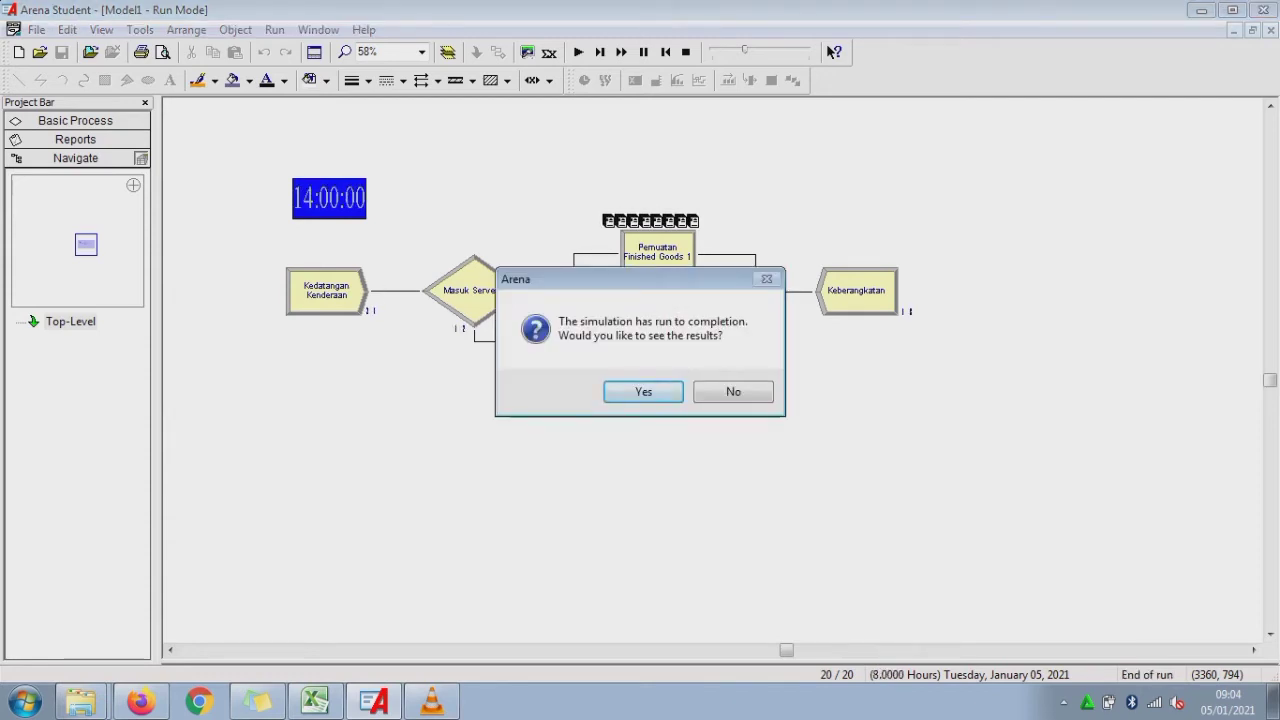
# - Display the completed simulation's results report and close Arena
pyautogui.press('Return')
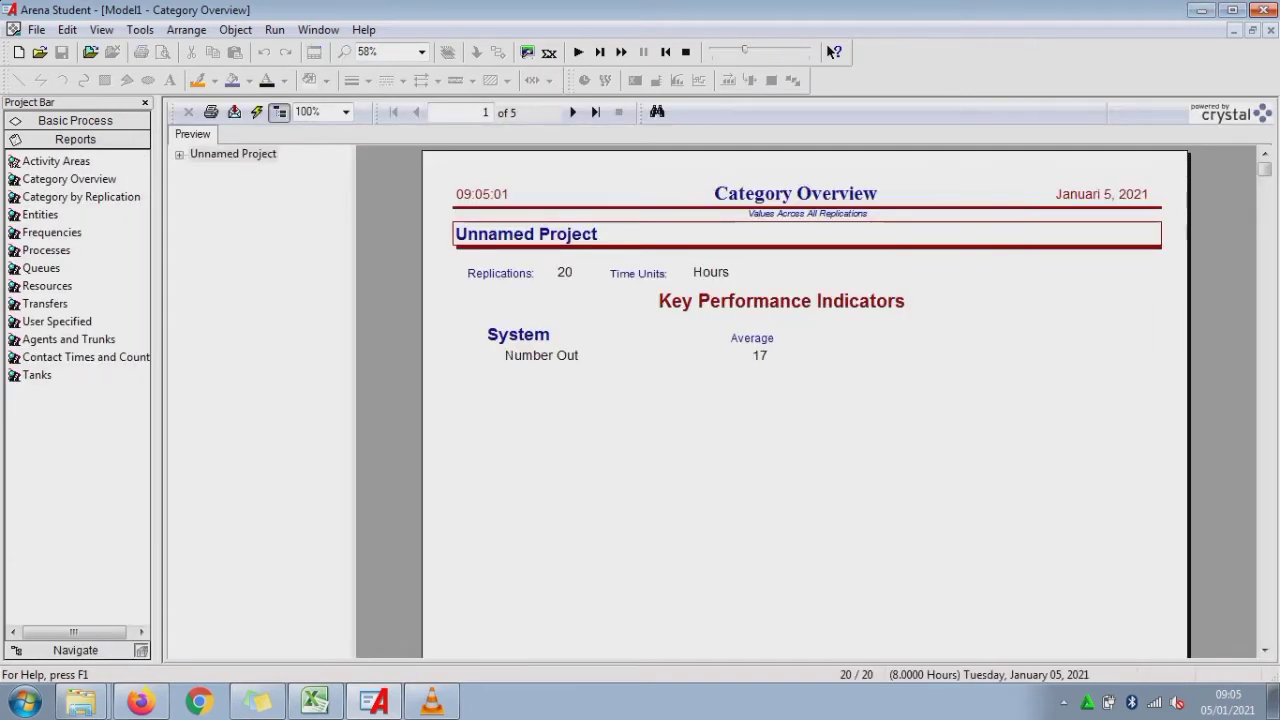
pyautogui.hotkey('alt', 'F4')
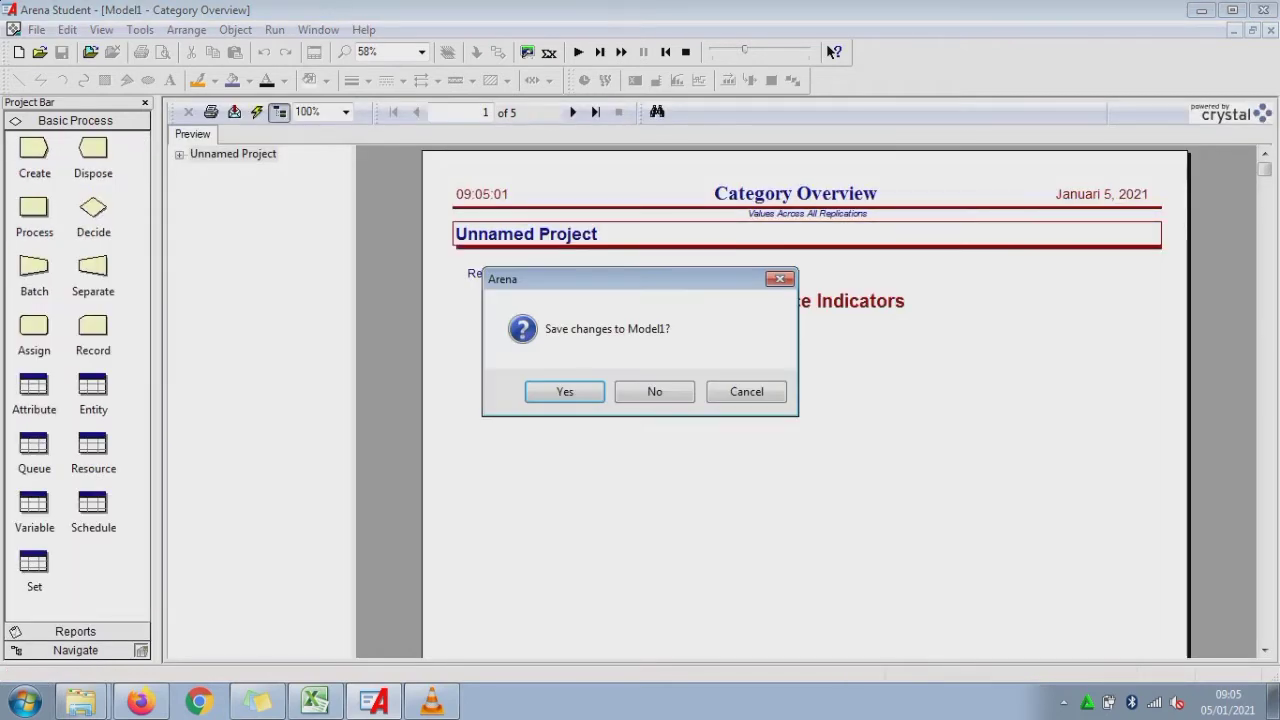
pyautogui.press('Return')
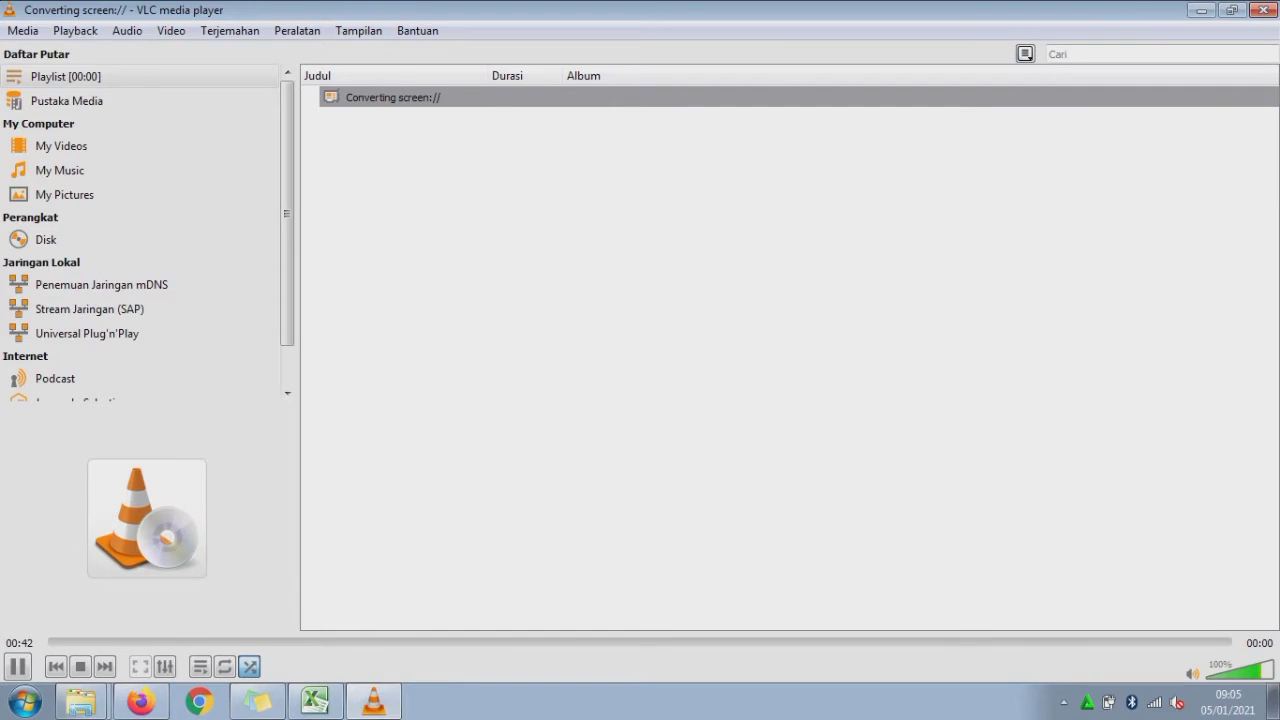
# - Switch to the Excel workbook and review the real-system parameters for arrivals, servers, departures and working hours on the Data sheet
pyautogui.click(316, 701)
pyautogui.click(268, 357)
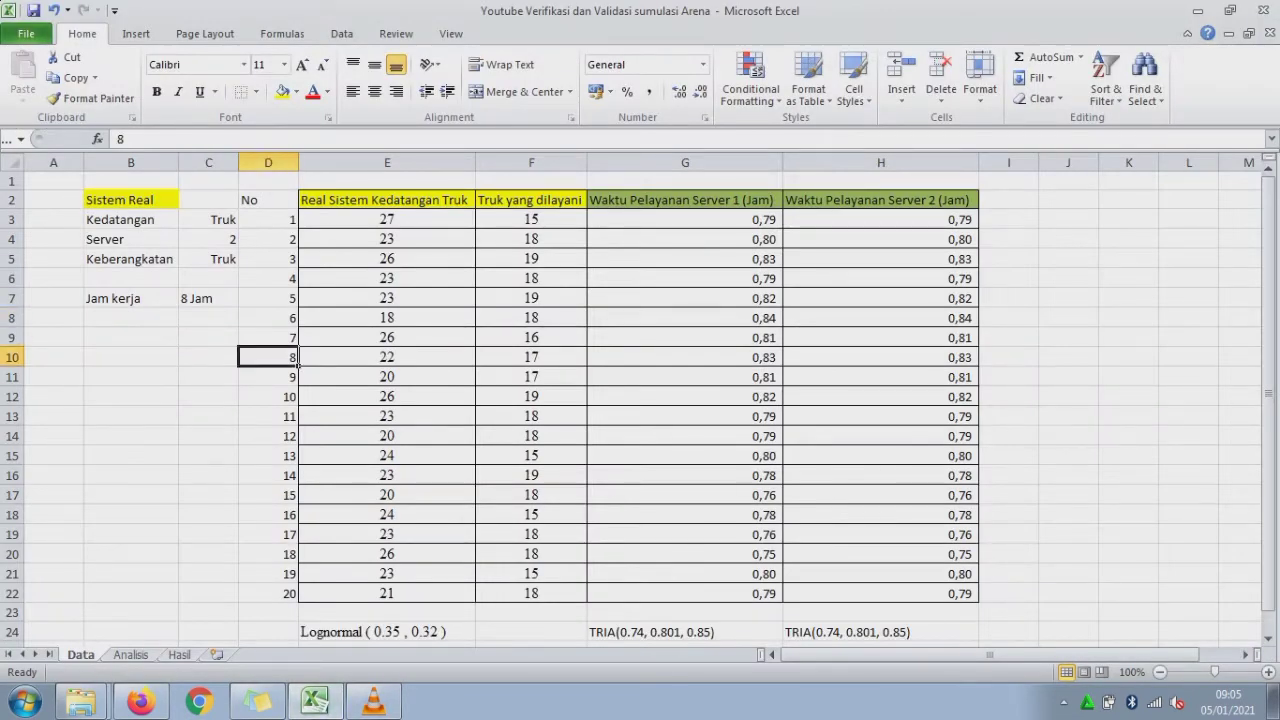
pyautogui.press('Up')
pyautogui.press('Up')
pyautogui.press('Up')
pyautogui.press('Up')
pyautogui.press('Up')
pyautogui.press('Up')
pyautogui.press('Up')
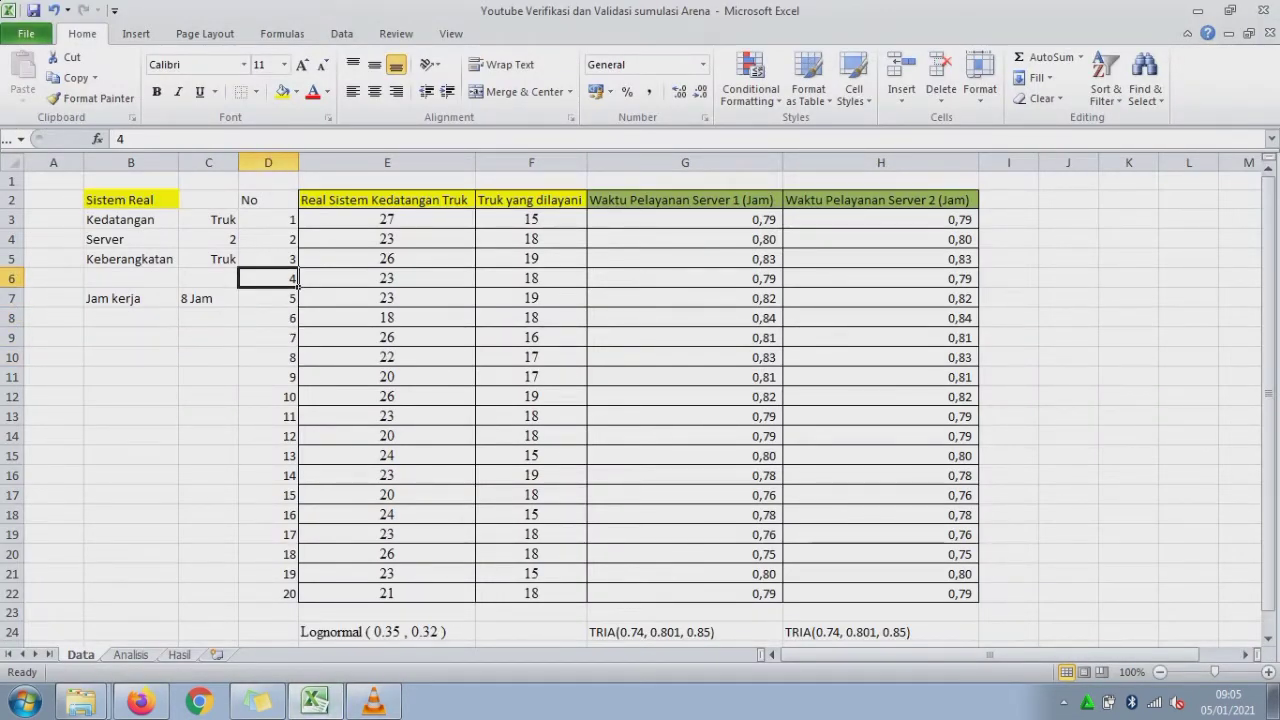
pyautogui.press('Up')
pyautogui.press('Left')
pyautogui.press('Left')
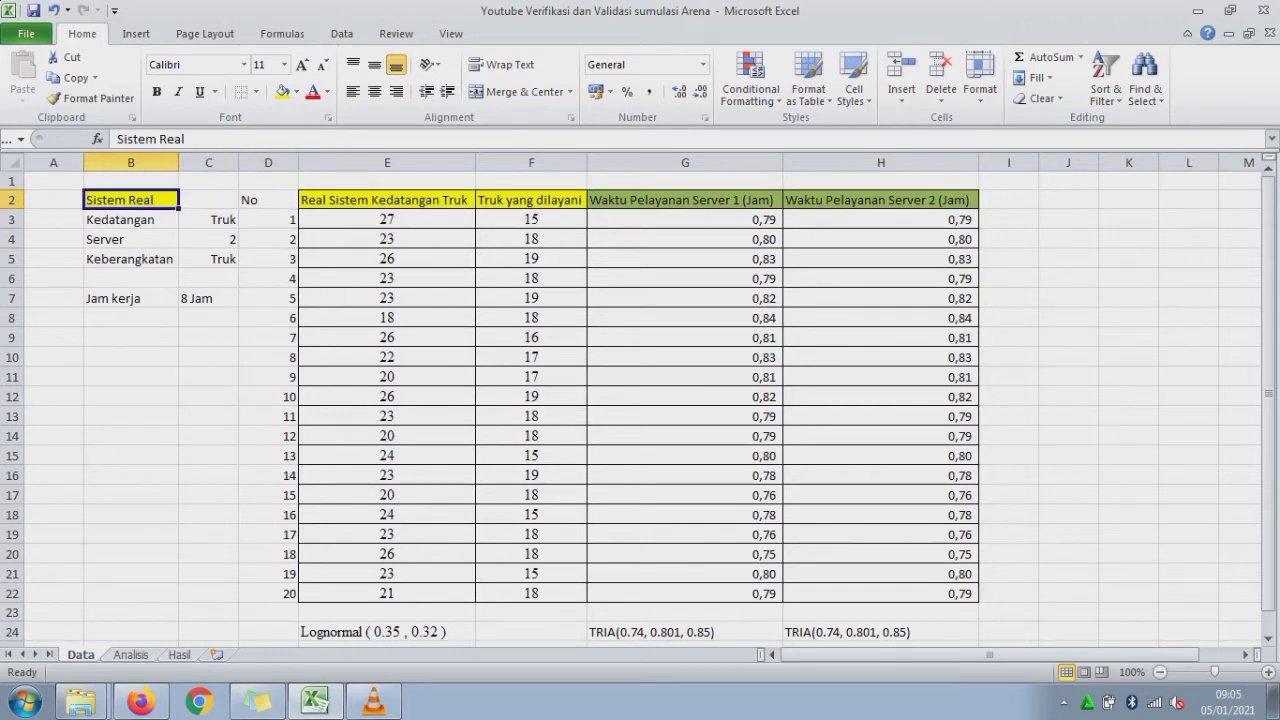
pyautogui.press('Down')
pyautogui.press('Right')
pyautogui.press('Down')
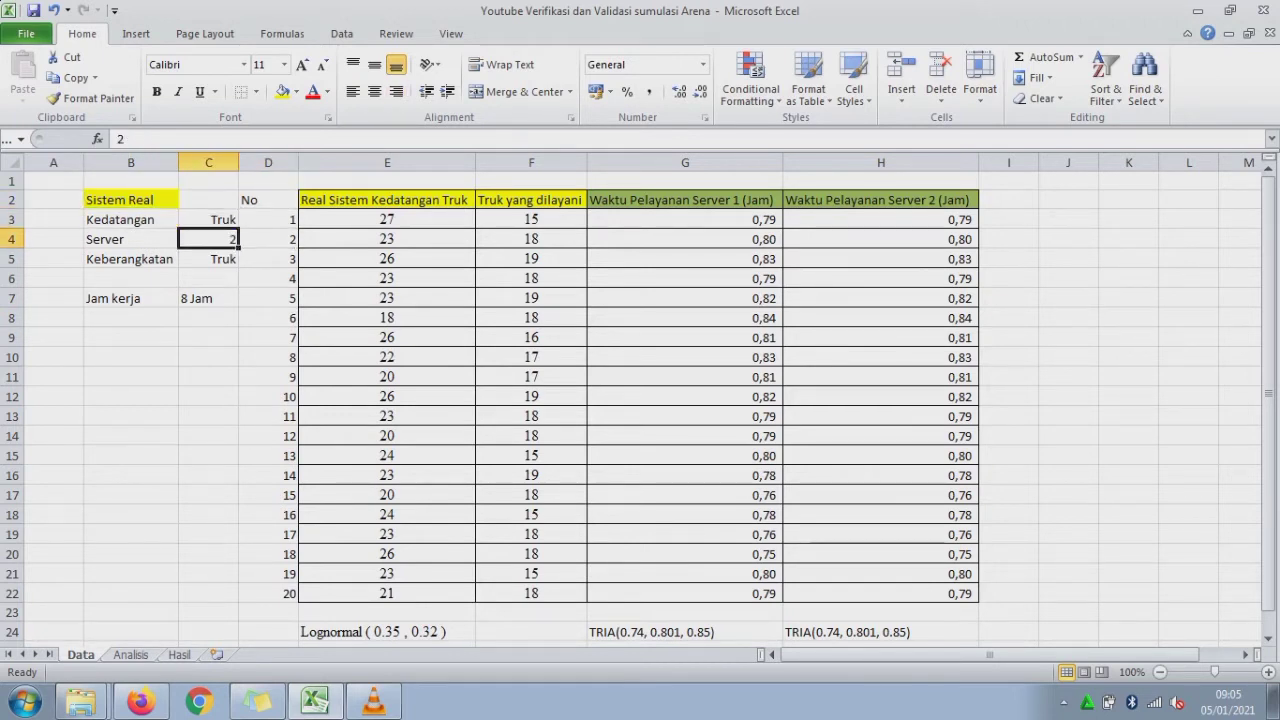
pyautogui.press('Left')
pyautogui.press('Right')
pyautogui.press('Down')
pyautogui.press('Left')
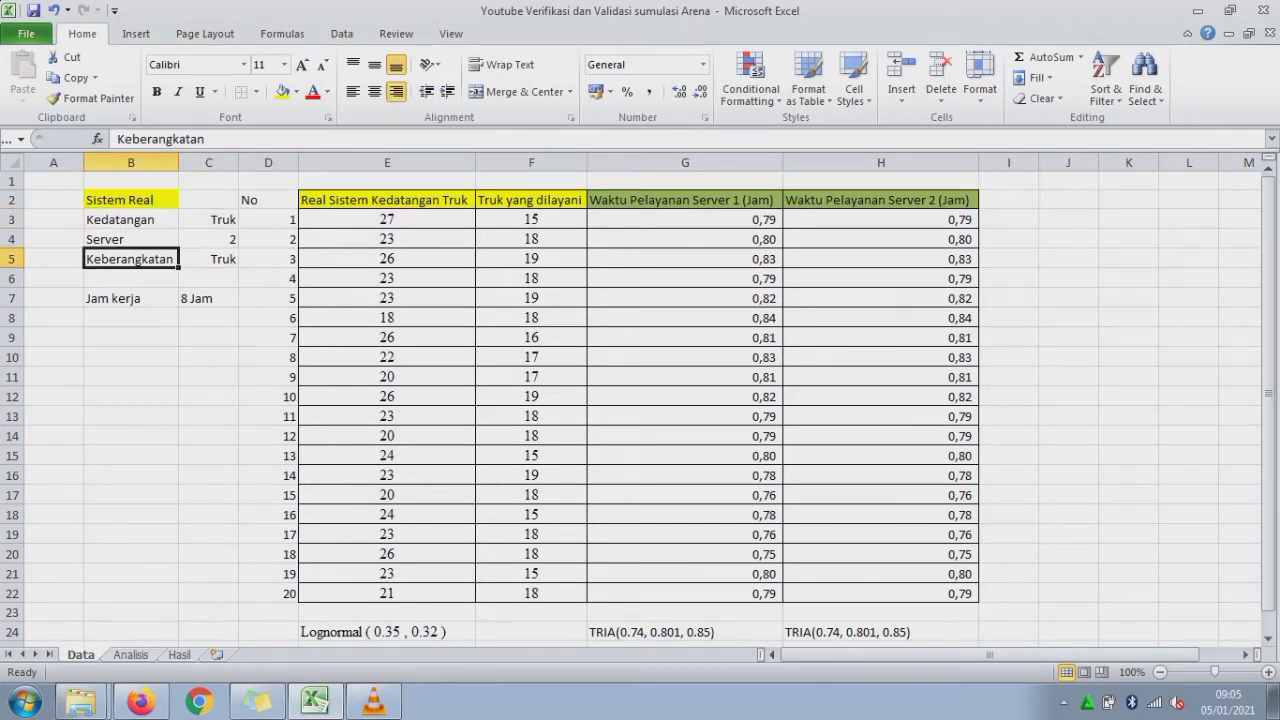
pyautogui.press('Right')
pyautogui.press('Down')
pyautogui.press('Down')
pyautogui.press('Left')
pyautogui.press('Right')
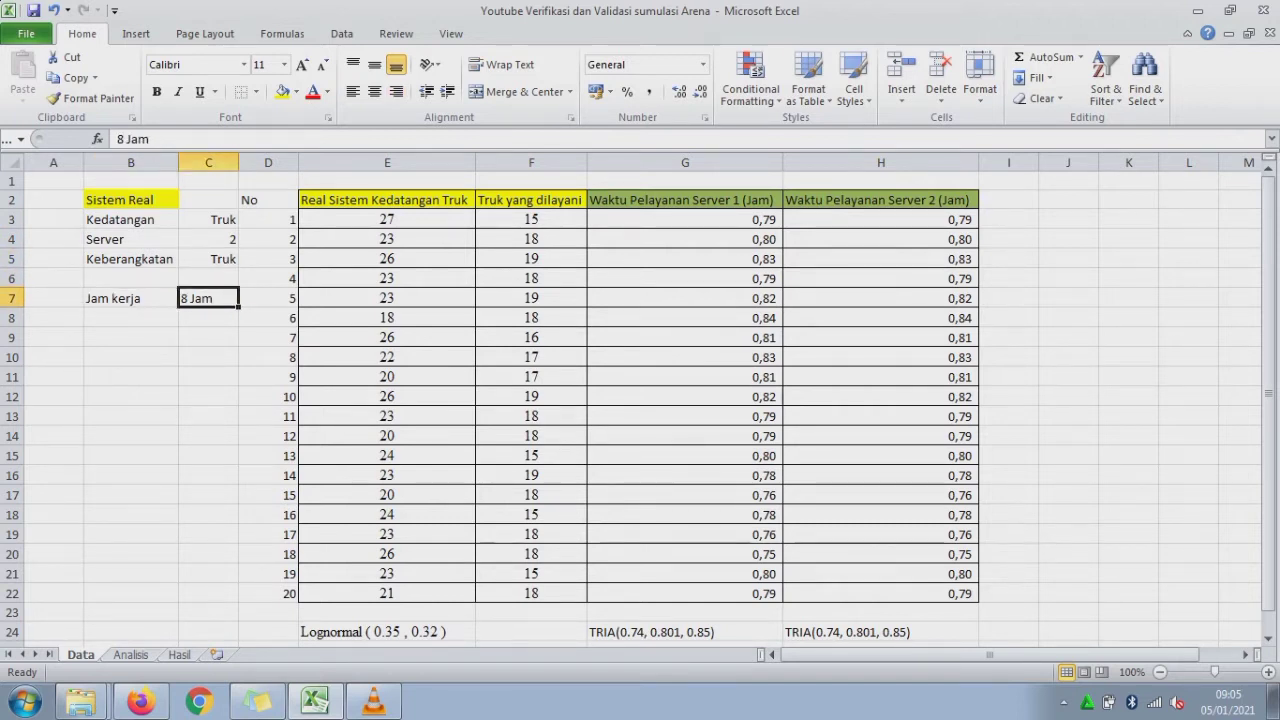
# - Review the real-system truck arrival figures for all 20 observations in column E
pyautogui.click(387, 200)
pyautogui.press('Down')
pyautogui.press('Down')
pyautogui.press('Down')
pyautogui.press('Down')
pyautogui.press('Down')
pyautogui.press('Down')
pyautogui.press('Down')
pyautogui.press('Down')
pyautogui.press('Down')
pyautogui.press('Down')
pyautogui.press('Down')
pyautogui.press('Down')
pyautogui.press('Down')
pyautogui.press('Down')
pyautogui.press('Down')
pyautogui.press('Down')
pyautogui.press('Down')
pyautogui.press('Down')
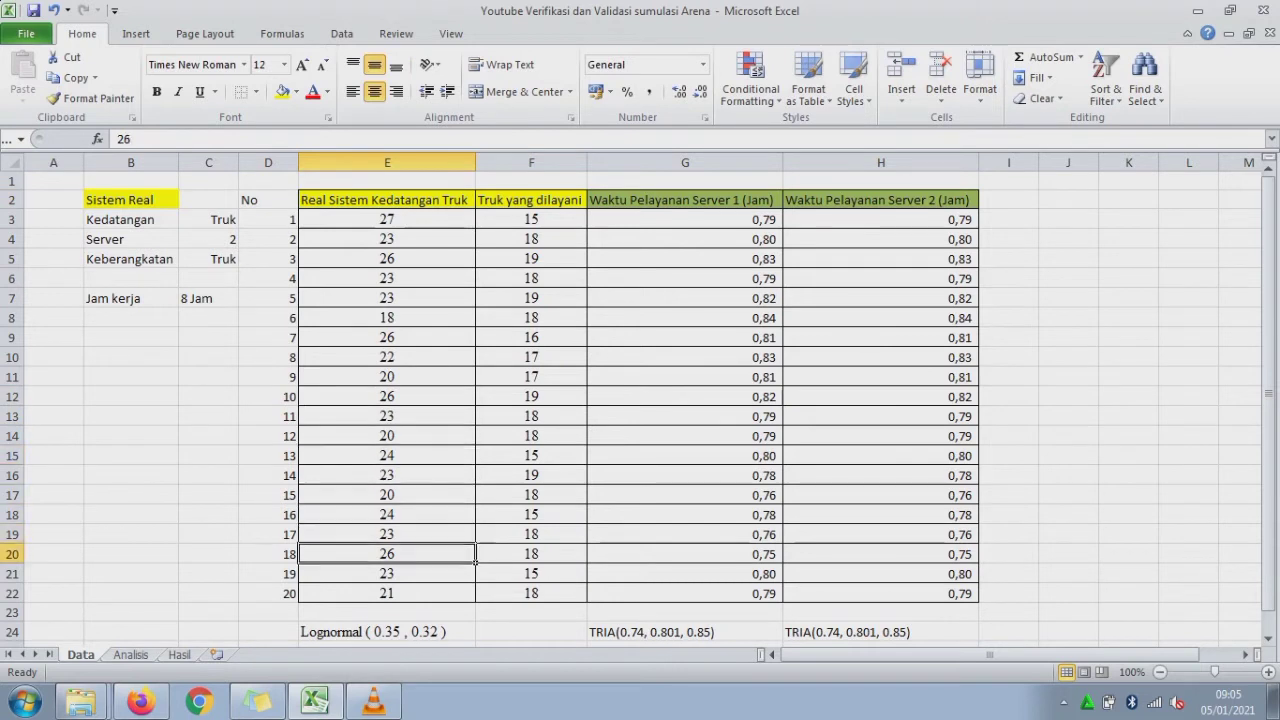
pyautogui.press('Down')
pyautogui.press('Down')
pyautogui.press('Left')
pyautogui.press('Right')
# - Review the numbers of trucks served in the Truk yang dilayani column
pyautogui.press('Right')
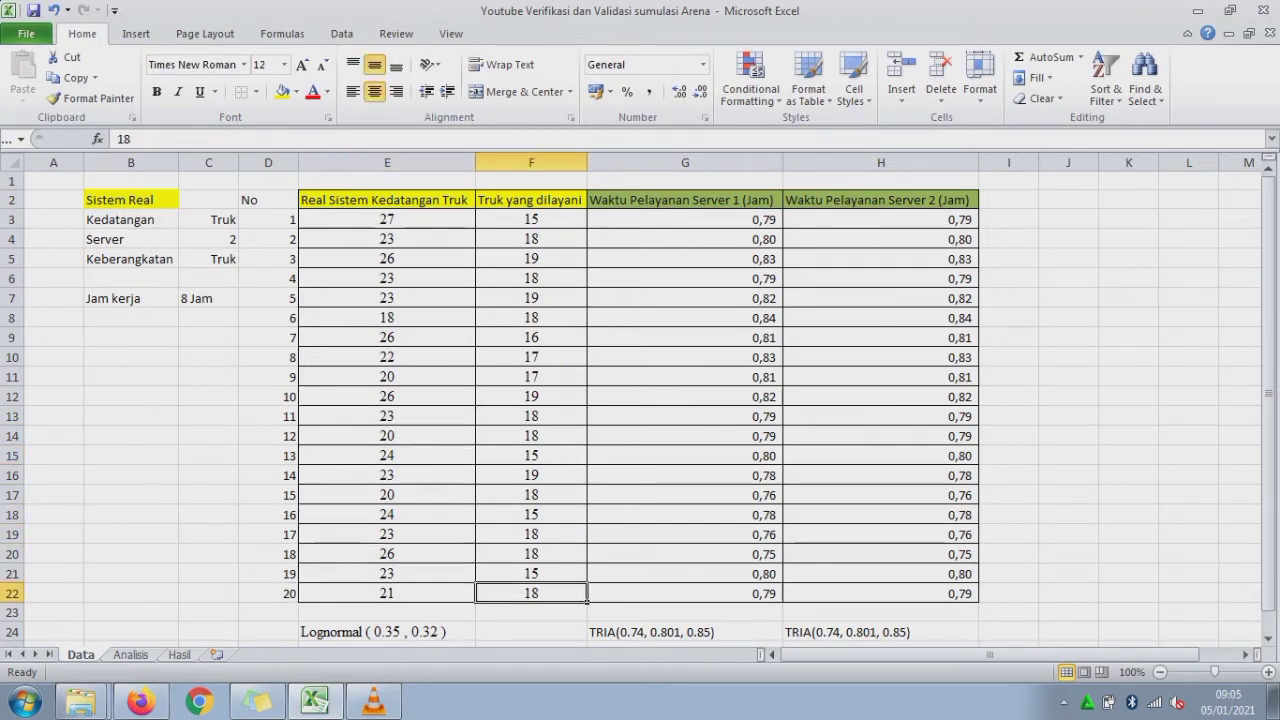
pyautogui.press('Right')
pyautogui.press('Up')
pyautogui.press('Left')
pyautogui.press('Up')
pyautogui.press('Up')
pyautogui.press('Up')
pyautogui.press('Up')
pyautogui.press('Up')
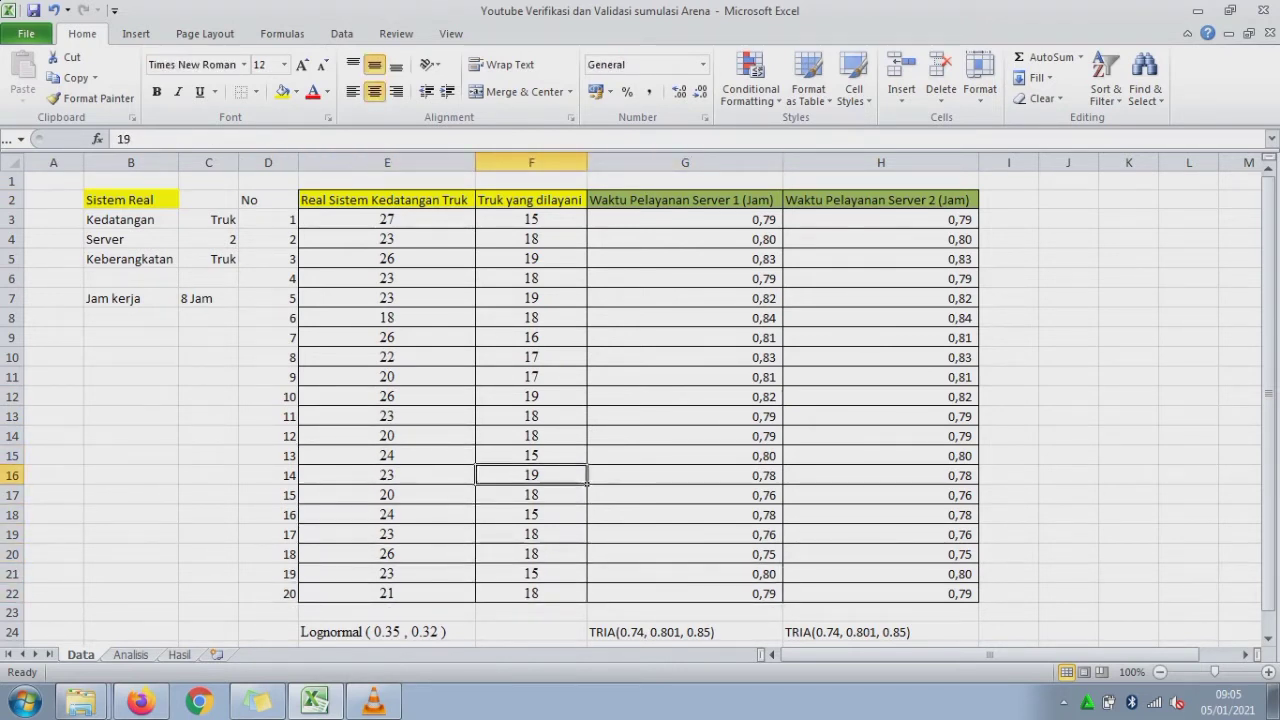
pyautogui.press('Up')
pyautogui.press('Up')
pyautogui.press('Up')
pyautogui.press('Up')
pyautogui.press('Up')
pyautogui.press('Up')
pyautogui.press('Up')
pyautogui.press('Up')
pyautogui.press('Up')
pyautogui.press('Up')
pyautogui.press('Up')
pyautogui.press('Up')
pyautogui.press('Up')
pyautogui.press('Down')
pyautogui.press('Down')
pyautogui.press('Down')
pyautogui.press('Down')
pyautogui.press('Down')
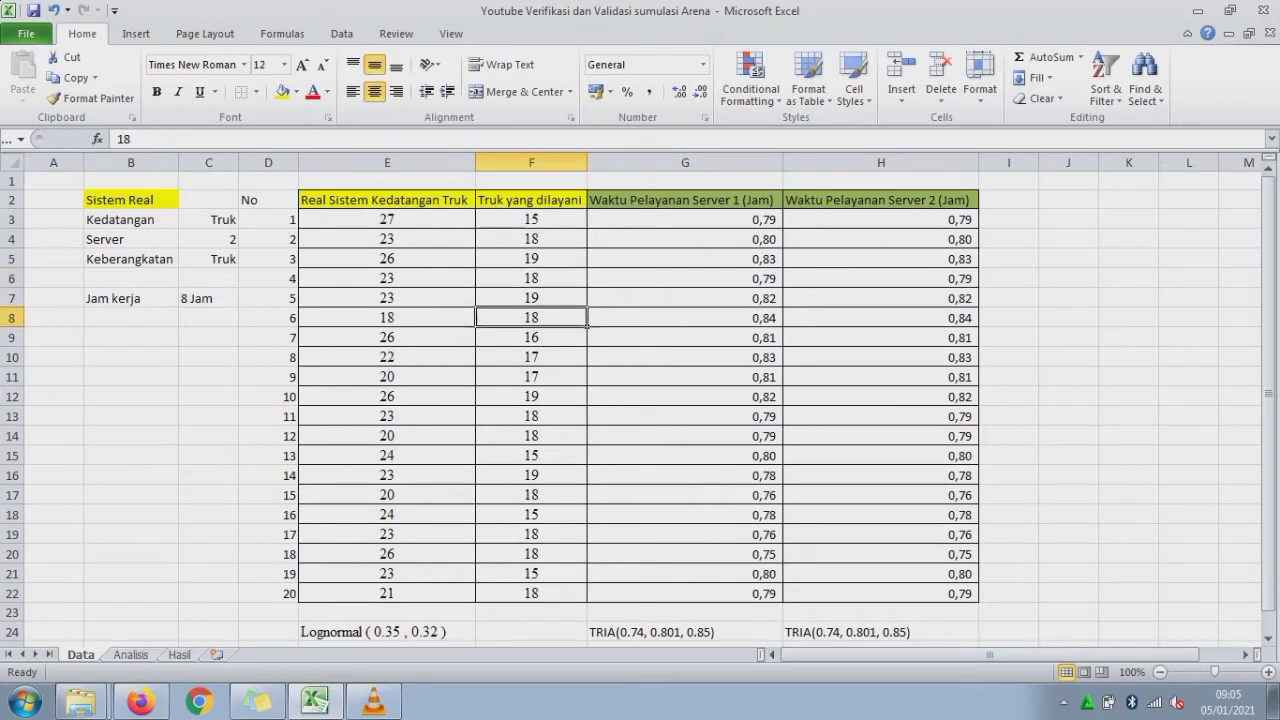
pyautogui.press('Down')
pyautogui.press('Down')
pyautogui.press('Down')
pyautogui.press('Down')
pyautogui.press('Down')
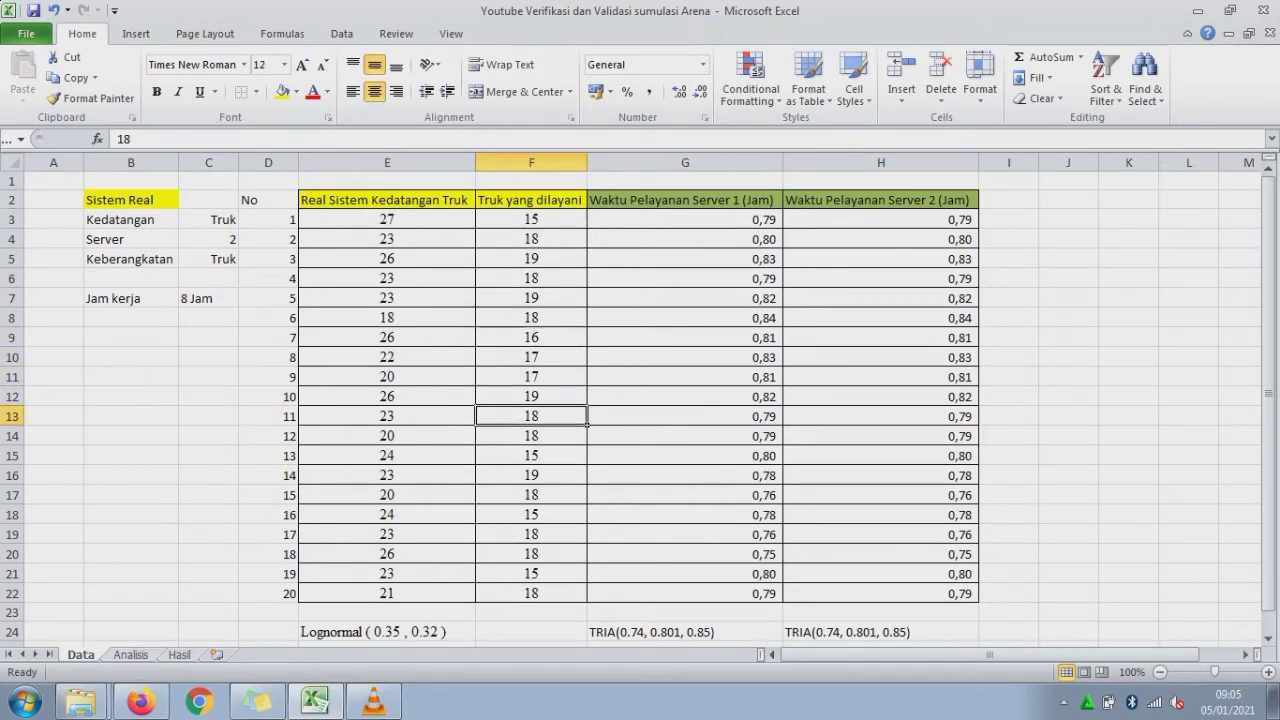
# - Review the Server 1 service times in hours in column G
pyautogui.click(685, 220)
pyautogui.press('Down')
pyautogui.press('Down')
pyautogui.press('Down')
pyautogui.press('Down')
pyautogui.press('Down')
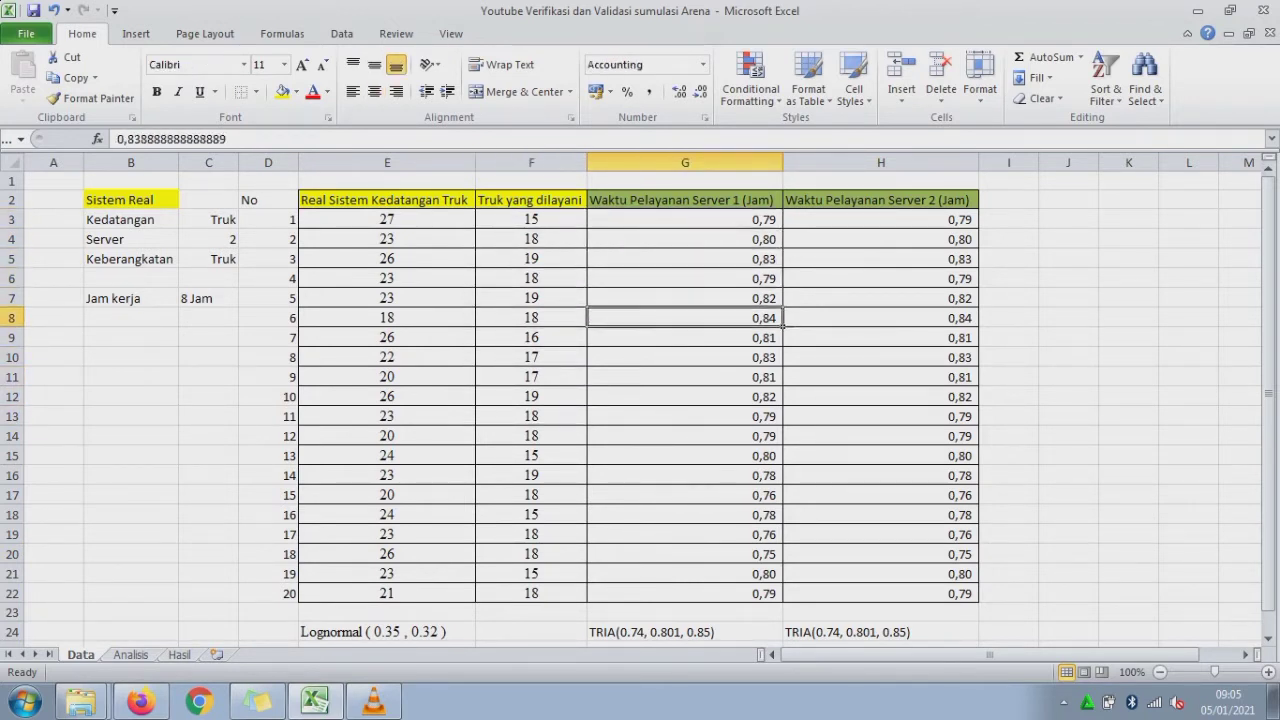
pyautogui.press('Down')
pyautogui.press('Down')
pyautogui.press('Down')
pyautogui.press('Down')
pyautogui.press('Down')
pyautogui.press('Down')
pyautogui.press('Down')
# - Review the Server 2 service times in hours in column H, down to the last observation
pyautogui.press('Right')
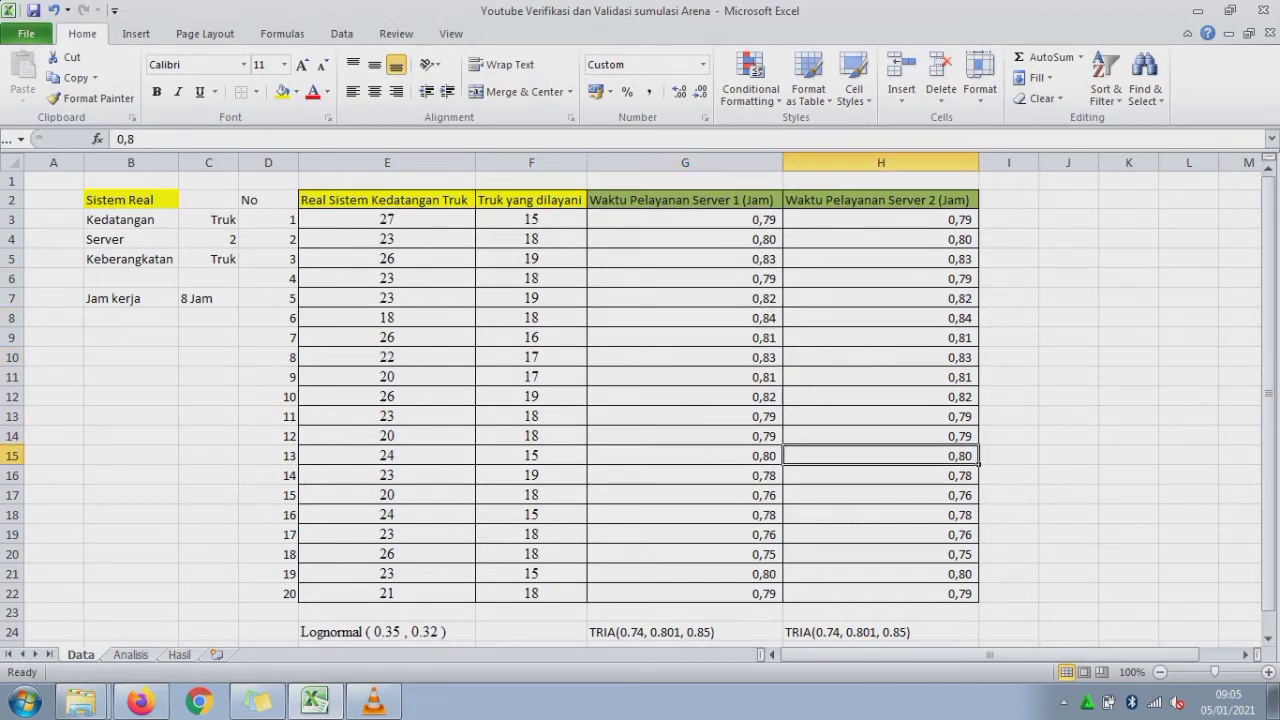
pyautogui.press('Down')
pyautogui.press('Up')
pyautogui.tripleClick(881, 220)
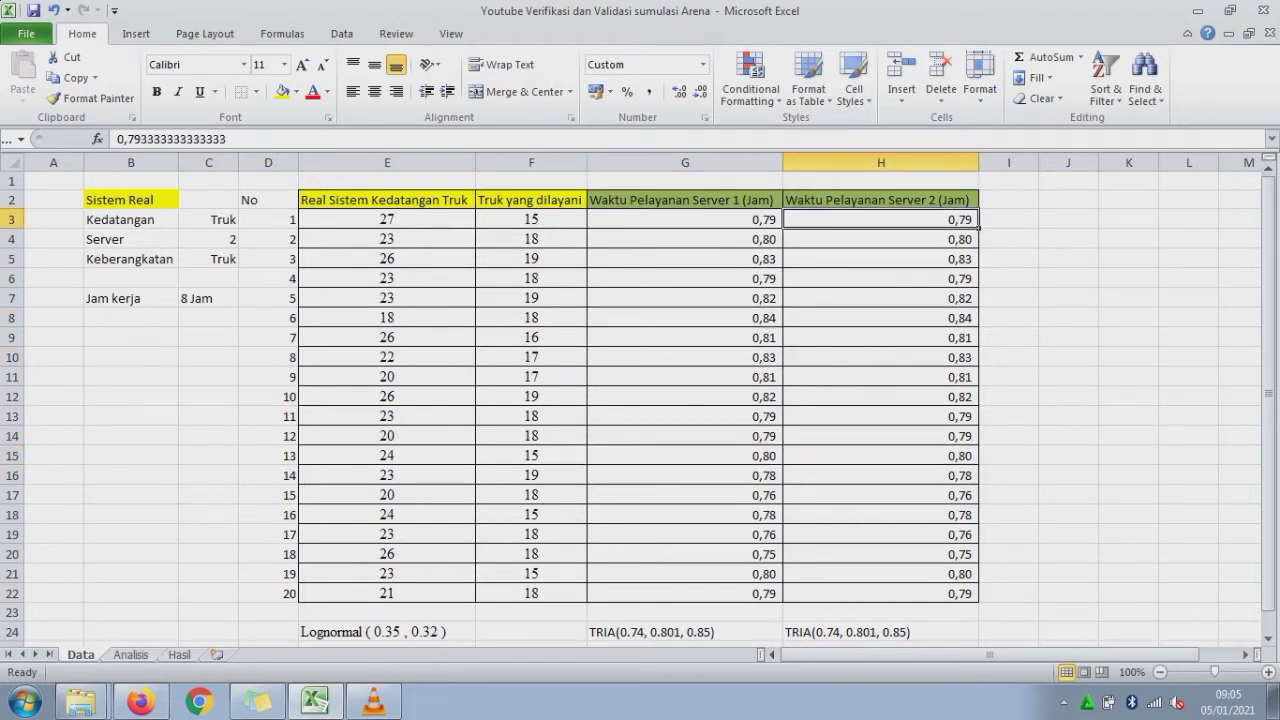
pyautogui.press('Return')
pyautogui.press('Down')
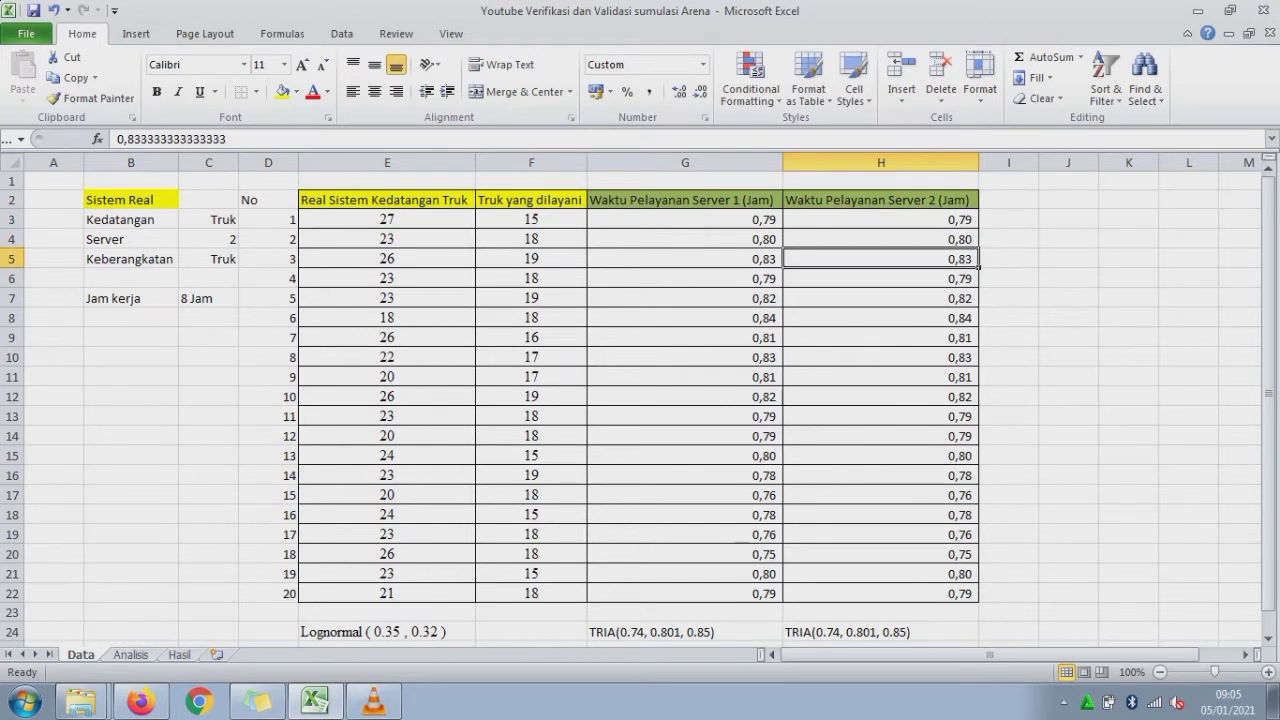
pyautogui.press('Down')
pyautogui.press('Down')
pyautogui.press('Down')
pyautogui.press('Down')
pyautogui.press('Down')
pyautogui.press('Down')
pyautogui.press('Down')
pyautogui.press('Down')
pyautogui.press('Down')
pyautogui.press('Down')
pyautogui.press('Down')
pyautogui.press('Down')
pyautogui.press('Down')
pyautogui.press('Down')
pyautogui.press('Down')
pyautogui.press('Down')
pyautogui.press('Down')
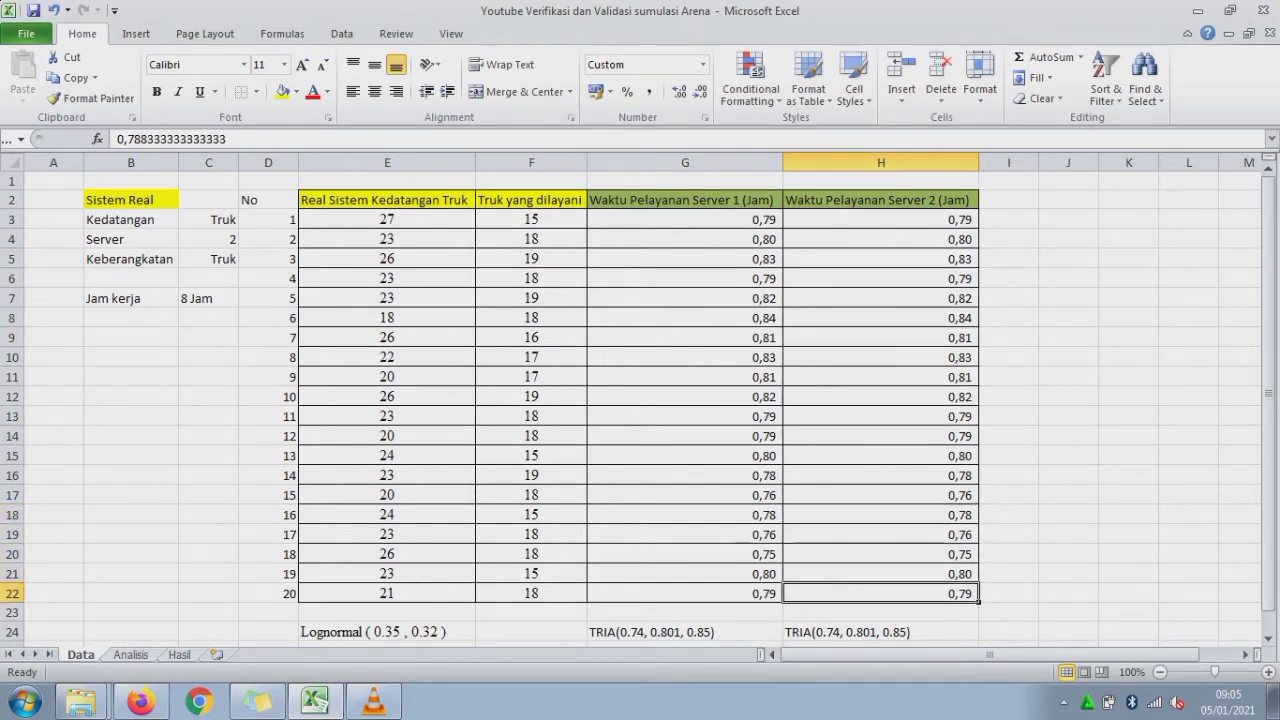
# - Check the fitted distribution expressions in row 24 for truck arrivals and both servers' service times
pyautogui.click(387, 632)
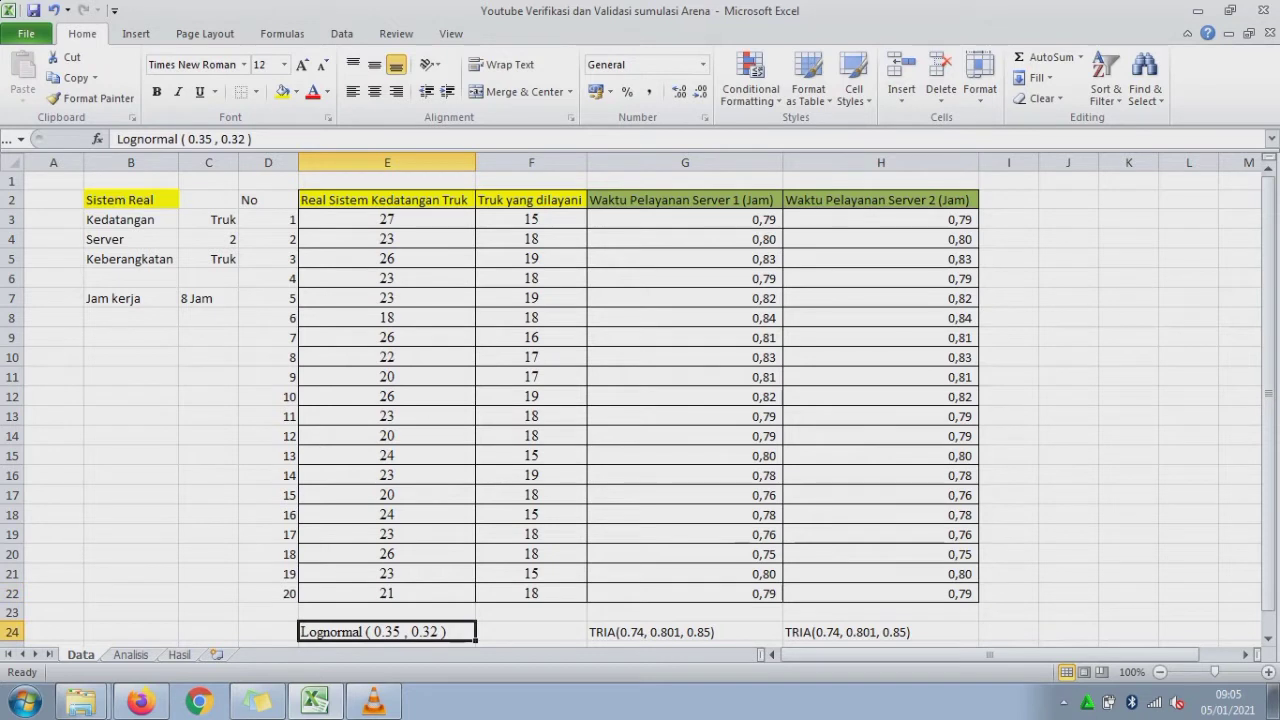
pyautogui.click(685, 632)
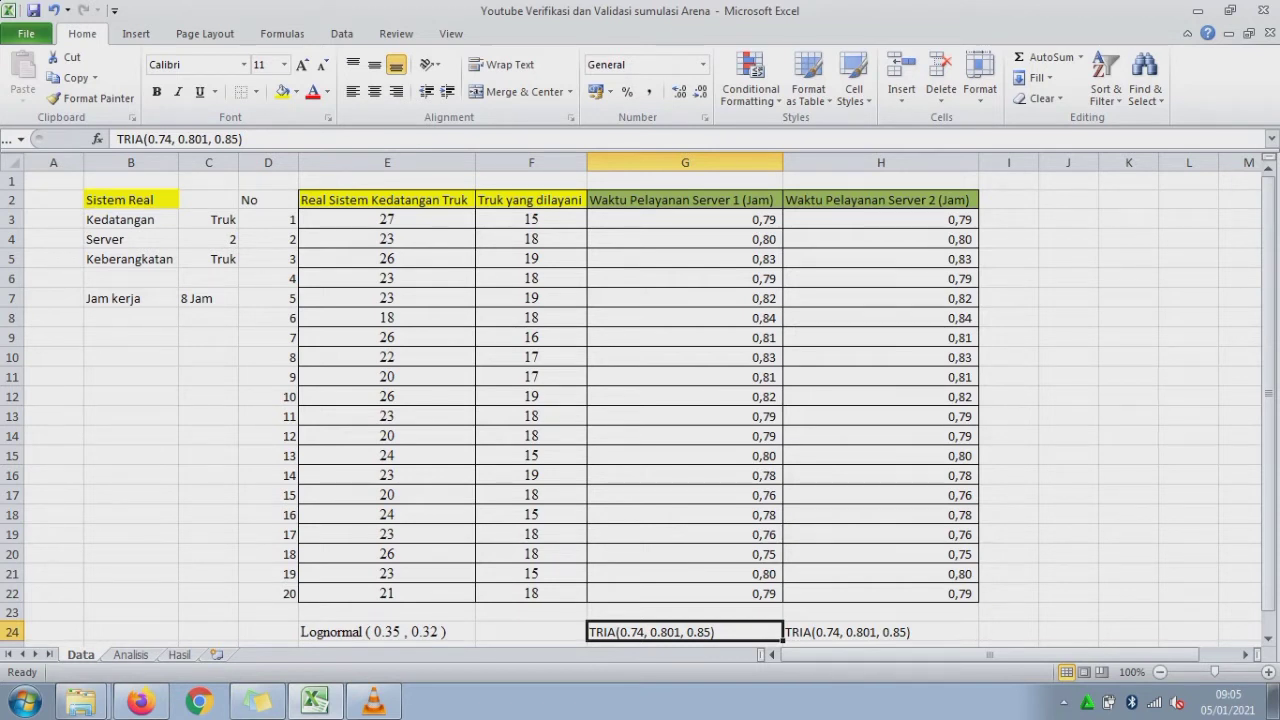
pyautogui.click(881, 632)
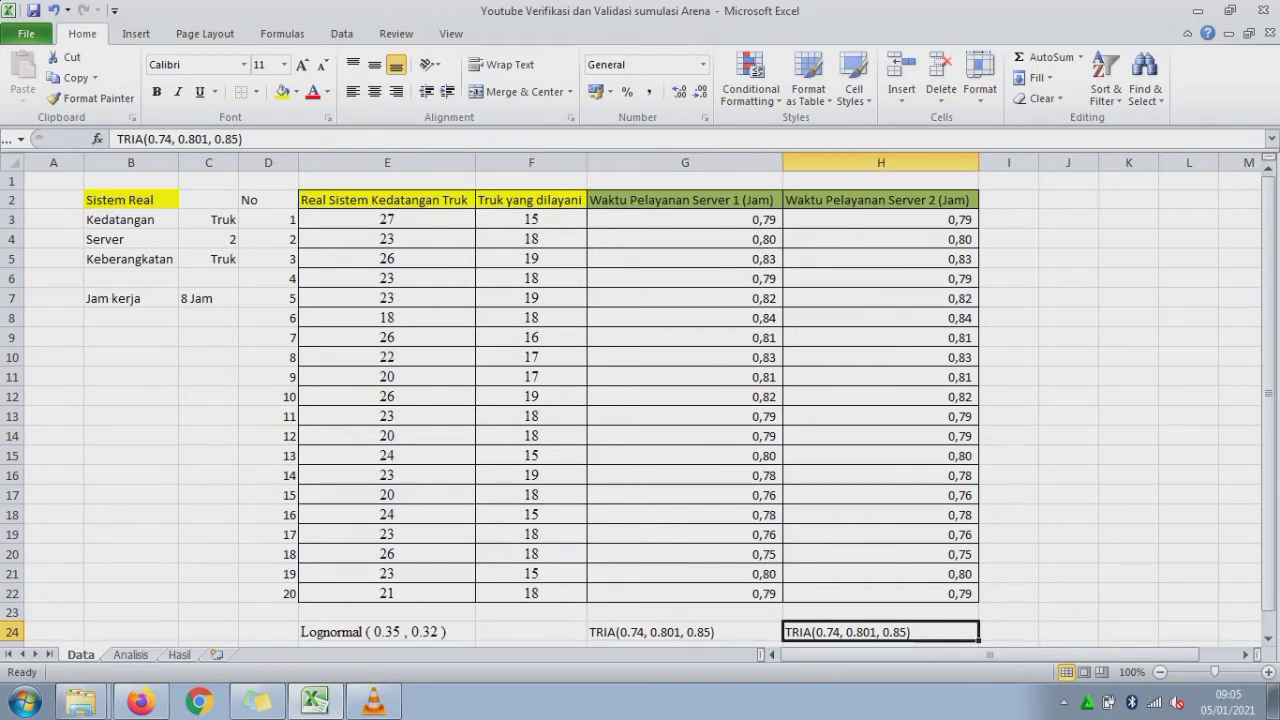
# - Launch Arena and dismiss the training/evaluation notice to reach an empty model
pyautogui.click(25, 702)
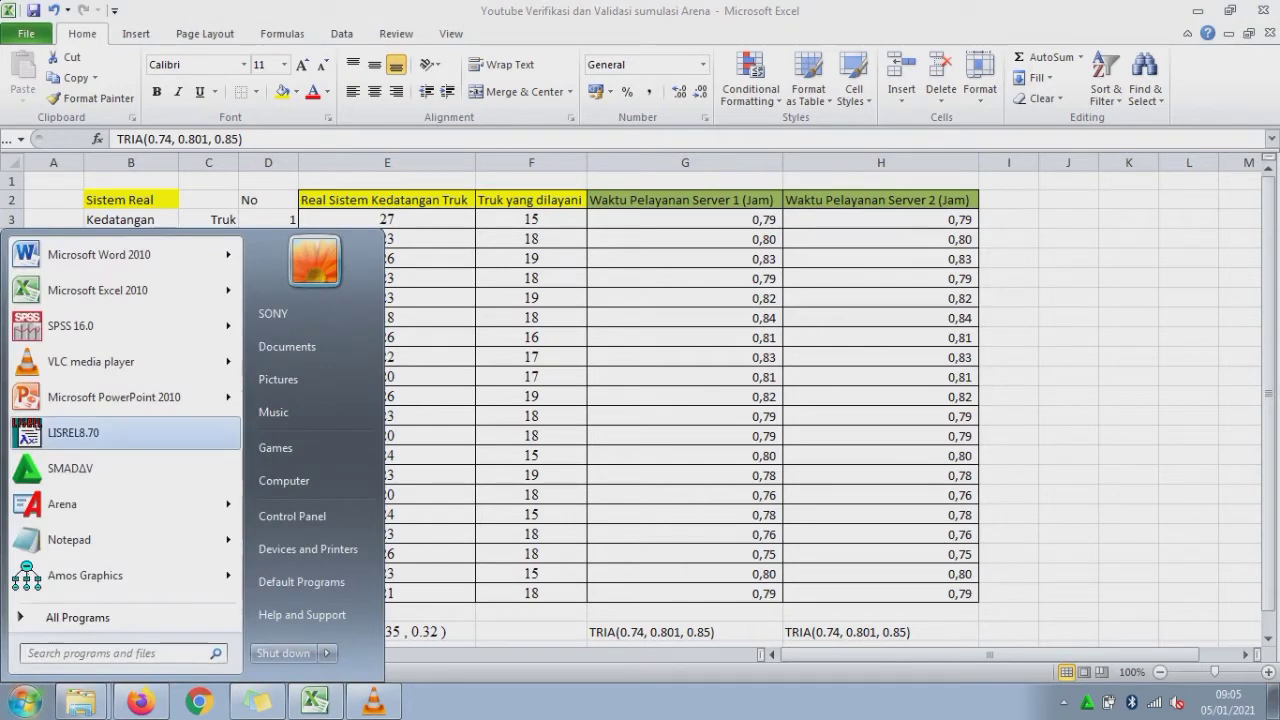
pyautogui.click(110, 504)
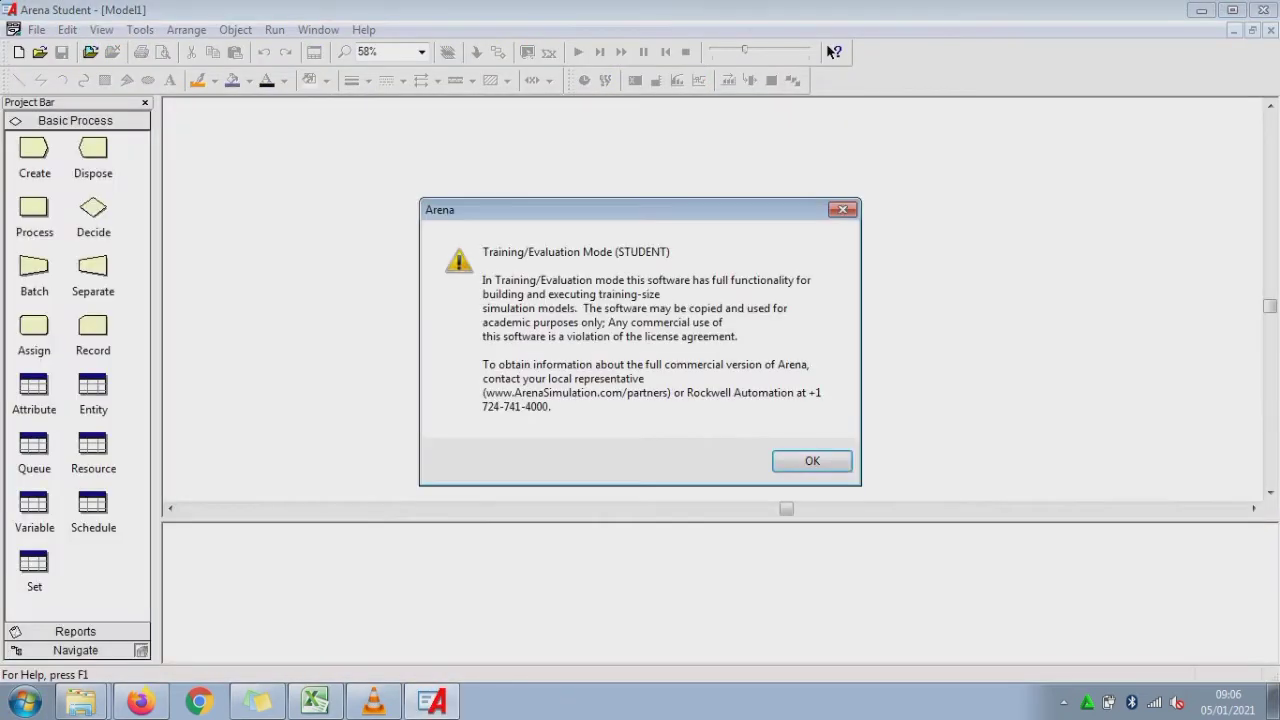
pyautogui.press('Return')
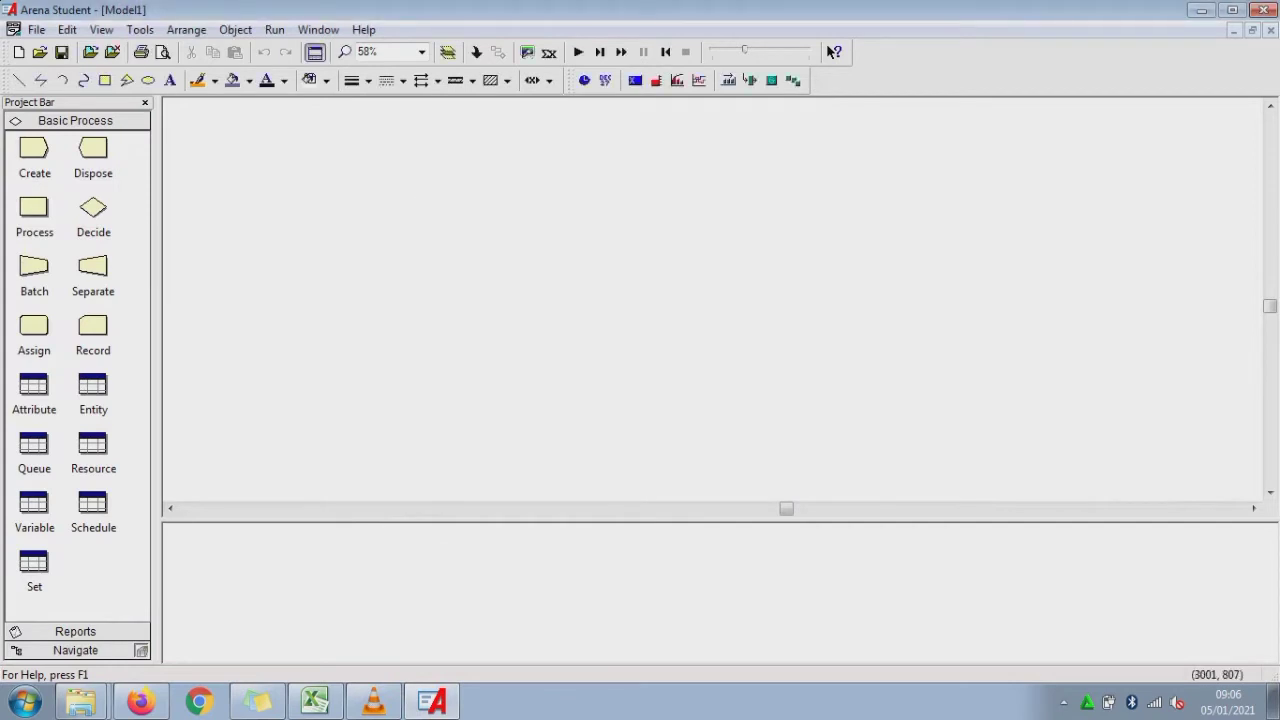
# - Place a Create, a Decide, two Process modules one above the other, and a Dispose module across the model canvas
pyautogui.moveTo(34, 148); pyautogui.dragTo(381, 266)
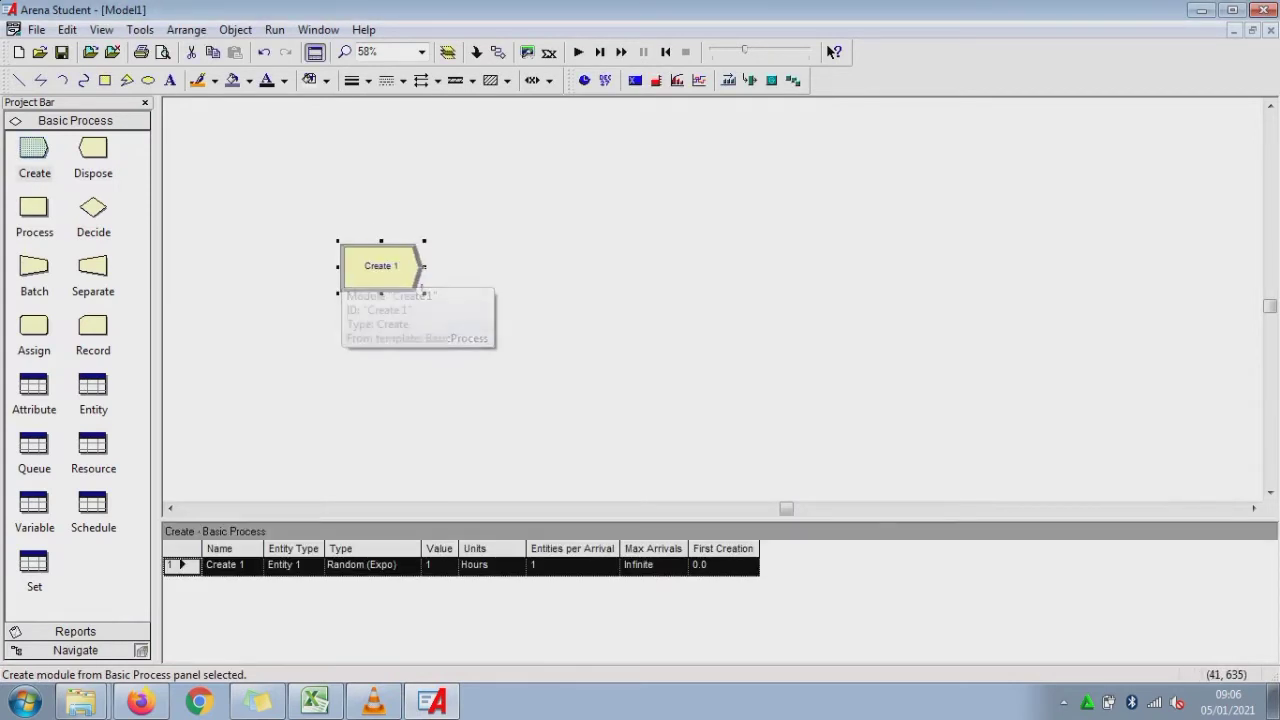
pyautogui.moveTo(93, 207); pyautogui.dragTo(543, 261)
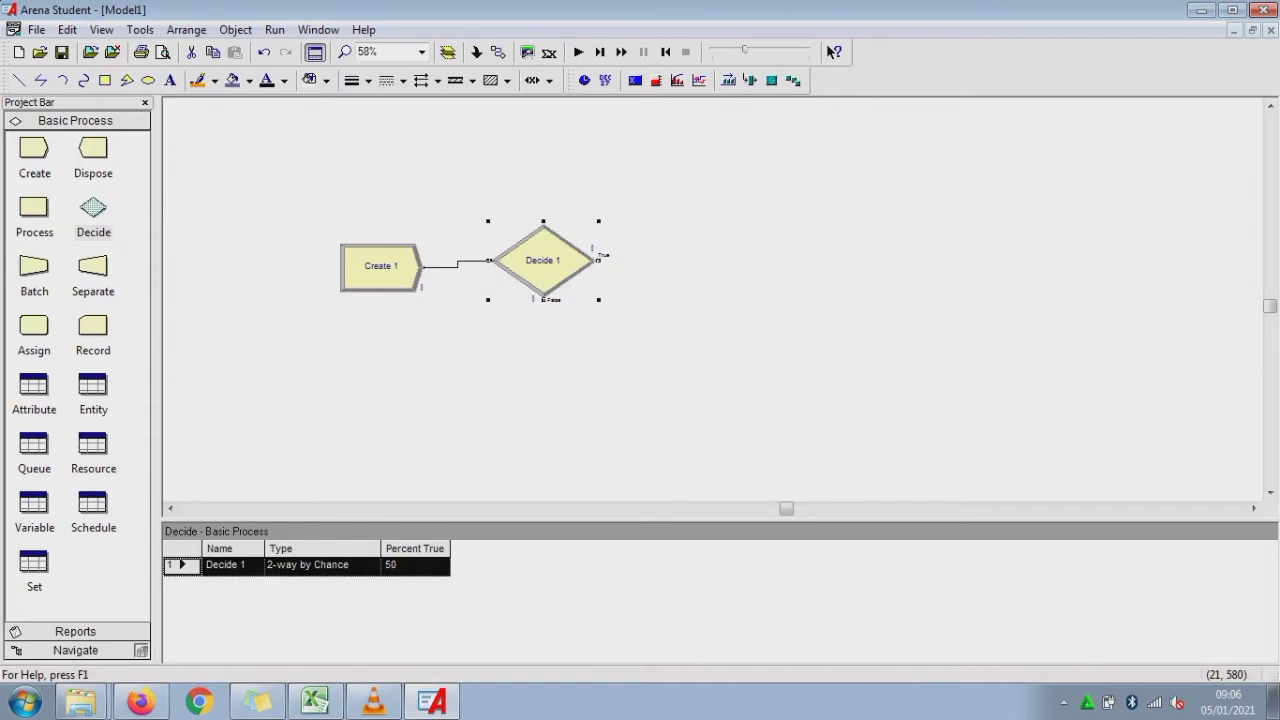
pyautogui.moveTo(34, 207); pyautogui.dragTo(720, 253)
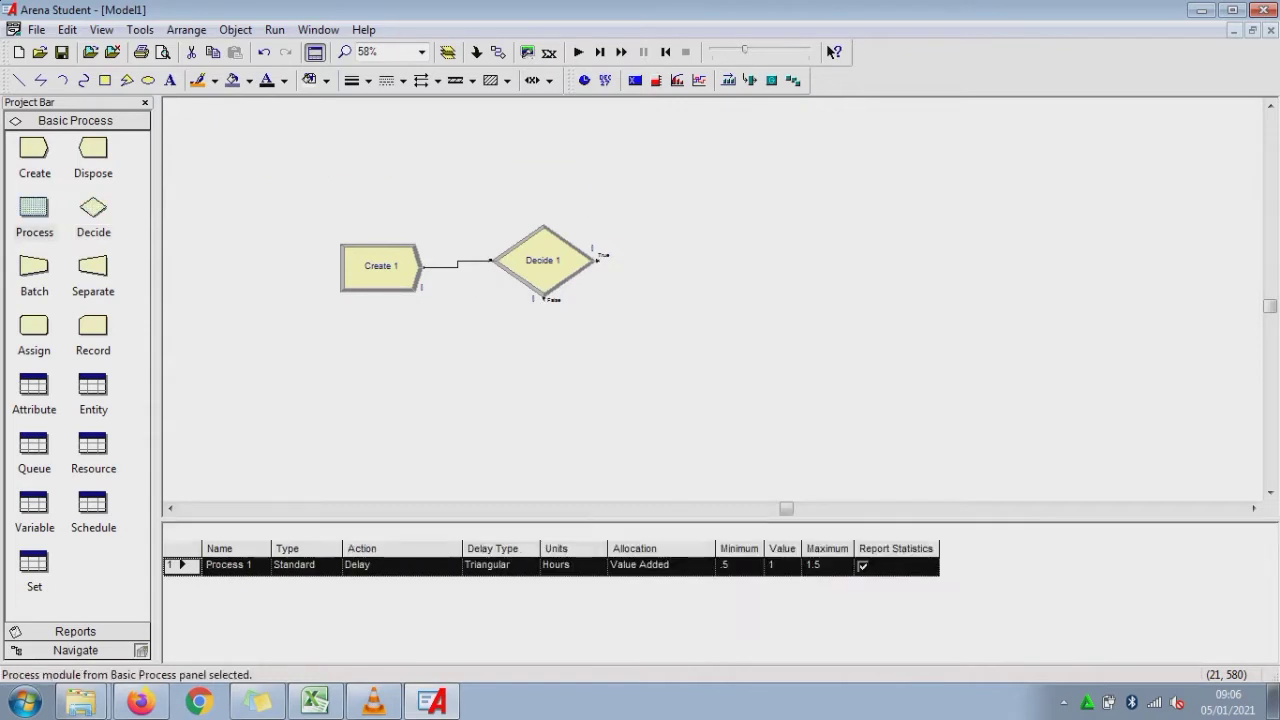
pyautogui.moveTo(34, 207); pyautogui.dragTo(719, 347)
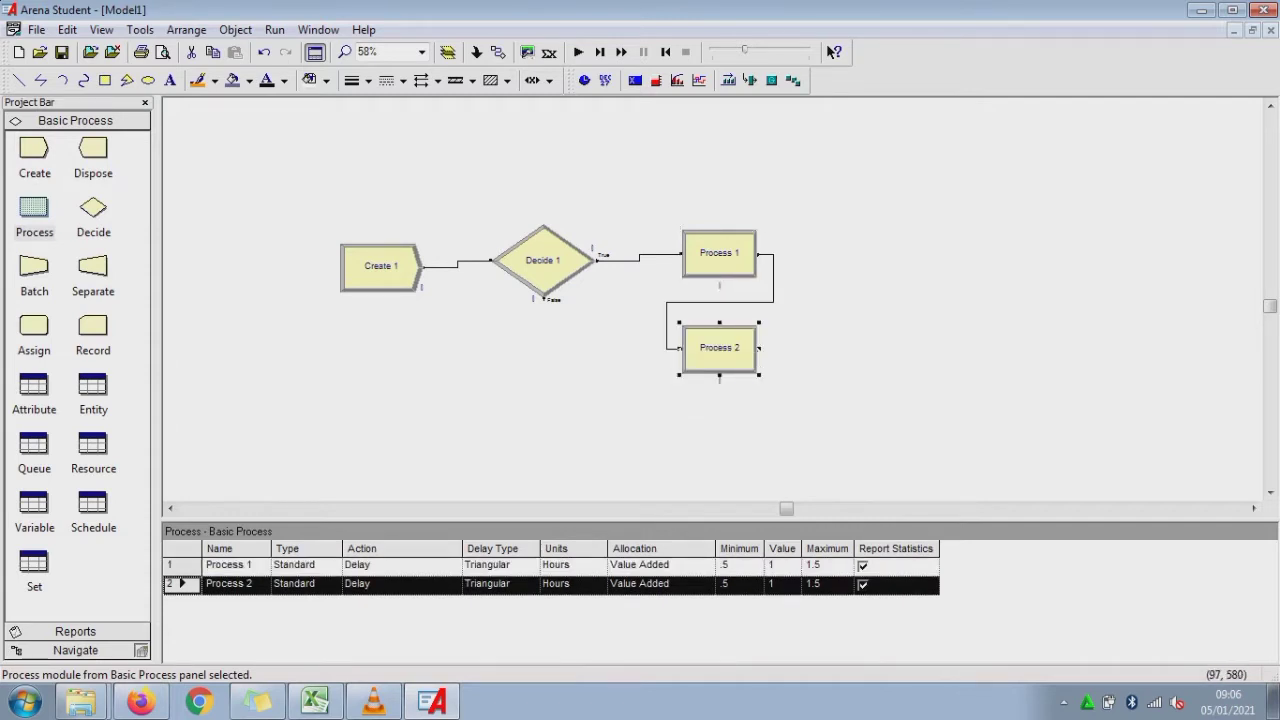
pyautogui.moveTo(93, 148); pyautogui.dragTo(886, 252)
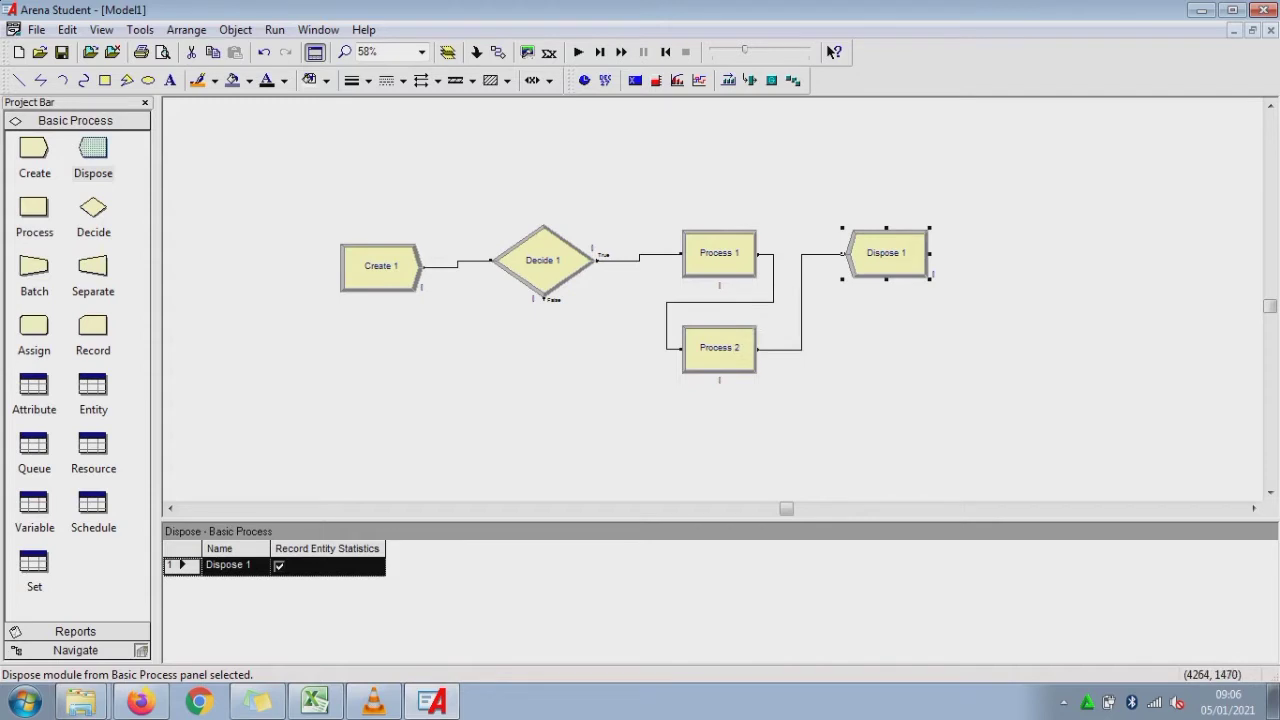
# - Delete the connection between Process 1 and Process 2, and connect Decide 1's False exit to Process 2
pyautogui.click(740, 301)
pyautogui.press('Delete')
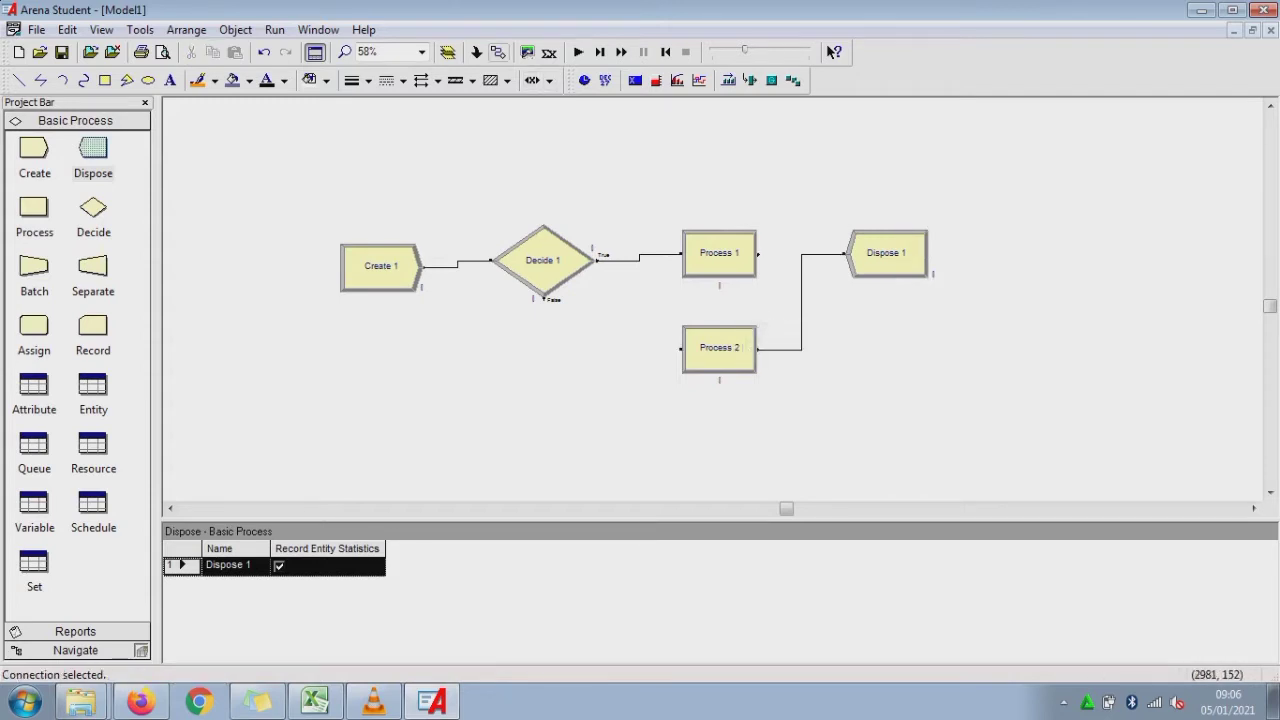
pyautogui.click(497, 52)
pyautogui.click(543, 298)
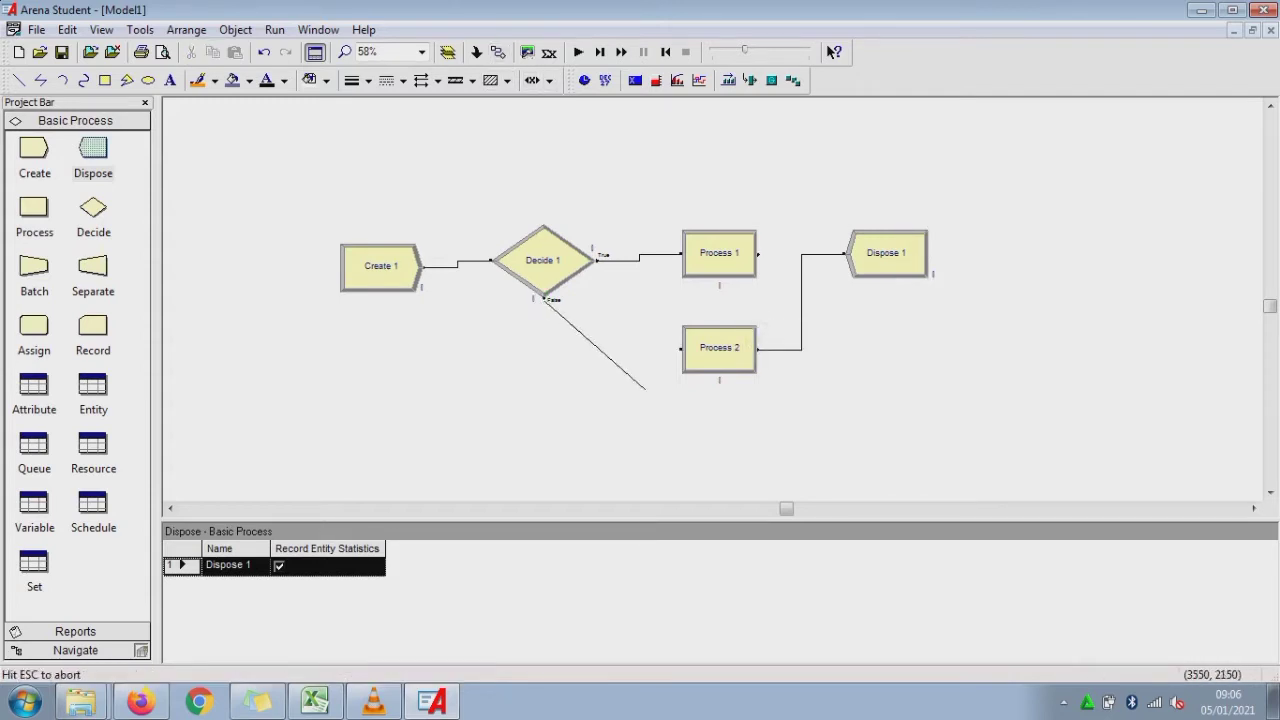
pyautogui.click(680, 349)
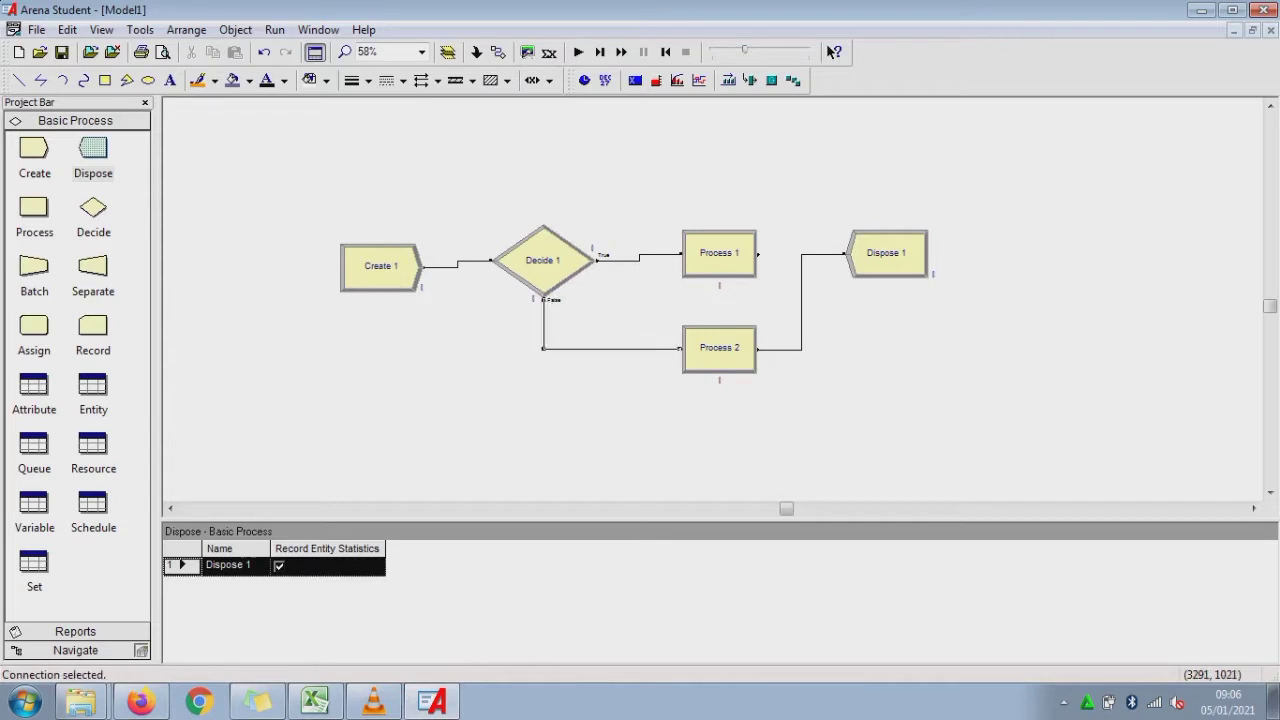
# - Move the Create 1 module slightly up to line it up with Decide 1
pyautogui.click(382, 272)
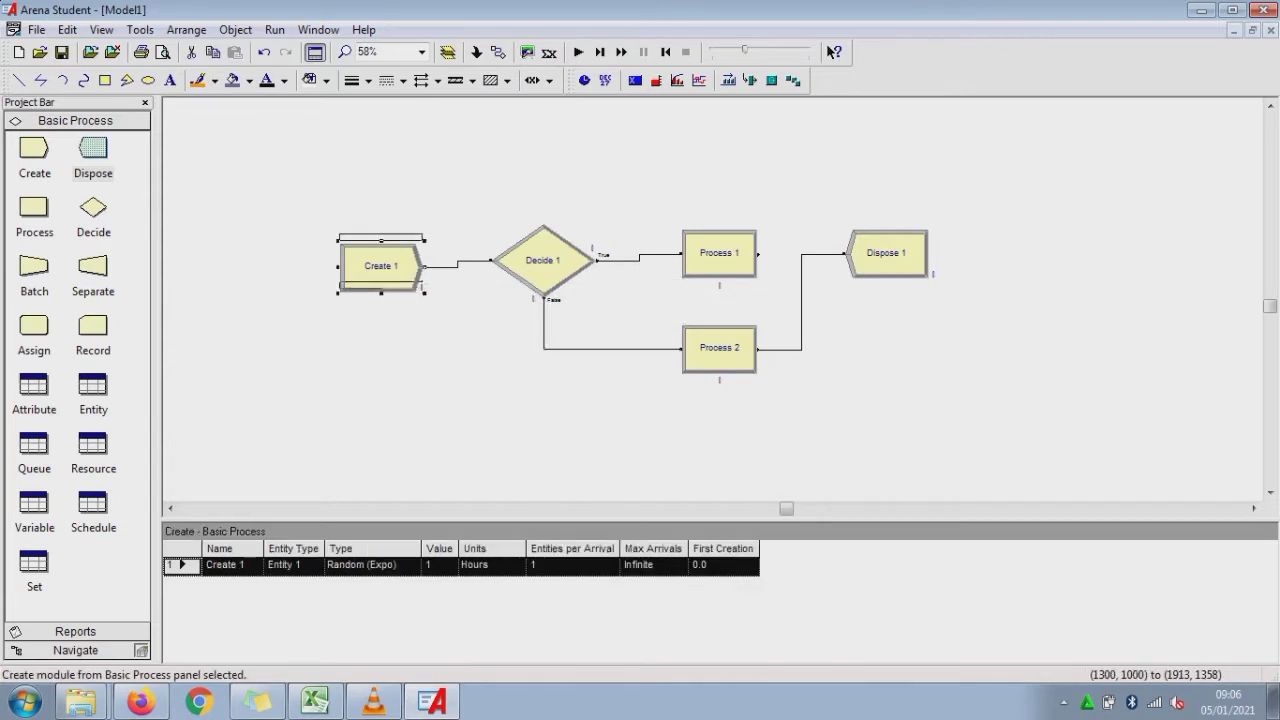
pyautogui.moveTo(382, 272); pyautogui.dragTo(382, 256)
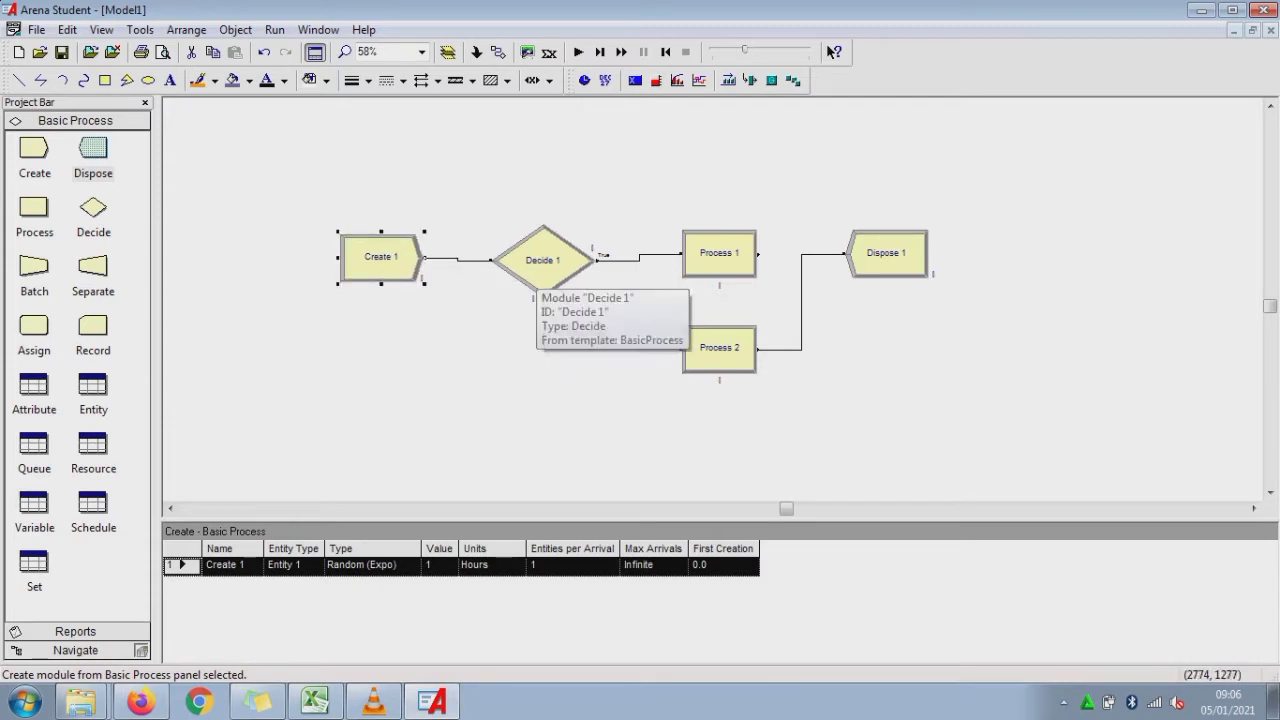
# - Move Decide 1, Create 1 and Process 1 slightly up so the three modules line up in one row
pyautogui.moveTo(545, 264); pyautogui.dragTo(544, 260)
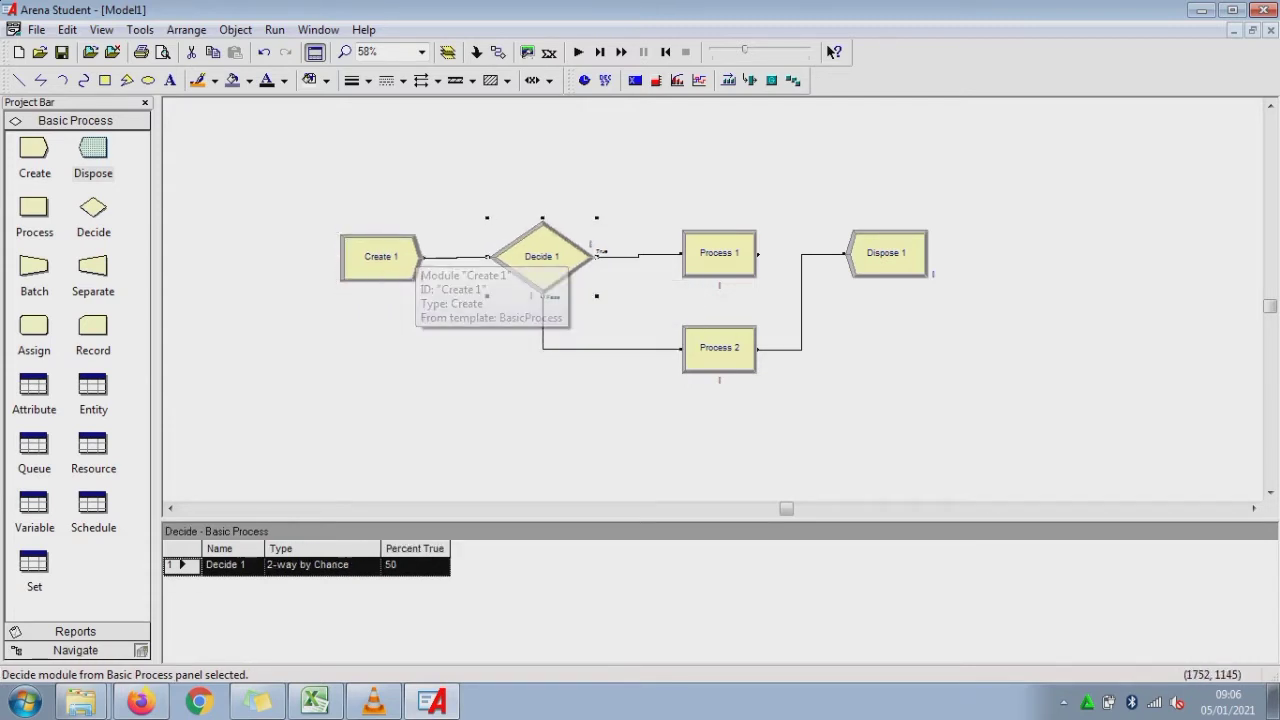
pyautogui.click(382, 257)
pyautogui.moveTo(382, 257); pyautogui.dragTo(382, 251)
pyautogui.doubleClick(542, 256)
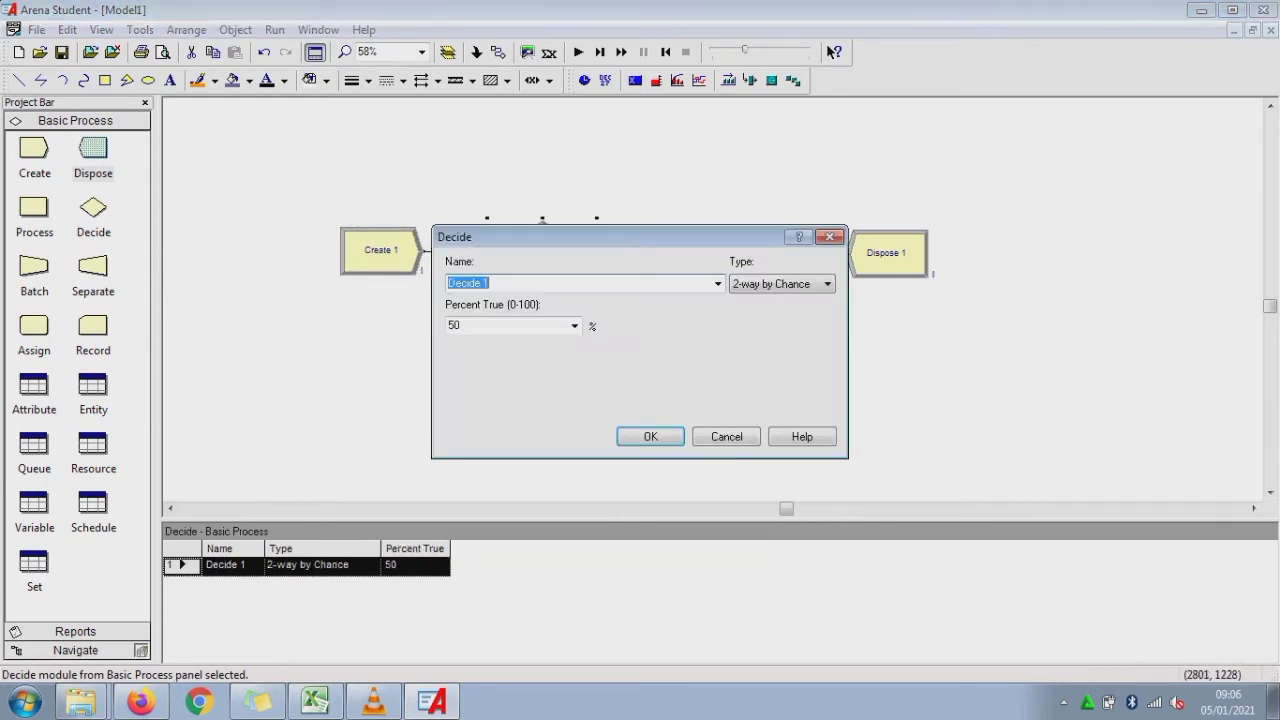
pyautogui.press('Return')
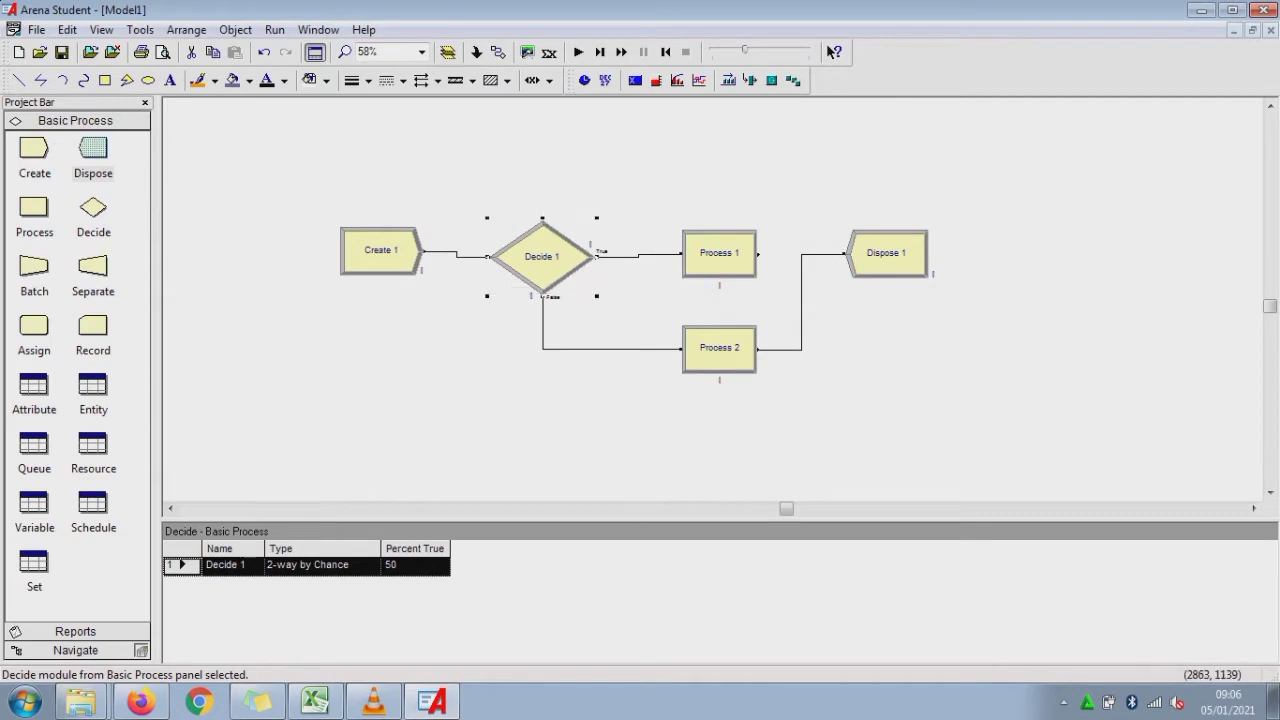
pyautogui.moveTo(542, 256); pyautogui.dragTo(542, 250)
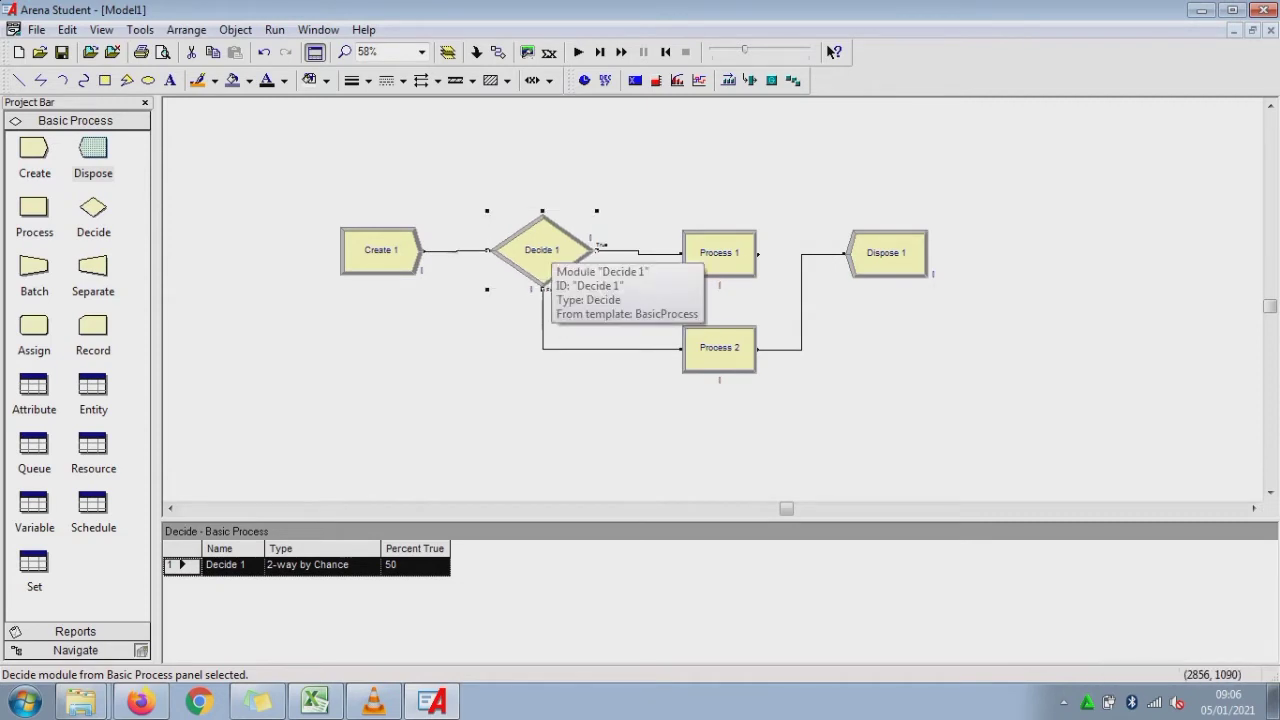
pyautogui.click(730, 262)
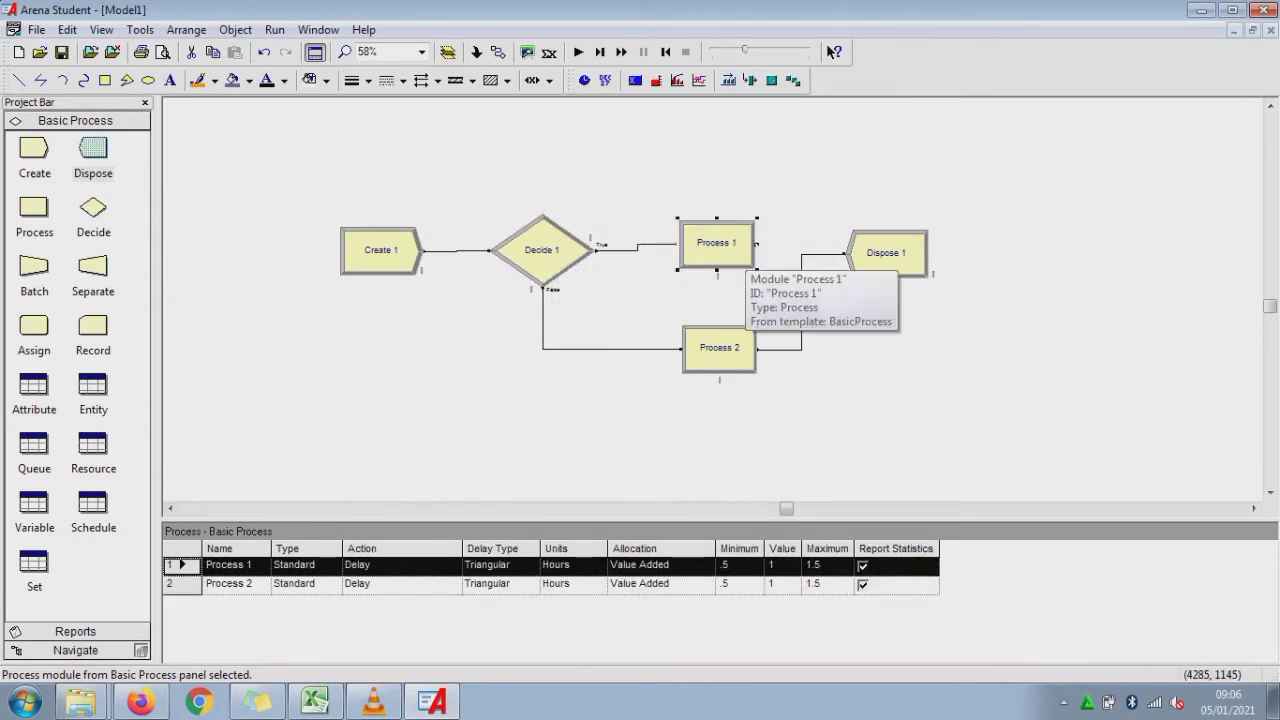
pyautogui.moveTo(730, 262); pyautogui.dragTo(730, 252)
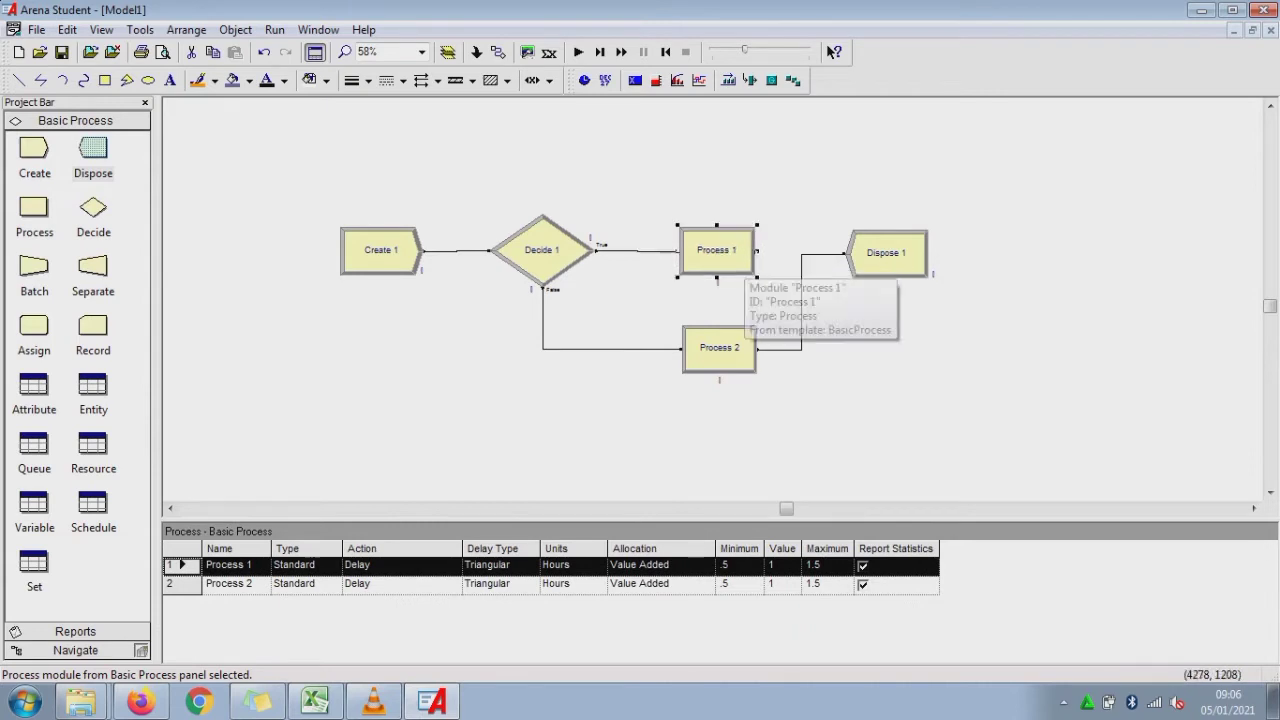
# - Try shifting Decide 1, Create 1 and Process 1 slightly downward on the canvas
pyautogui.click(545, 262)
pyautogui.moveTo(545, 262); pyautogui.dragTo(545, 268)
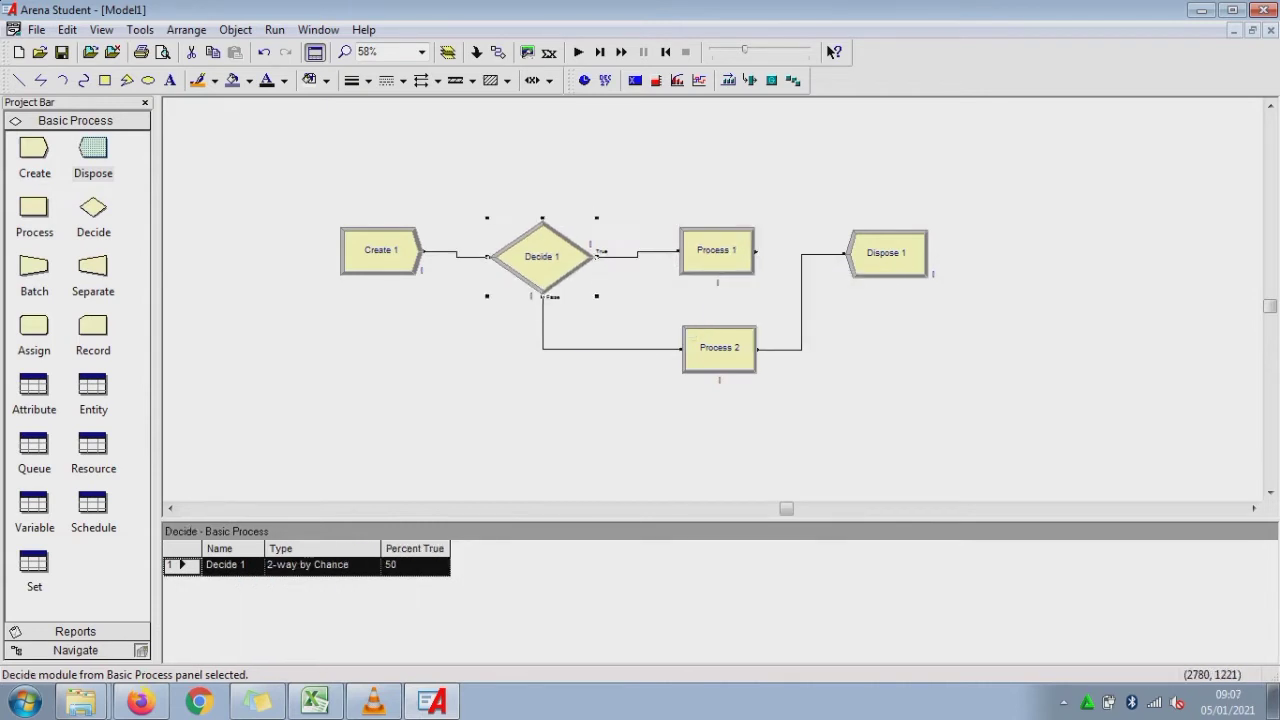
pyautogui.click(396, 256)
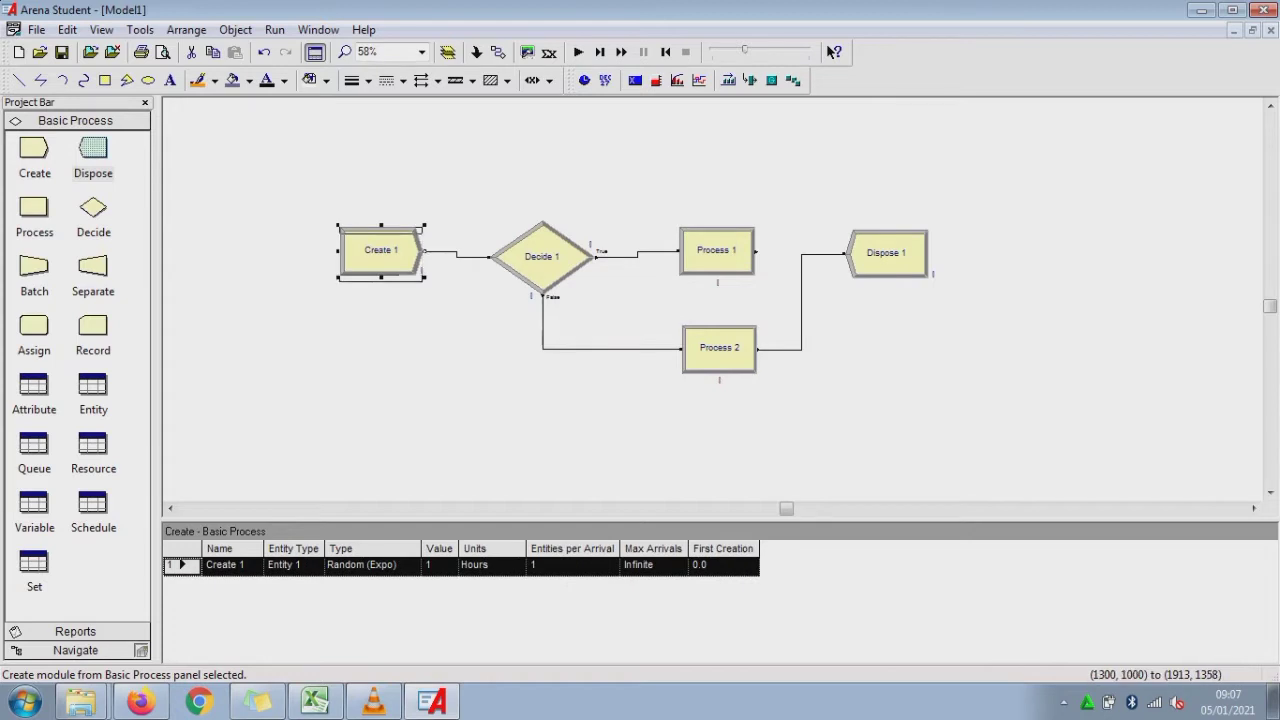
pyautogui.moveTo(396, 256); pyautogui.dragTo(396, 262)
pyautogui.click(716, 262)
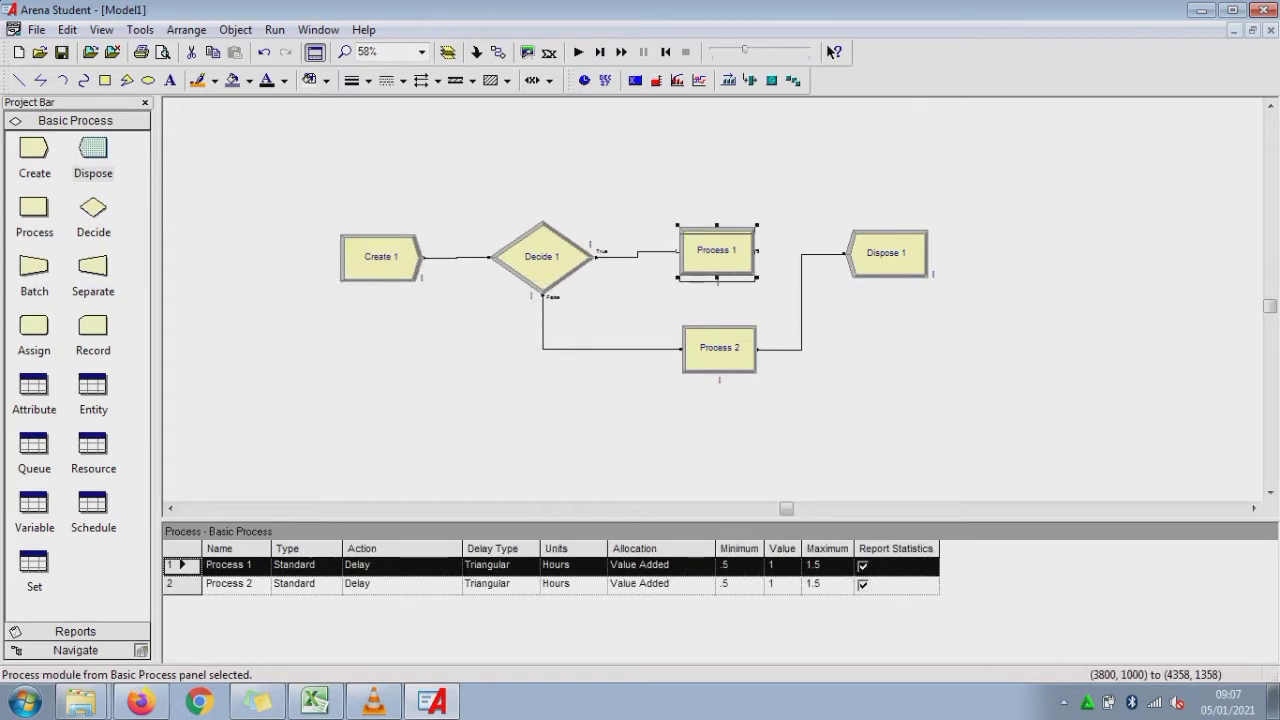
pyautogui.moveTo(716, 262); pyautogui.dragTo(716, 268)
pyautogui.click(541, 262)
pyautogui.moveTo(541, 256); pyautogui.dragTo(541, 263)
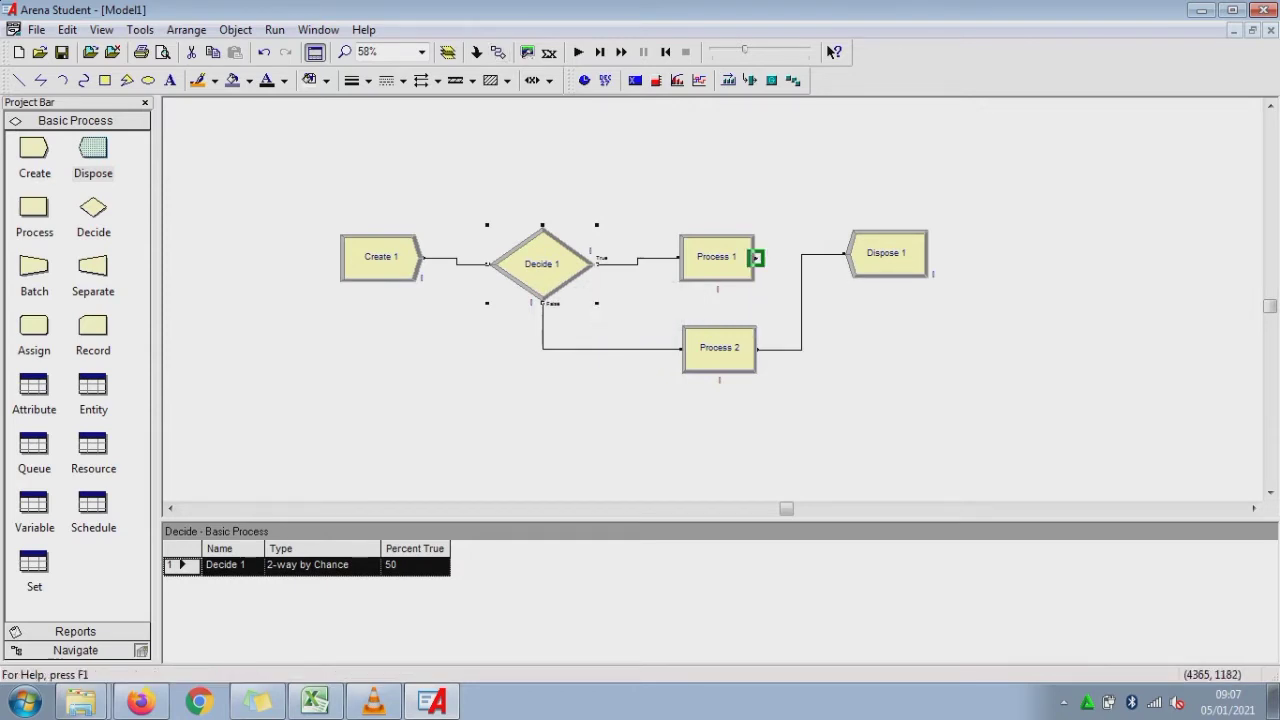
# - Connect Process 1's exit to Dispose 1 and move Dispose 1 down to a height midway between the two processes
pyautogui.click(757, 258)
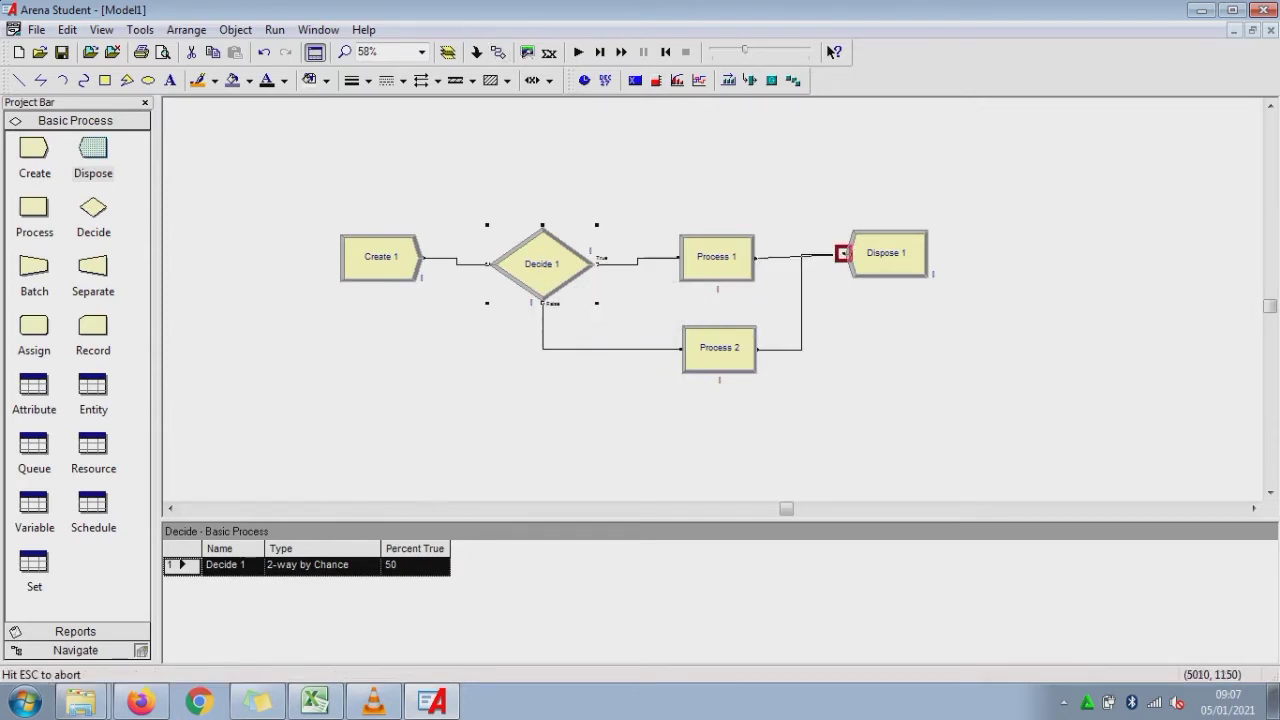
pyautogui.click(843, 253)
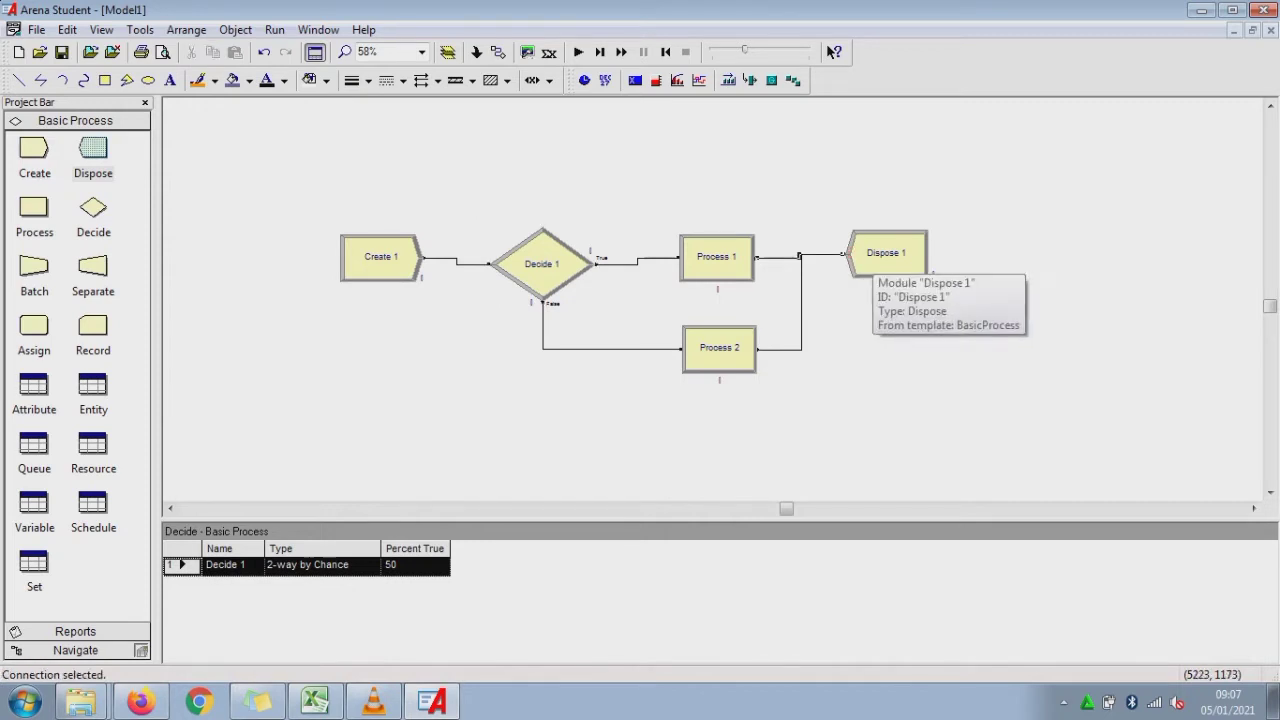
pyautogui.moveTo(868, 253); pyautogui.dragTo(884, 301)
# - Raise Decide 1, Create 1 and Process 1 slightly until the connections between them run straight
pyautogui.moveTo(565, 282)
pyautogui.mouseDown()
pyautogui.moveTo(565, 322)
pyautogui.moveTo(543, 295)
pyautogui.mouseUp()
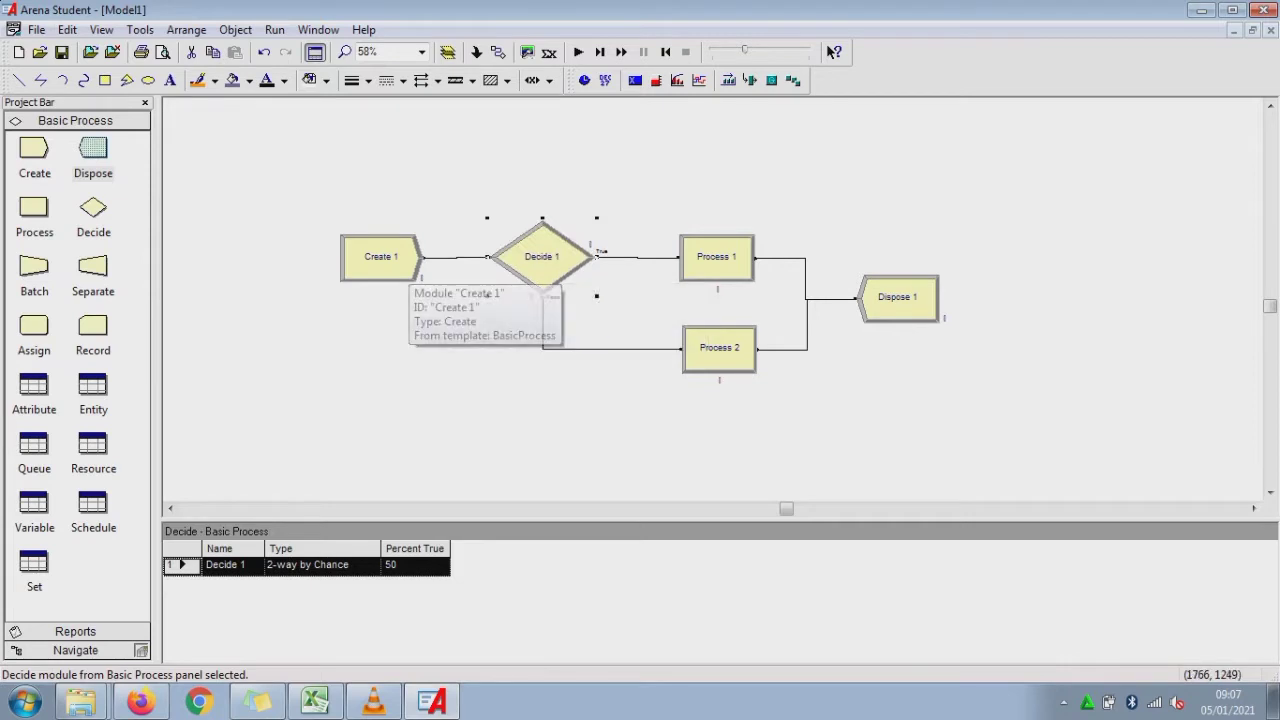
pyautogui.moveTo(409, 265)
pyautogui.mouseDown()
pyautogui.moveTo(409, 284)
pyautogui.moveTo(409, 258)
pyautogui.mouseUp()
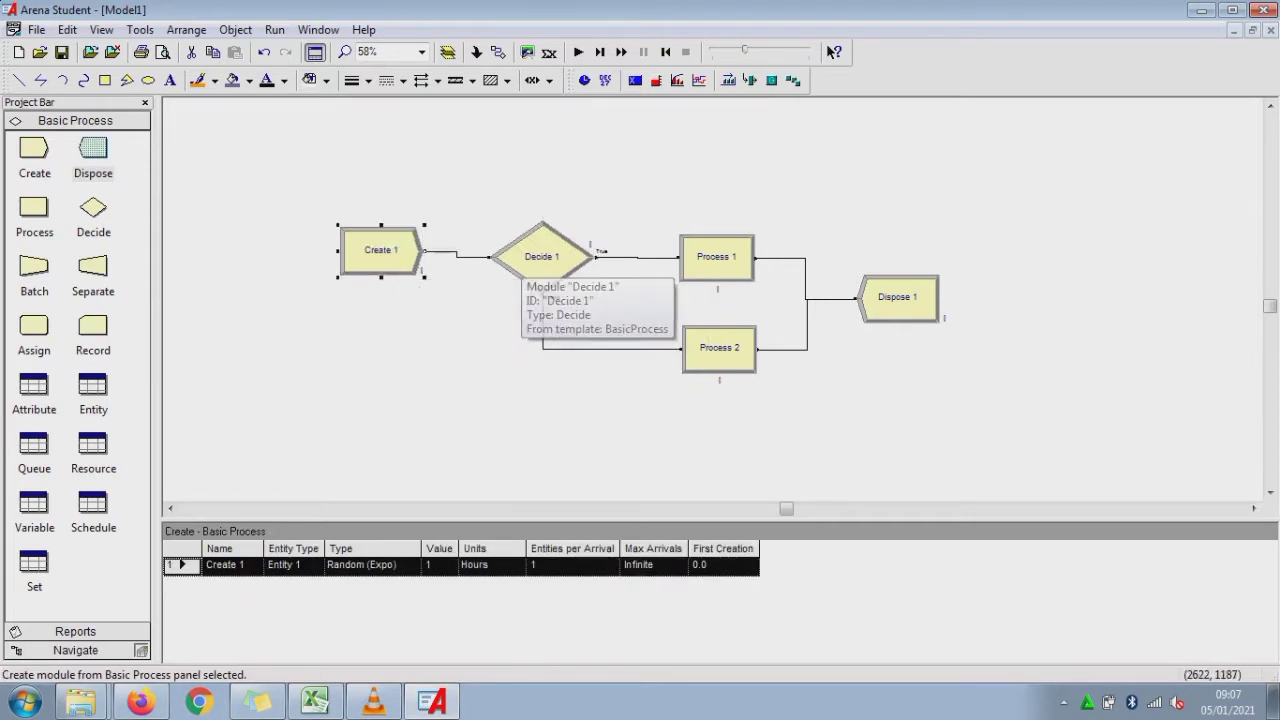
pyautogui.moveTo(543, 262); pyautogui.dragTo(543, 255)
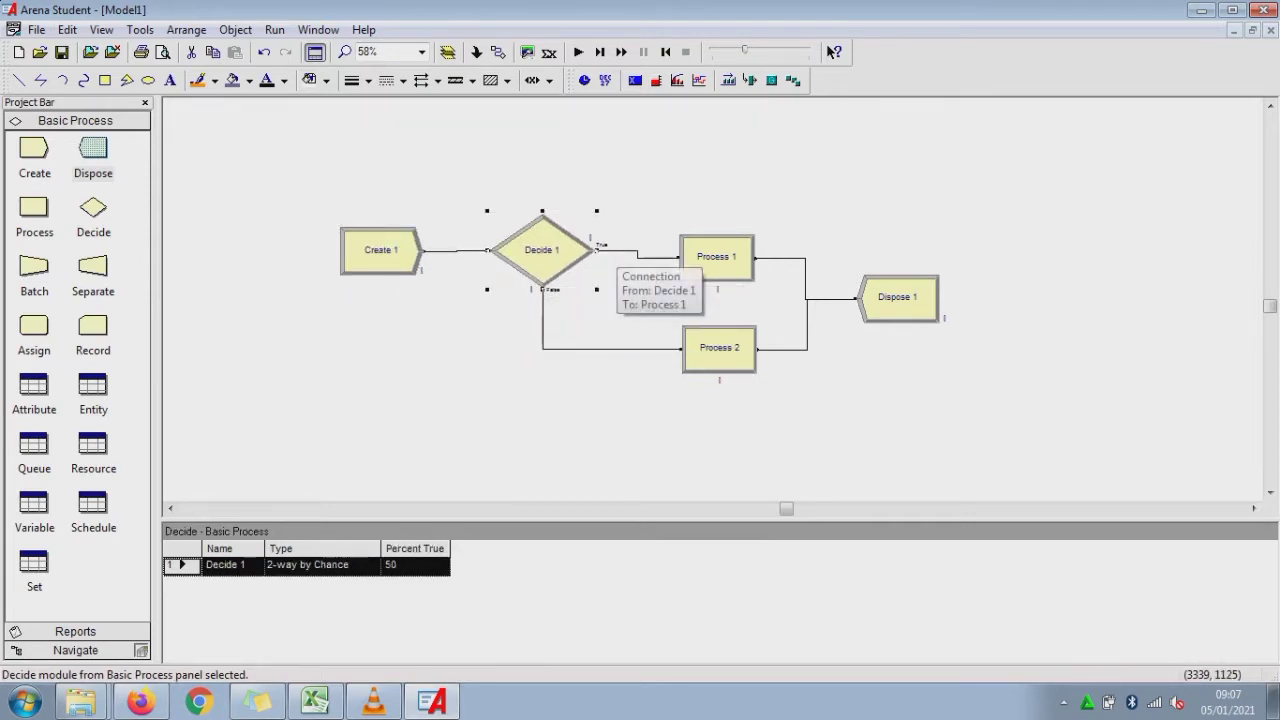
pyautogui.moveTo(690, 258); pyautogui.dragTo(692, 252)
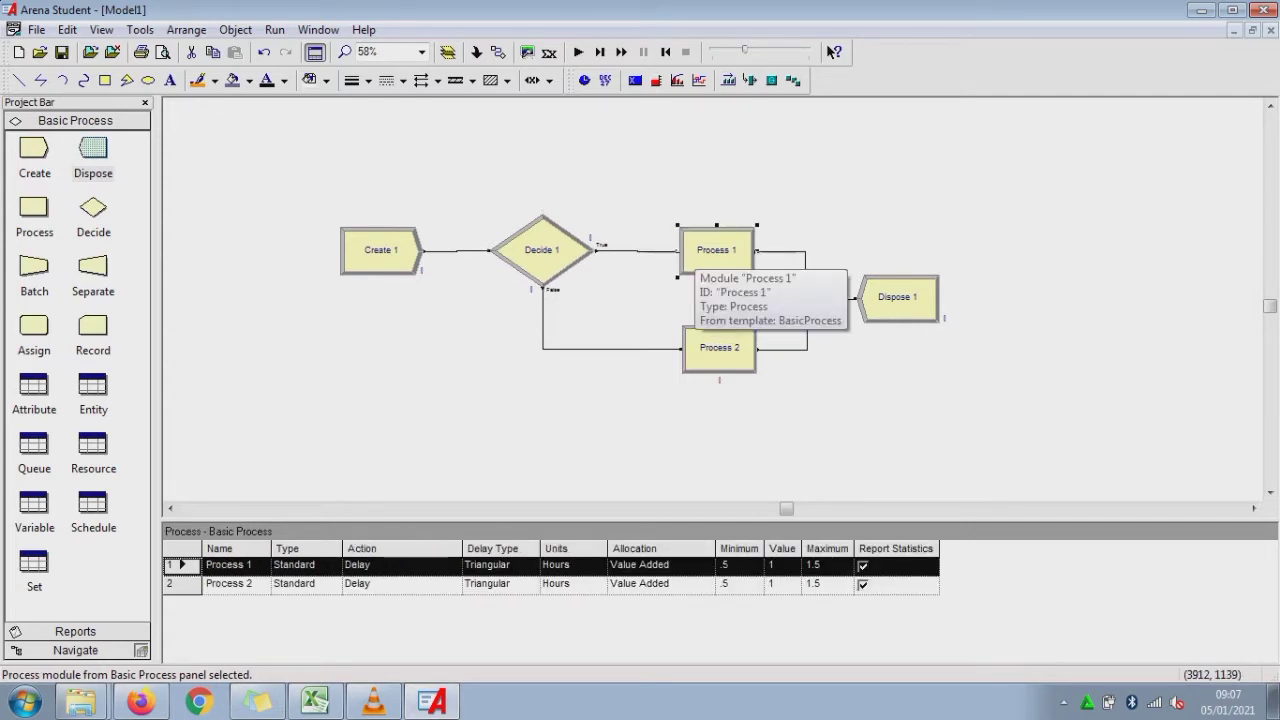
pyautogui.click(620, 314)
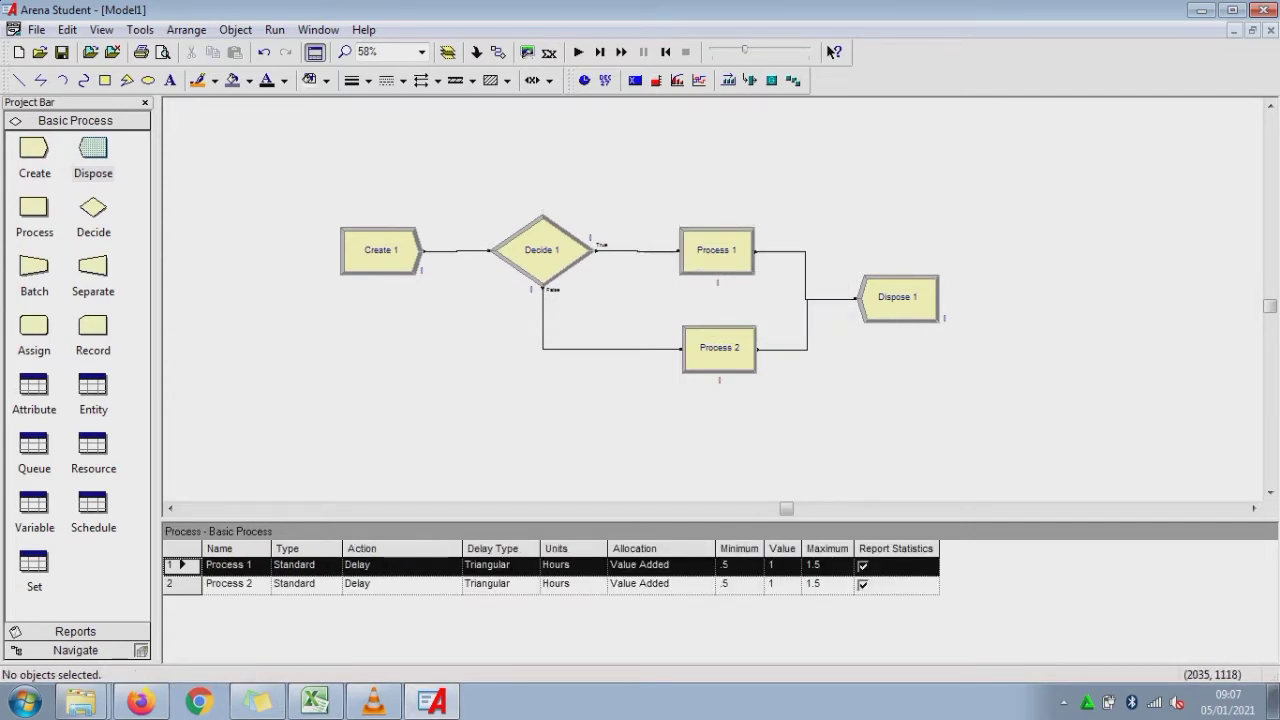
# - Name the Create 1 module "Kedatangan Truk" and set its entity type to "Kedatangan"
pyautogui.doubleClick(380, 250)
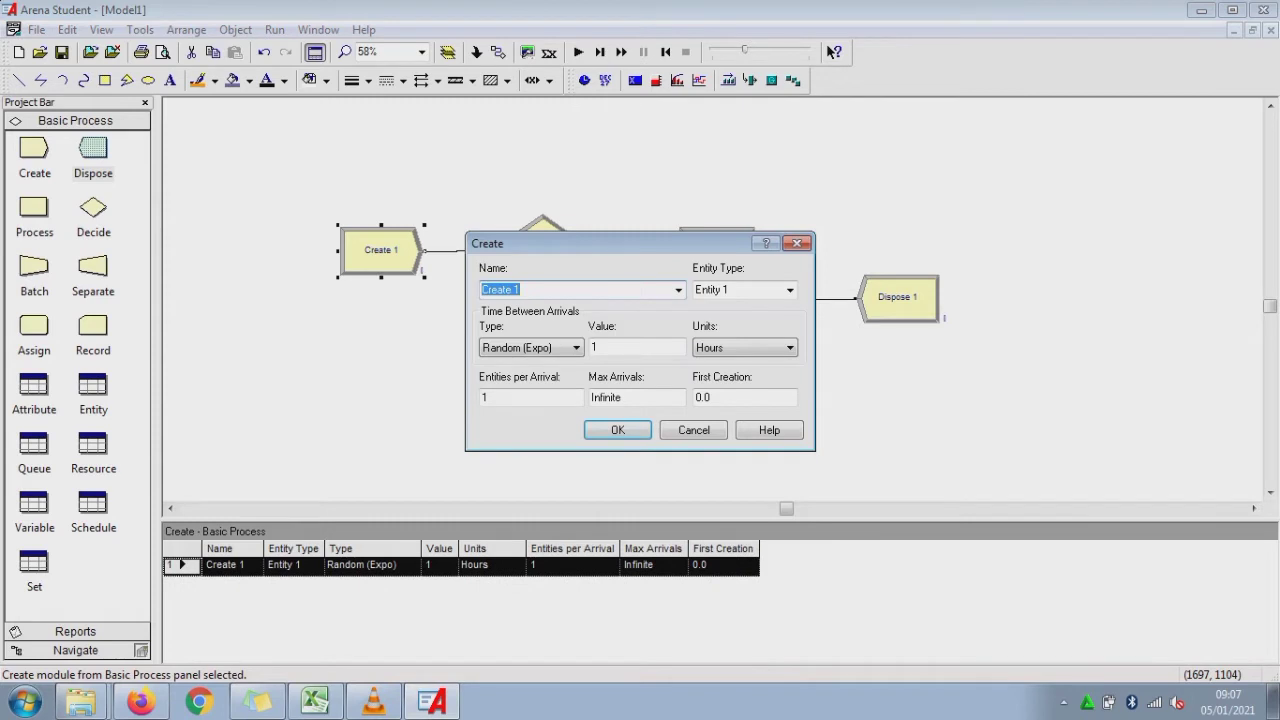
pyautogui.write('Kedatangan')
pyautogui.click(790, 290)
pyautogui.click(745, 308)
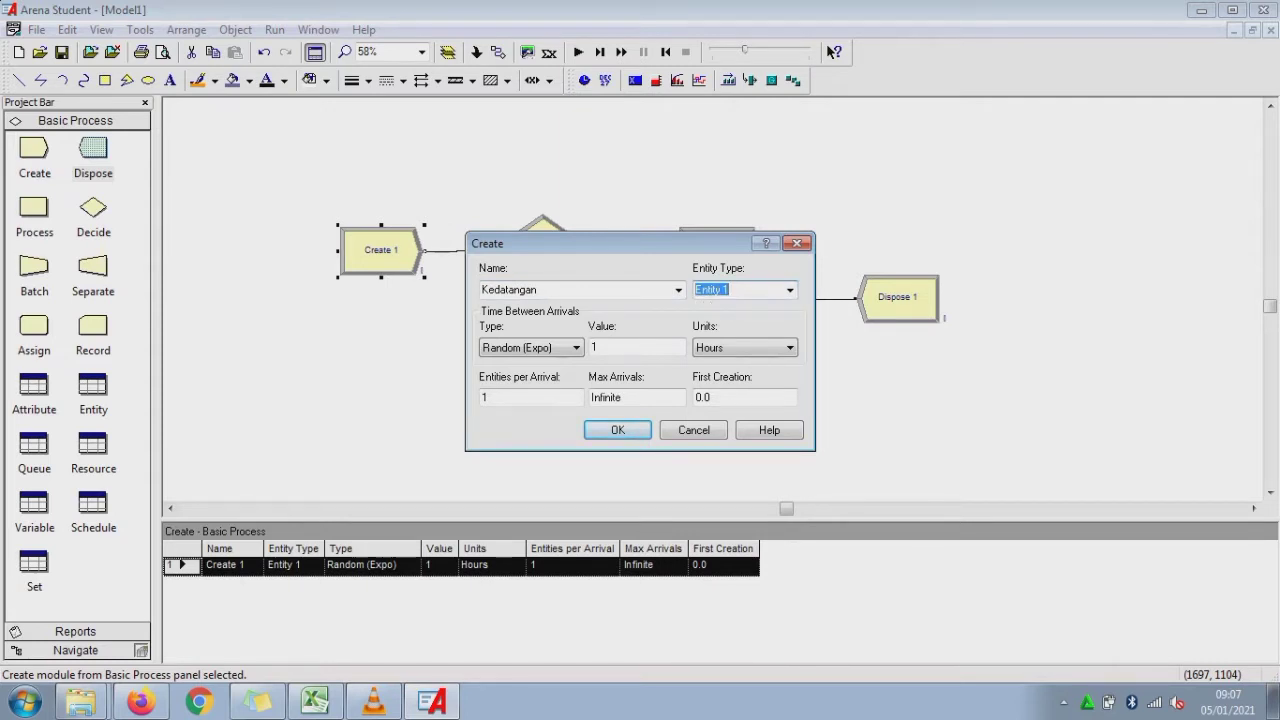
pyautogui.hotkey('shift', 'Tab')
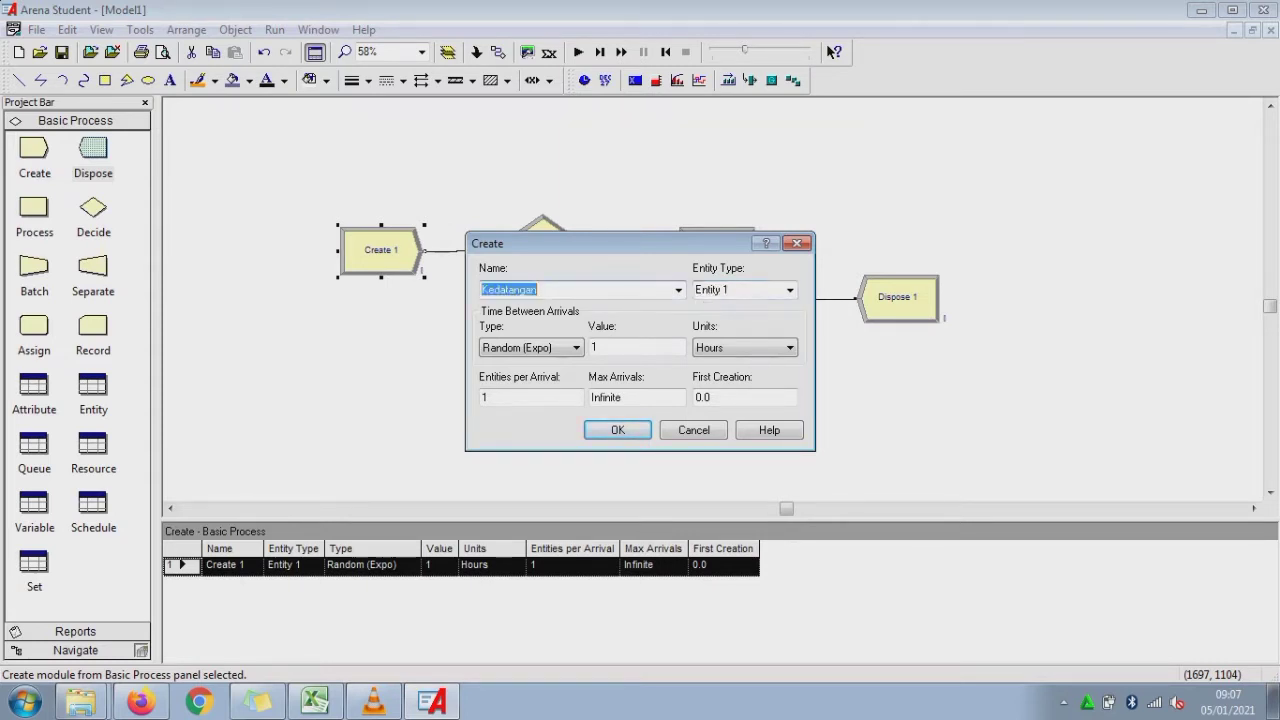
pyautogui.press('Right')
pyautogui.press('Tab')
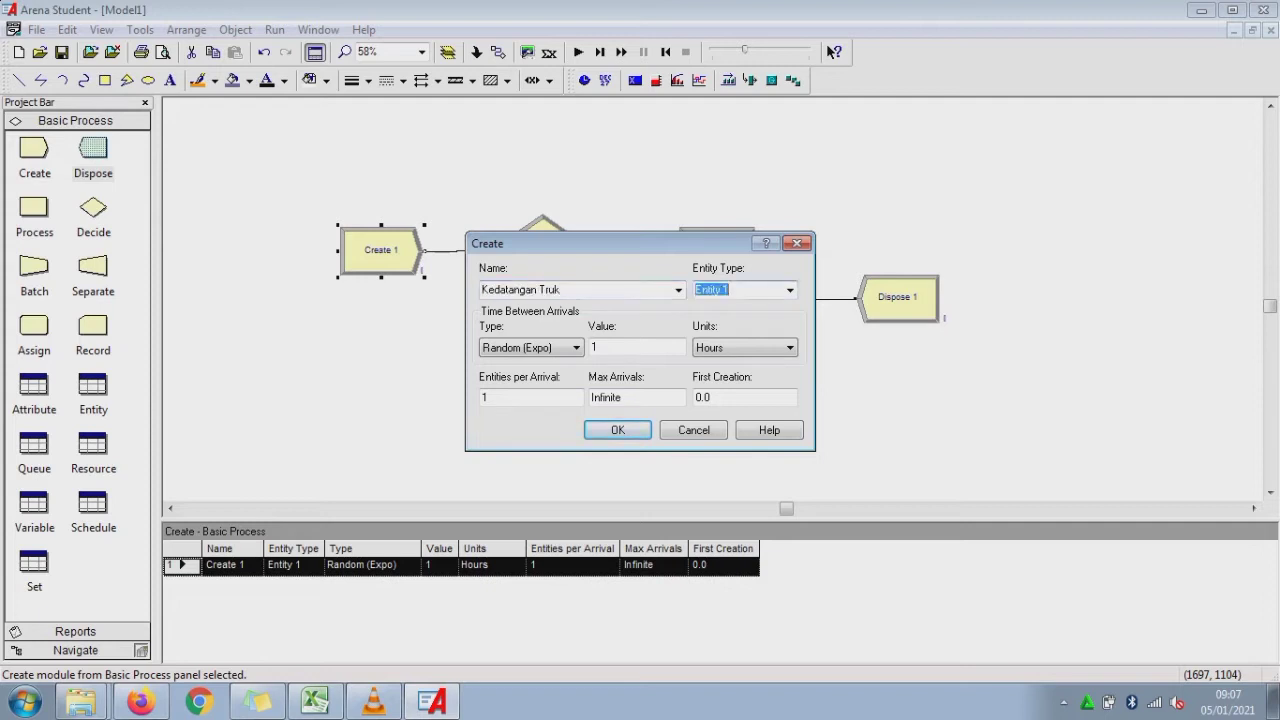
pyautogui.write('K')
# - Set the Create module's time between arrivals type to Expression
pyautogui.hotkey('alt', 'Down')
pyautogui.press('Down')
pyautogui.press('Down')
pyautogui.press('Down')
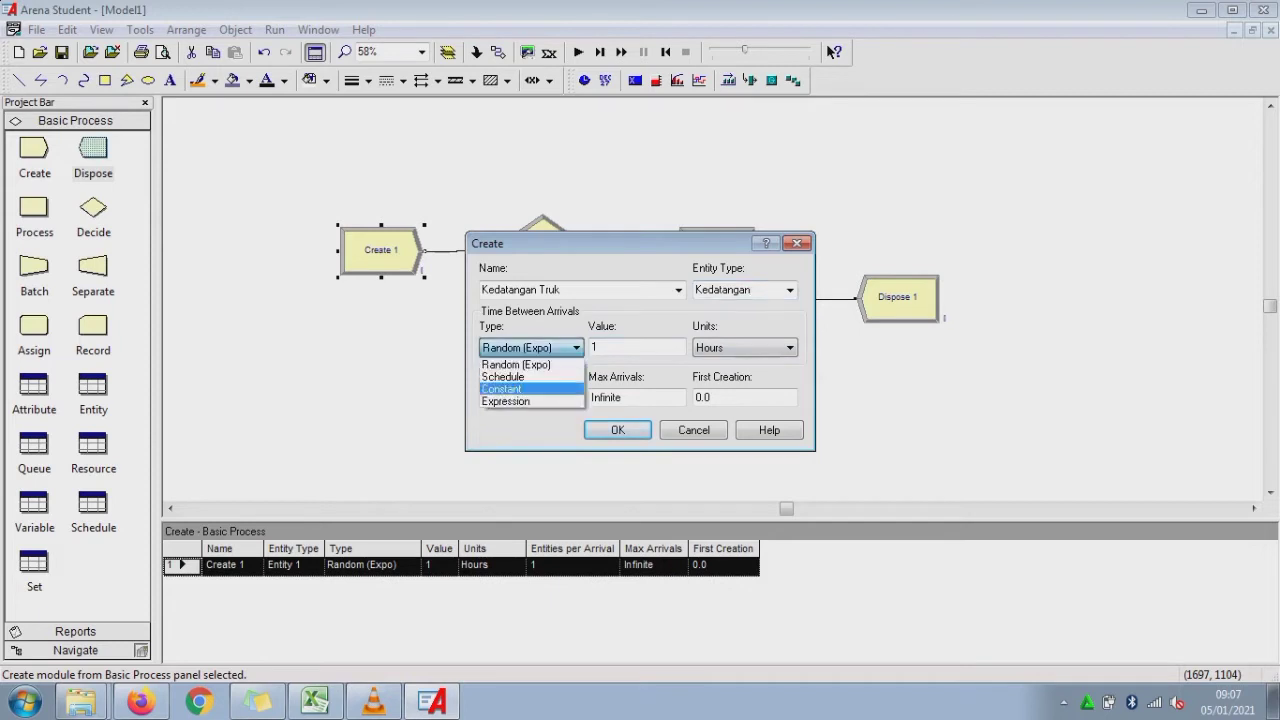
pyautogui.press('Return')
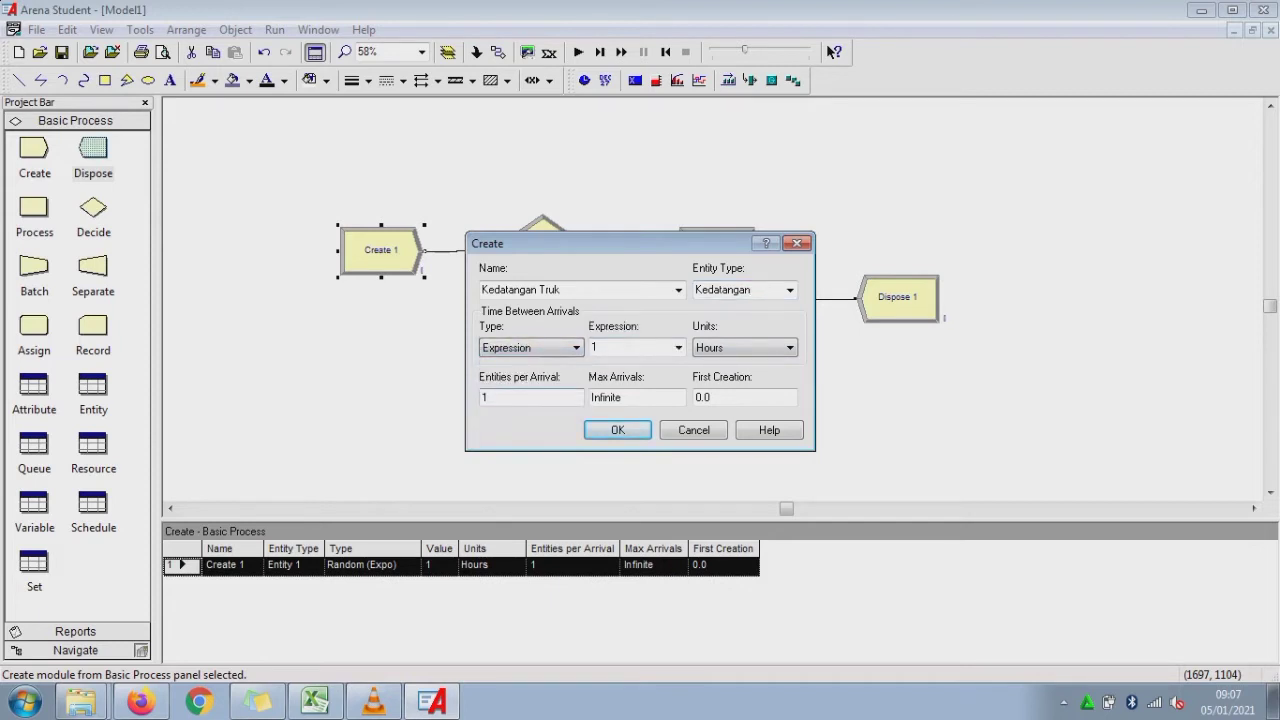
# - Switch to Excel and copy the arrival distribution text "Lognormal ( 0.35 , 0.32 )" from cell E24
pyautogui.click(678, 347)
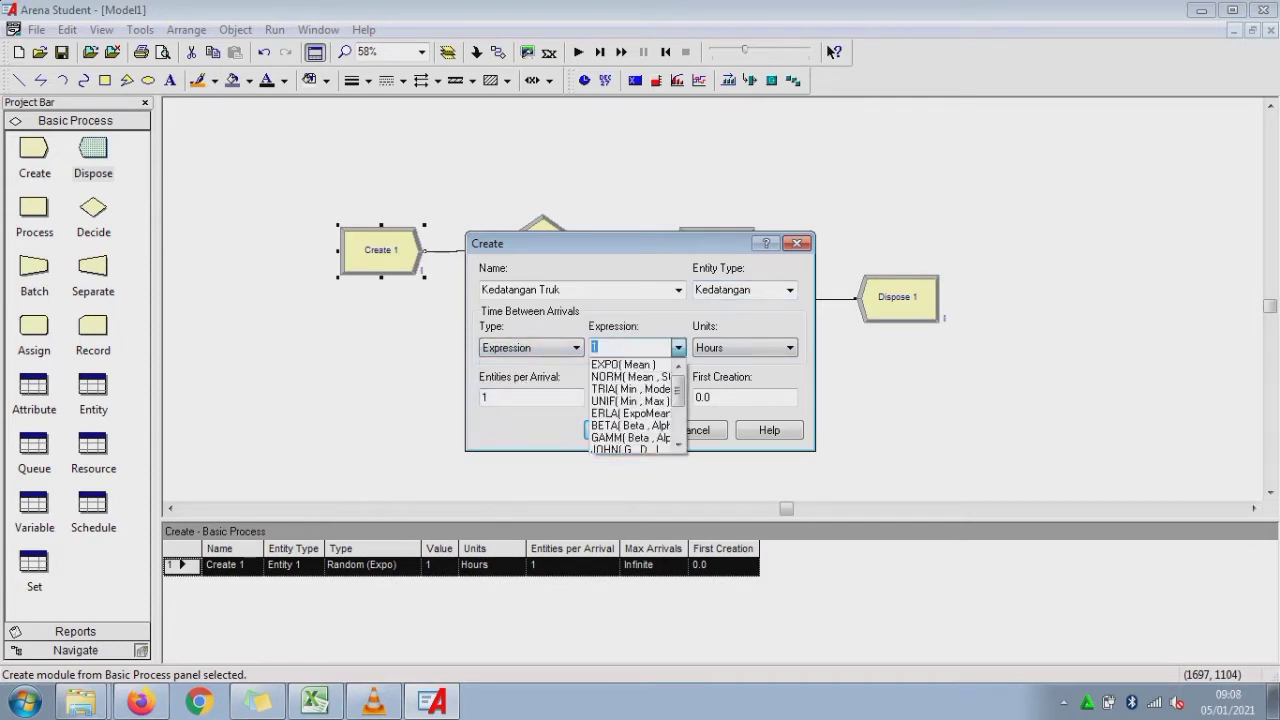
pyautogui.click(315, 701)
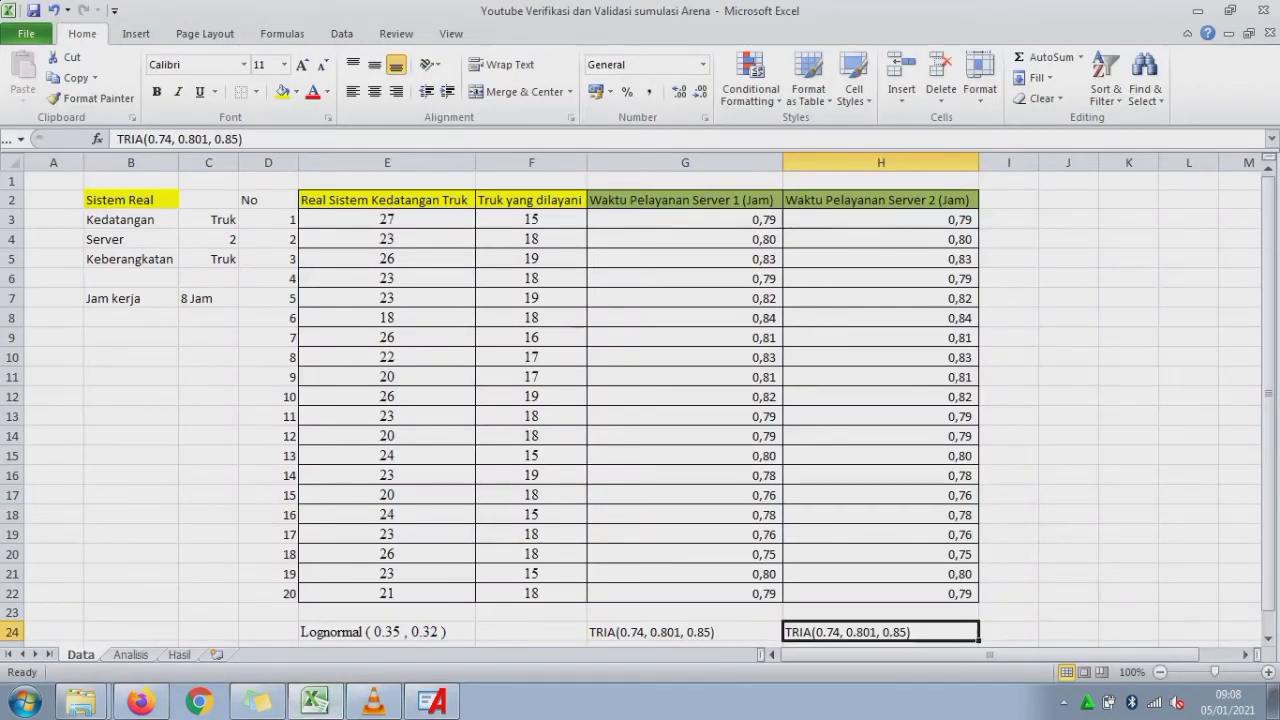
pyautogui.click(387, 632)
pyautogui.moveTo(254, 139); pyautogui.dragTo(117, 139)
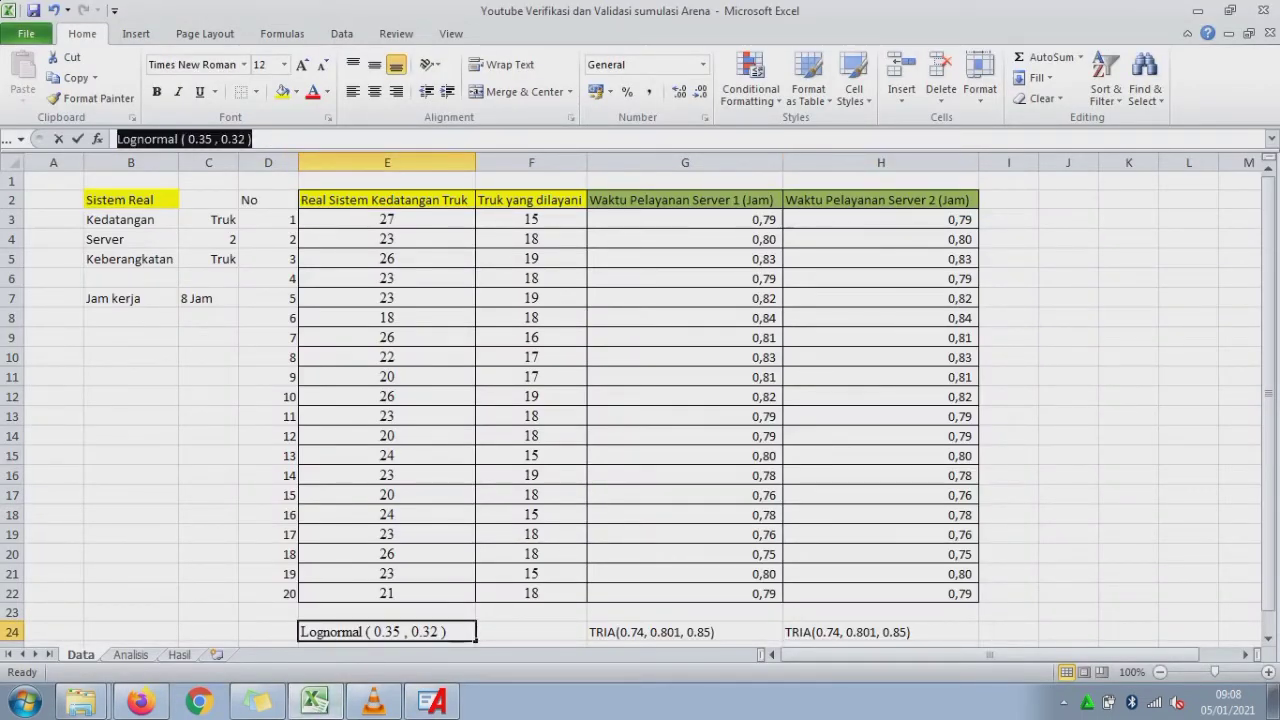
pyautogui.hotkey('ctrl', 'c')
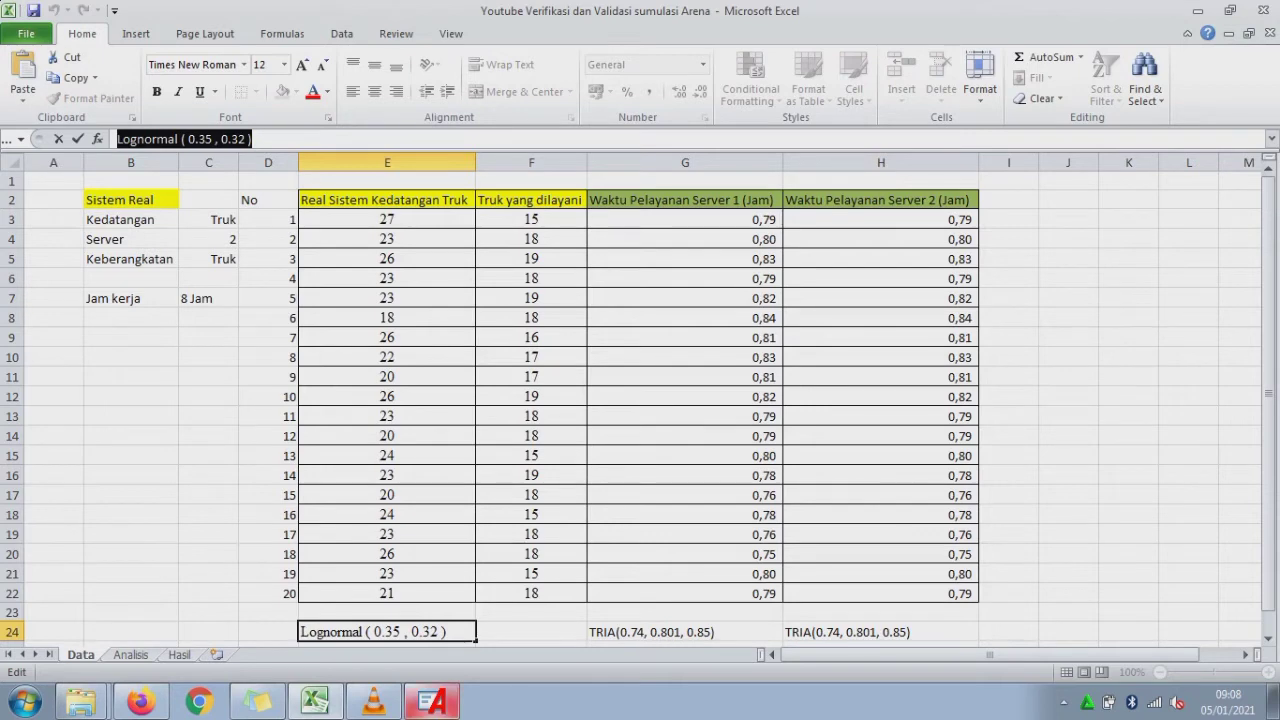
# - Back in Arena, set the time between arrivals expression to the copied "Lognormal ( 0.35 , 0.32 )" and accept the Create settings
pyautogui.click(432, 701)
pyautogui.click(678, 348)
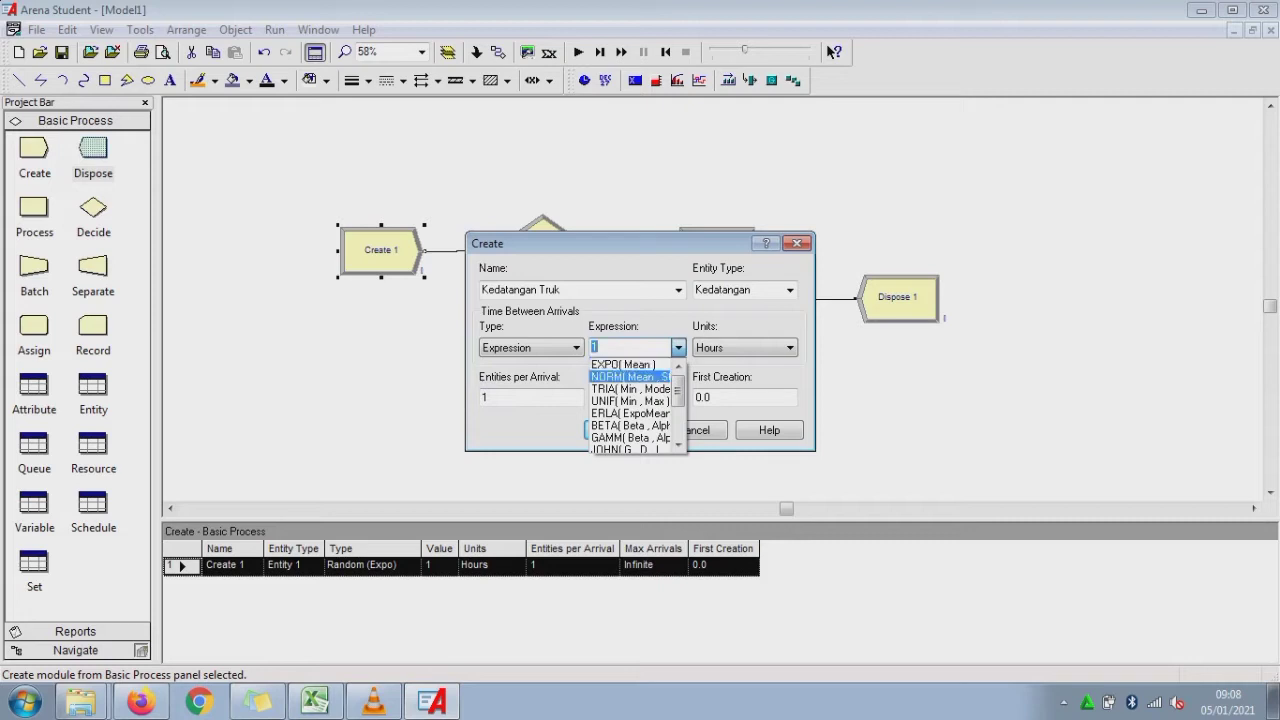
pyautogui.moveTo(678, 396); pyautogui.dragTo(678, 411)
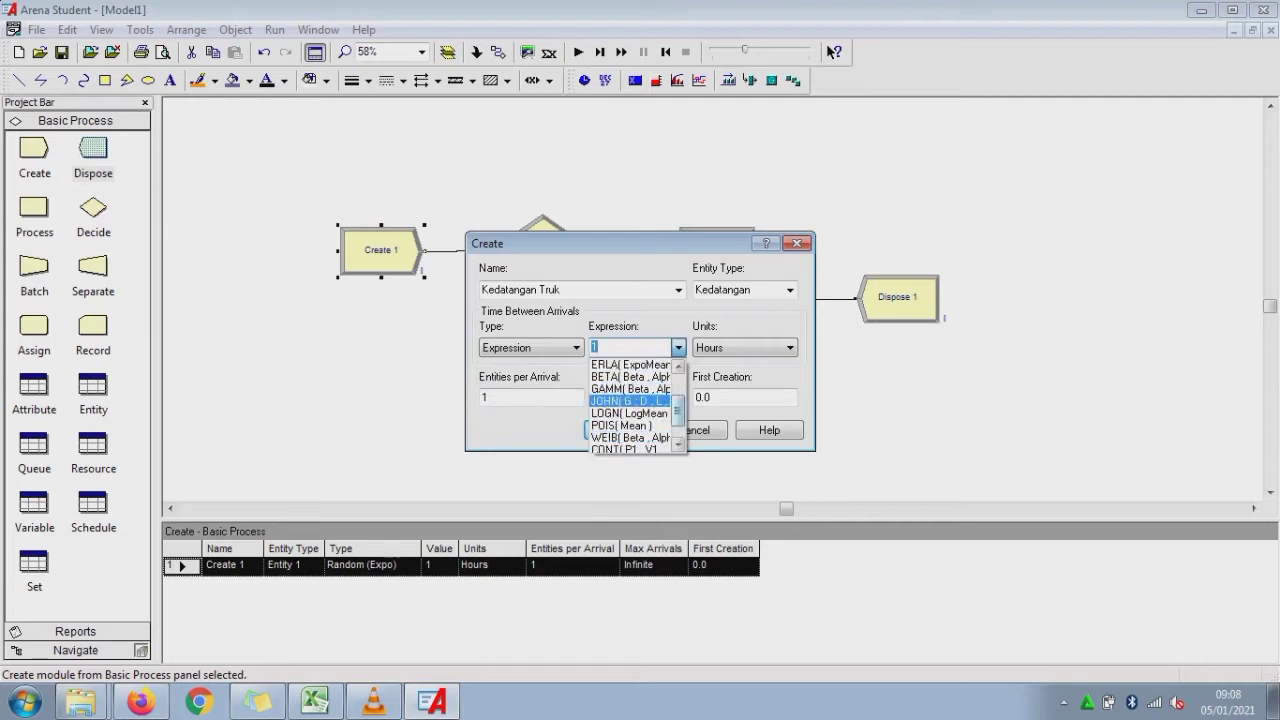
pyautogui.click(640, 413)
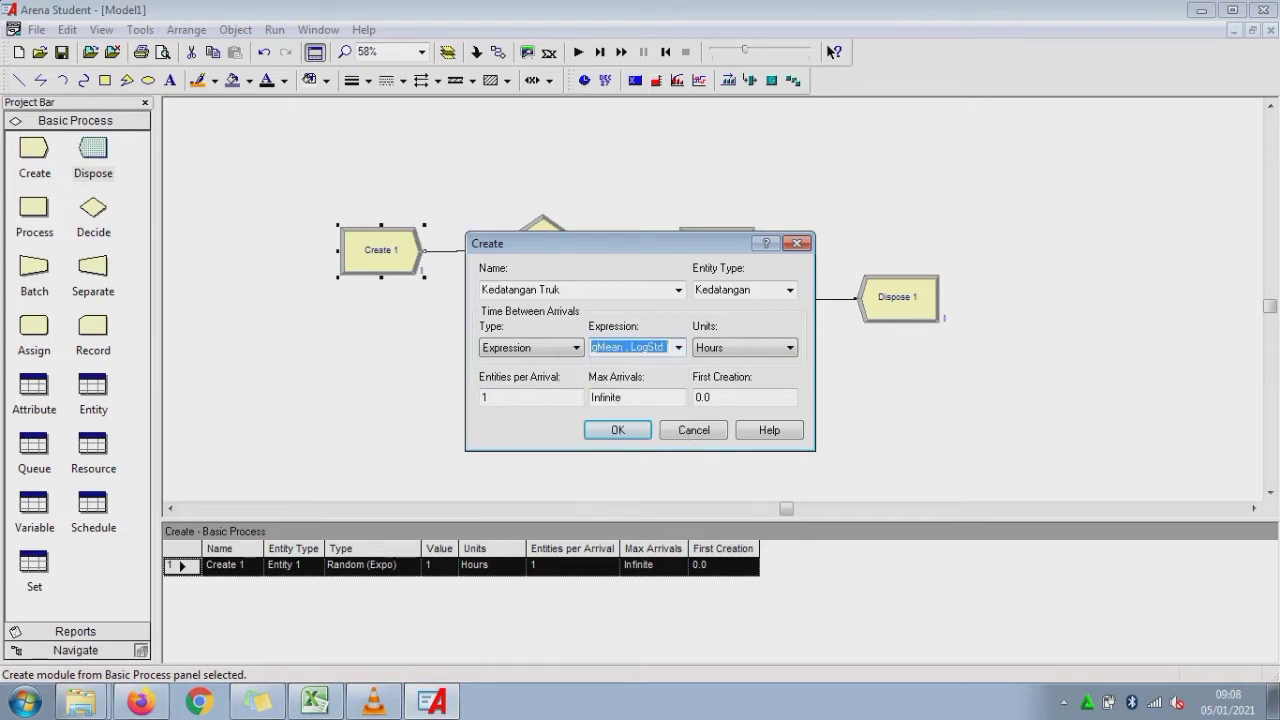
pyautogui.hotkey('ctrl', 'v')
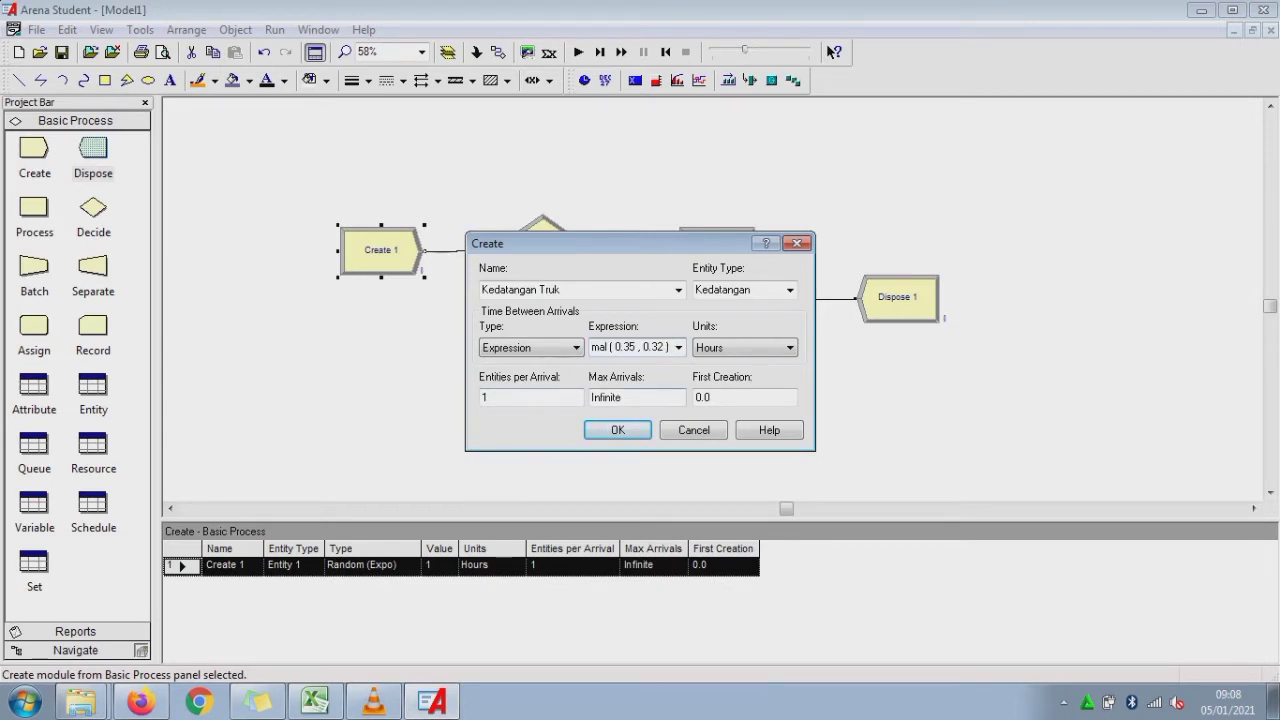
pyautogui.click(605, 397)
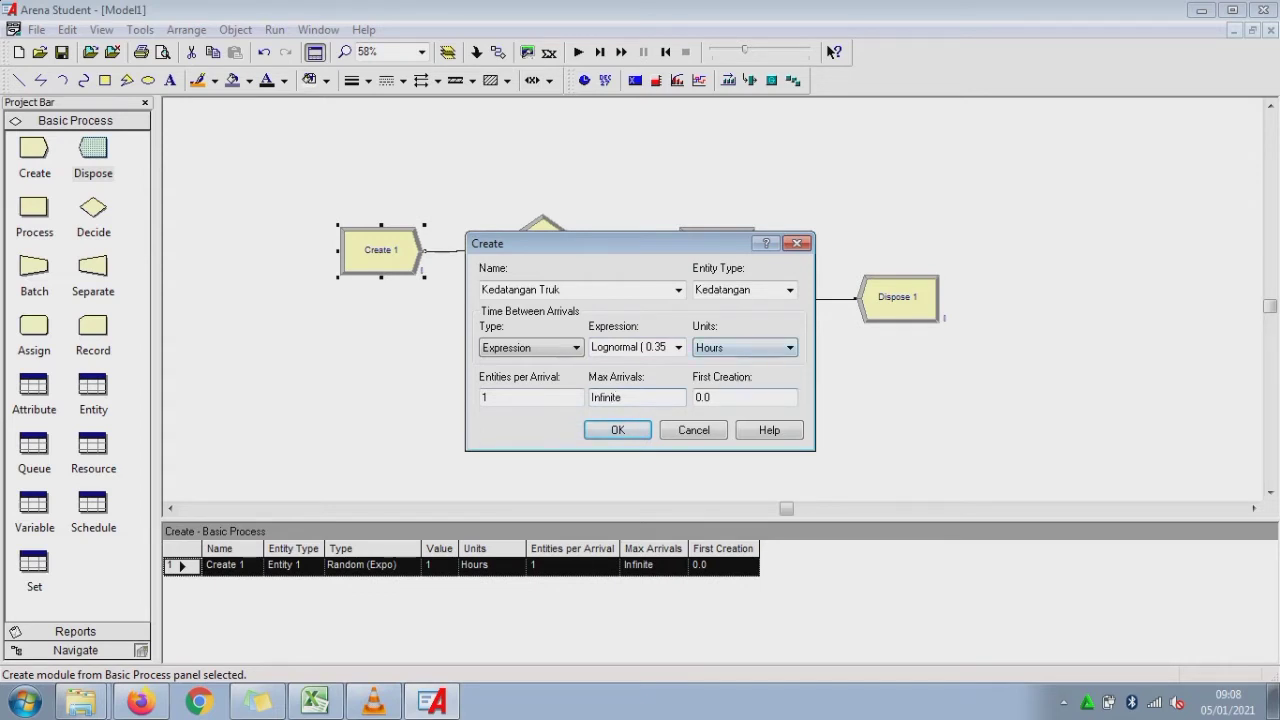
pyautogui.click(617, 430)
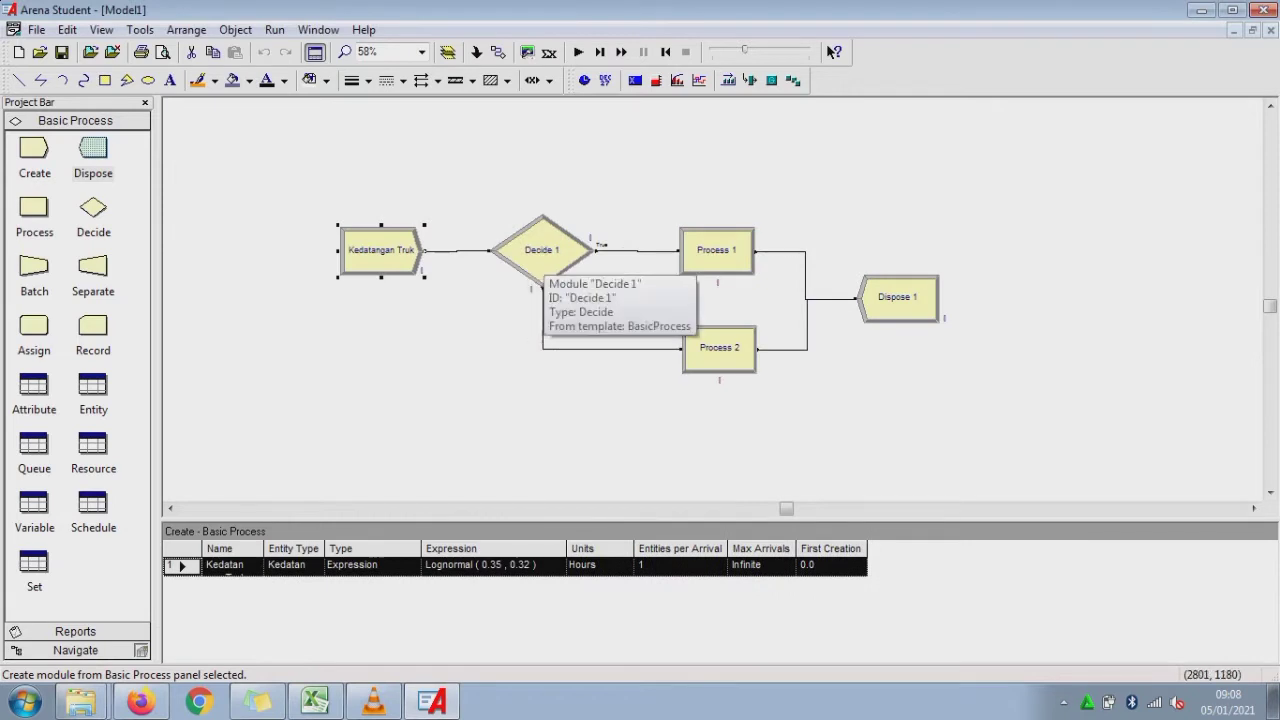
# - Name the Decide 1 module "Masuk Server 1?" with type 2-way by Chance and 50 percent true, and accept its settings
pyautogui.doubleClick(542, 252)
pyautogui.write('Mas')
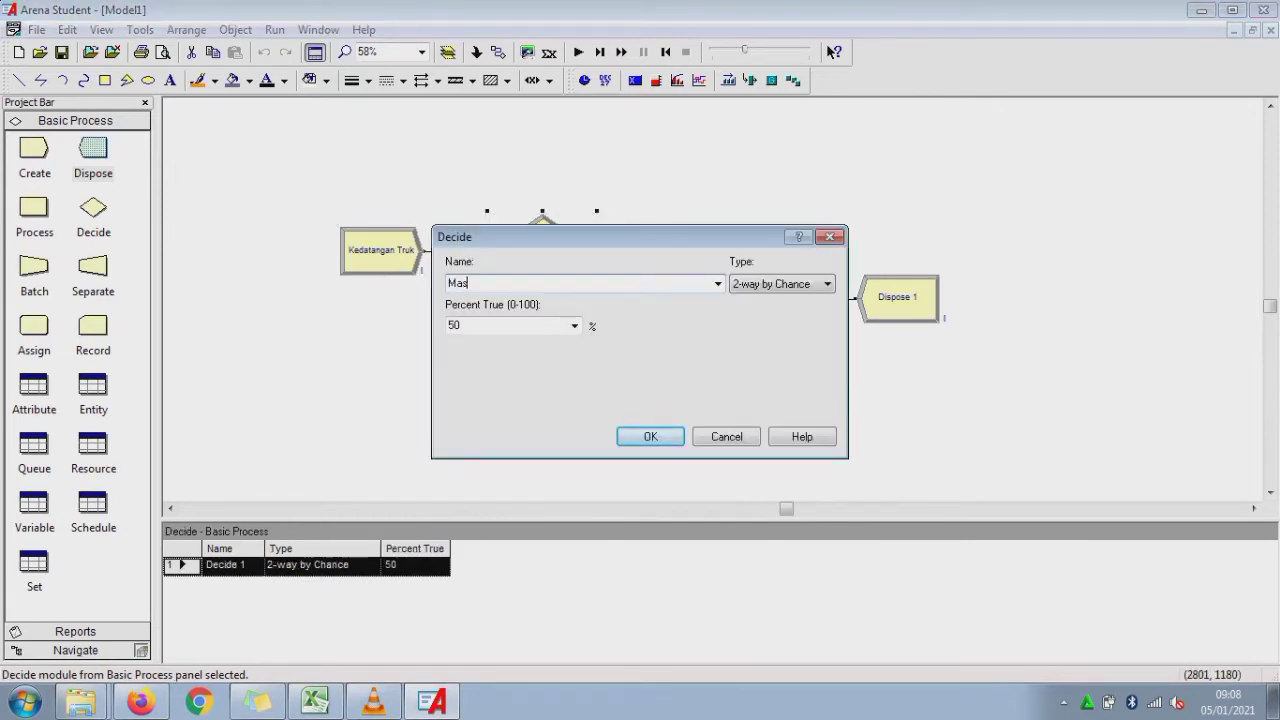
pyautogui.write('uk Server 1?')
pyautogui.click(574, 325)
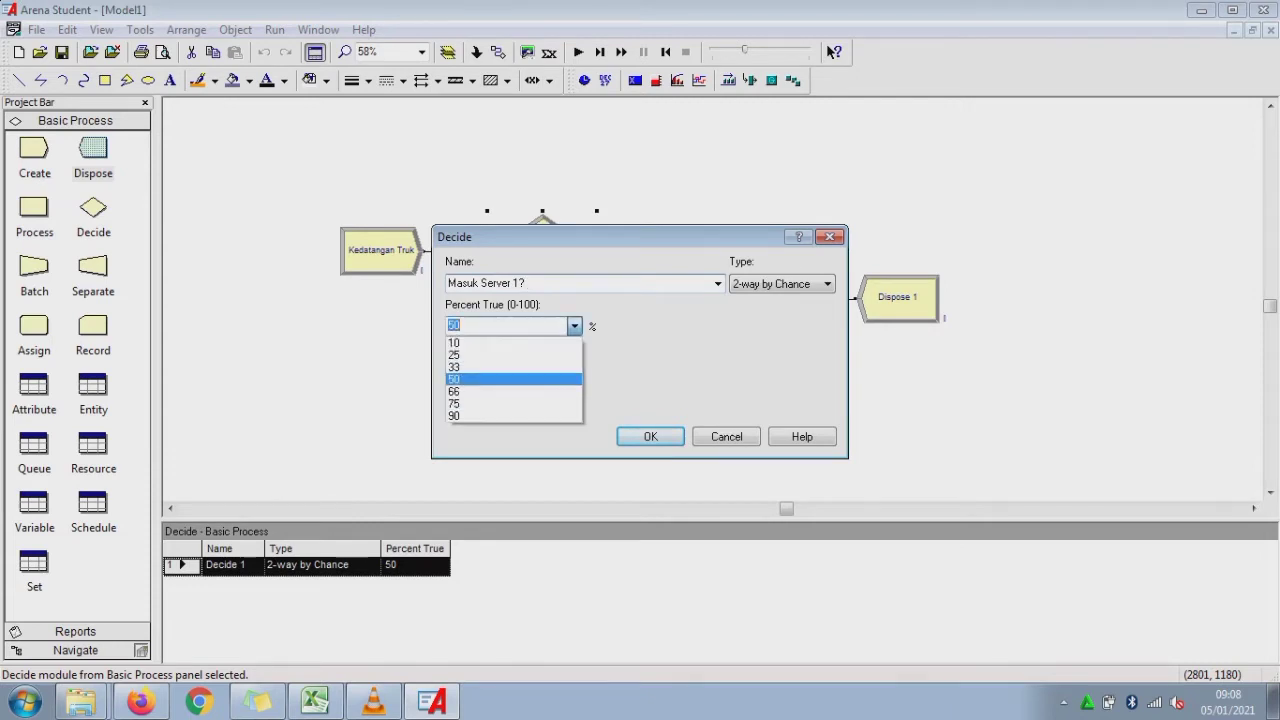
pyautogui.click(512, 380)
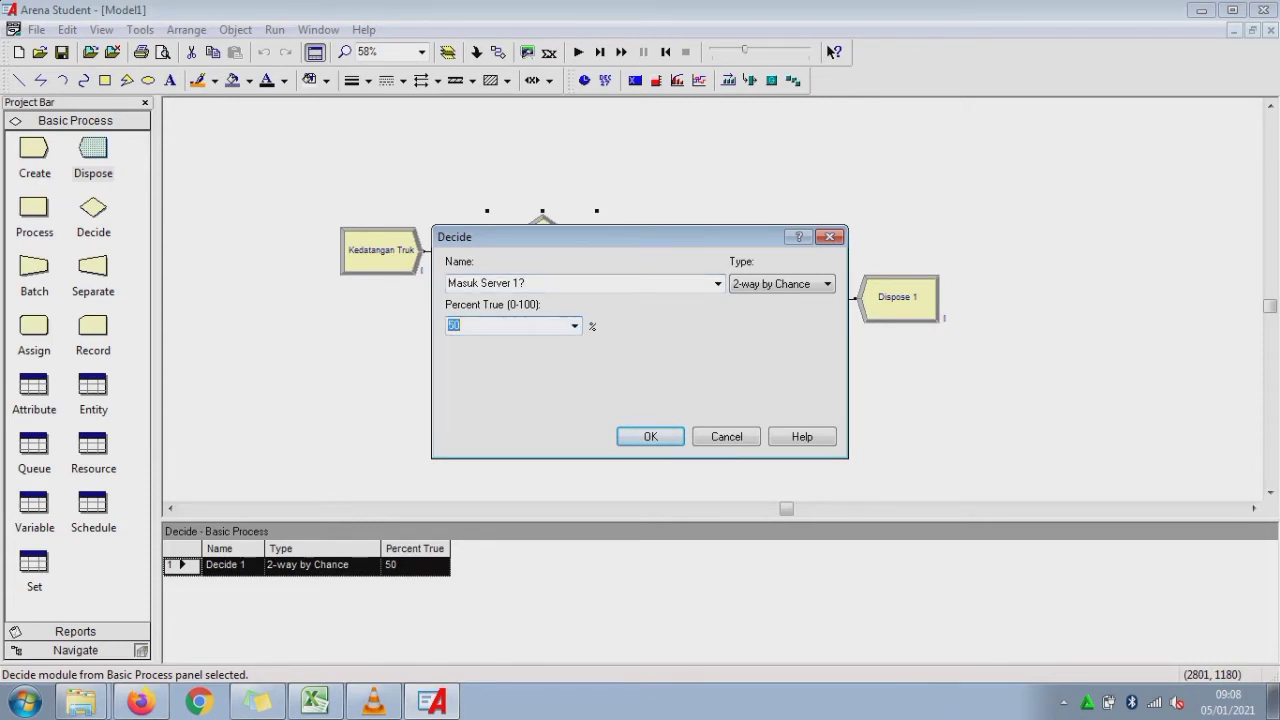
pyautogui.click(827, 284)
pyautogui.click(771, 301)
pyautogui.click(650, 437)
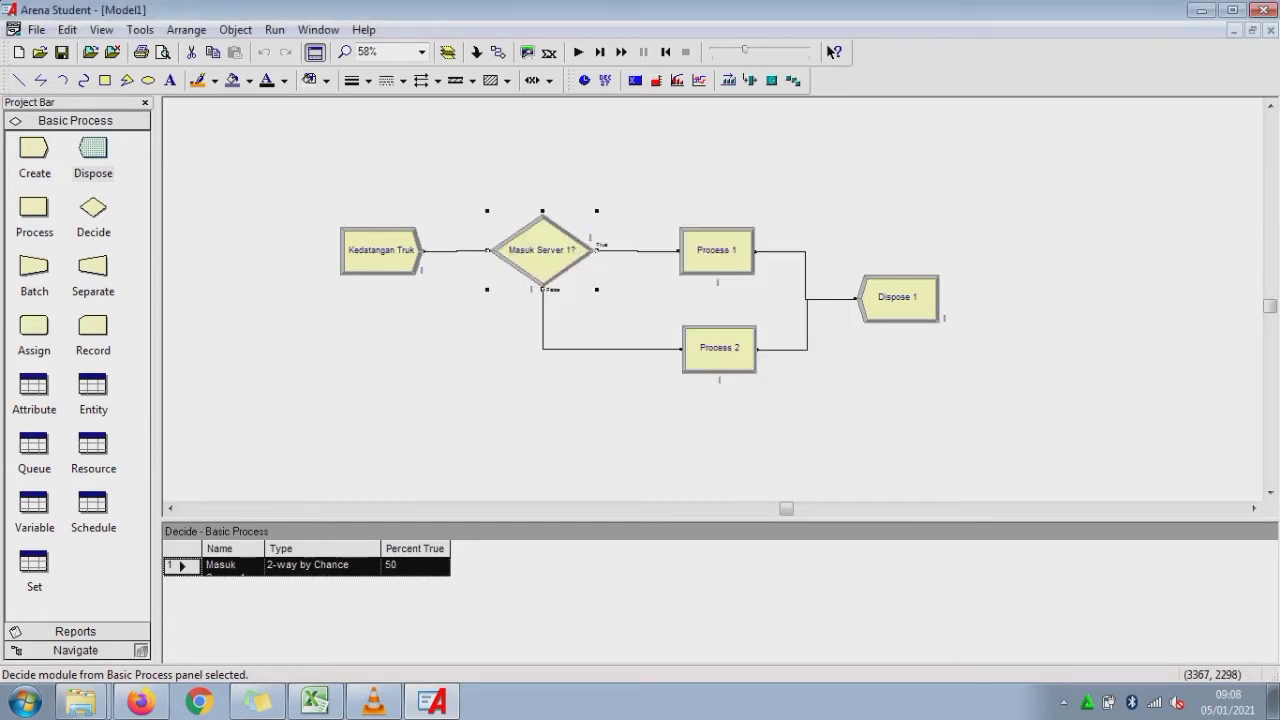
# - Name the Process 1 module "Server 1" and set its logic action to Seize Delay Release
pyautogui.doubleClick(718, 258)
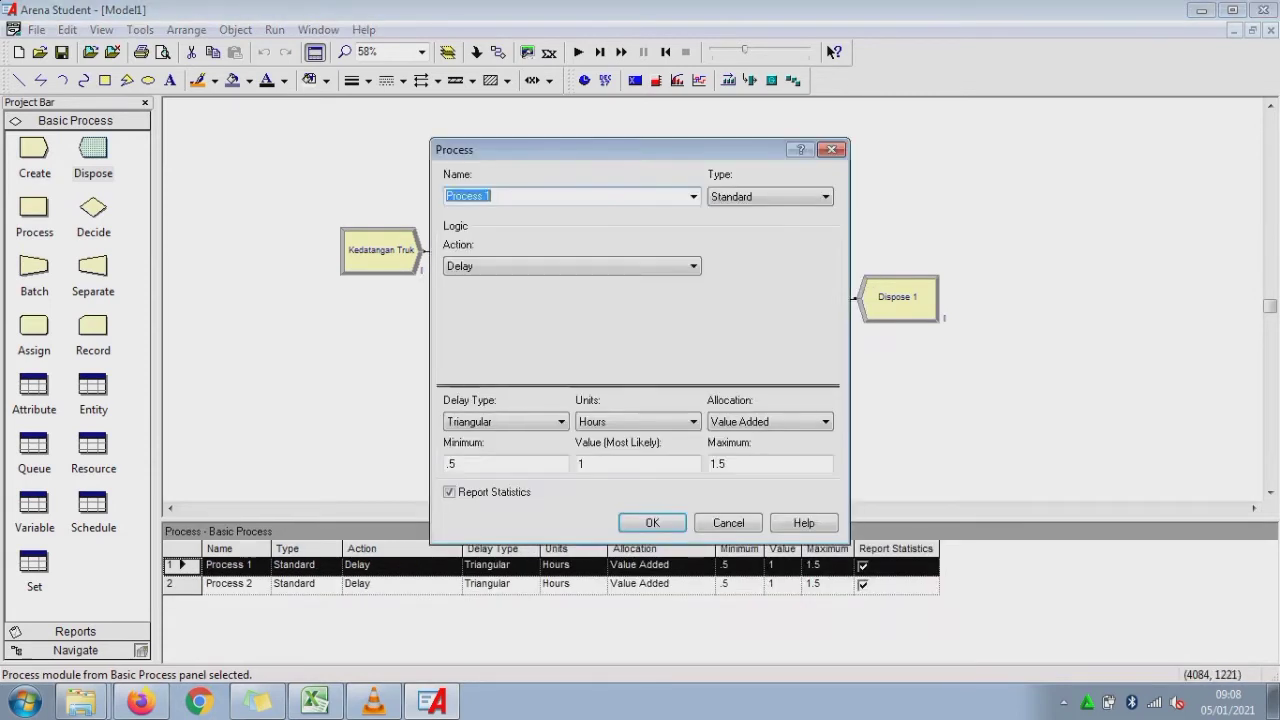
pyautogui.moveTo(640, 149); pyautogui.dragTo(855, 139)
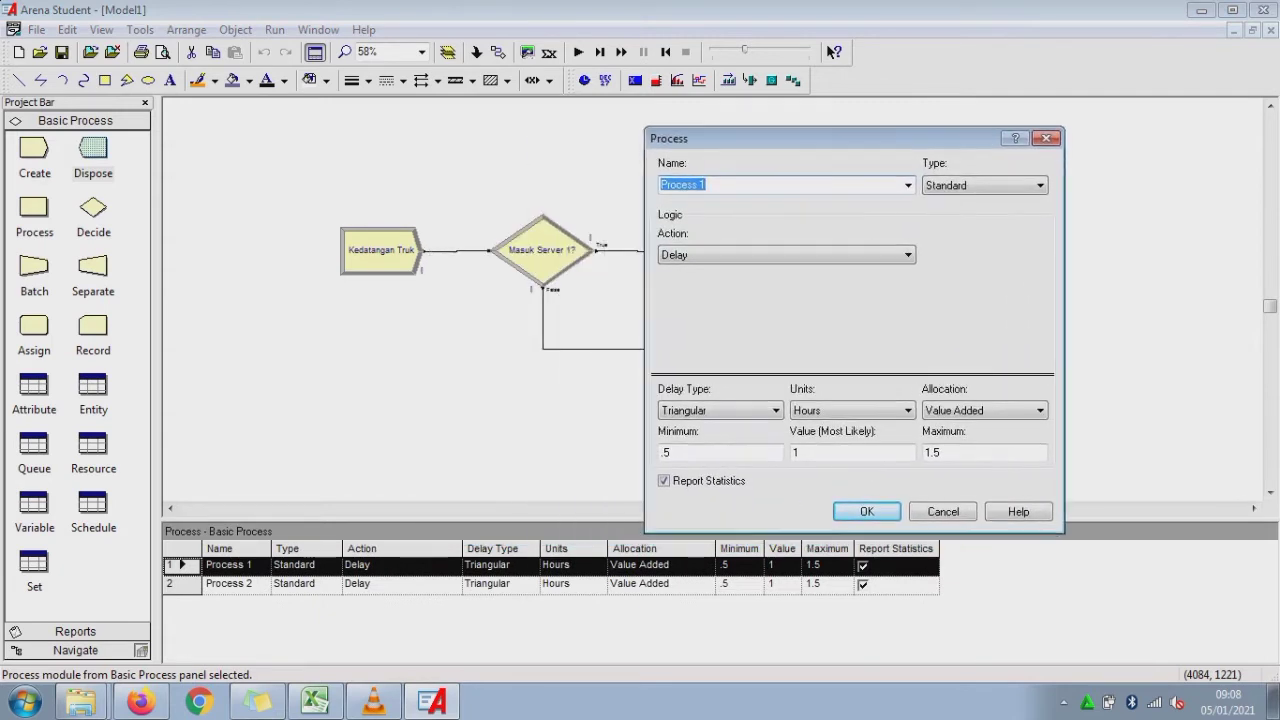
pyautogui.write('Sefrv')
pyautogui.press('BackSpace')
pyautogui.press('BackSpace')
pyautogui.press('BackSpace')
pyautogui.write('rver 1')
pyautogui.click(786, 255)
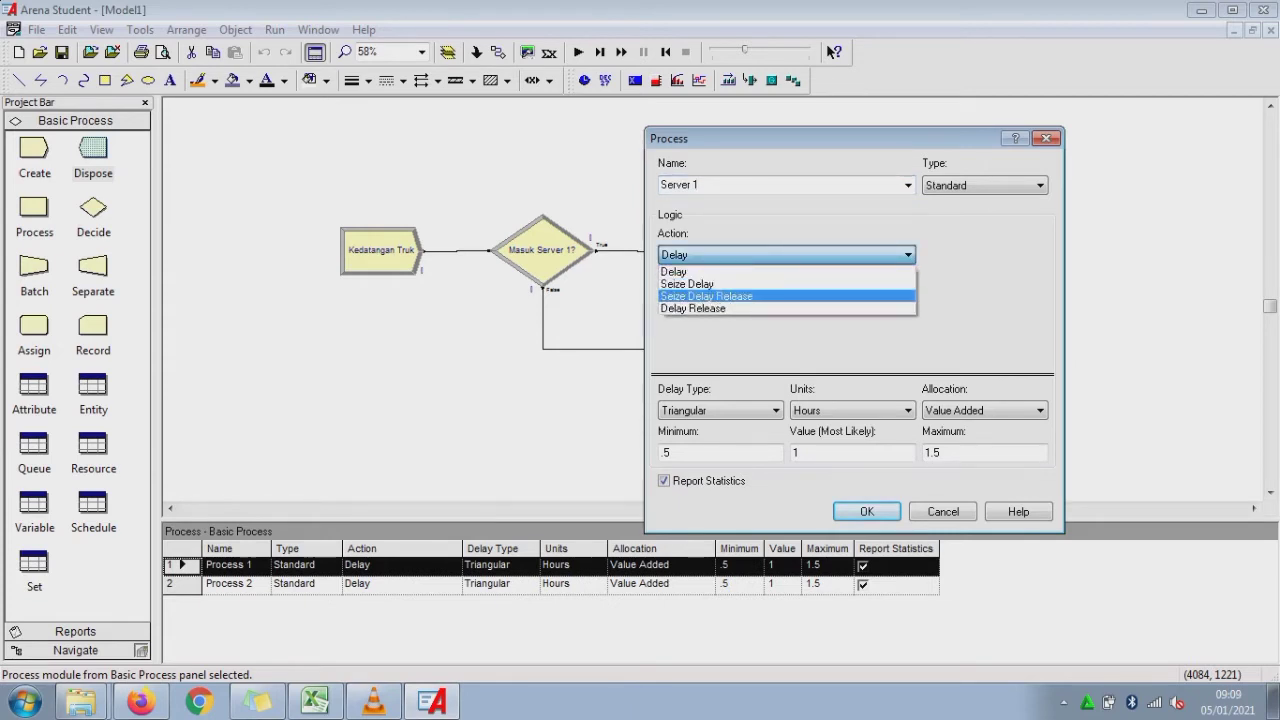
pyautogui.press('Return')
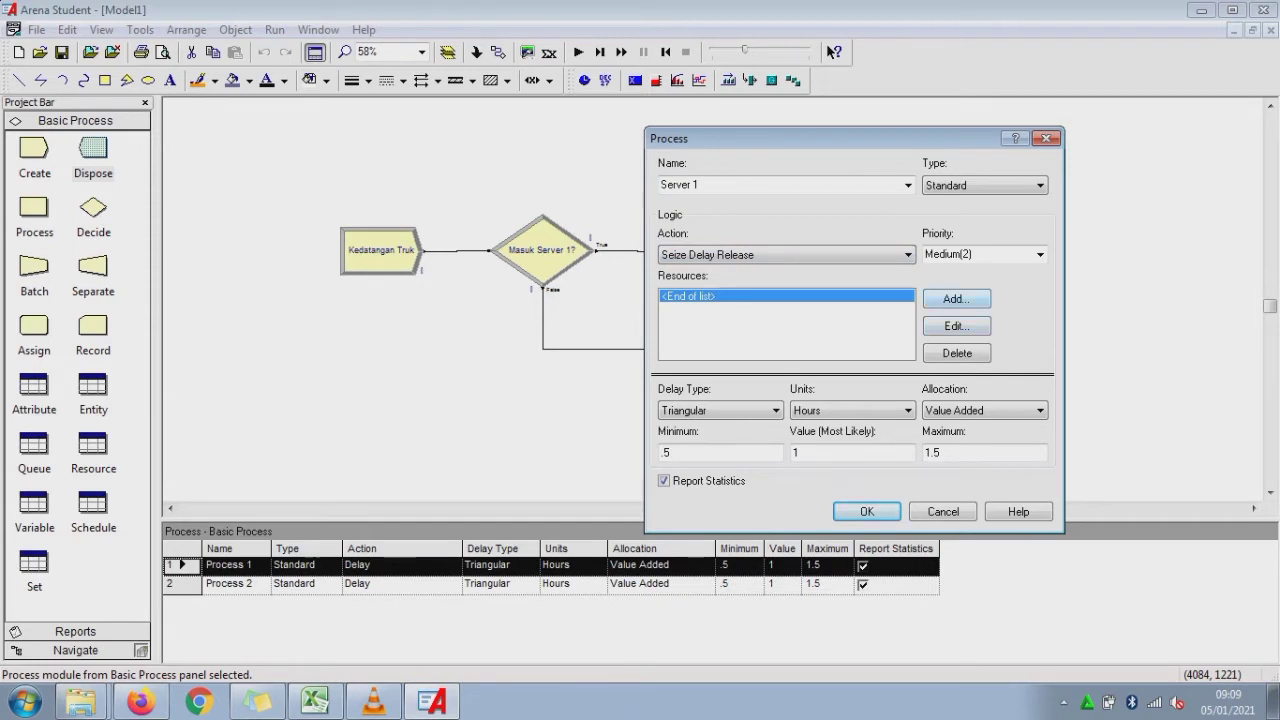
# - Add Resource 1 with quantity 1 to the Server 1 process and set its delay type to Expression
pyautogui.click(957, 299)
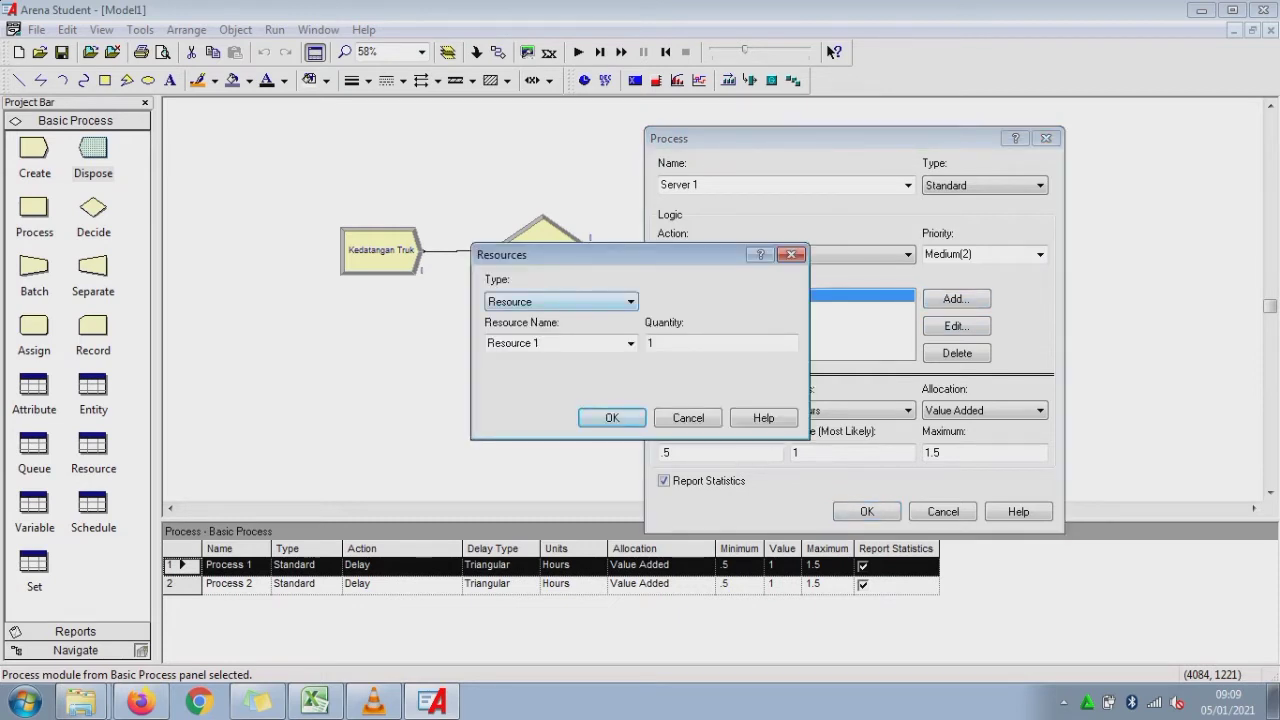
pyautogui.click(610, 302)
pyautogui.click(560, 318)
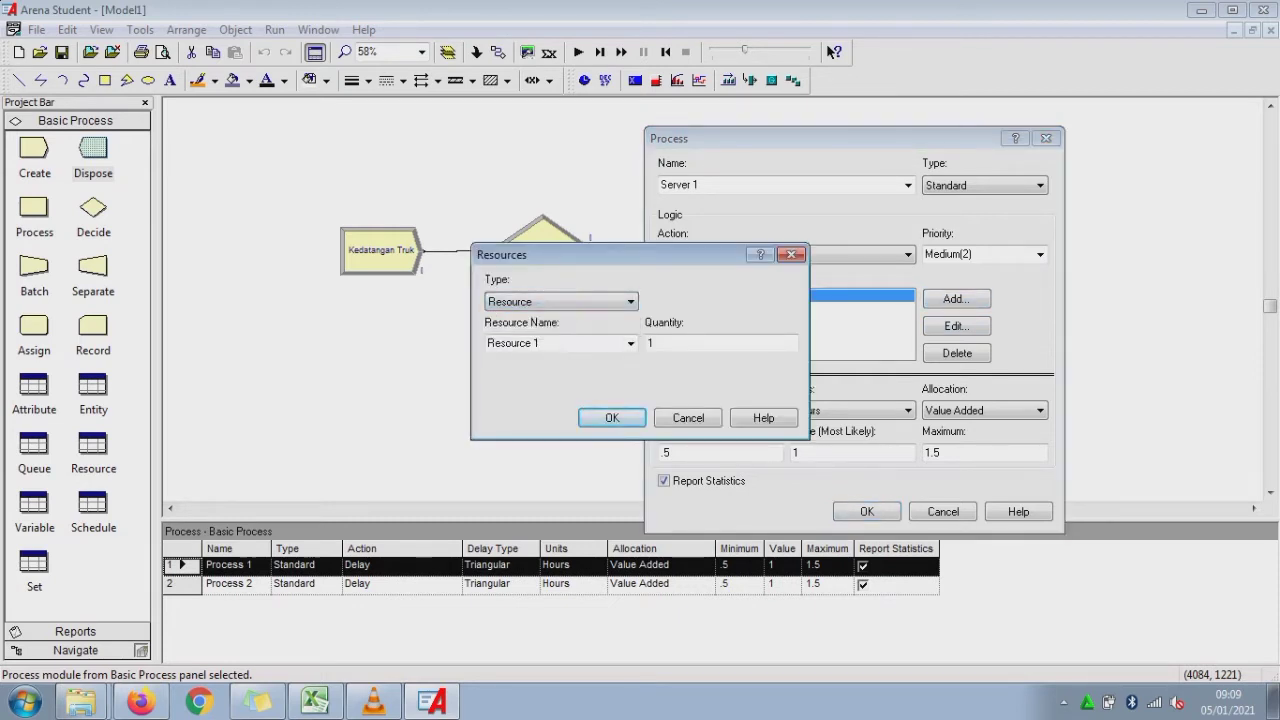
pyautogui.click(612, 418)
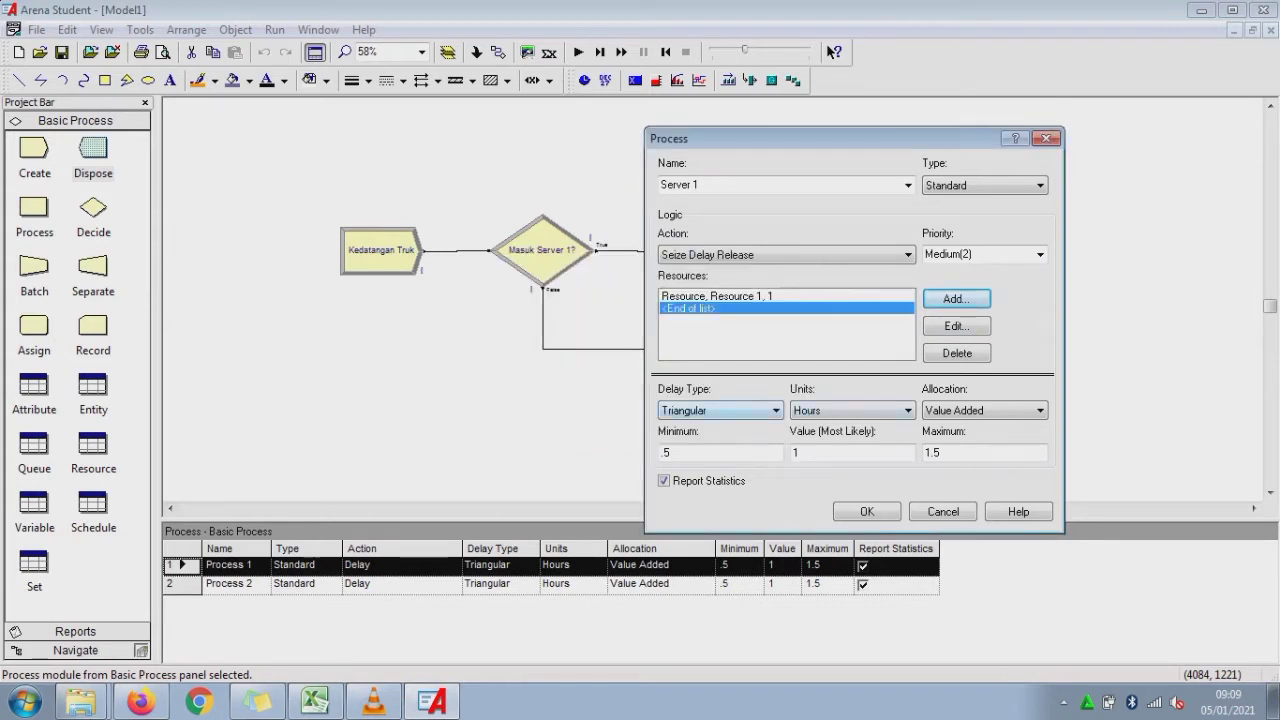
pyautogui.click(738, 411)
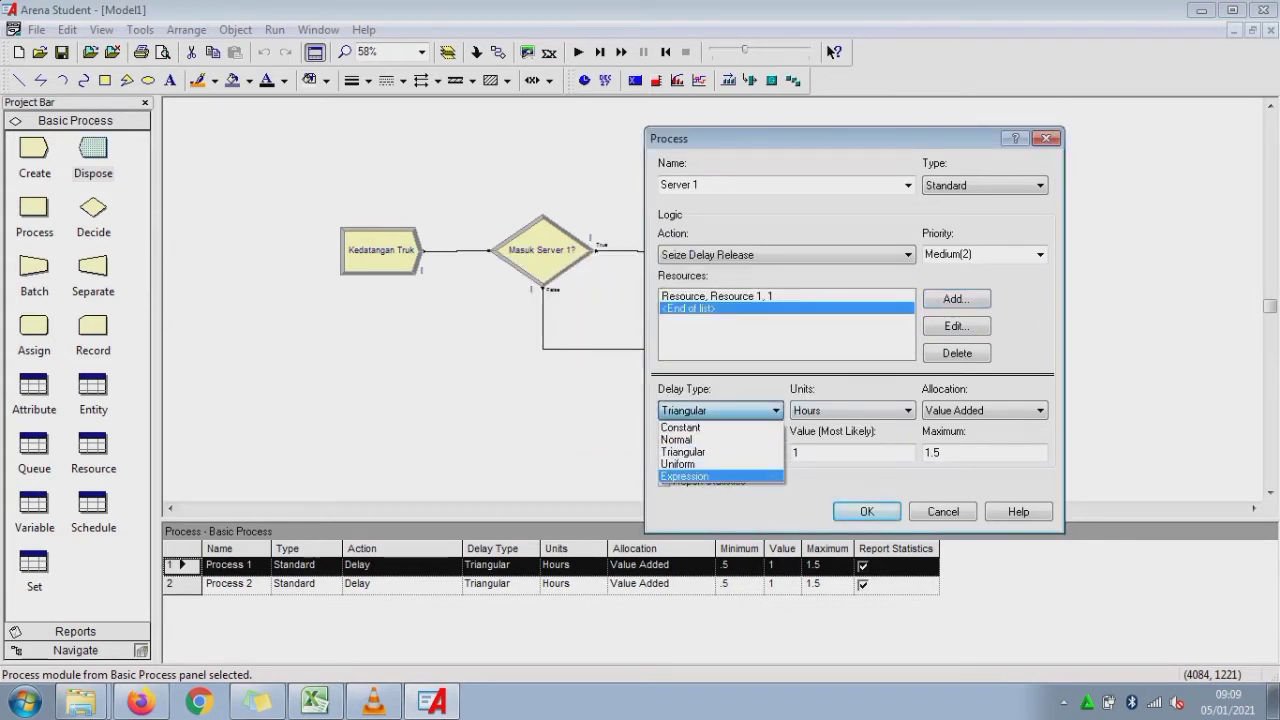
pyautogui.click(690, 476)
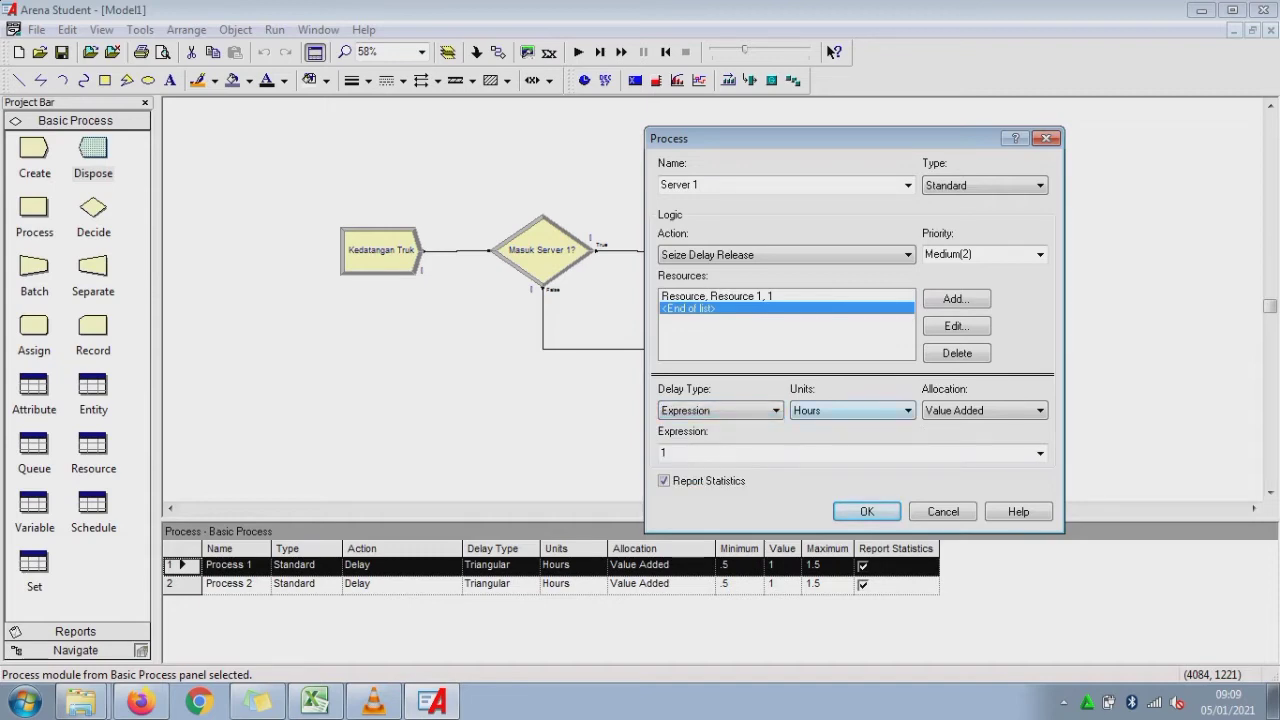
# - Switch to Excel and copy the Server 1 service time distribution "TRIA(0.74, 0.801, 0.85)" from cell G24
pyautogui.click(315, 700)
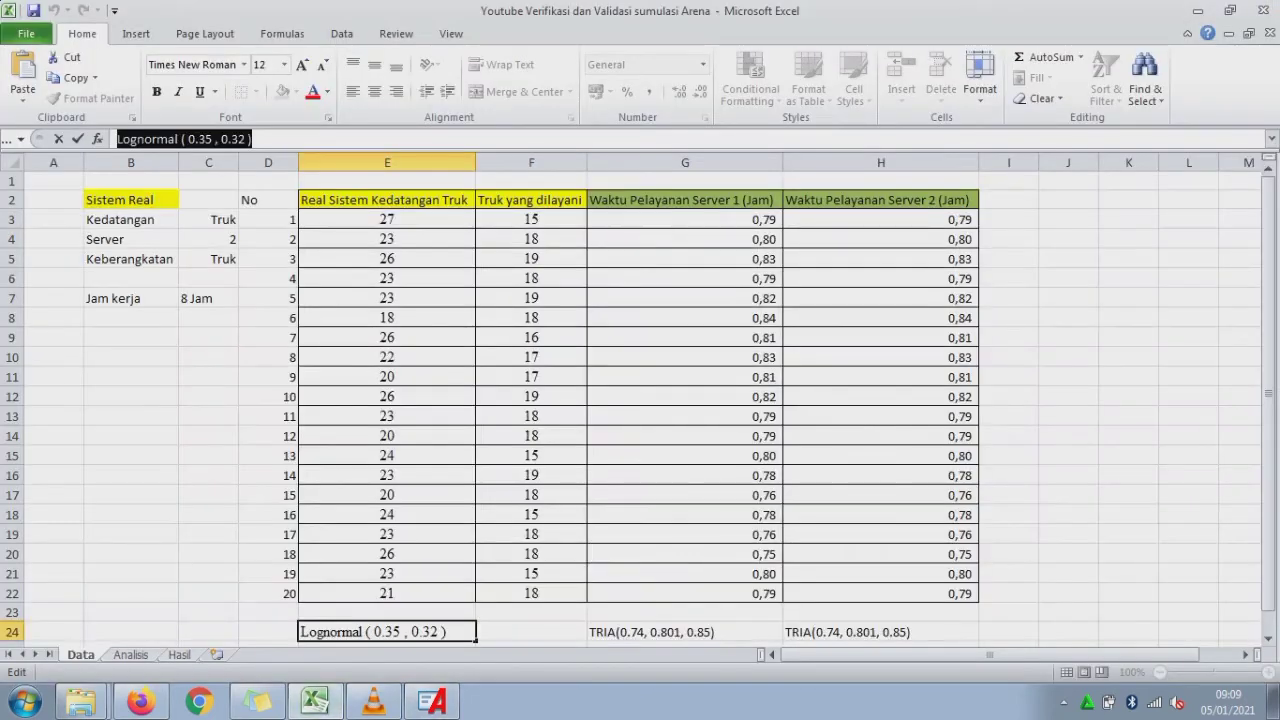
pyautogui.click(685, 632)
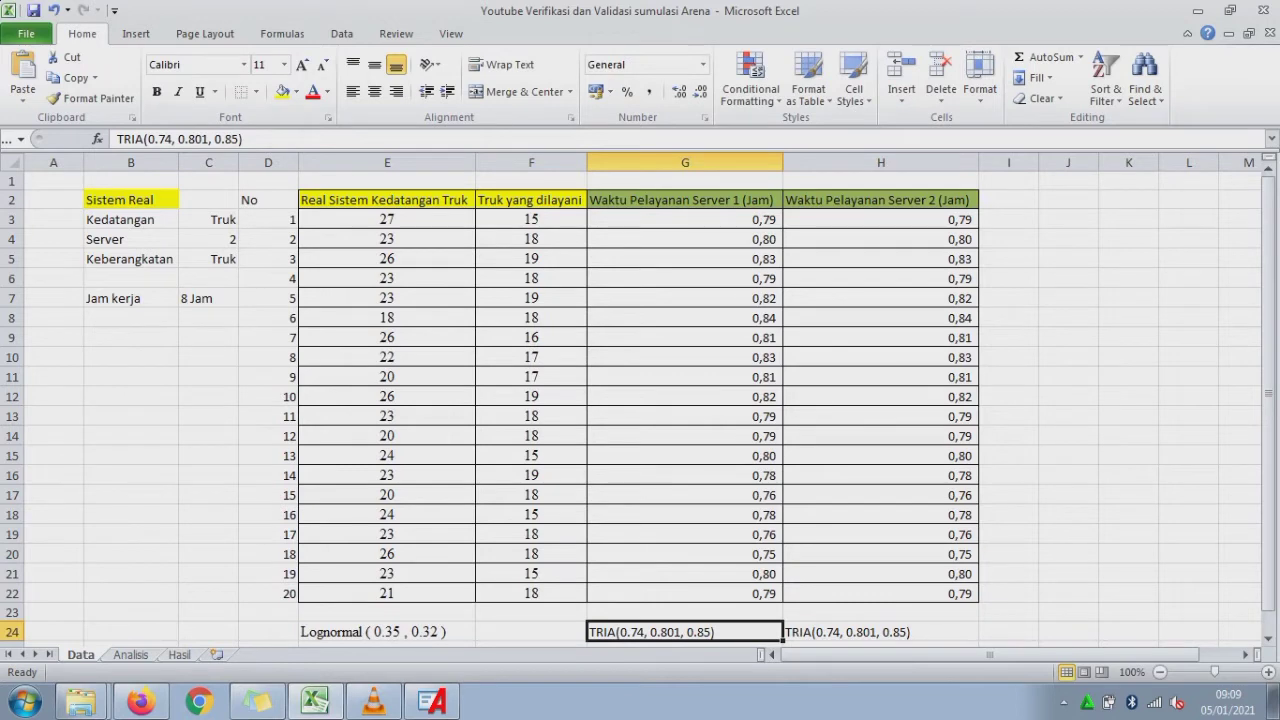
pyautogui.moveTo(242, 139); pyautogui.dragTo(118, 139)
pyautogui.hotkey('ctrl', 'c')
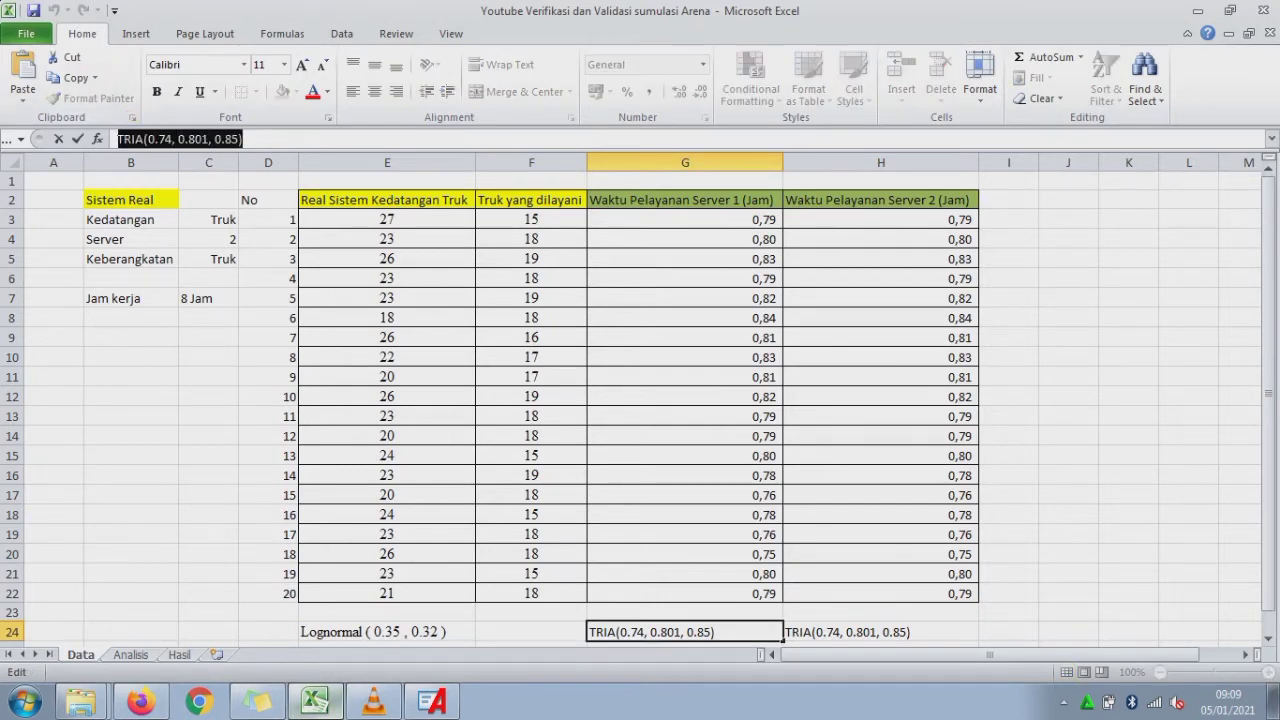
# - Back in Arena, set the Server 1 delay expression to the copied "TRIA(0.74, 0.801, 0.85)" and accept the Process settings
pyautogui.click(432, 700)
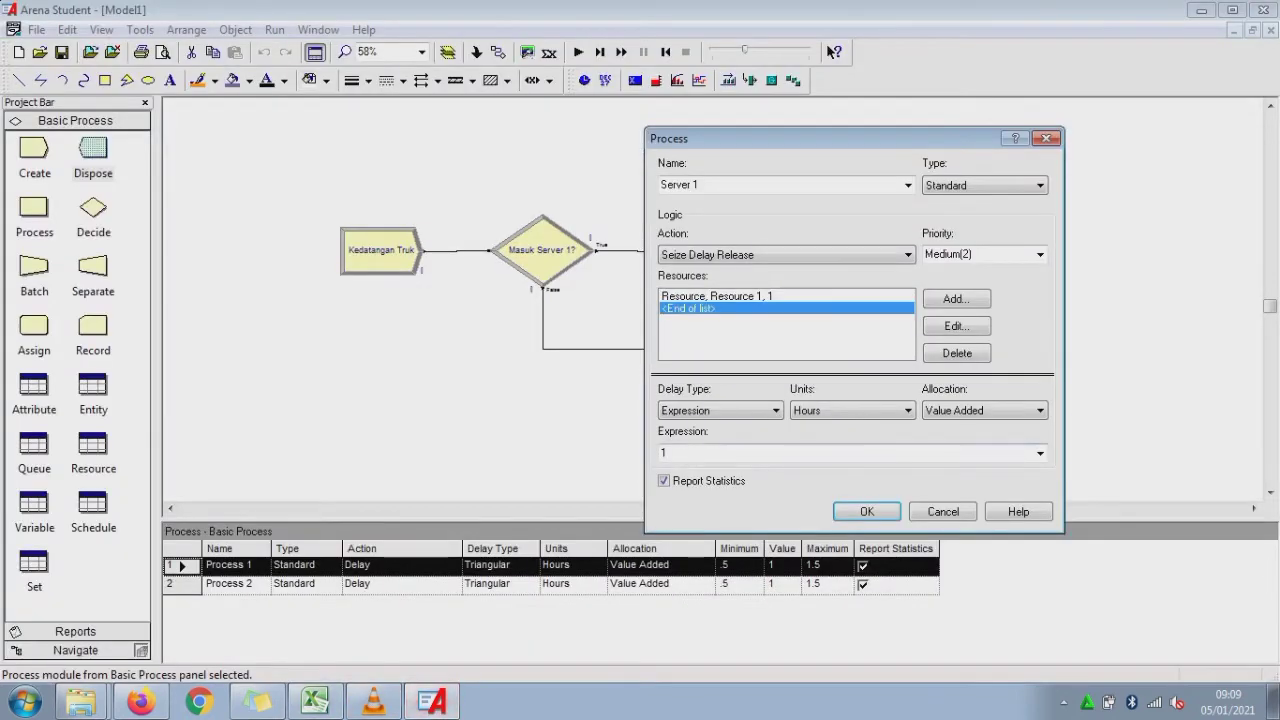
pyautogui.doubleClick(663, 452)
pyautogui.hotkey('ctrl', 'v')
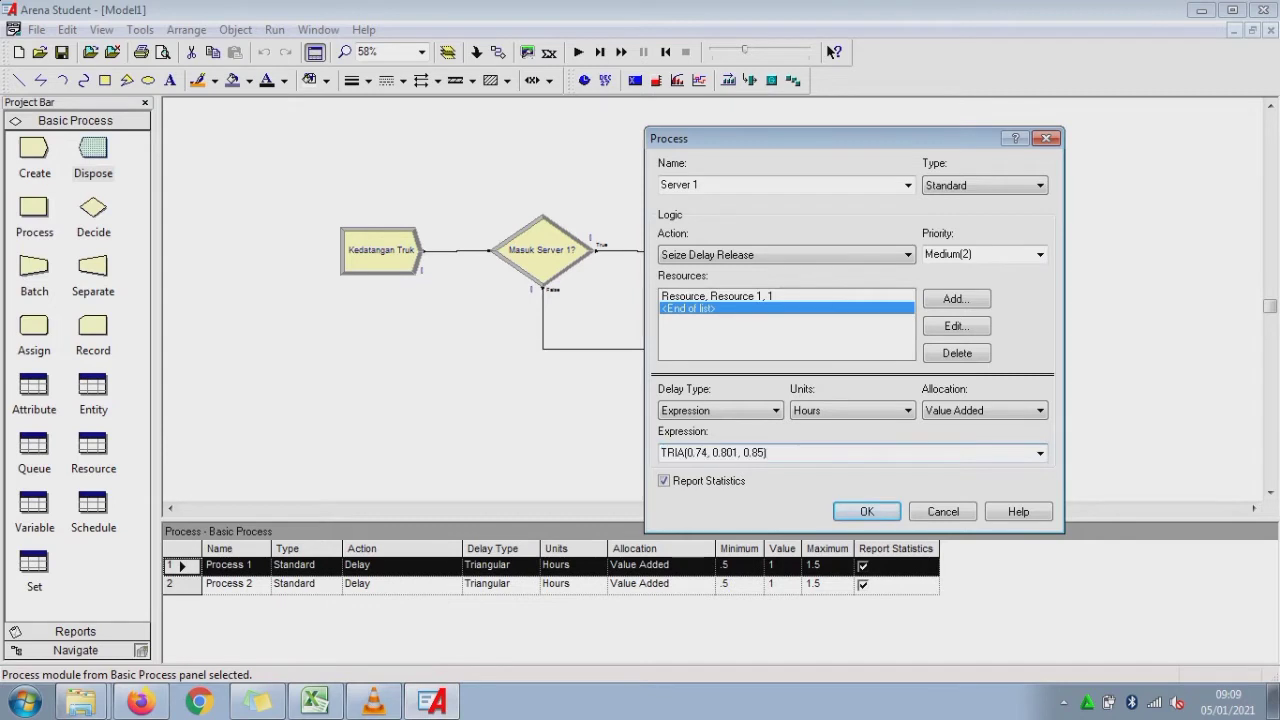
pyautogui.click(867, 511)
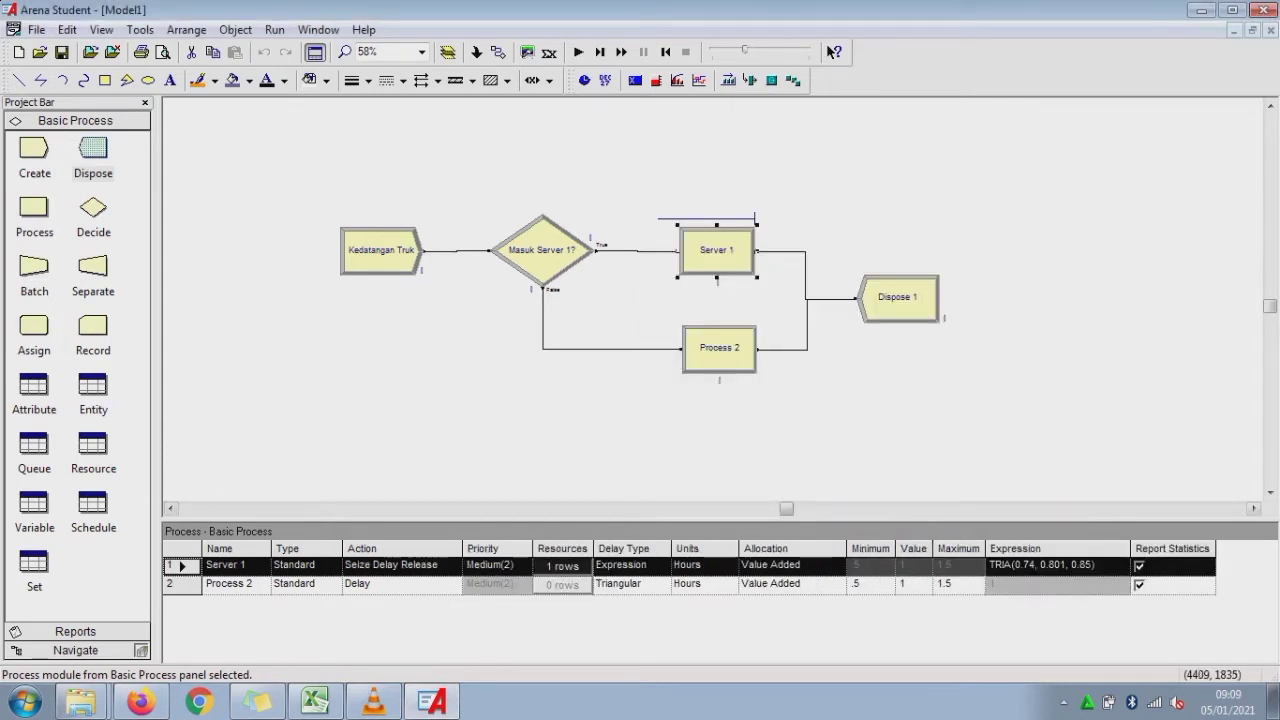
# - Name the Process 2 module "Server 2" and set its logic action to Seize Delay Release
pyautogui.doubleClick(722, 350)
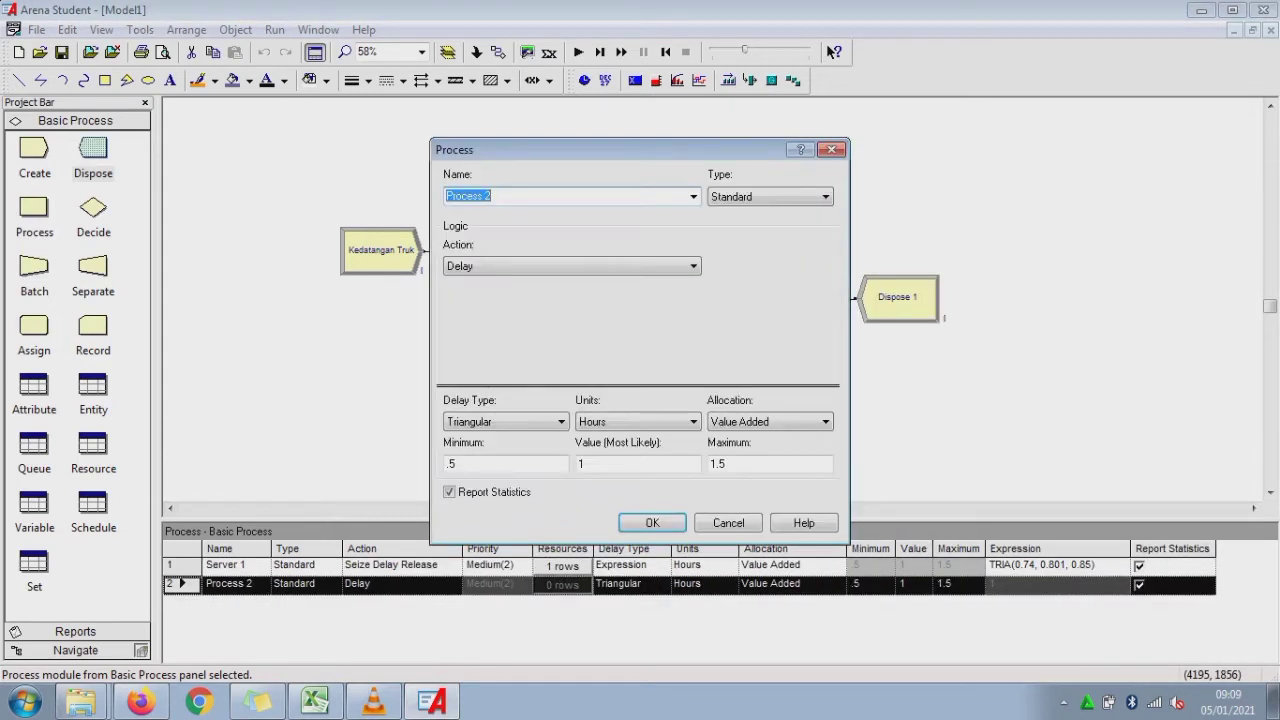
pyautogui.write('Server 2')
pyautogui.click(693, 266)
pyautogui.click(490, 305)
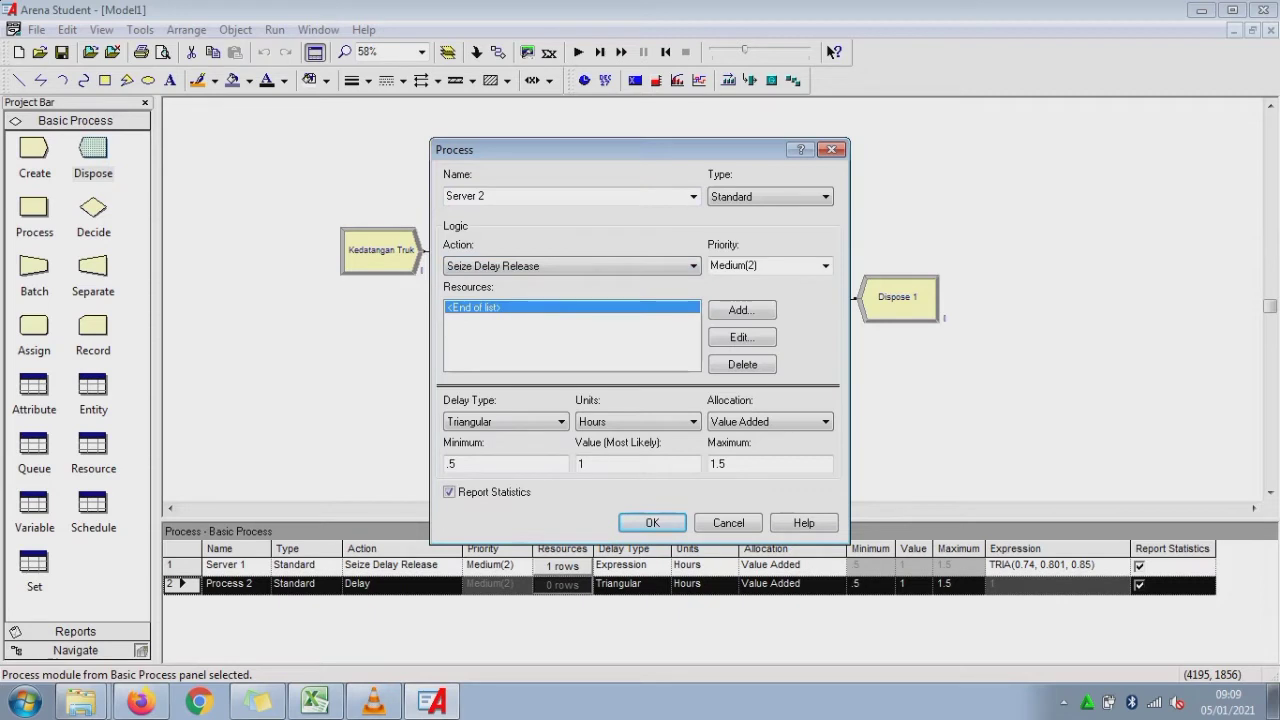
# - Add a resource named "Resource 2" with quantity 1 to the Server 2 process
pyautogui.click(742, 310)
pyautogui.click(631, 343)
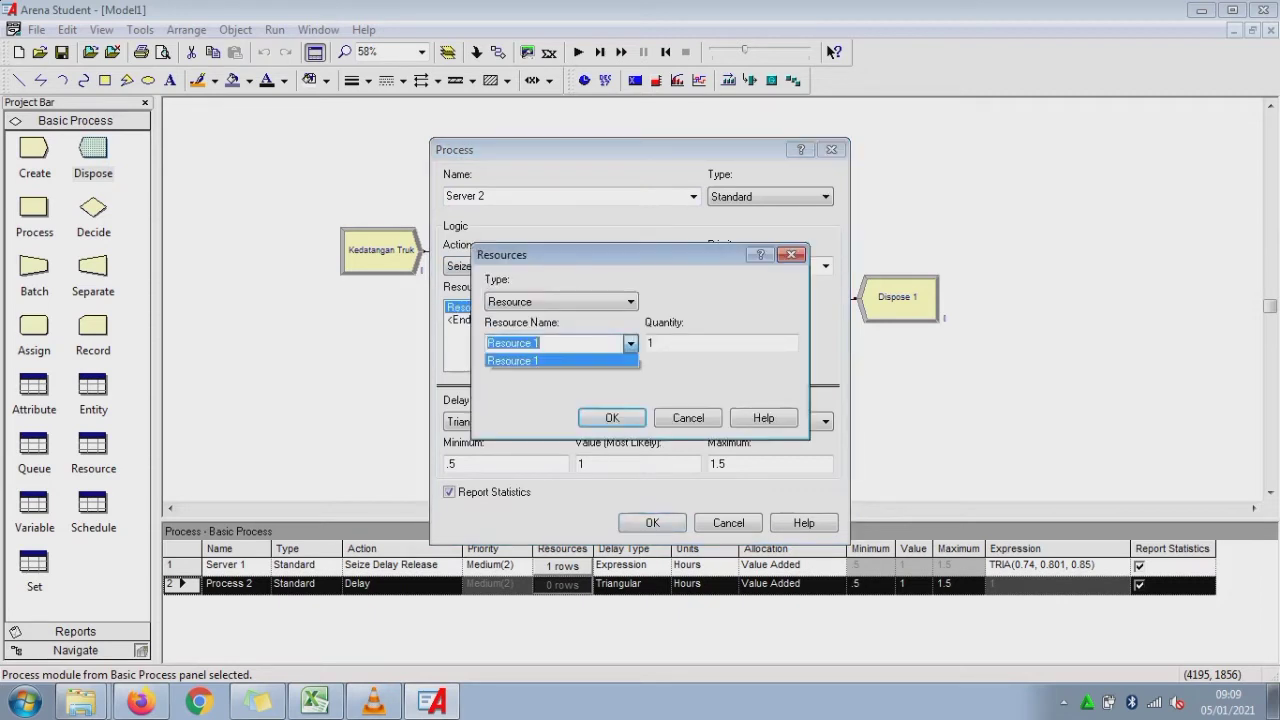
pyautogui.click(631, 343)
pyautogui.click(545, 343)
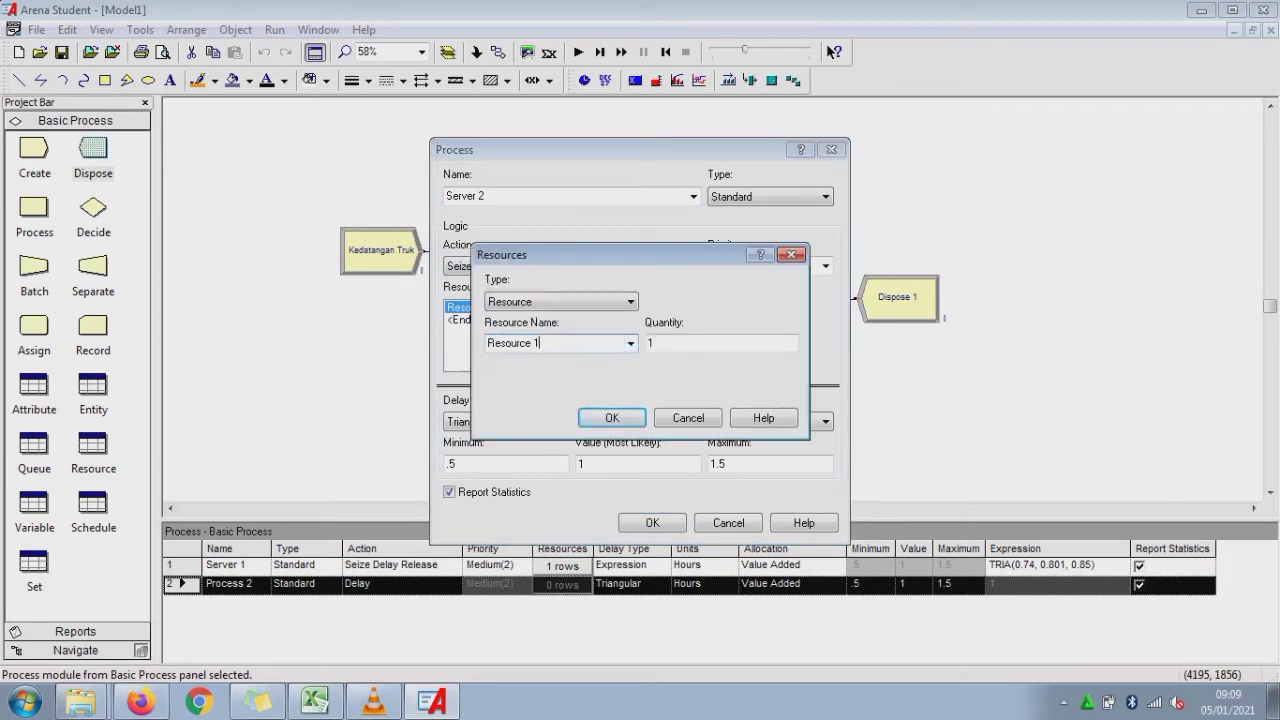
pyautogui.press('BackSpace')
pyautogui.write('2')
pyautogui.click(590, 416)
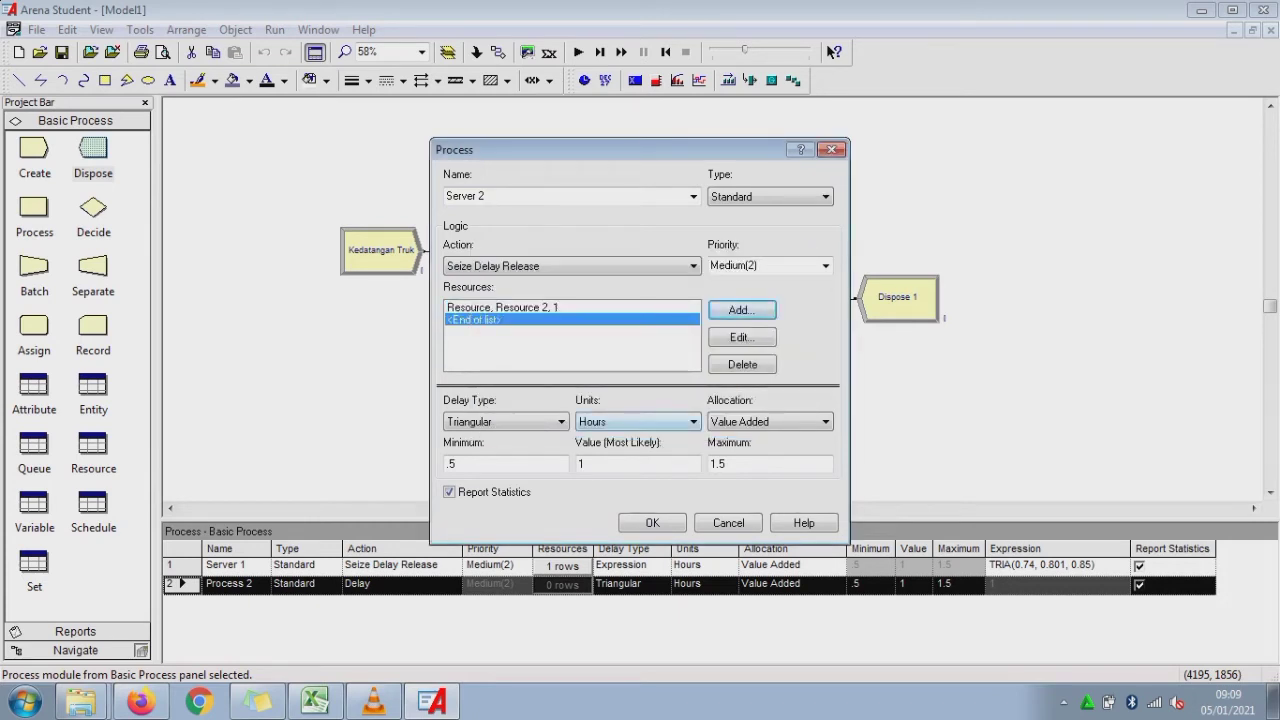
# - Set the Server 2 delay type to Expression with the copied "TRIA(0.74, 0.801, 0.85)" and accept the Process settings
pyautogui.click(535, 422)
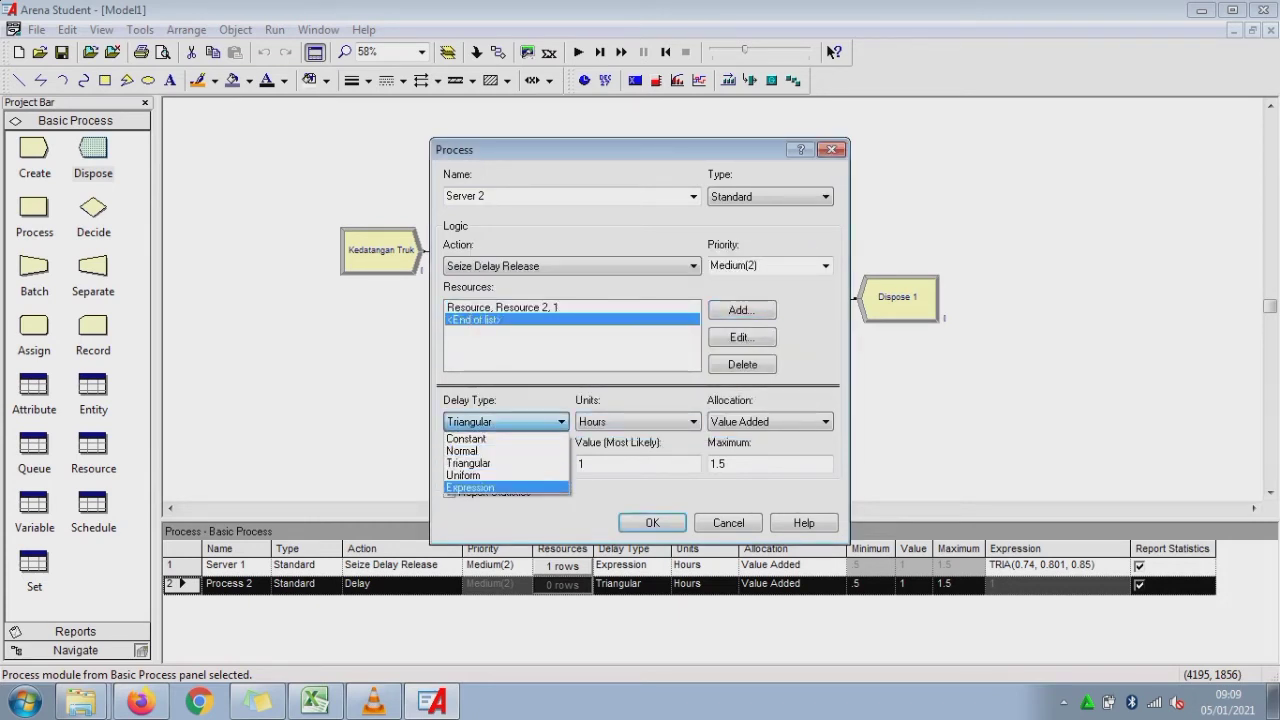
pyautogui.click(510, 487)
pyautogui.hotkey('ctrl', 'v')
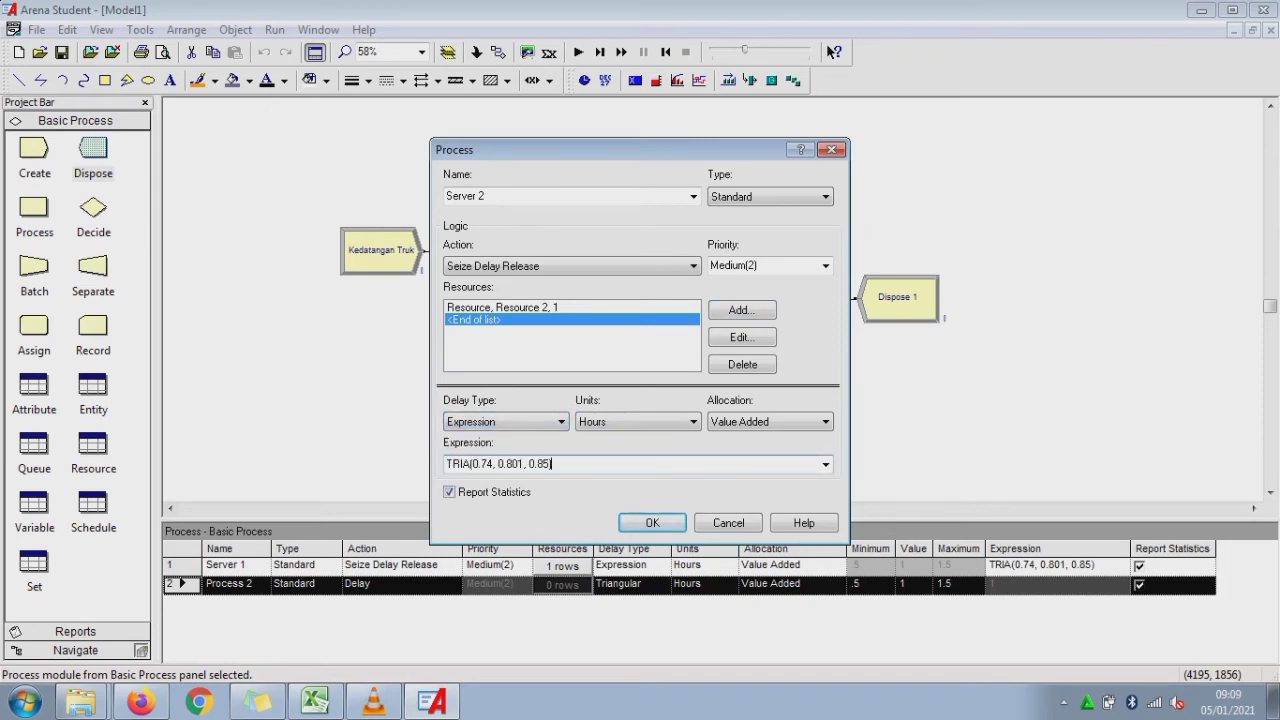
pyautogui.click(652, 522)
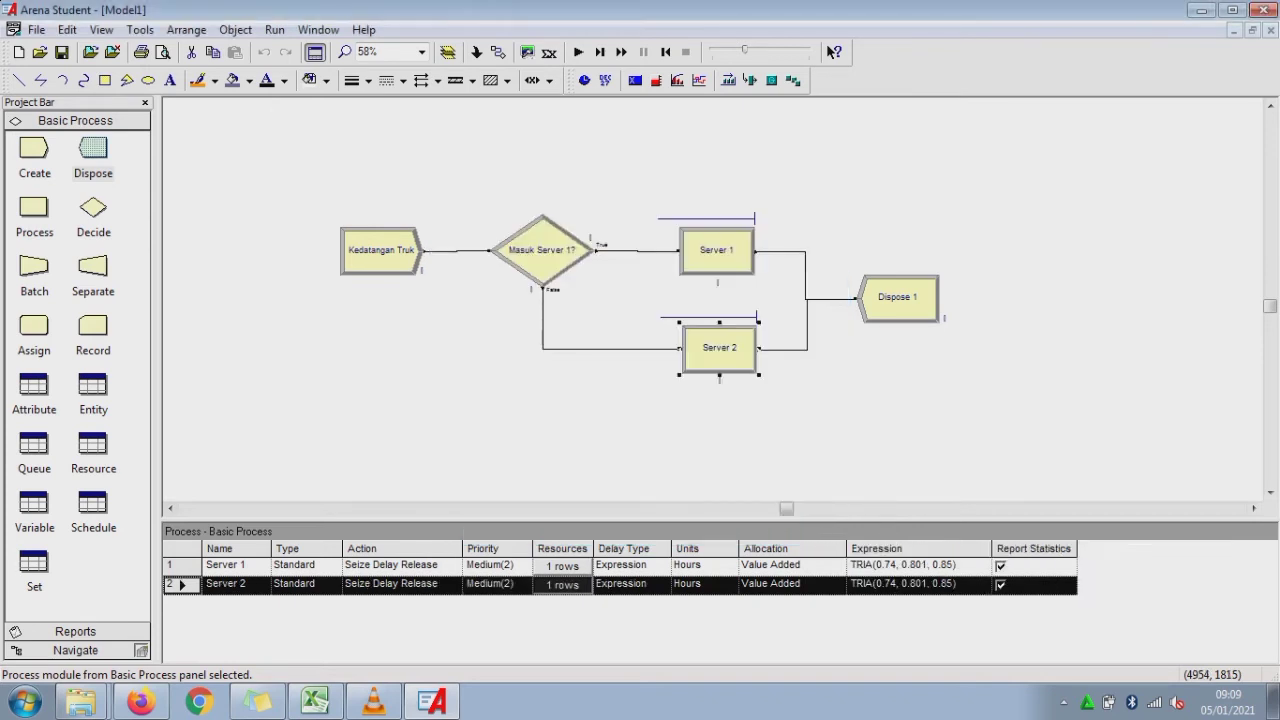
# - Name the Dispose 1 module "Keberangkatan Truk" and accept its settings
pyautogui.doubleClick(898, 298)
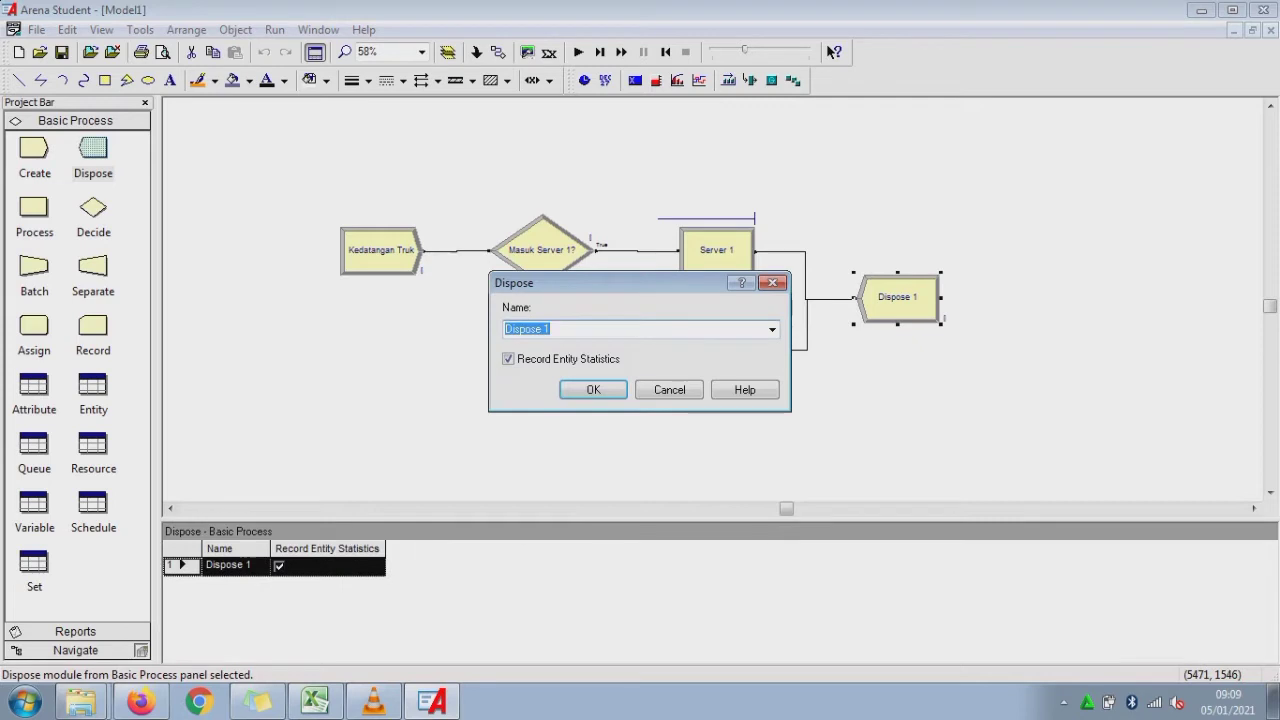
pyautogui.write('Keberangkatan')
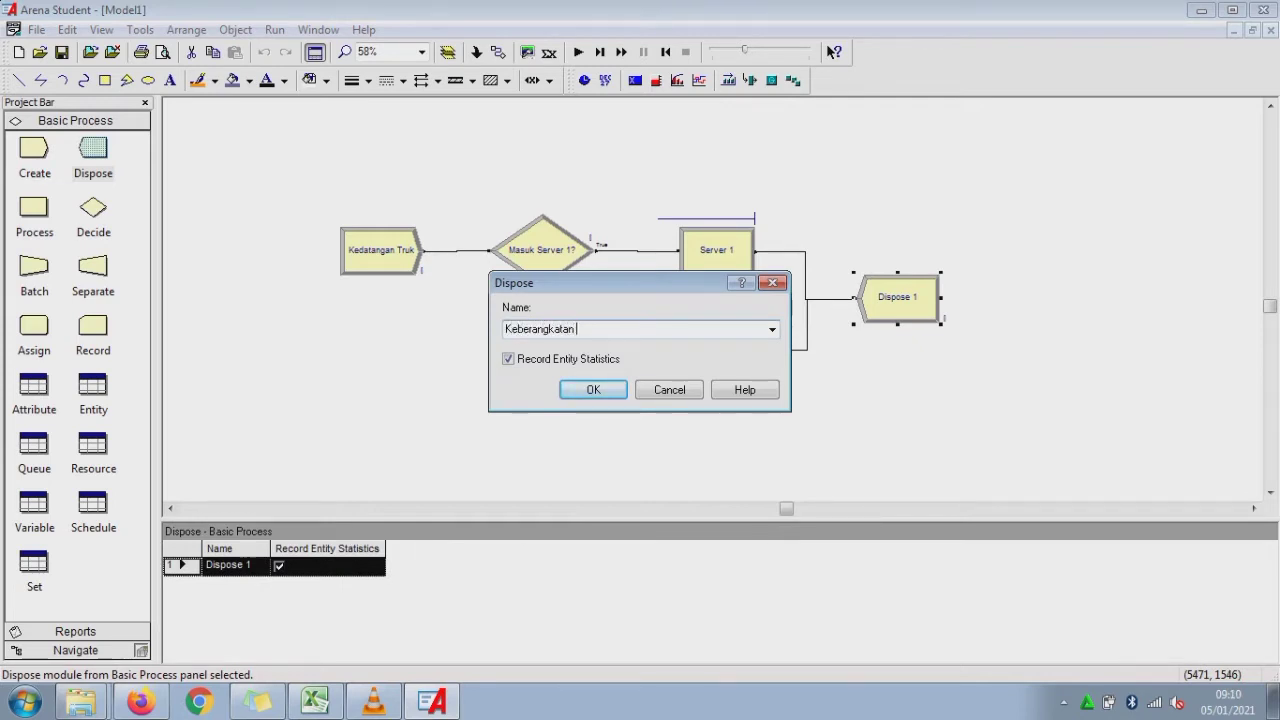
pyautogui.write(' Truk')
pyautogui.click(593, 389)
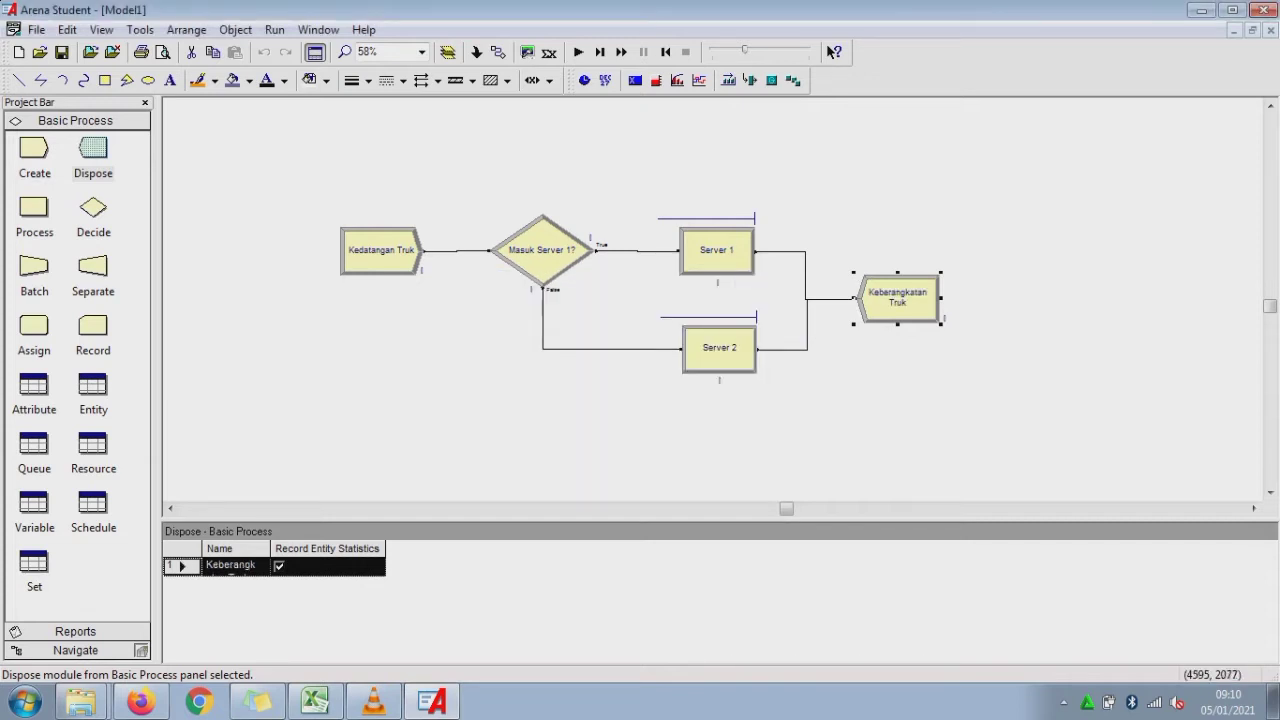
# - Set the number of replications to 20 in the run setup's replication parameters
pyautogui.click(274, 30)
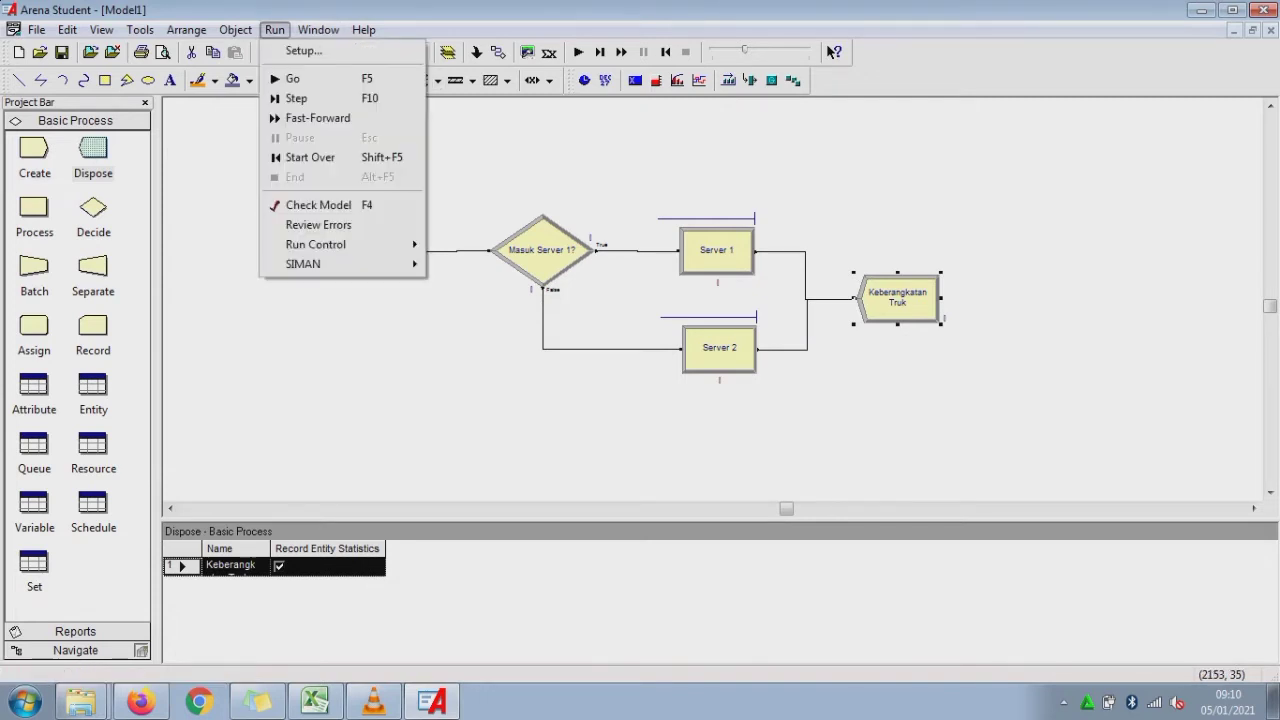
pyautogui.click(300, 48)
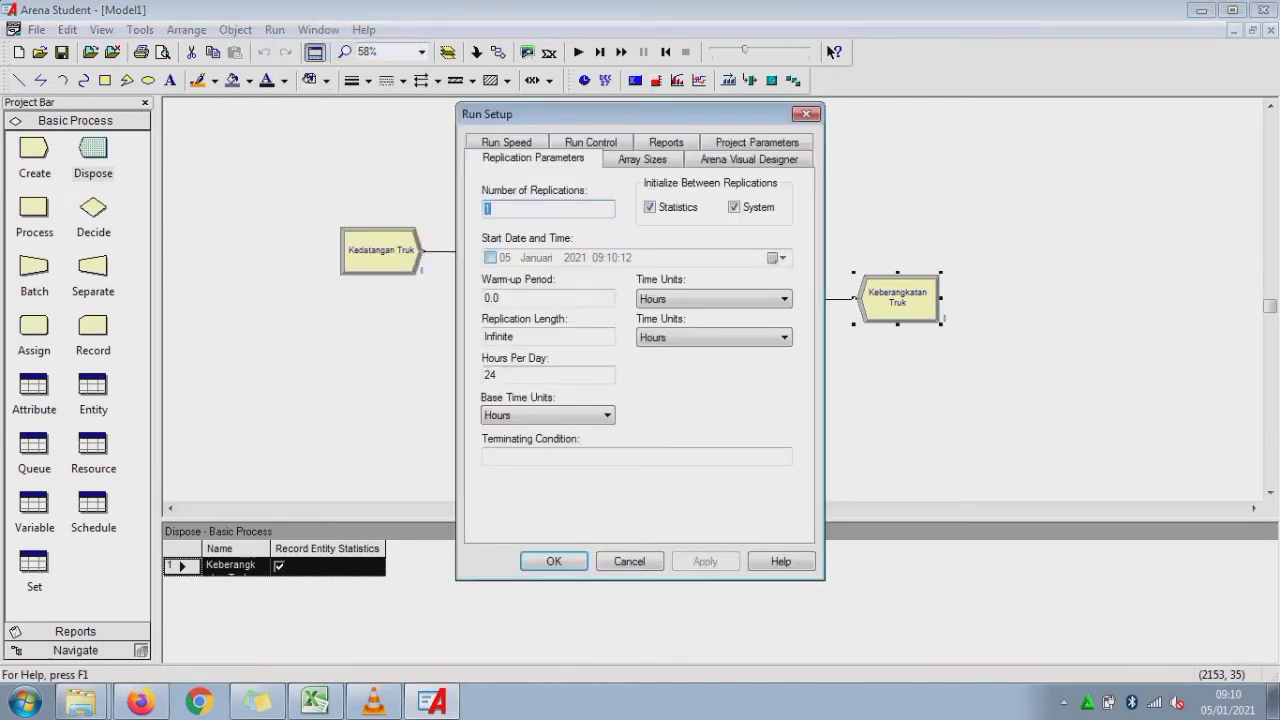
pyautogui.write('20')
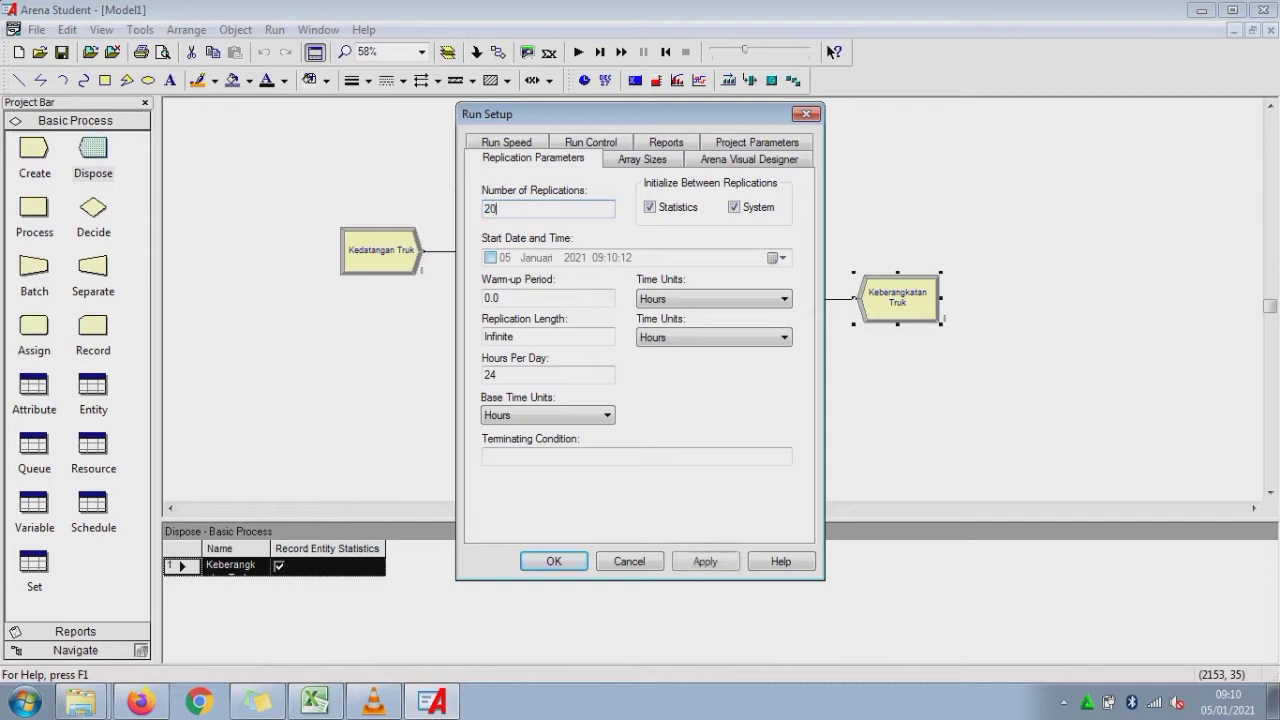
# - Set the replication length to 8 hours and accept the run setup
pyautogui.click(515, 337)
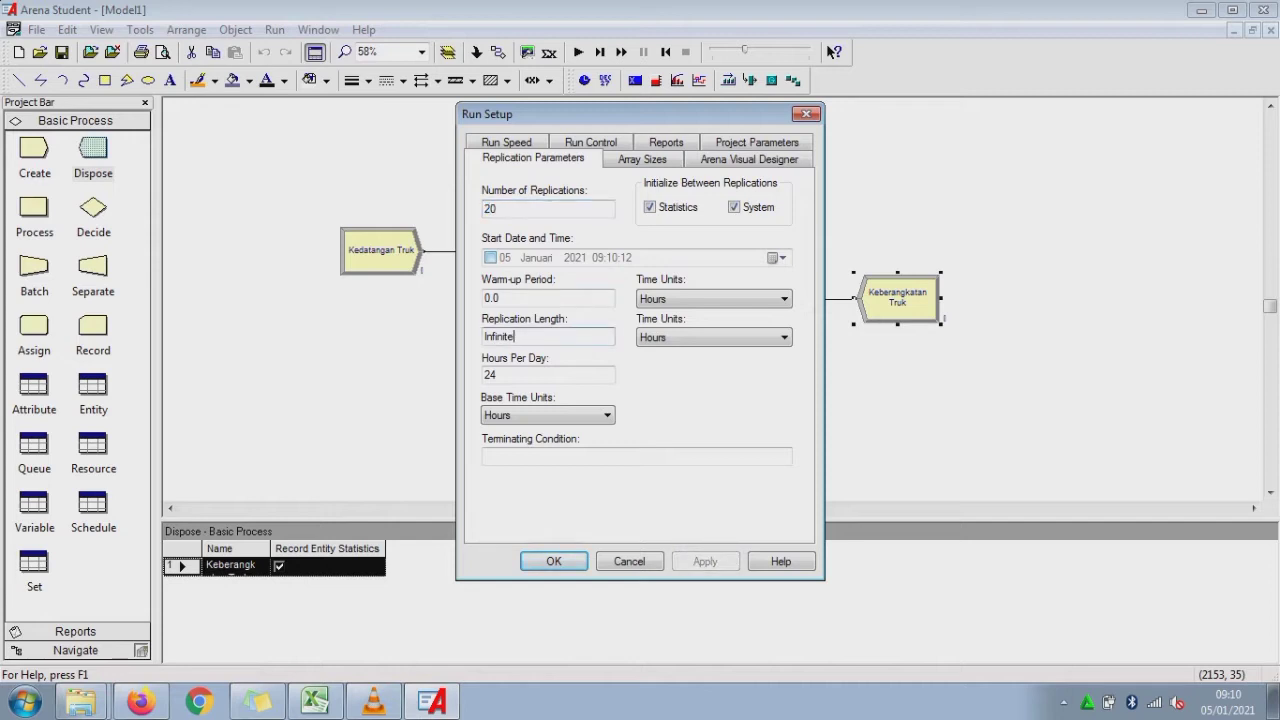
pyautogui.press('BackSpace')
pyautogui.press('BackSpace')
pyautogui.press('BackSpace')
pyautogui.press('BackSpace')
pyautogui.press('BackSpace')
pyautogui.press('BackSpace')
pyautogui.press('BackSpace')
pyautogui.press('BackSpace')
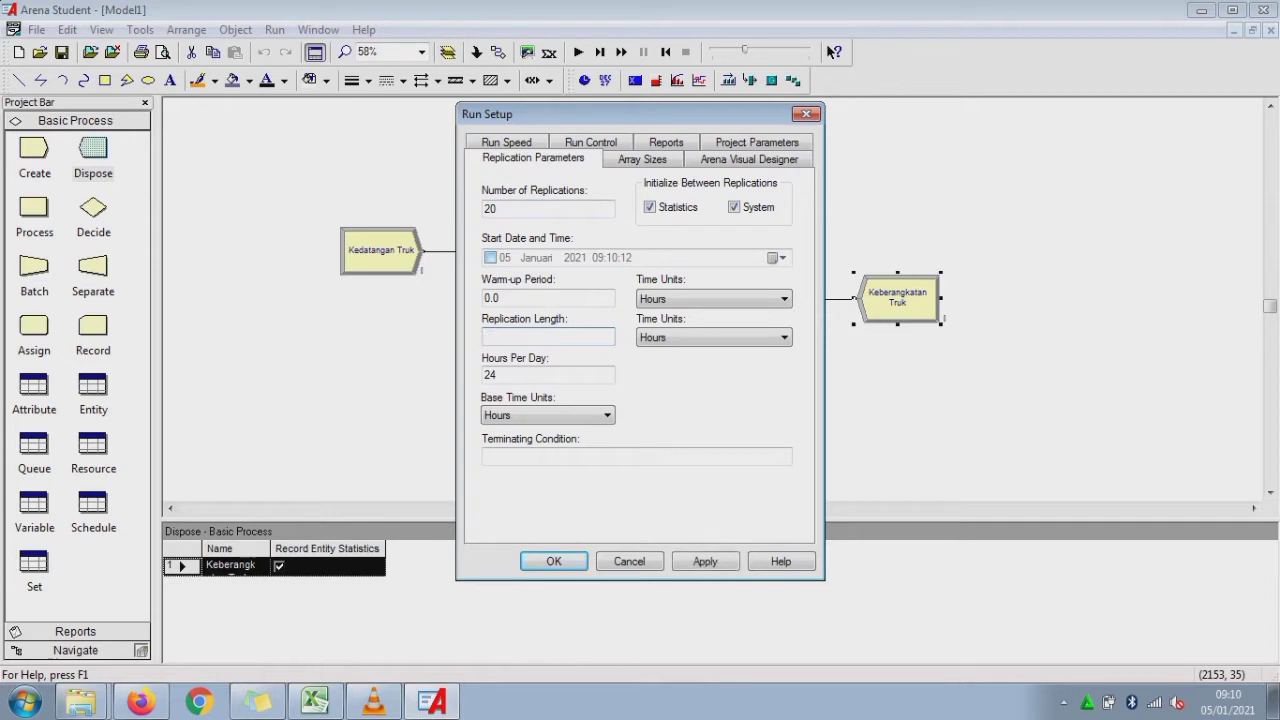
pyautogui.write('8')
pyautogui.click(554, 561)
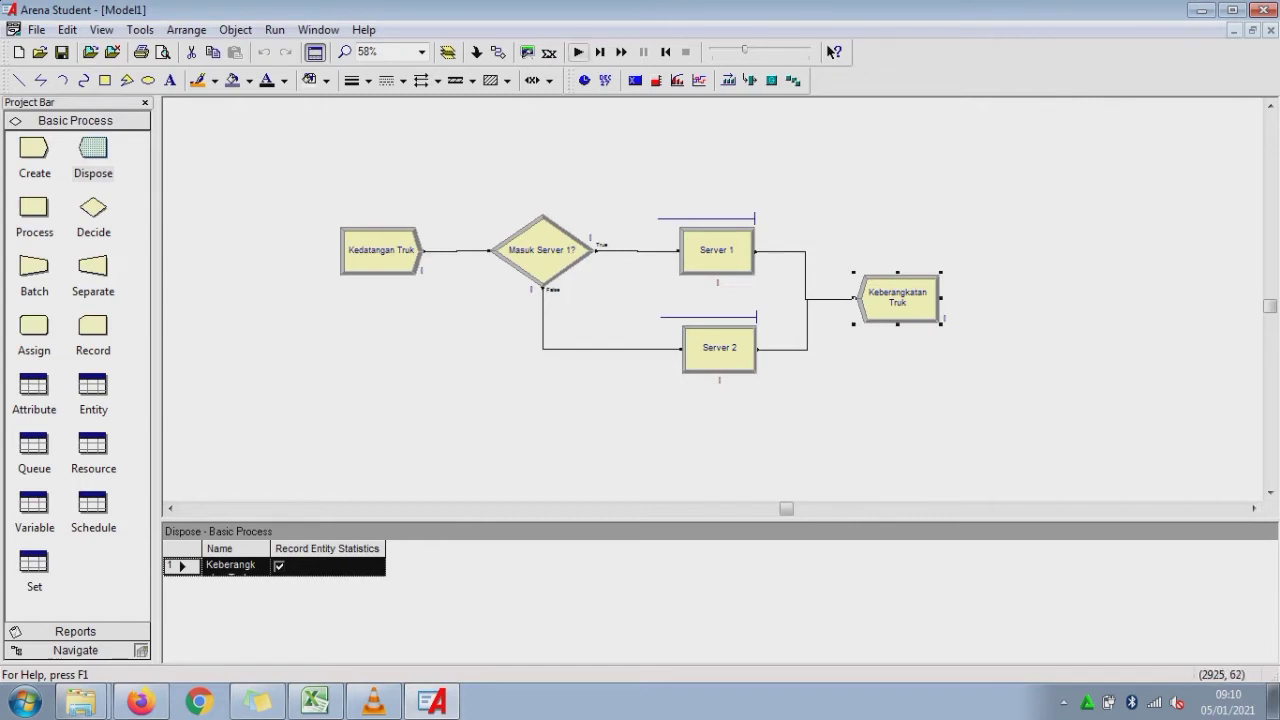
# - Run the simulation to completion, view the results and open the Category by Replication report
pyautogui.click(578, 52)
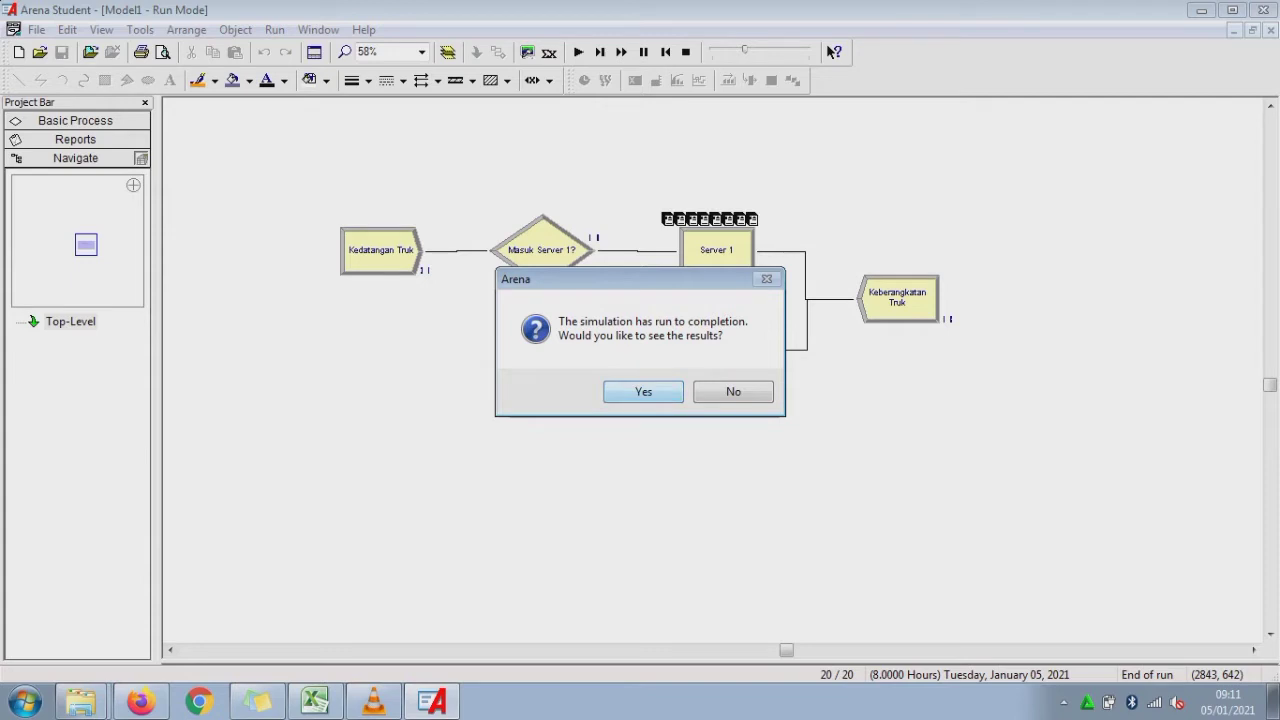
pyautogui.press('Return')
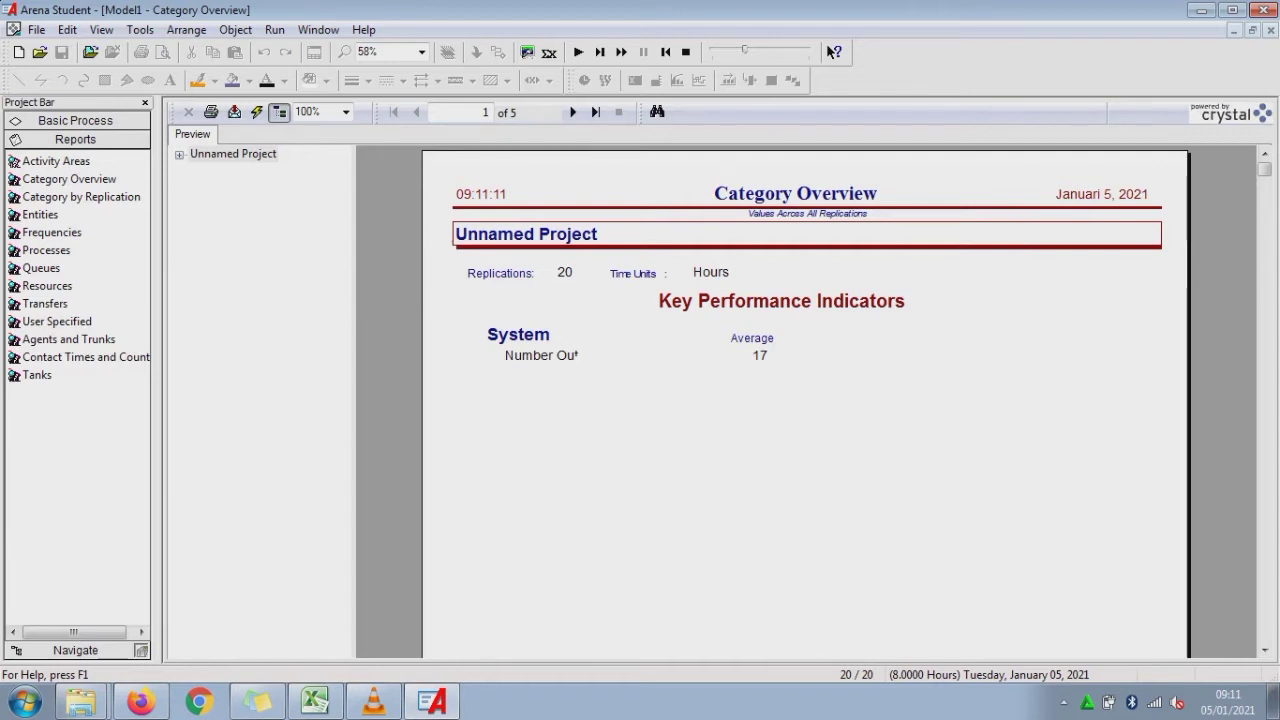
pyautogui.click(81, 197)
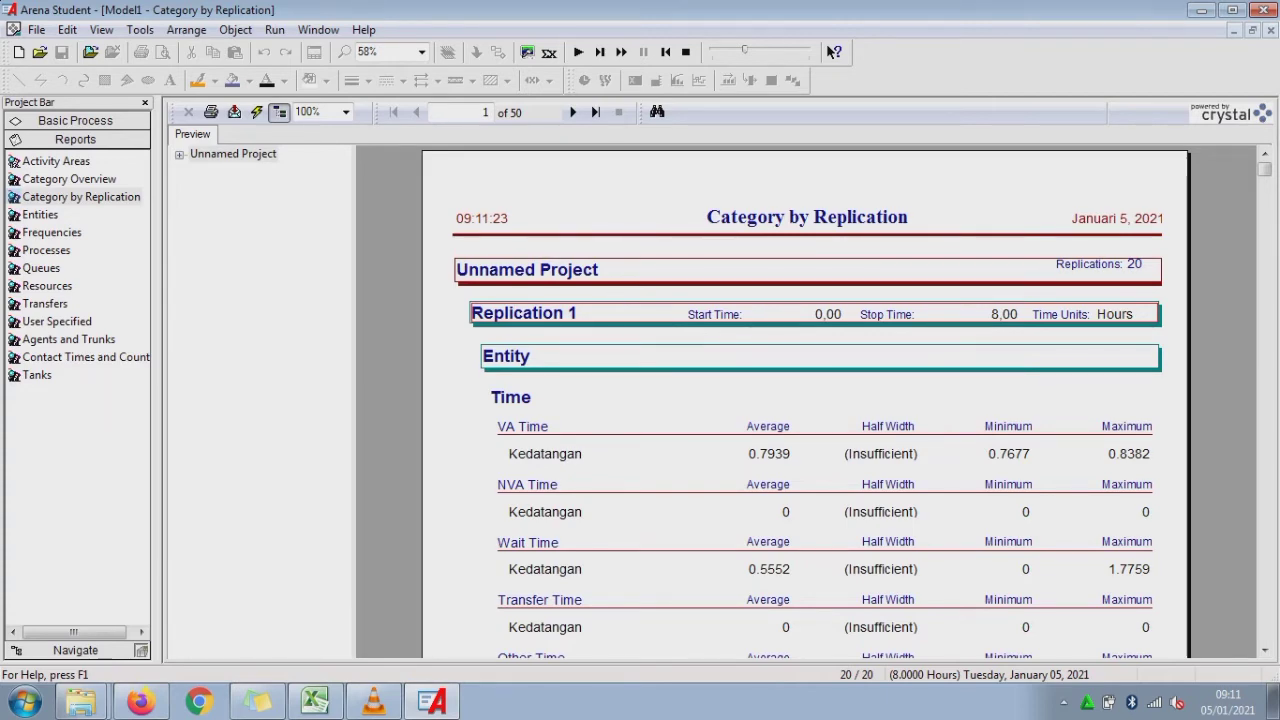
# - Restore the Arena window from full screen and narrow it to uncover the Excel workbook behind it
pyautogui.click(1233, 10)
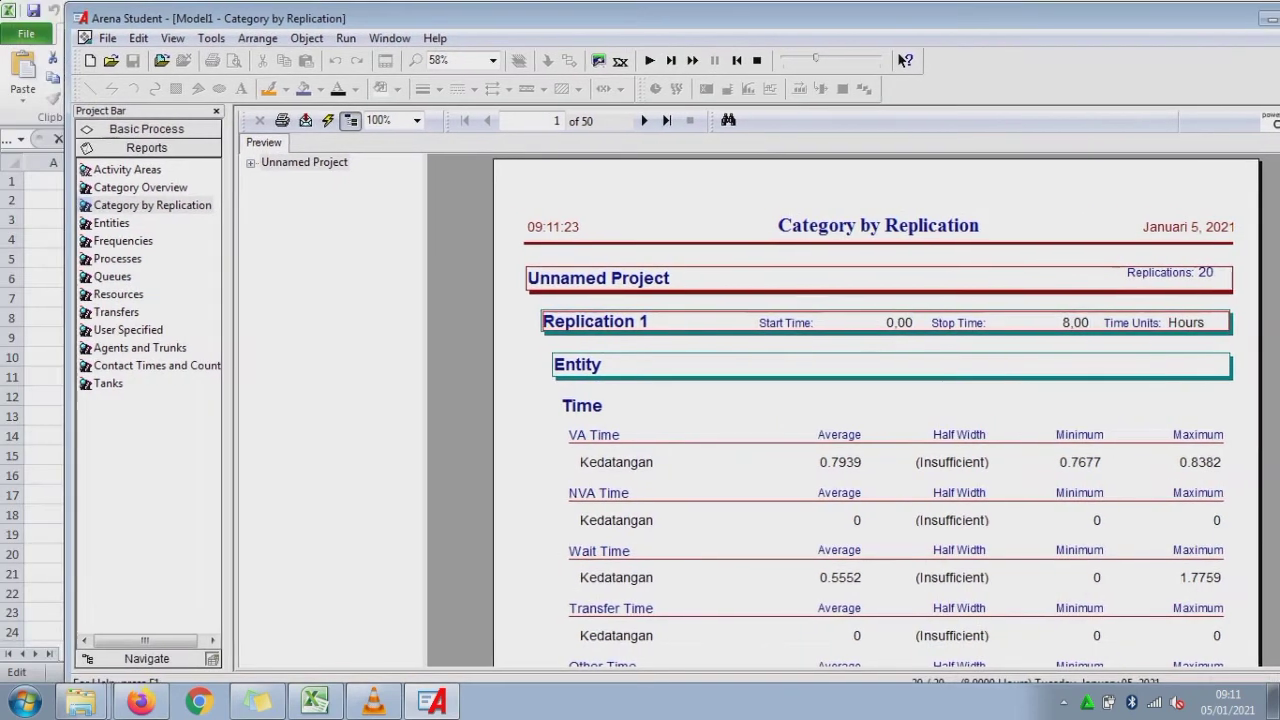
pyautogui.moveTo(900, 18); pyautogui.dragTo(885, 18)
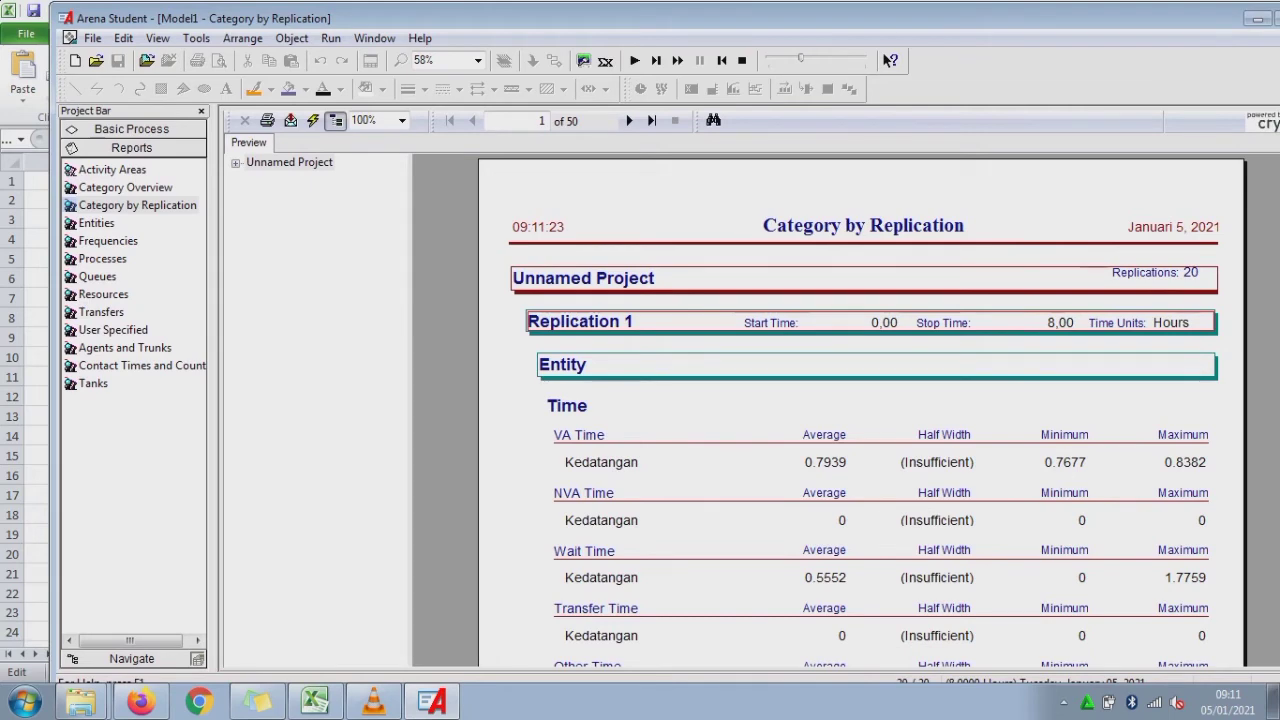
pyautogui.moveTo(51, 360); pyautogui.dragTo(410, 360)
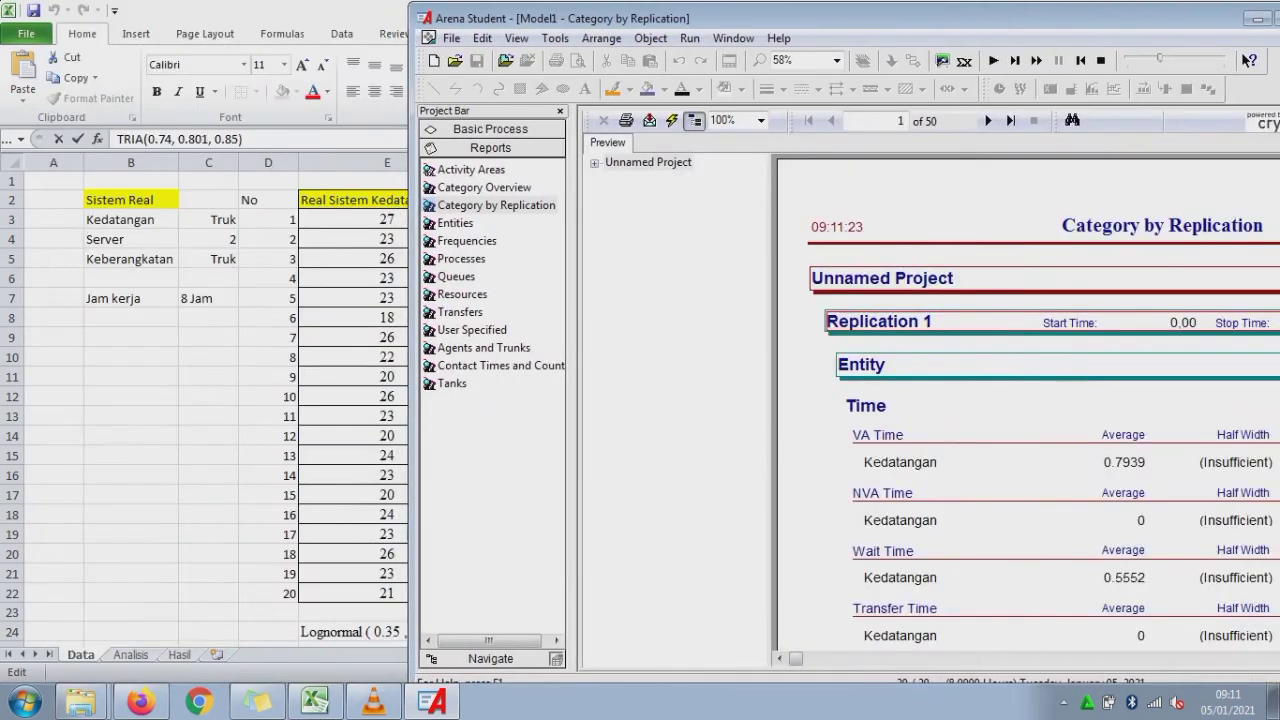
# - Switch to Excel, open the Analisis sheet and restore the workbook window to a smaller size beside the Arena report
pyautogui.click(387, 376)
pyautogui.click(387, 376)
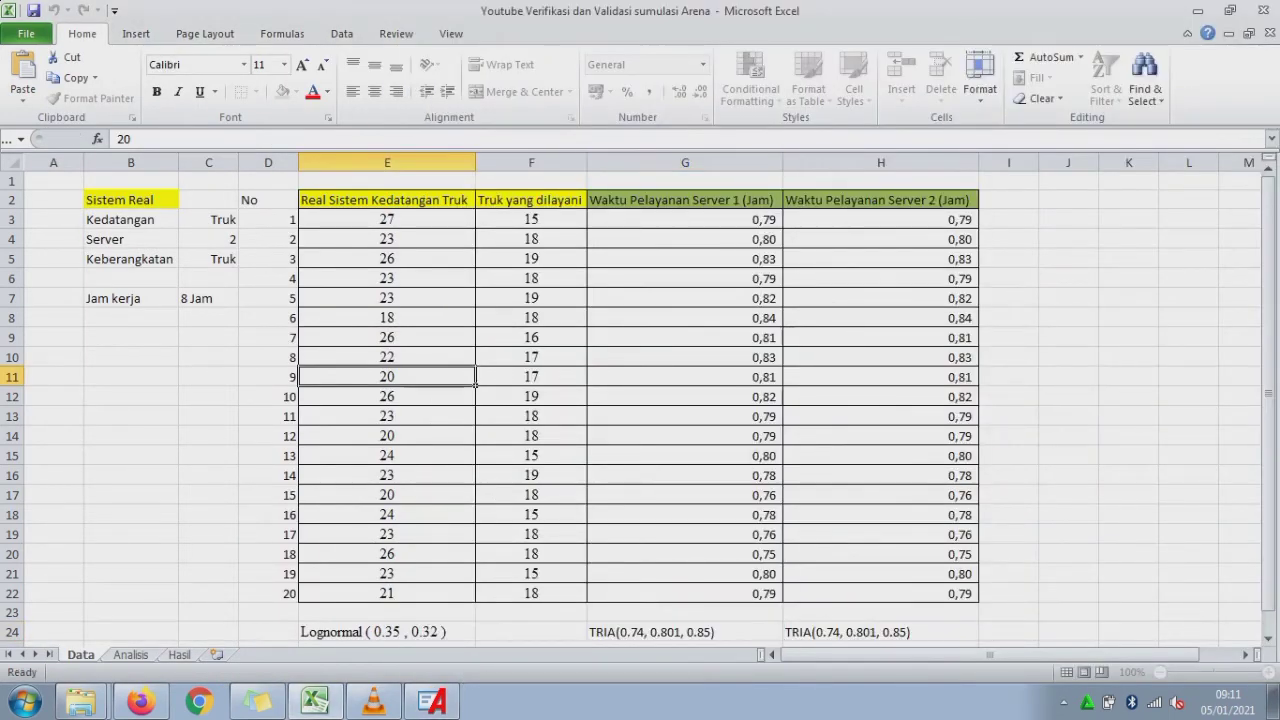
pyautogui.click(130, 654)
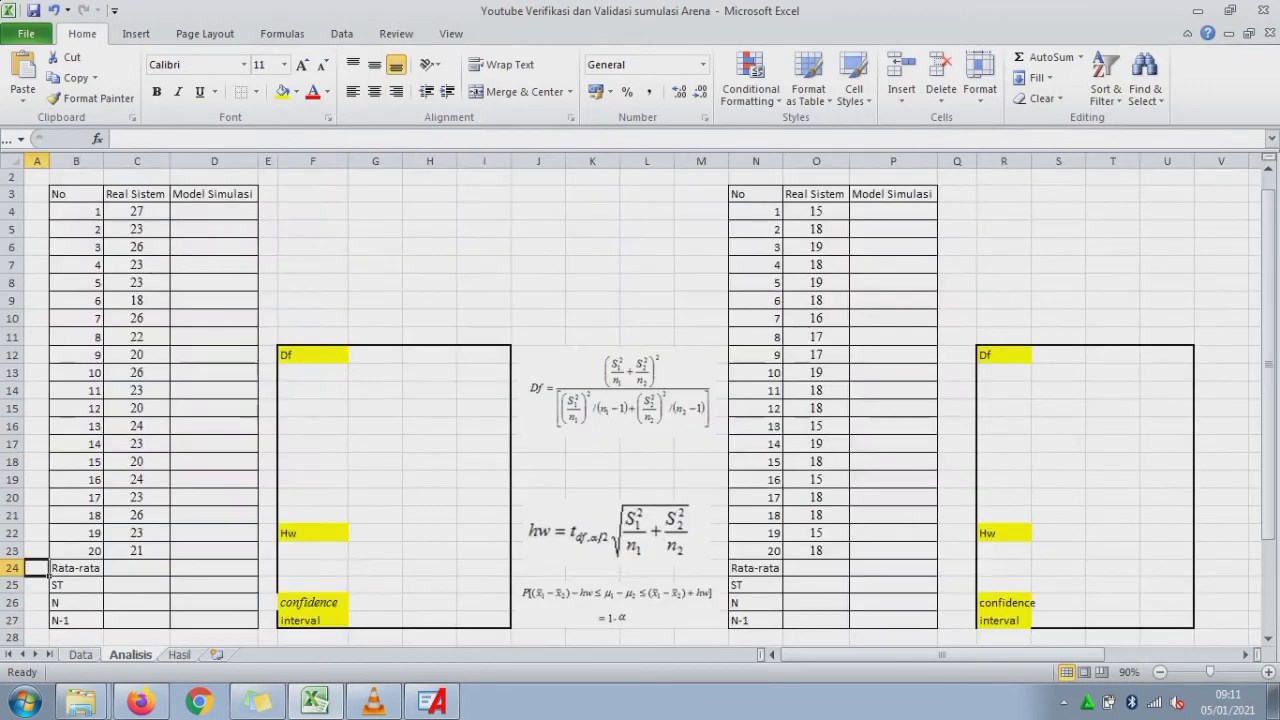
pyautogui.click(430, 283)
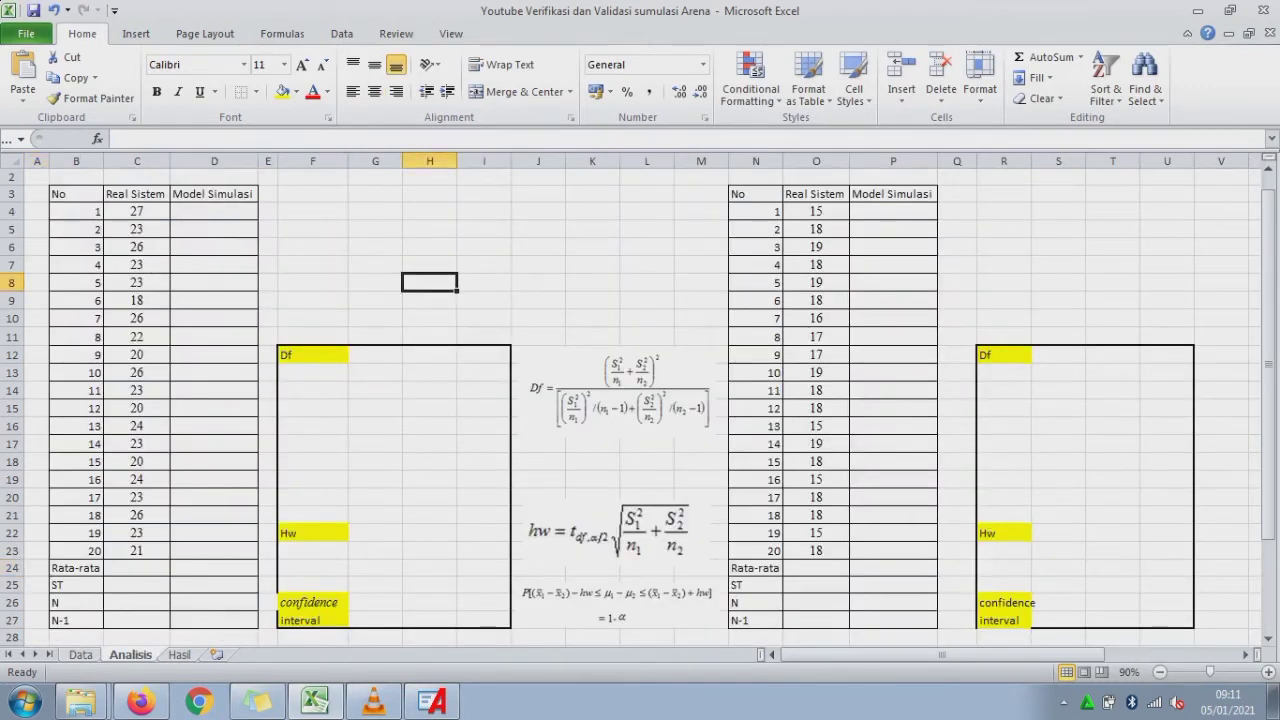
pyautogui.click(1230, 10)
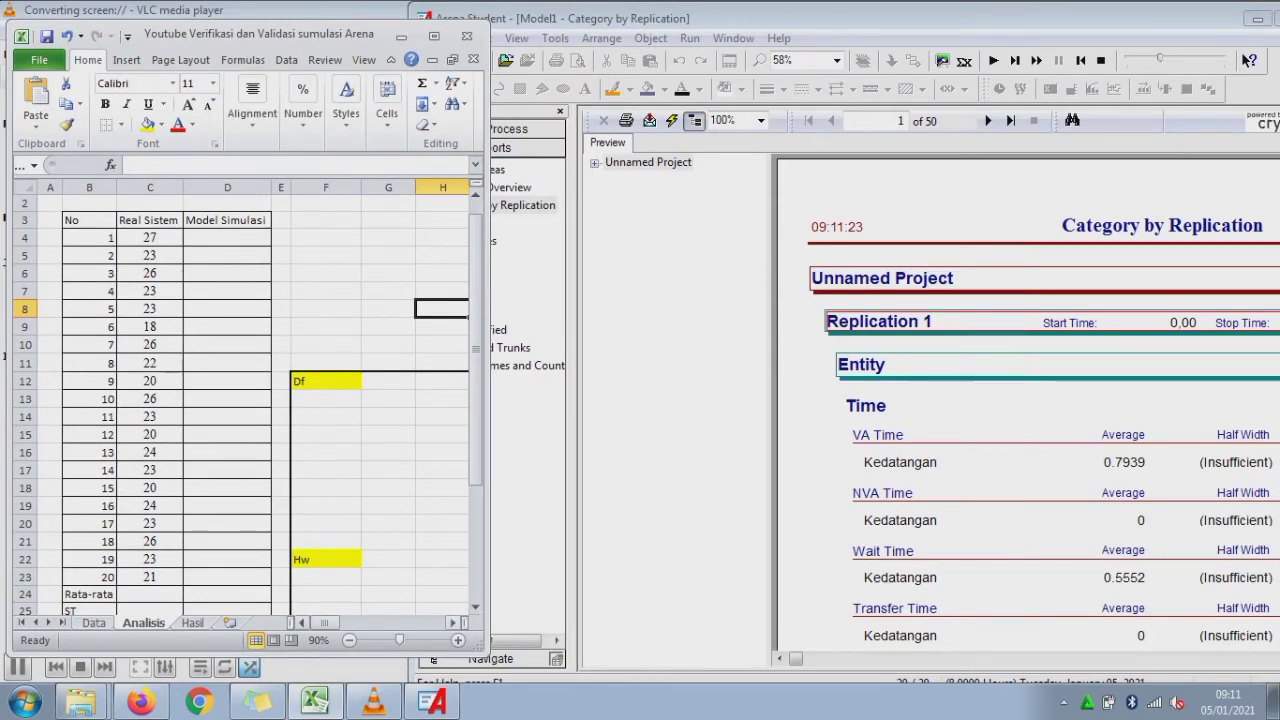
# - Hide columns E through O on the Analisis sheet to bring the two Model Simulasi columns together
pyautogui.click(453, 623)
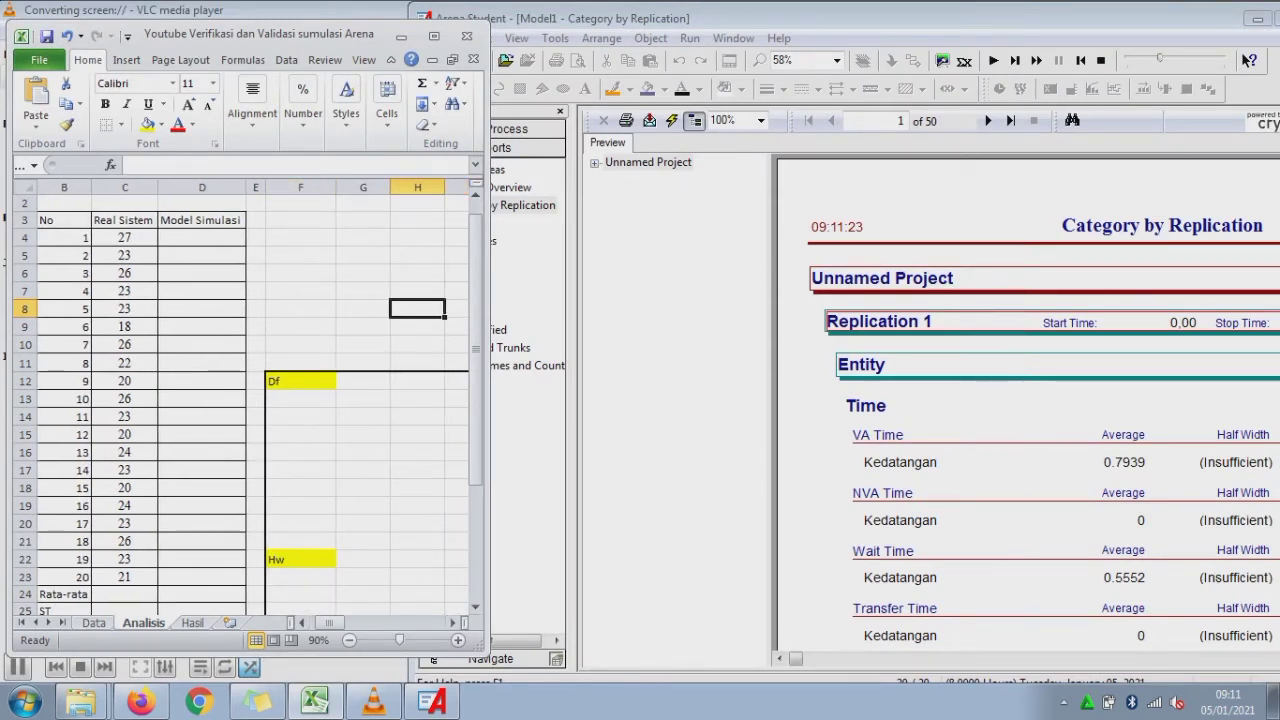
pyautogui.moveTo(255, 187); pyautogui.dragTo(375, 197)
pyautogui.rightClick(265, 187)
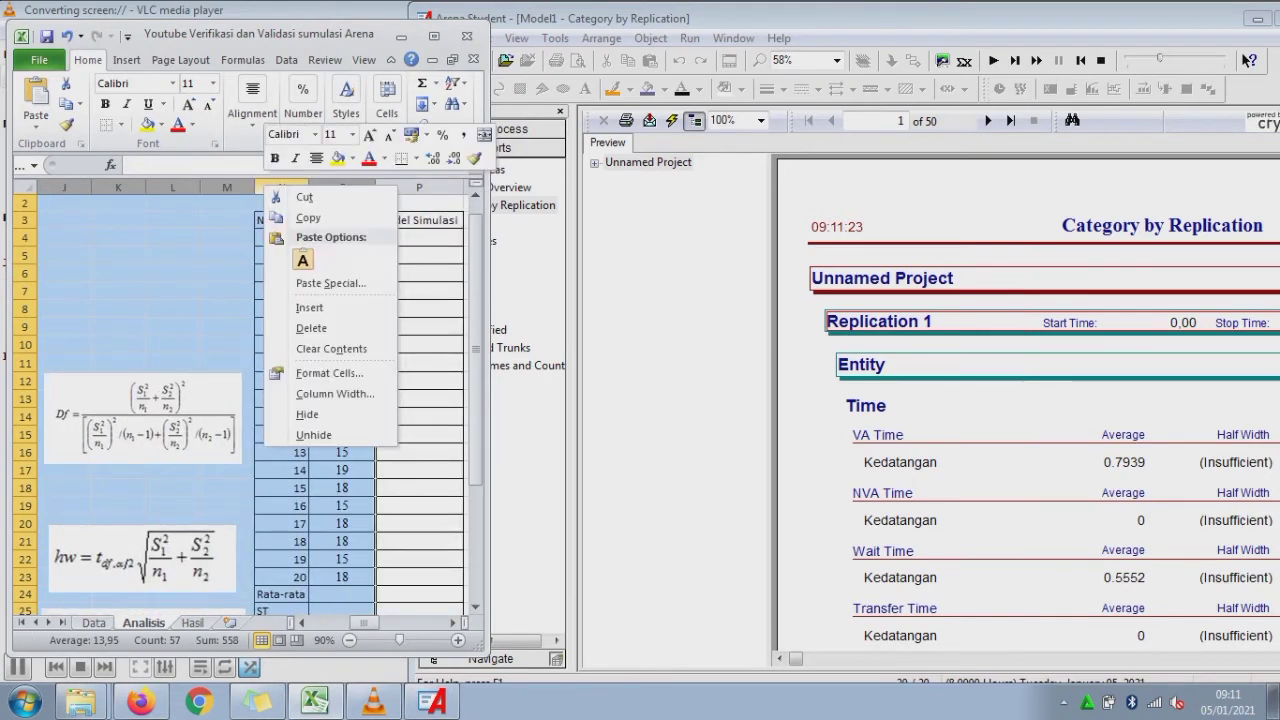
pyautogui.click(307, 414)
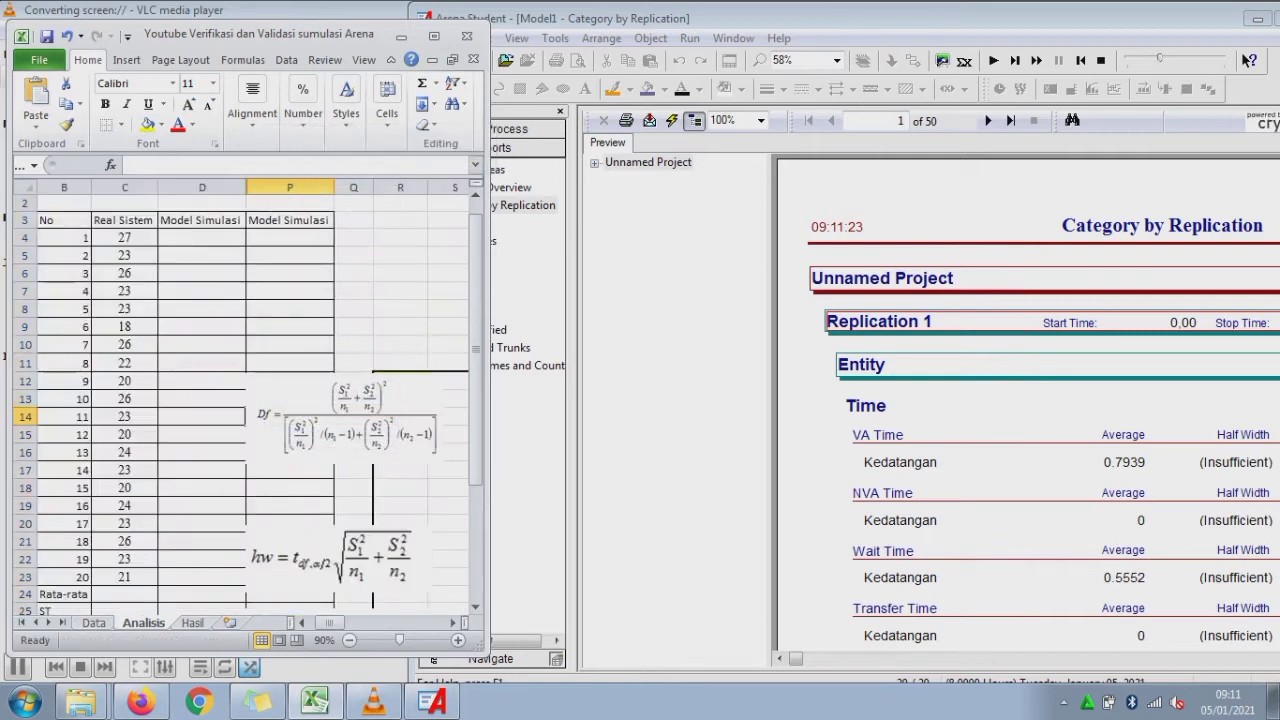
pyautogui.click(205, 326)
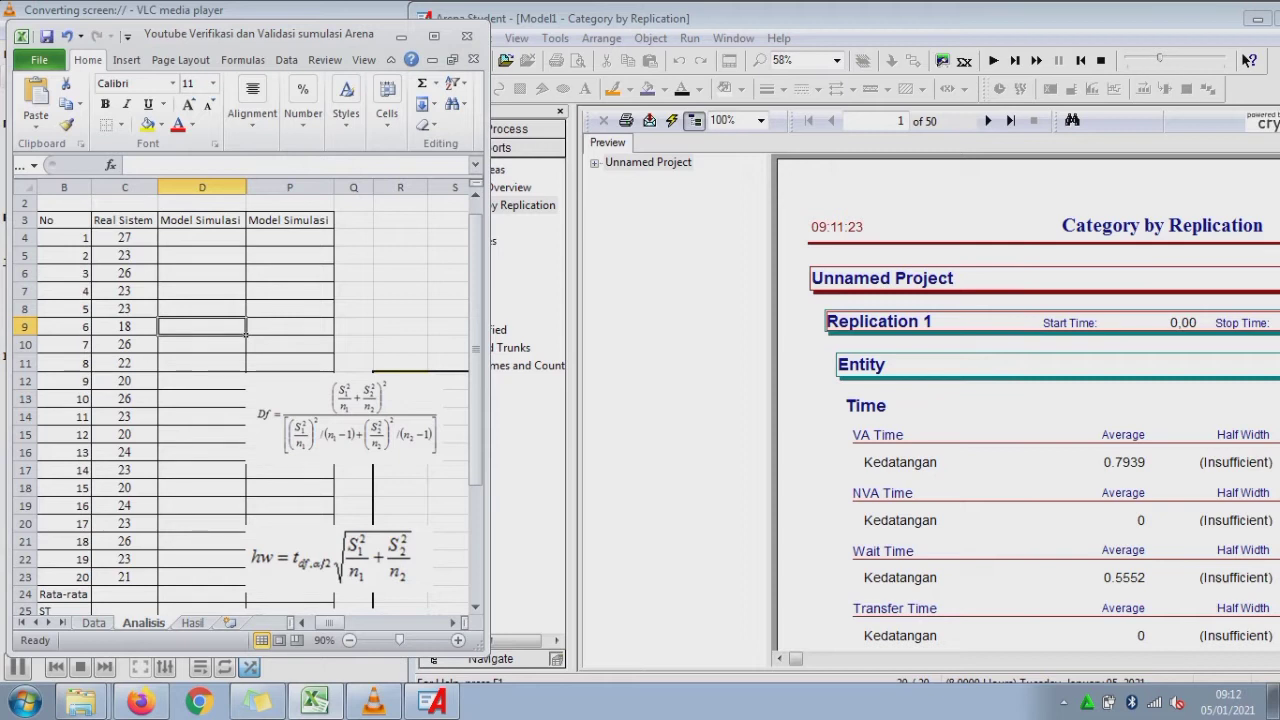
# - Hide the Real Sistem column C to leave the numbering next to the Model Simulasi columns
pyautogui.click(202, 238)
pyautogui.click(202, 256)
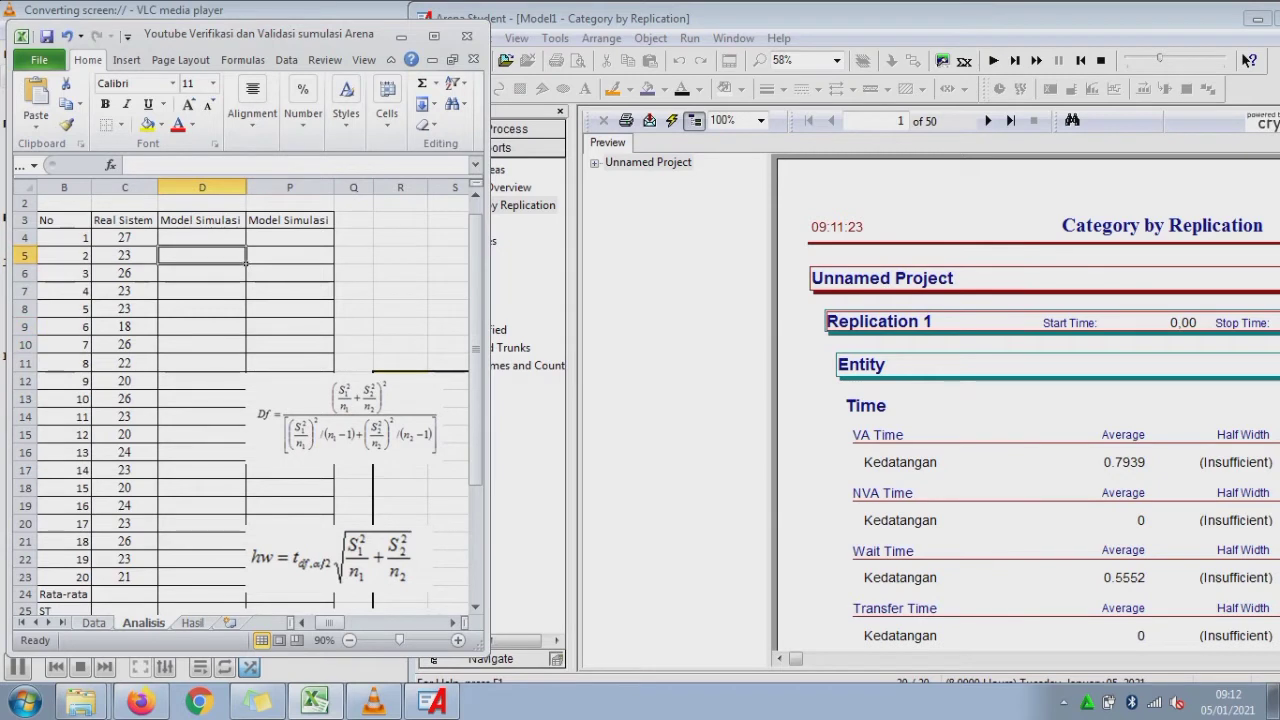
pyautogui.click(202, 238)
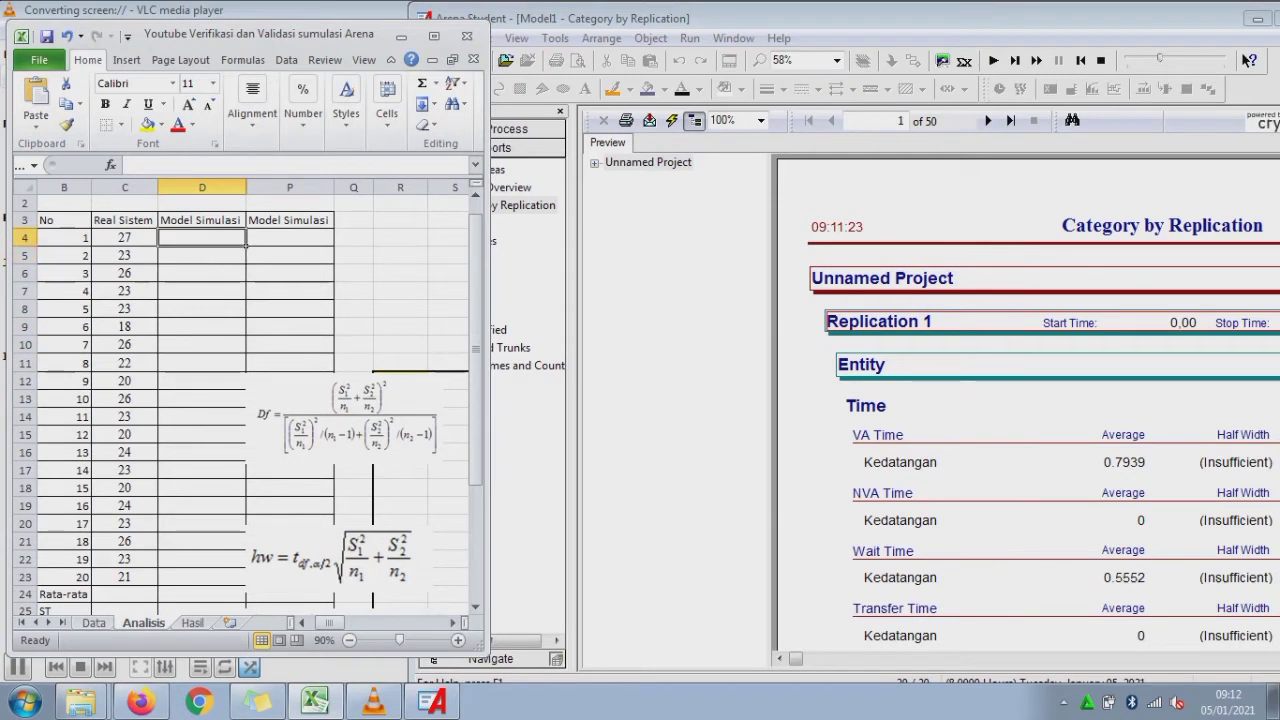
pyautogui.click(124, 187)
pyautogui.rightClick(138, 189)
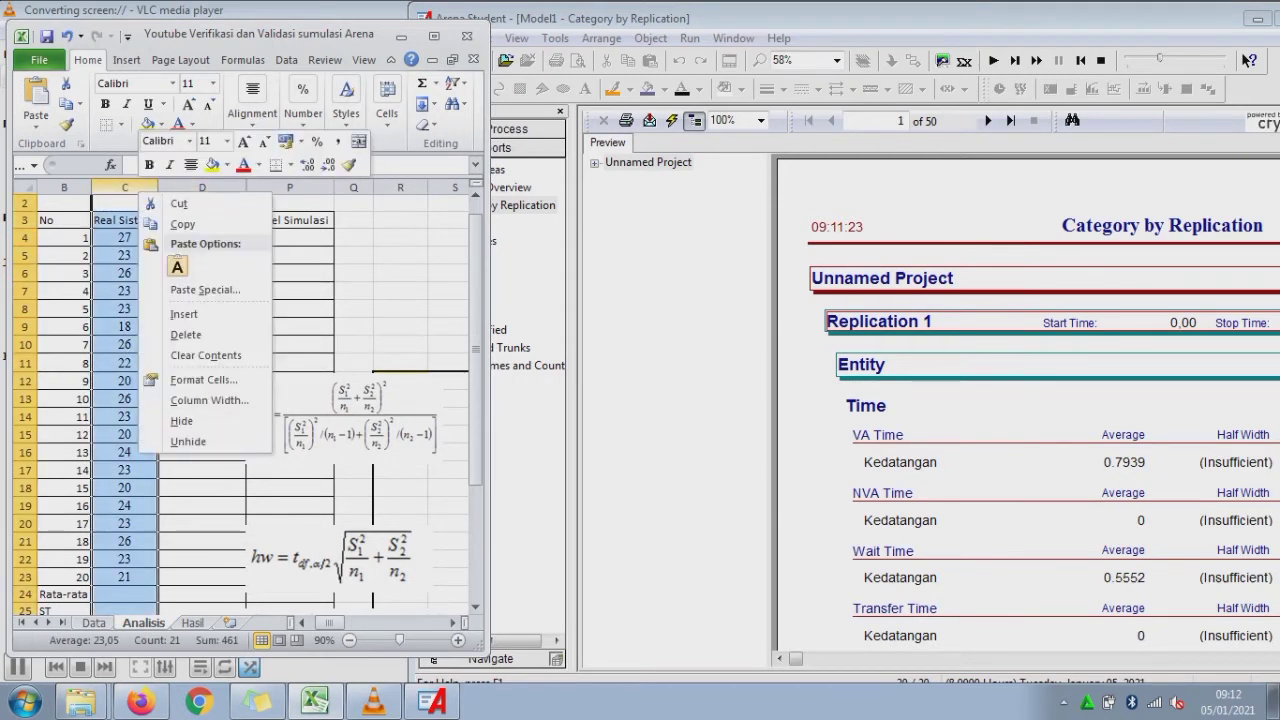
pyautogui.click(190, 421)
pyautogui.click(135, 399)
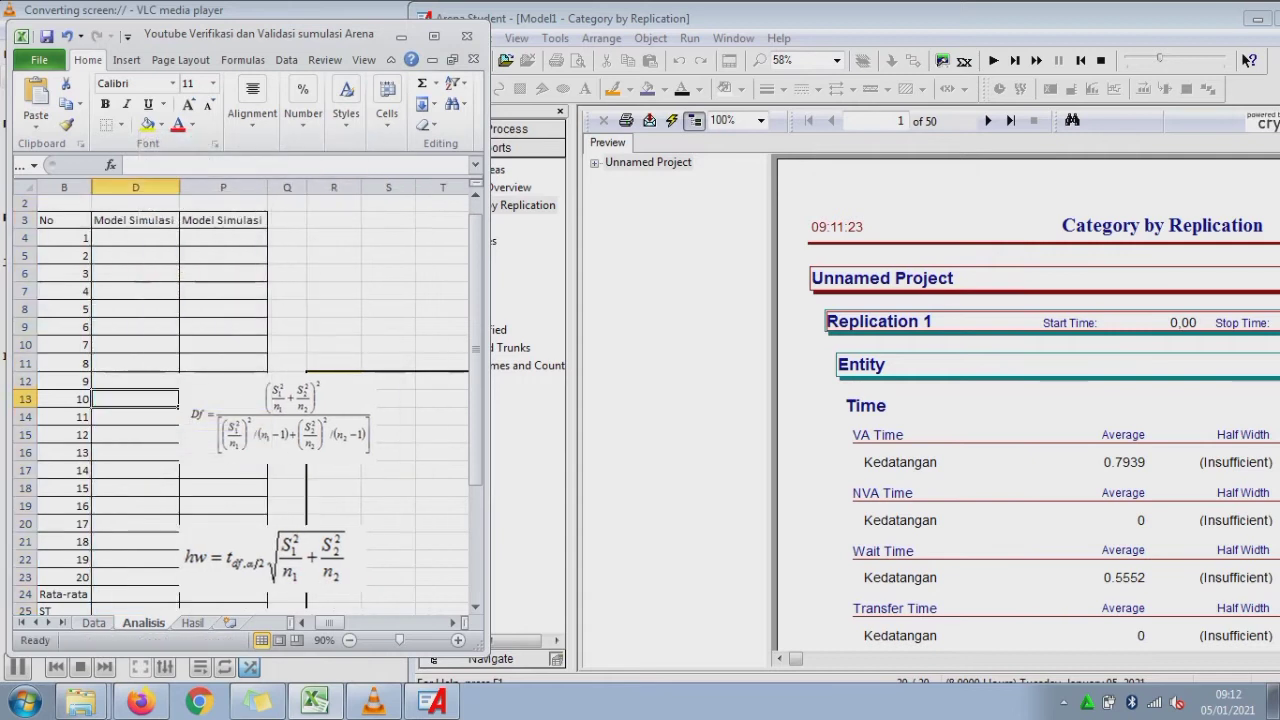
pyautogui.press('Right')
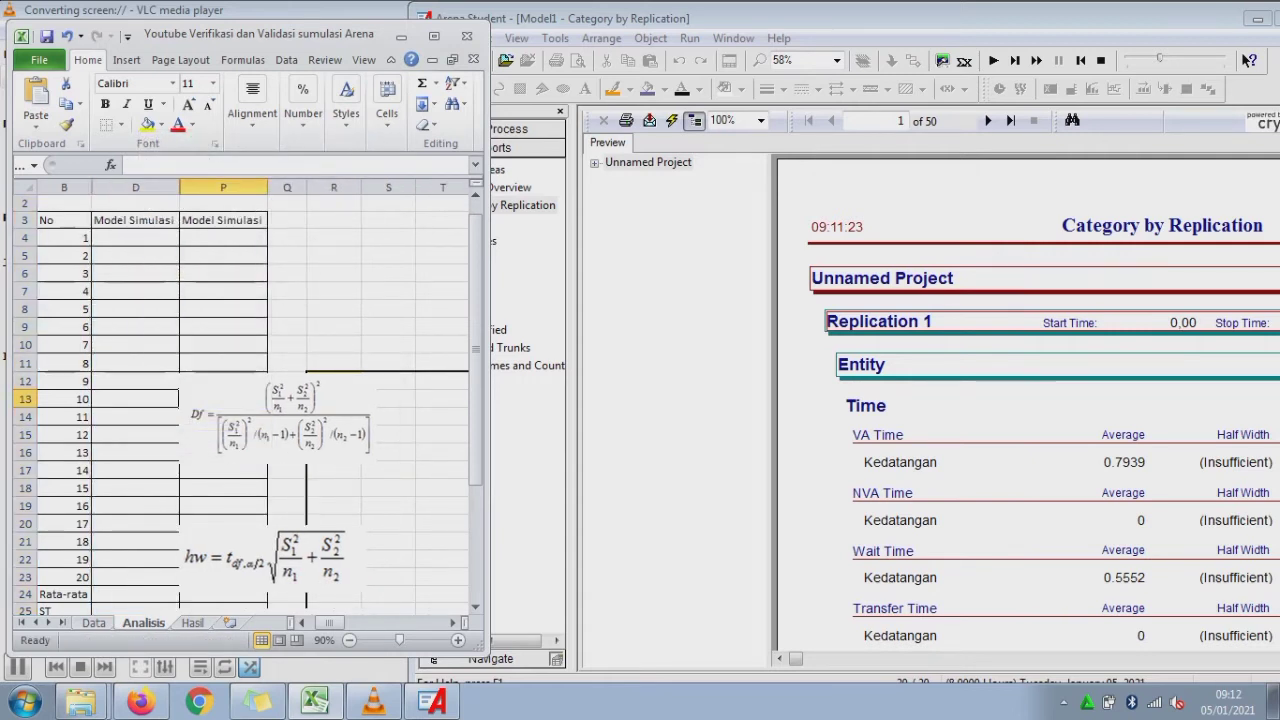
# - Switch to Arena, set the report zoom to 75% and fit the window beside the Excel table
pyautogui.hotkey('alt', 'Tab')
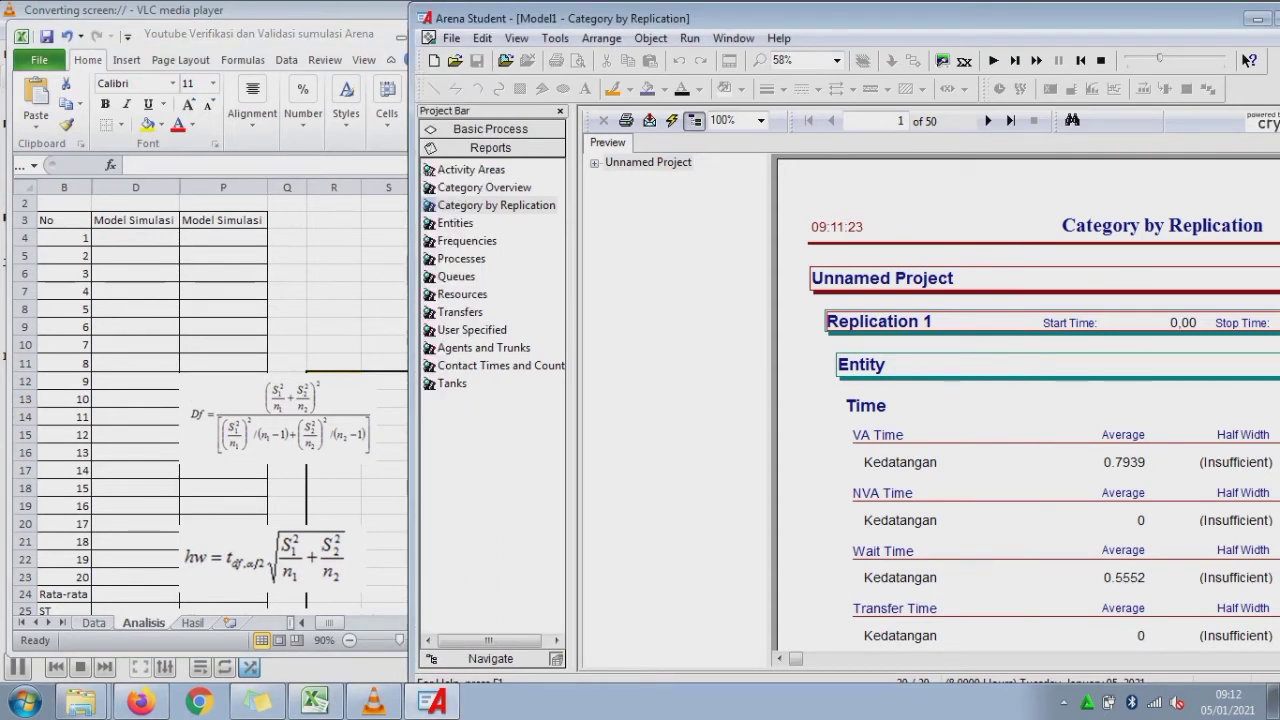
pyautogui.moveTo(773, 400); pyautogui.dragTo(675, 400)
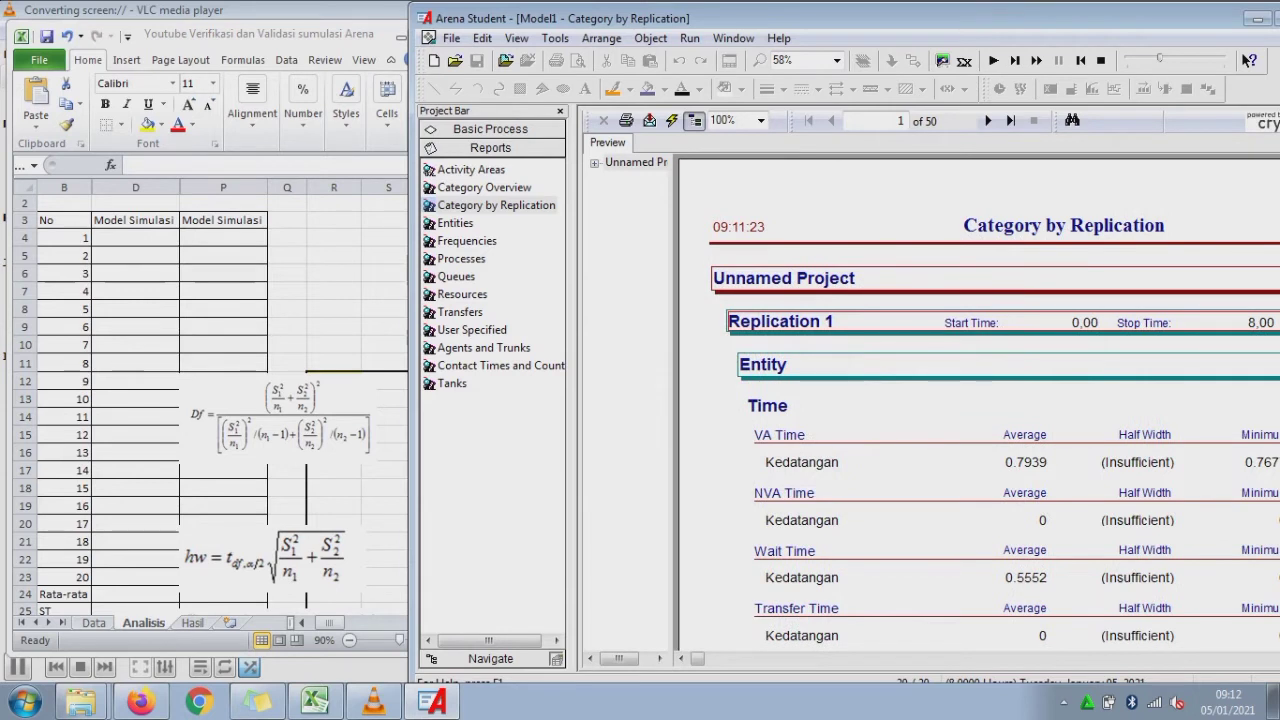
pyautogui.click(760, 120)
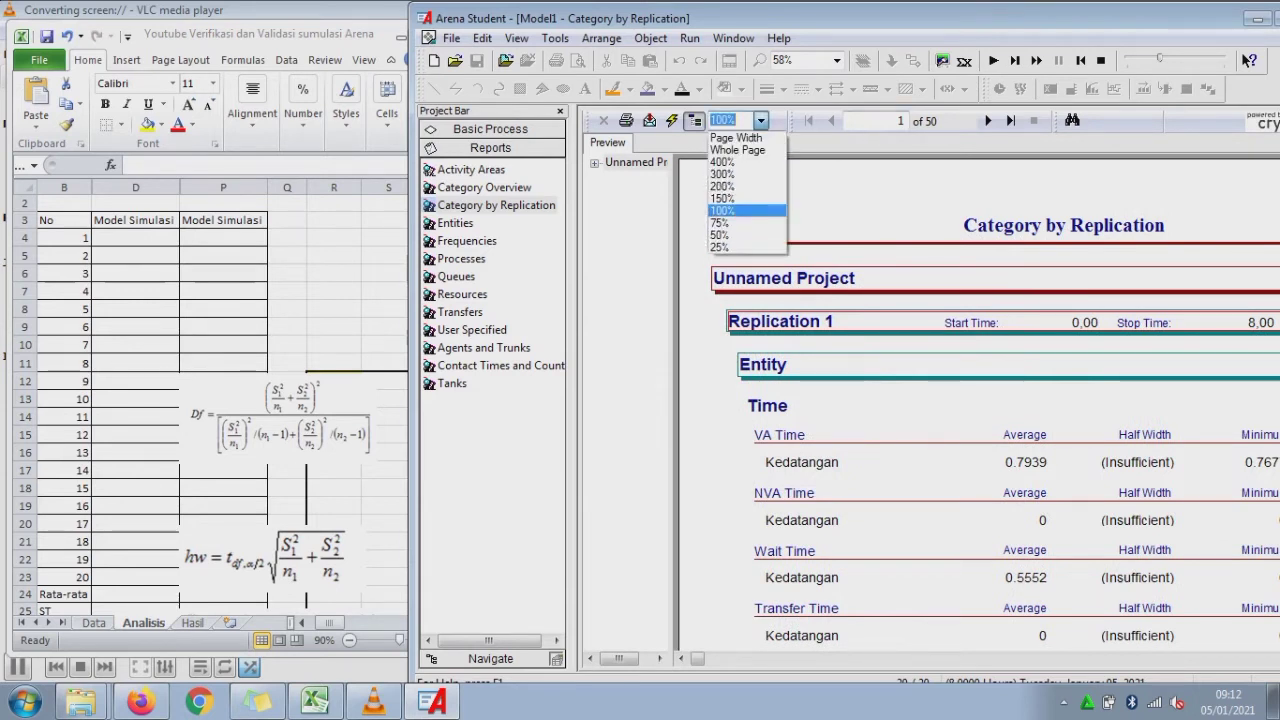
pyautogui.click(722, 223)
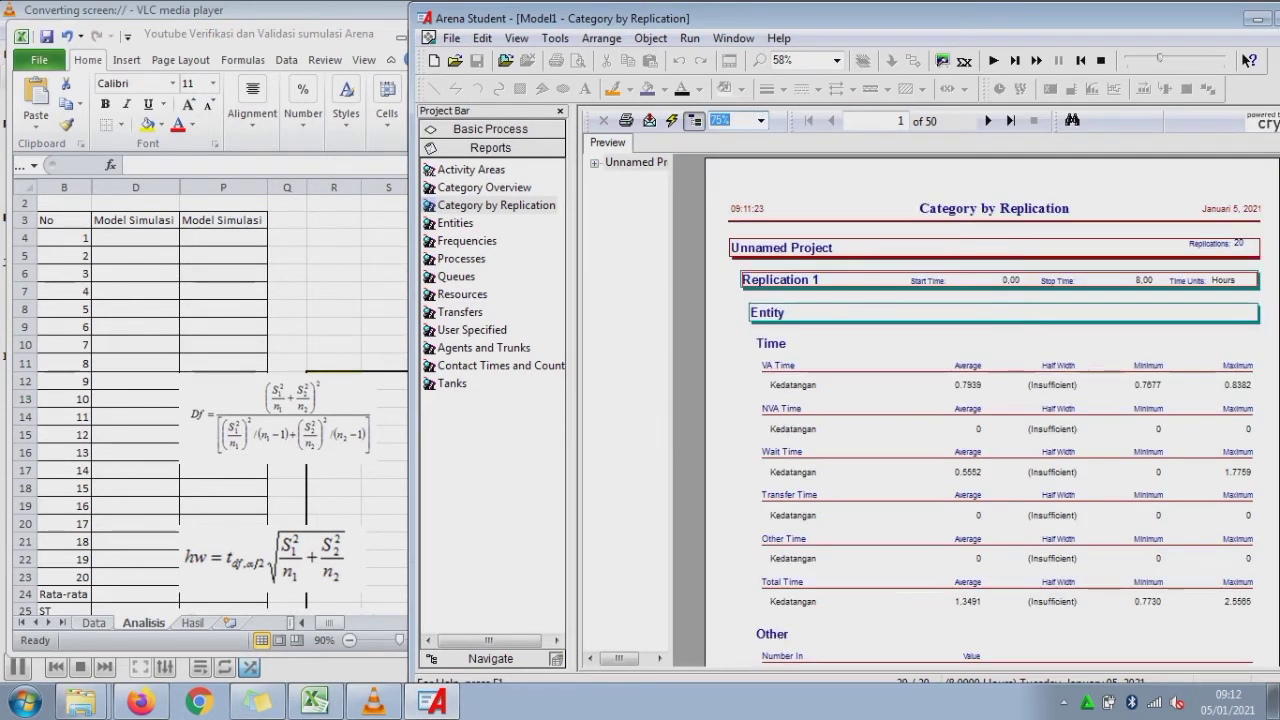
pyautogui.moveTo(850, 18); pyautogui.dragTo(776, 17)
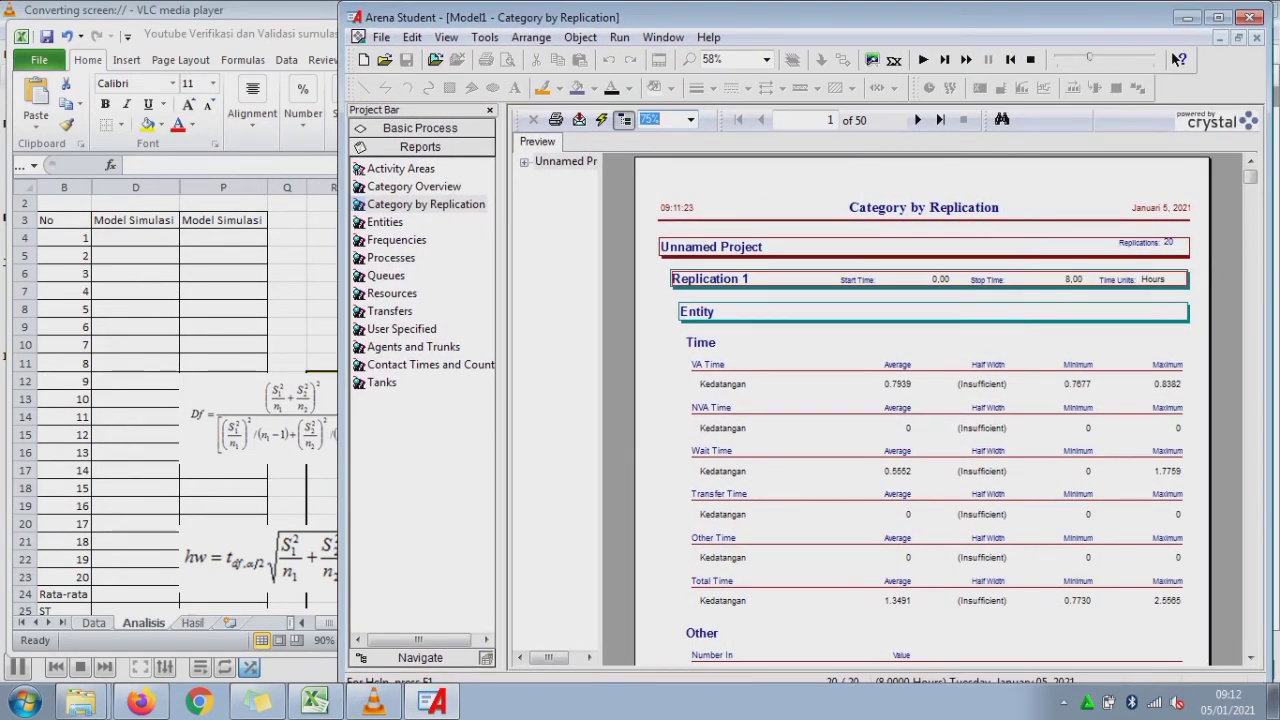
pyautogui.moveTo(341, 360); pyautogui.dragTo(487, 360)
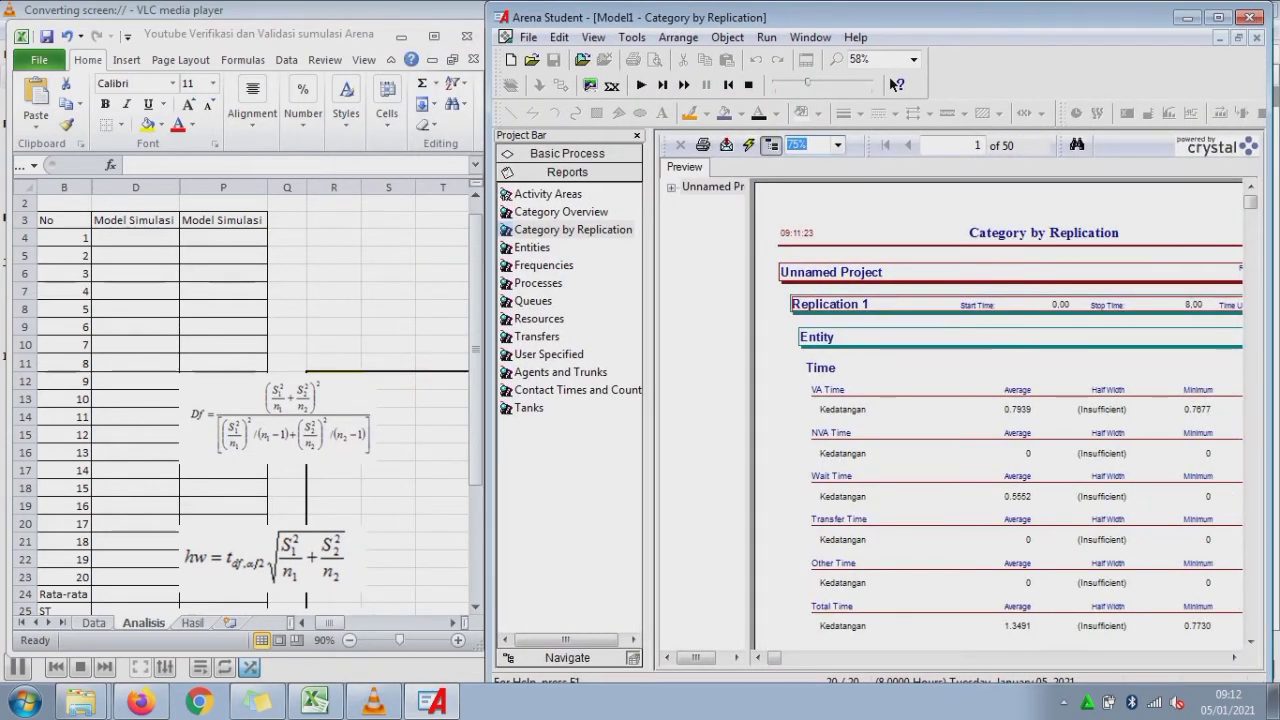
# - Narrow the Project Bar and set the report zoom to 65% to fit the full page width beside the Excel table
pyautogui.click(837, 145)
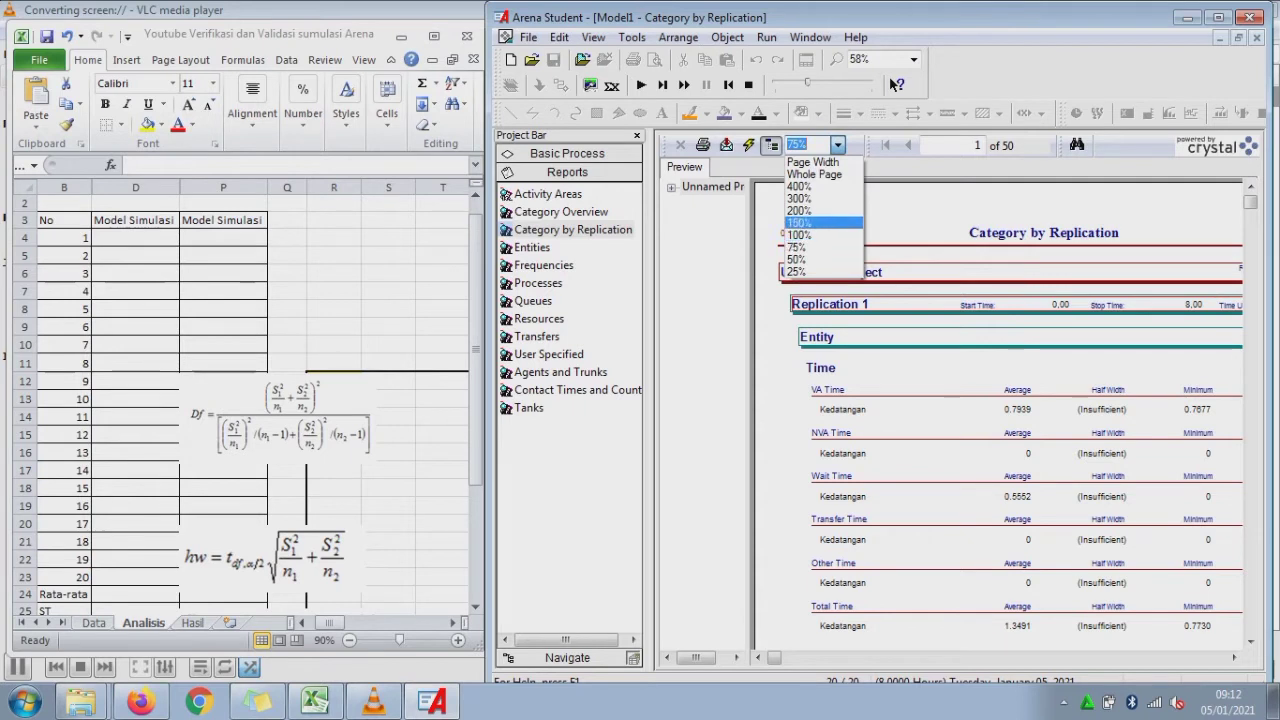
pyautogui.write('60')
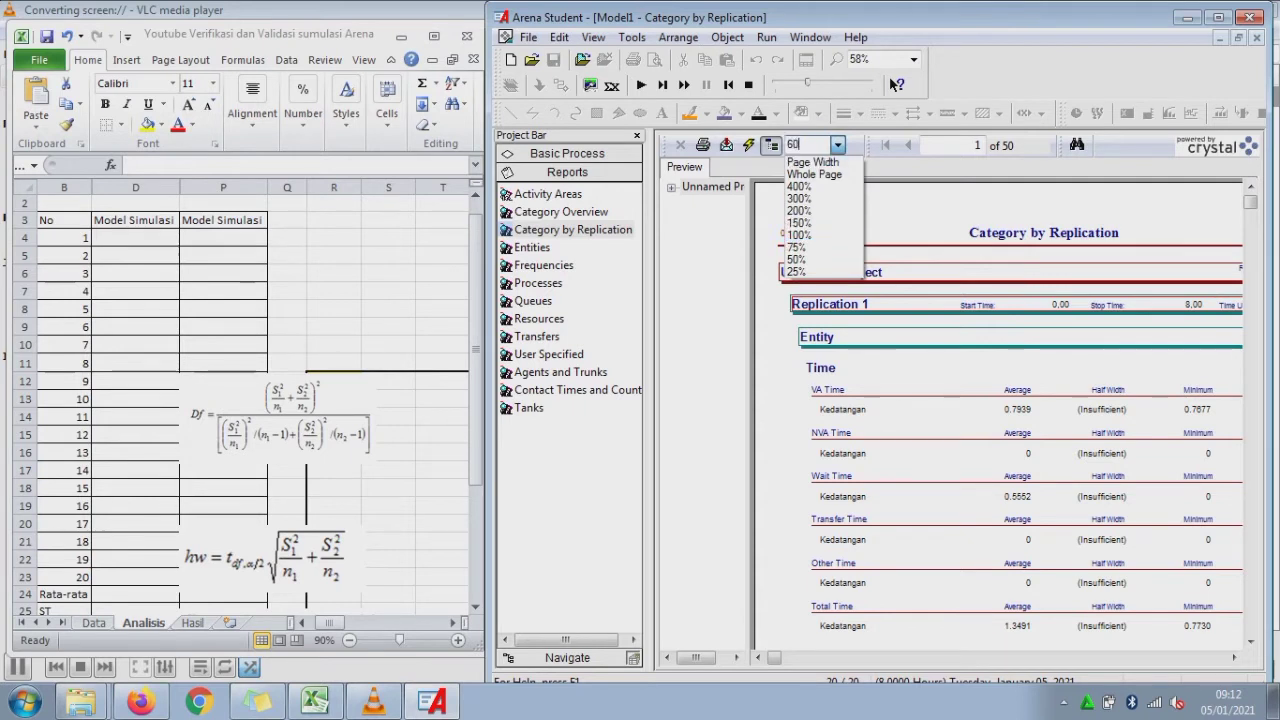
pyautogui.press('Return')
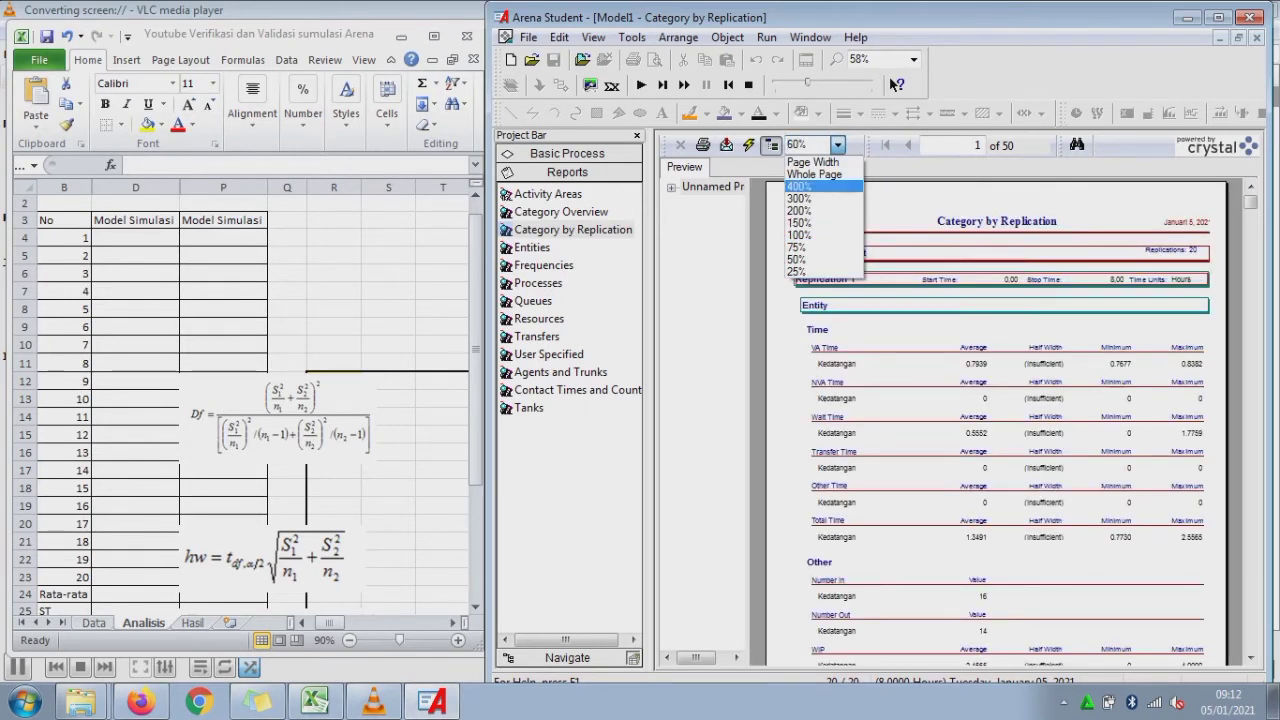
pyautogui.press('Escape')
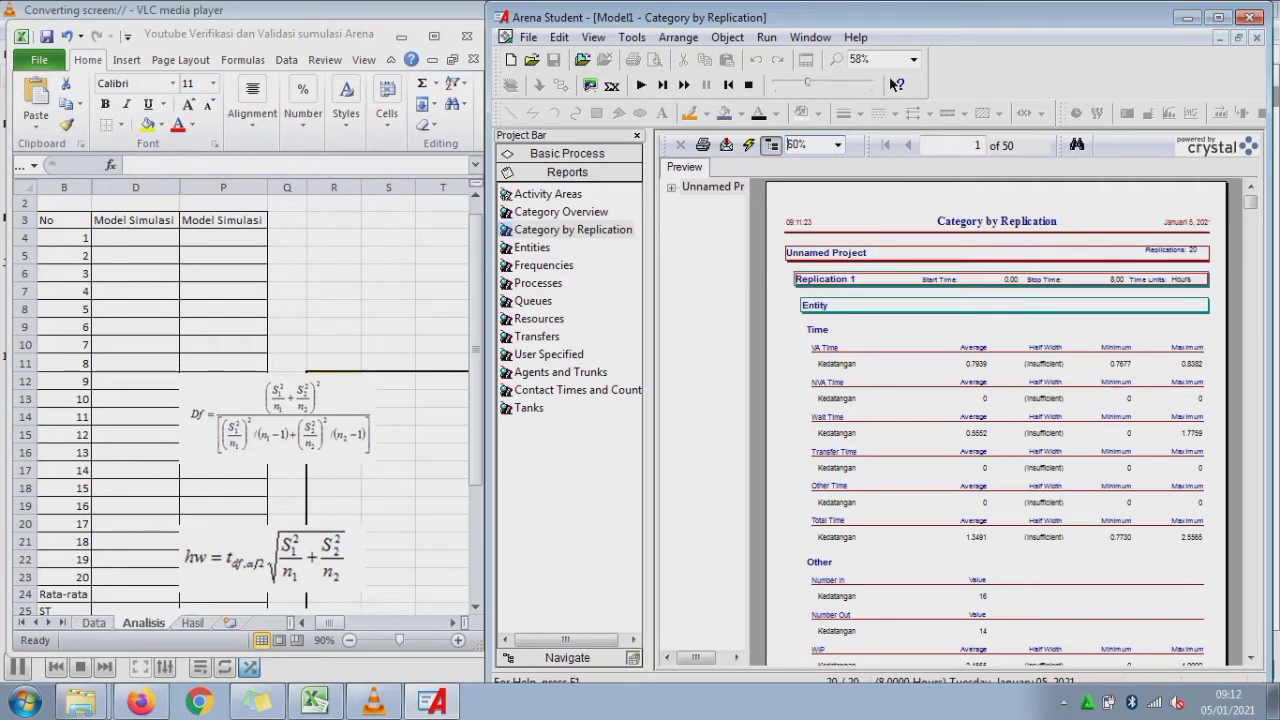
pyautogui.moveTo(650, 400); pyautogui.dragTo(534, 400)
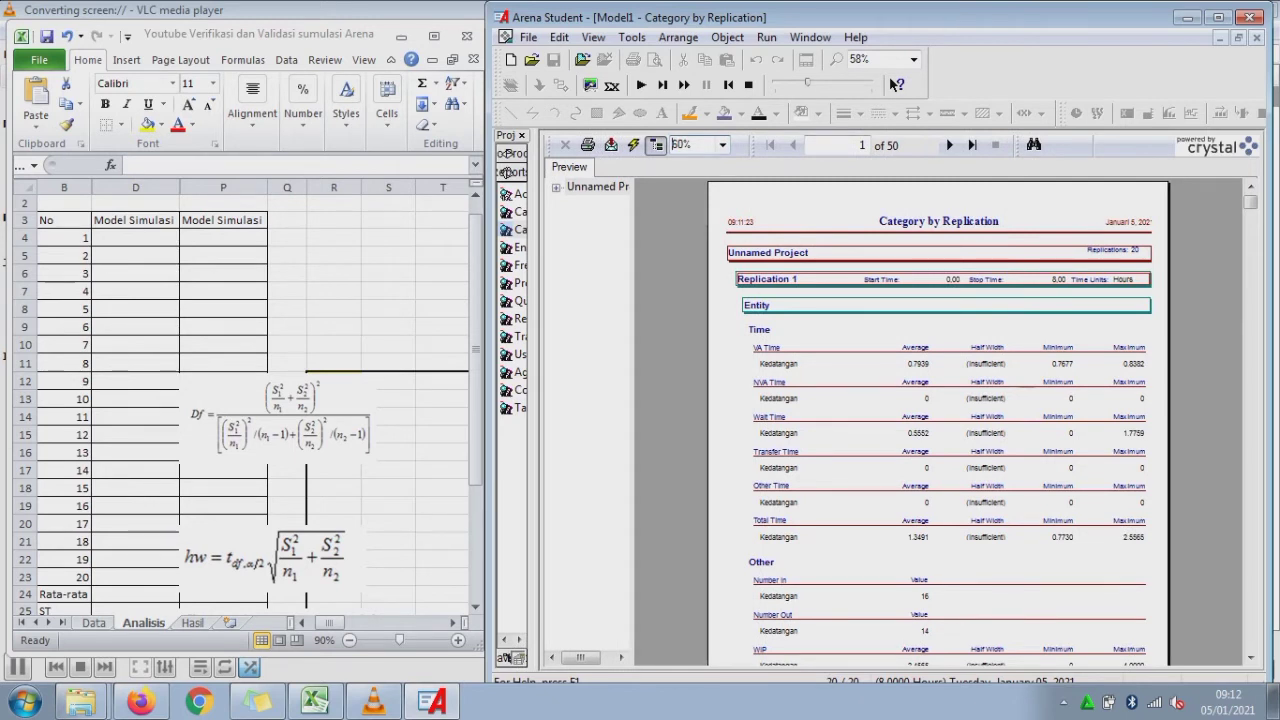
pyautogui.press('BackSpace')
pyautogui.write('5')
pyautogui.press('Return')
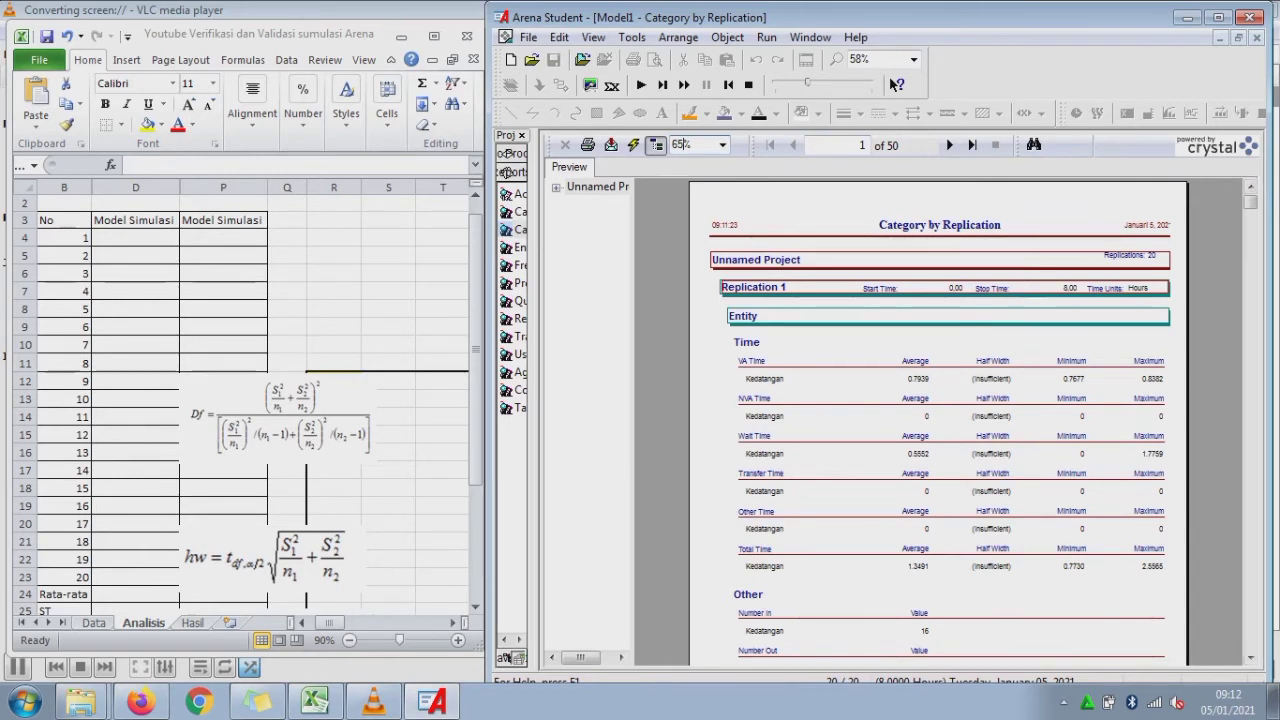
pyautogui.scroll(-1, 893, 85)
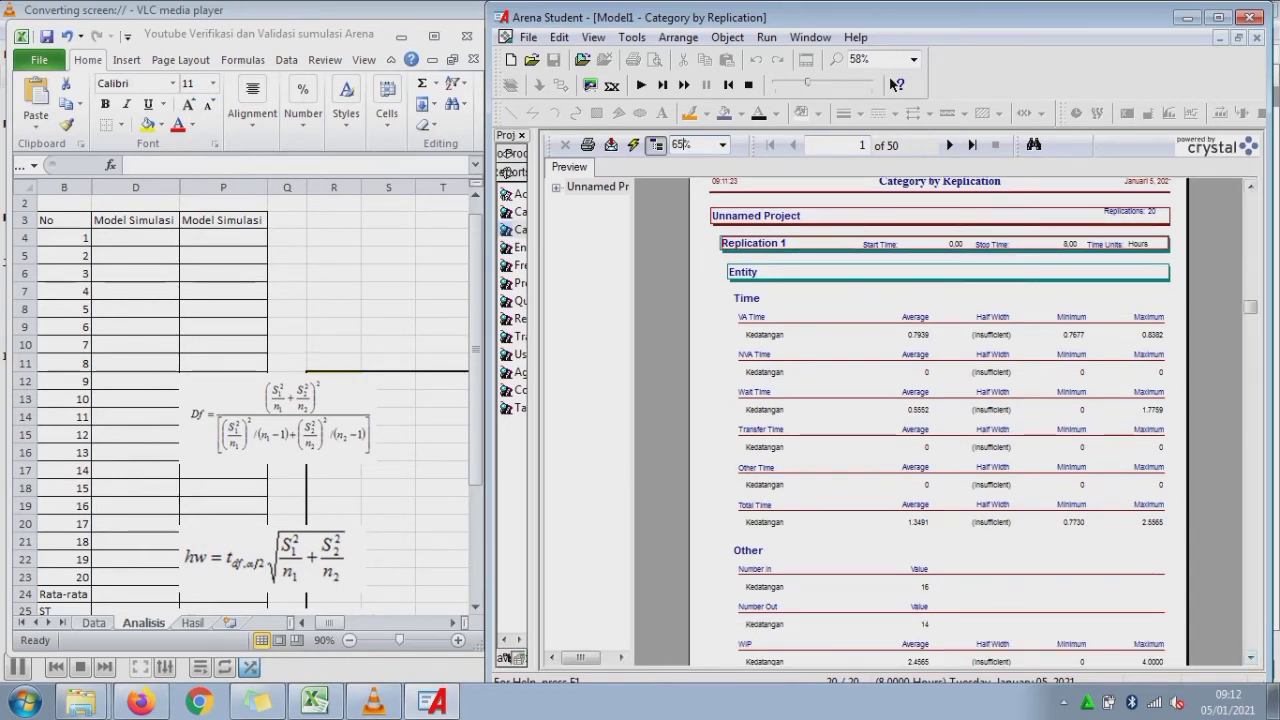
# - Enter replication 1's Number In 16 and Number Out 14 in the two Model Simulasi columns for No 1
pyautogui.click(178, 244)
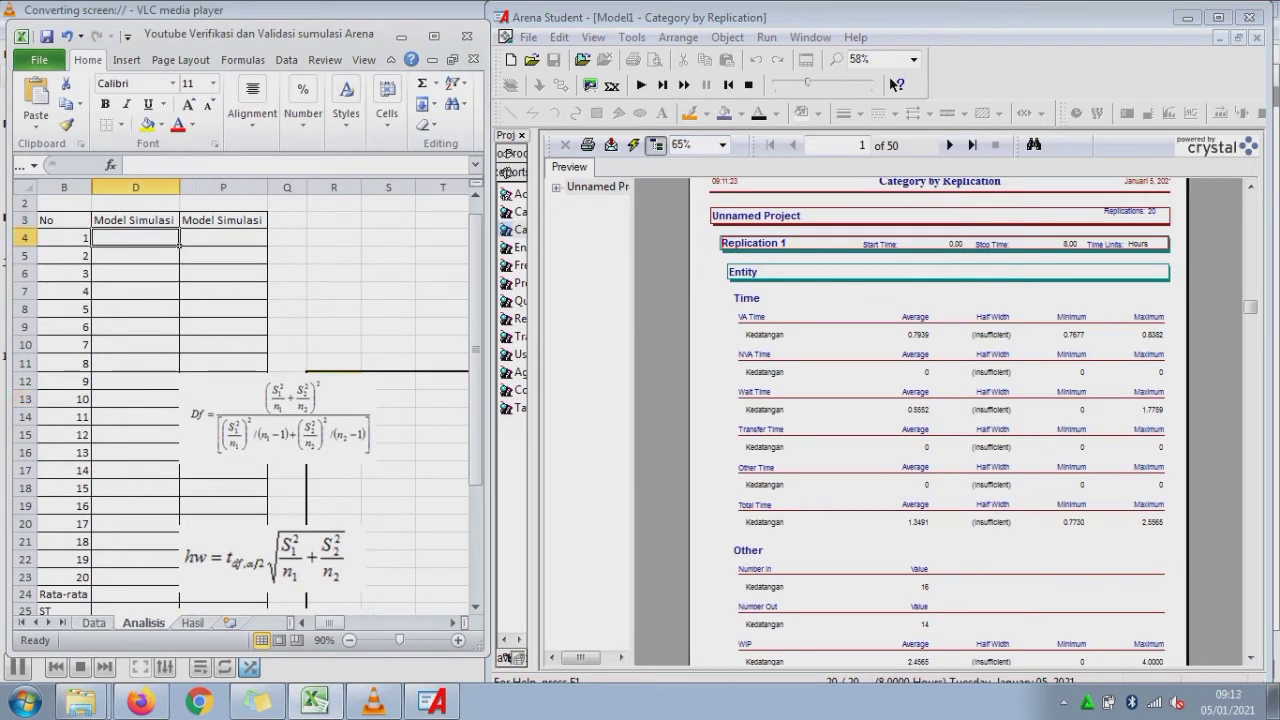
pyautogui.write('16')
pyautogui.press('Tab')
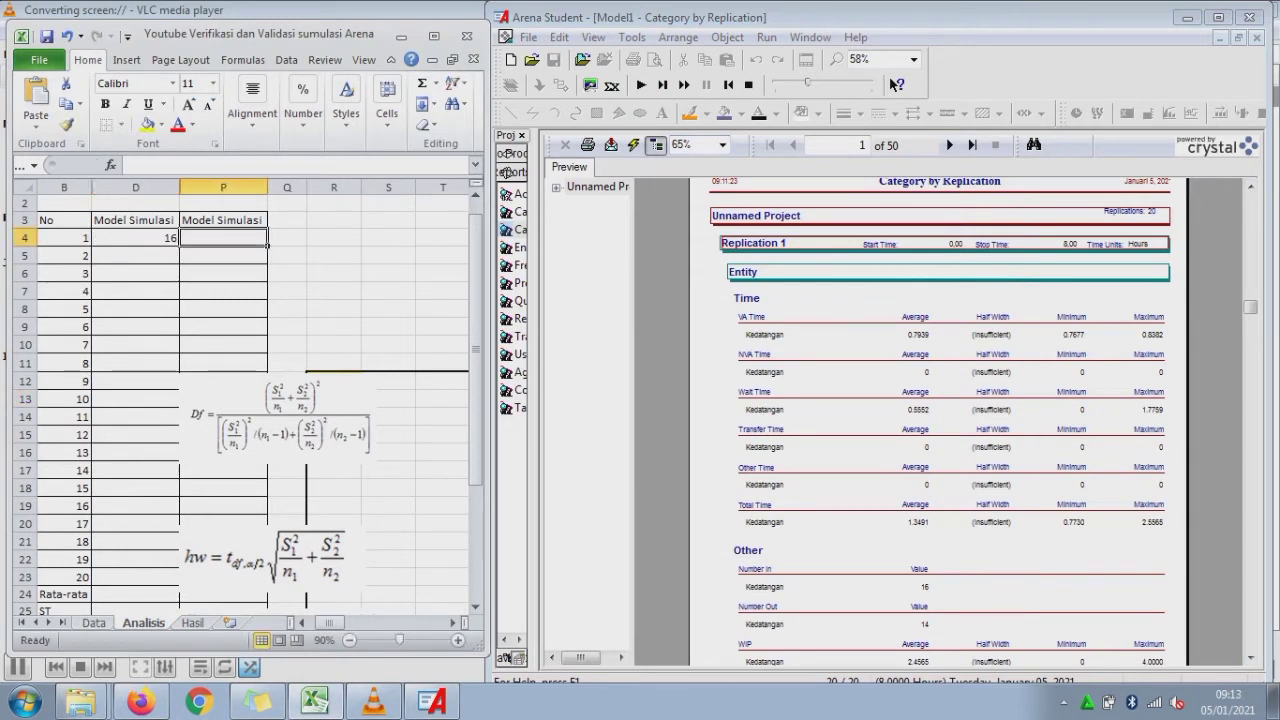
pyautogui.write('14')
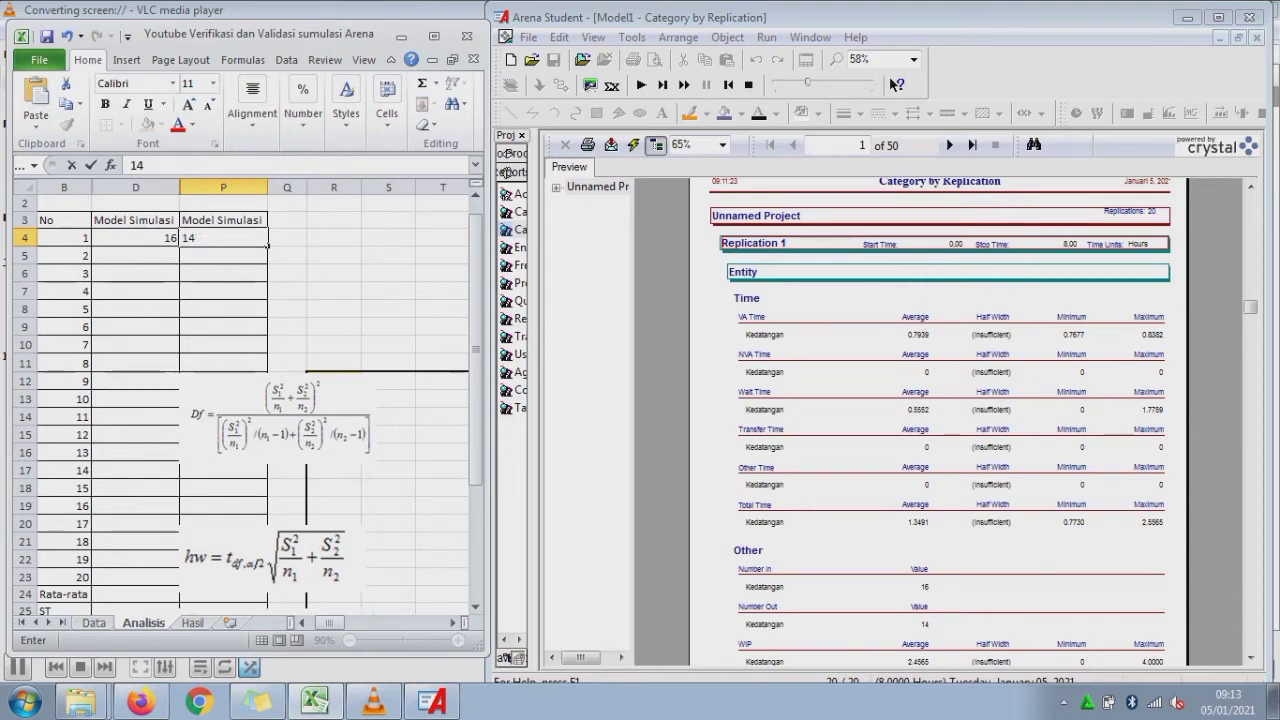
pyautogui.press('Return')
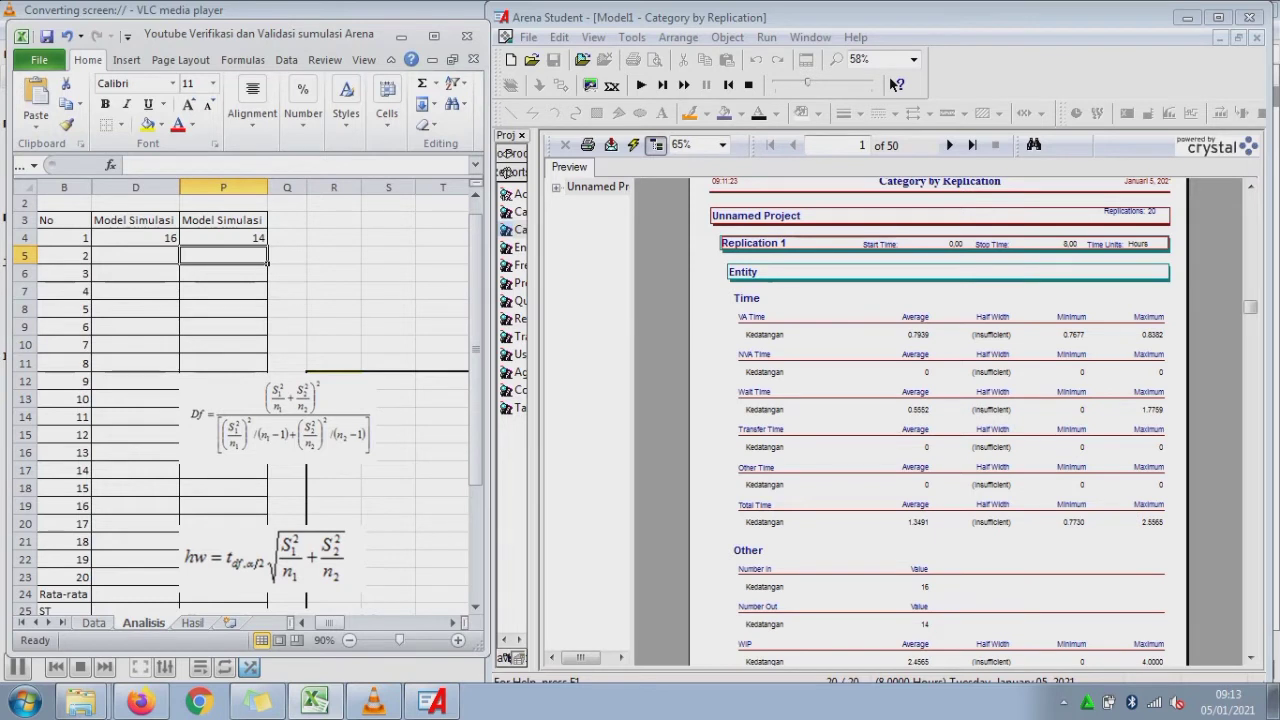
# - Advance the report to replication 10 and enter its Number In 24 and Number Out 17 in the Model Simulasi columns for No 10
pyautogui.scroll(1, 893, 84)
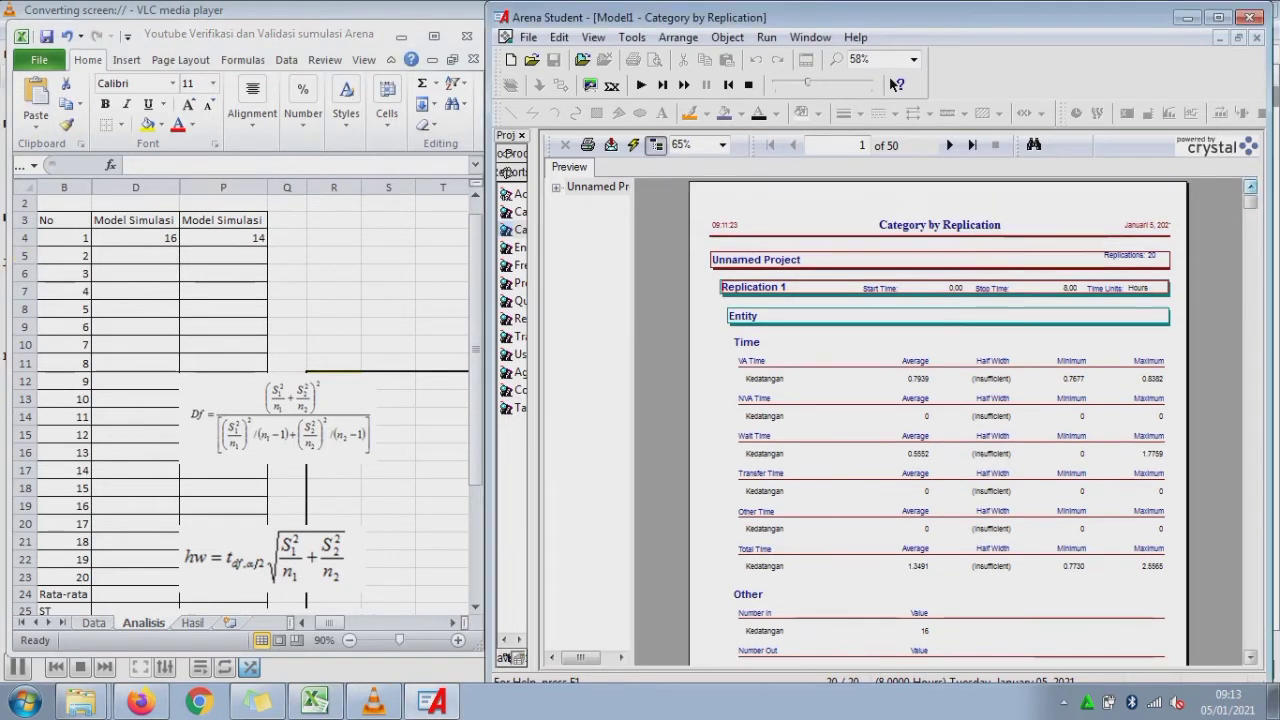
pyautogui.click(949, 145)
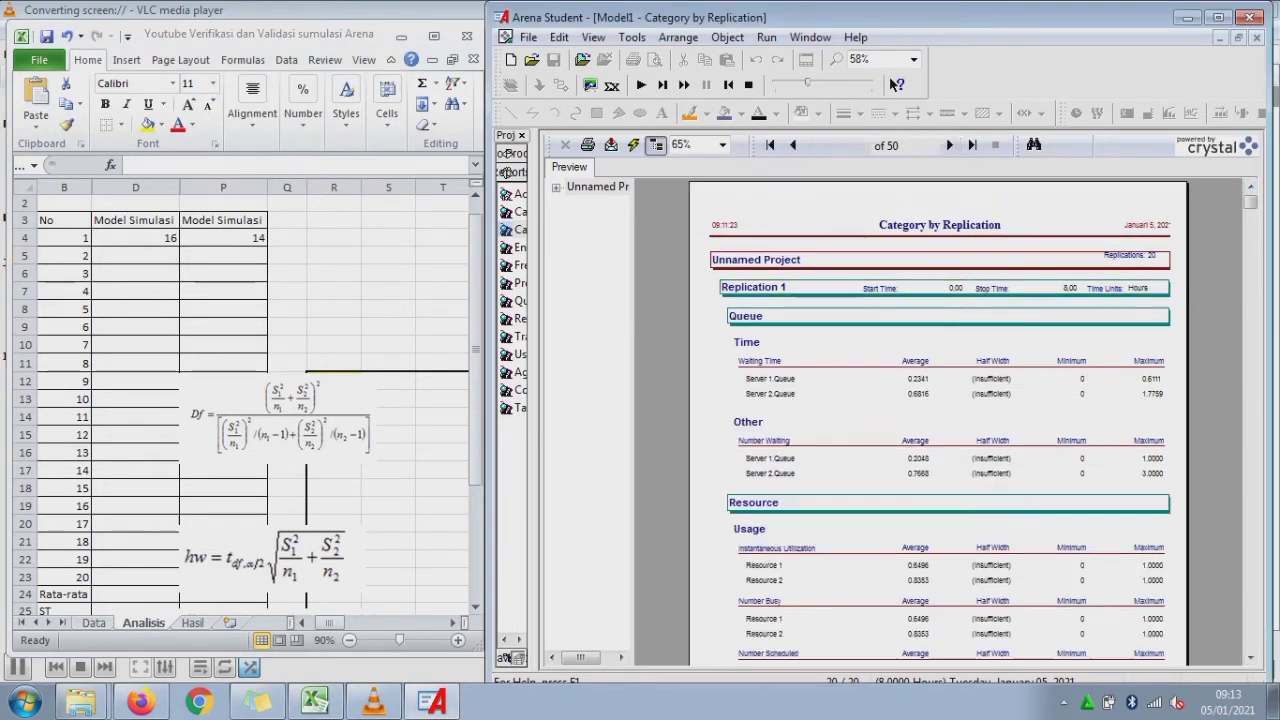
pyautogui.click(949, 145)
pyautogui.click(949, 145)
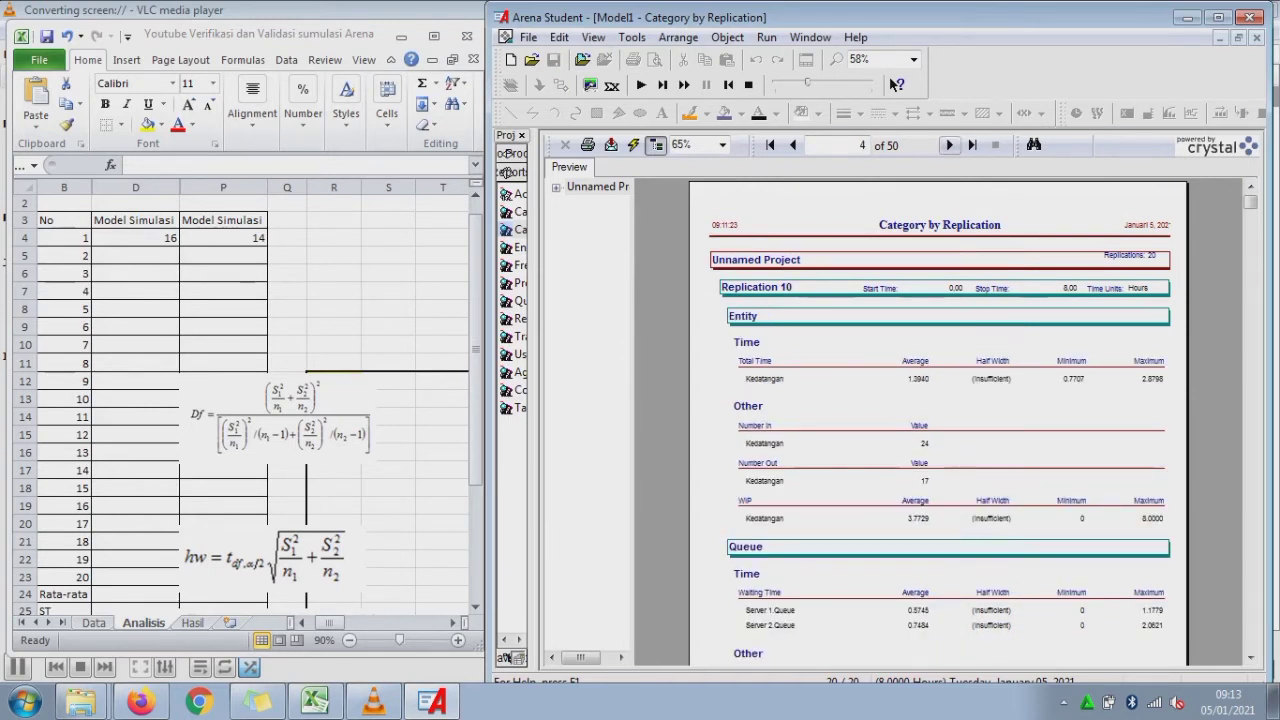
pyautogui.click(135, 399)
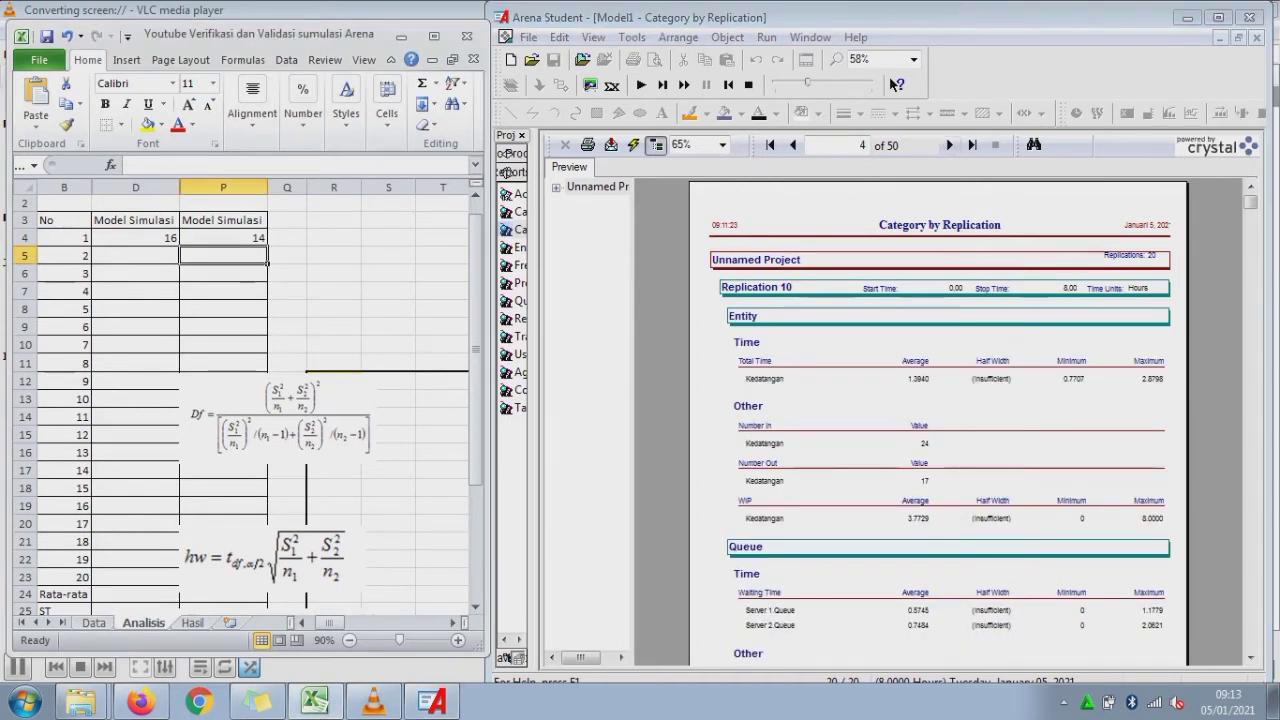
pyautogui.click(135, 399)
pyautogui.write('24')
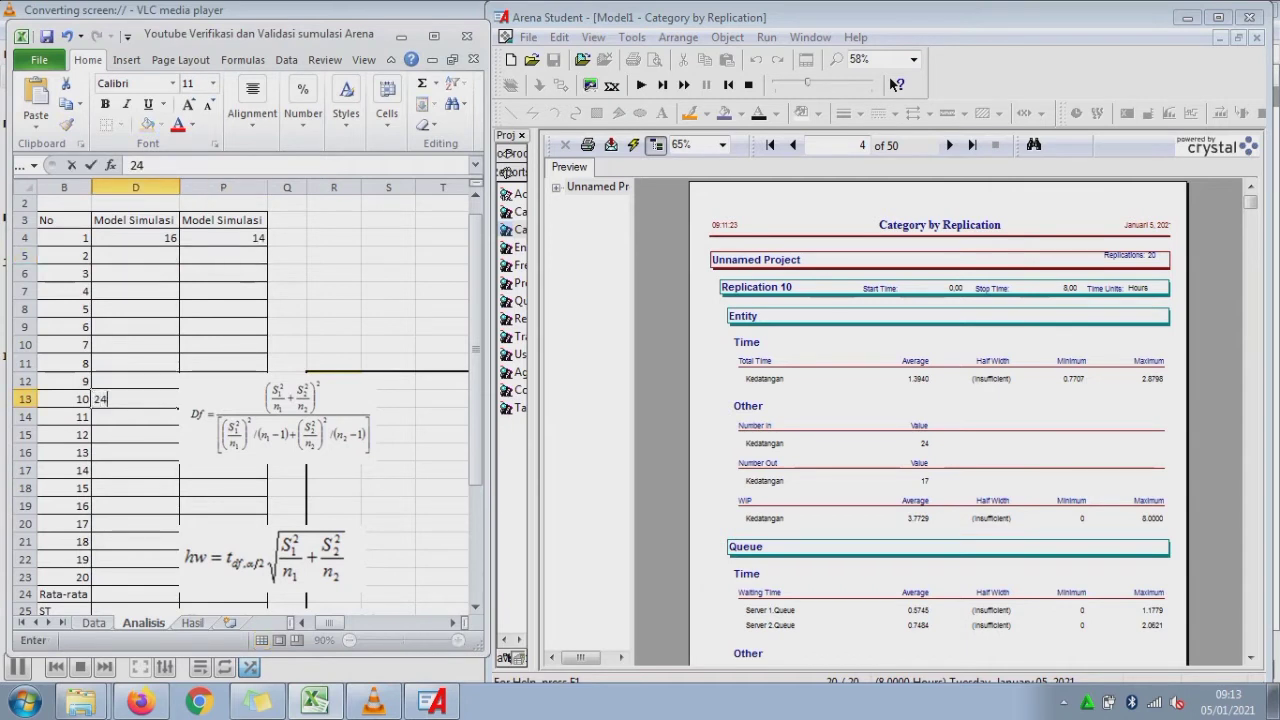
pyautogui.press('Tab')
pyautogui.write('17')
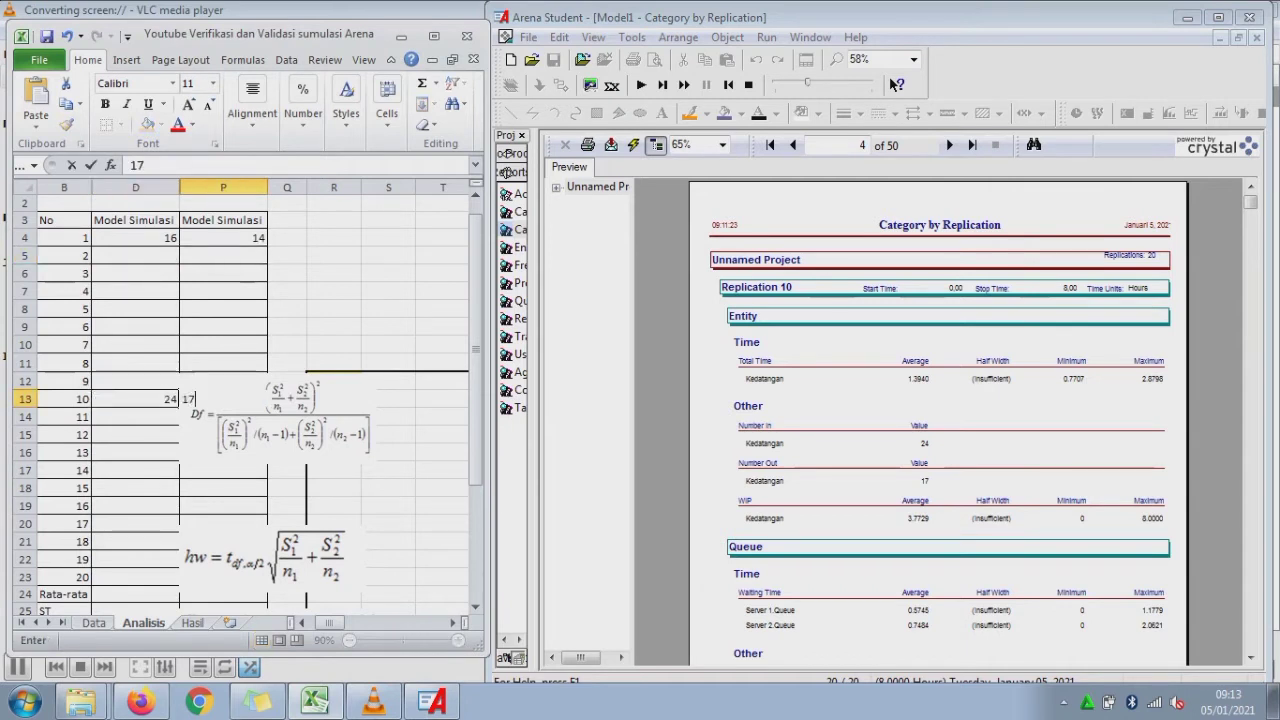
pyautogui.press('Return')
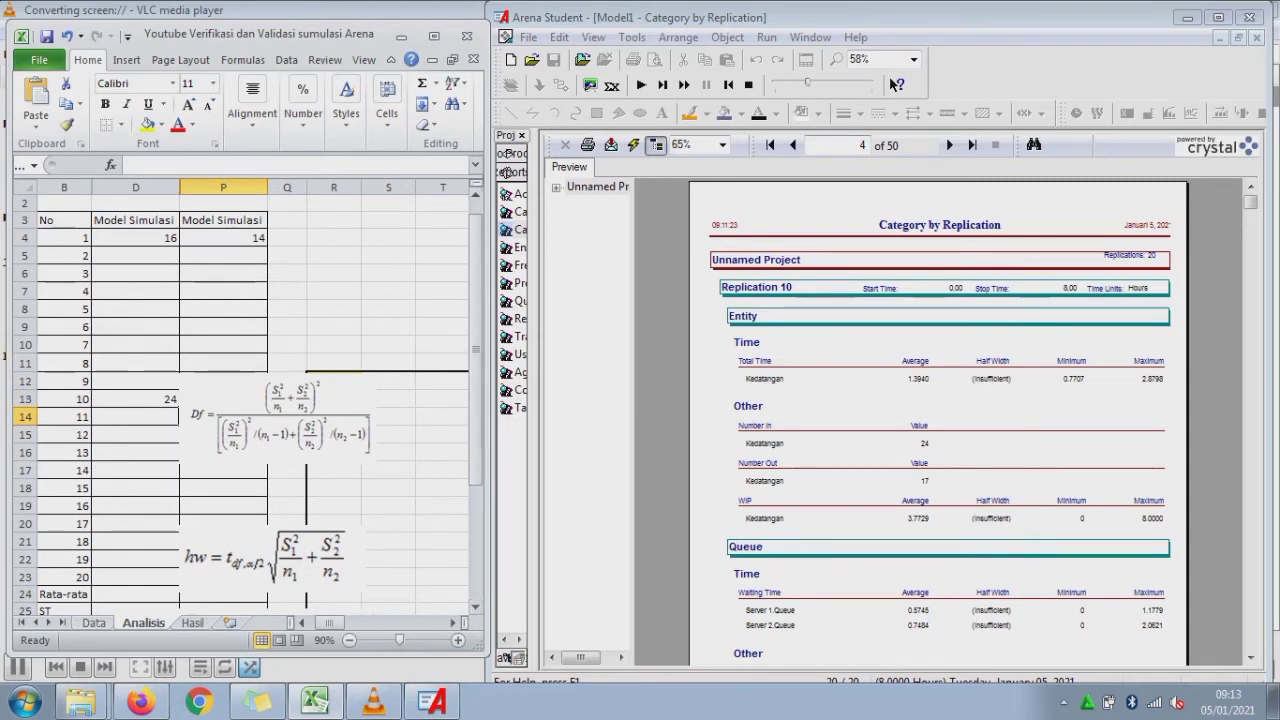
# - Go to replication 11's Entity page in the Arena report and set the report zoom to 60%
pyautogui.click(949, 145)
pyautogui.click(949, 145)
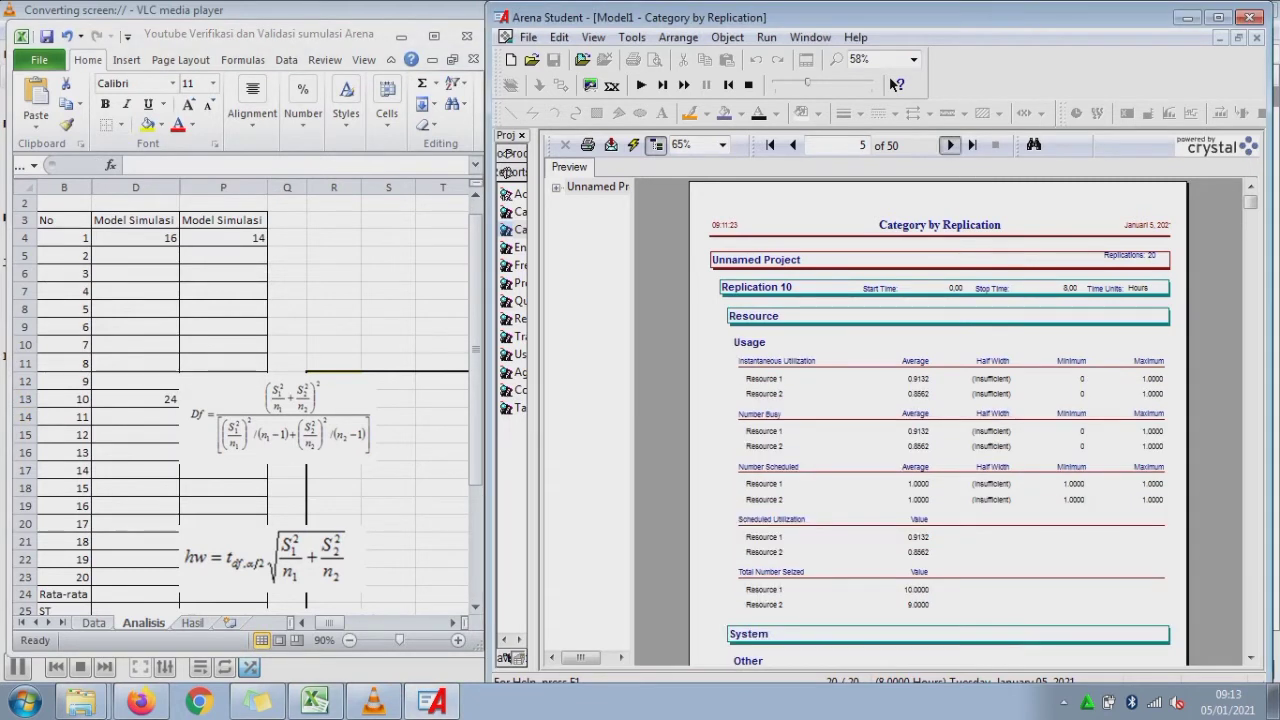
pyautogui.click(949, 145)
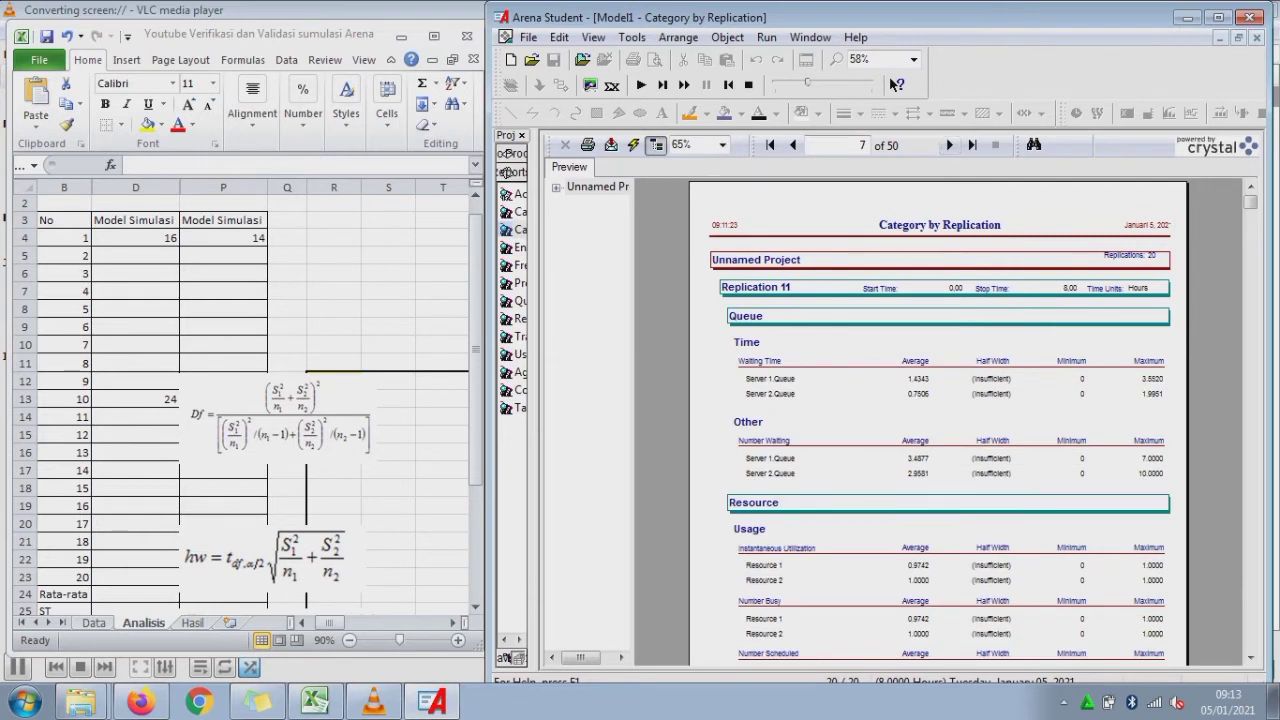
pyautogui.click(793, 145)
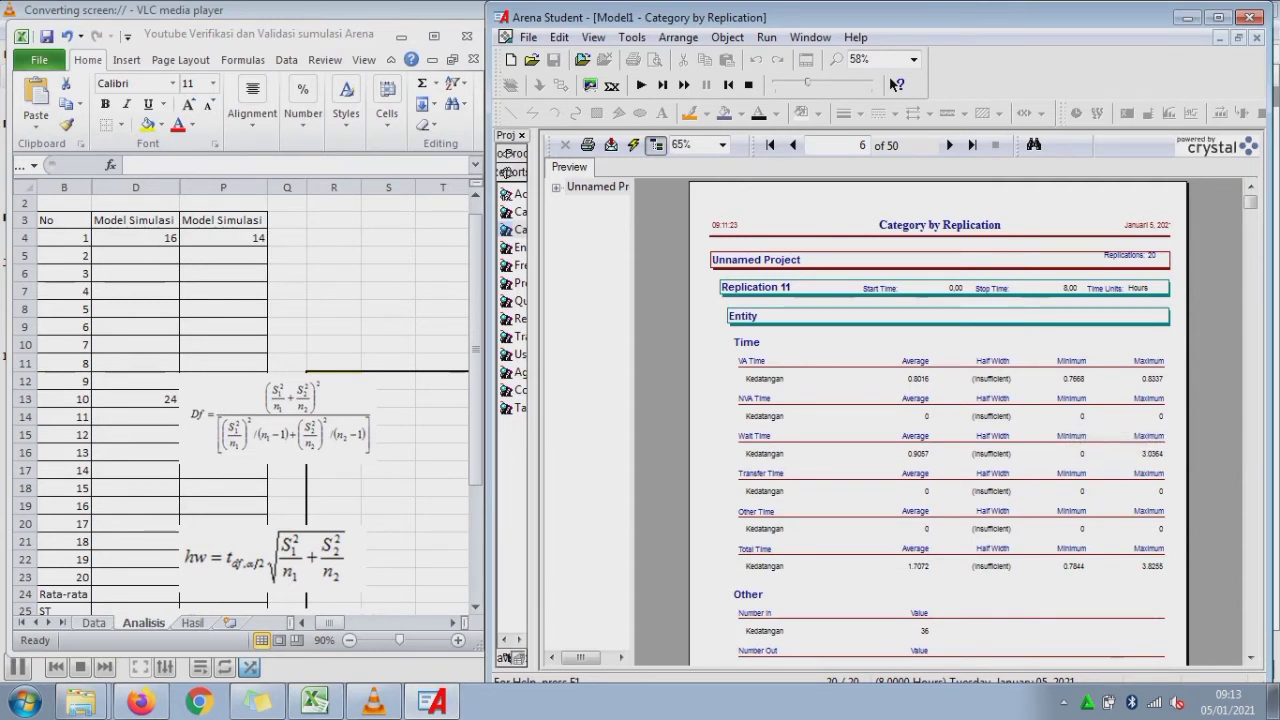
pyautogui.click(722, 145)
pyautogui.write('60')
pyautogui.press('Return')
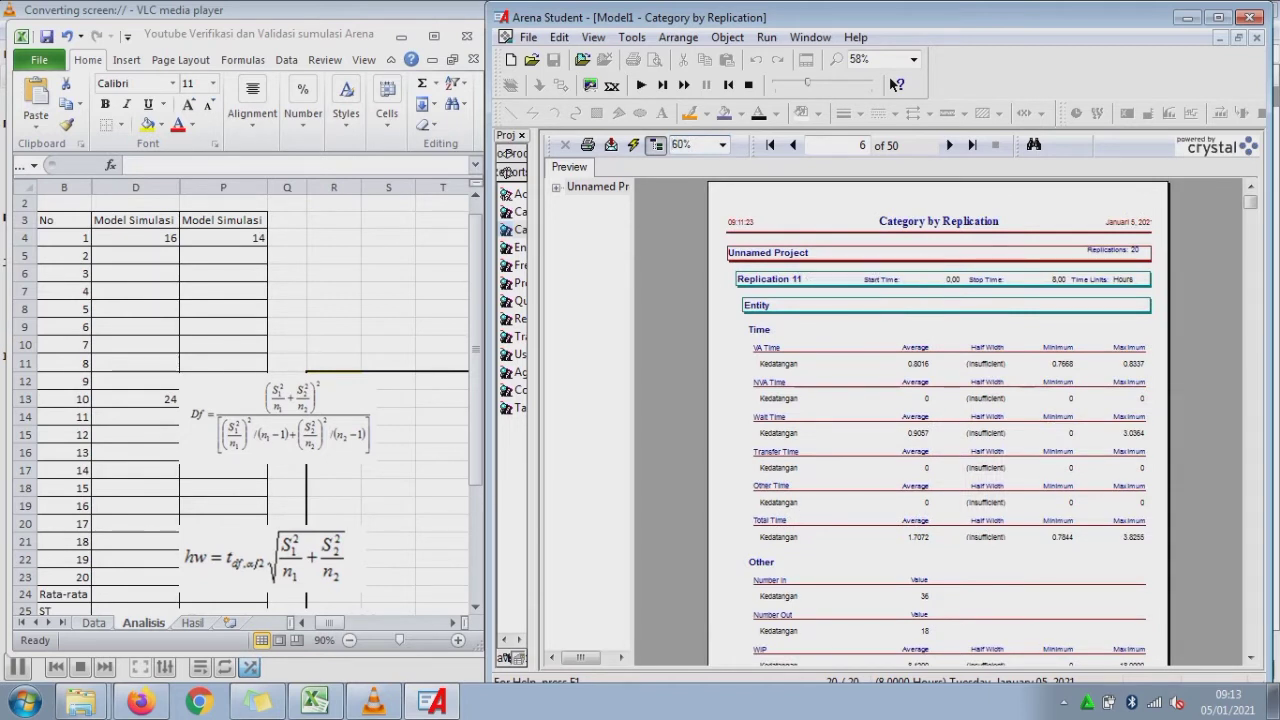
# - Switch to Excel and enter replication 11's Number In 36 in the first Model Simulasi column for No 11
pyautogui.hotkey('alt', 'Tab')
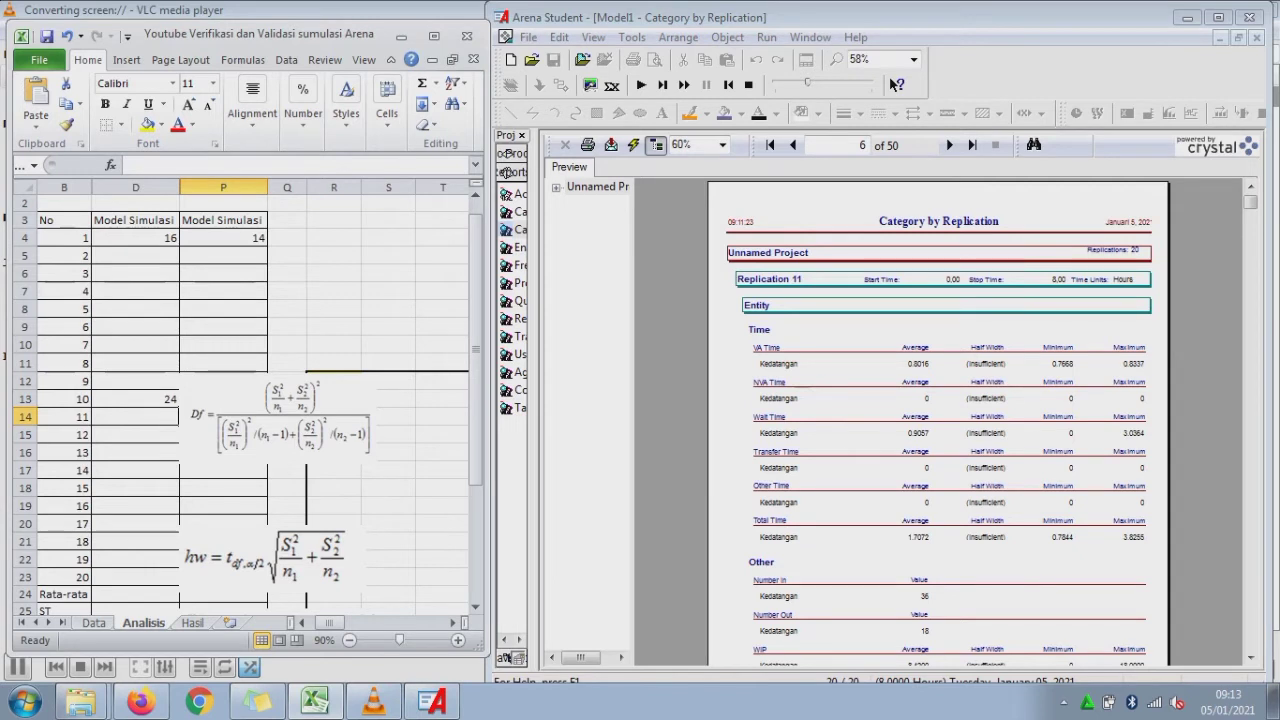
pyautogui.press('Left')
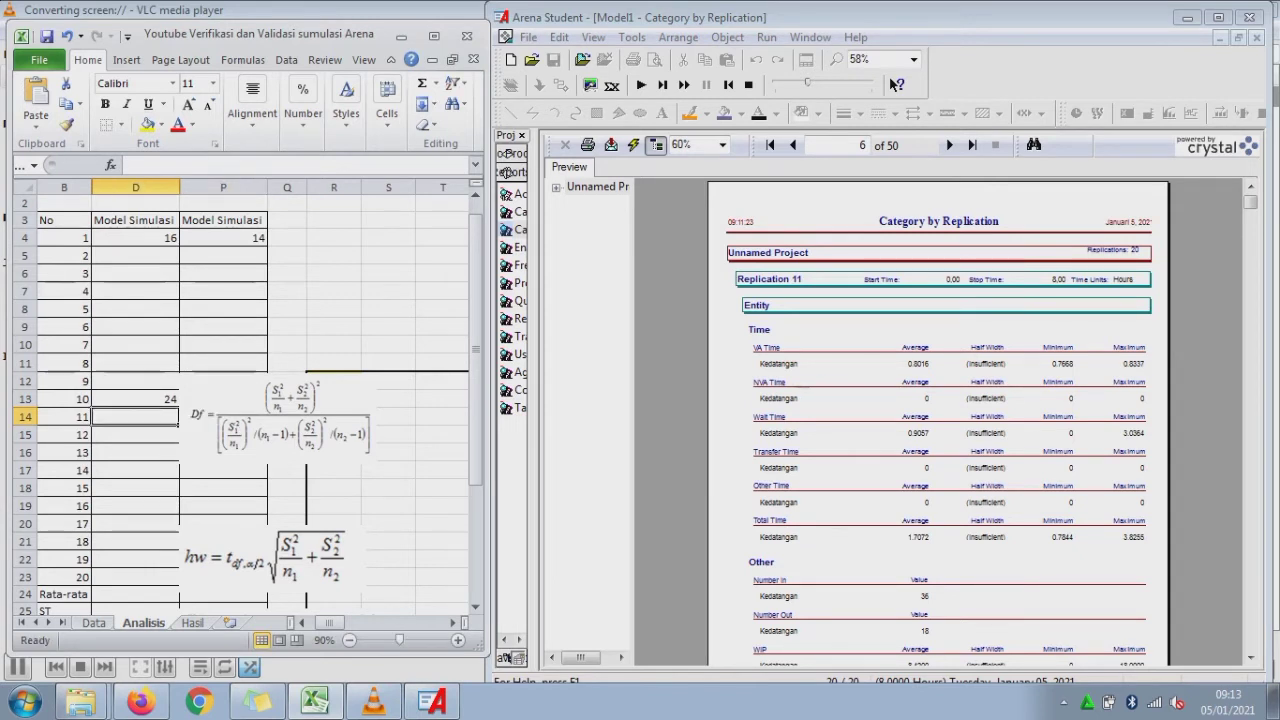
pyautogui.write('36')
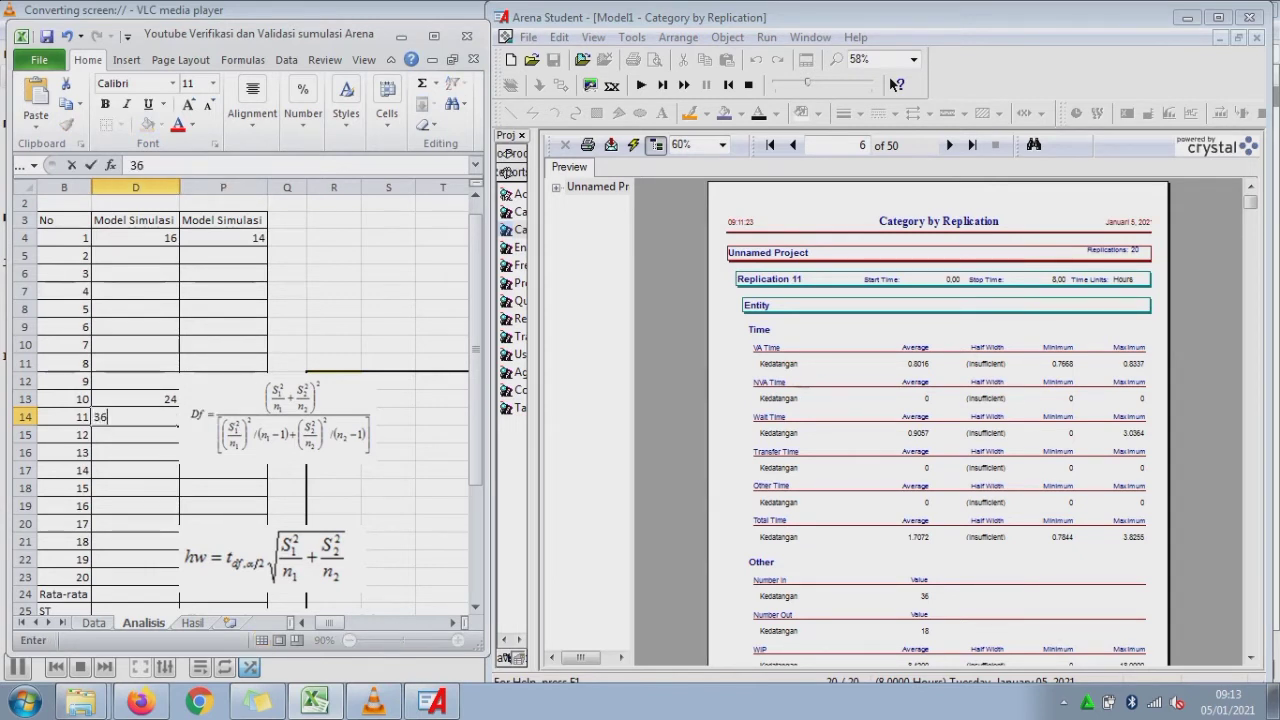
pyautogui.press('Tab')
pyautogui.press('Down')
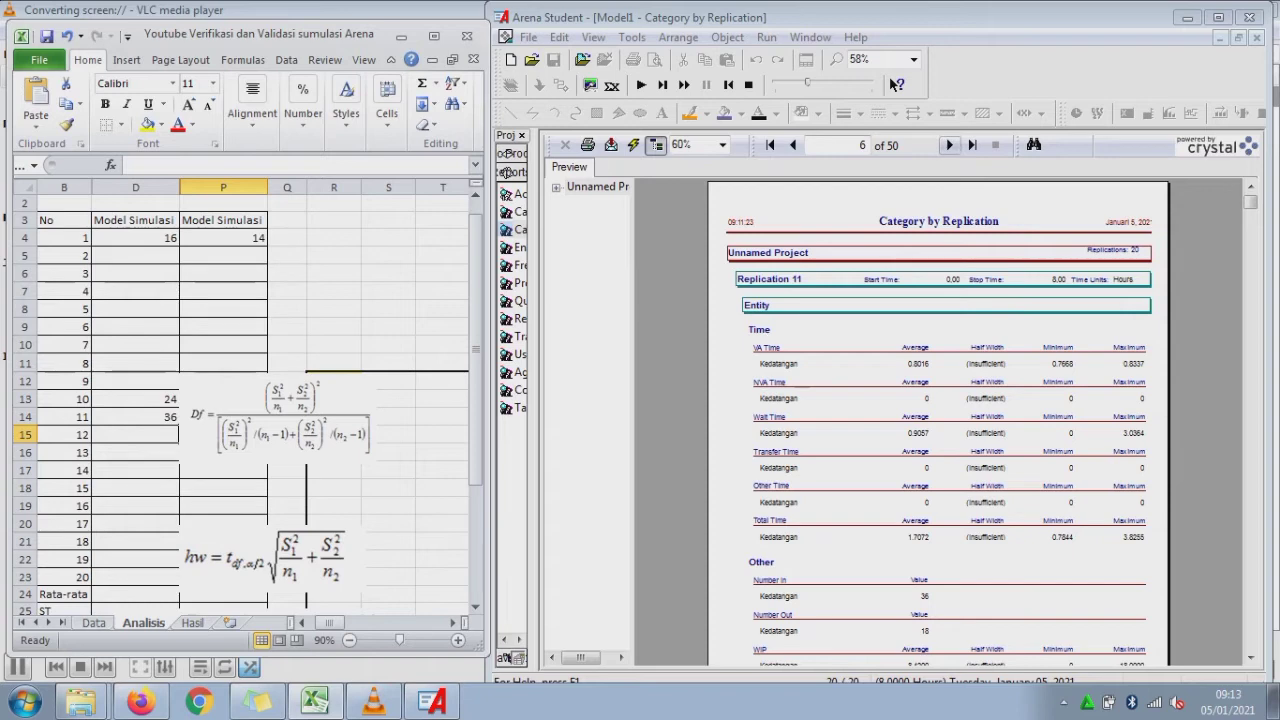
# - Advance the report to replication 12 and enter its Number In 26 and Number Out 17 in the Model Simulasi columns for No 12
pyautogui.click(949, 145)
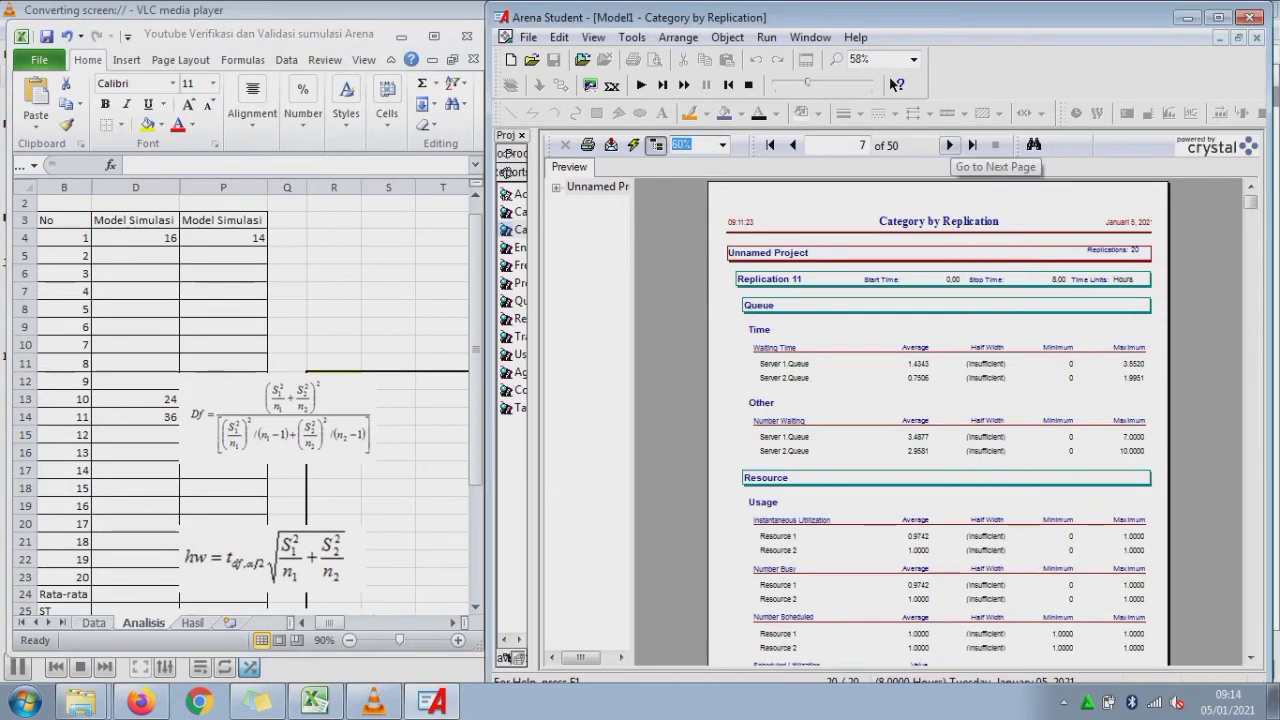
pyautogui.click(949, 145)
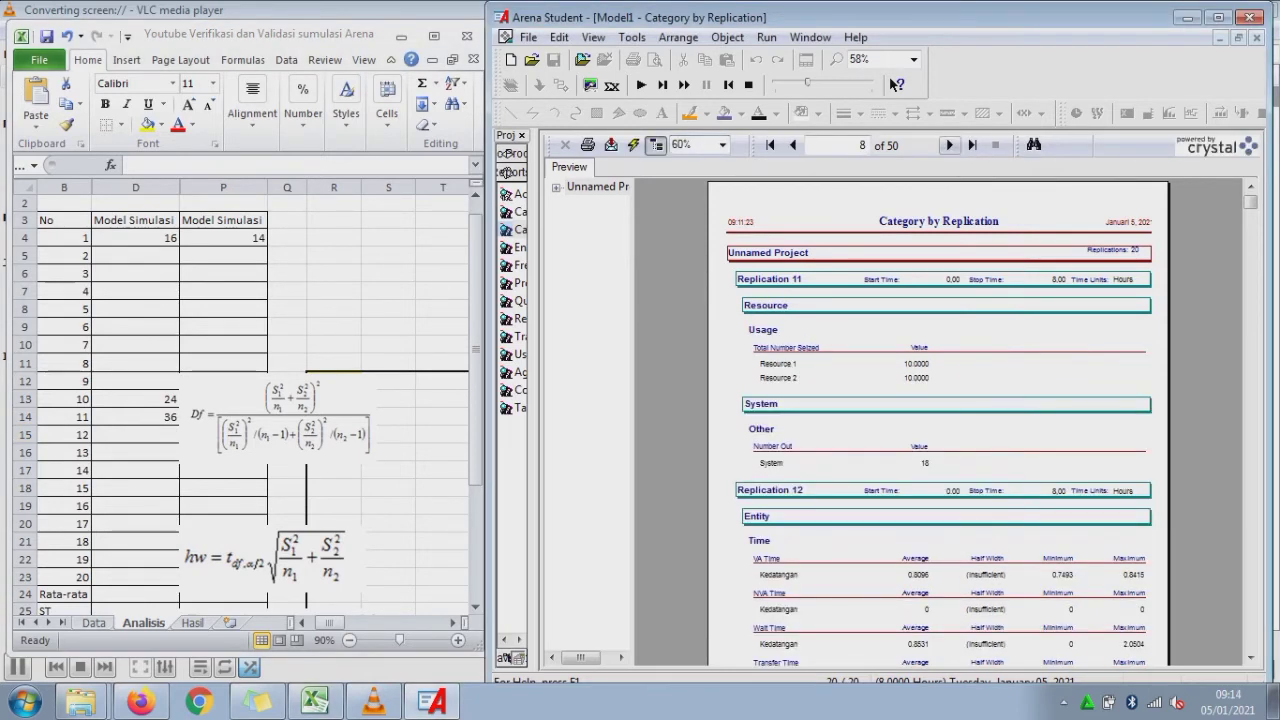
pyautogui.click(949, 145)
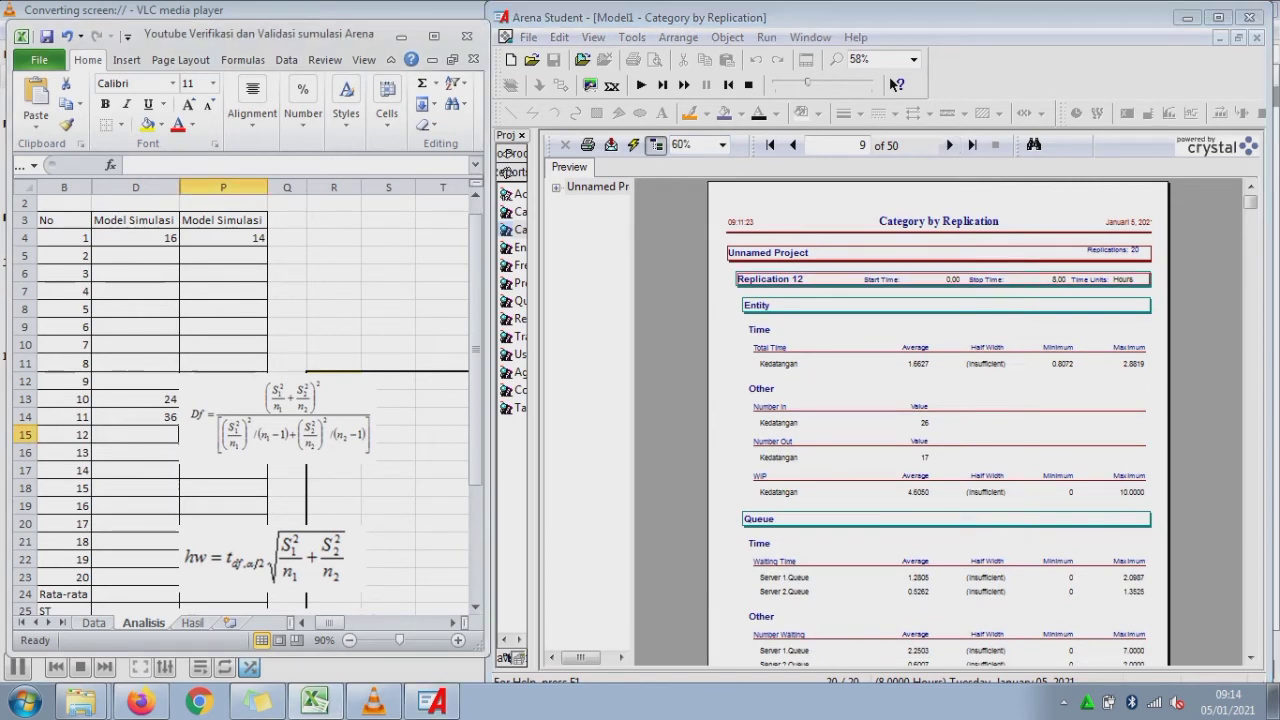
pyautogui.write('26')
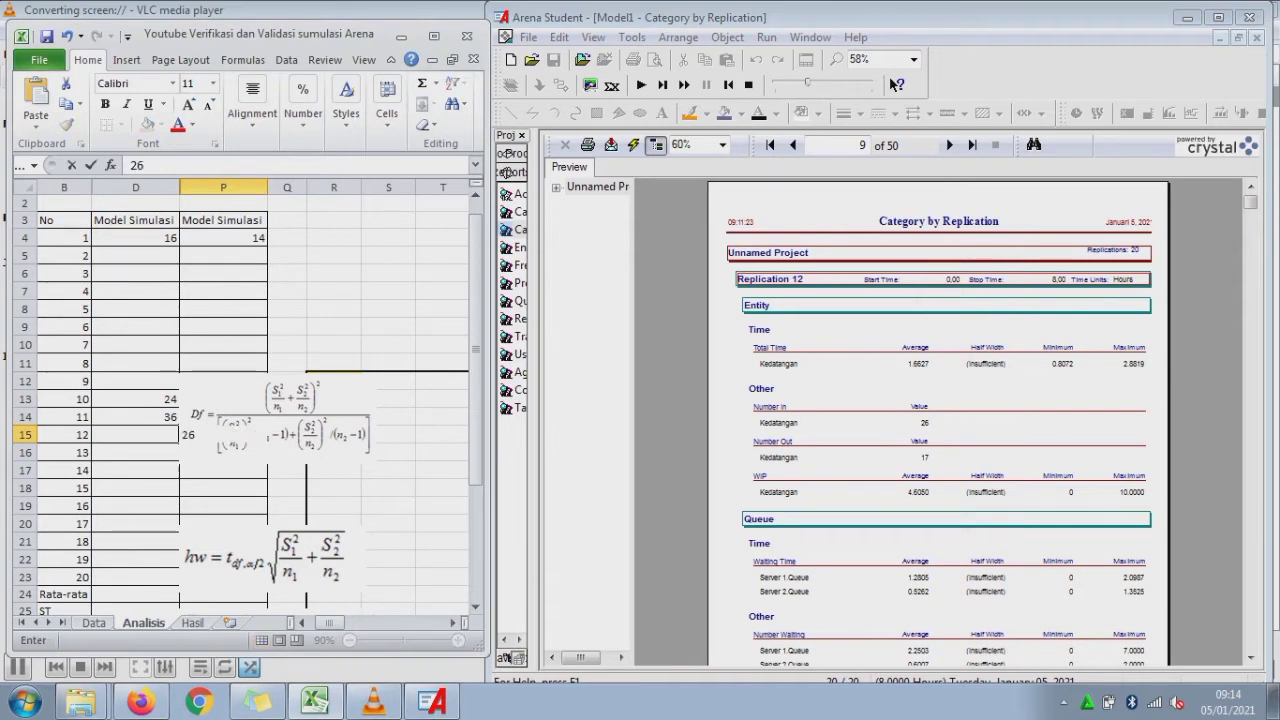
pyautogui.press('Left')
pyautogui.write('26')
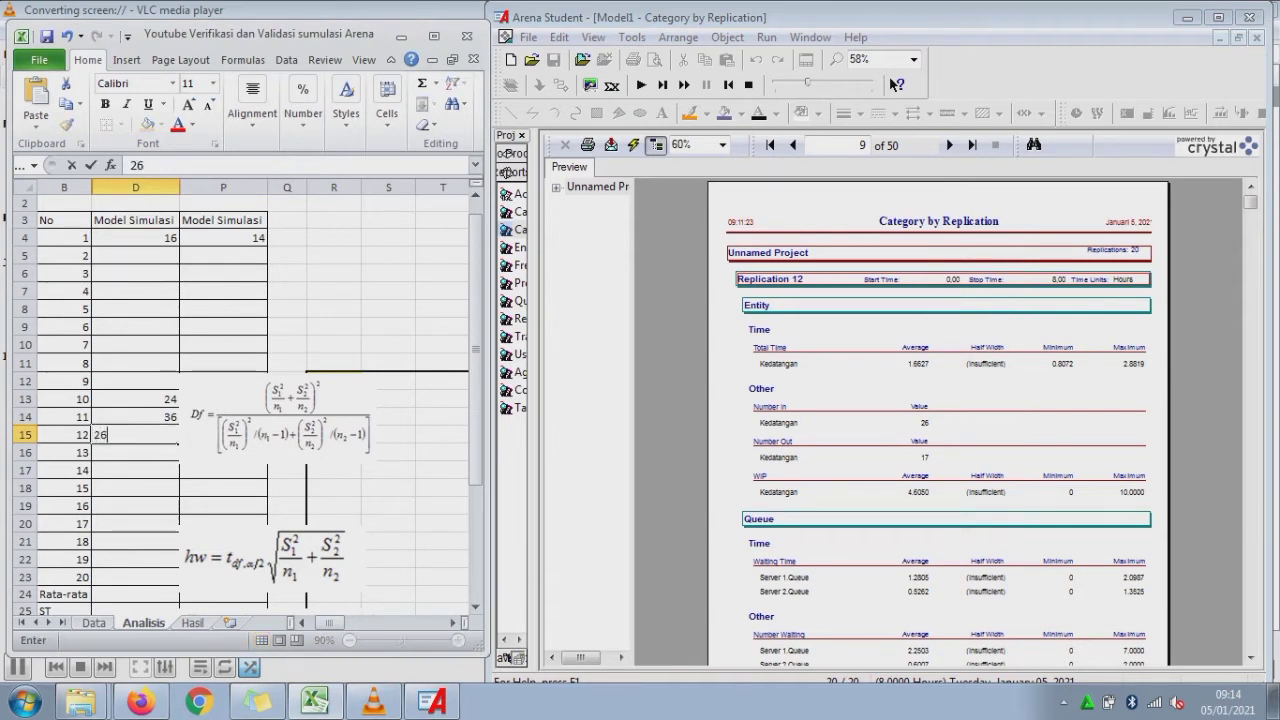
pyautogui.press('Right')
pyautogui.write('17')
pyautogui.press('Return')
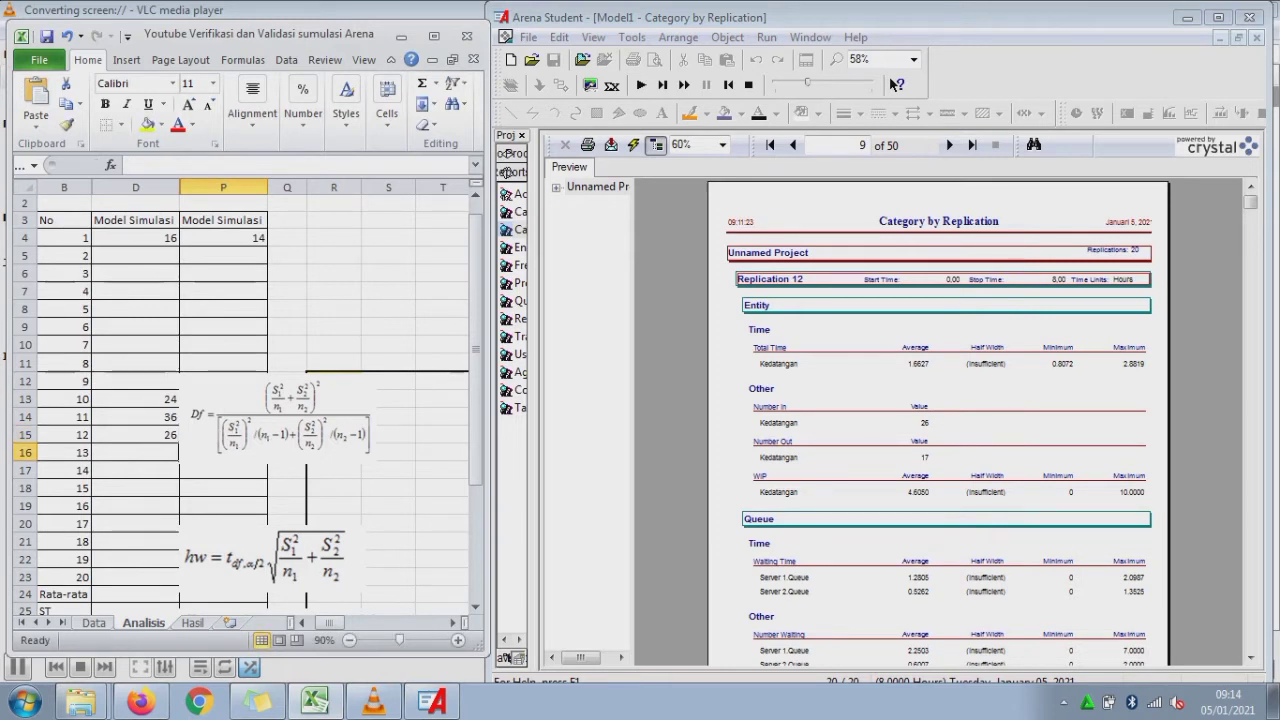
# - Advance the report to replication 13 and enter its Number In 20 in the first Model Simulasi column for No 13
pyautogui.press('pagedown')
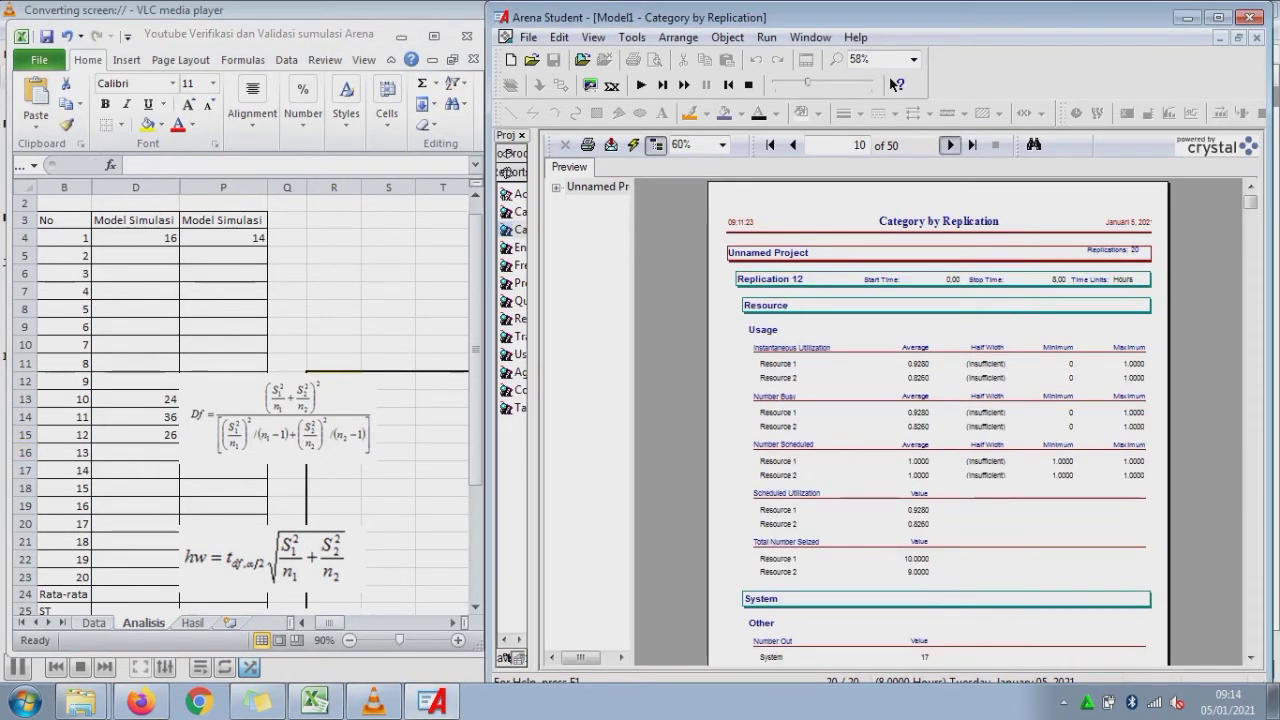
pyautogui.press('pagedown')
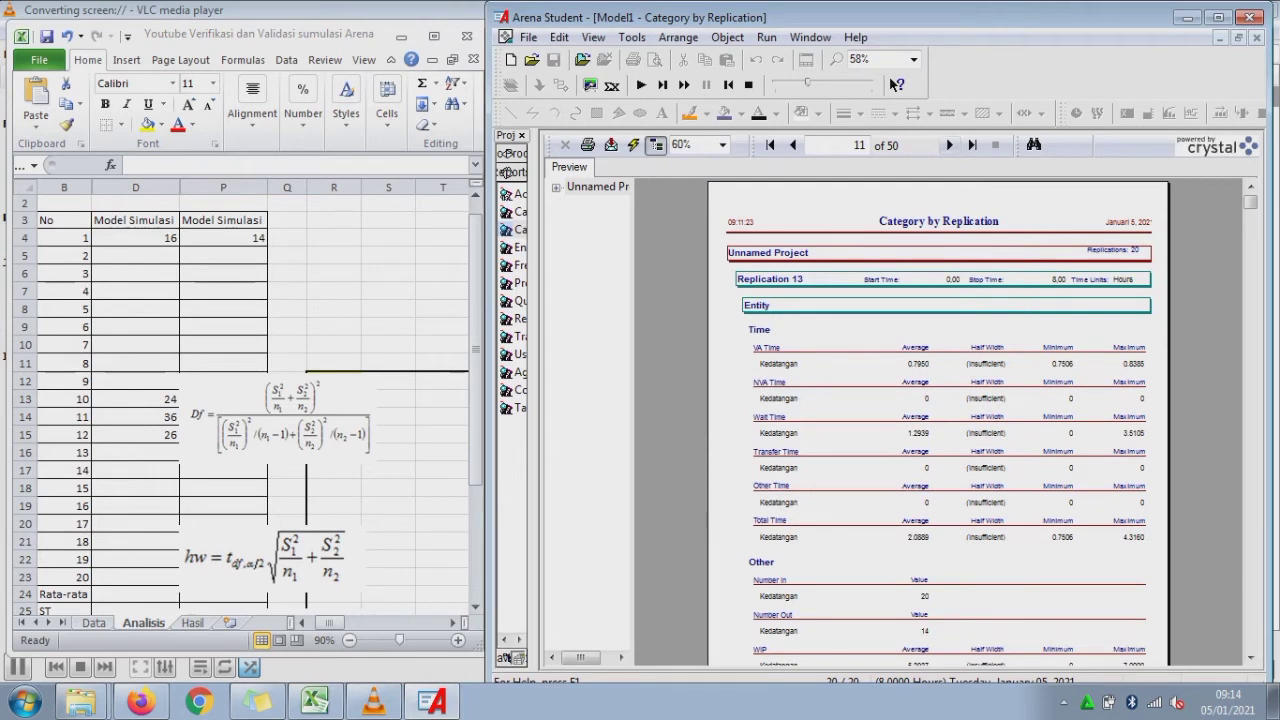
pyautogui.write('2')
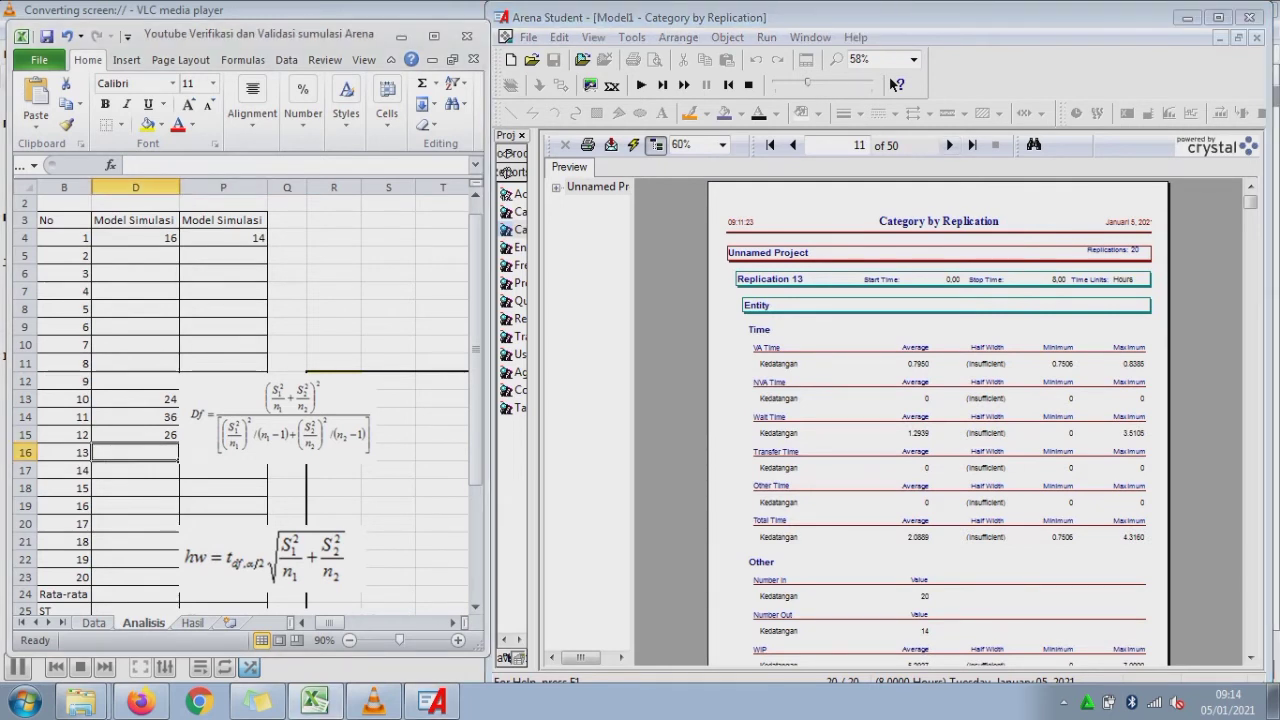
pyautogui.write('0')
pyautogui.press('Tab')
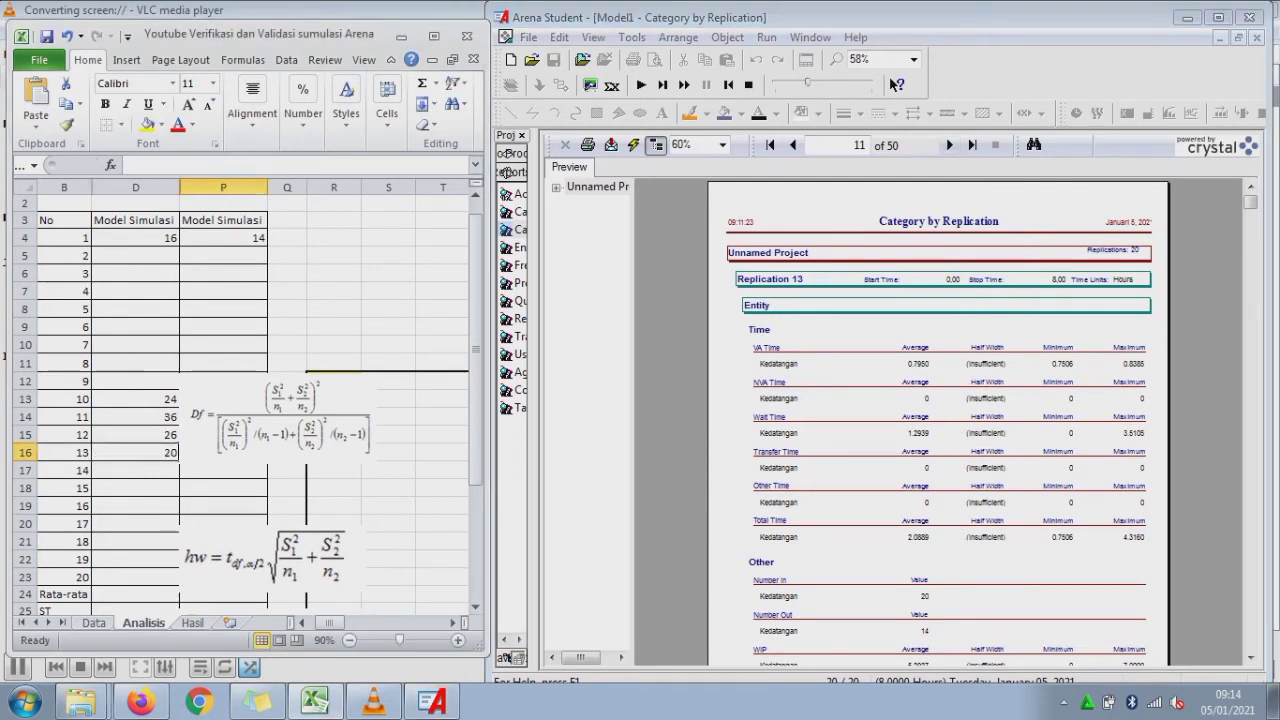
pyautogui.press('Down')
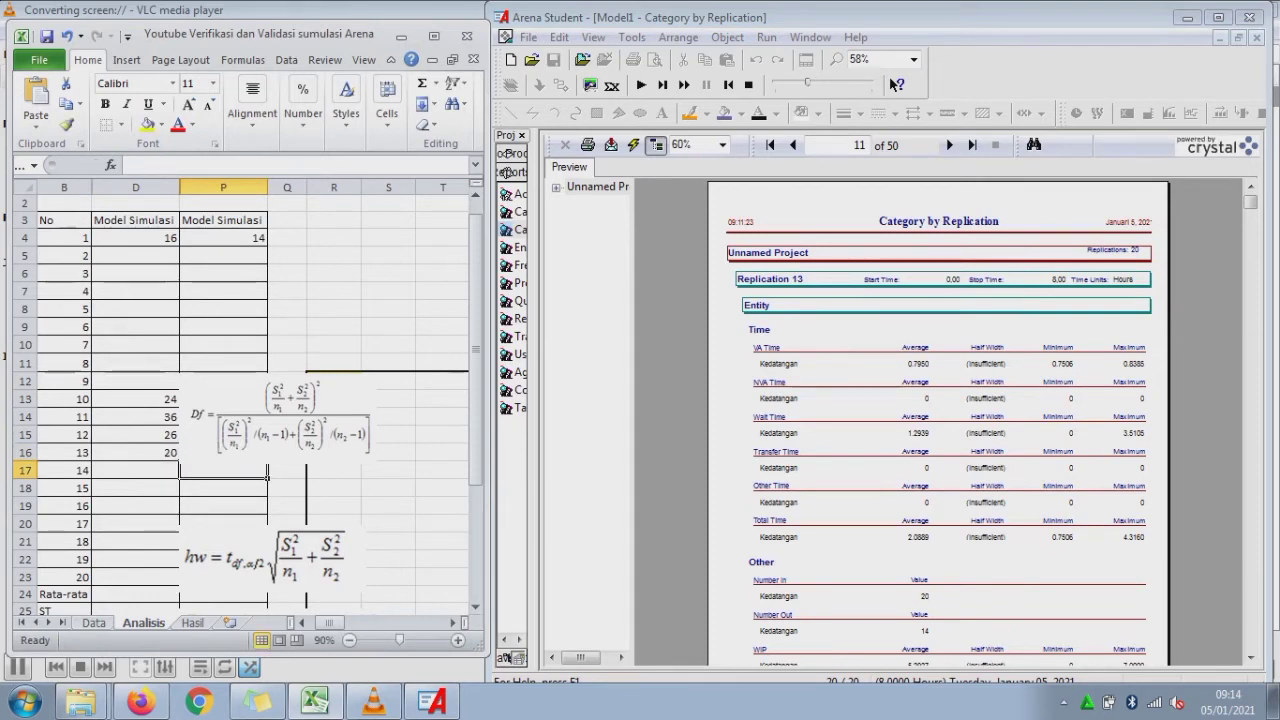
# - Advance the report to replication 14 and enter its Number In 32 and Number Out 19 in the Model Simulasi columns for No 14
pyautogui.click(950, 145)
pyautogui.click(950, 145)
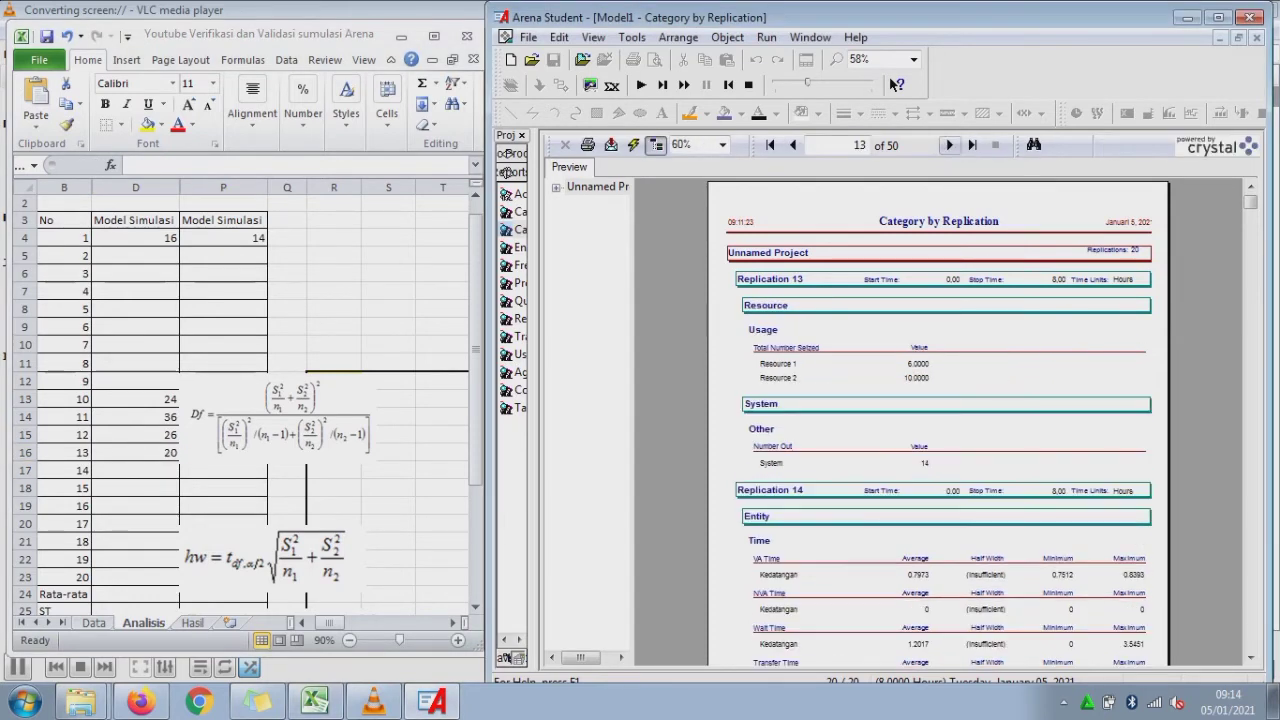
pyautogui.click(950, 145)
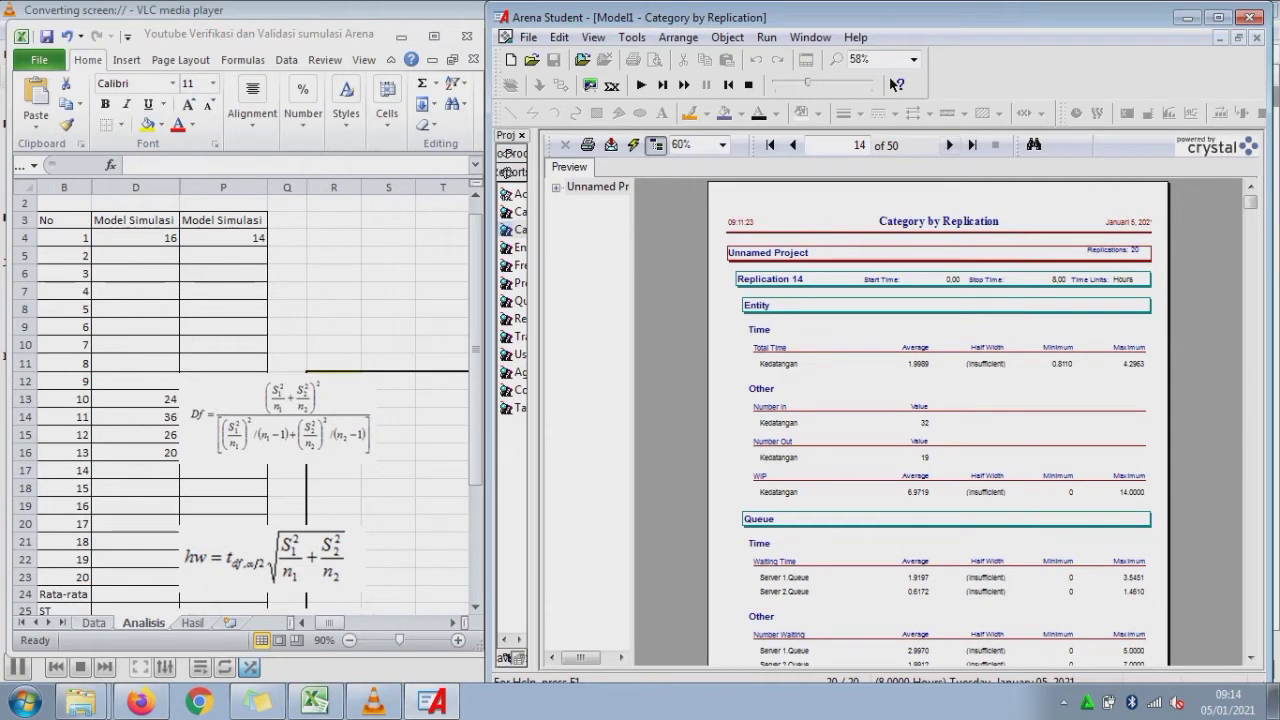
pyautogui.click(223, 471)
pyautogui.click(136, 471)
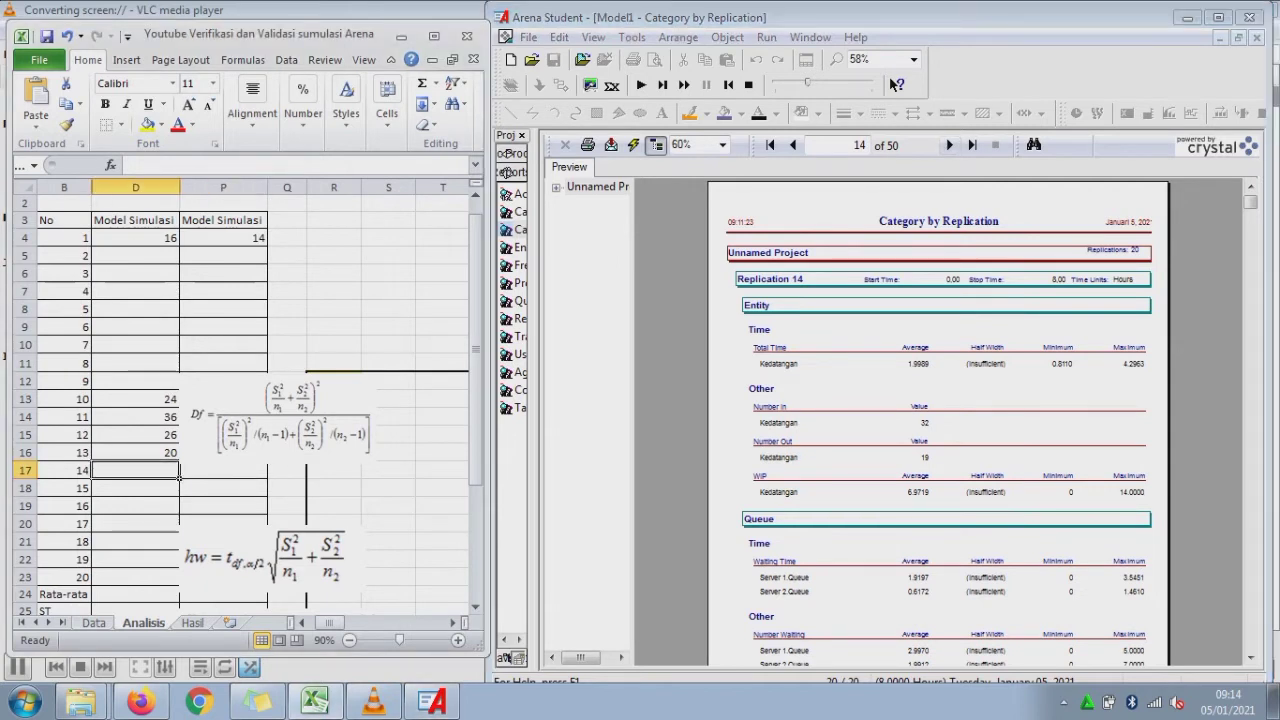
pyautogui.write('32')
pyautogui.press('Tab')
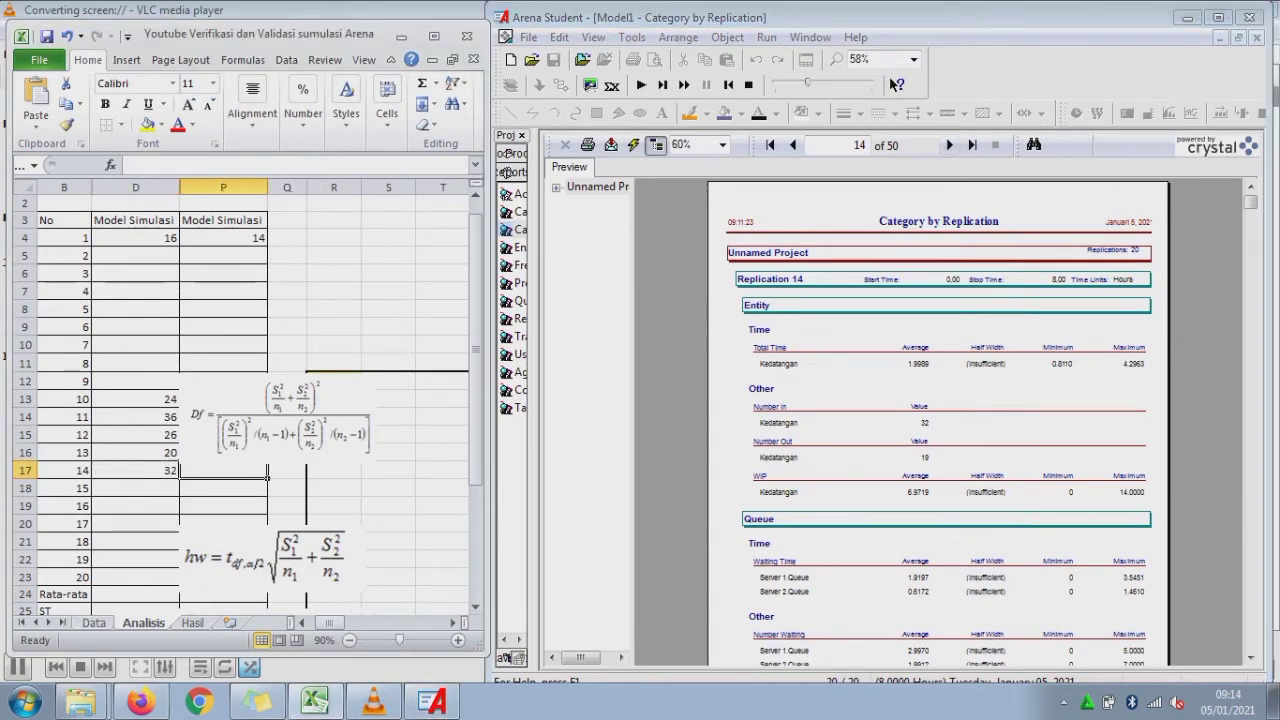
pyautogui.write('19')
pyautogui.press('Return')
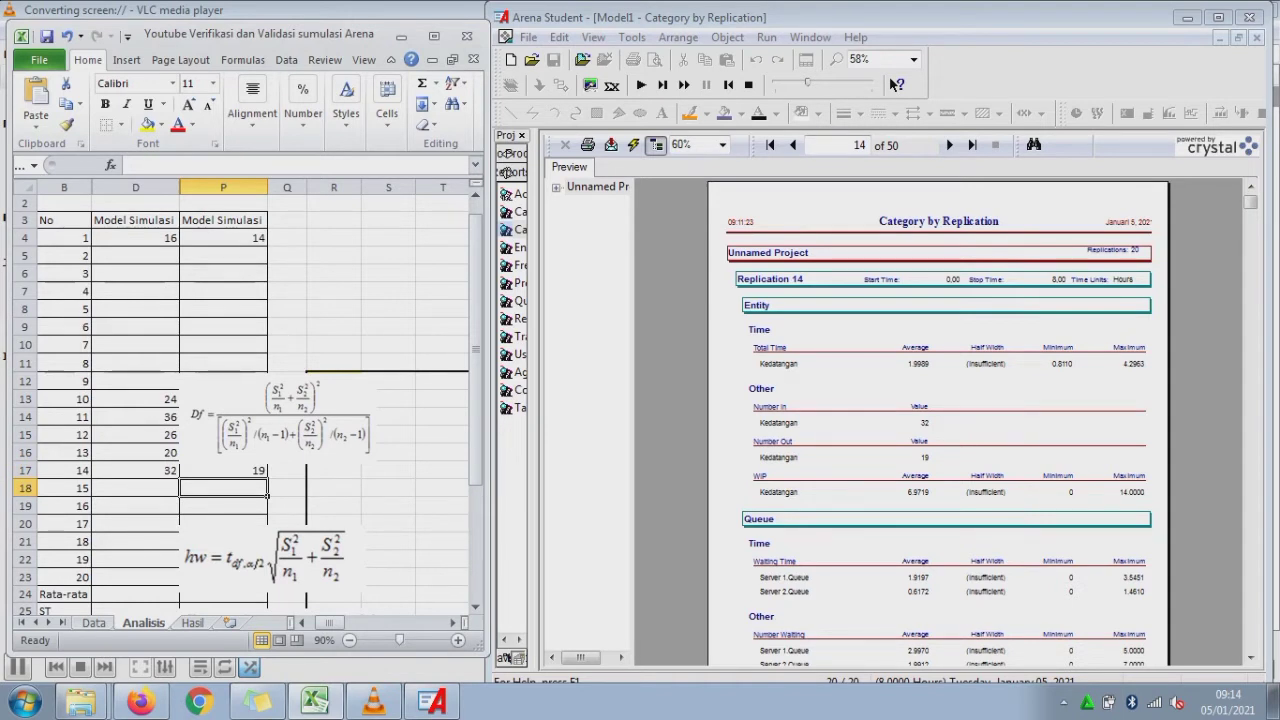
# - Advance the report to replication 15 and enter its Number In 23 and Number Out 18 in the Model Simulasi columns for No 15
pyautogui.click(949, 145)
pyautogui.click(949, 145)
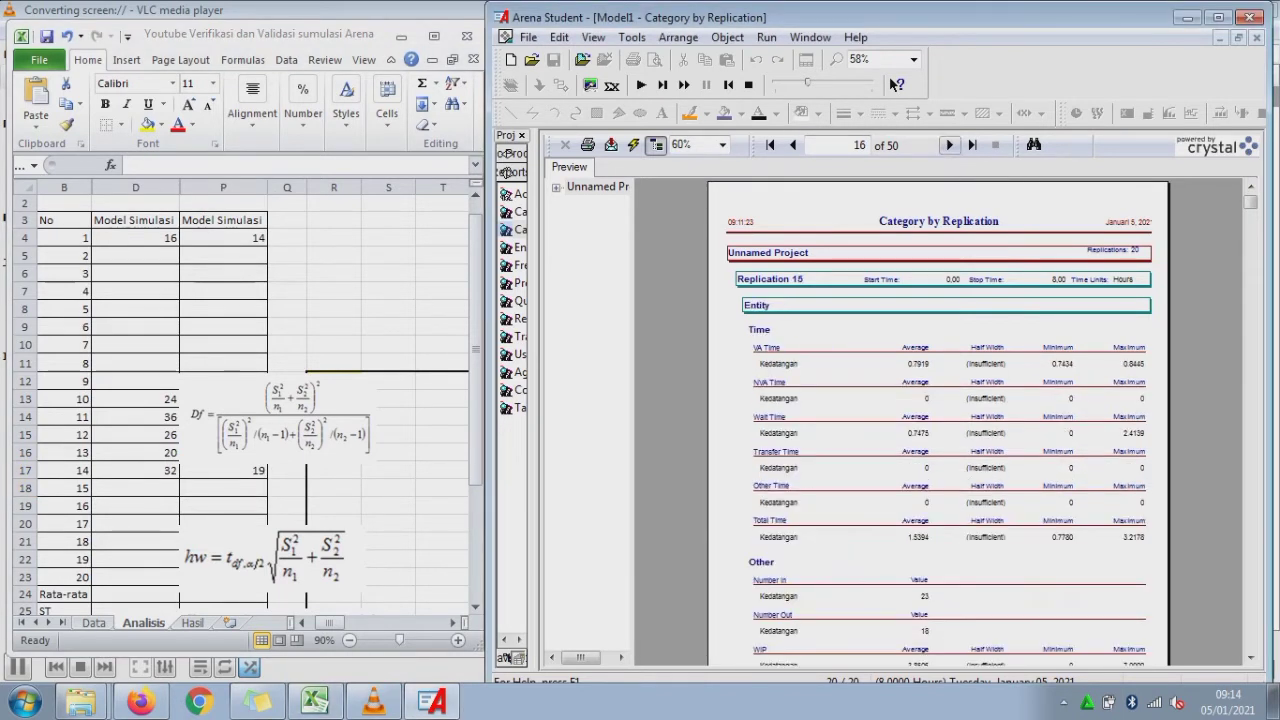
pyautogui.click(223, 488)
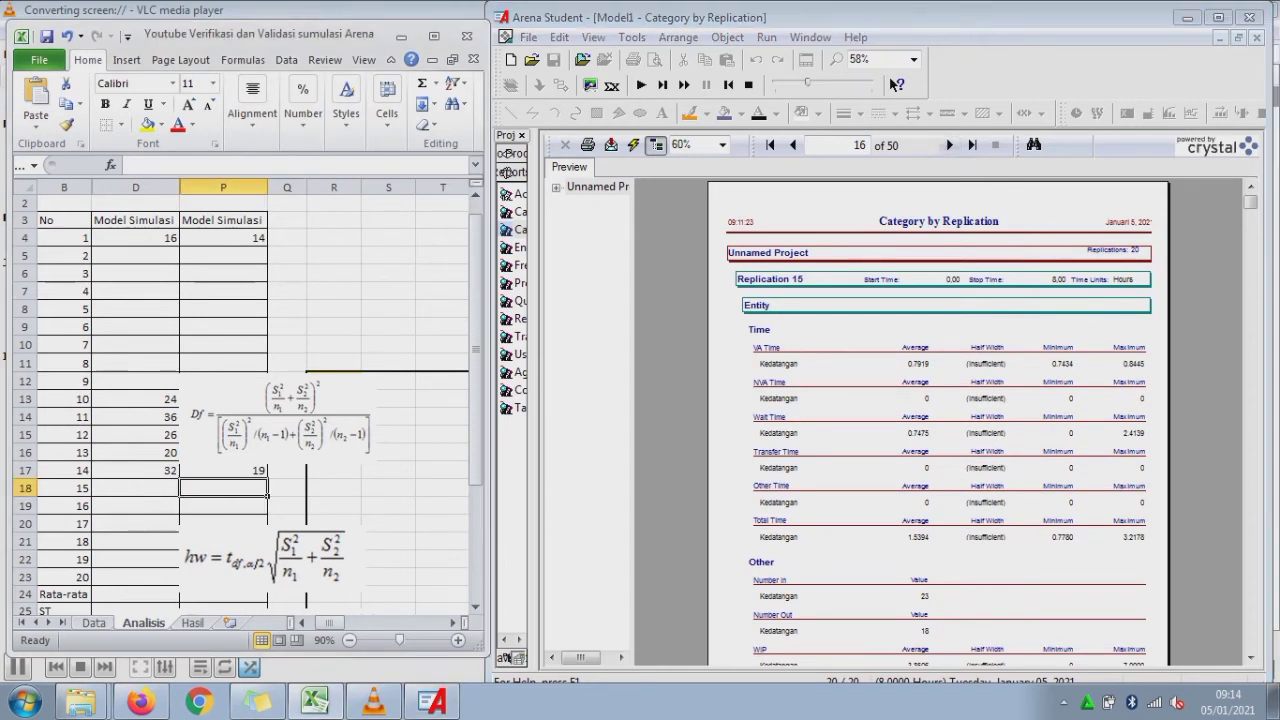
pyautogui.press('Left')
pyautogui.write('23')
pyautogui.press('Right')
pyautogui.write('18')
pyautogui.press('Return')
pyautogui.press('Left')
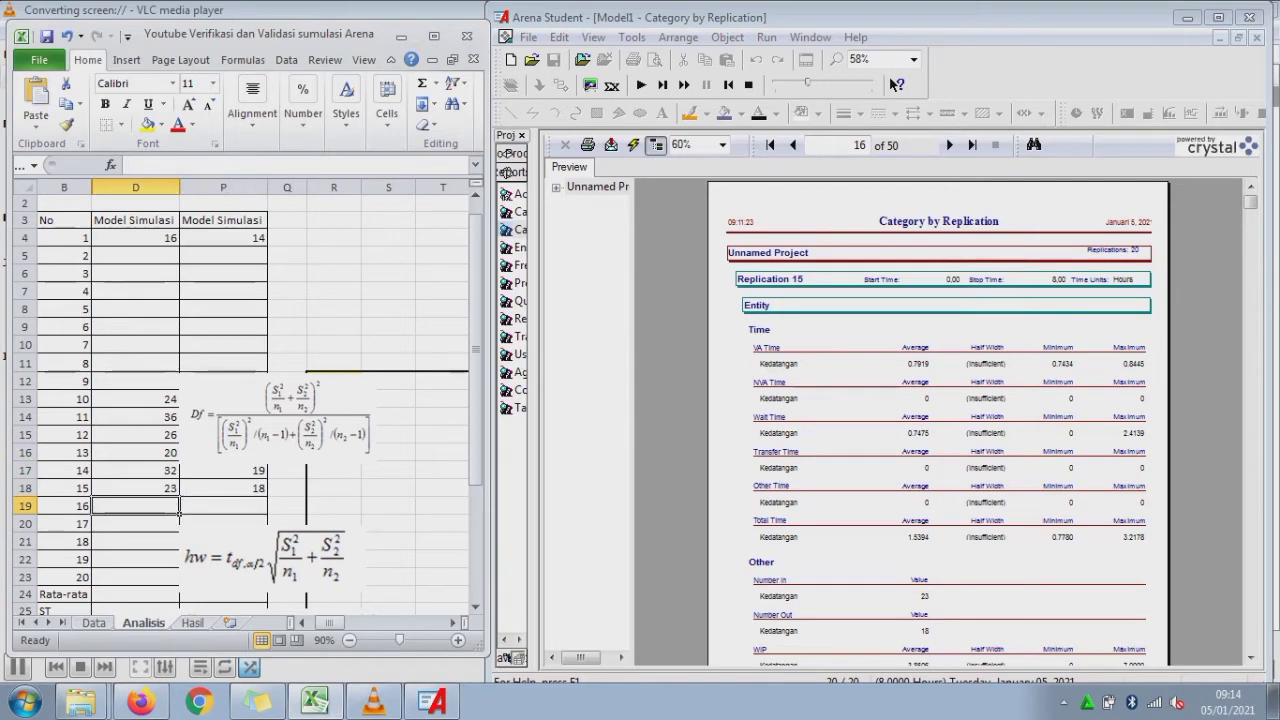
# - Advance the report to replication 16 and enter its Number In 18 and Number Out 15 in the Model Simulasi columns for No 16
pyautogui.click(949, 145)
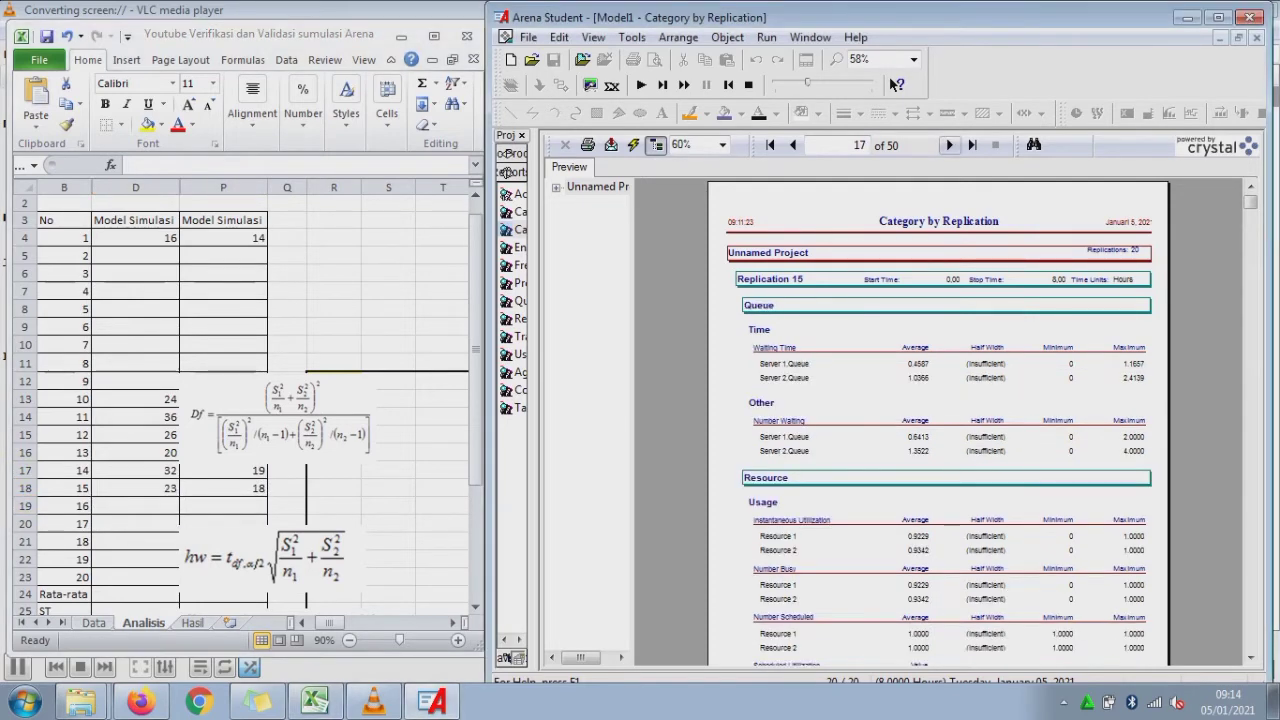
pyautogui.click(949, 145)
pyautogui.click(949, 145)
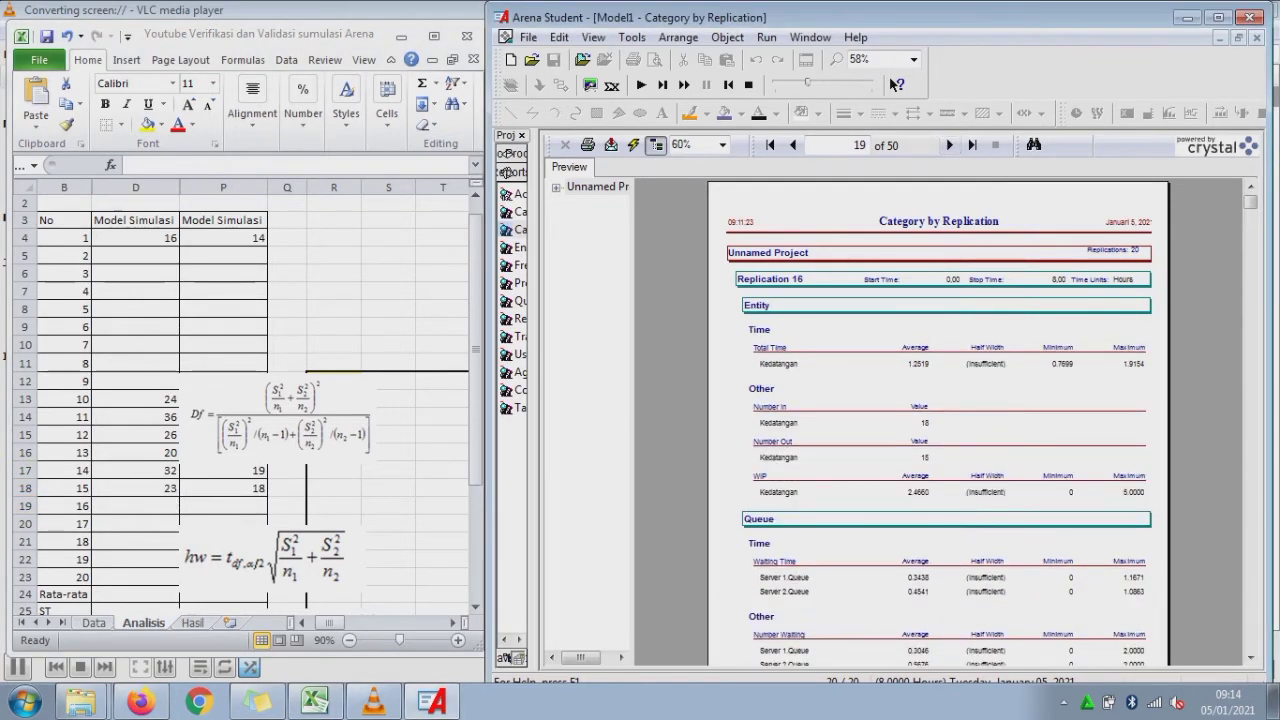
pyautogui.click(838, 279)
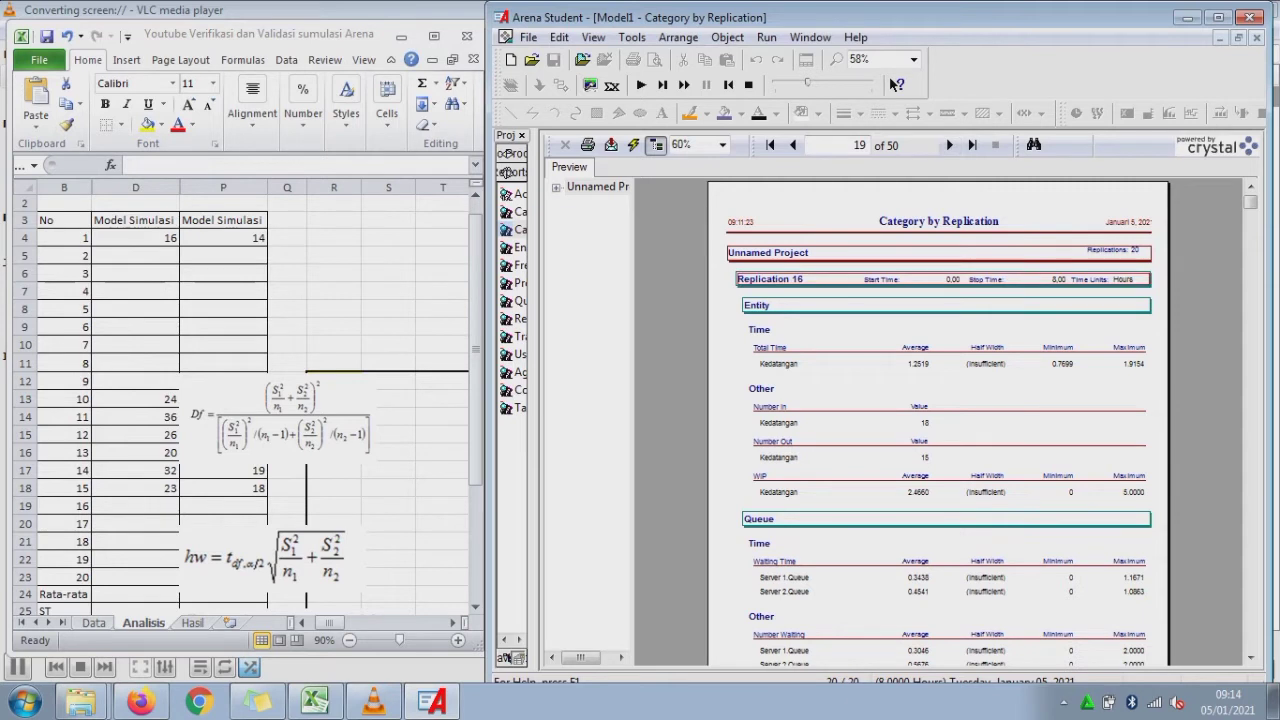
pyautogui.hotkey('alt', 'Tab')
pyautogui.write('18')
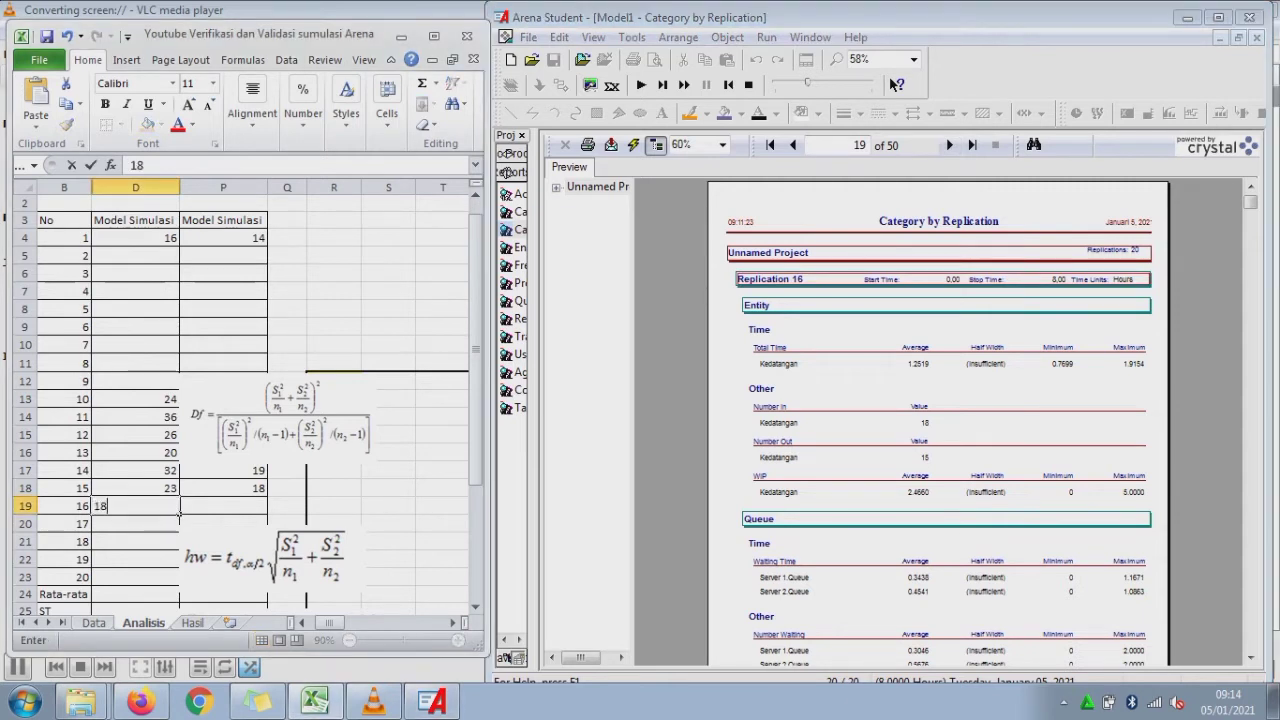
pyautogui.press('Tab')
pyautogui.write('15')
pyautogui.press('Return')
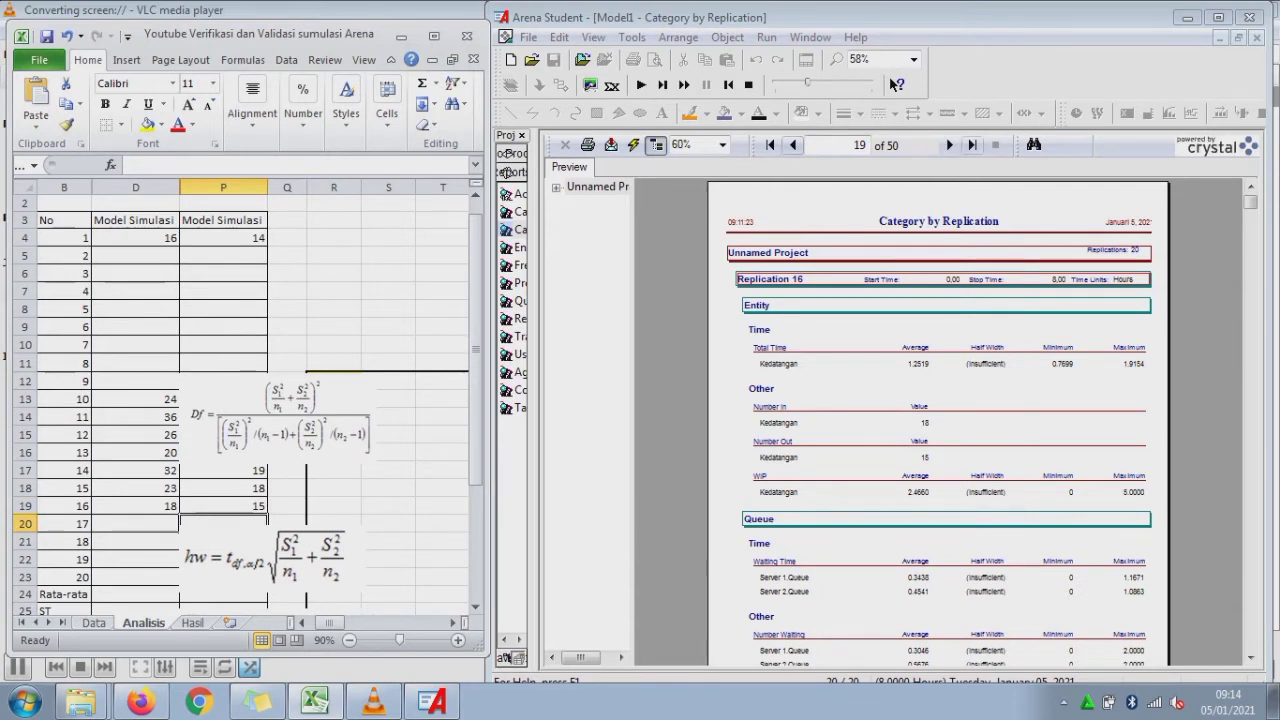
# - Advance the report to replication 17 and enter its Number In 21 and Number Out 14 in the Model Simulasi columns for No 17
pyautogui.click(950, 145)
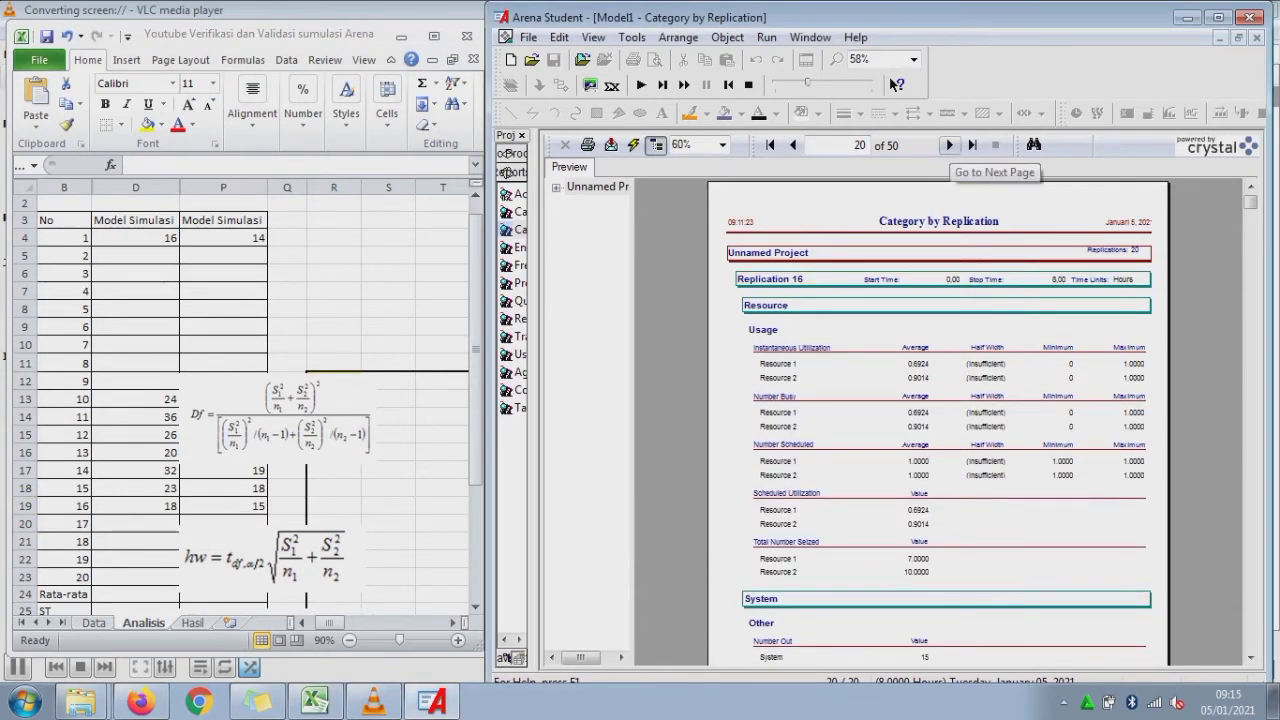
pyautogui.click(950, 145)
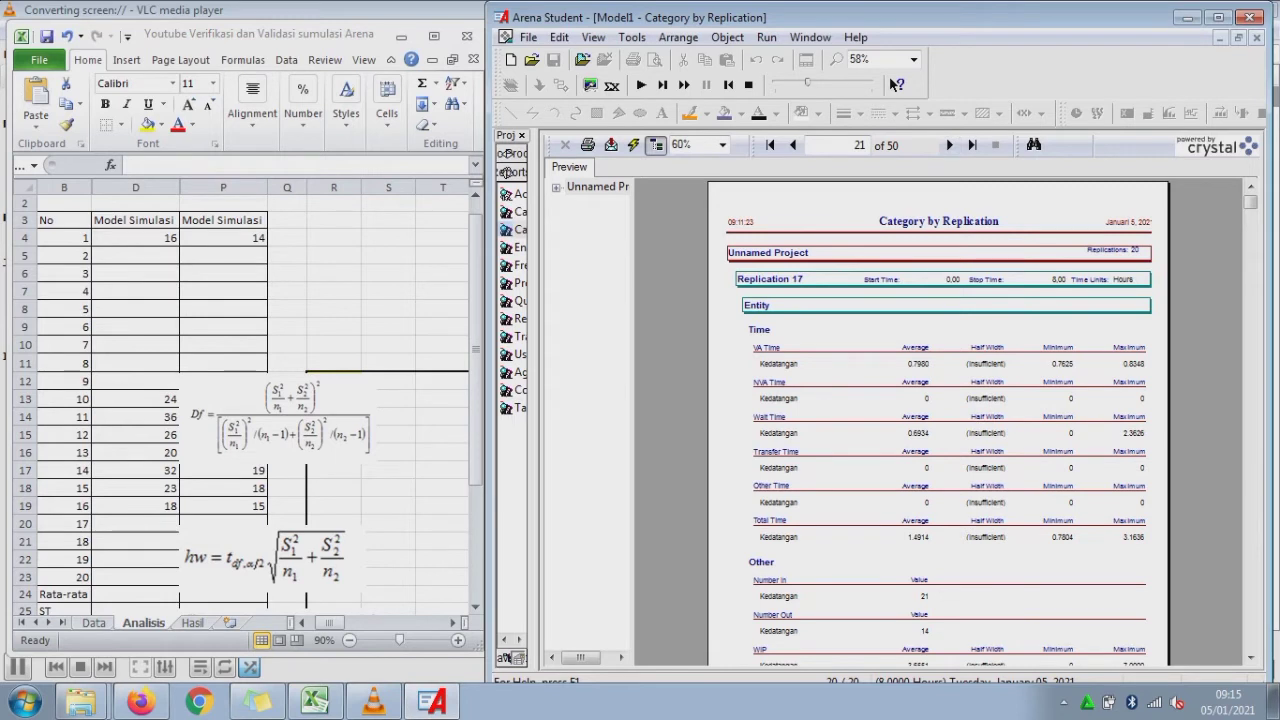
pyautogui.click(135, 524)
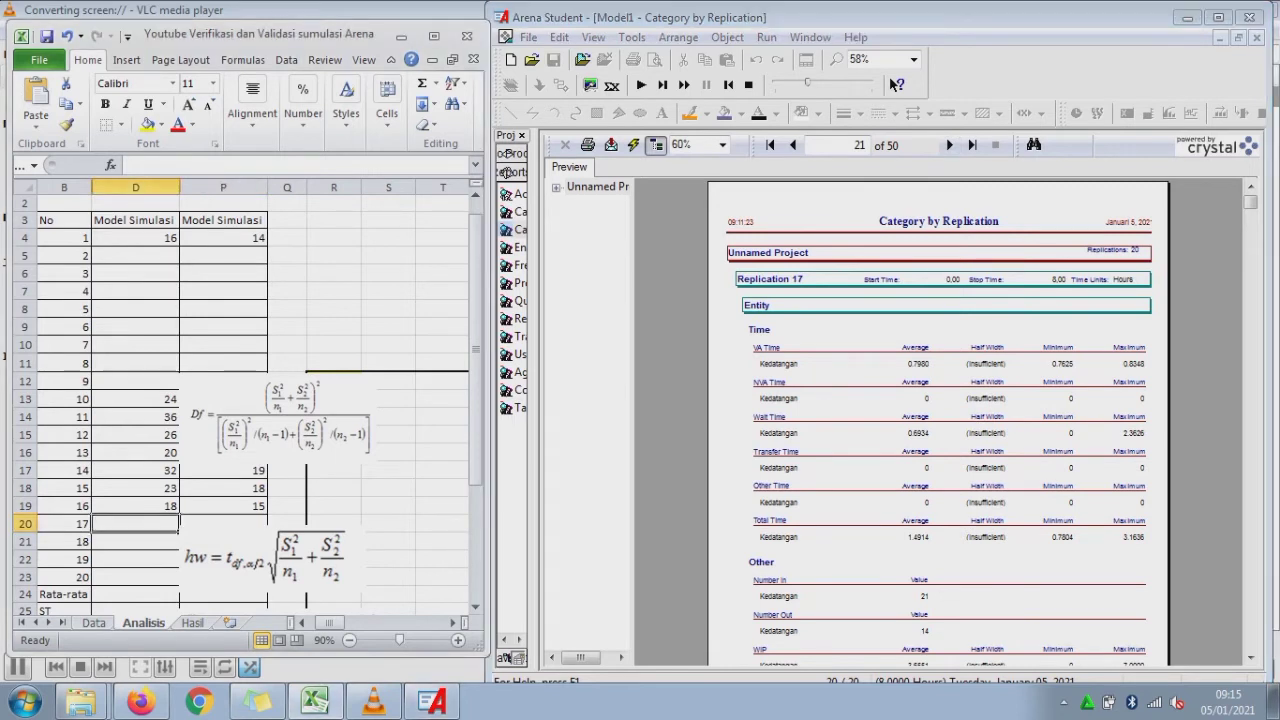
pyautogui.write('21')
pyautogui.press('Tab')
pyautogui.write('14')
pyautogui.press('Tab')
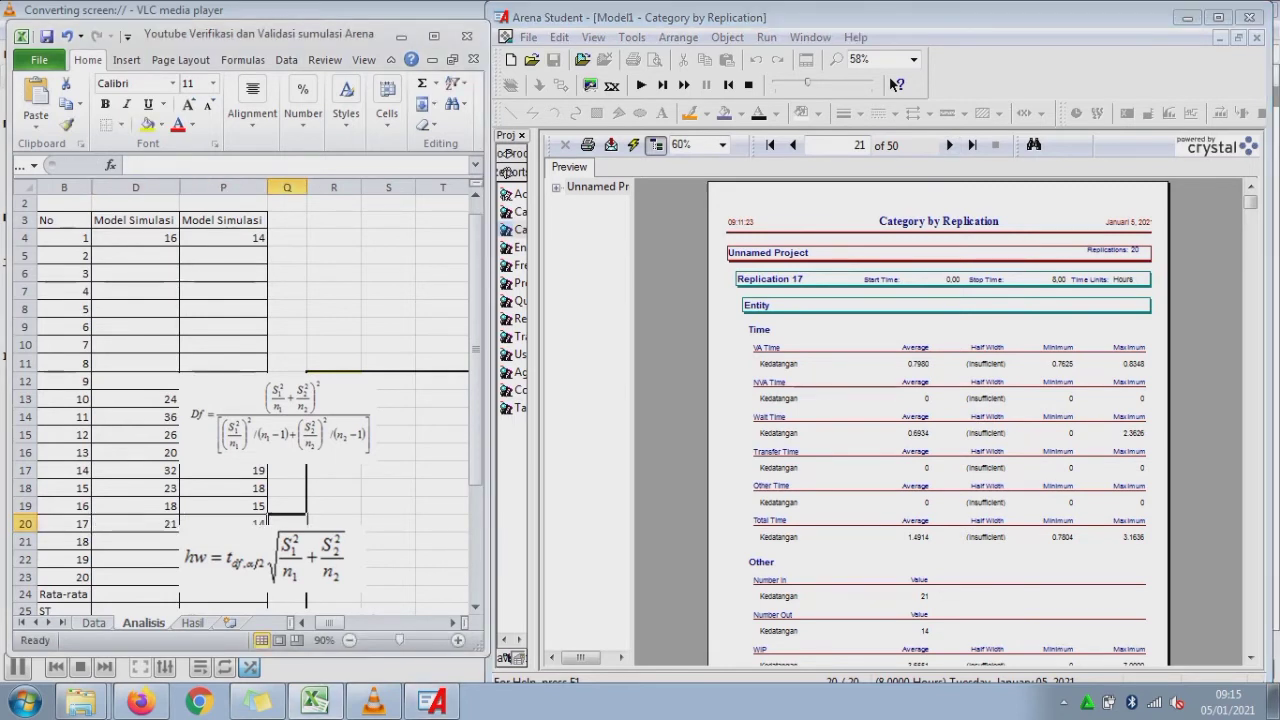
pyautogui.press('Return')
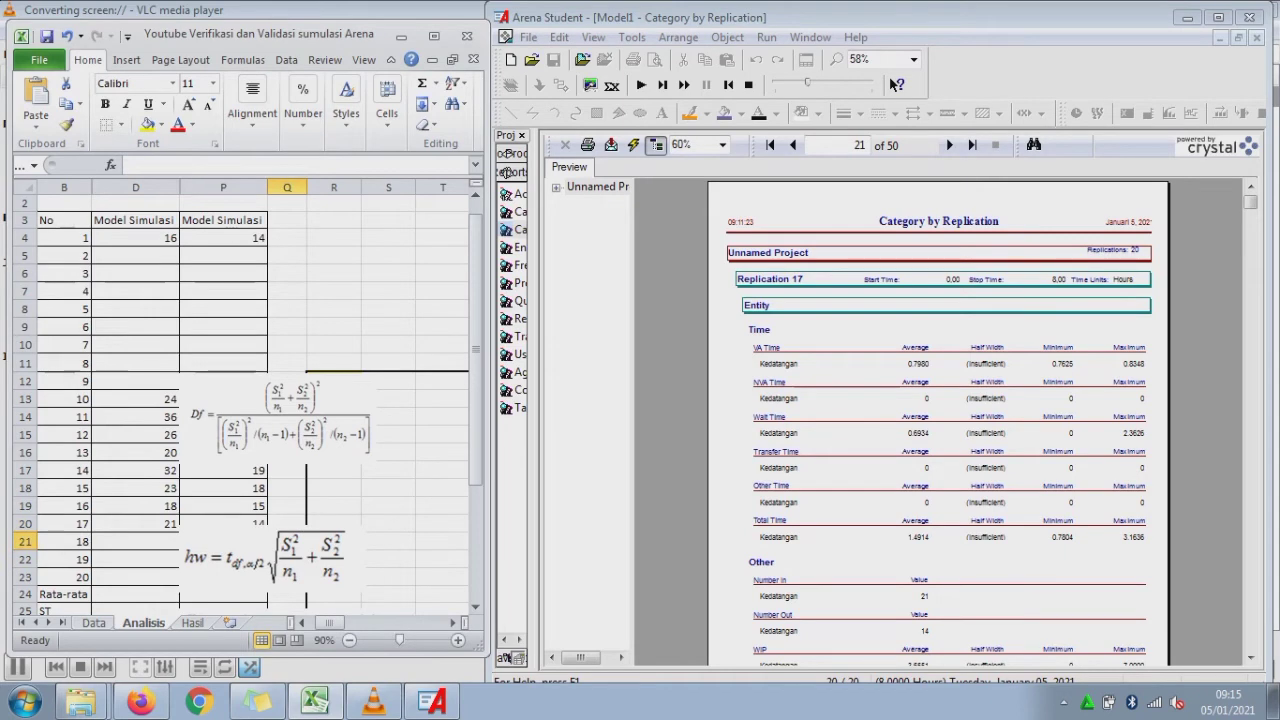
# - Advance the report to replication 18 and enter its Number In 23 and Number Out 17 in the Model Simulasi columns for No 18
pyautogui.click(949, 145)
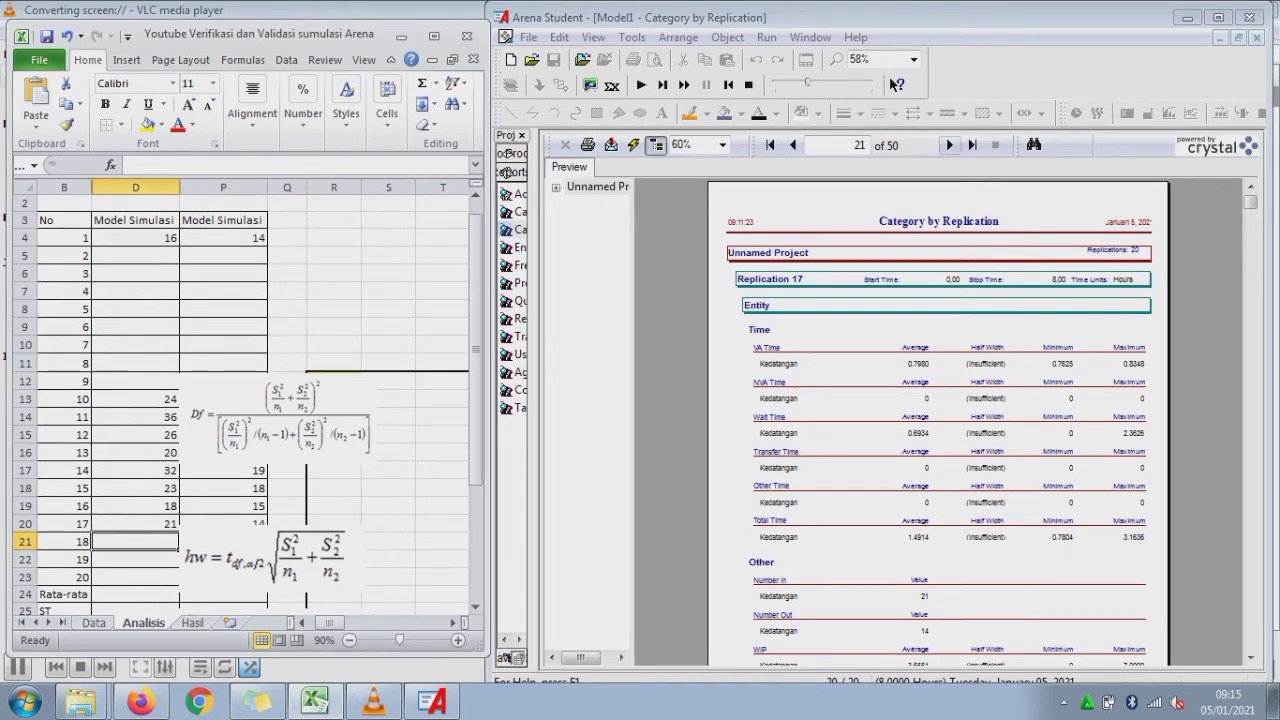
pyautogui.click(949, 145)
pyautogui.click(949, 145)
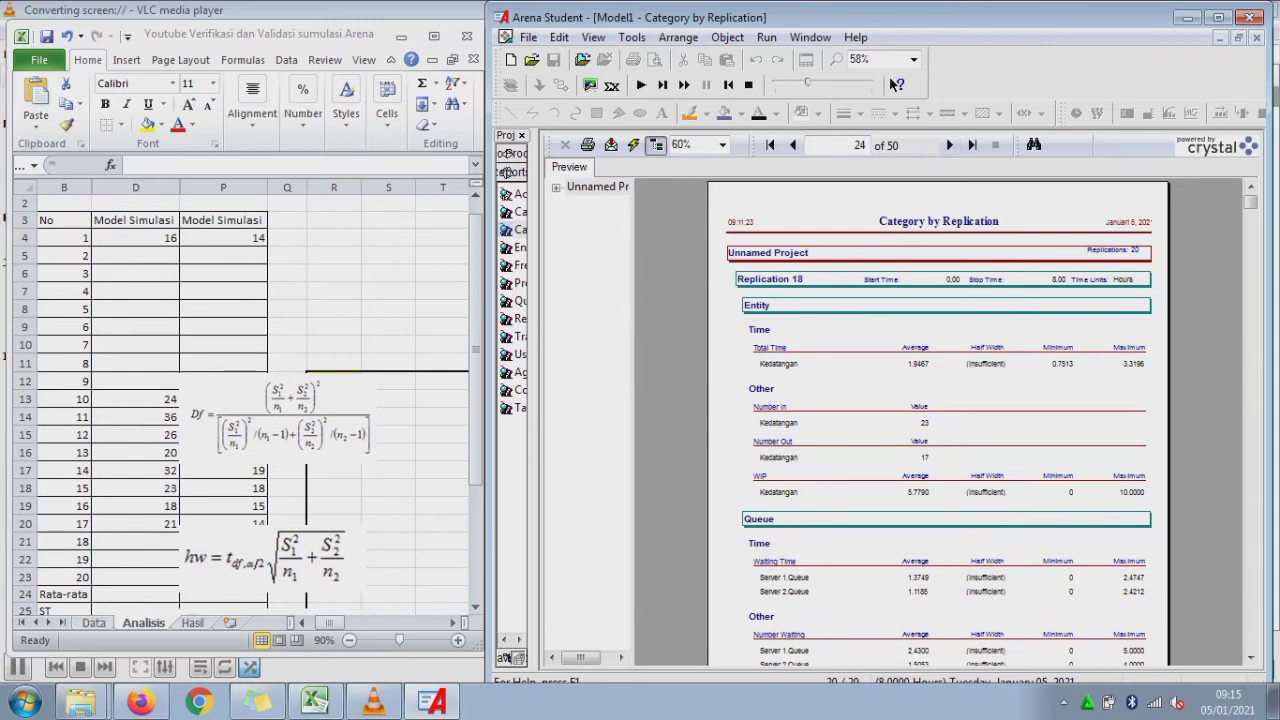
pyautogui.write('23')
pyautogui.press('Tab')
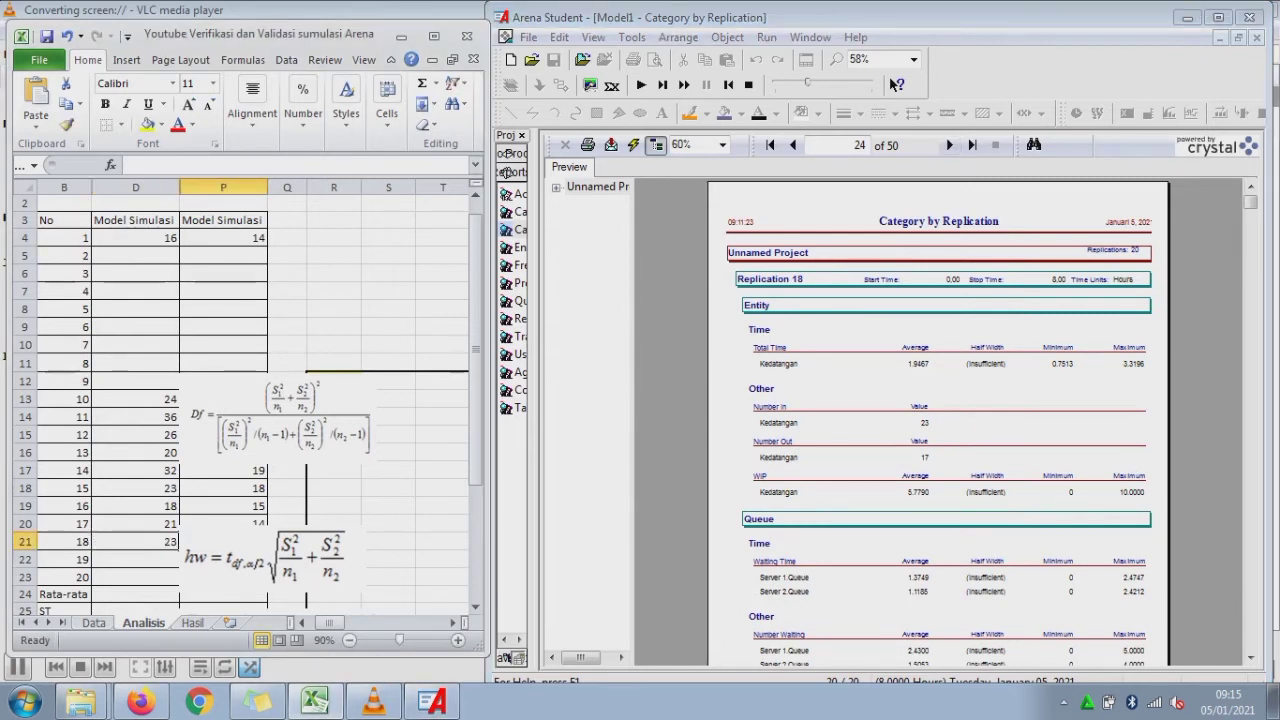
pyautogui.write('17')
pyautogui.press('Return')
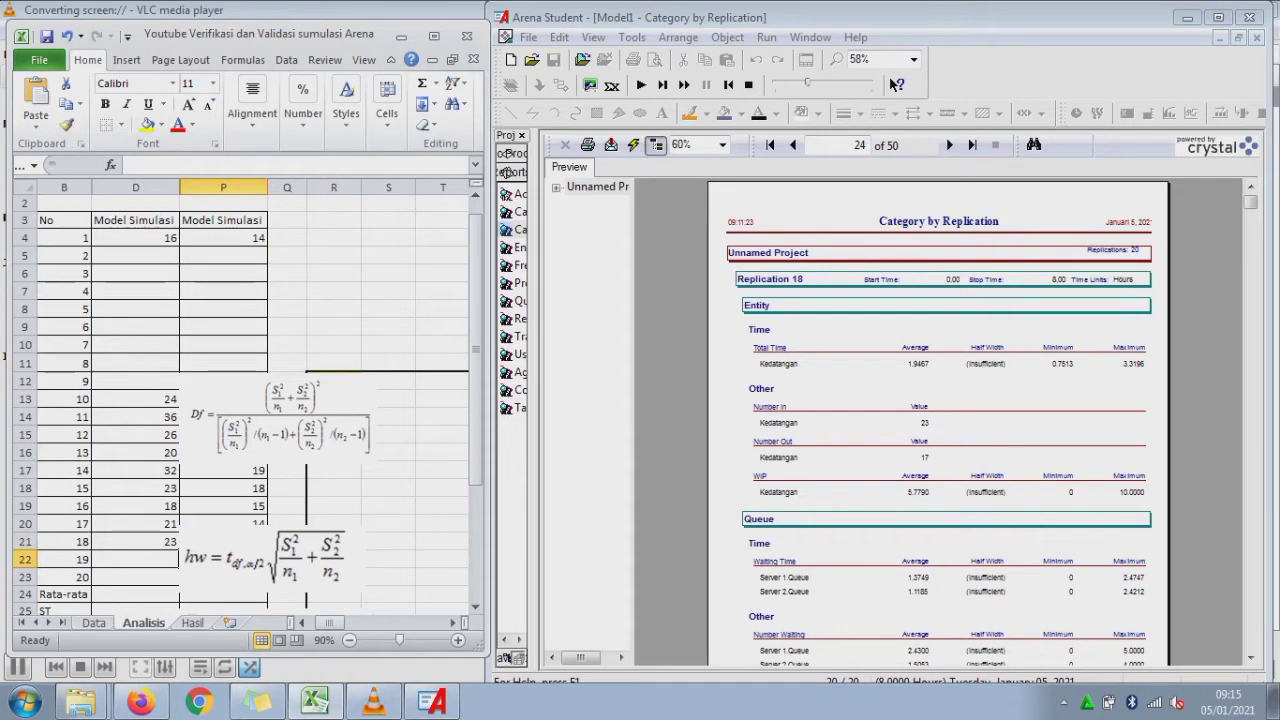
# - Advance the report to replication 19 and enter its Number In 20 and Number Out 15 in the Model Simulasi columns for No 19
pyautogui.click(949, 145)
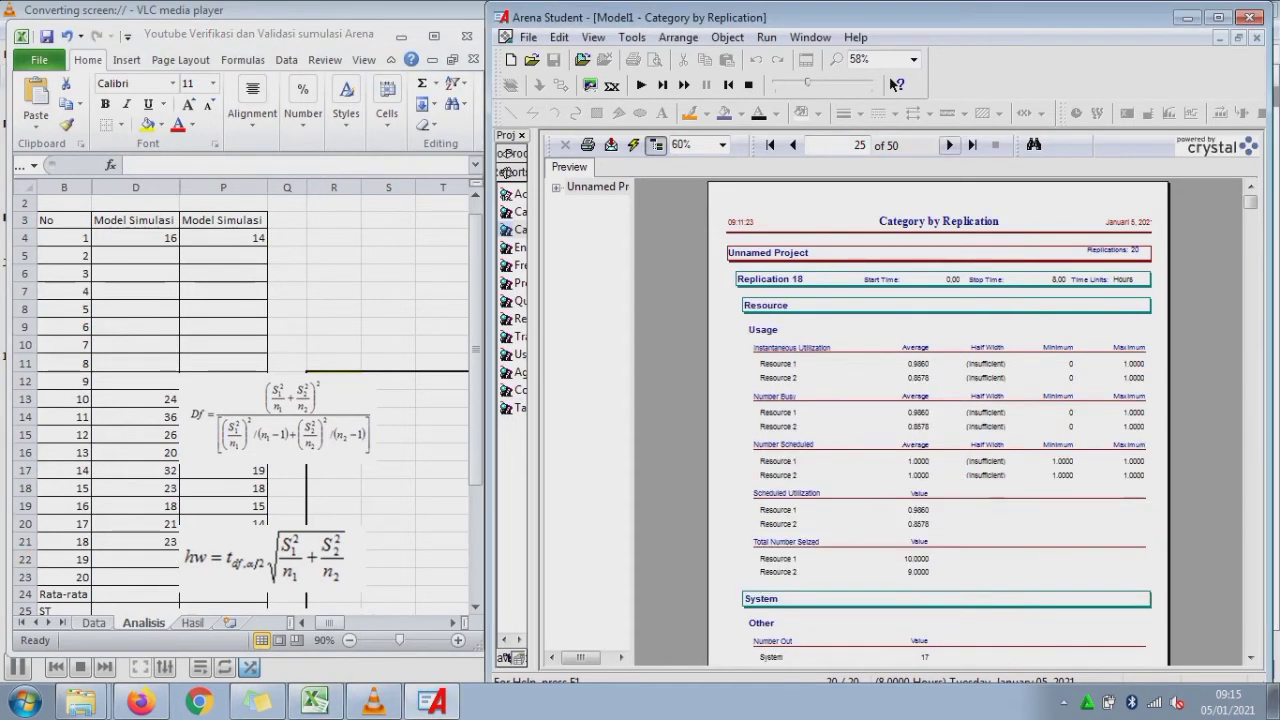
pyautogui.click(949, 145)
pyautogui.click(949, 145)
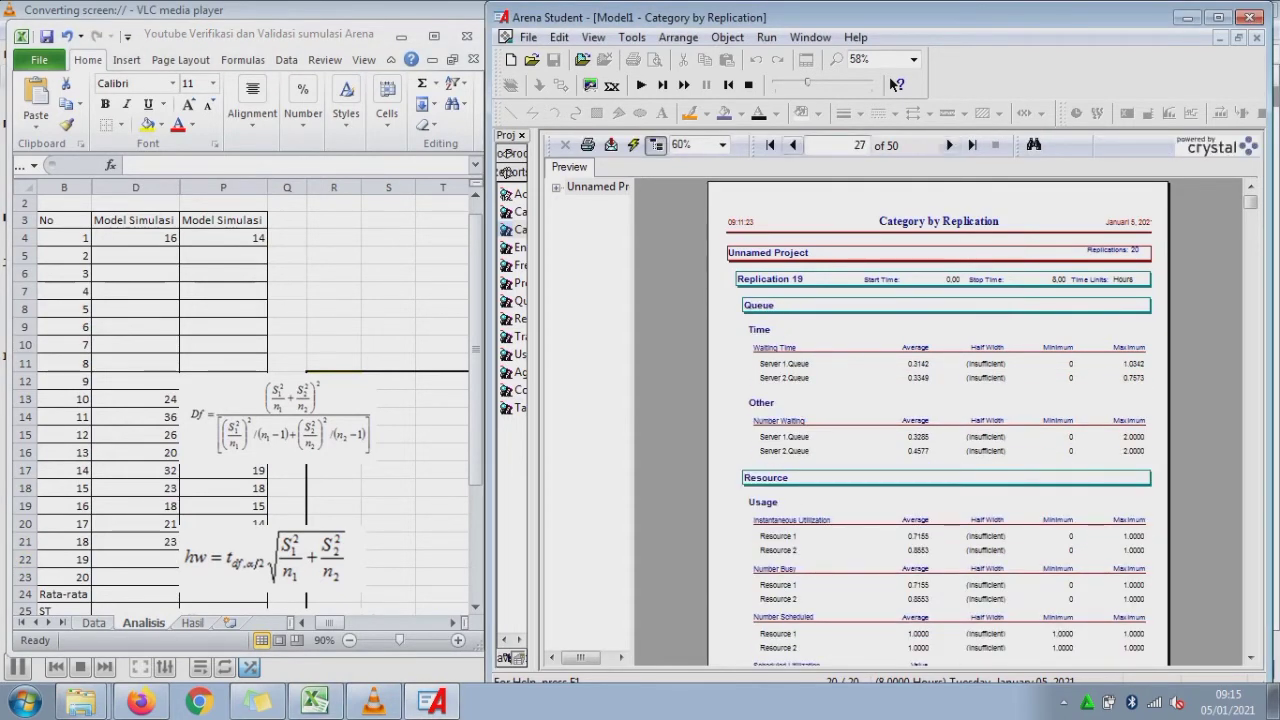
pyautogui.click(793, 145)
pyautogui.click(791, 279)
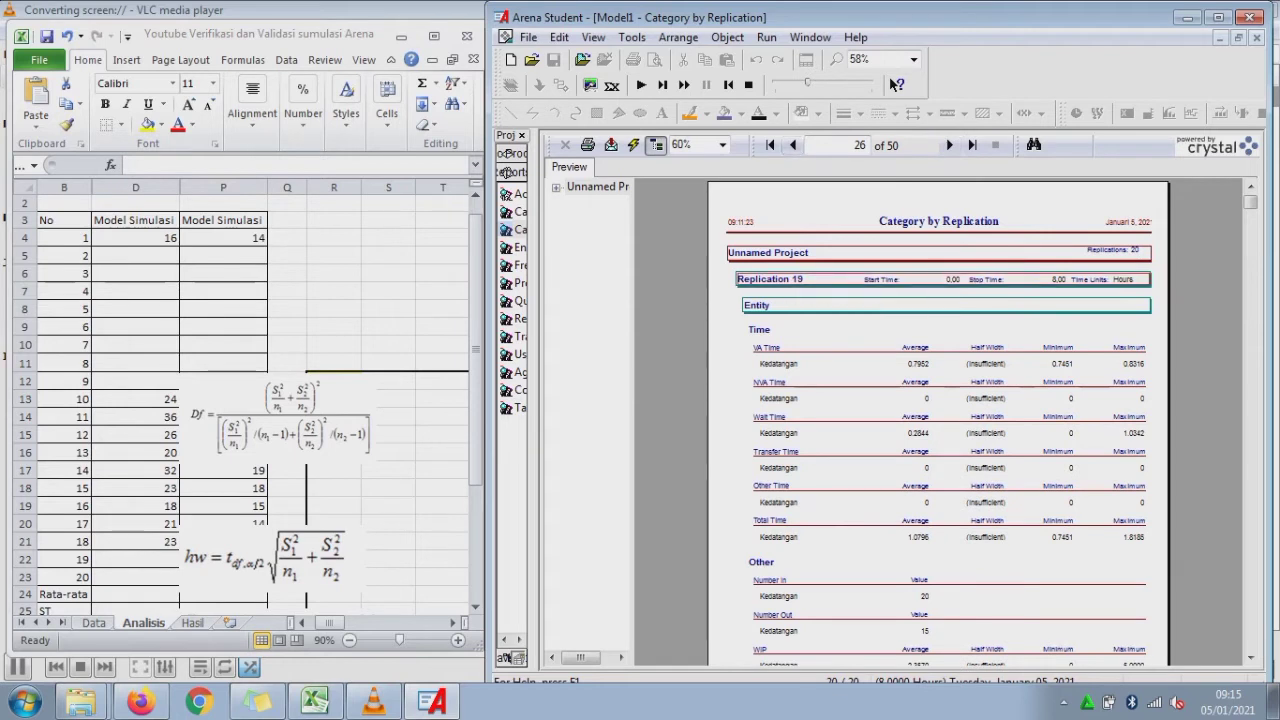
pyautogui.click(135, 559)
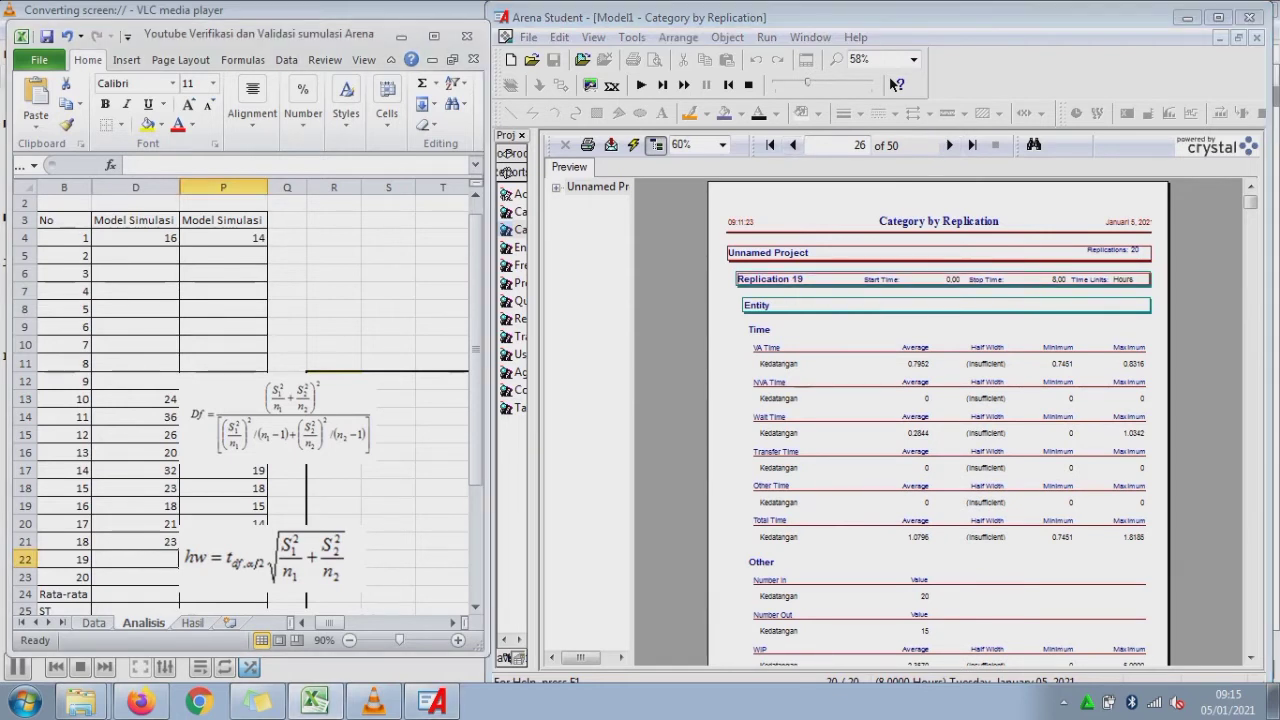
pyautogui.write('20')
pyautogui.press('Tab')
pyautogui.write('15')
pyautogui.press('Down')
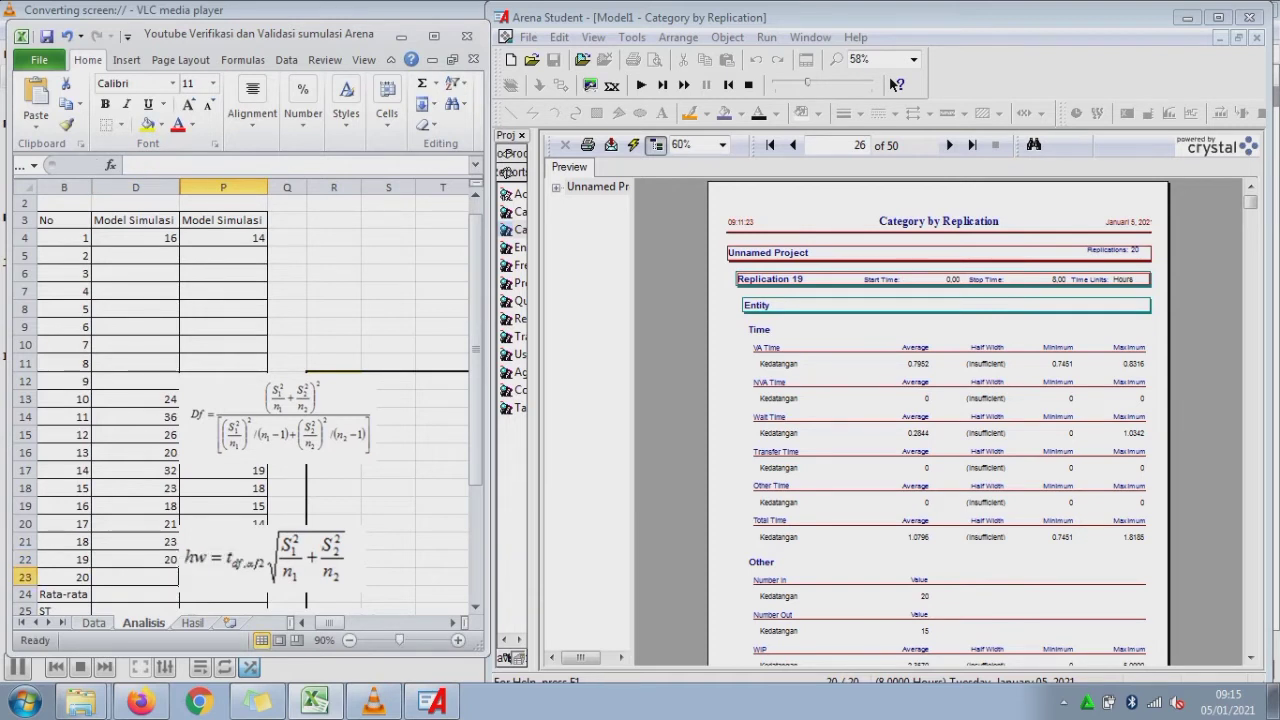
# - Advance the report to replication 2 and enter its Number In 29 and Number Out 18 in the Model Simulasi columns for No 2
pyautogui.click(949, 145)
pyautogui.click(949, 145)
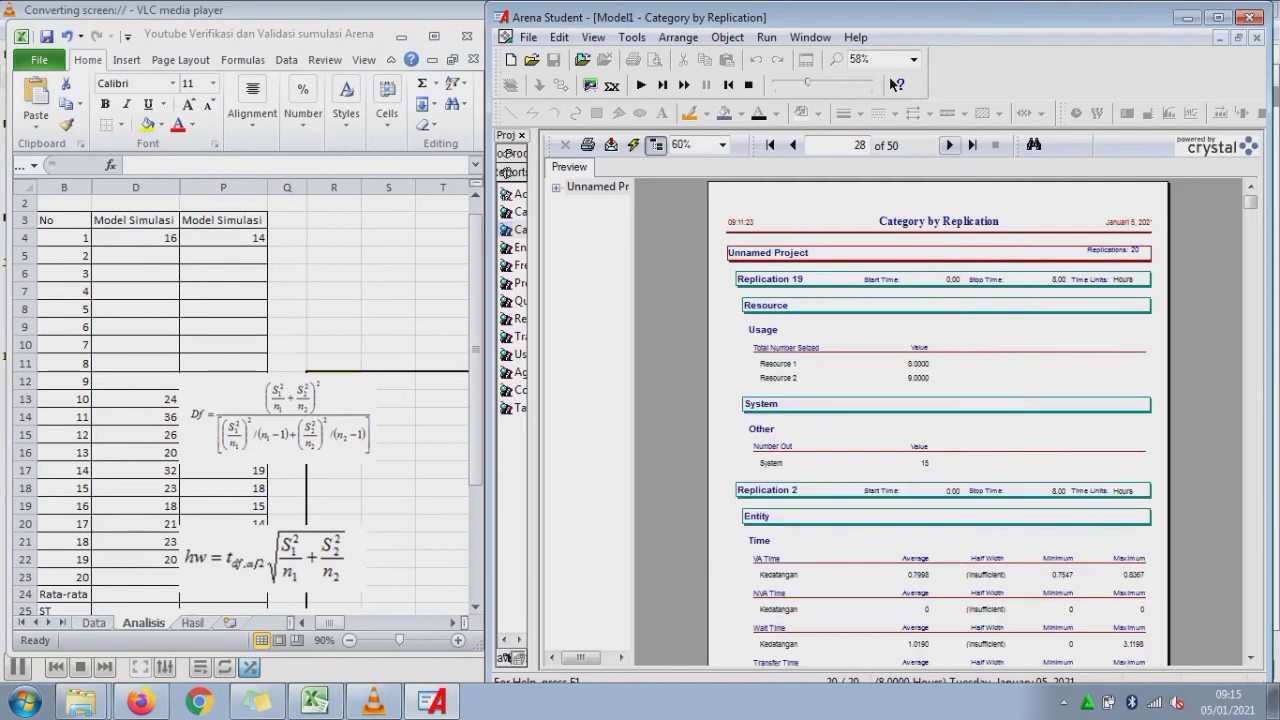
pyautogui.click(949, 145)
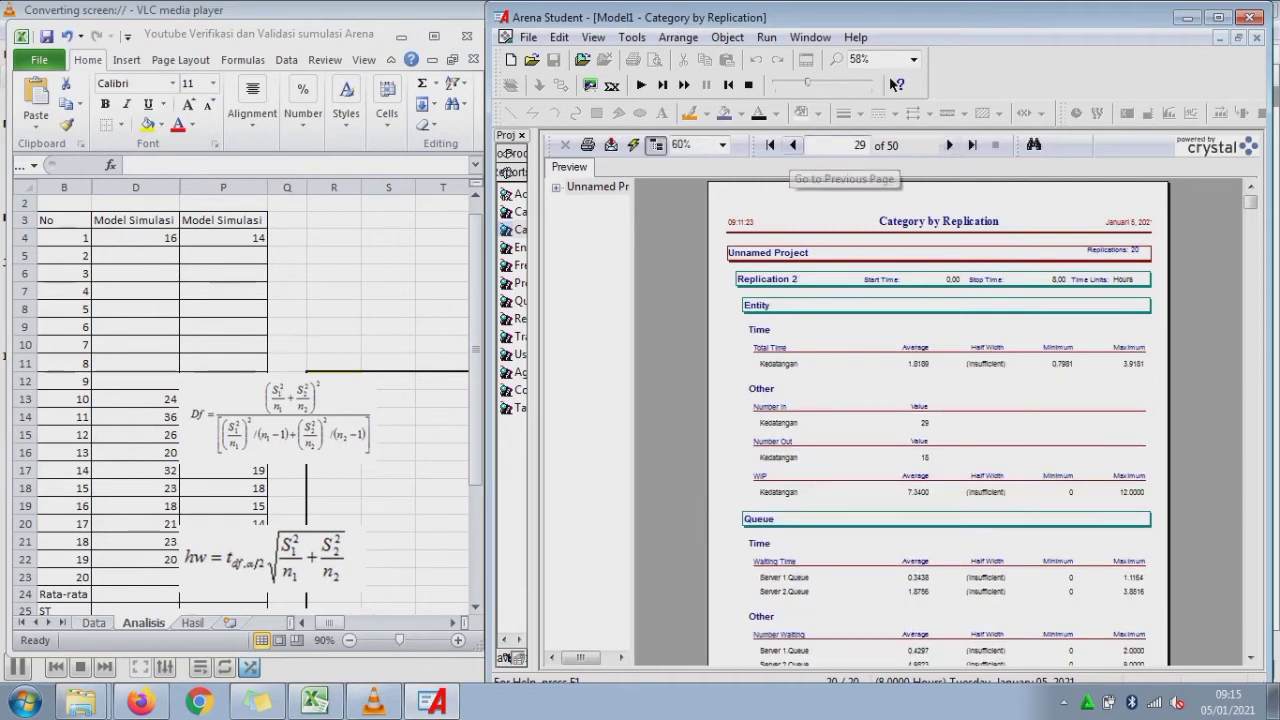
pyautogui.click(793, 145)
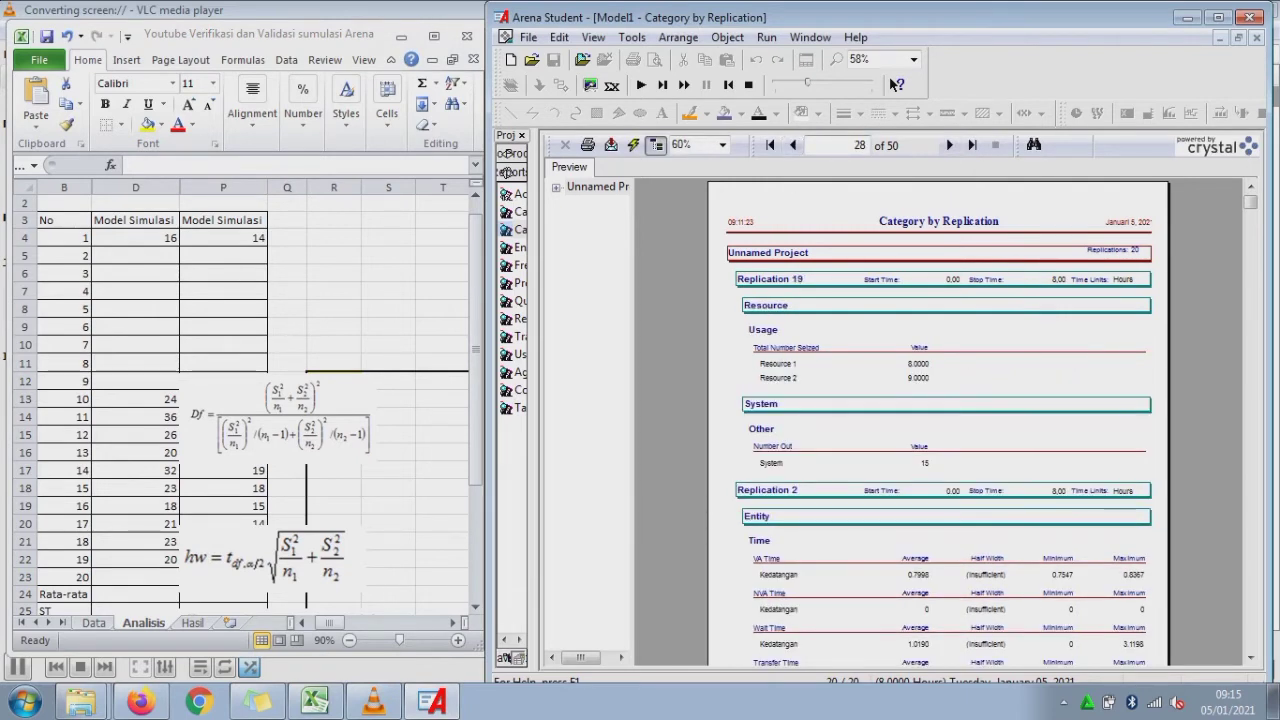
pyautogui.click(949, 145)
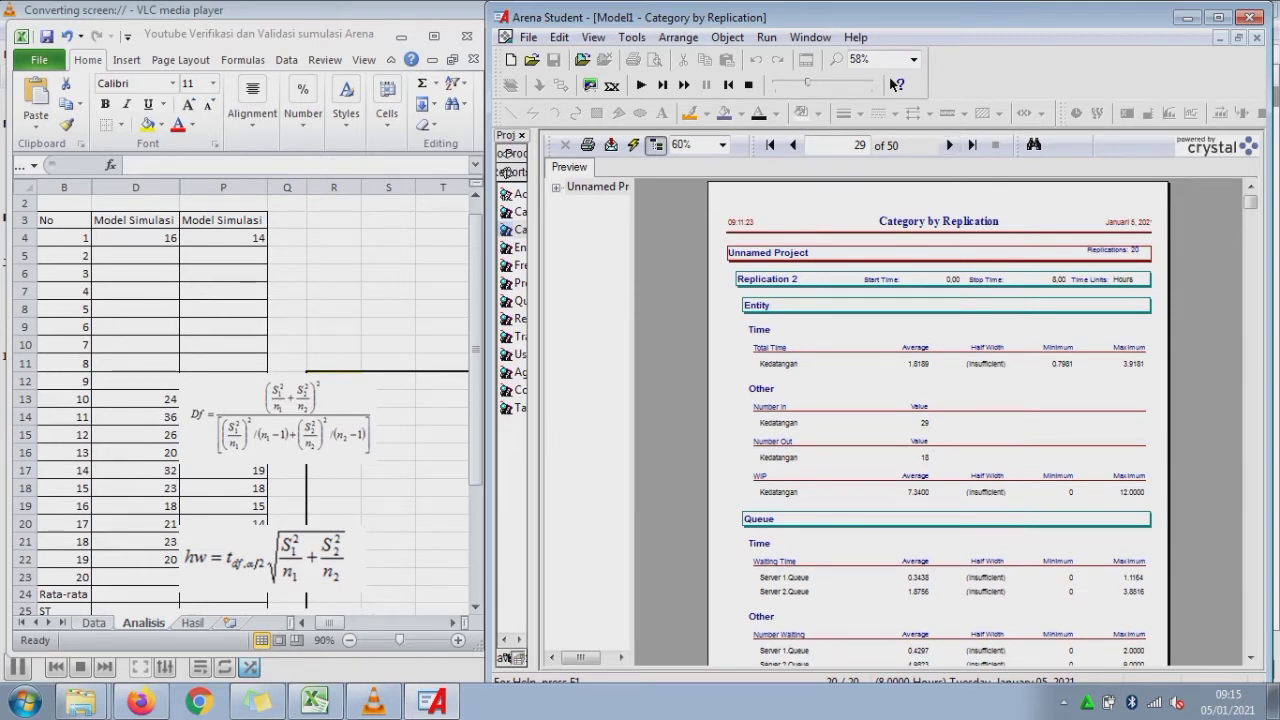
pyautogui.click(136, 256)
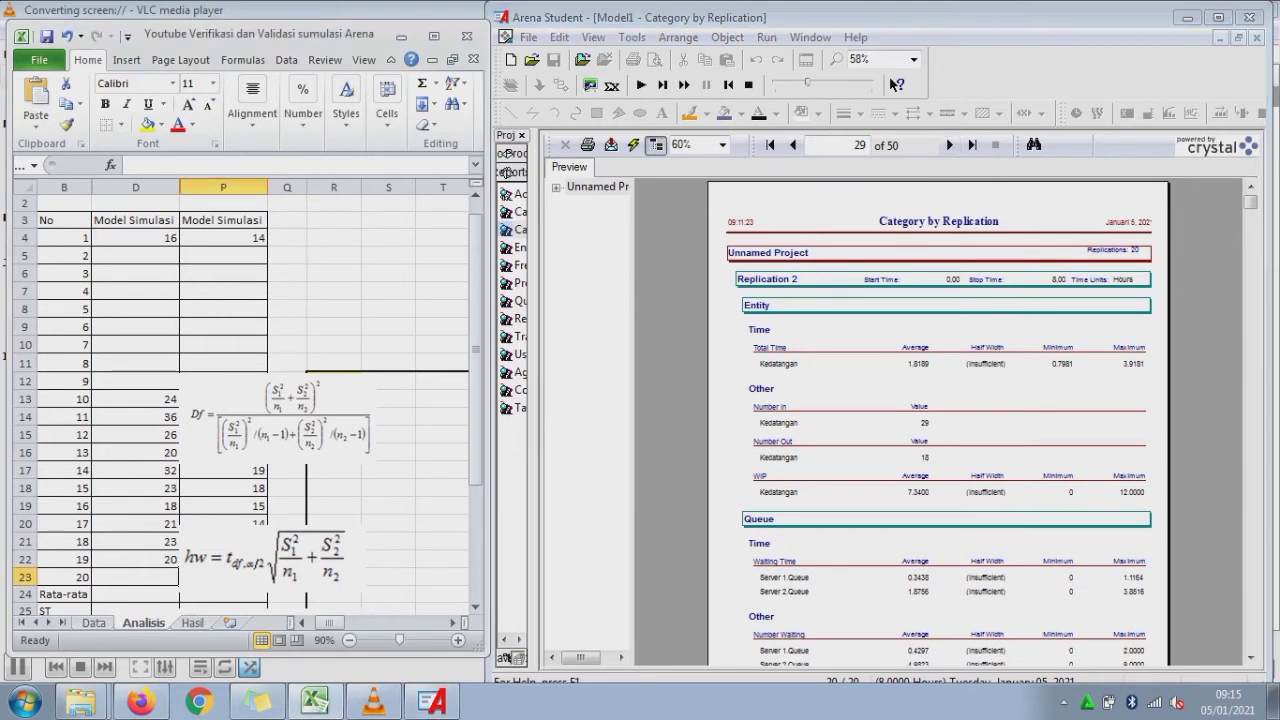
pyautogui.click(136, 256)
pyautogui.write('29')
pyautogui.press('Right')
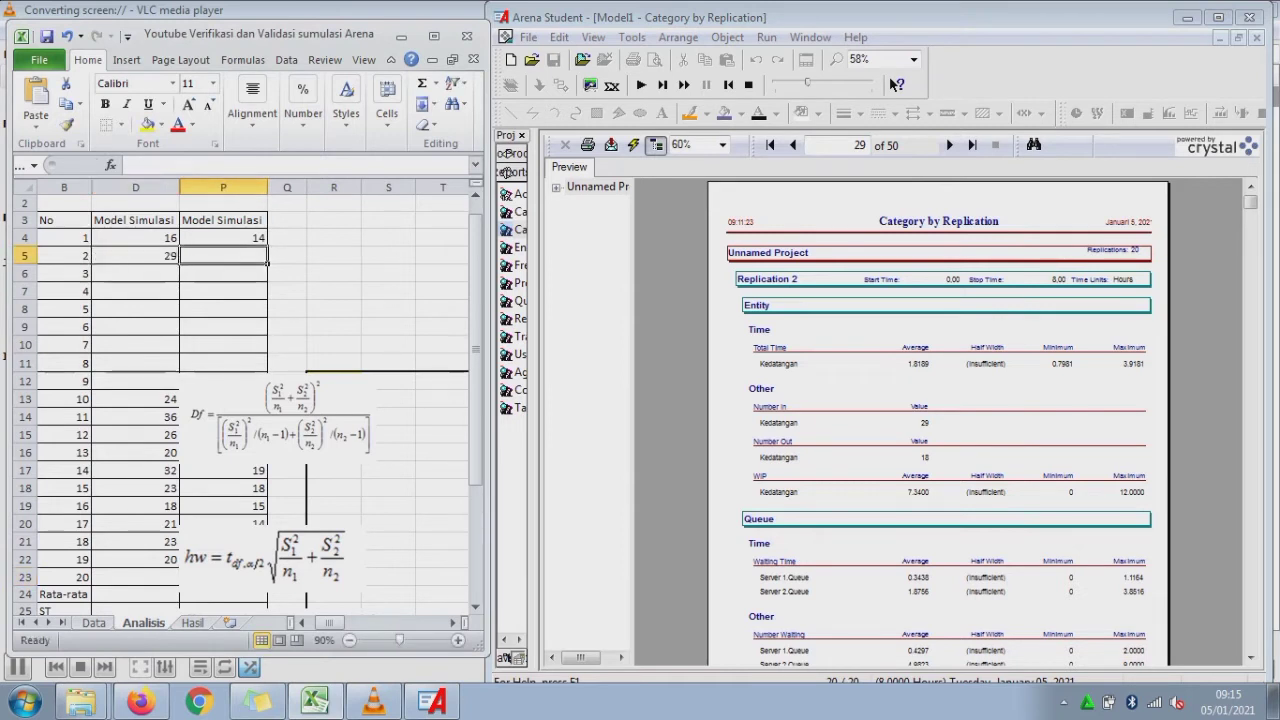
pyautogui.write('18')
pyautogui.press('Return')
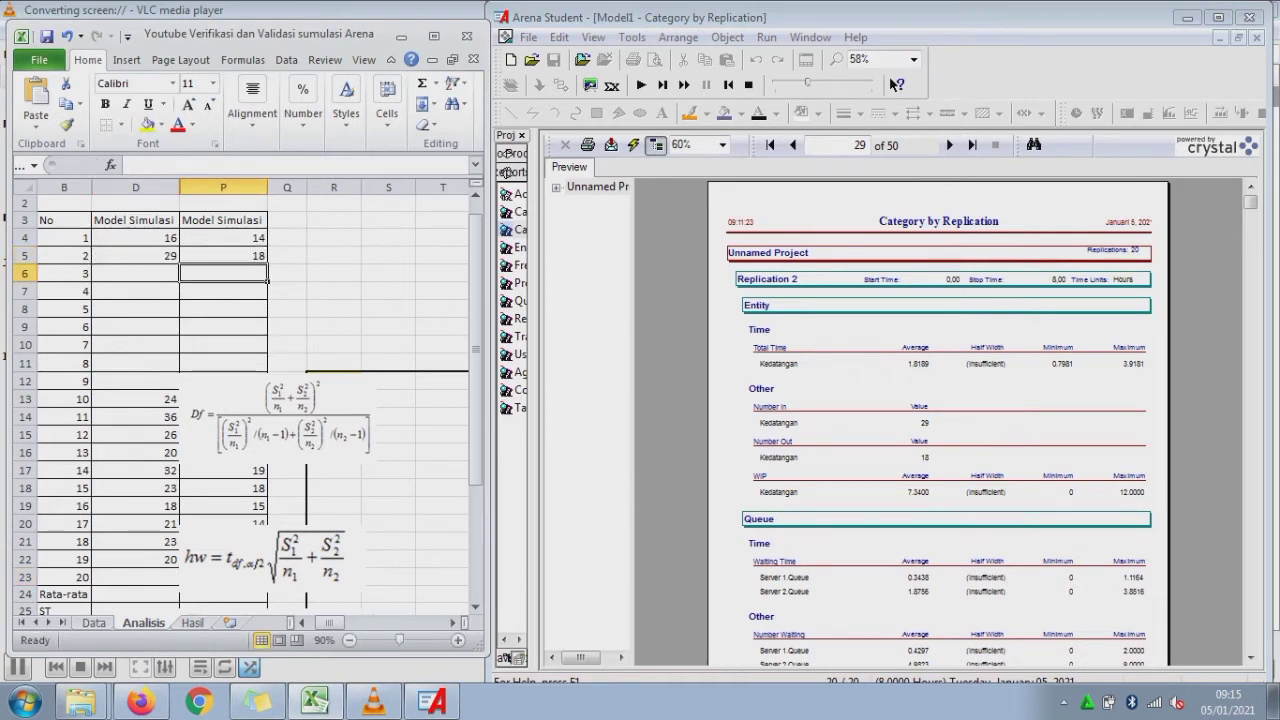
# - Advance the report to replication 20 and enter its Number In 31 and Number Out 18 in the Model Simulasi columns for No 20
pyautogui.click(949, 145)
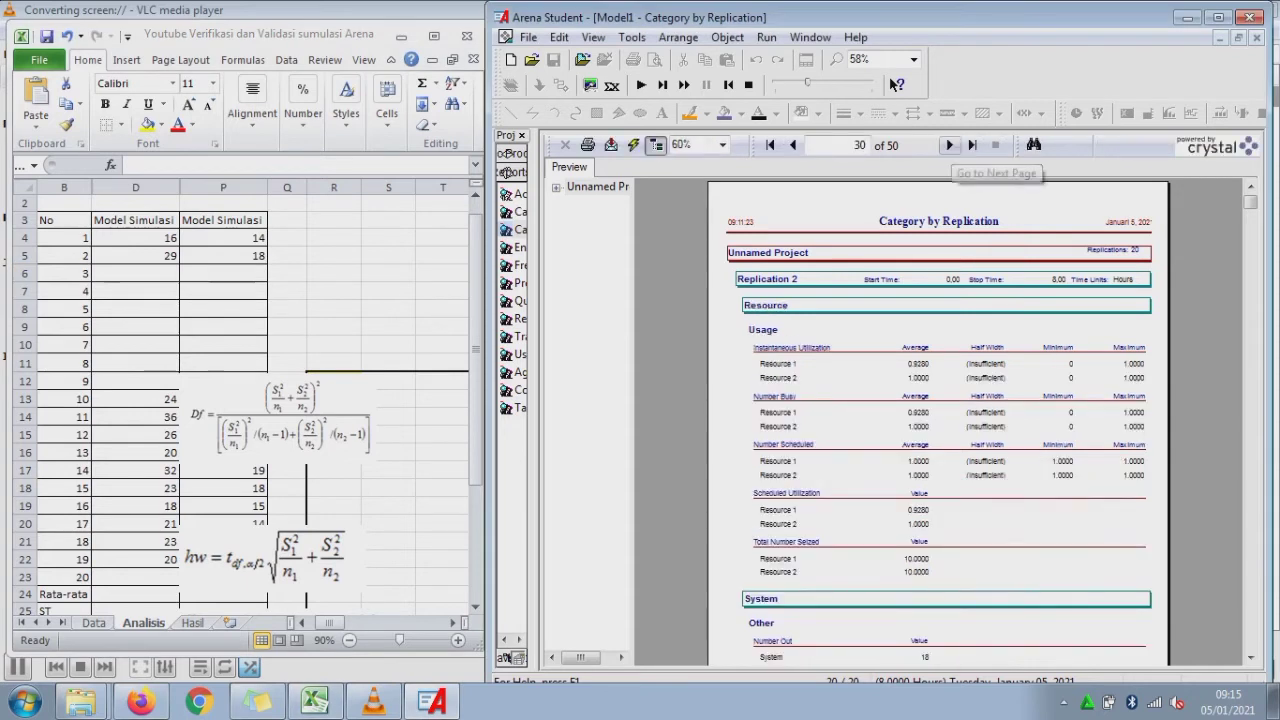
pyautogui.click(949, 145)
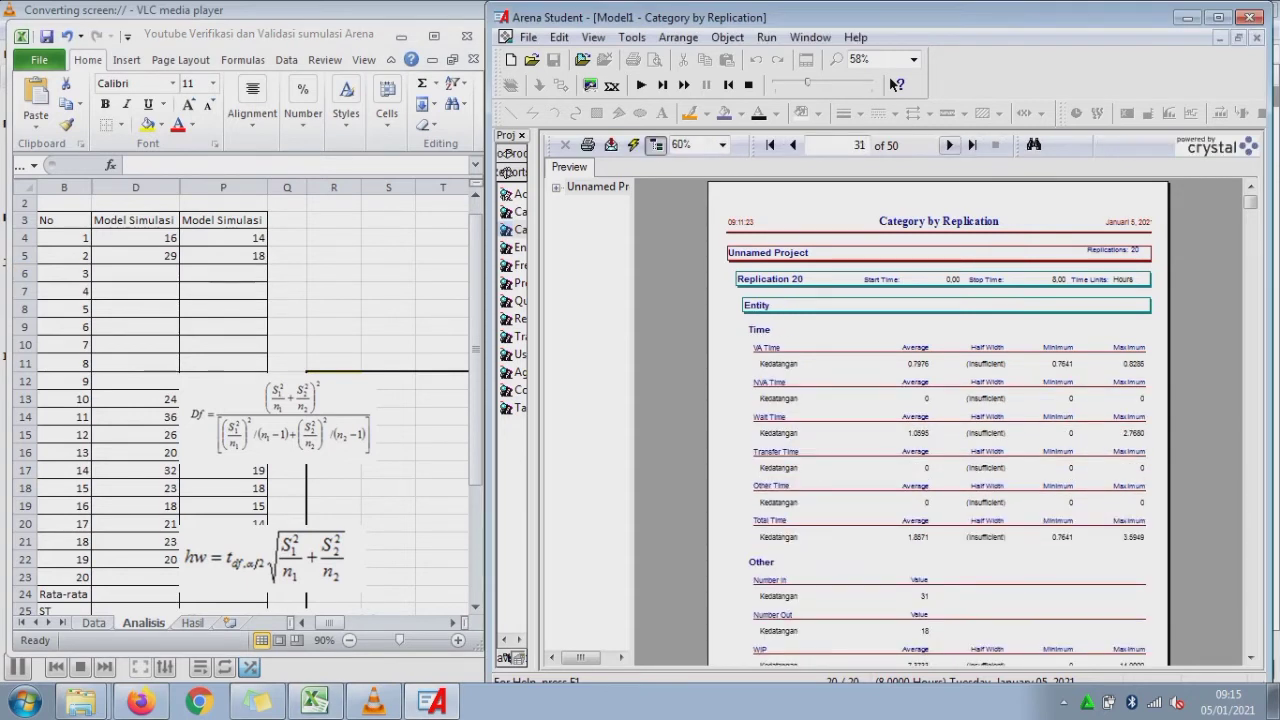
pyautogui.click(135, 577)
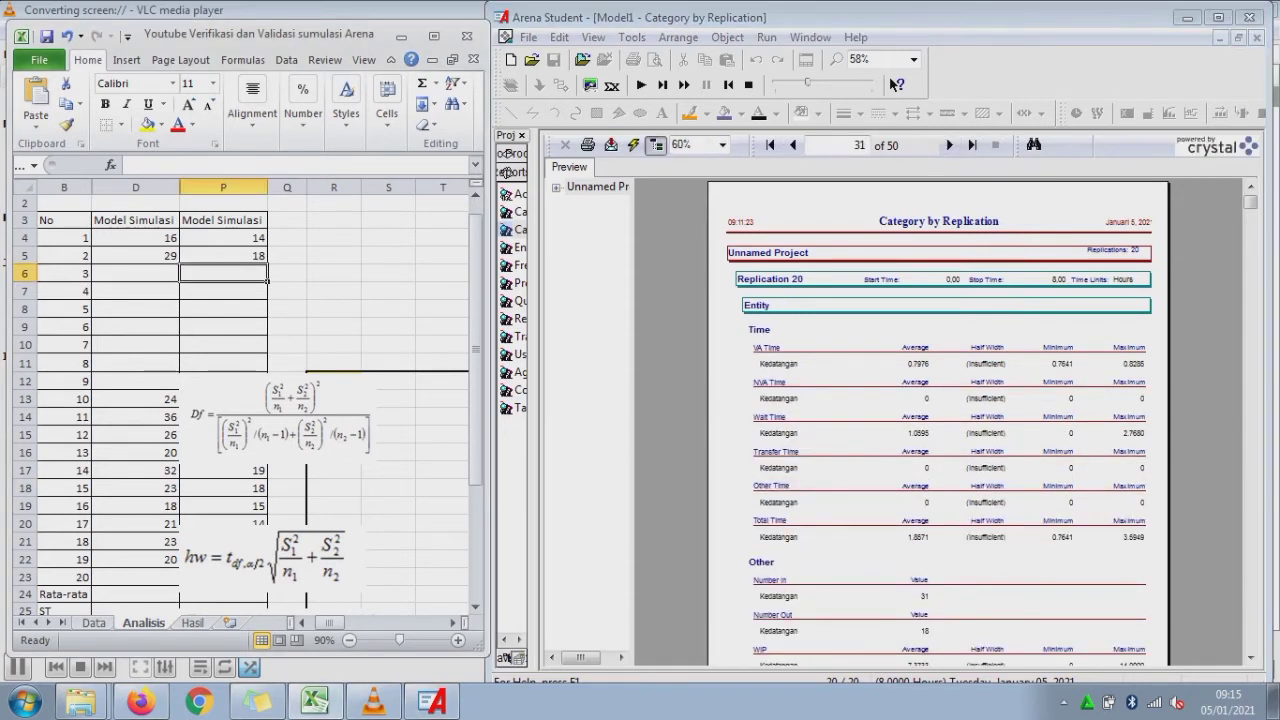
pyautogui.write('31')
pyautogui.press('Right')
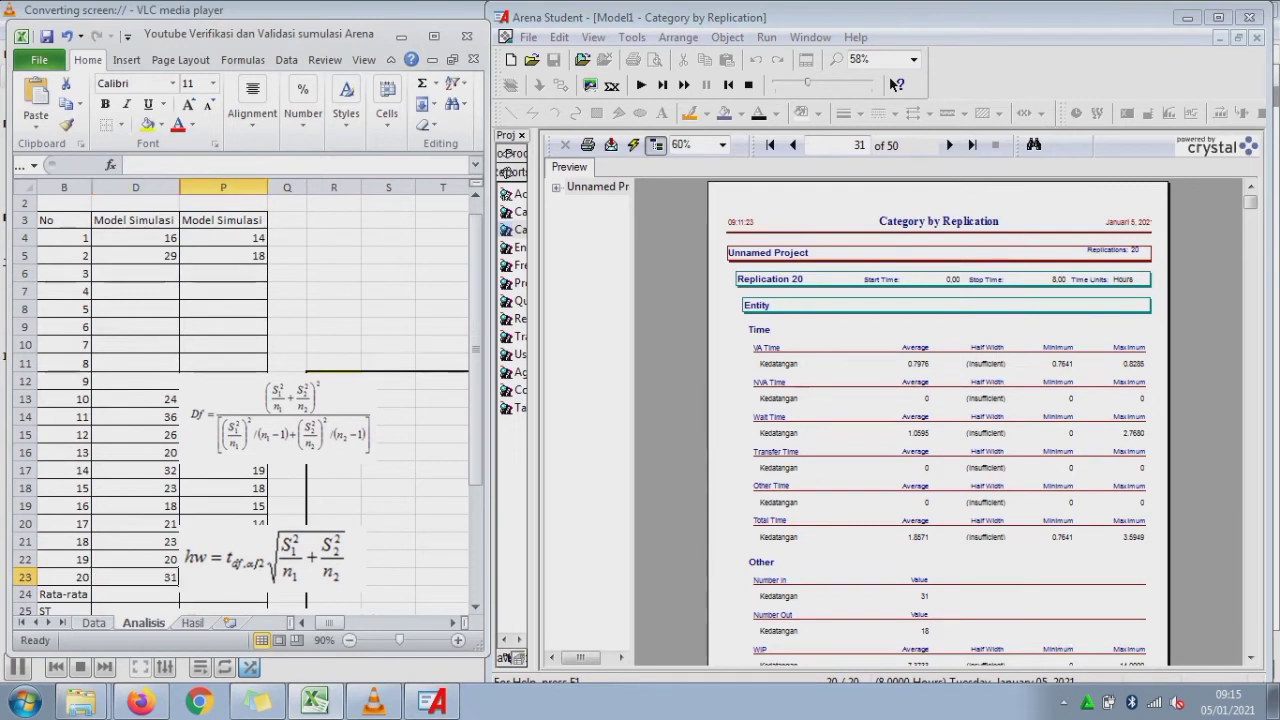
pyautogui.write('18')
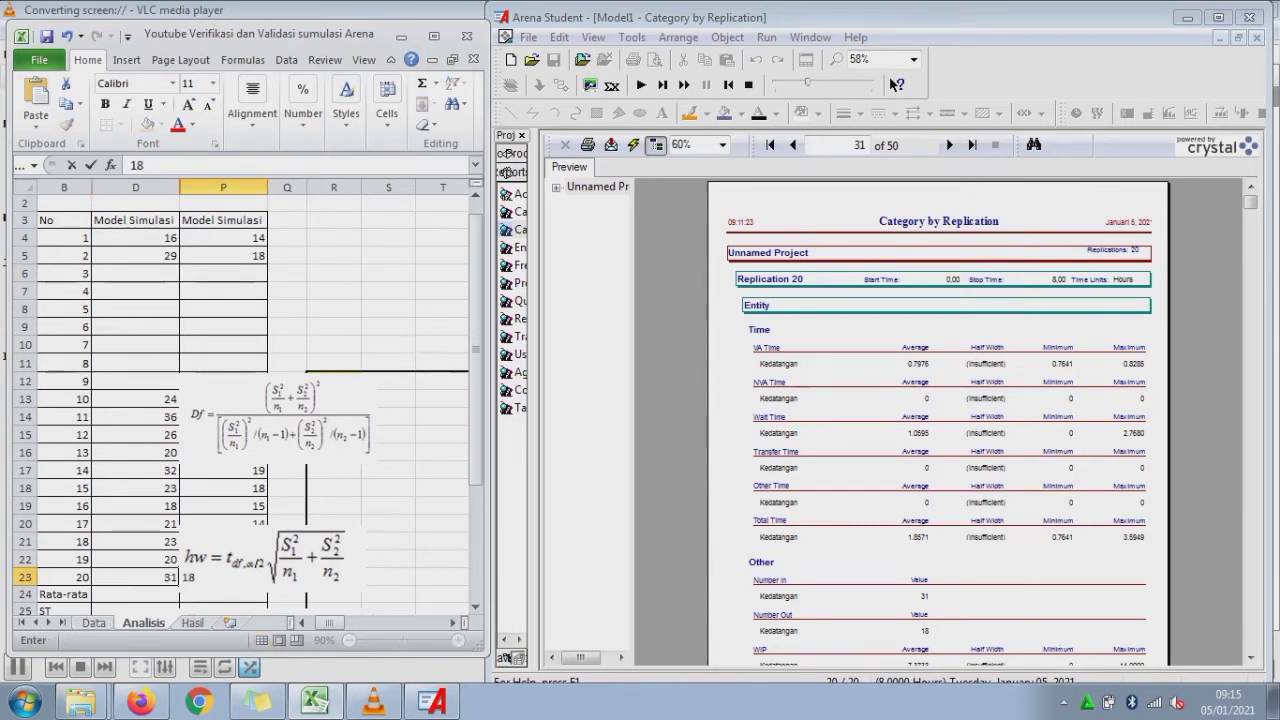
pyautogui.press('Return')
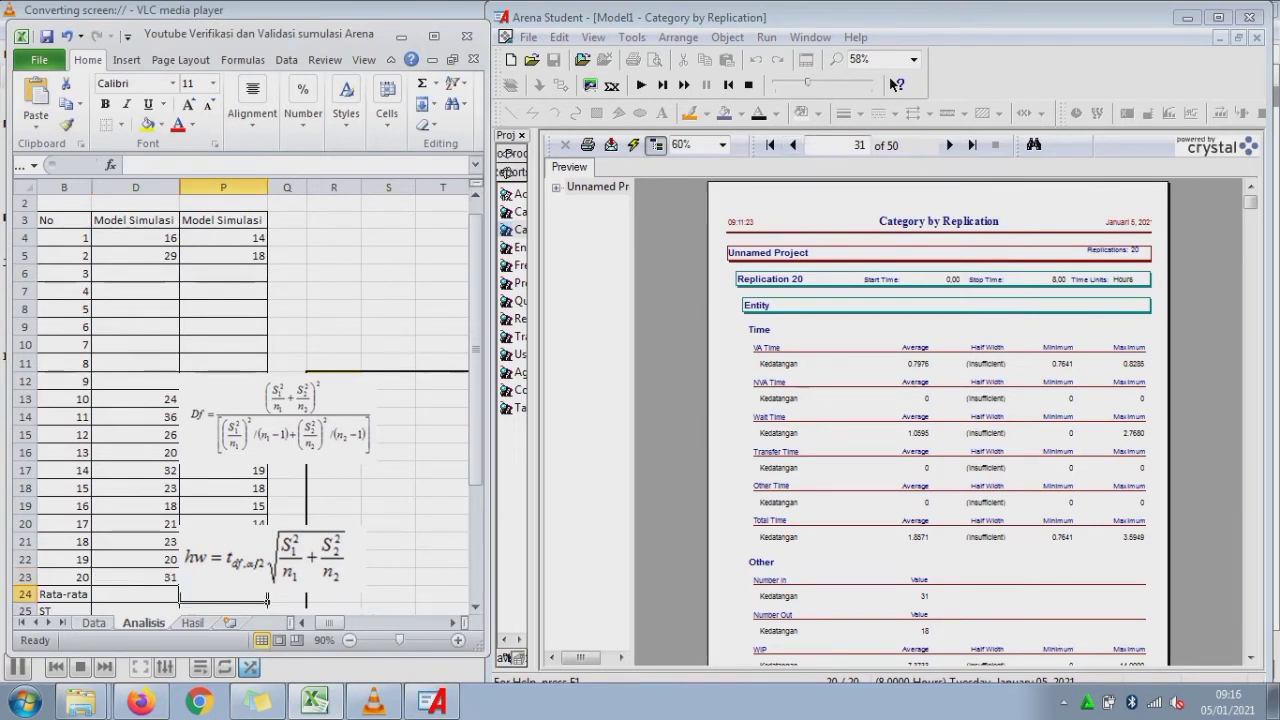
# - Advance the report to replication 3 and enter its Number In 23 and Number Out 18 in the Model Simulasi columns for No 3
pyautogui.click(949, 145)
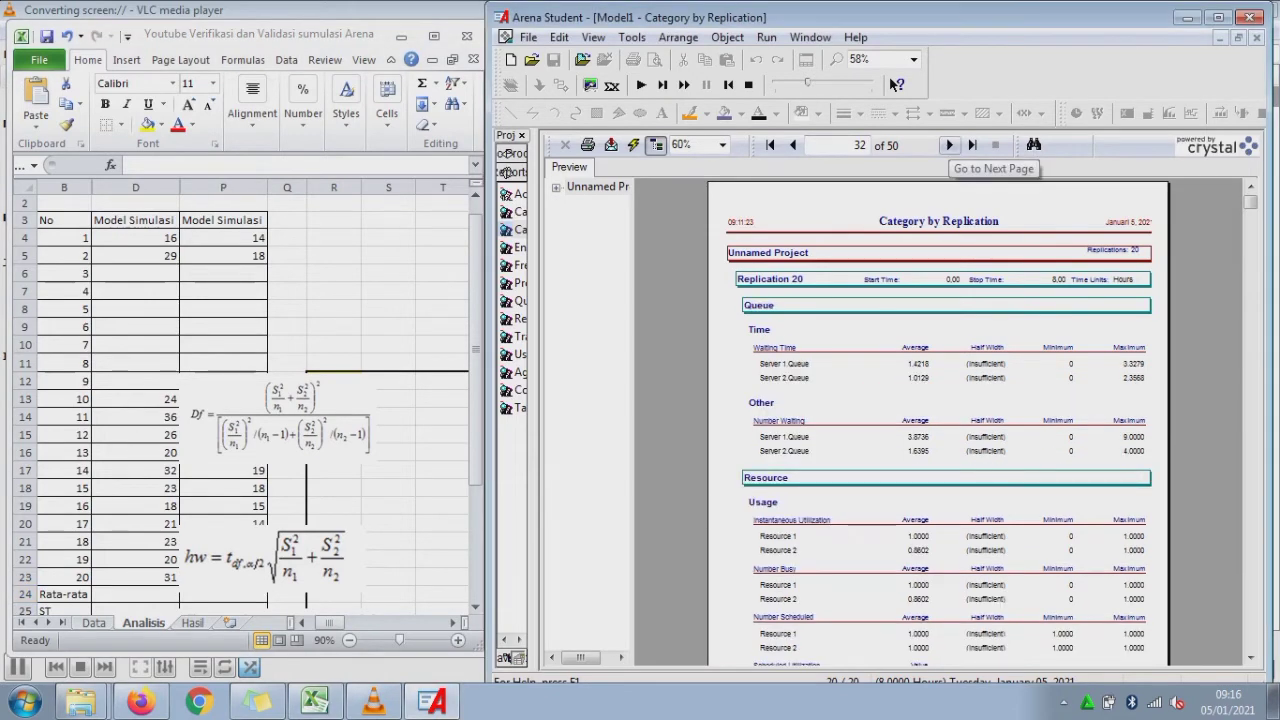
pyautogui.click(949, 145)
pyautogui.click(949, 145)
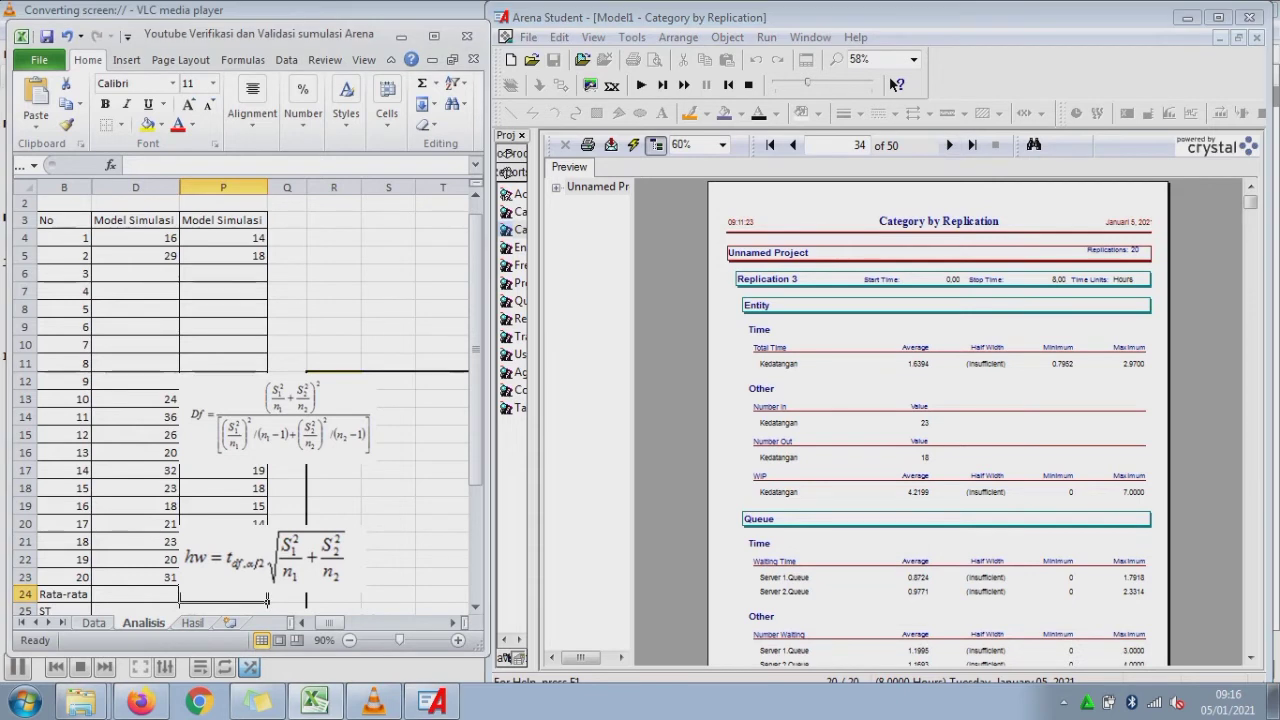
pyautogui.click(176, 277)
pyautogui.write('23')
pyautogui.click(183, 277)
pyautogui.write('18')
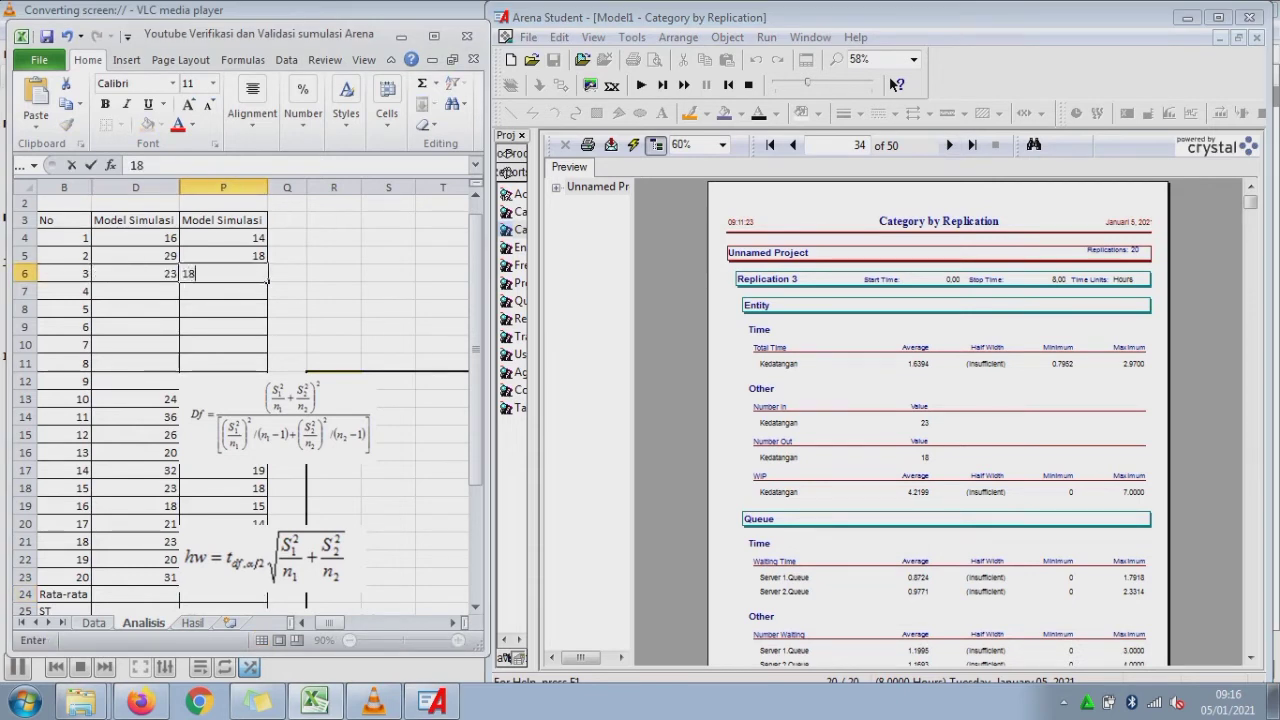
pyautogui.press('Return')
# - Advance the report to replication 4 and enter its Number In 24 and Number Out 18 in the Model Simulasi columns for No 4
pyautogui.click(949, 145)
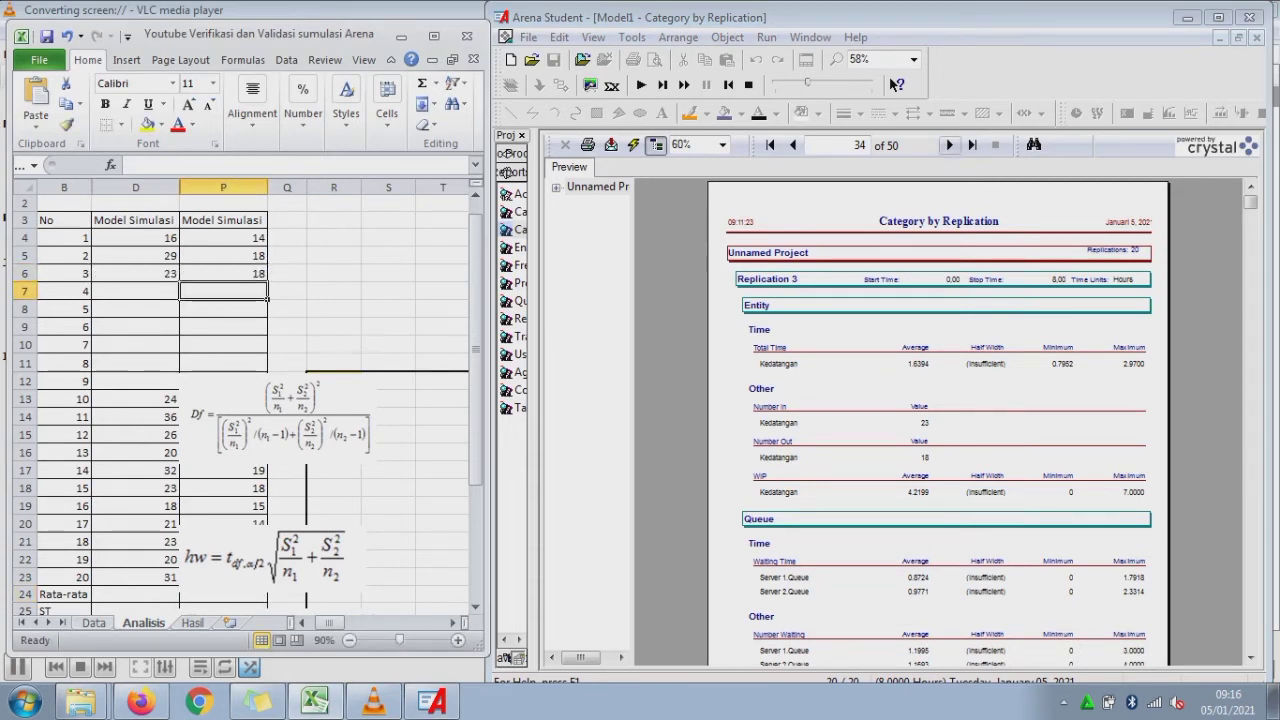
pyautogui.click(949, 145)
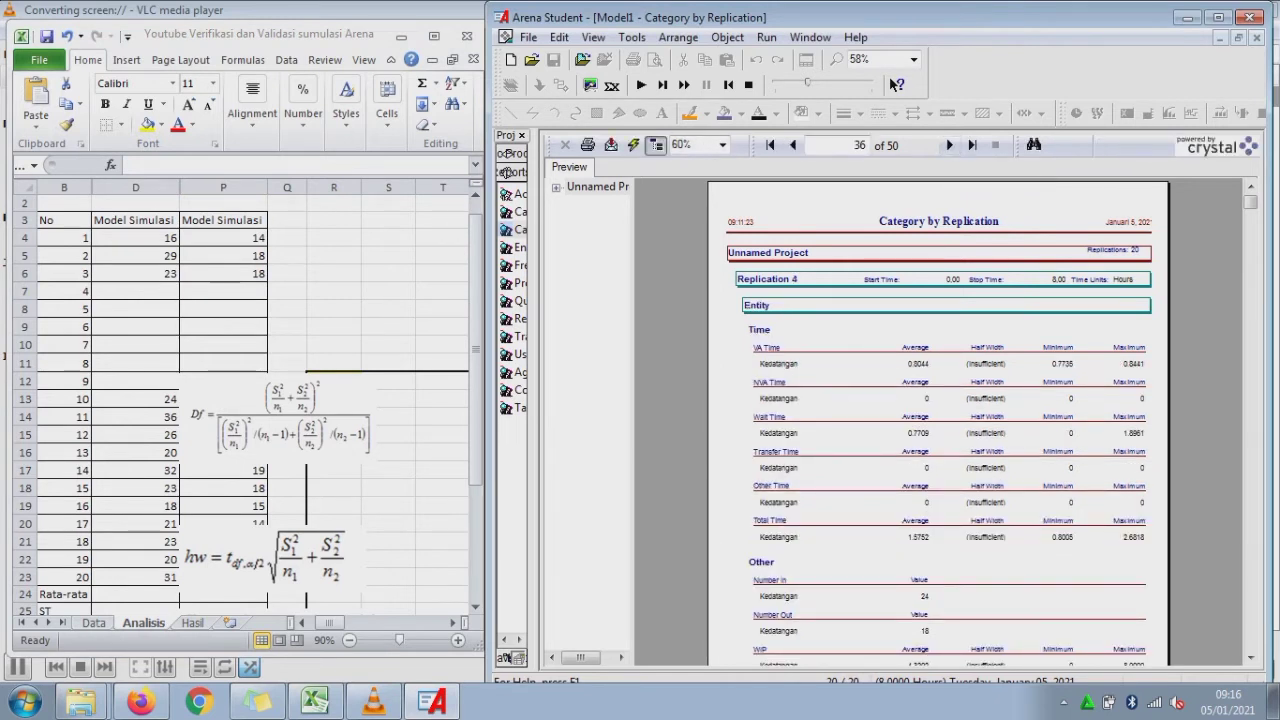
pyautogui.click(136, 291)
pyautogui.write('24')
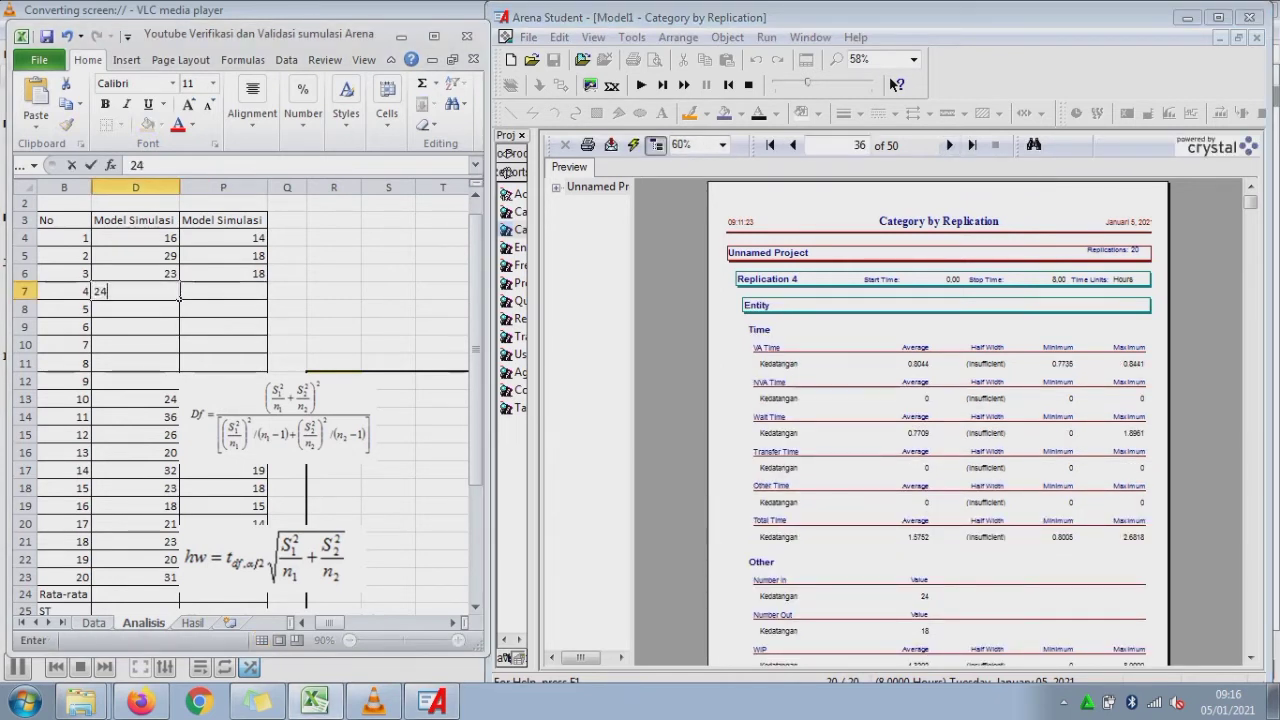
pyautogui.press('Right')
pyautogui.write('18')
pyautogui.press('Return')
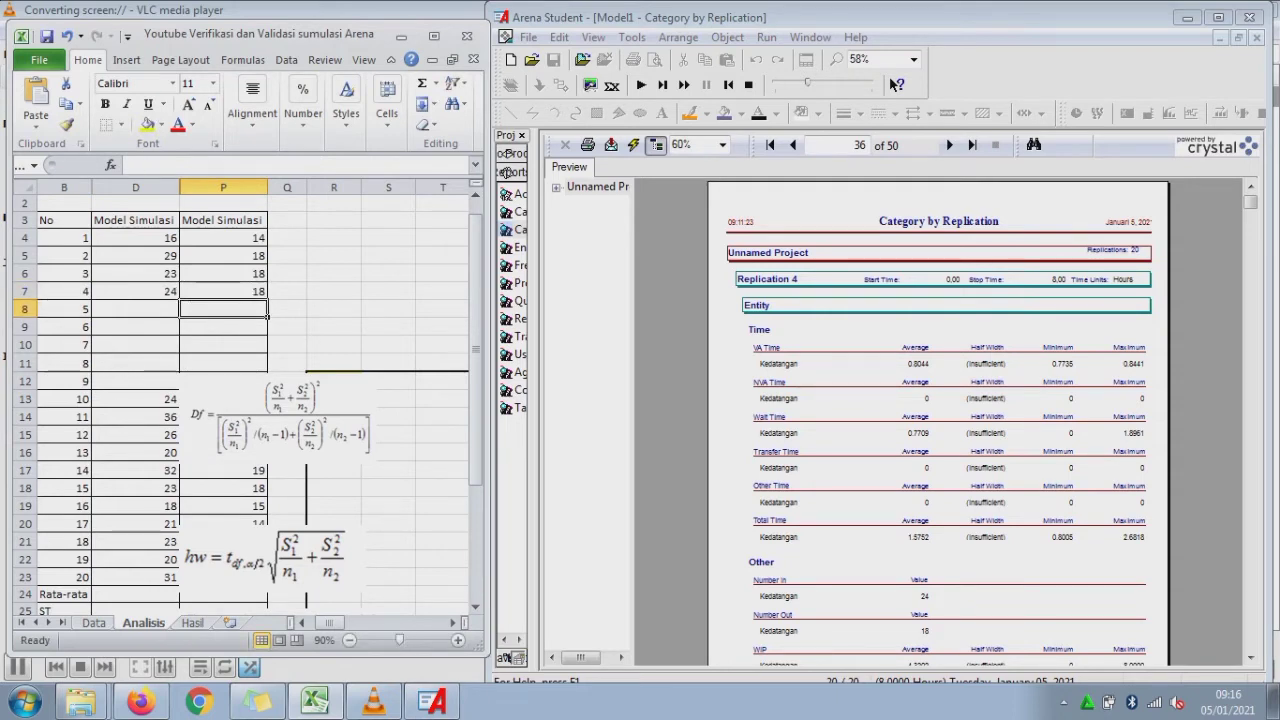
# - Advance the report to replication 5 and enter its Number In 27 and Number Out 17 in the Model Simulasi columns for No 5
pyautogui.click(949, 145)
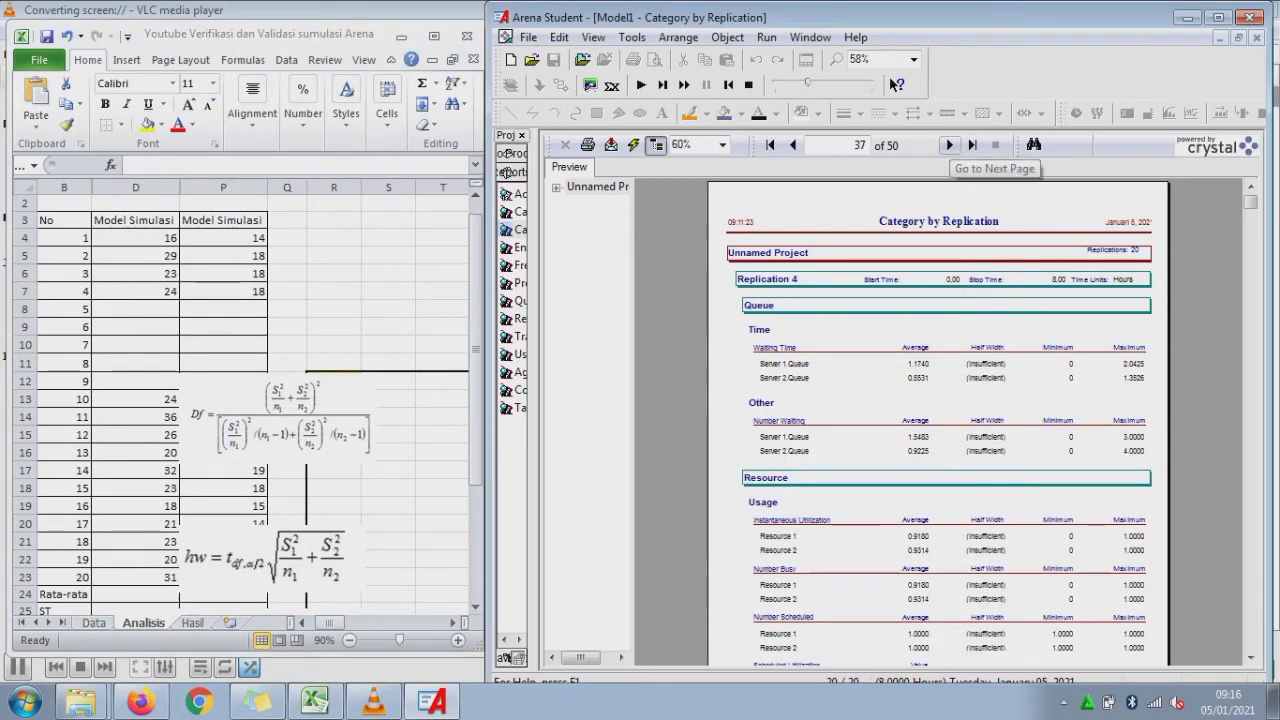
pyautogui.click(949, 145)
pyautogui.click(949, 145)
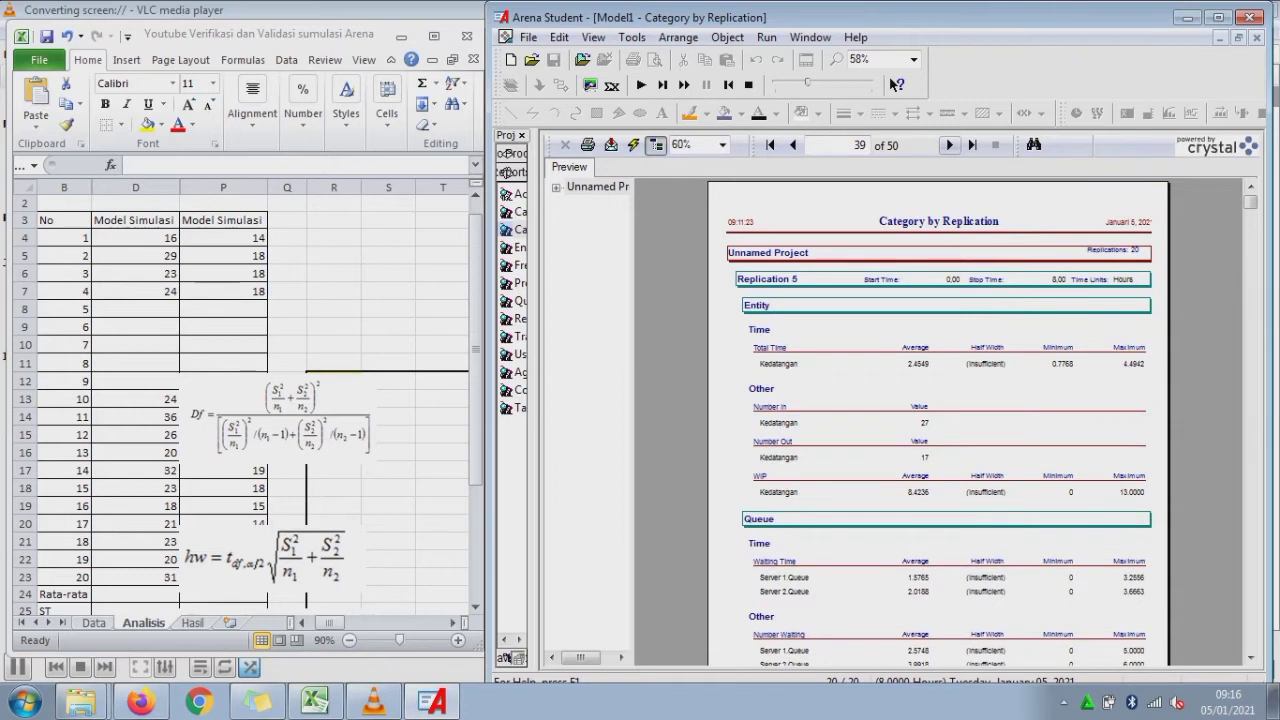
pyautogui.click(135, 309)
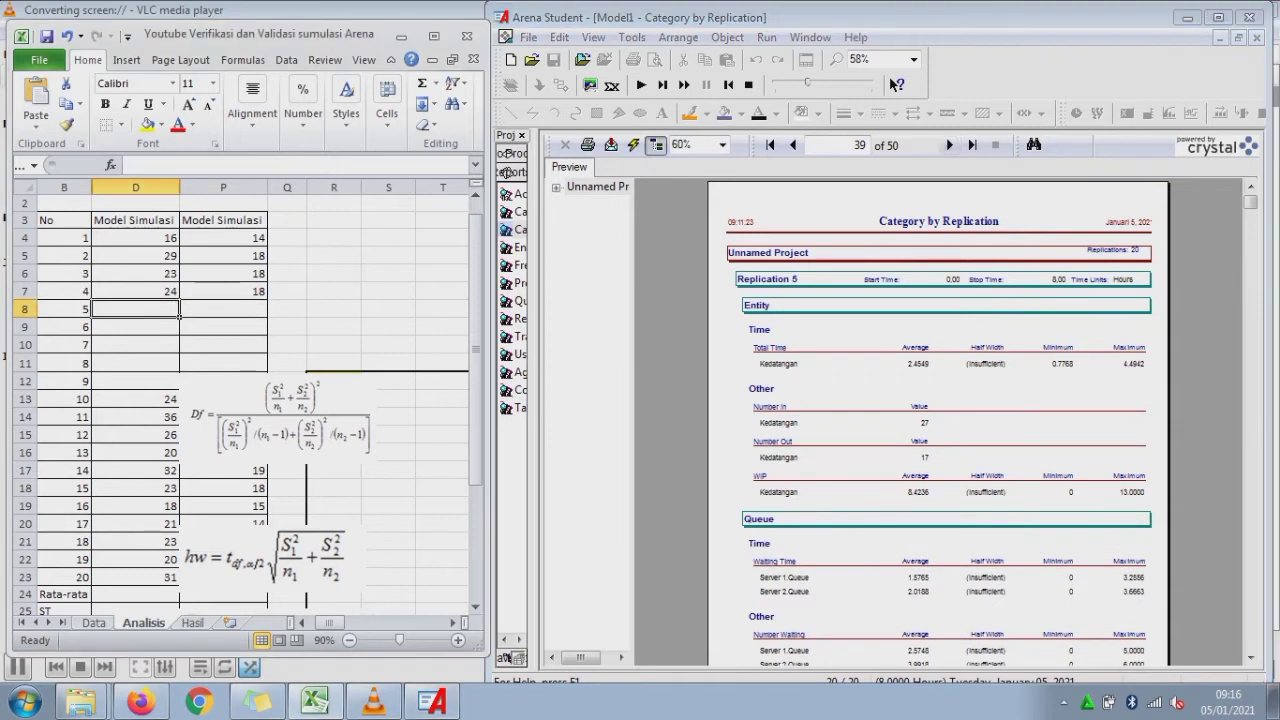
pyautogui.write('27')
pyautogui.press('Right')
pyautogui.write('17')
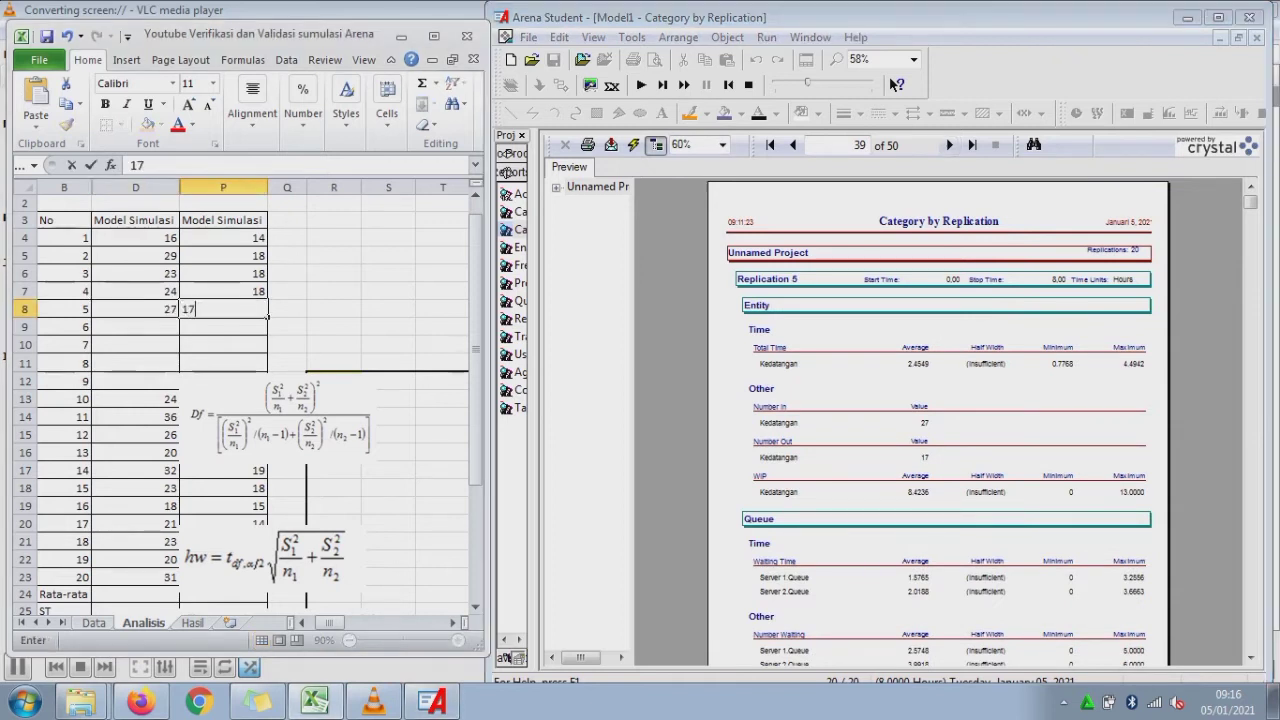
pyautogui.press('Return')
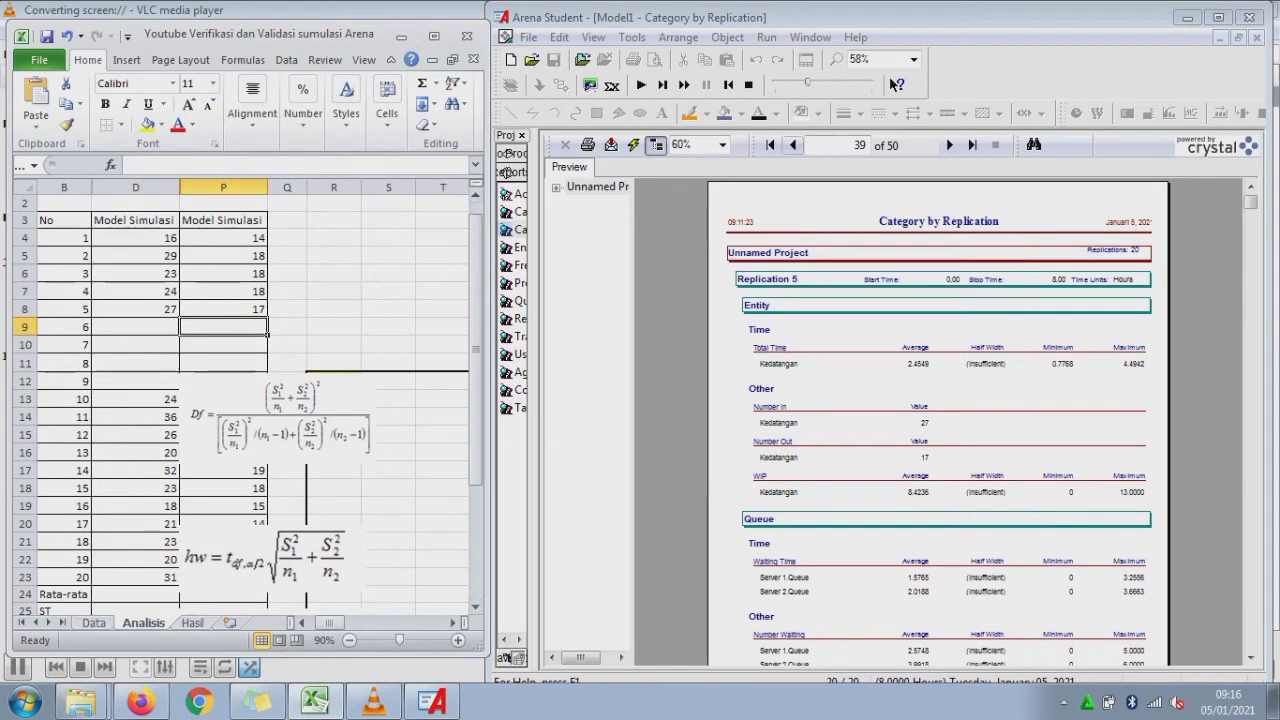
# - Advance the report to replication 6 and enter its Number In 22 and Number Out 16 in the Model Simulasi columns for No 6
pyautogui.click(891, 84)
pyautogui.click(950, 145)
pyautogui.click(950, 145)
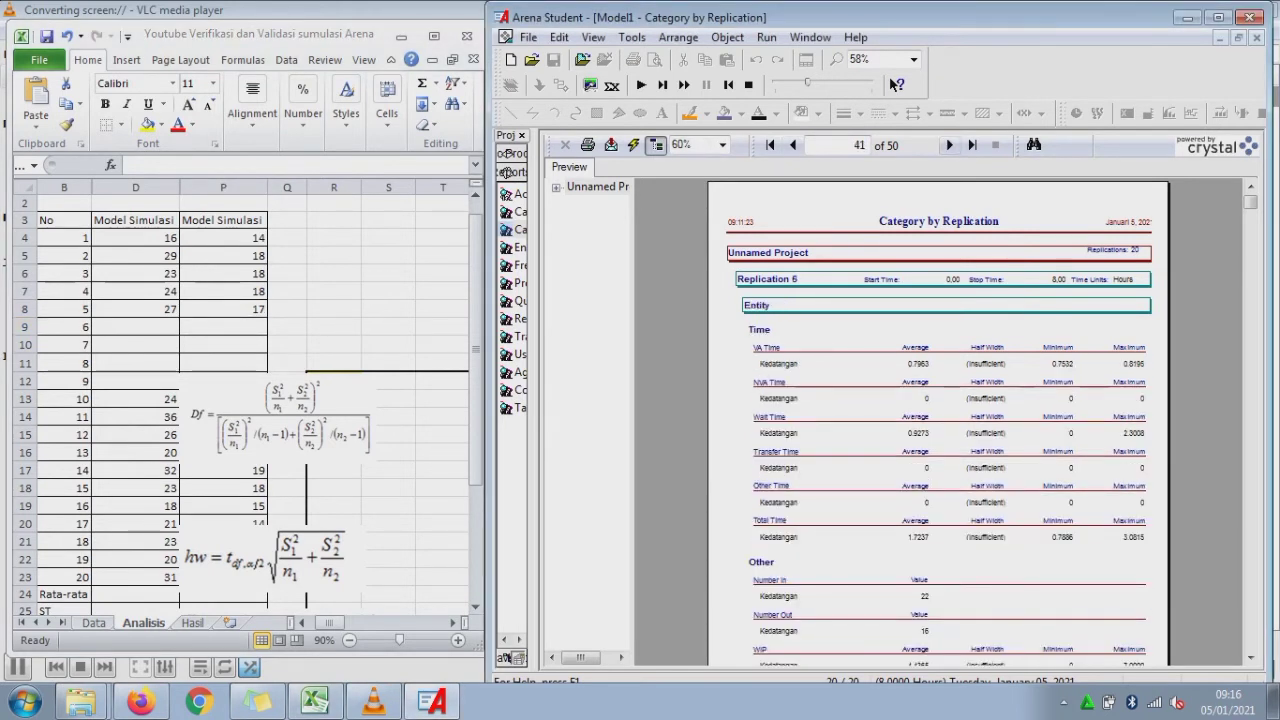
pyautogui.hotkey('alt', 'Tab')
pyautogui.write('22')
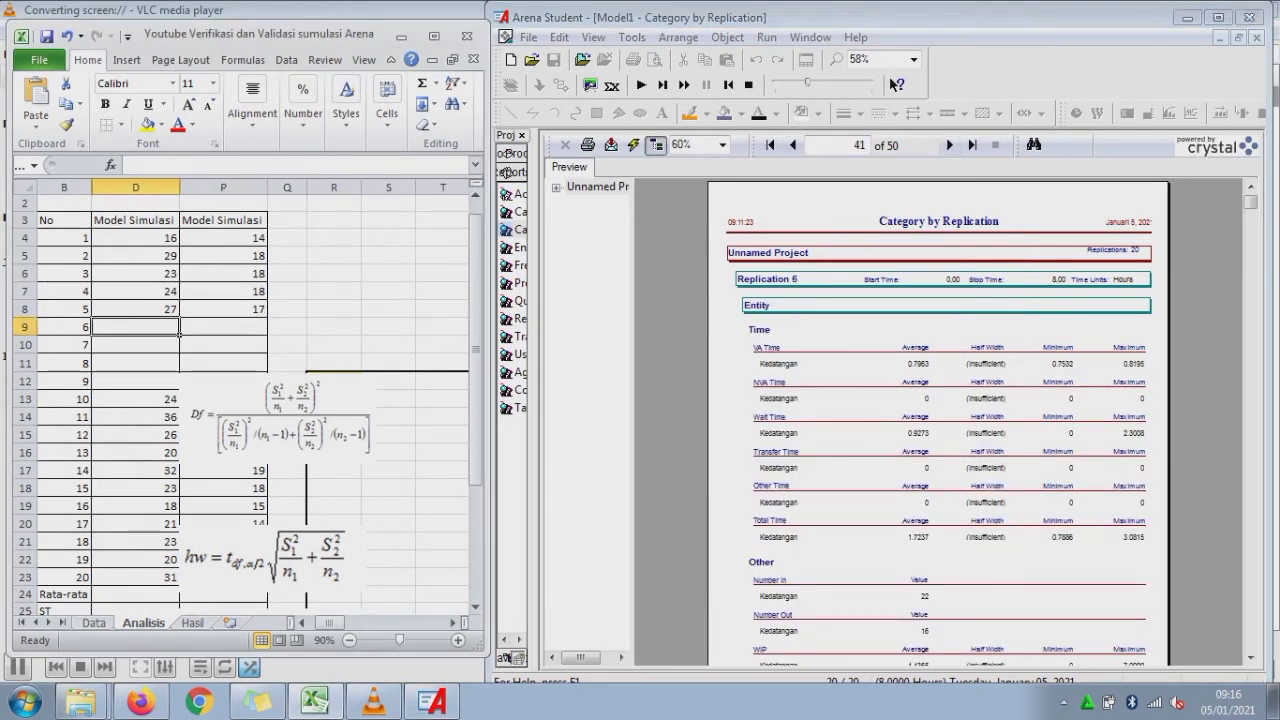
pyautogui.press('Right')
pyautogui.write('16')
pyautogui.press('Return')
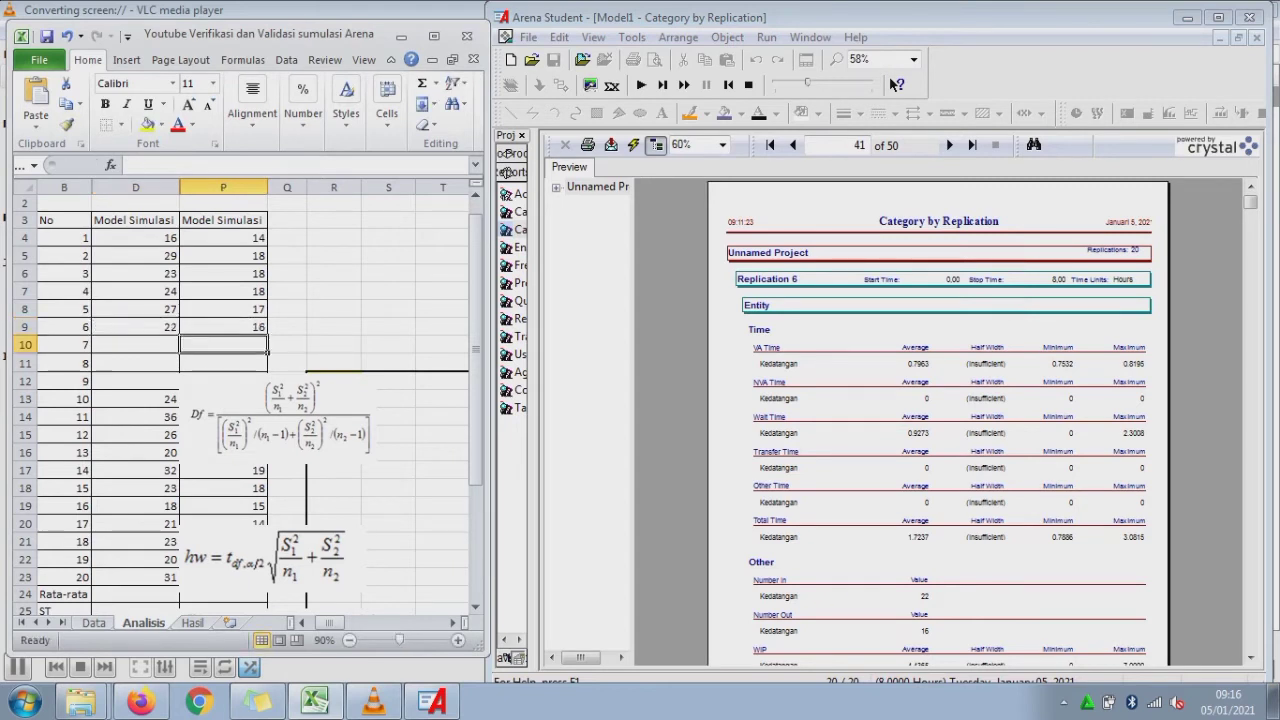
# - Advance the report to replication 7 and enter its Number In 20 and Number Out 14 in the Model Simulasi columns for No 7
pyautogui.click(950, 145)
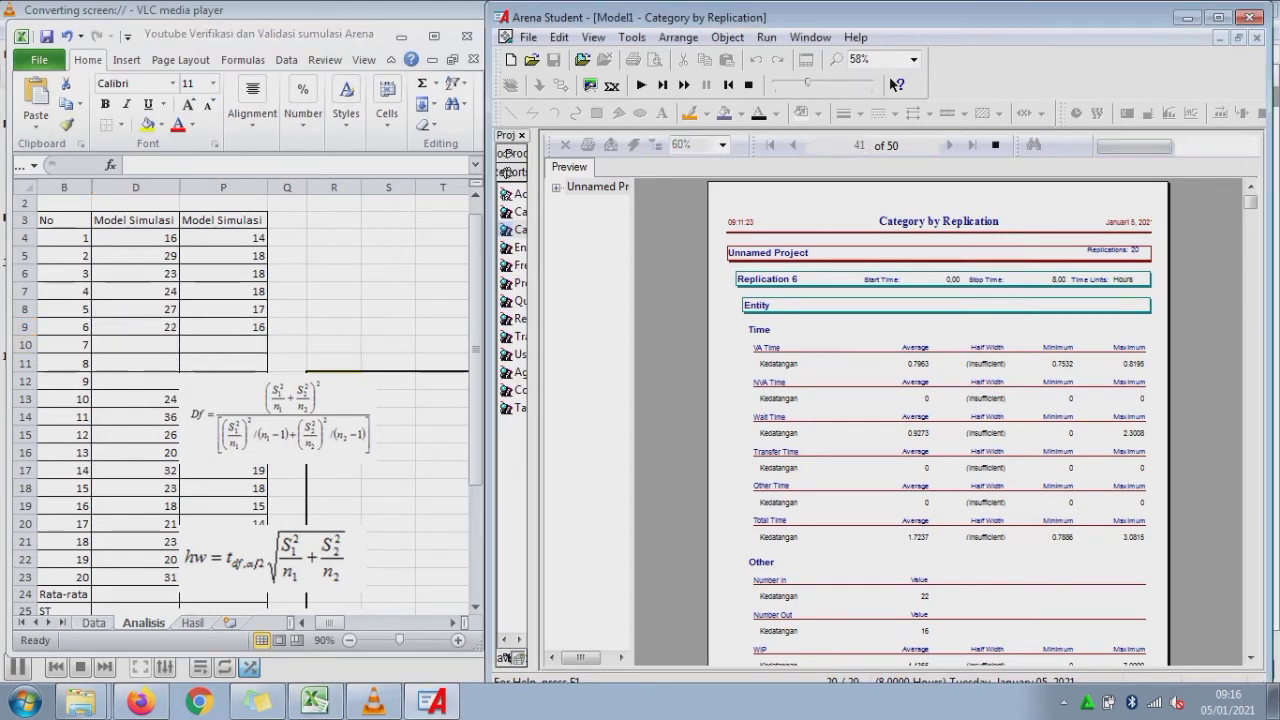
pyautogui.click(950, 145)
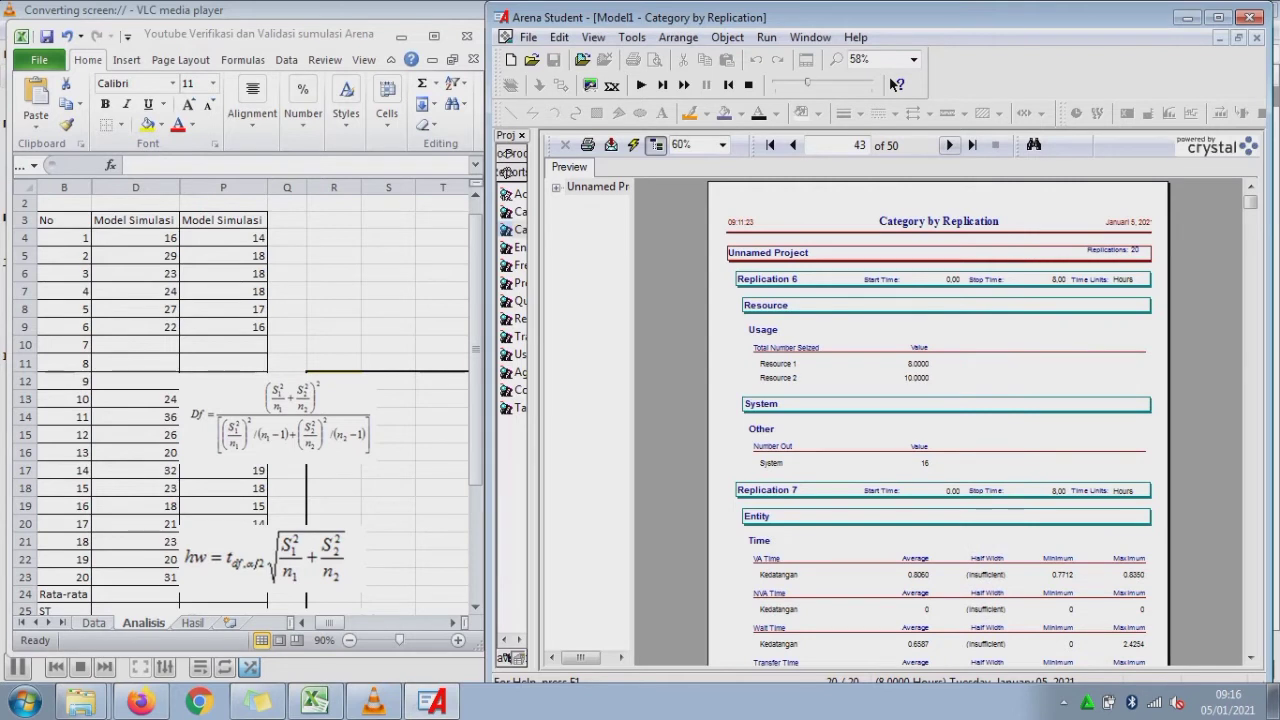
pyautogui.click(950, 145)
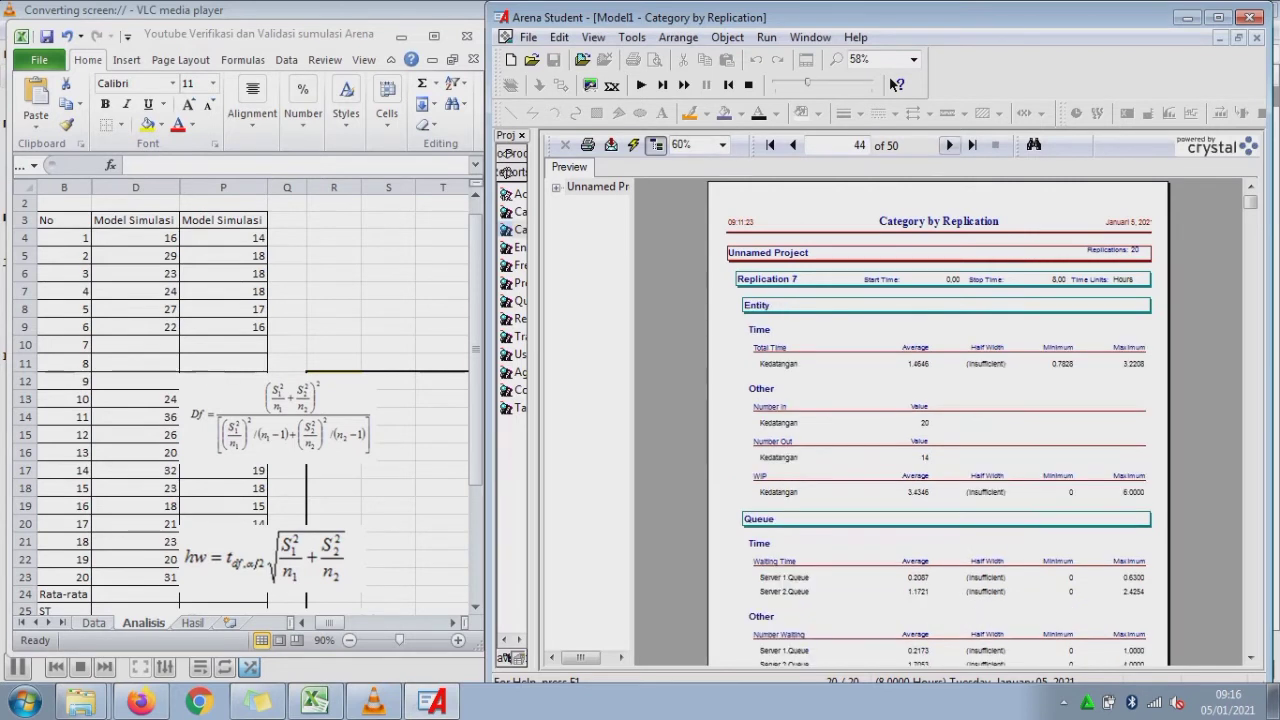
pyautogui.click(172, 345)
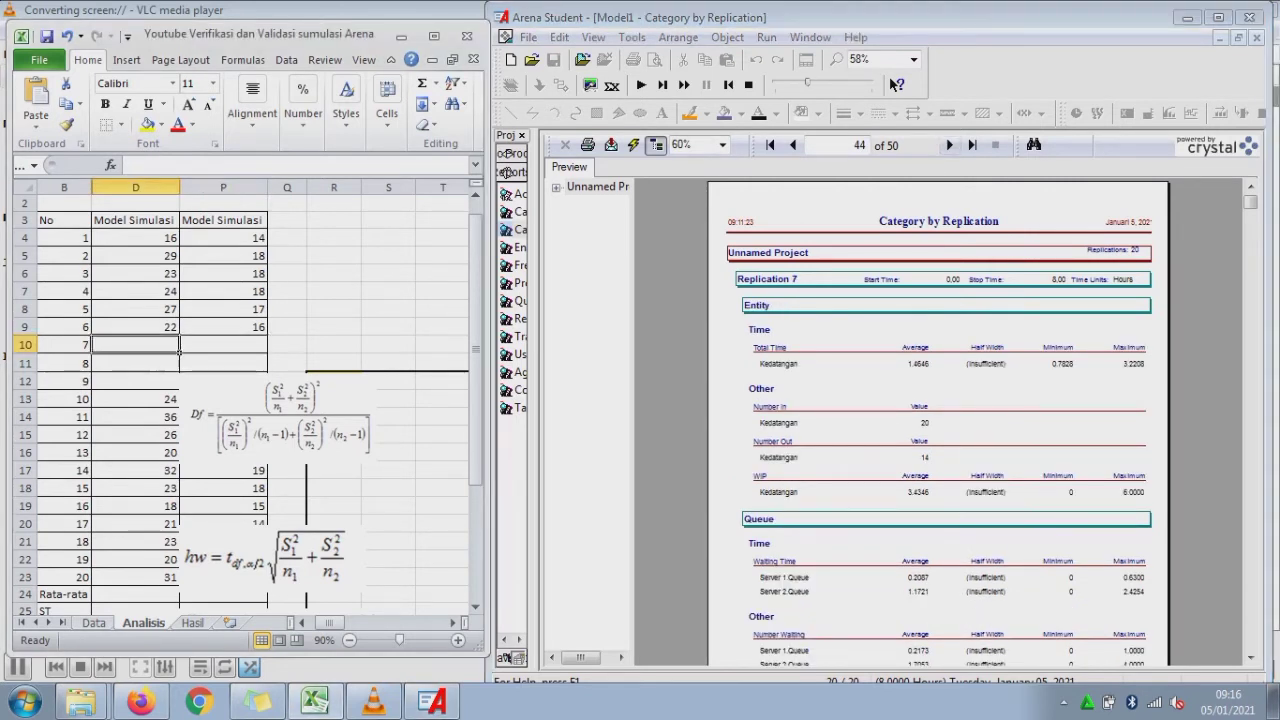
pyautogui.write('20')
pyautogui.press('Tab')
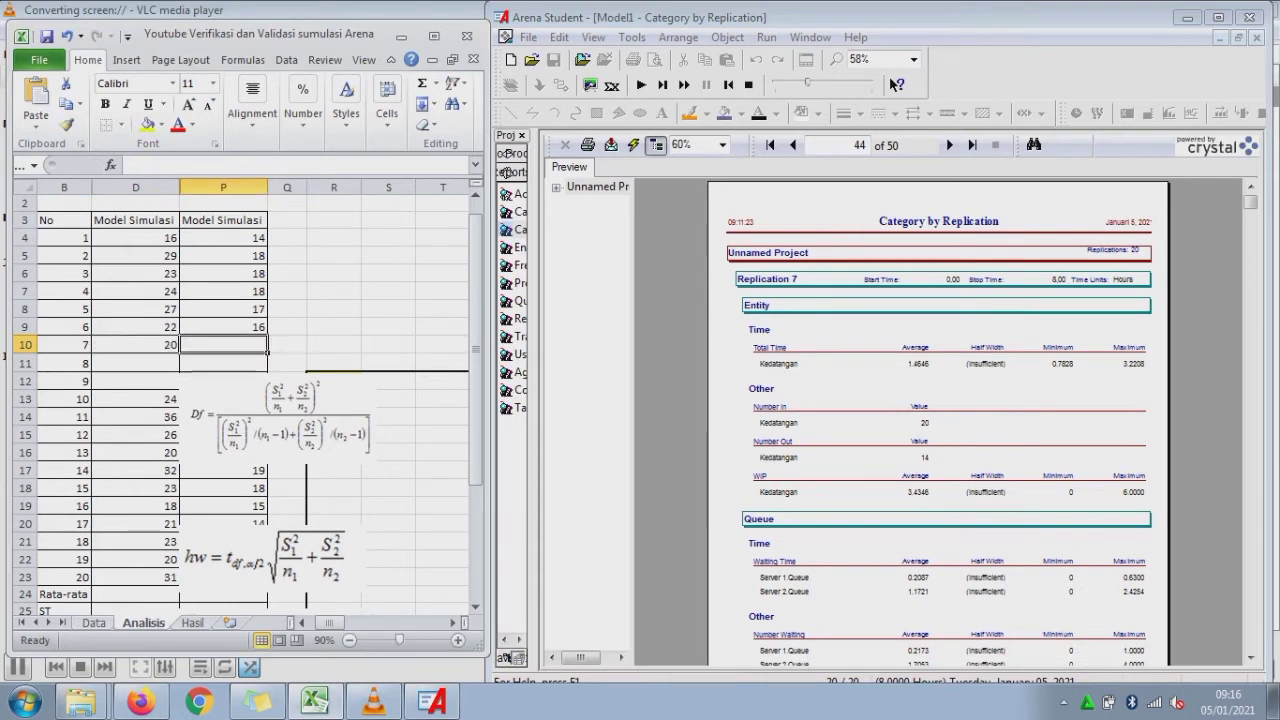
pyautogui.write('14')
pyautogui.press('Return')
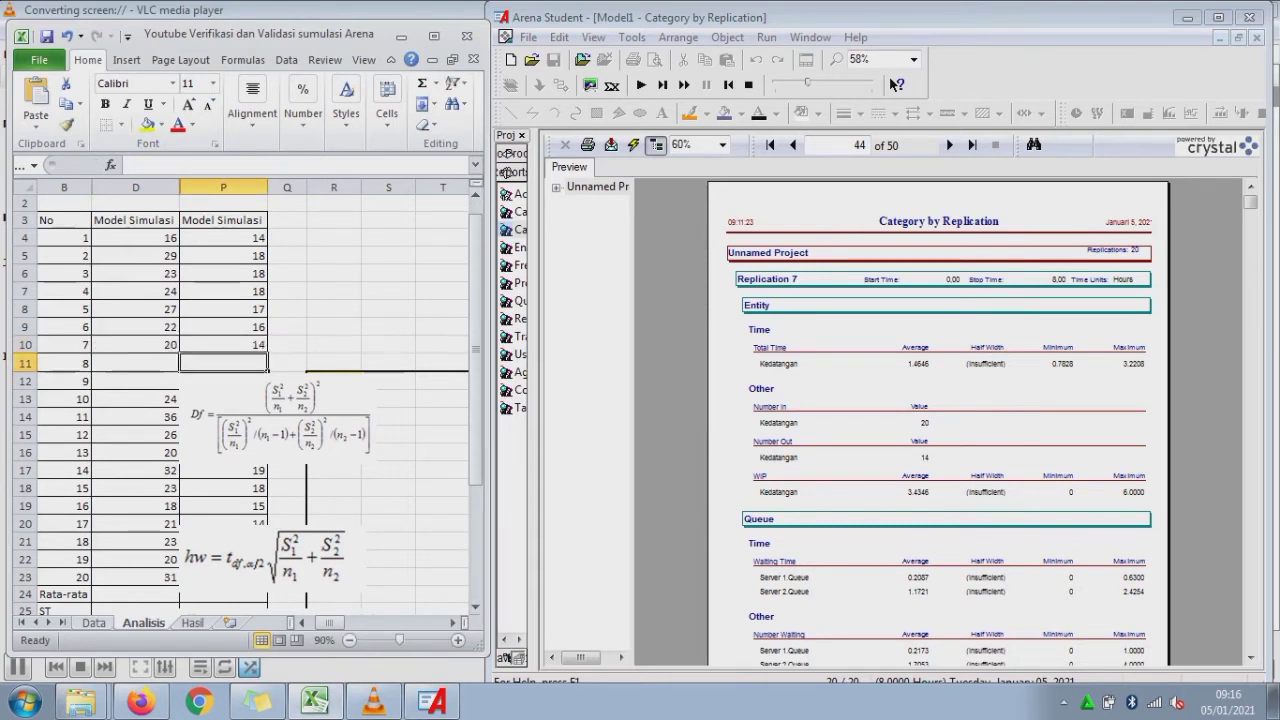
# - Advance the report to replication 8 and enter its Number In 26 and Number Out 17 in the Model Simulasi columns for No 8
pyautogui.click(949, 145)
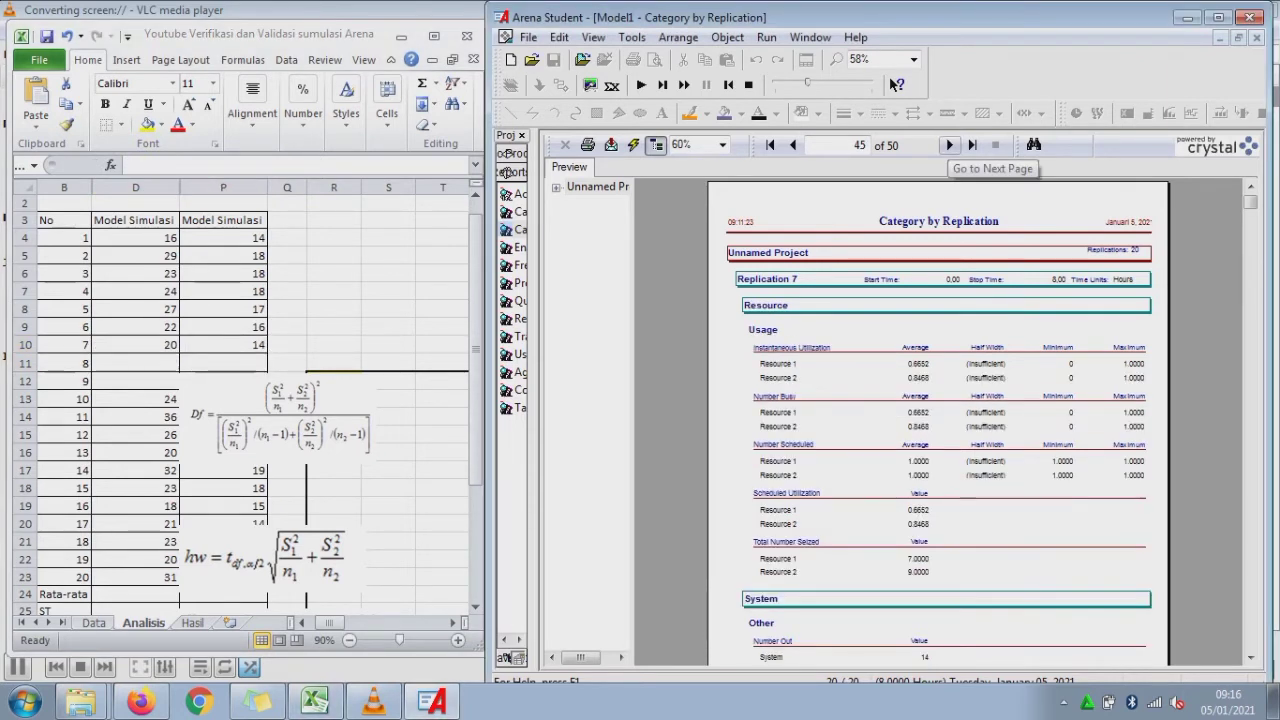
pyautogui.click(949, 145)
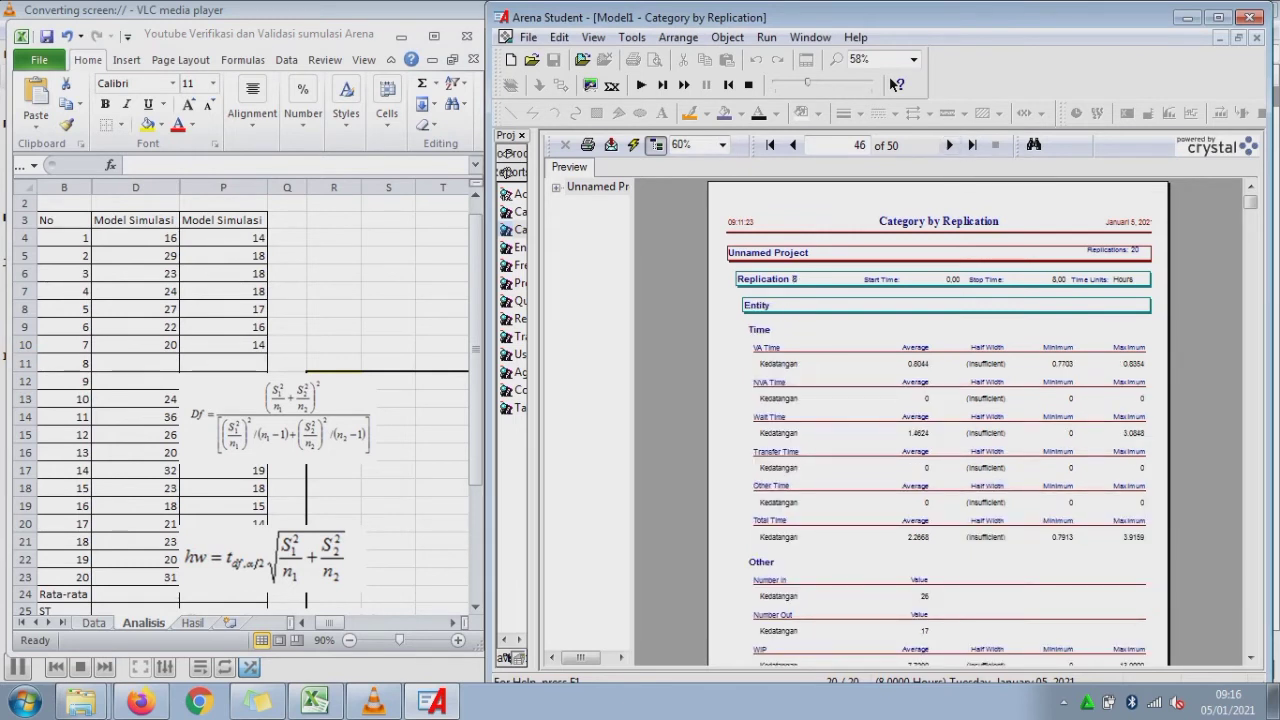
pyautogui.hotkey('alt', 'Tab')
pyautogui.press('Left')
pyautogui.write('26')
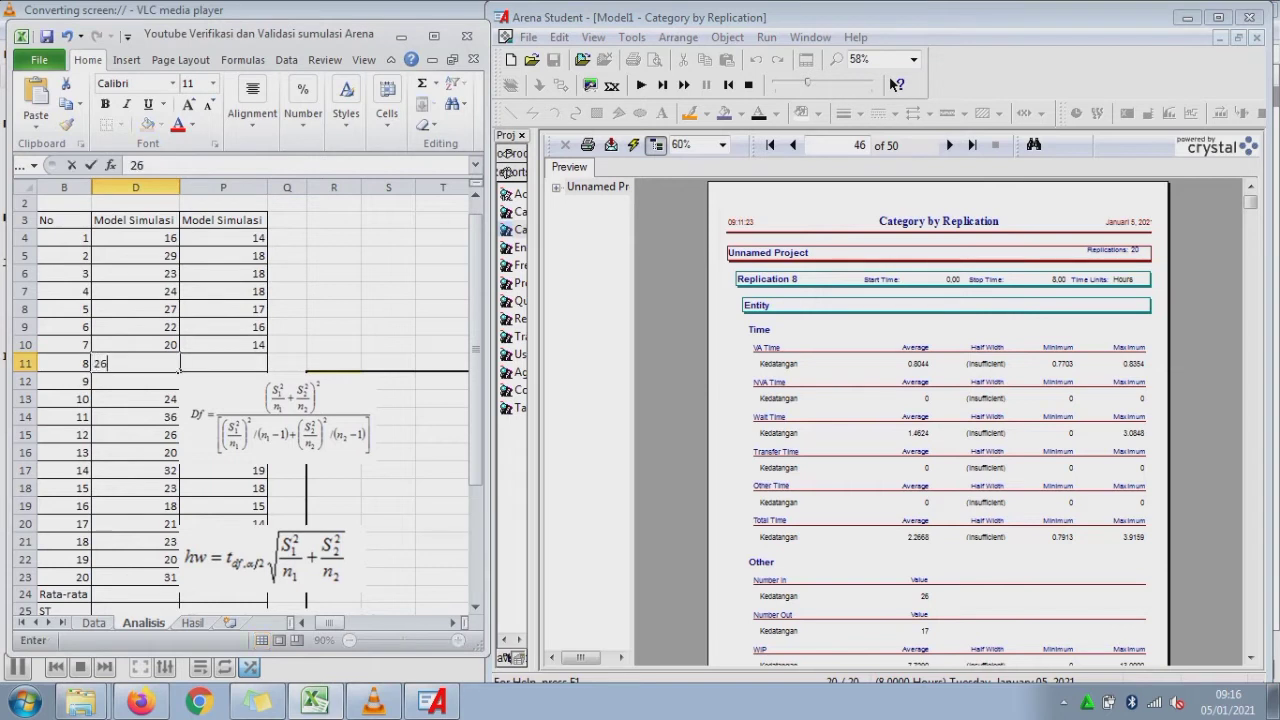
pyautogui.press('Right')
pyautogui.write('17')
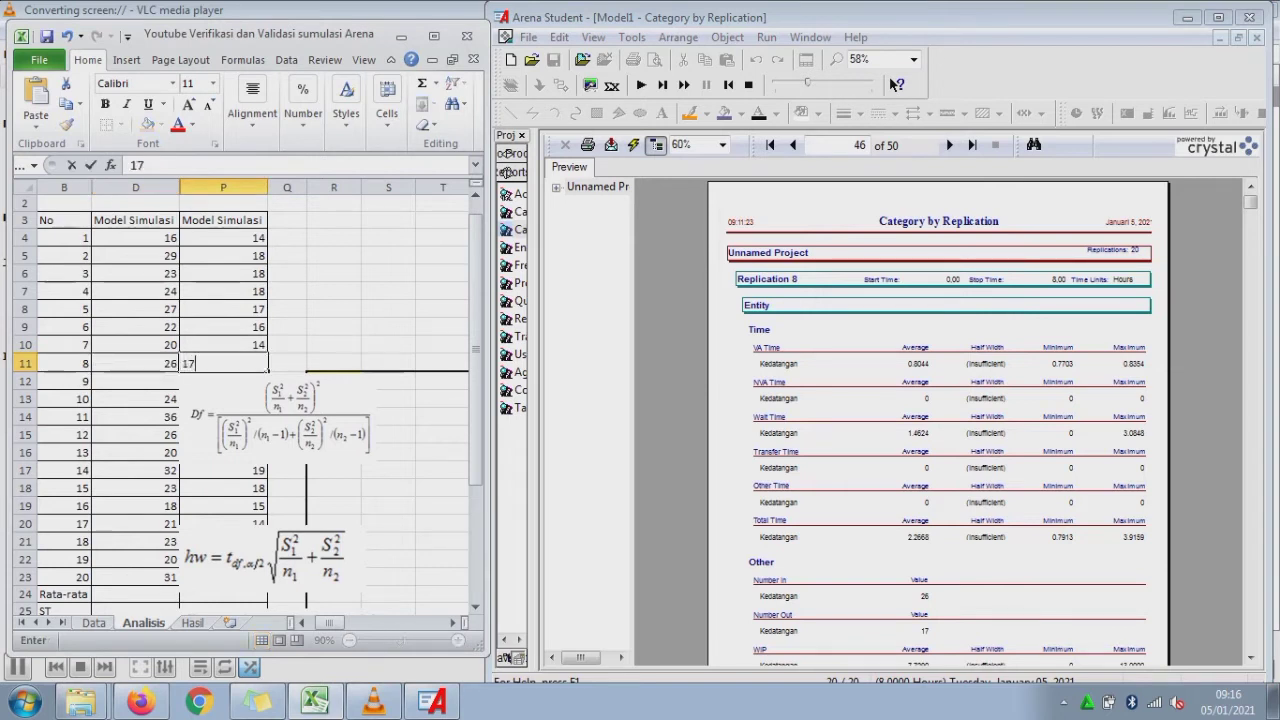
pyautogui.press('Return')
# - Enter replication 9's Number In 22 and Number Out 16 in the Model Simulasi columns for No 9, and advance the report to its last page
pyautogui.click(950, 145)
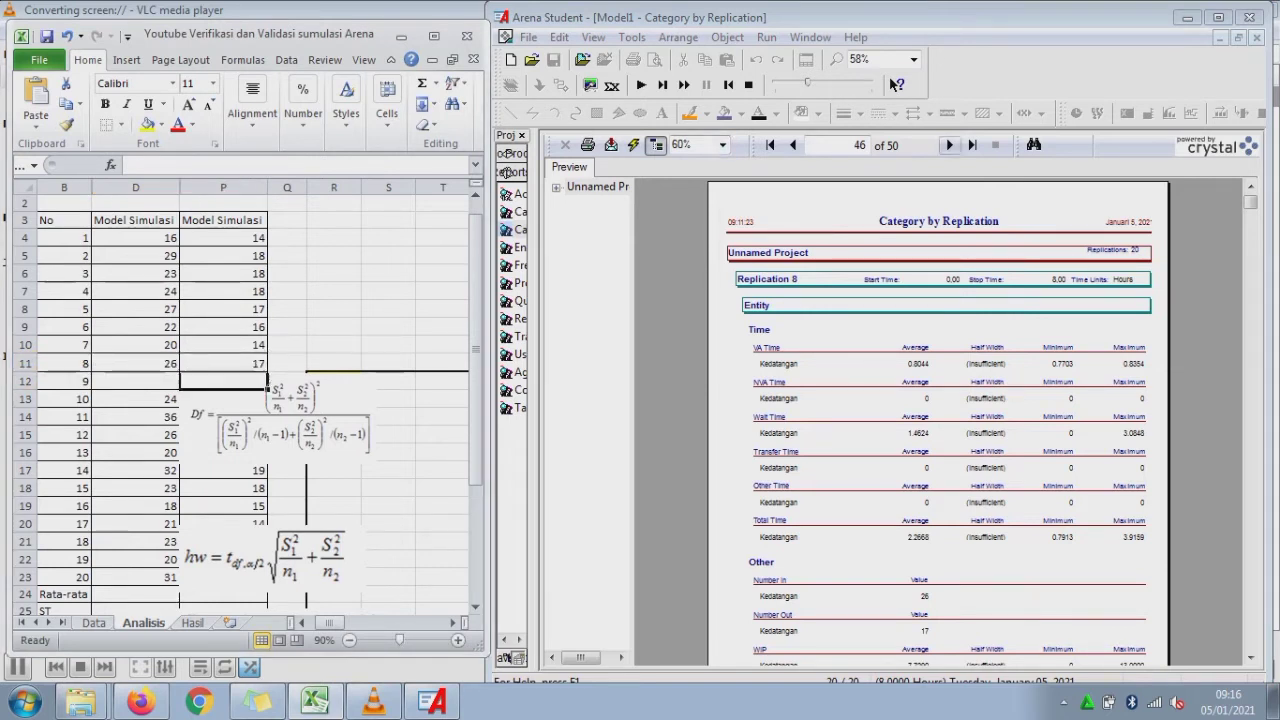
pyautogui.click(950, 145)
pyautogui.click(950, 145)
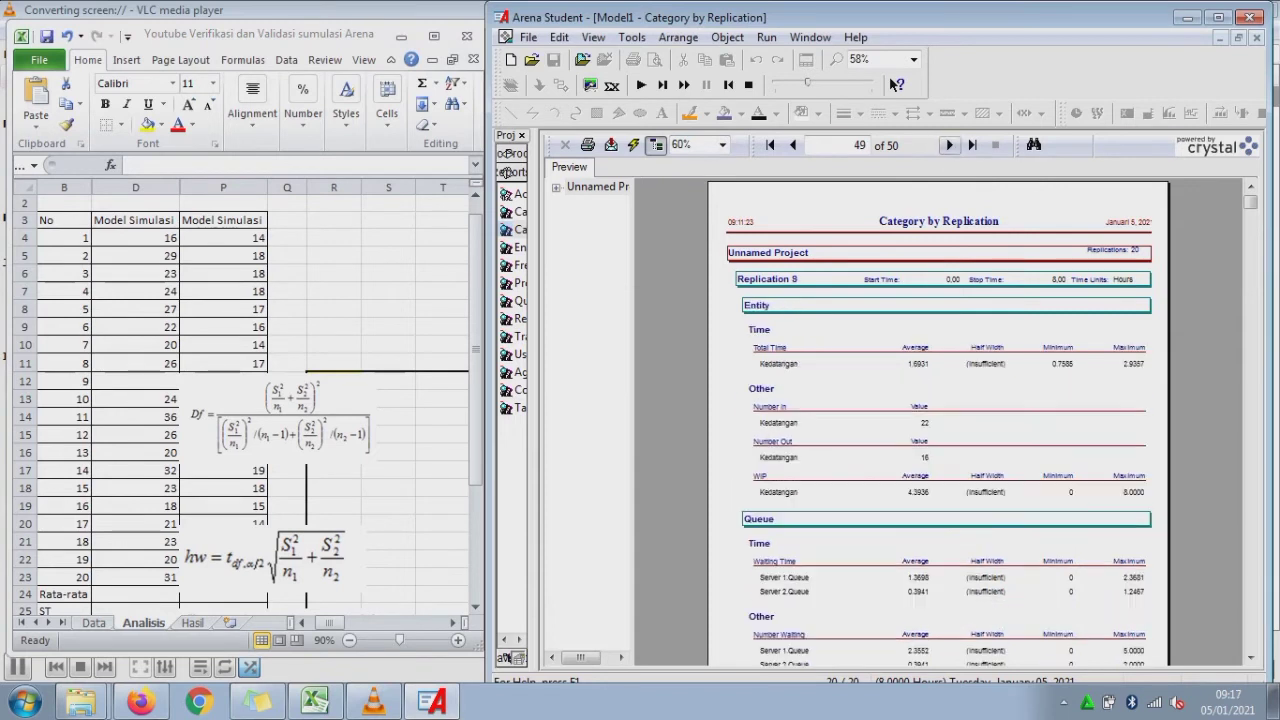
pyautogui.click(848, 279)
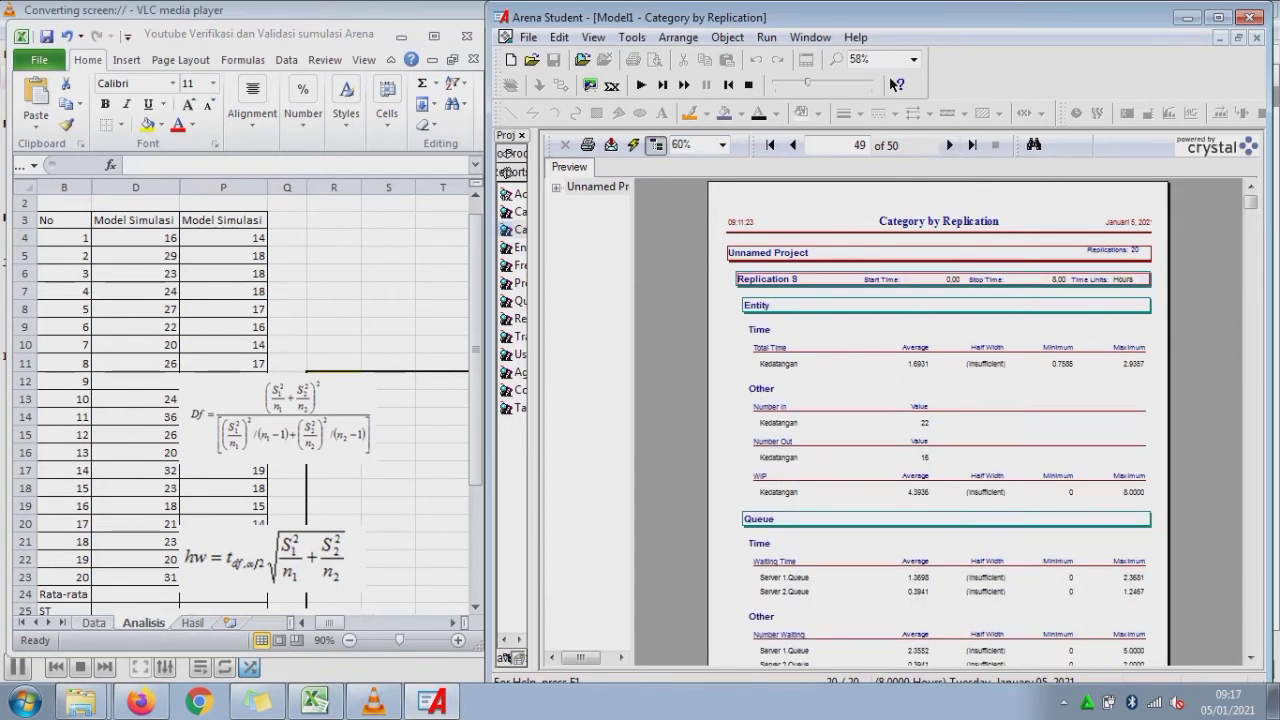
pyautogui.hotkey('alt', 'Tab')
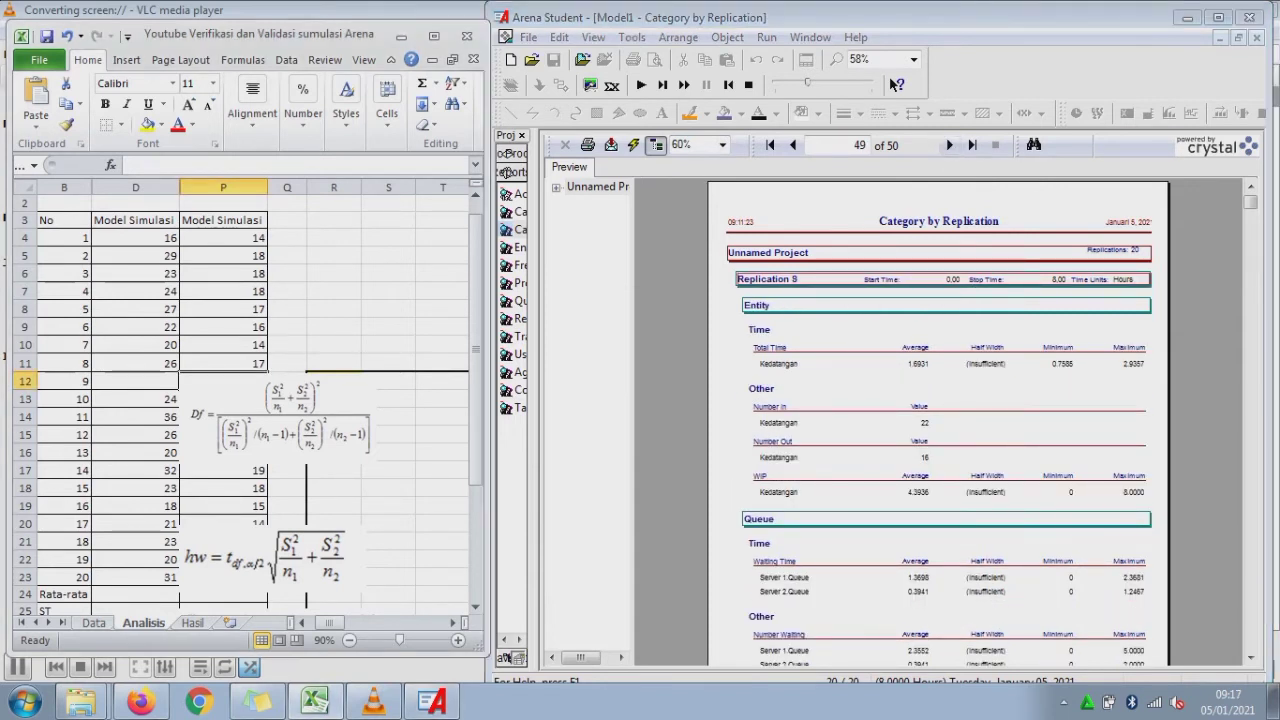
pyautogui.press('Left')
pyautogui.write('22')
pyautogui.press('Right')
pyautogui.write('16')
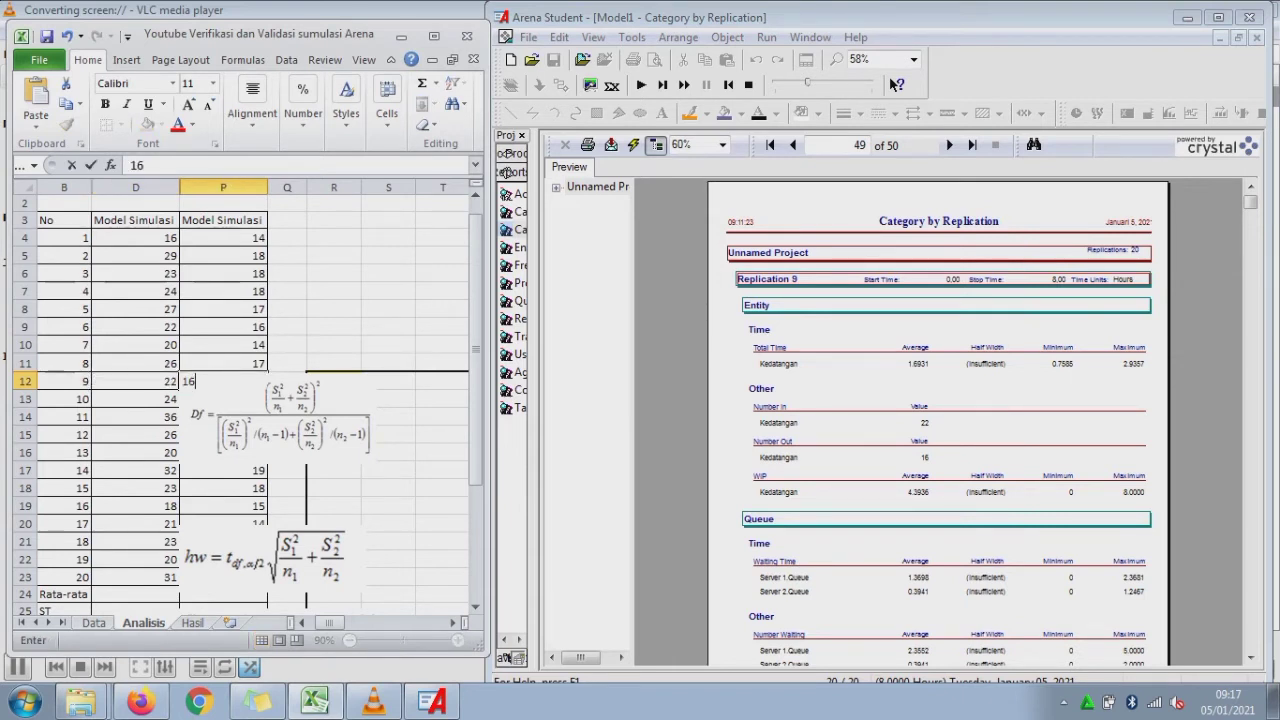
pyautogui.click(949, 145)
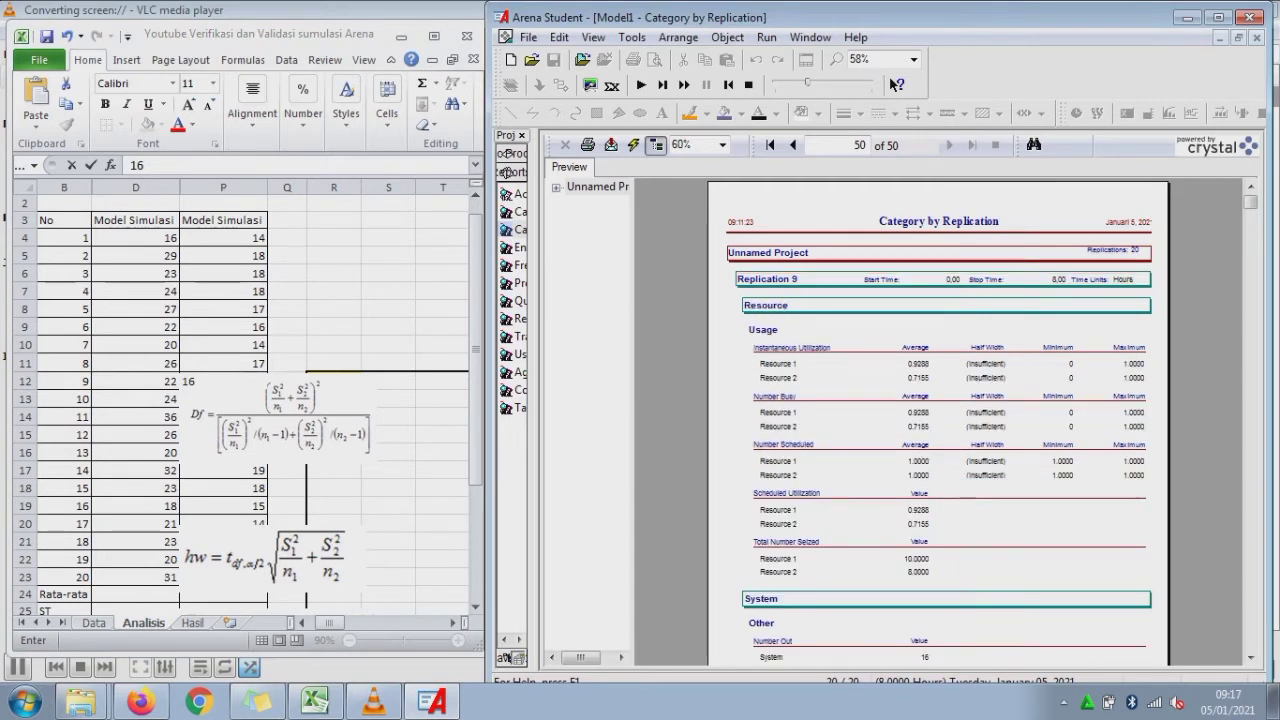
# - Minimize Arena, maximize the Excel workbook and unhide the hidden columns between B and P on the Analisis sheet
pyautogui.click(1187, 17)
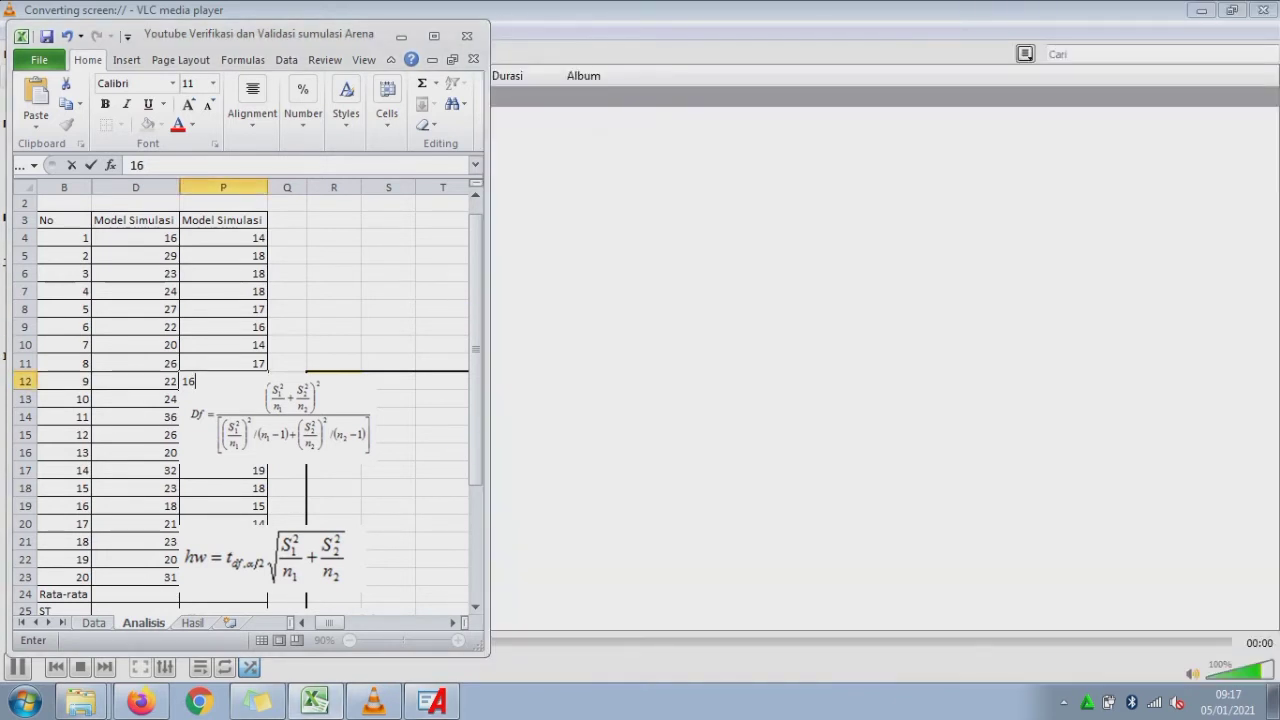
pyautogui.click(433, 36)
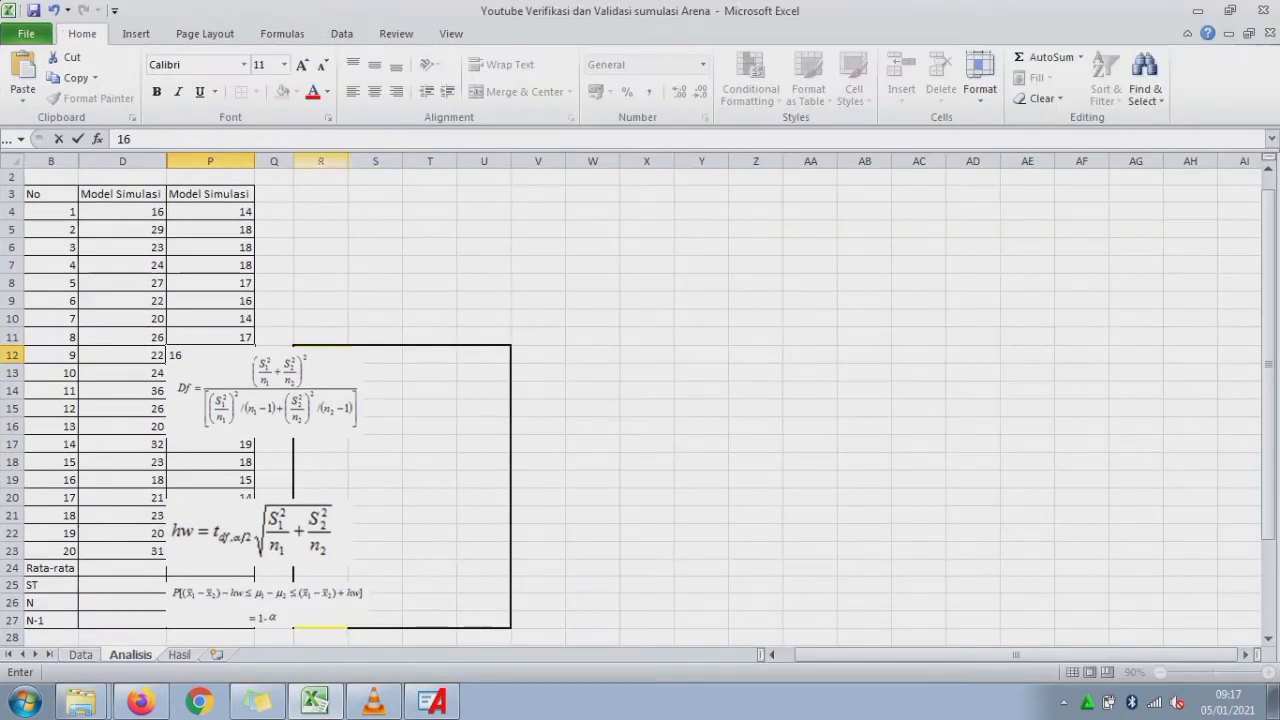
pyautogui.moveTo(210, 160); pyautogui.dragTo(50, 160)
pyautogui.rightClick(237, 160)
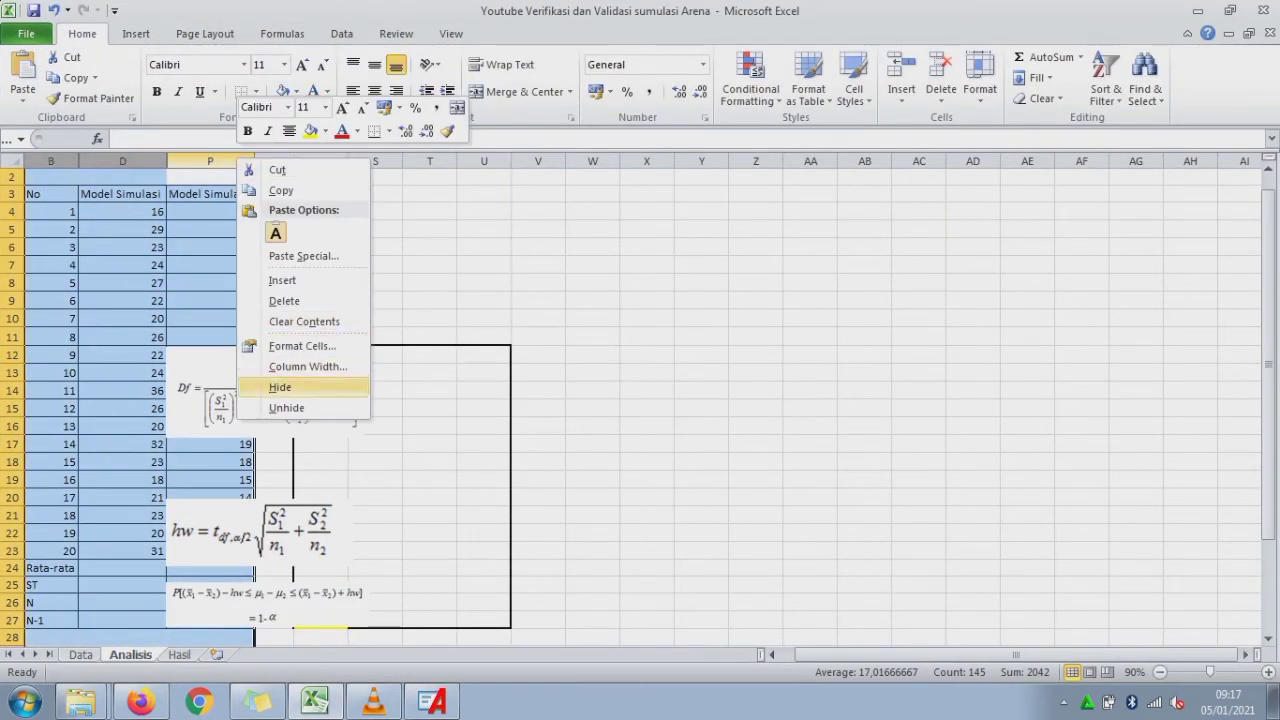
pyautogui.click(287, 407)
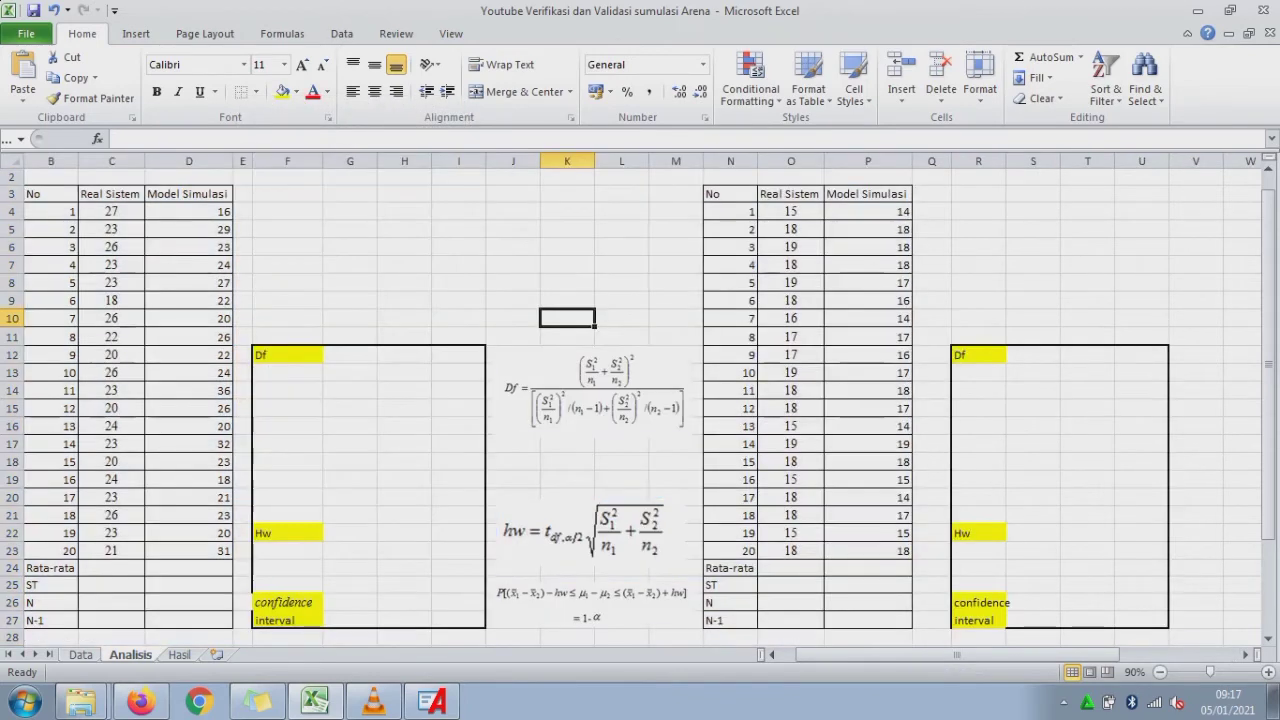
# - Calculate the Rata-rata of the first table's Real Sistem values in C24 with =AVERAGE(C4:C23)
pyautogui.press('Left')
pyautogui.press('Left')
pyautogui.press('Left')
pyautogui.press('Left')
pyautogui.press('Left')
pyautogui.press('Left')
pyautogui.press('Left')
pyautogui.press('Left')
pyautogui.press('Left')
pyautogui.press('Left')
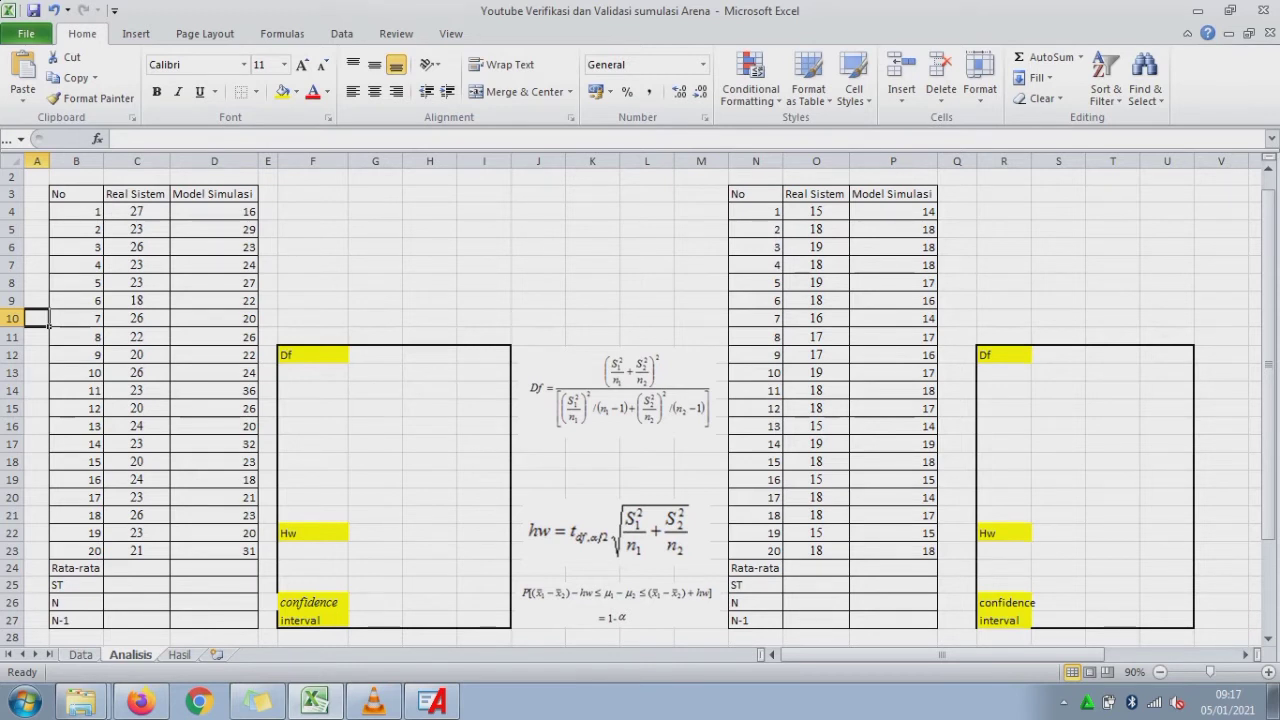
pyautogui.click(166, 569)
pyautogui.write('=')
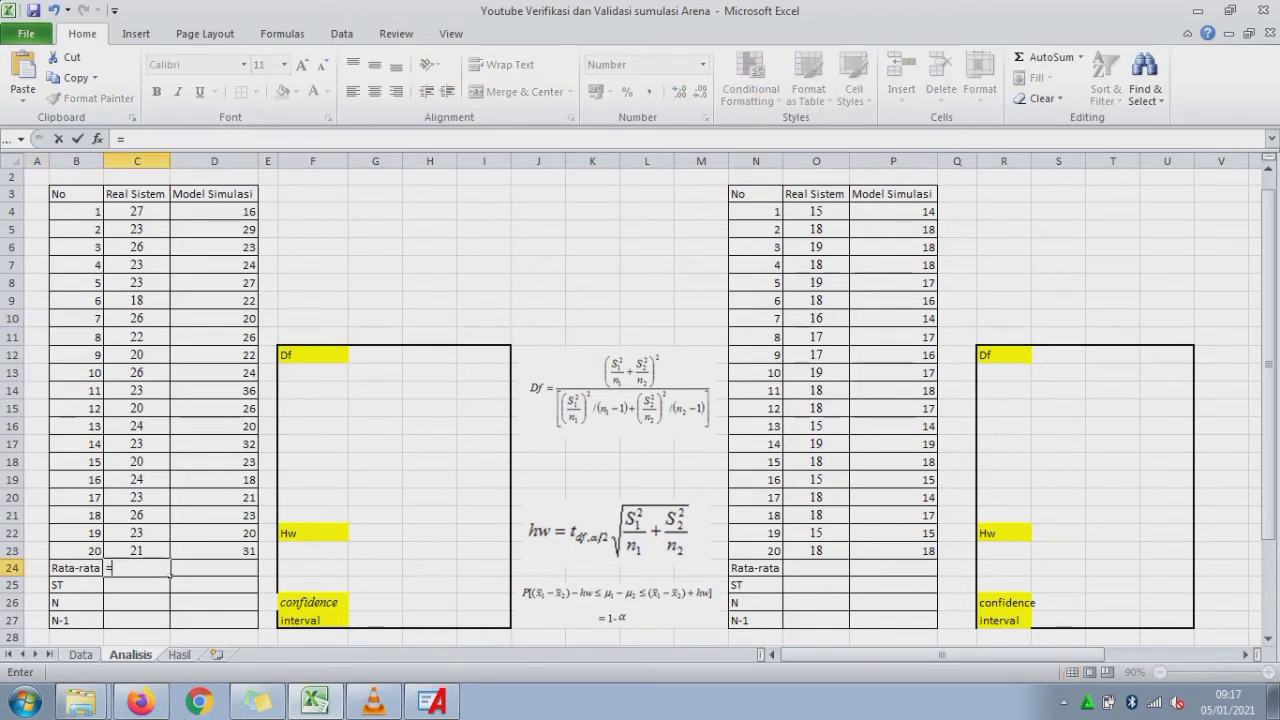
pyautogui.write('av')
pyautogui.press('Down')
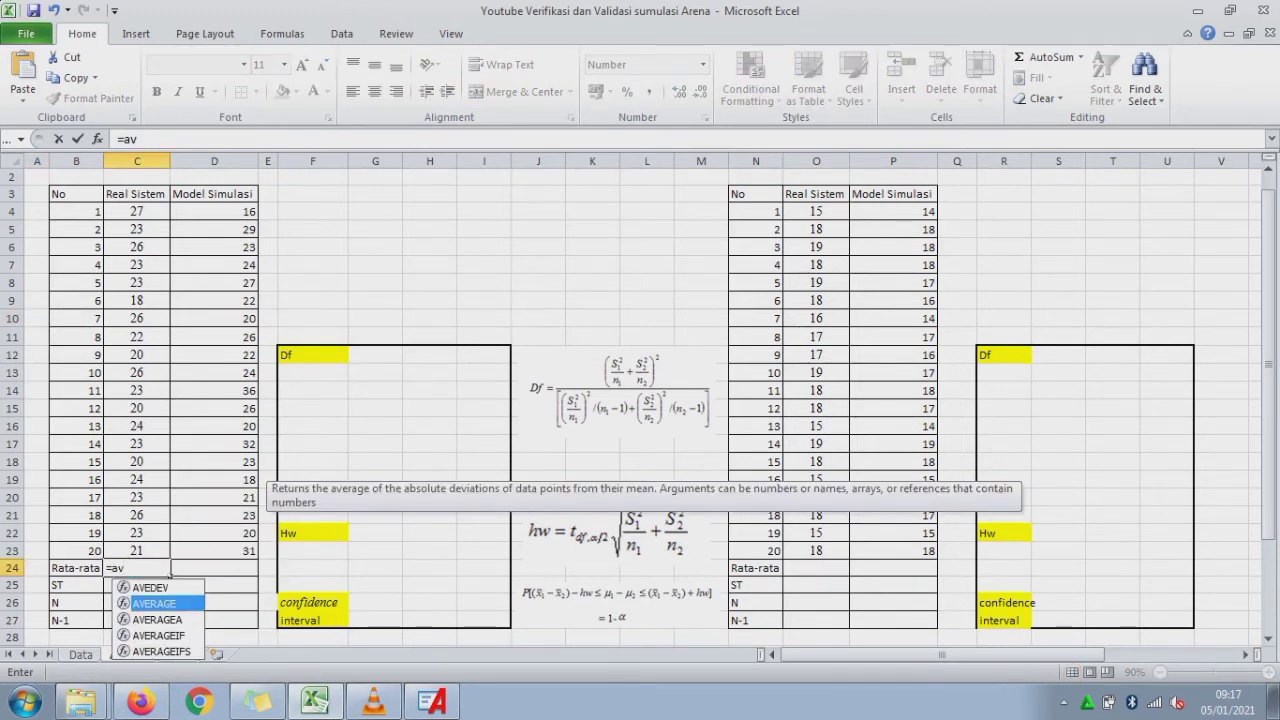
pyautogui.press('Tab')
pyautogui.moveTo(137, 211); pyautogui.dragTo(158, 550)
pyautogui.write(')')
pyautogui.press('Return')
# - Enter the heading Kedatangan in C2 above the first table's Real Sistem column
pyautogui.press('Up')
pyautogui.press('Up')
pyautogui.press('Up')
pyautogui.press('Up')
pyautogui.press('Up')
pyautogui.press('Up')
pyautogui.press('Up')
pyautogui.press('Up')
pyautogui.press('Up')
pyautogui.press('Up')
pyautogui.press('Up')
pyautogui.press('Up')
pyautogui.press('Up')
pyautogui.press('Up')
pyautogui.press('Up')
pyautogui.press('Up')
pyautogui.press('Up')
pyautogui.press('Up')
pyautogui.press('Up')
pyautogui.press('Up')
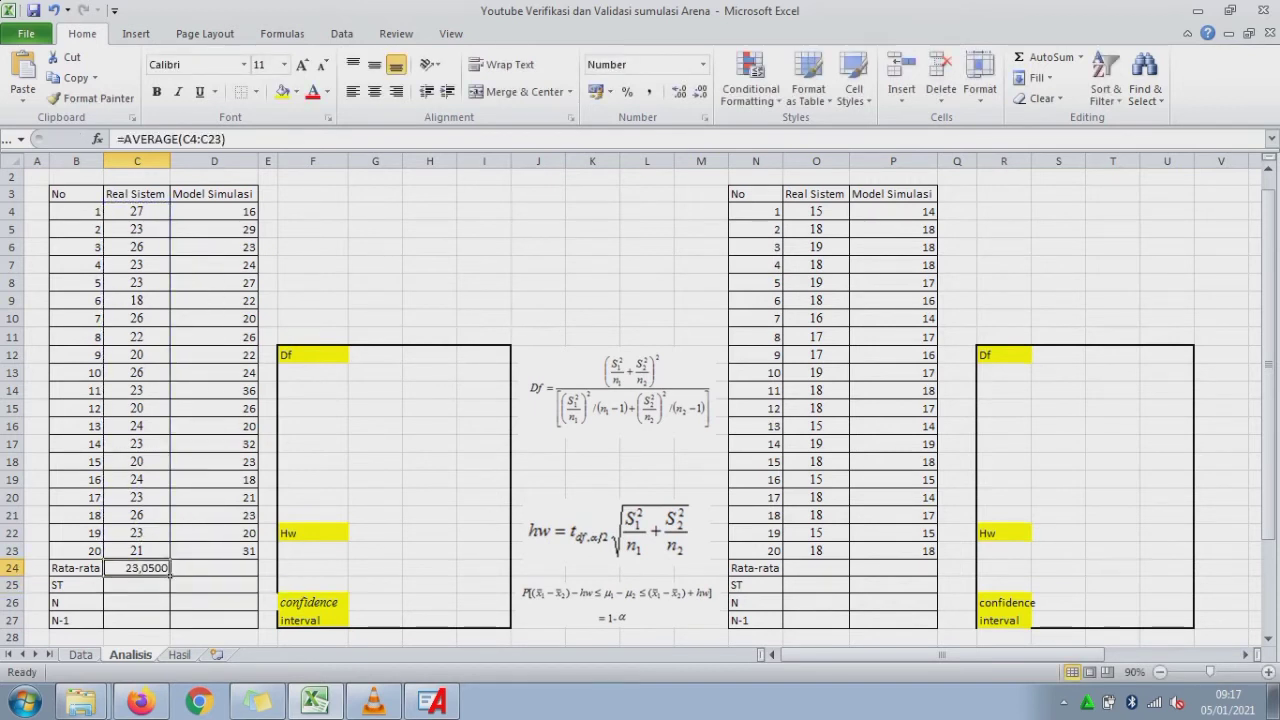
pyautogui.press('Up')
pyautogui.press('Up')
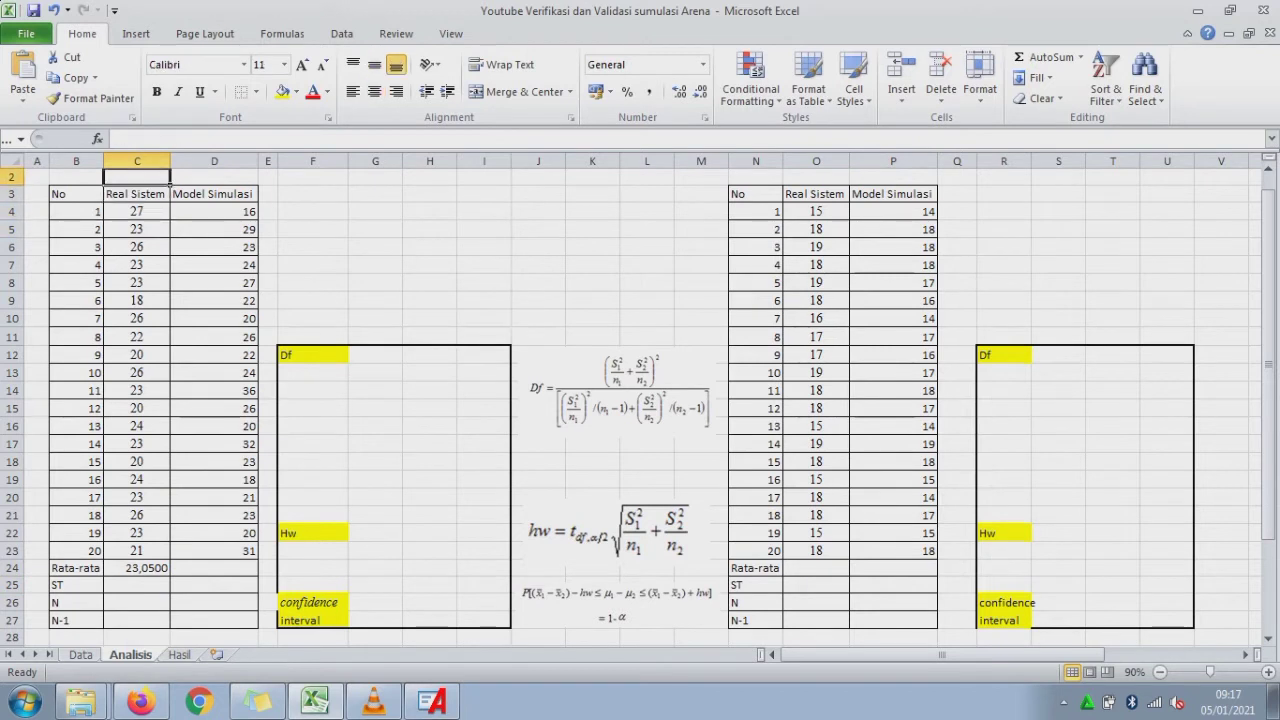
pyautogui.press('Down')
pyautogui.press('Up')
pyautogui.write('Ked')
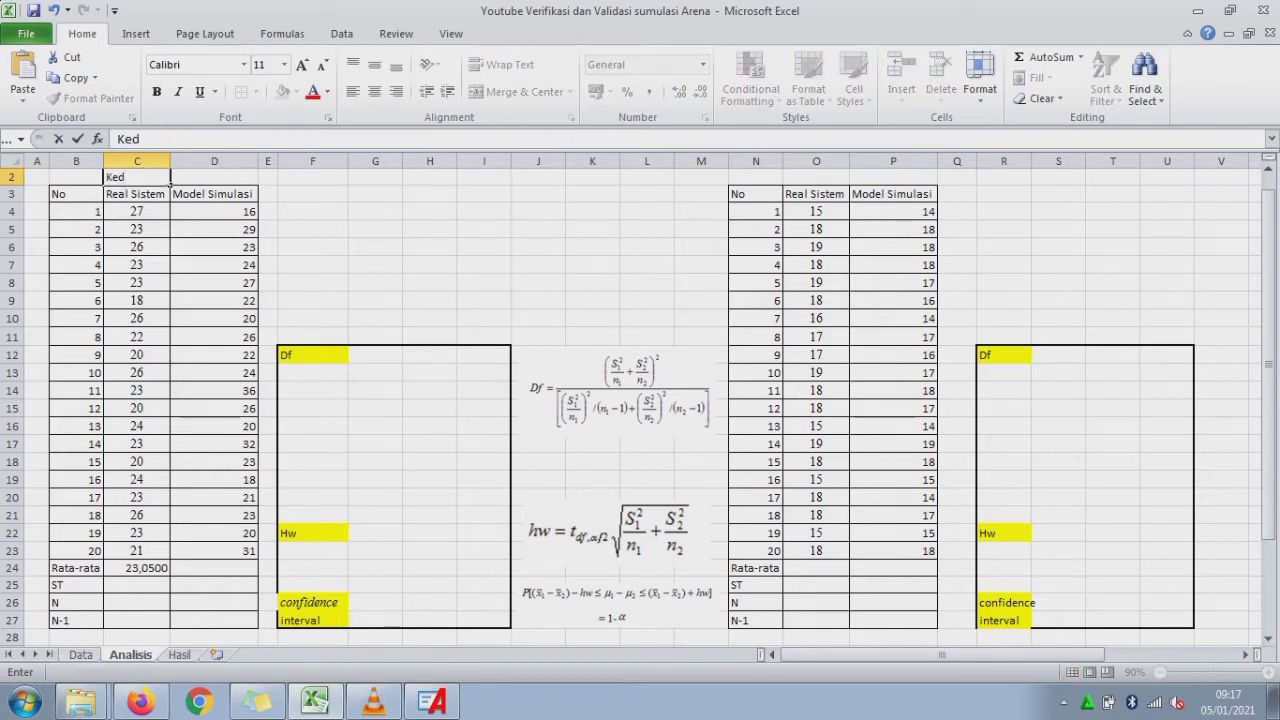
pyautogui.write('atangan')
pyautogui.press('Return')
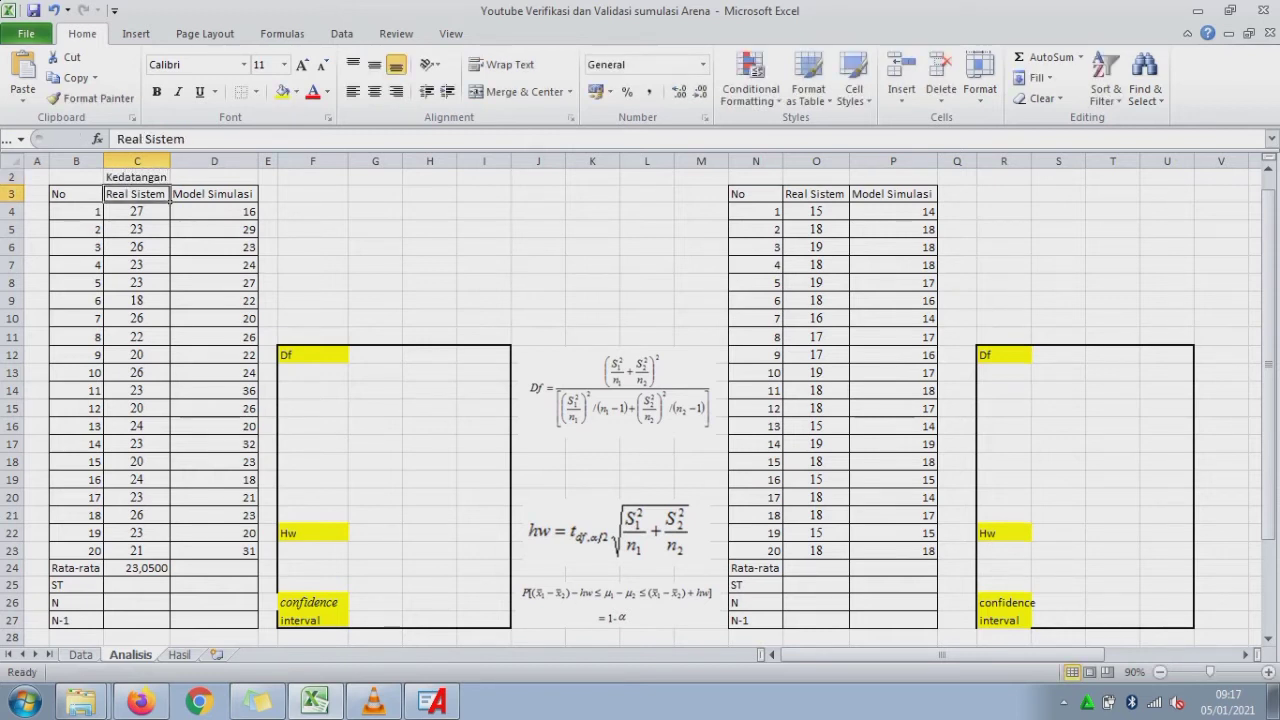
# - Enter the heading Dilayani in O2 above the second table's Real Sistem column
pyautogui.press('Up')
pyautogui.press('Right')
pyautogui.press('Right')
pyautogui.press('Right')
pyautogui.press('Right')
pyautogui.press('Right')
pyautogui.press('Right')
pyautogui.press('Right')
pyautogui.press('Right')
pyautogui.press('Right')
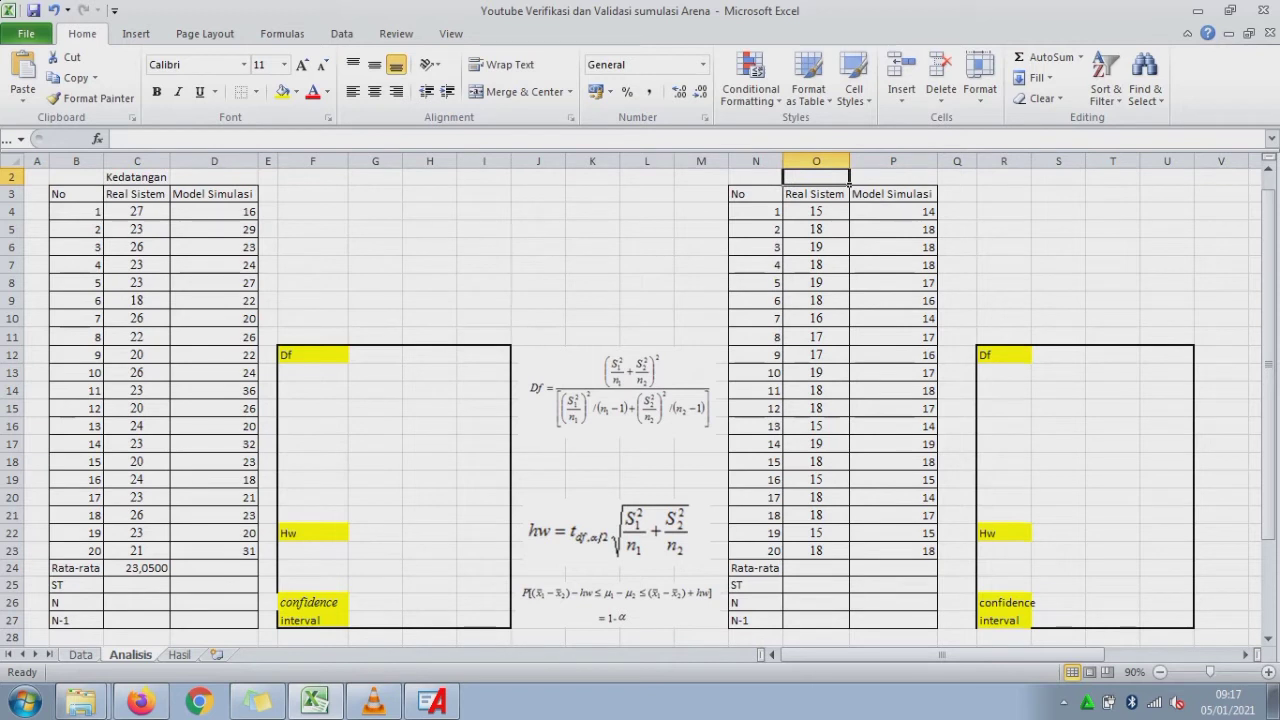
pyautogui.write('Dilaynani')
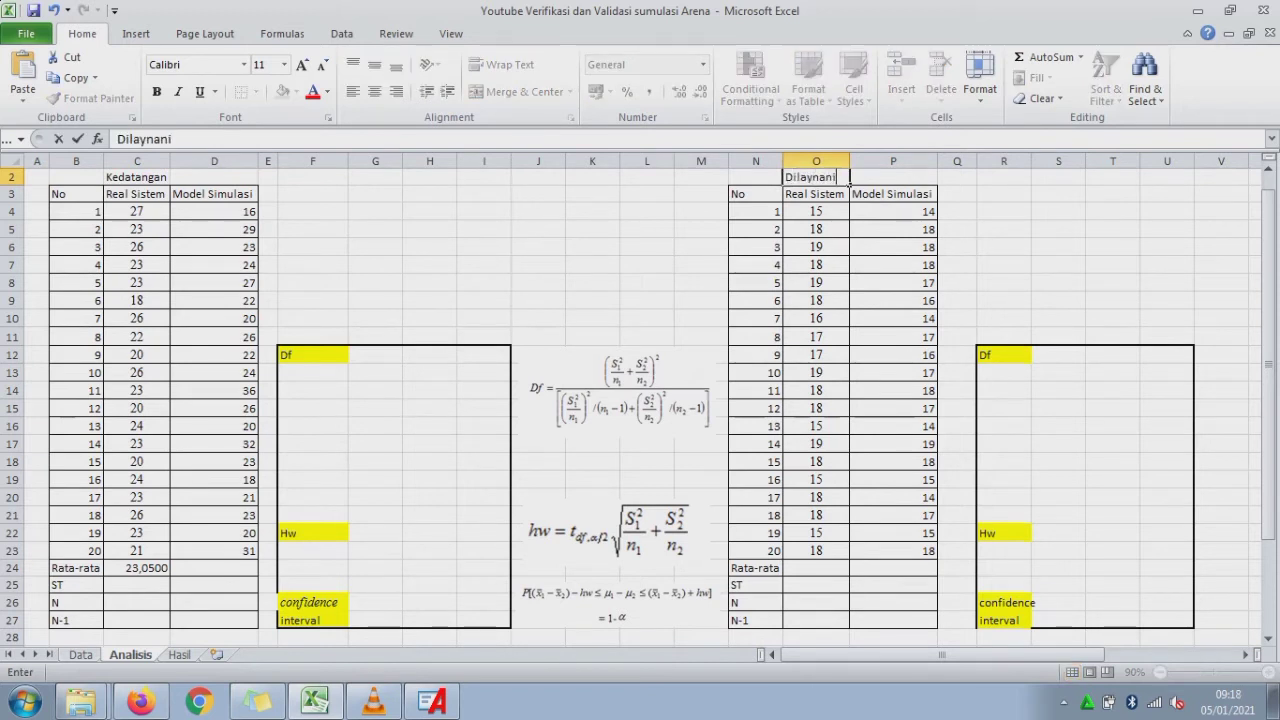
pyautogui.press('BackSpace')
pyautogui.press('BackSpace')
pyautogui.press('BackSpace')
pyautogui.press('BackSpace')
pyautogui.write('ani')
pyautogui.press('Return')
pyautogui.press('Up')
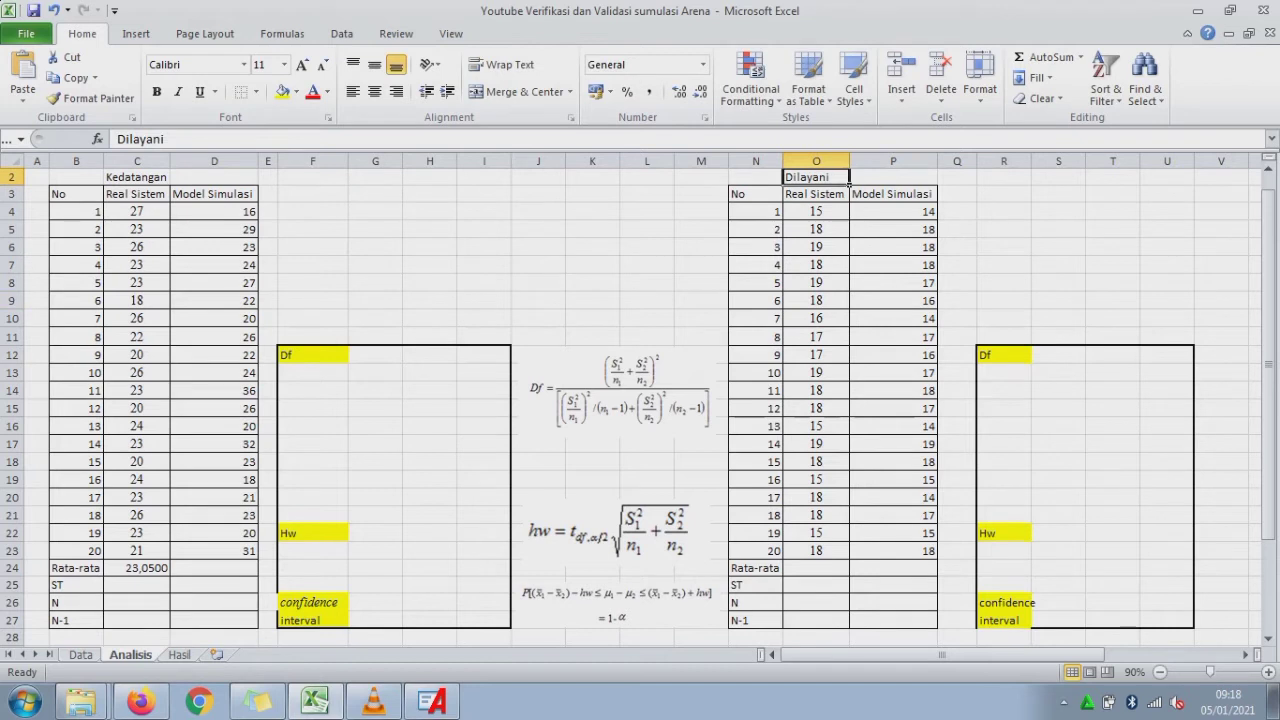
# - Copy the Rata-rata formula from C24 across to the Model Simulasi column in D24
pyautogui.click(137, 567)
pyautogui.moveTo(170, 576); pyautogui.dragTo(226, 572)
pyautogui.click(137, 585)
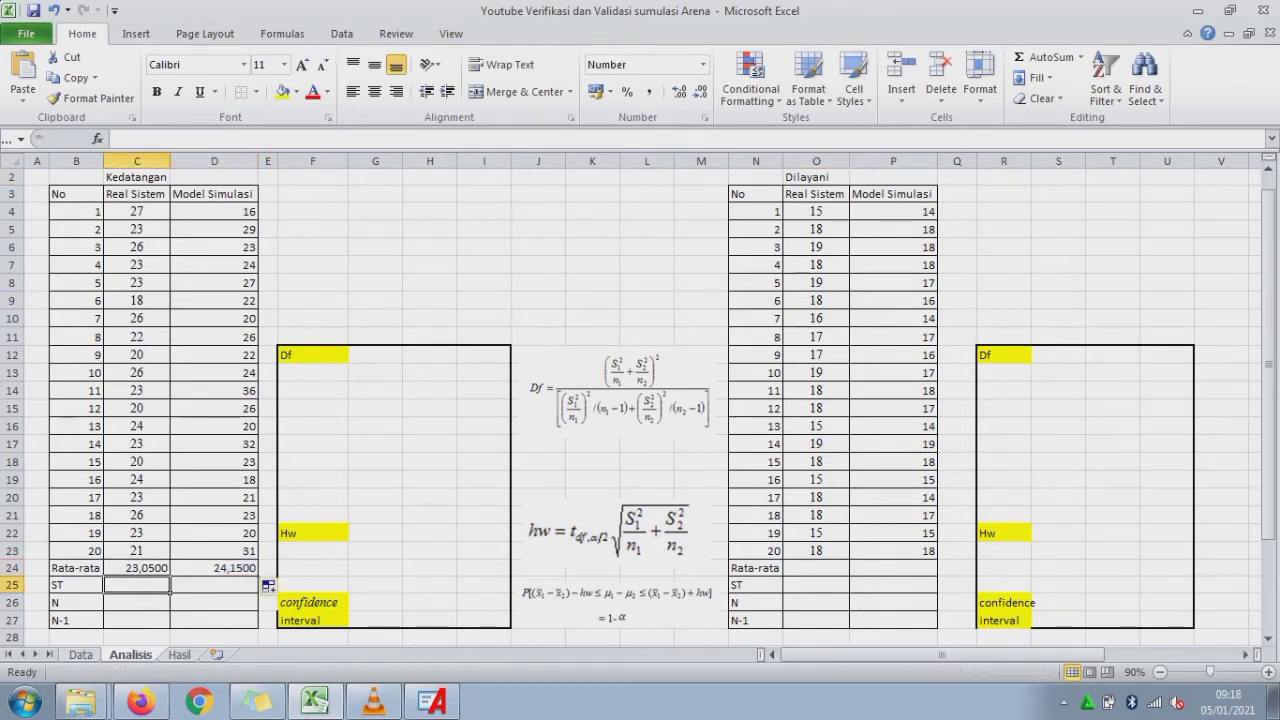
# - Calculate the sample standard deviation of C4:C23 in C25 with STDEV.S and extend the formula to D25
pyautogui.write('=st')
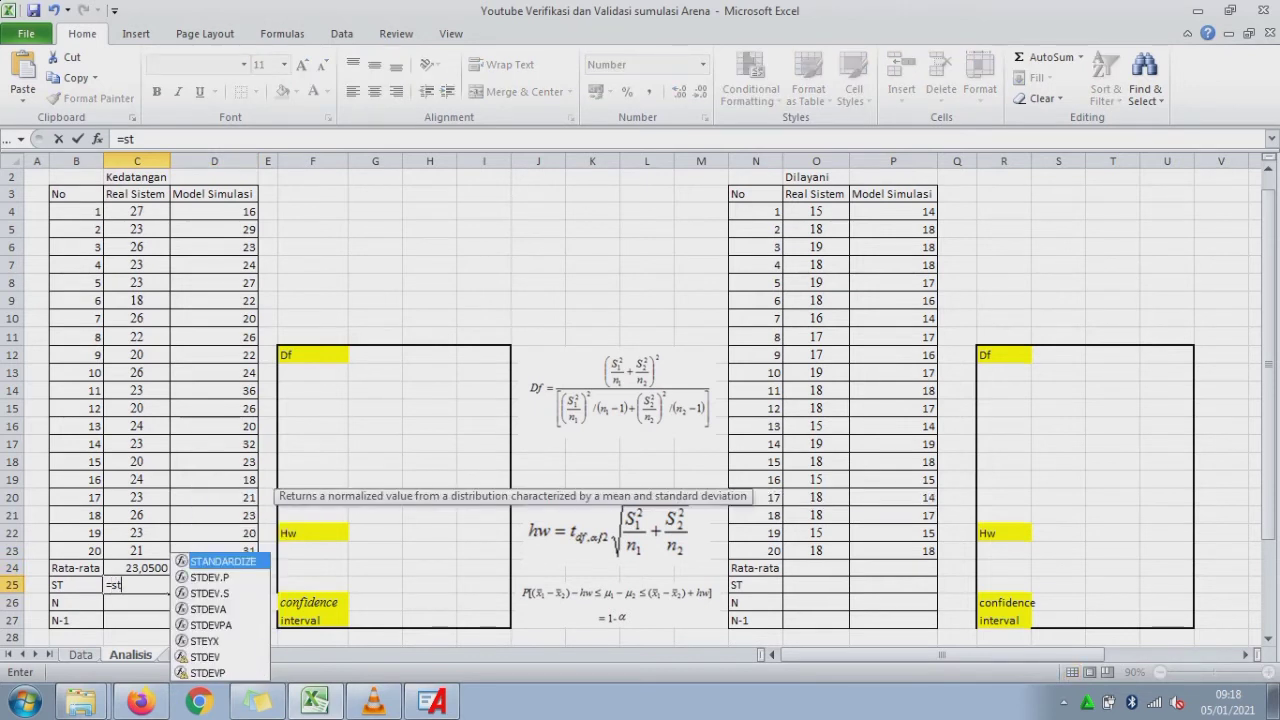
pyautogui.press('Down')
pyautogui.press('Down')
pyautogui.press('Tab')
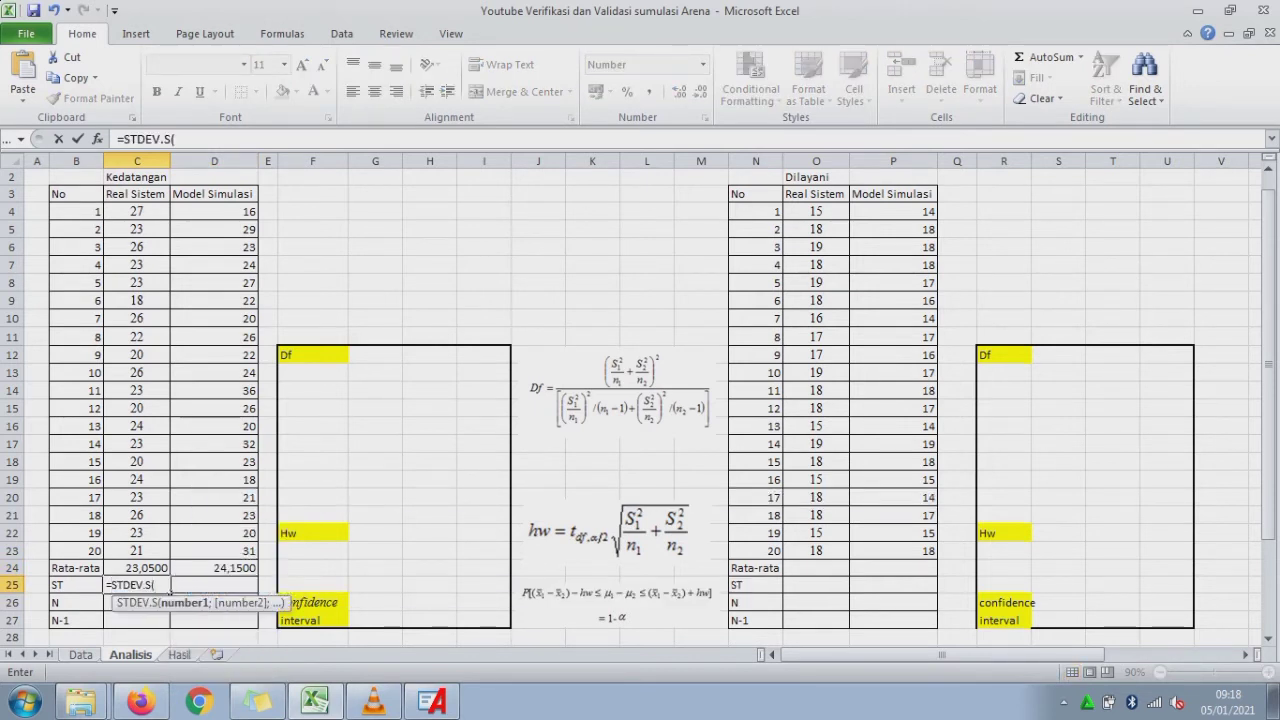
pyautogui.moveTo(160, 211); pyautogui.dragTo(170, 551)
pyautogui.write(')')
pyautogui.press('Return')
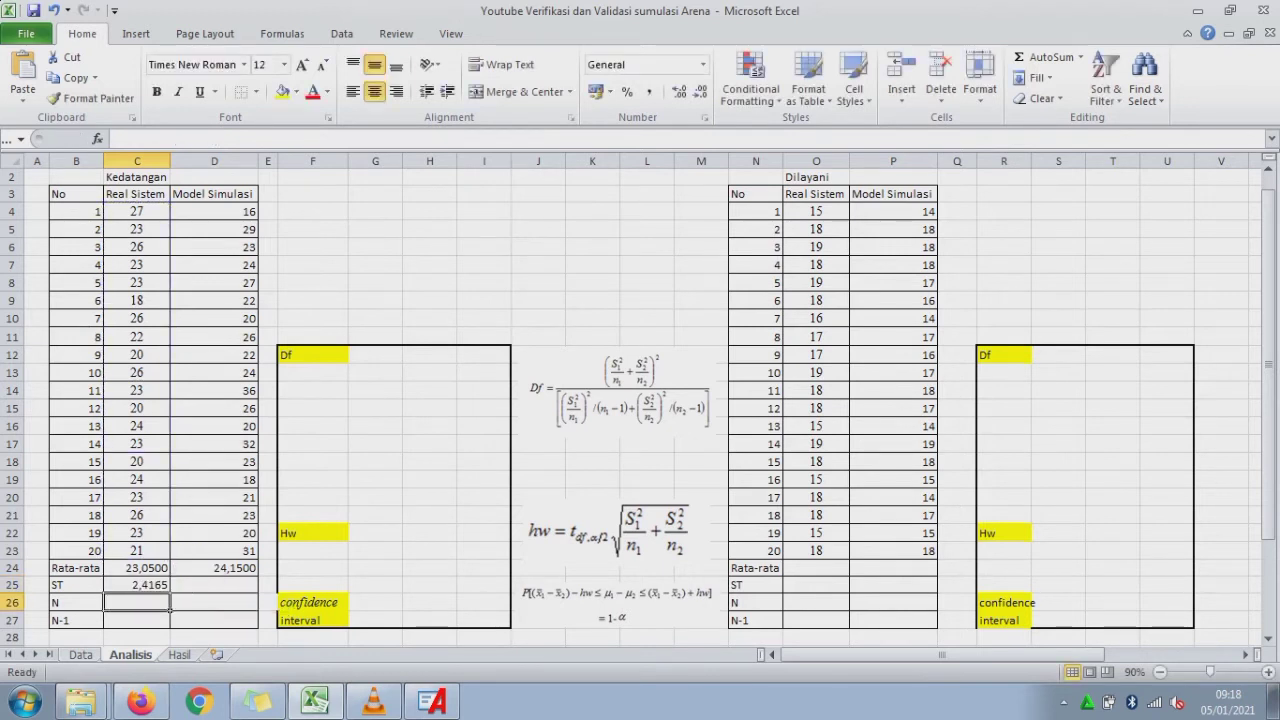
pyautogui.click(137, 585)
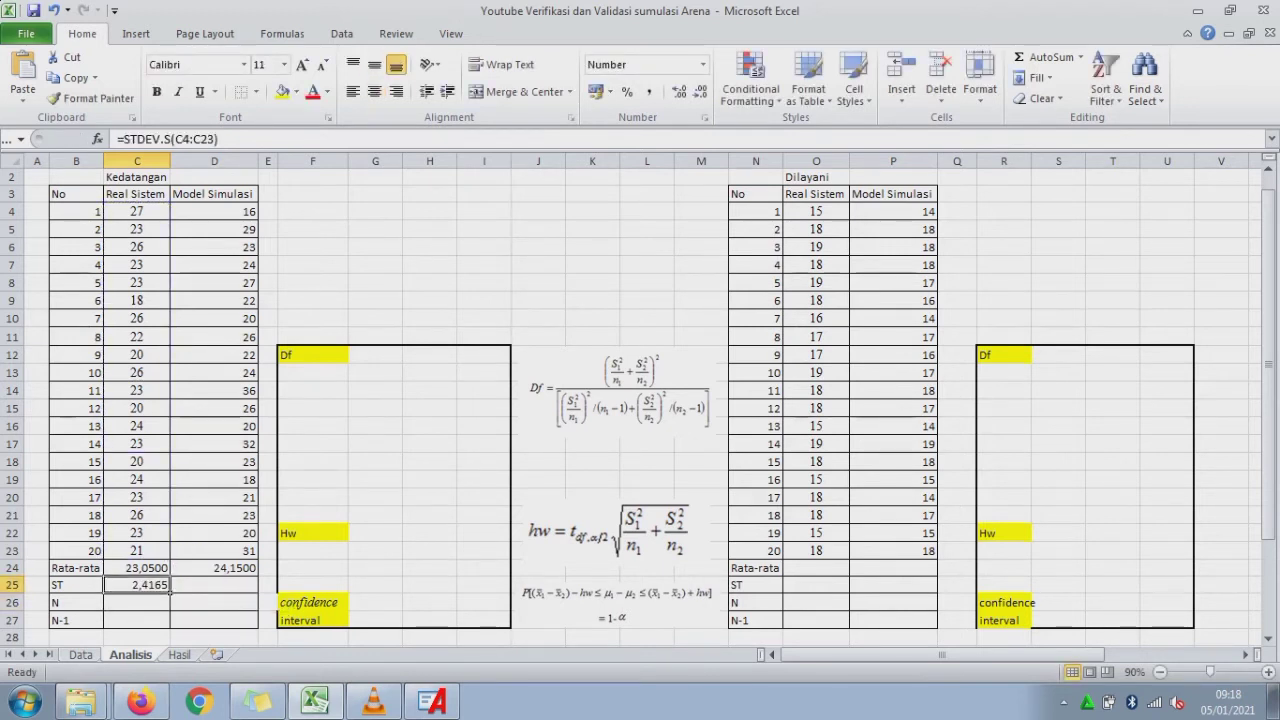
pyautogui.moveTo(170, 592); pyautogui.dragTo(255, 588)
# - Fill the N row for both Kedatangan columns, C26 and D26, with the sample size referenced from B23
pyautogui.click(137, 603)
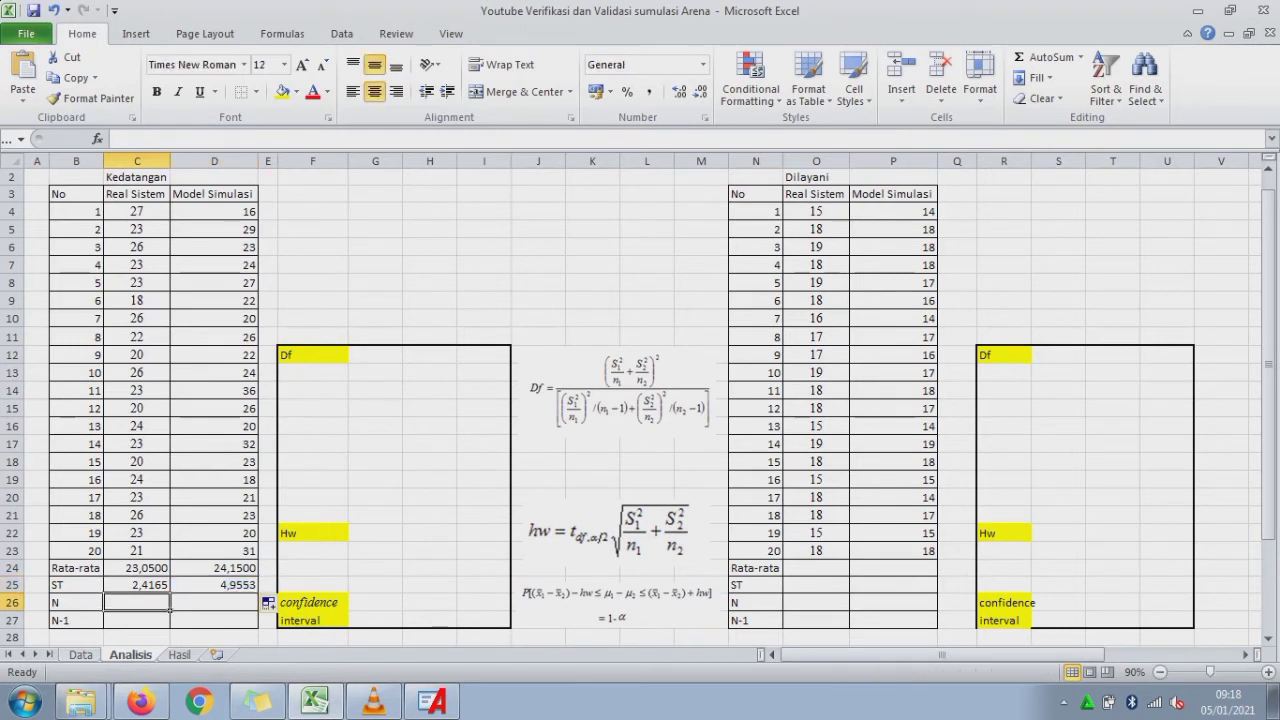
pyautogui.write('=')
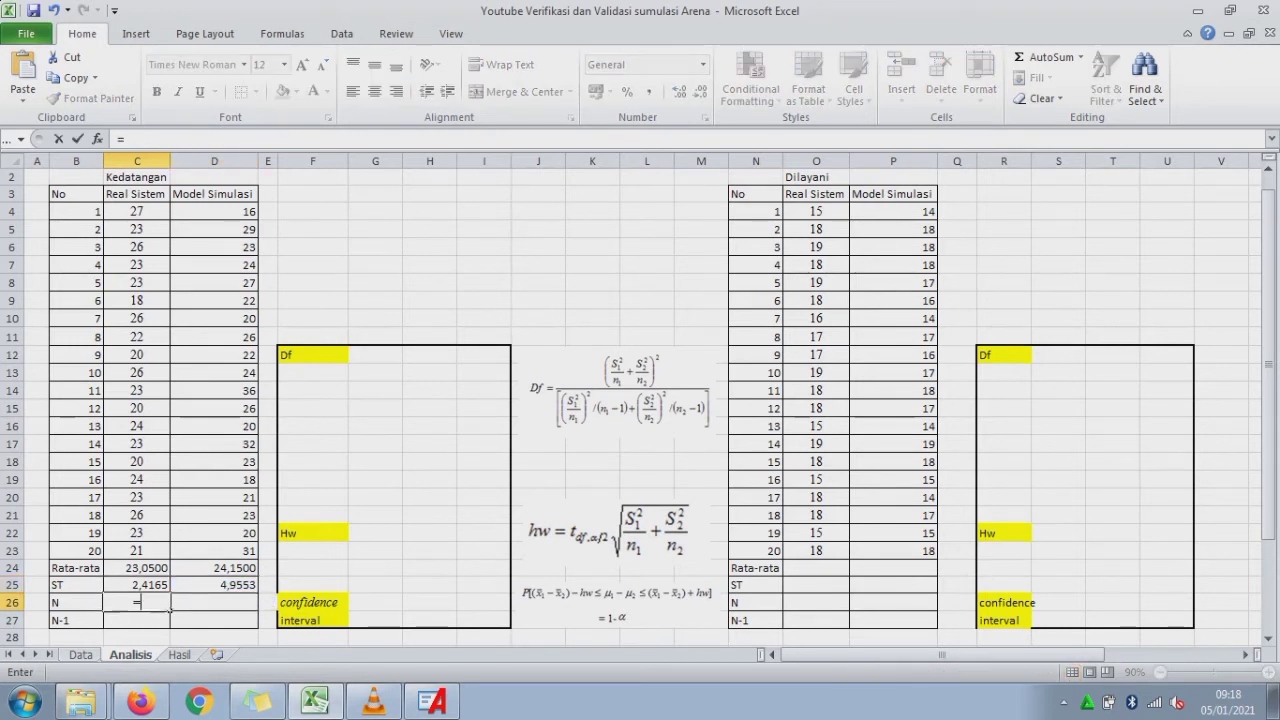
pyautogui.write('20')
pyautogui.press('Return')
pyautogui.click(255, 602)
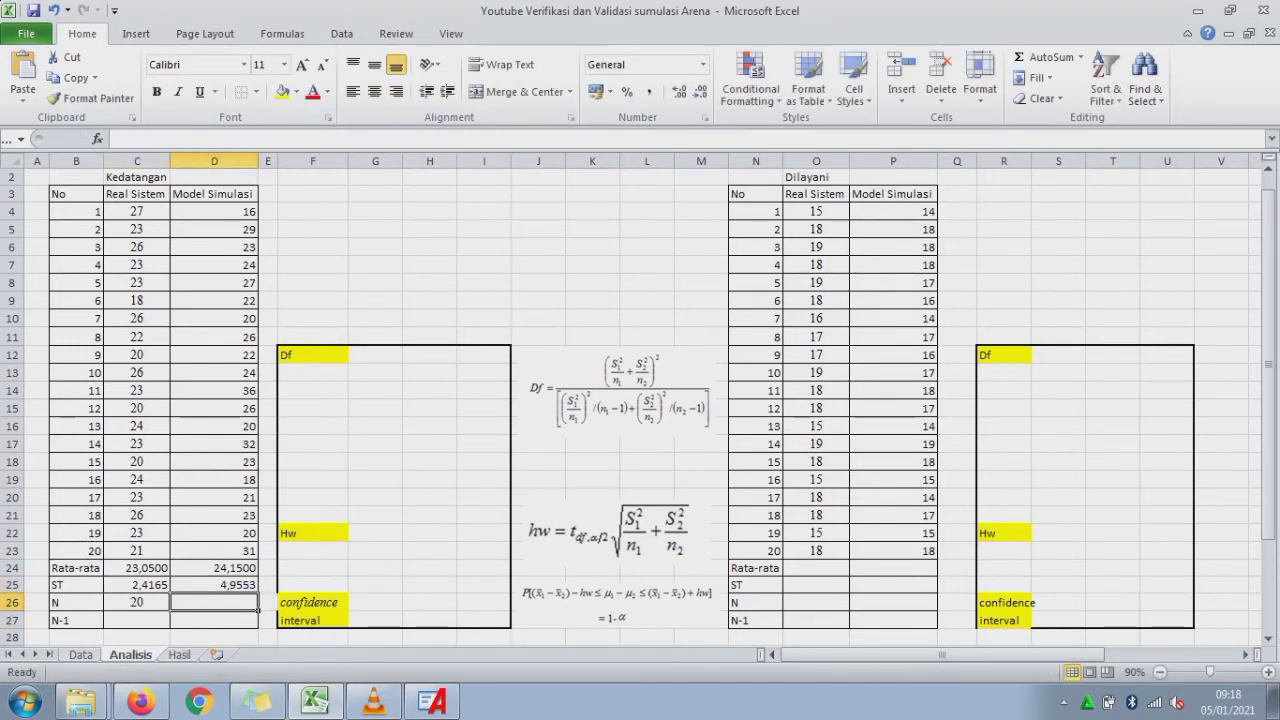
pyautogui.write('=')
pyautogui.click(85, 550)
pyautogui.press('Return')
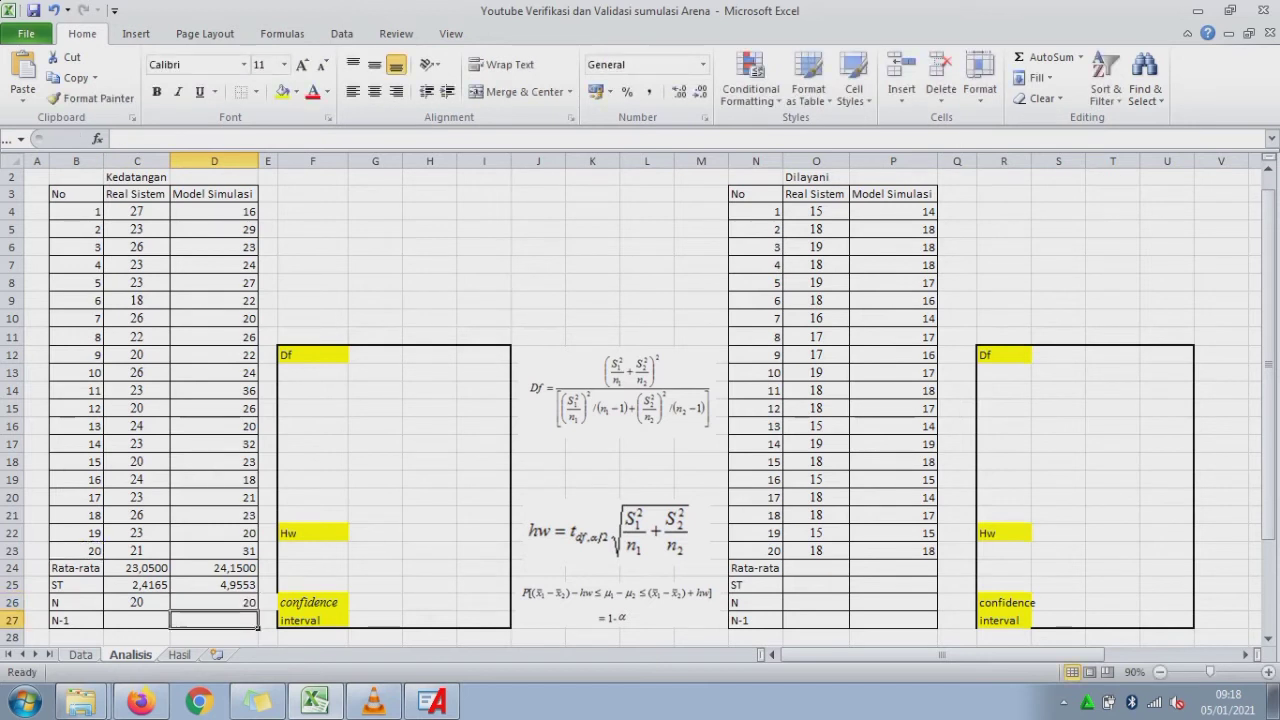
# - Enter the formula =B23-1 in the N-1 row for both Kedatangan columns, C27 and D27
pyautogui.click(137, 620)
pyautogui.write('=C26-1')
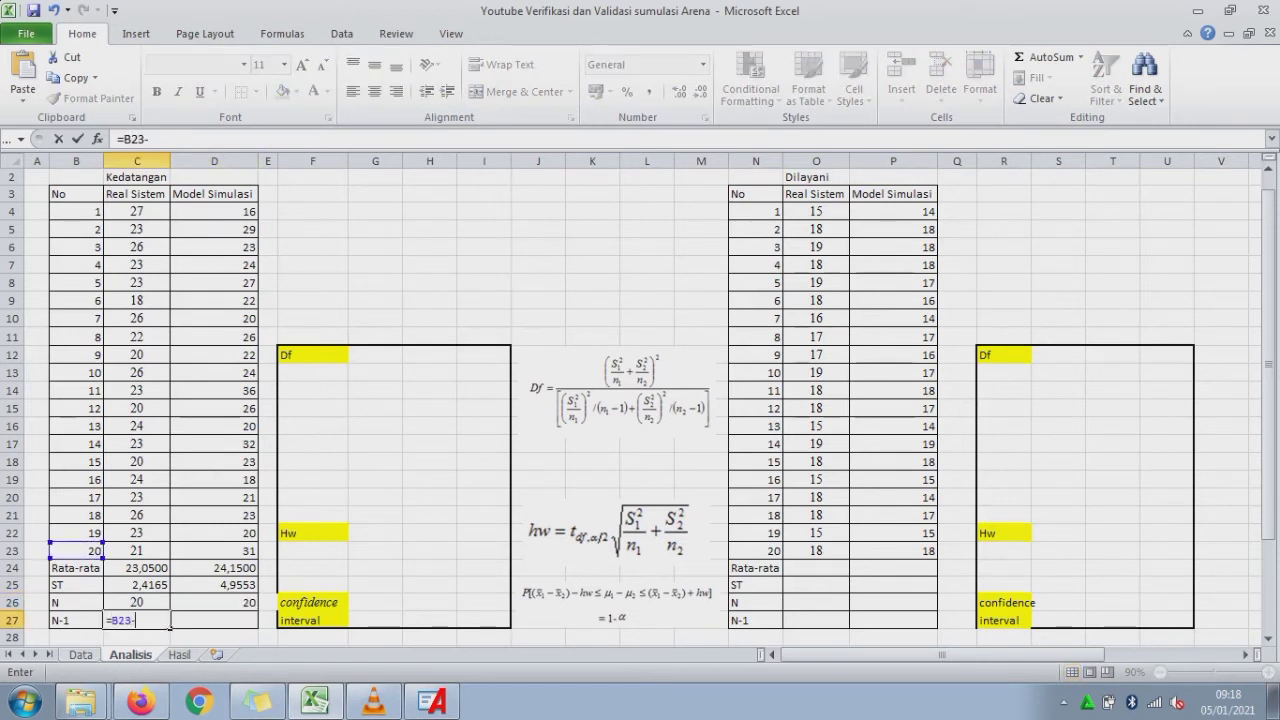
pyautogui.press('Return')
pyautogui.press('Up')
pyautogui.press('Right')
pyautogui.write('=')
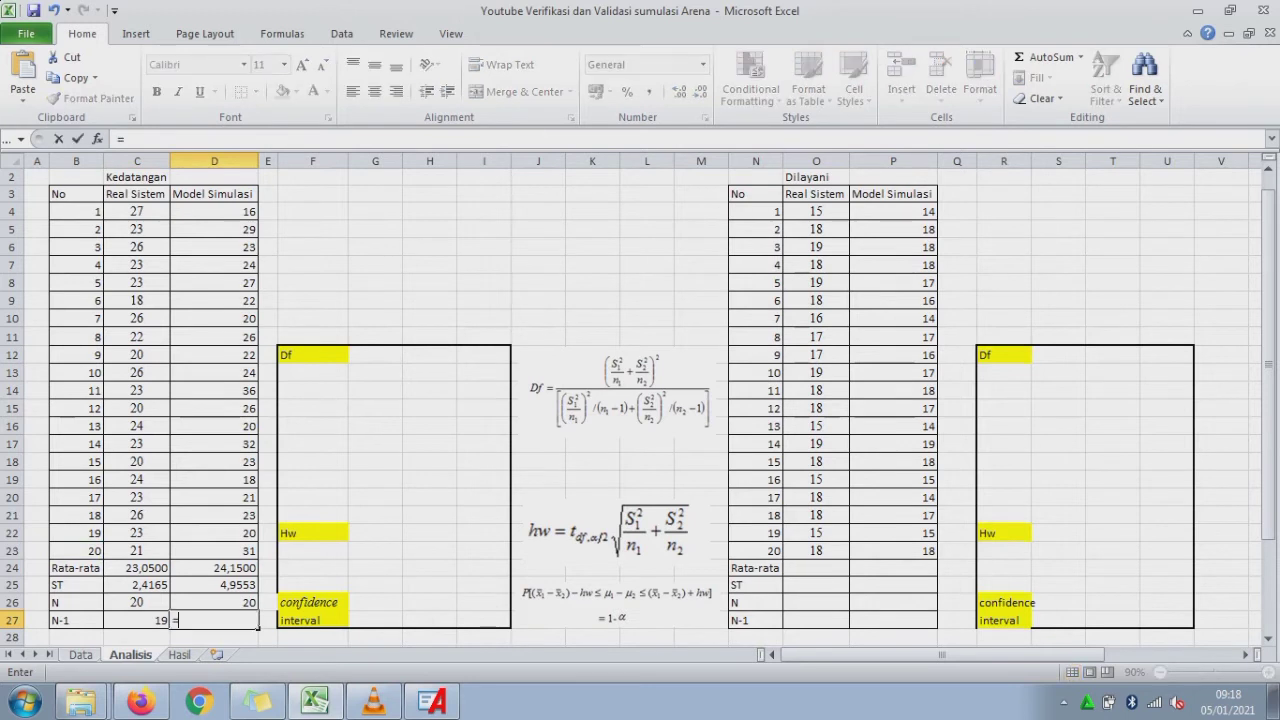
pyautogui.click(80, 551)
pyautogui.write('-1')
pyautogui.press('Return')
pyautogui.press('Up')
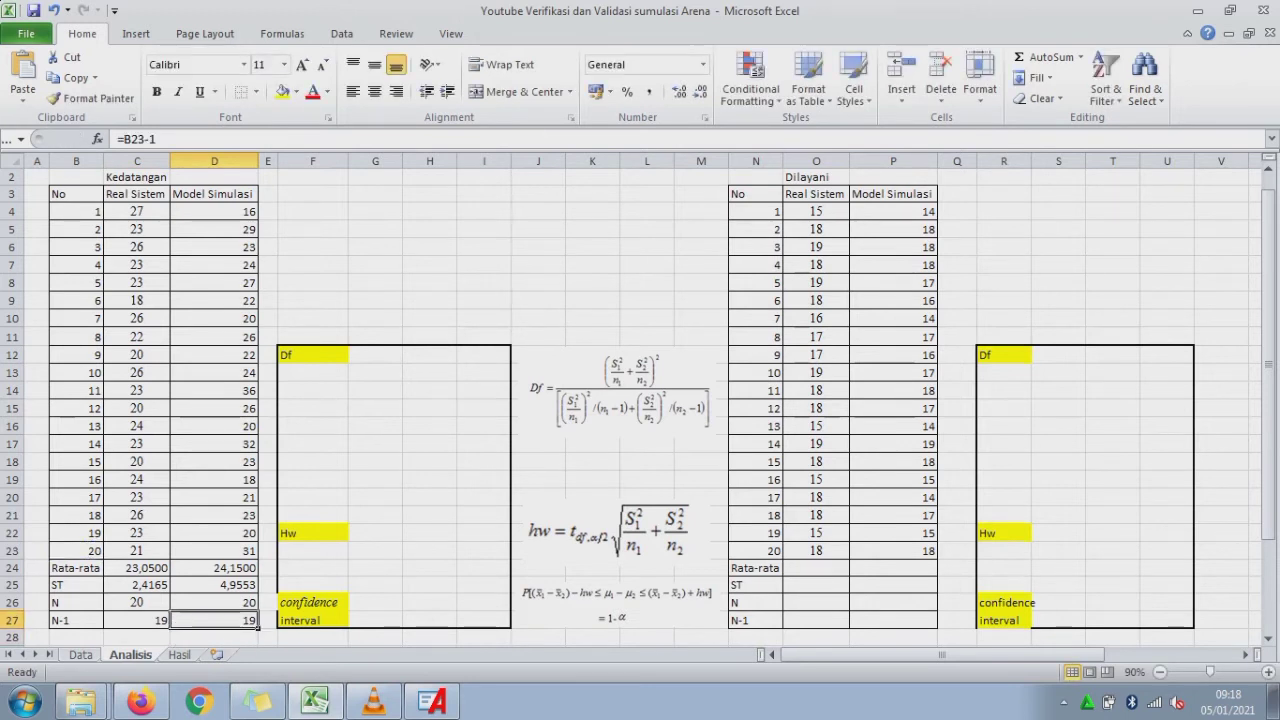
# - Centre the N-1 values in C27:D27 horizontally
pyautogui.hotkey('shift', 'Left')
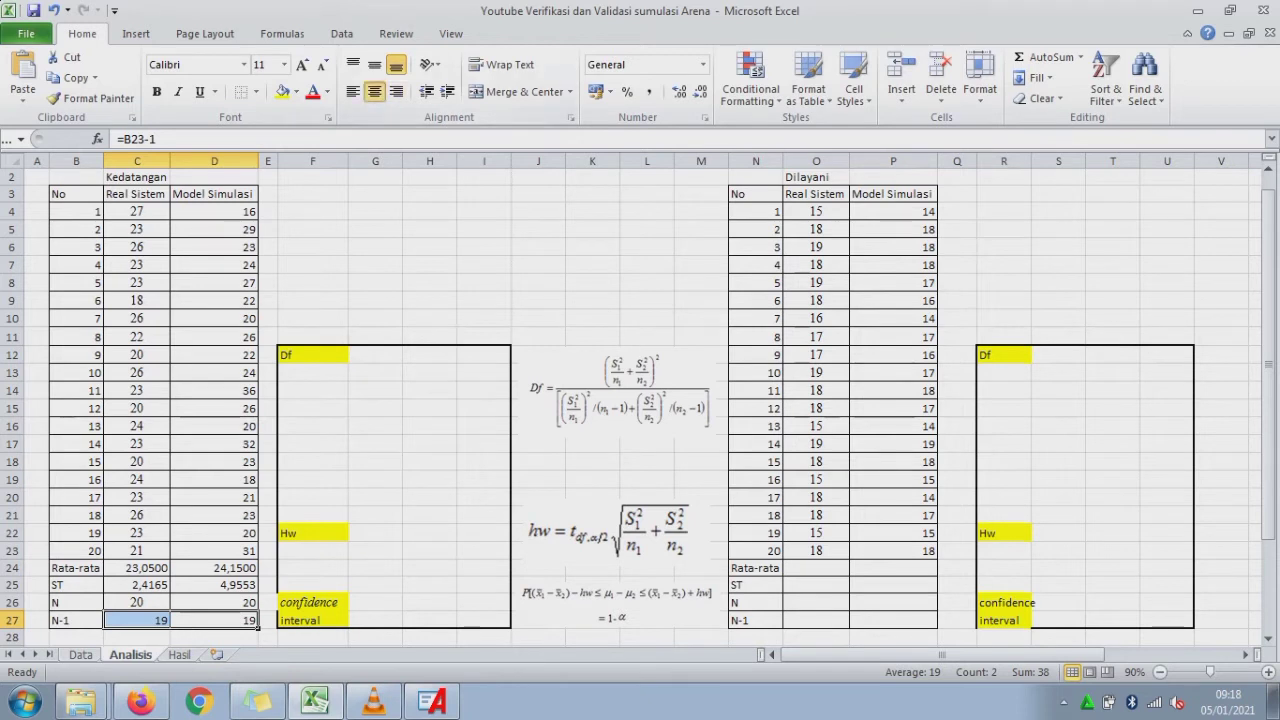
pyautogui.click(375, 91)
pyautogui.click(375, 265)
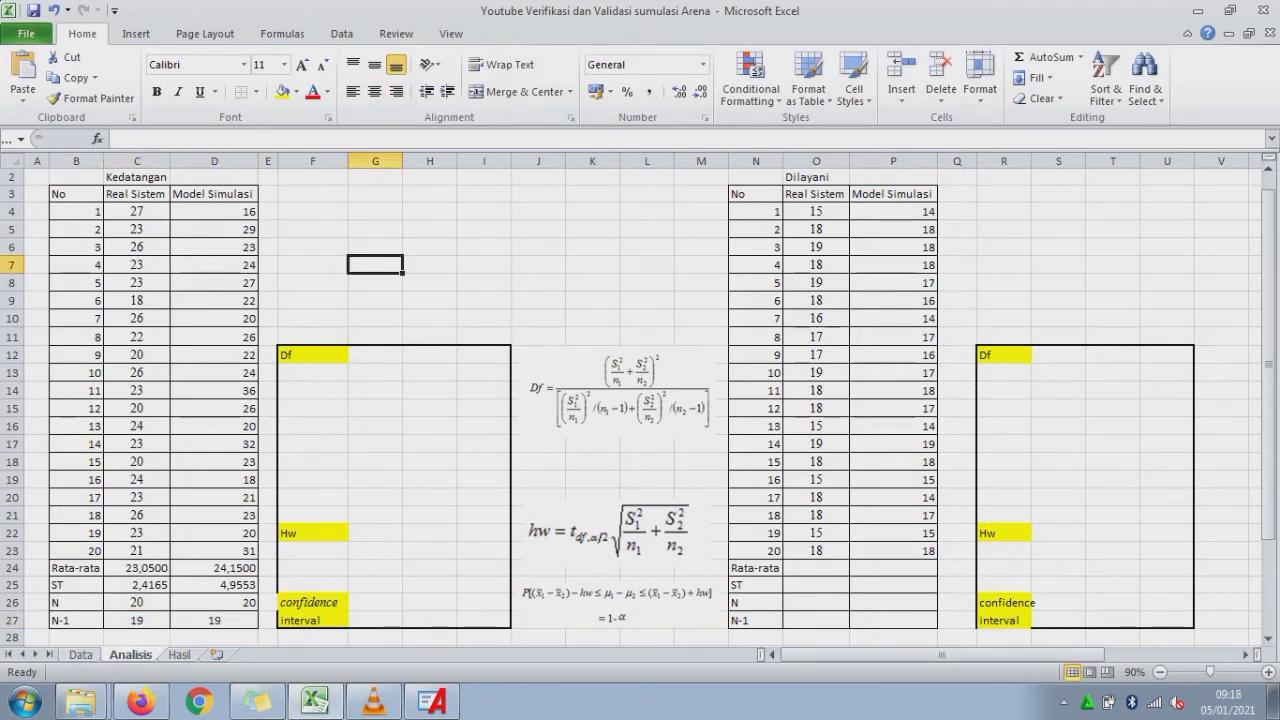
# - Right-align the N and N-1 values in C26:D27
pyautogui.moveTo(137, 603); pyautogui.dragTo(214, 620)
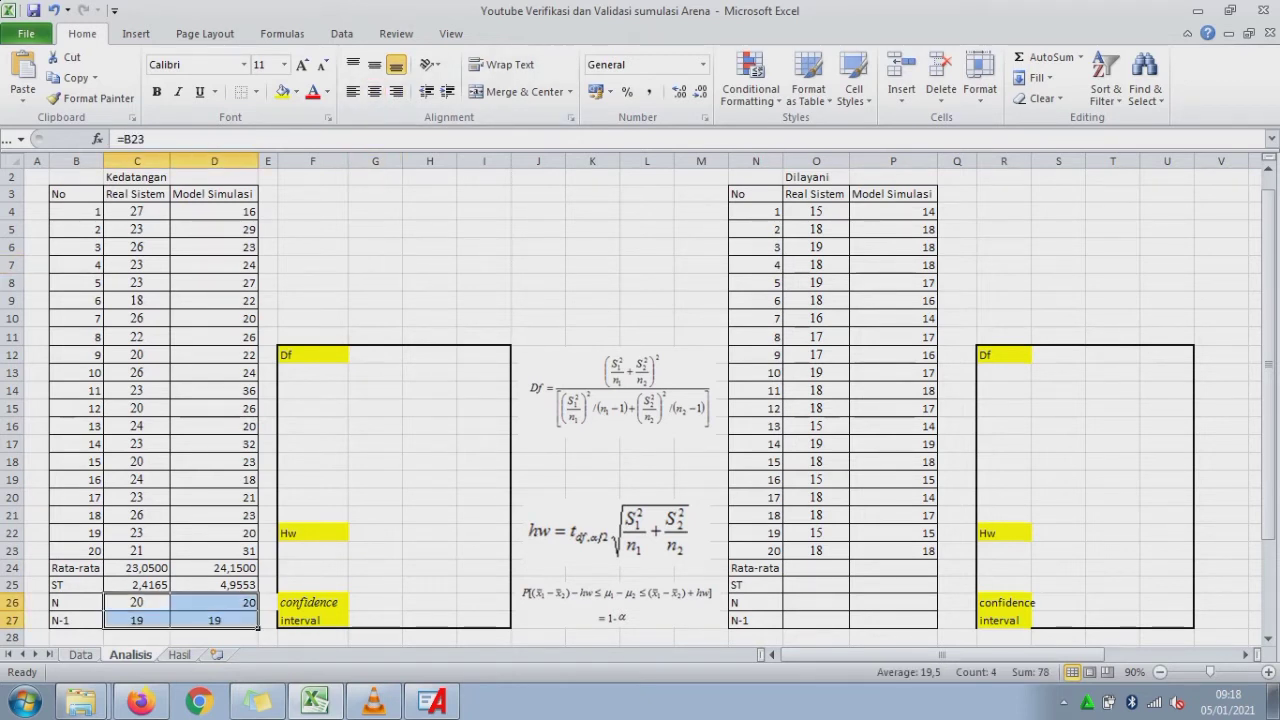
pyautogui.click(396, 91)
pyautogui.click(375, 265)
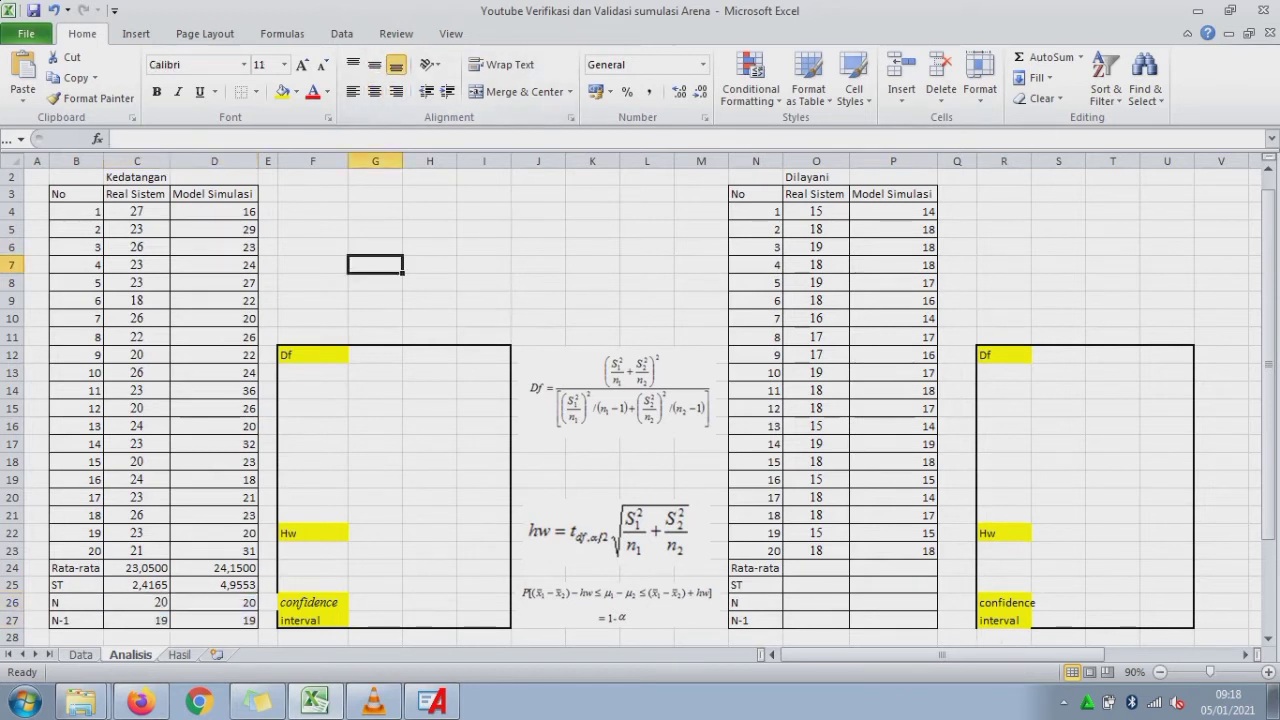
pyautogui.click(375, 355)
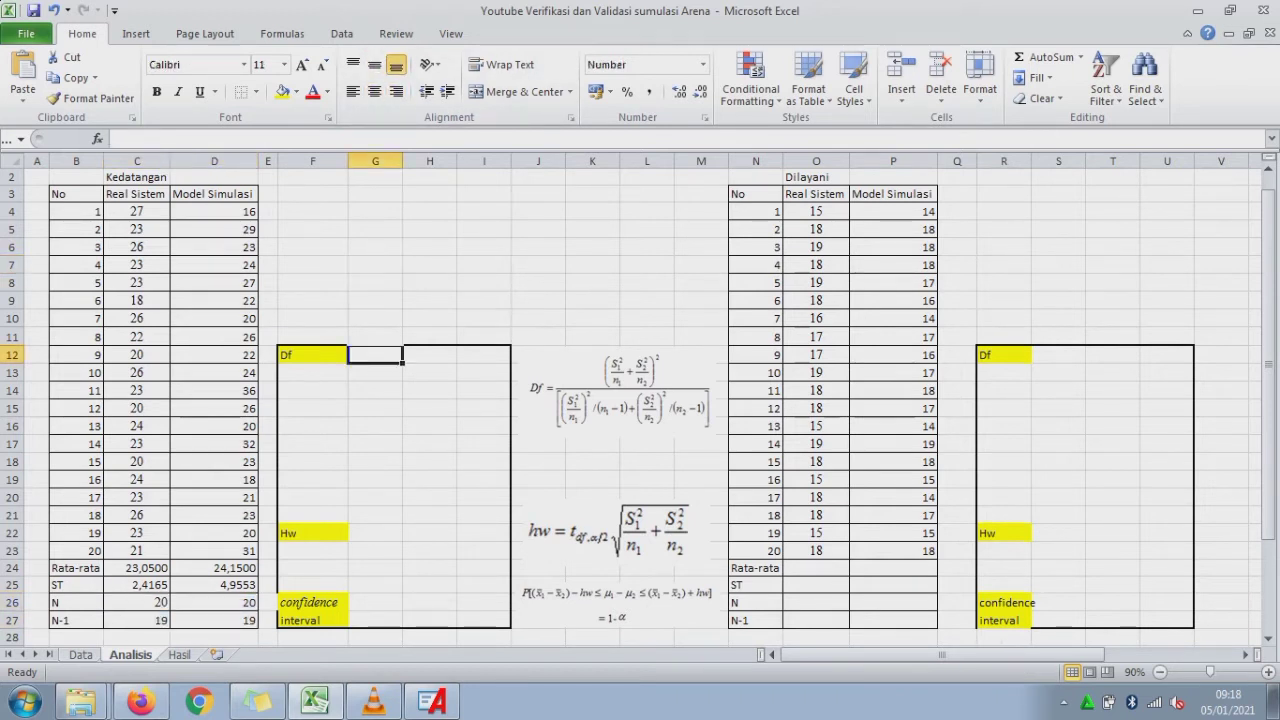
pyautogui.click(617, 392)
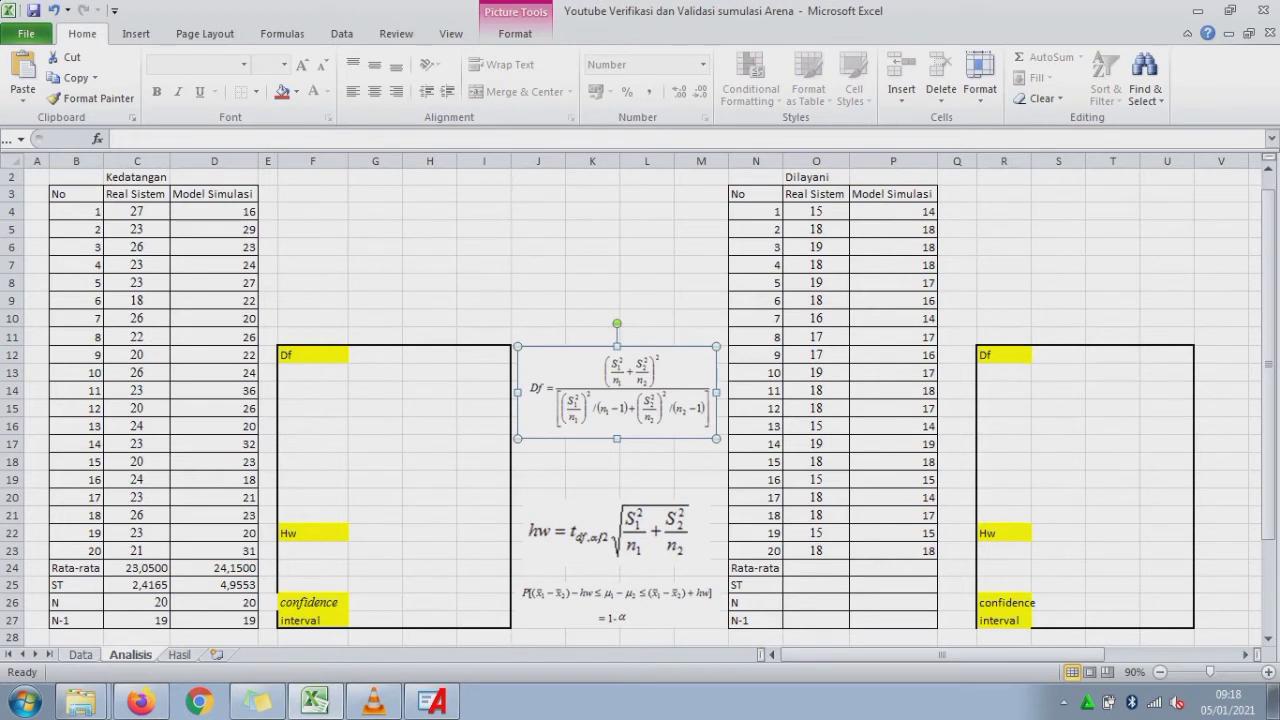
pyautogui.click(616, 532)
pyautogui.click(617, 604)
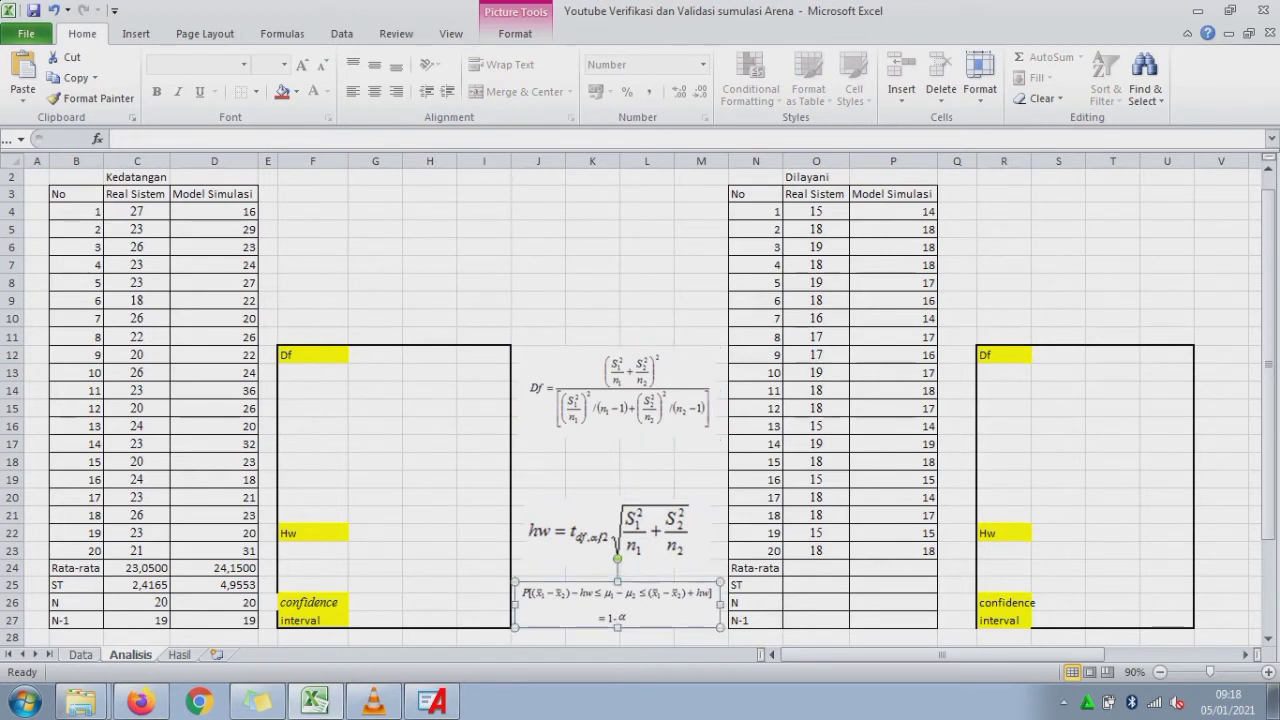
# - Enter the first Df variance term in G12 as =((C25)^2)/C26
pyautogui.click(375, 355)
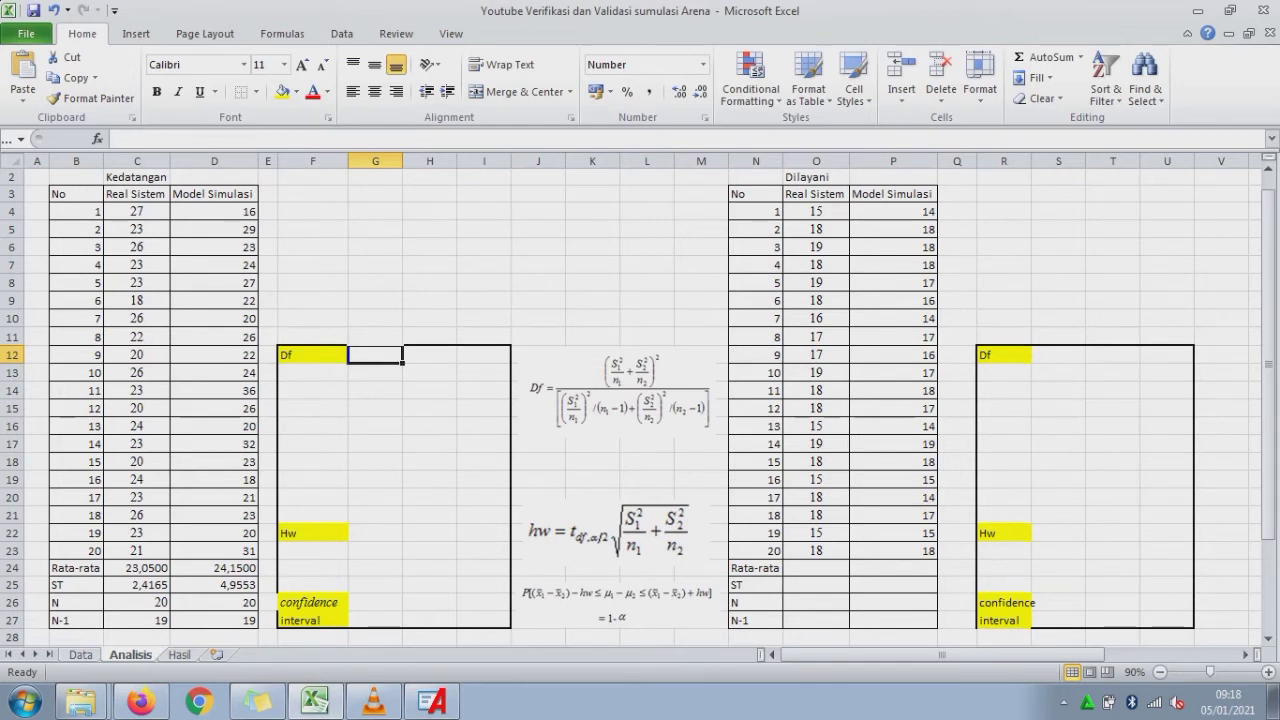
pyautogui.write('=')
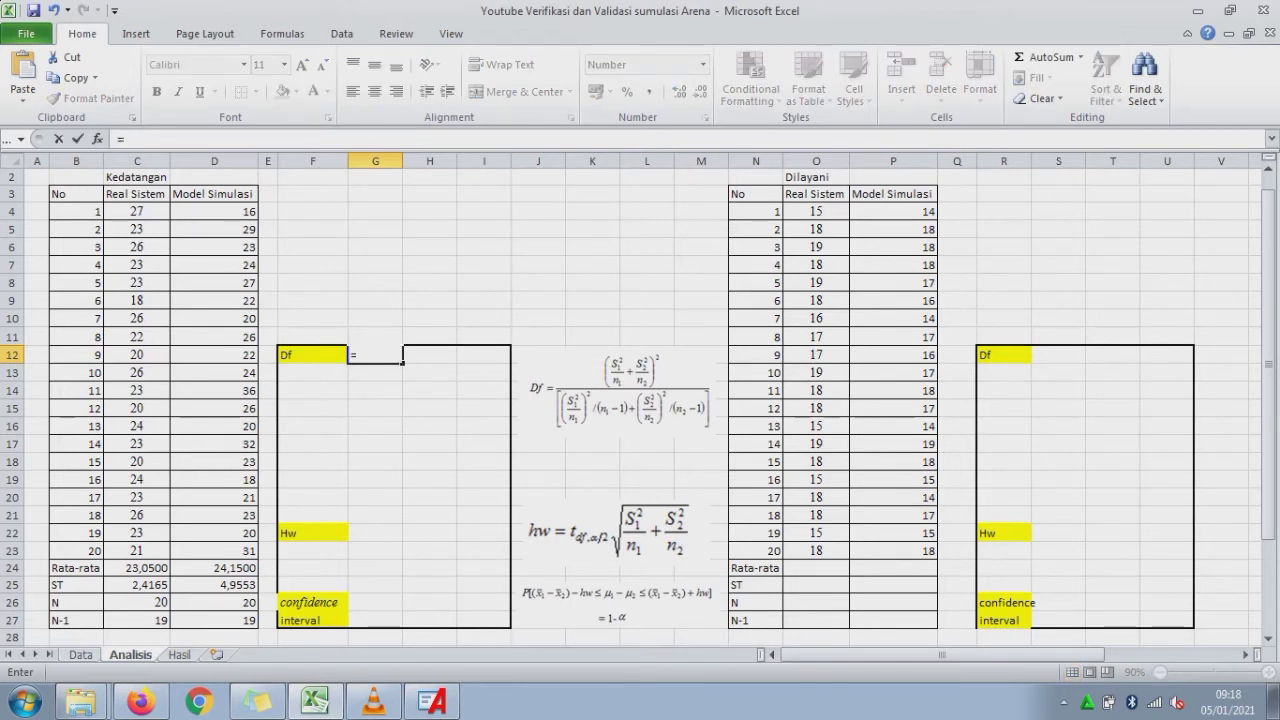
pyautogui.write('(')
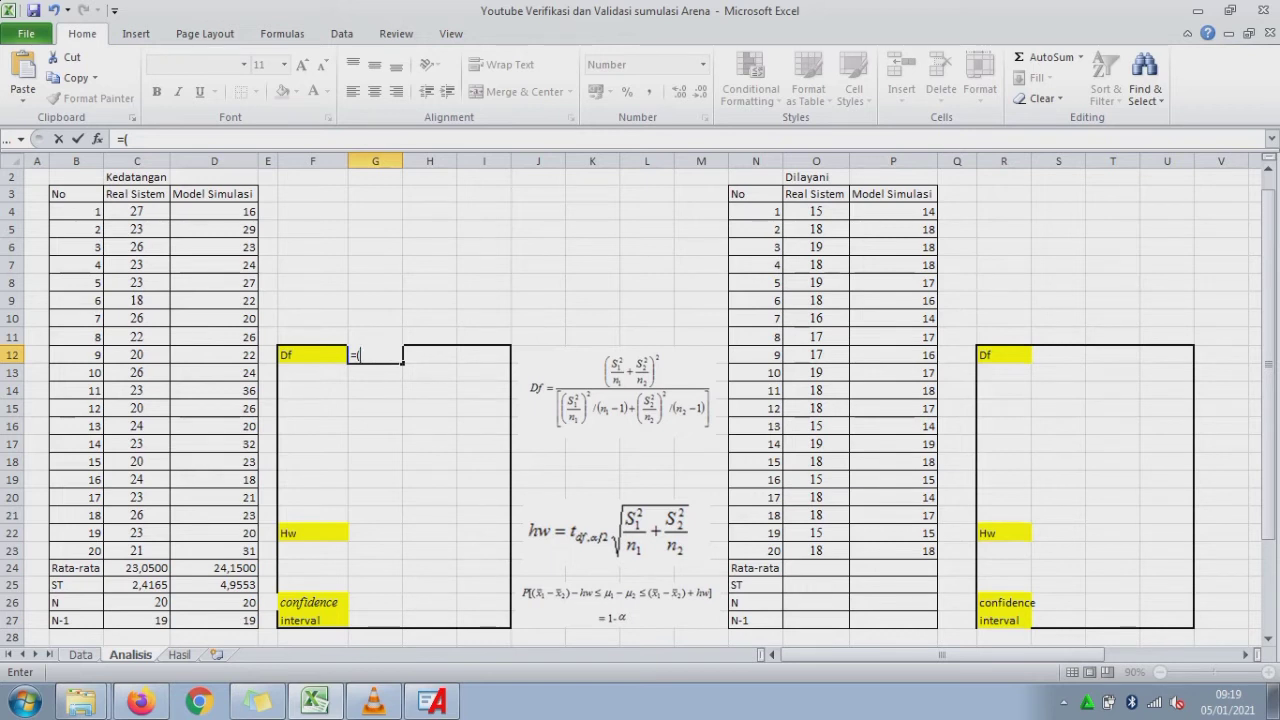
pyautogui.click(137, 585)
pyautogui.write(')')
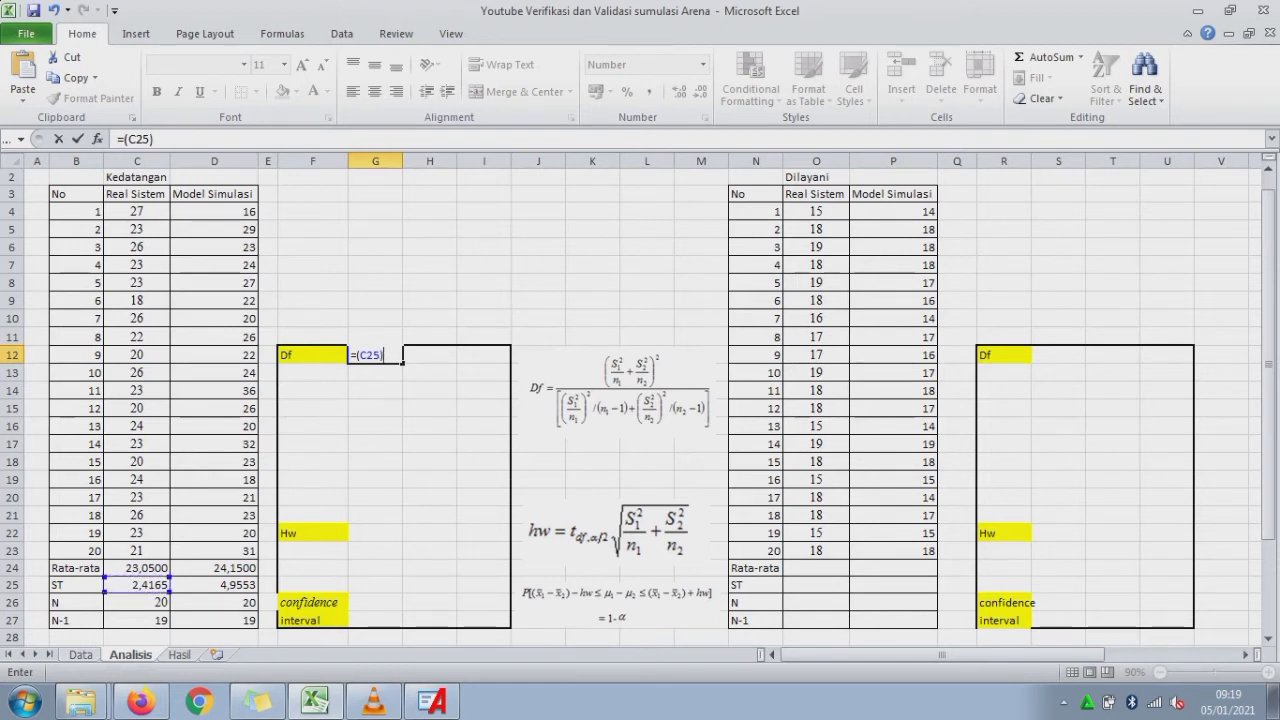
pyautogui.write('^2)/')
pyautogui.click(137, 603)
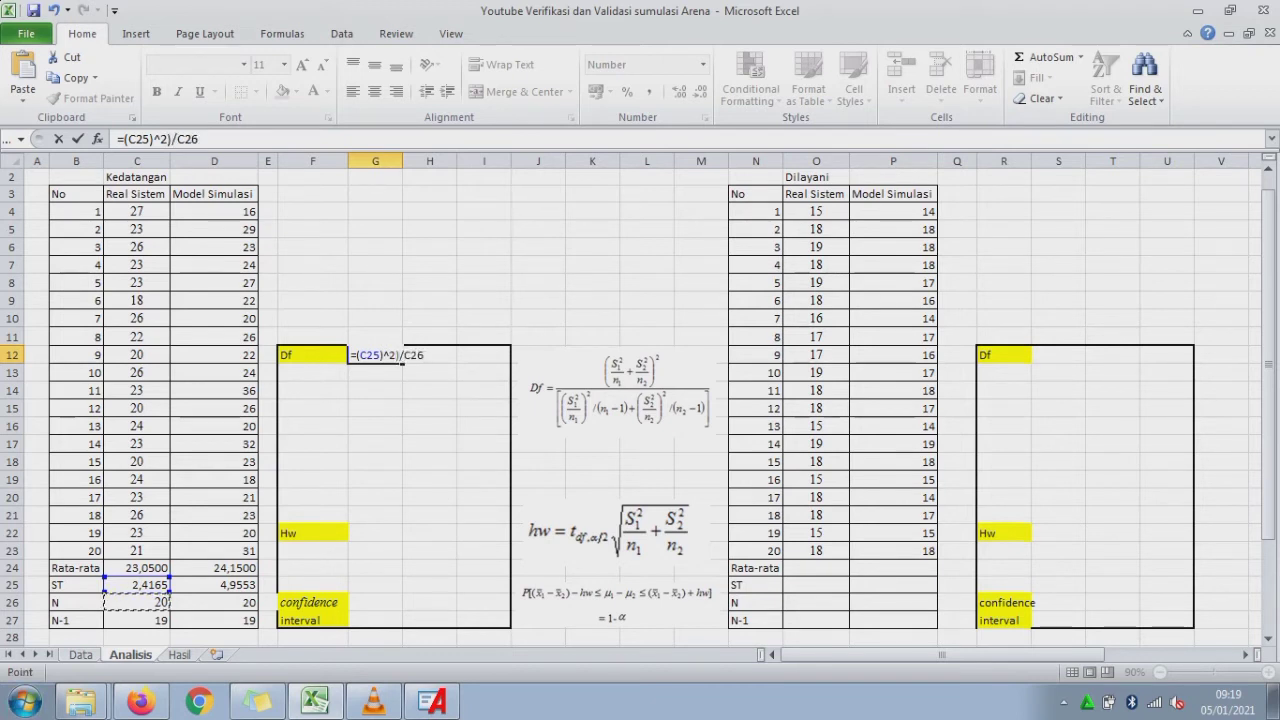
pyautogui.click(124, 139)
pyautogui.write('(')
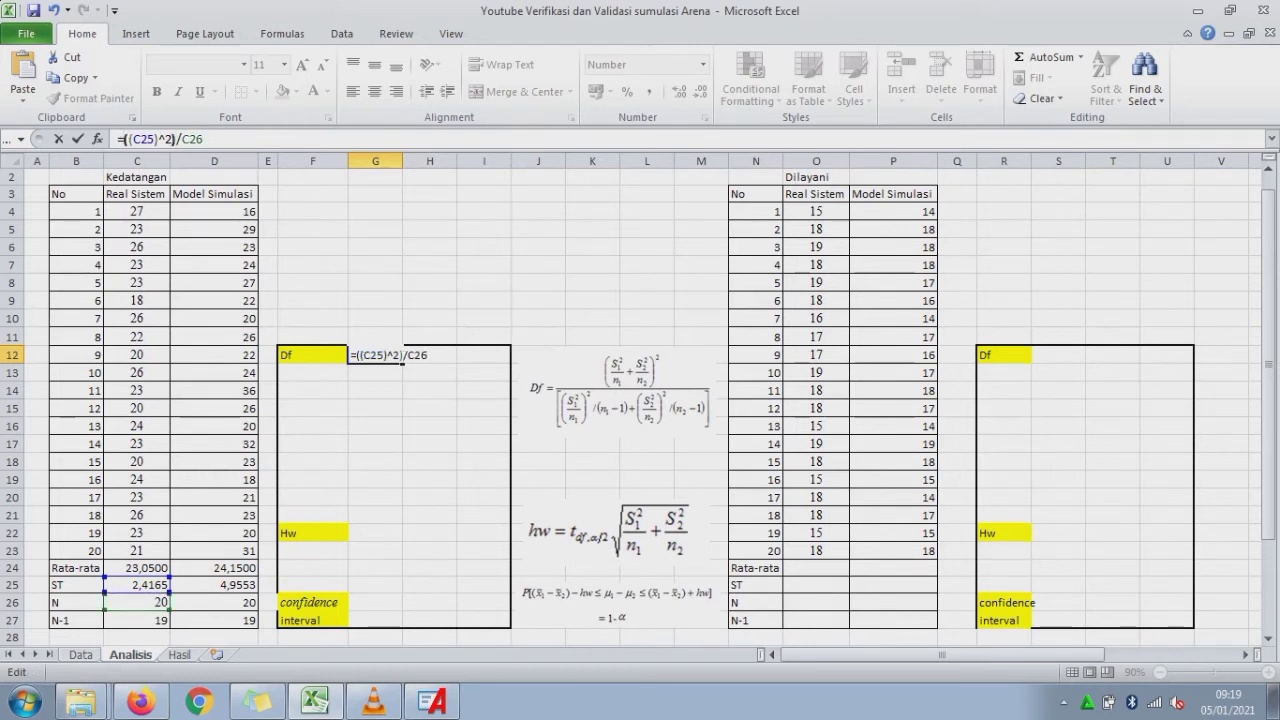
pyautogui.press('Return')
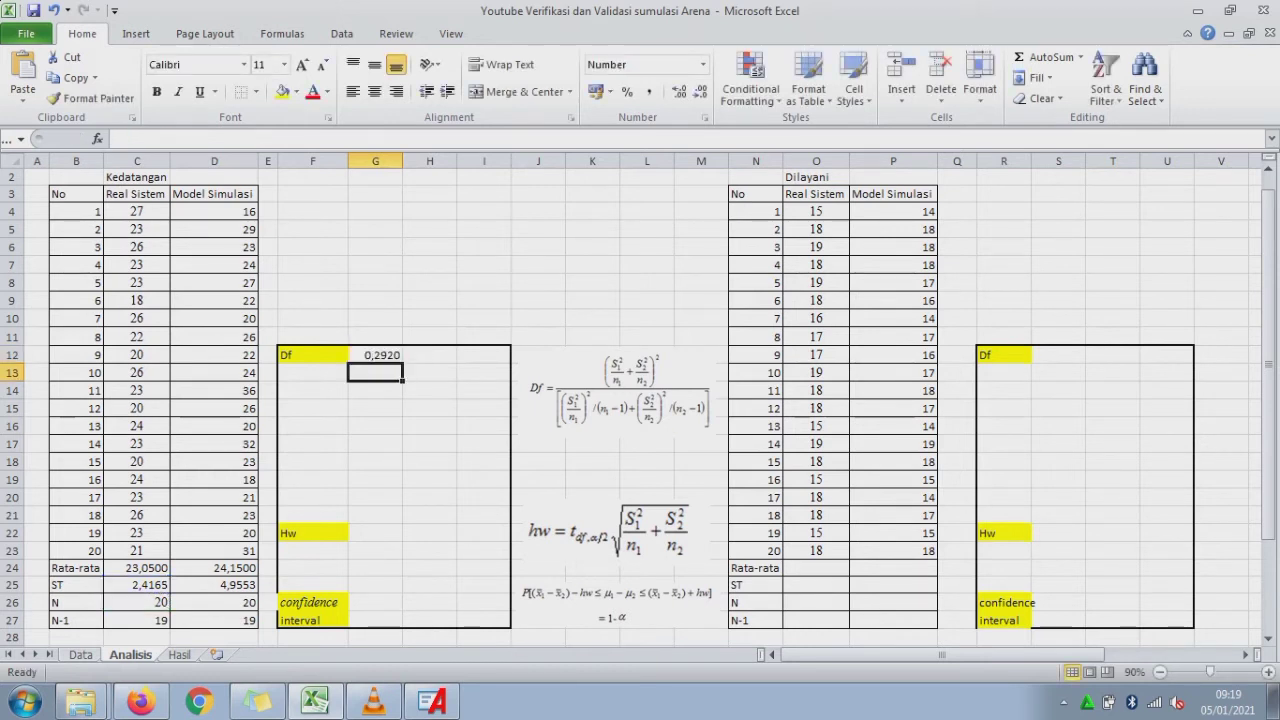
# - Copy the variance term formula from G12 to H12 for the Model Simulasi column and check its cell references
pyautogui.press('Up')
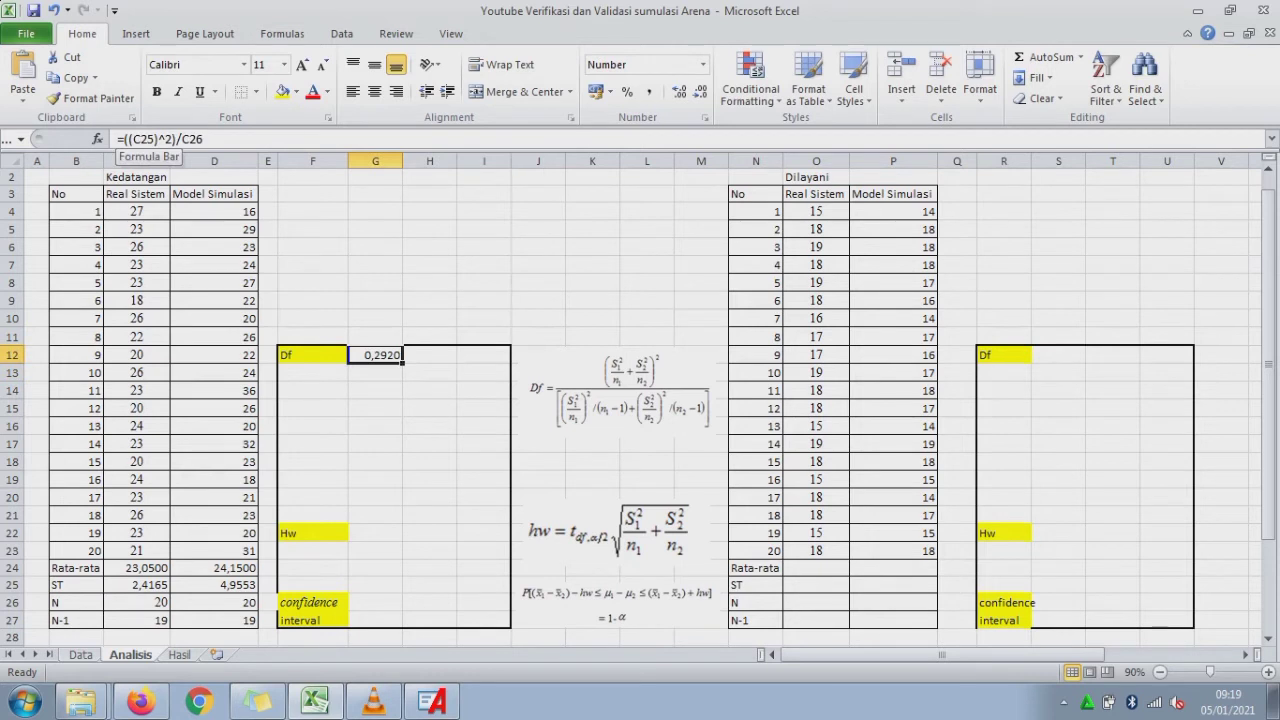
pyautogui.hotkey('ctrl', 'c')
pyautogui.press('Right')
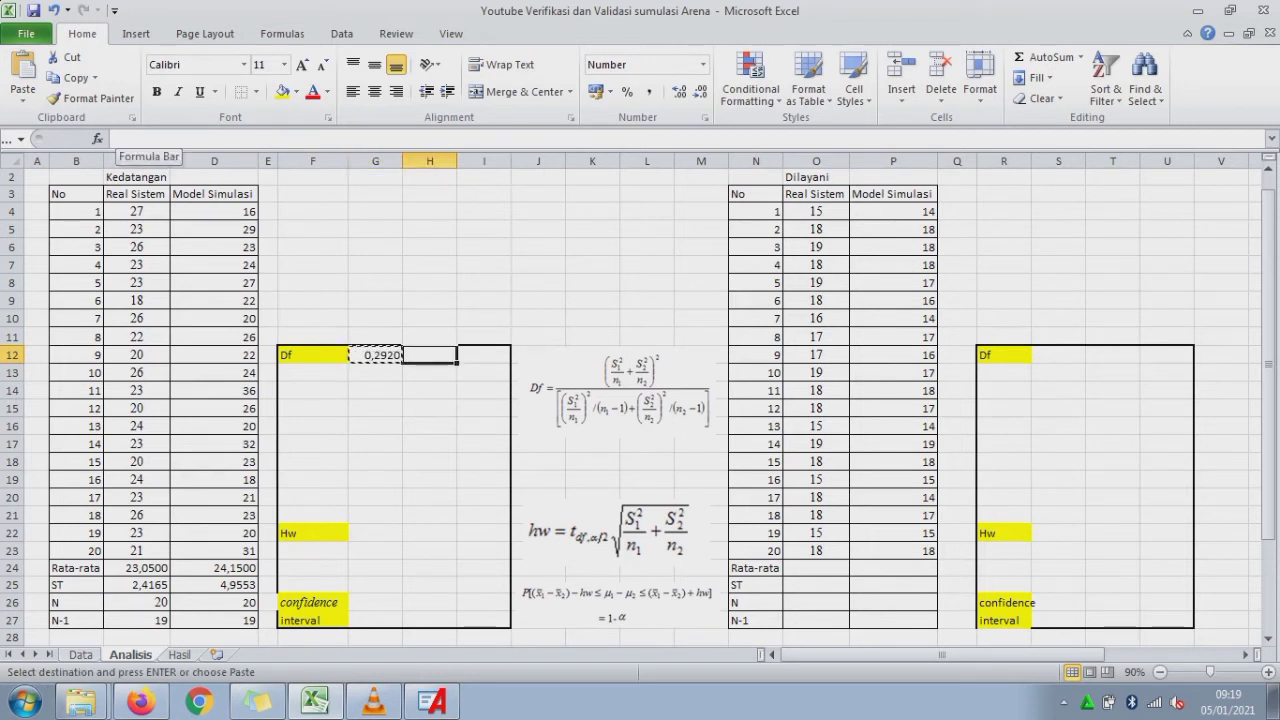
pyautogui.hotkey('ctrl', 'v')
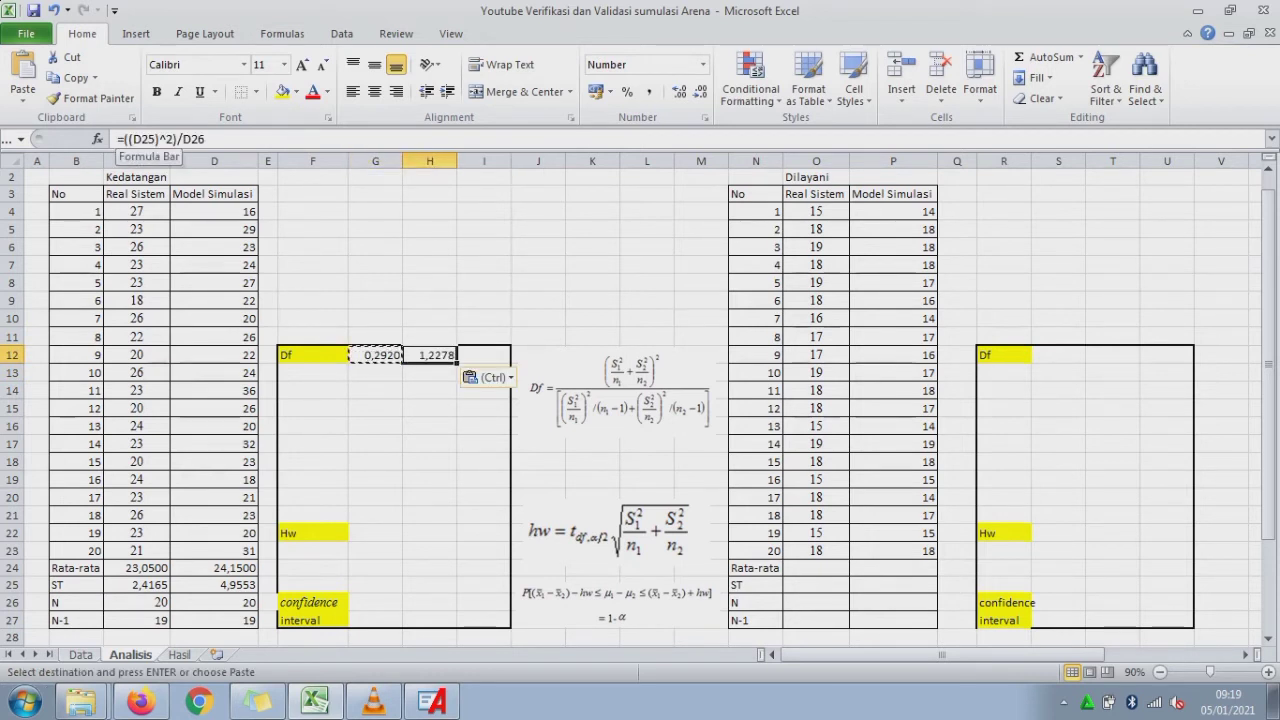
pyautogui.press('F2')
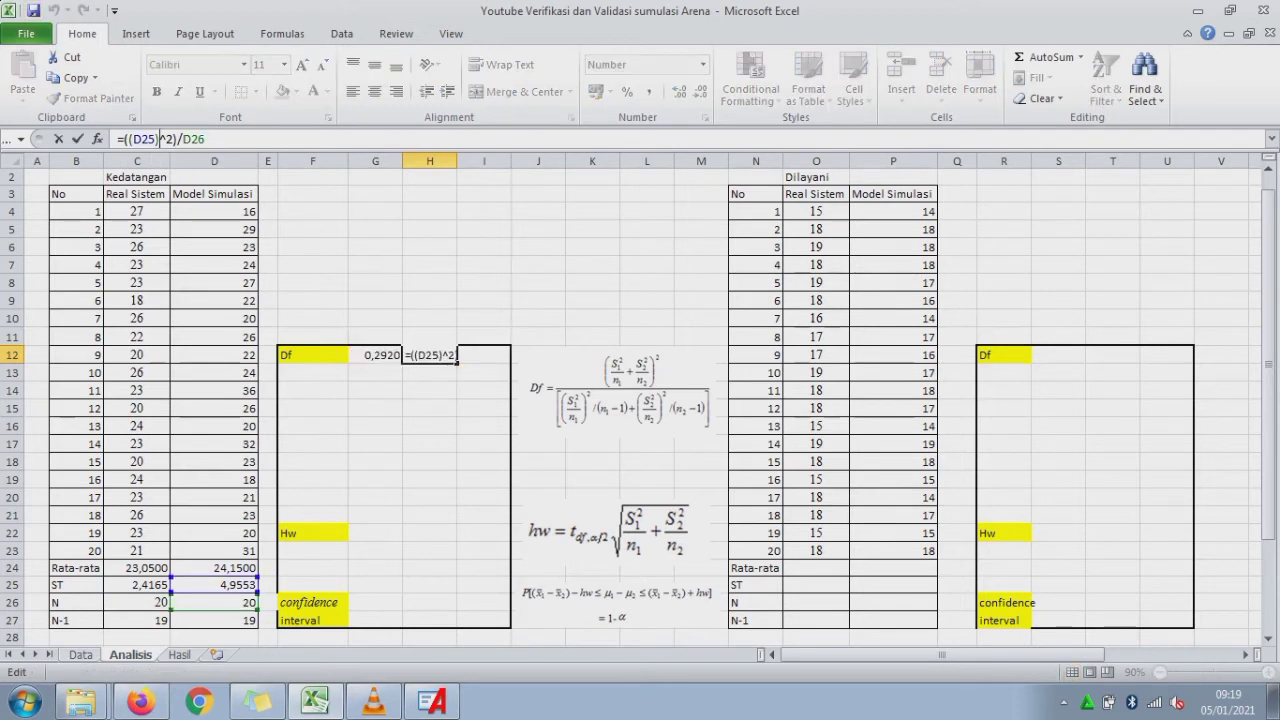
pyautogui.press('Escape')
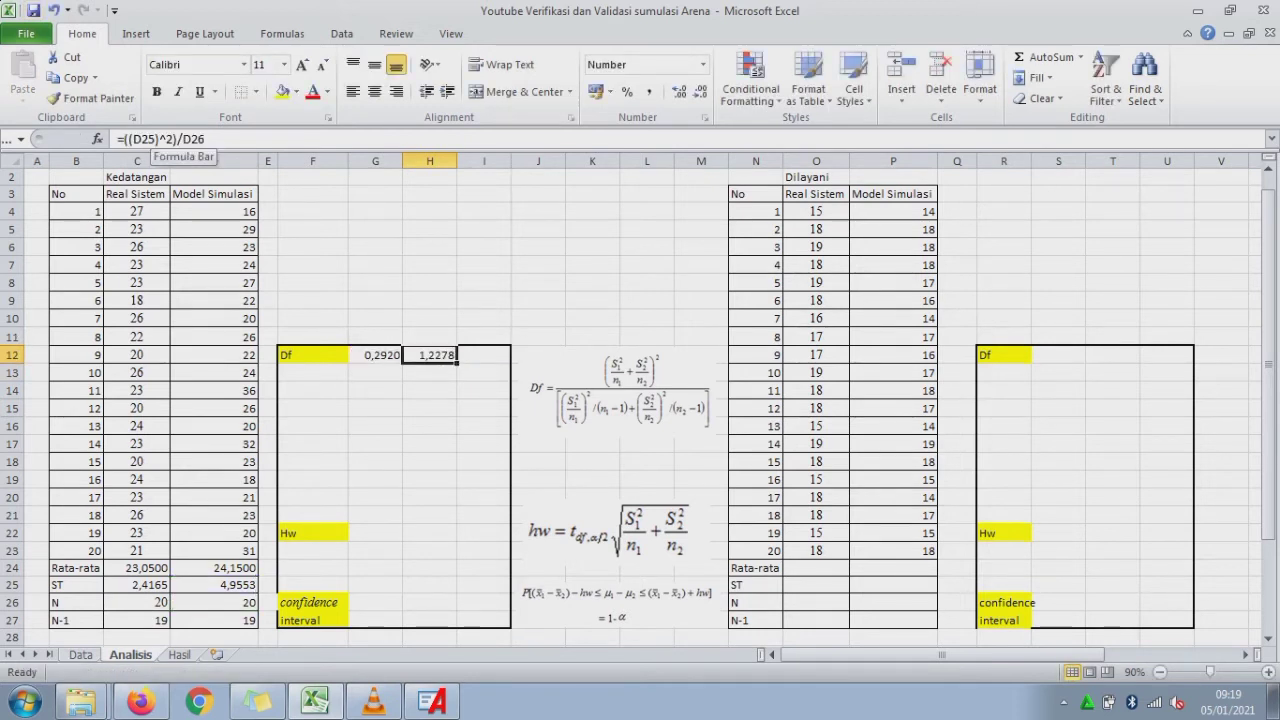
# - Add the two variance terms in G13 with the formula =G12+H12
pyautogui.press('Left')
pyautogui.press('Down')
pyautogui.write('=')
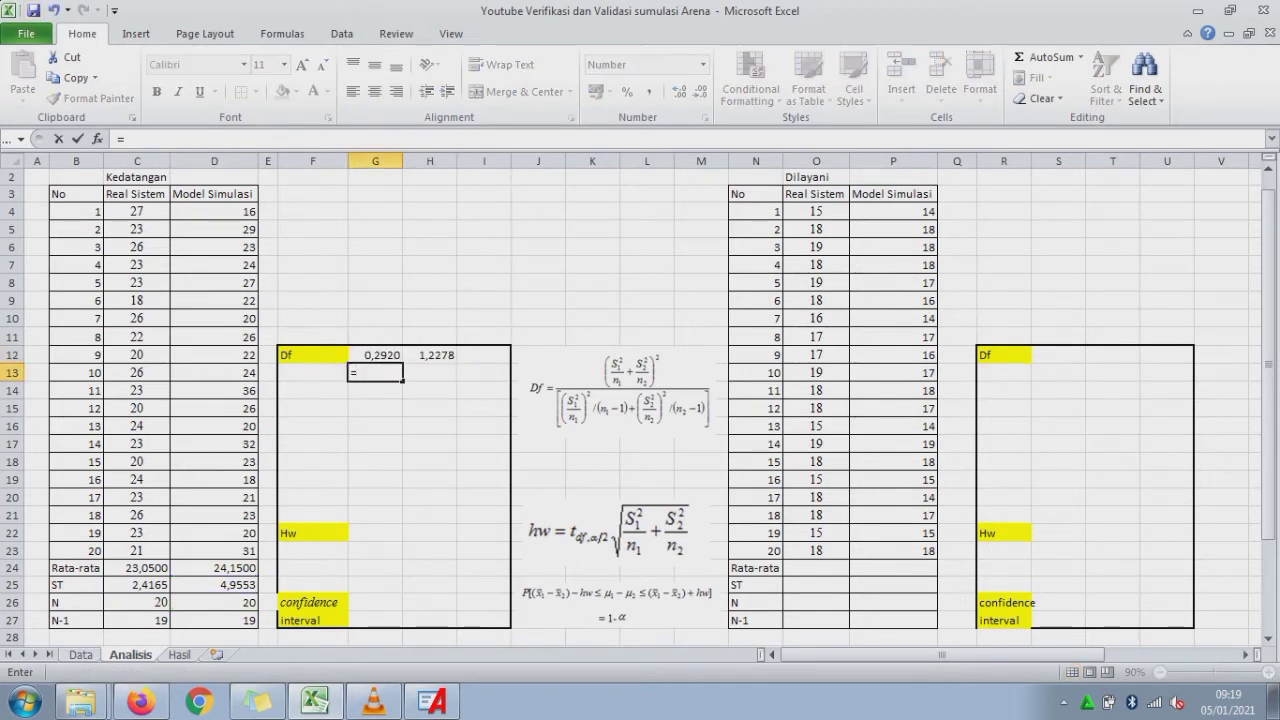
pyautogui.press('Up')
pyautogui.write('+')
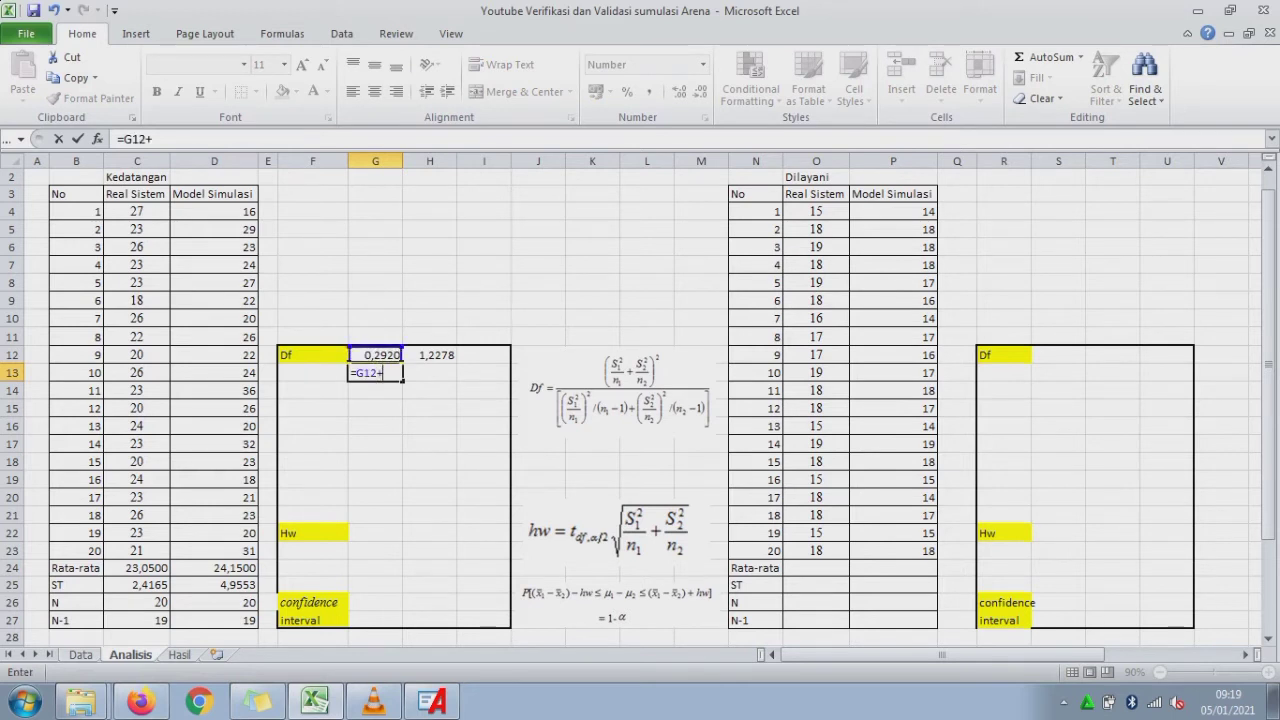
pyautogui.press('Up')
pyautogui.press('Right')
pyautogui.press('Return')
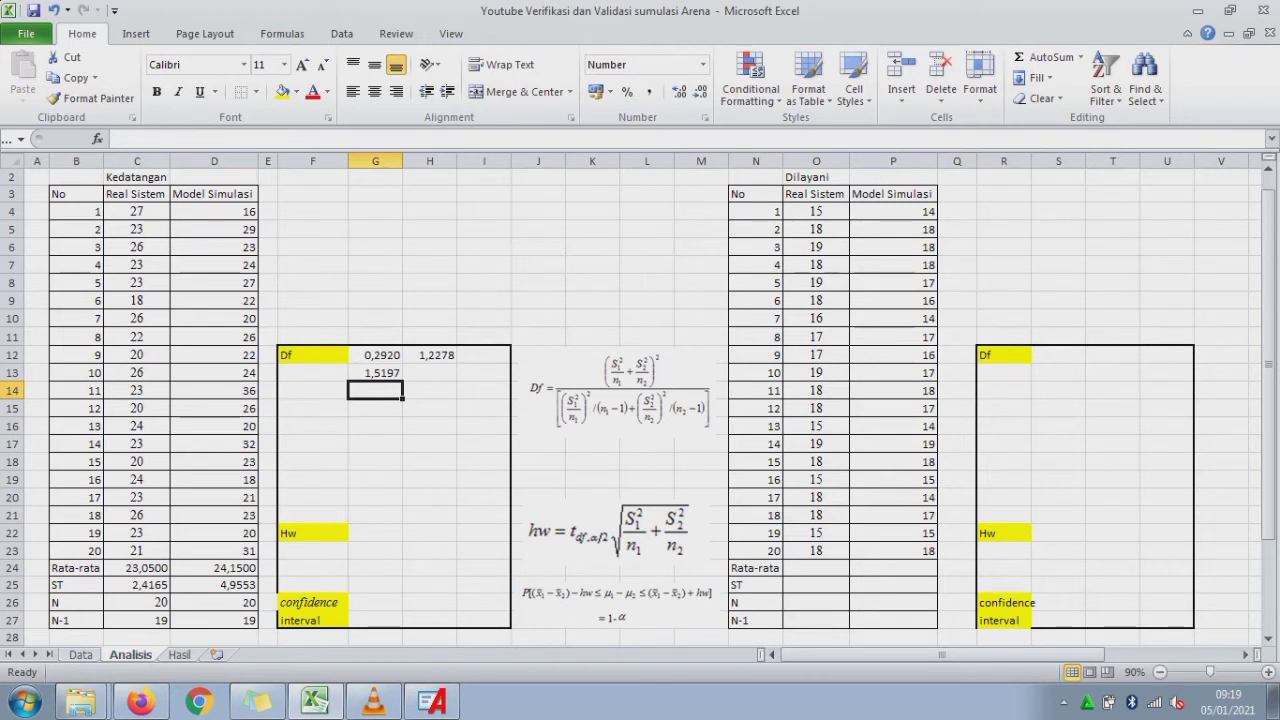
# - Square the summed variance terms in G13 by changing the formula to =(G12+H12)^2
pyautogui.press('Up')
pyautogui.press('F2')
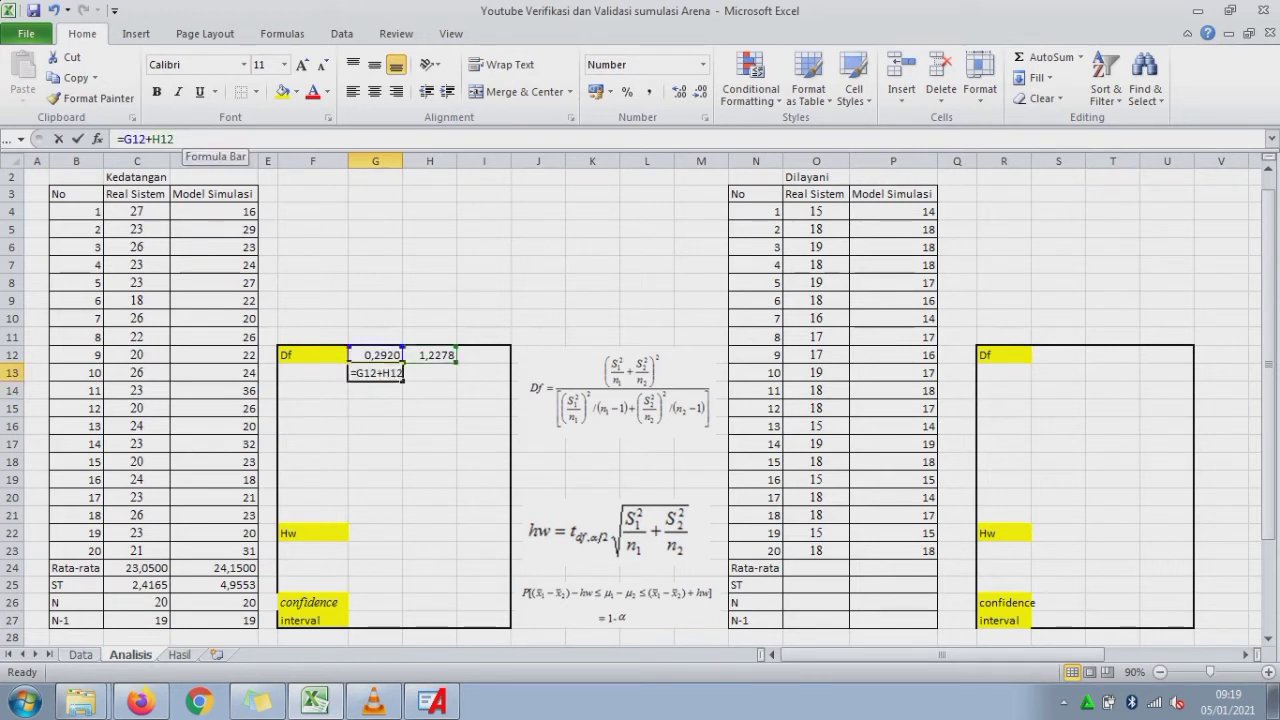
pyautogui.write(')^')
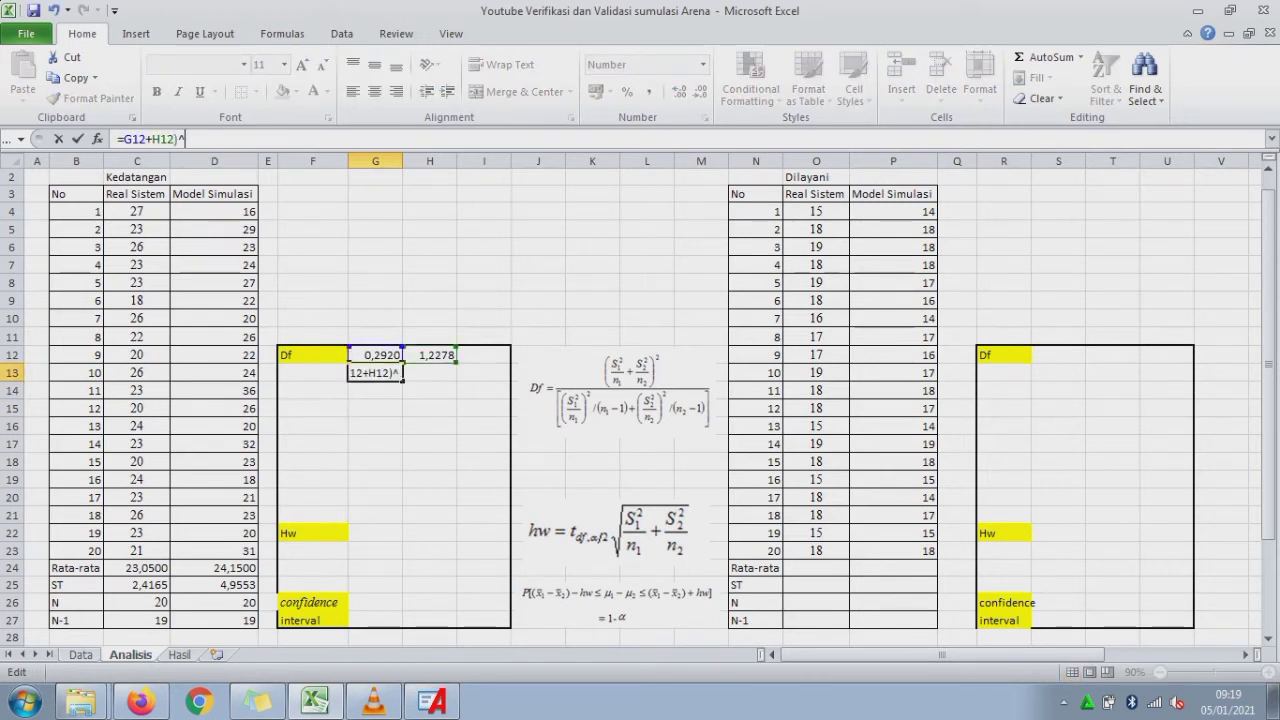
pyautogui.click(124, 139)
pyautogui.write('(')
pyautogui.press('End')
pyautogui.write('2')
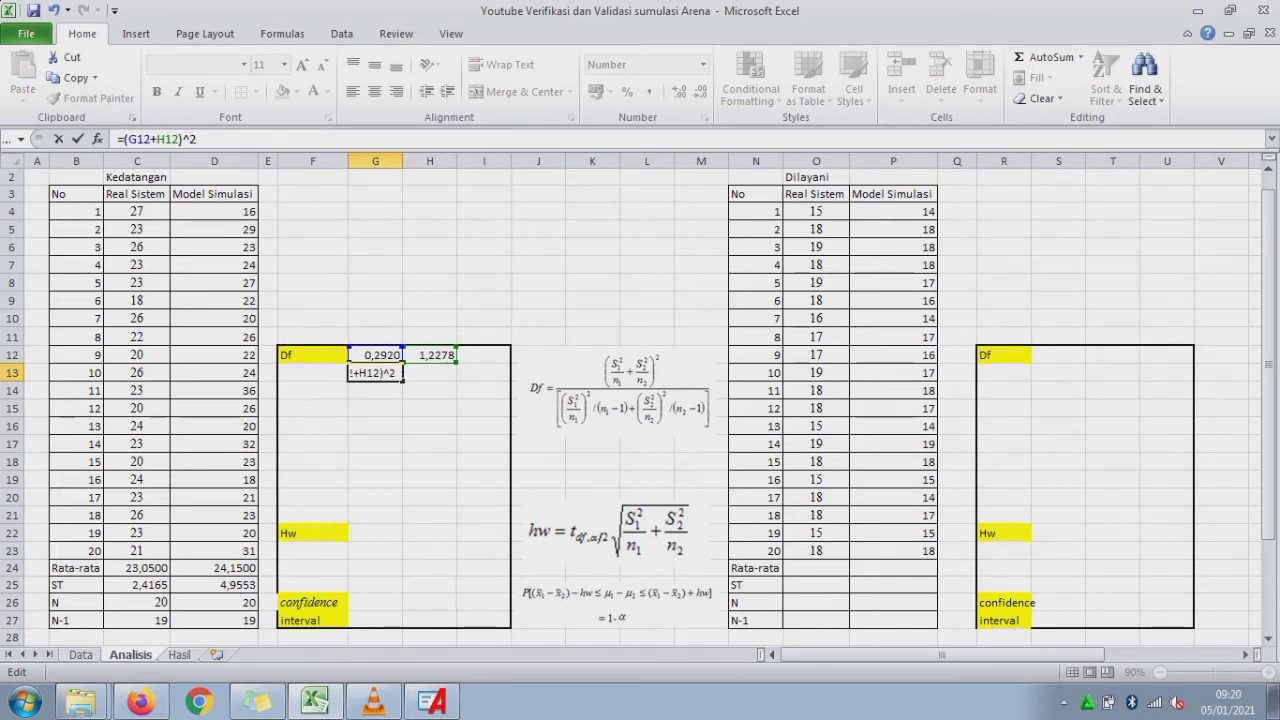
pyautogui.press('Return')
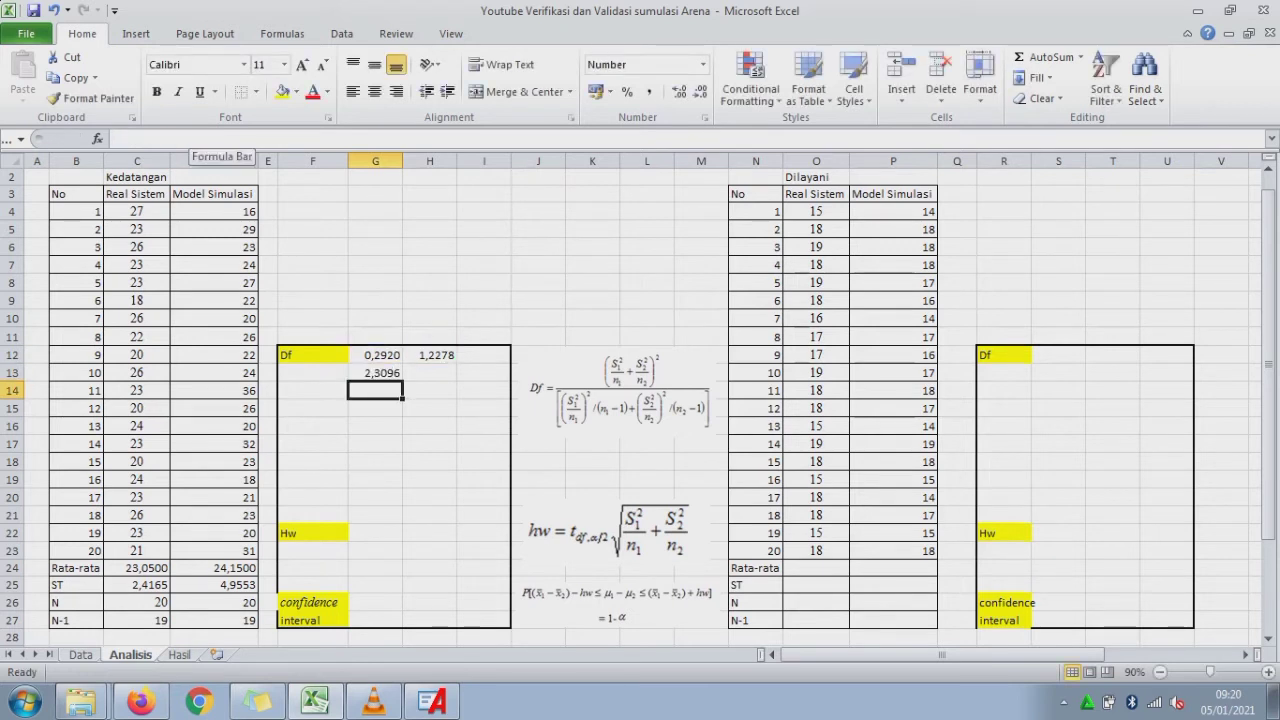
pyautogui.press('Return')
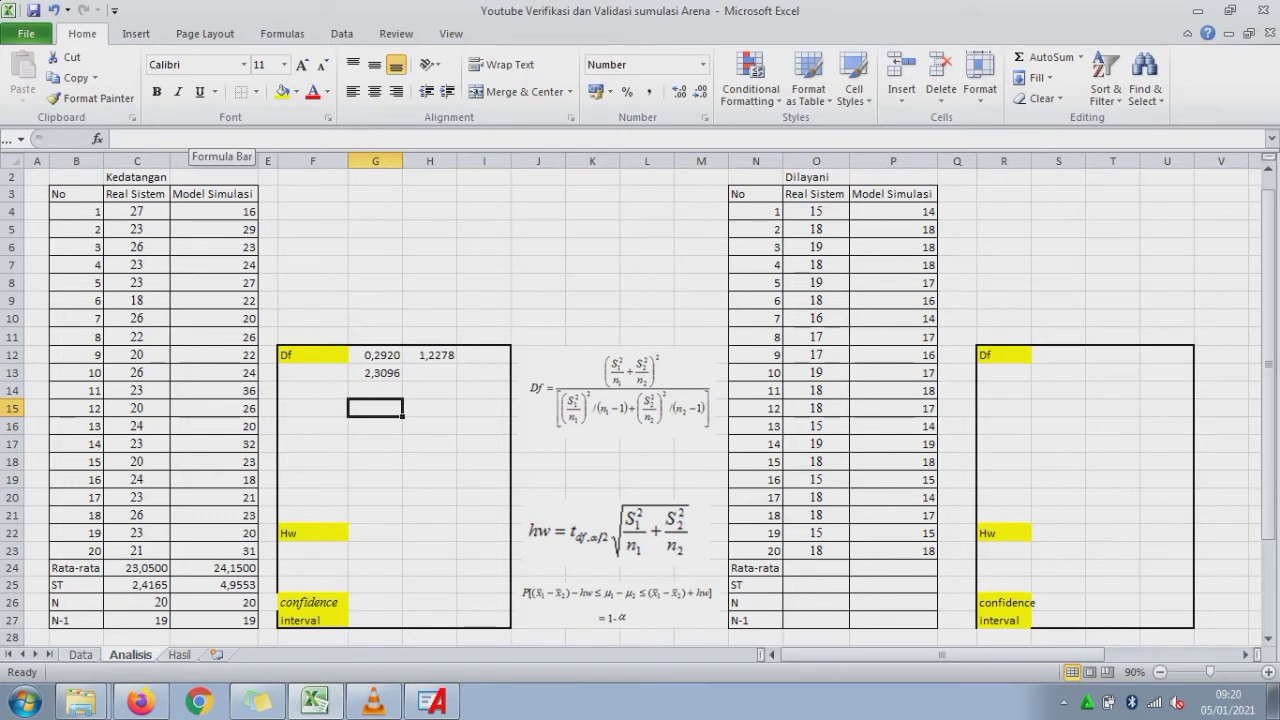
pyautogui.write('=')
pyautogui.click(376, 355)
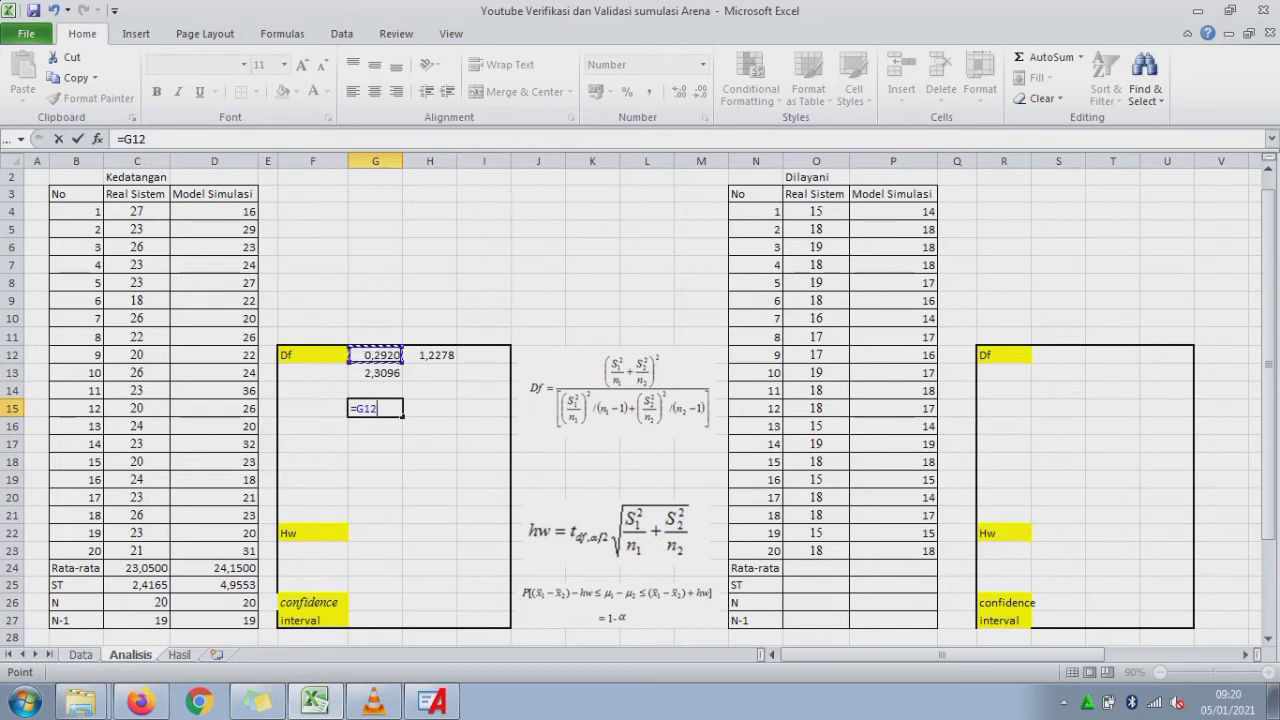
pyautogui.write(')^2')
pyautogui.write(')/C27')
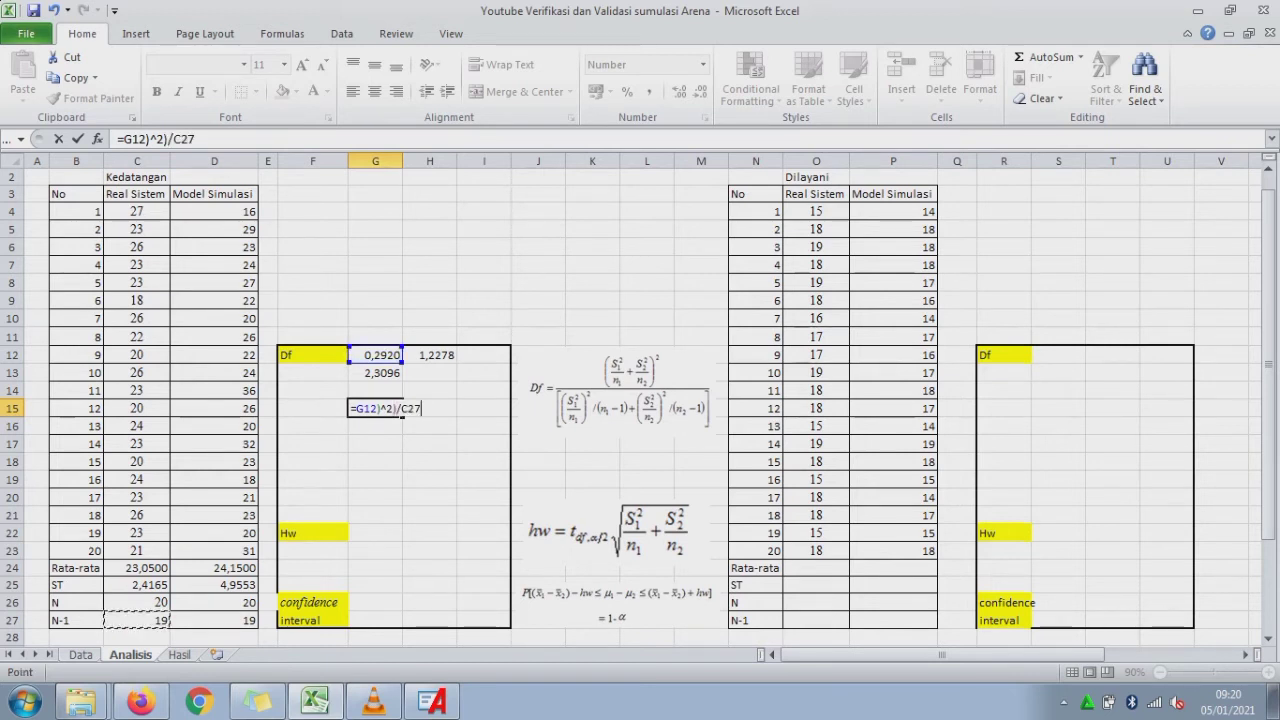
pyautogui.click(118, 139)
pyautogui.write('(')
pyautogui.press('Return')
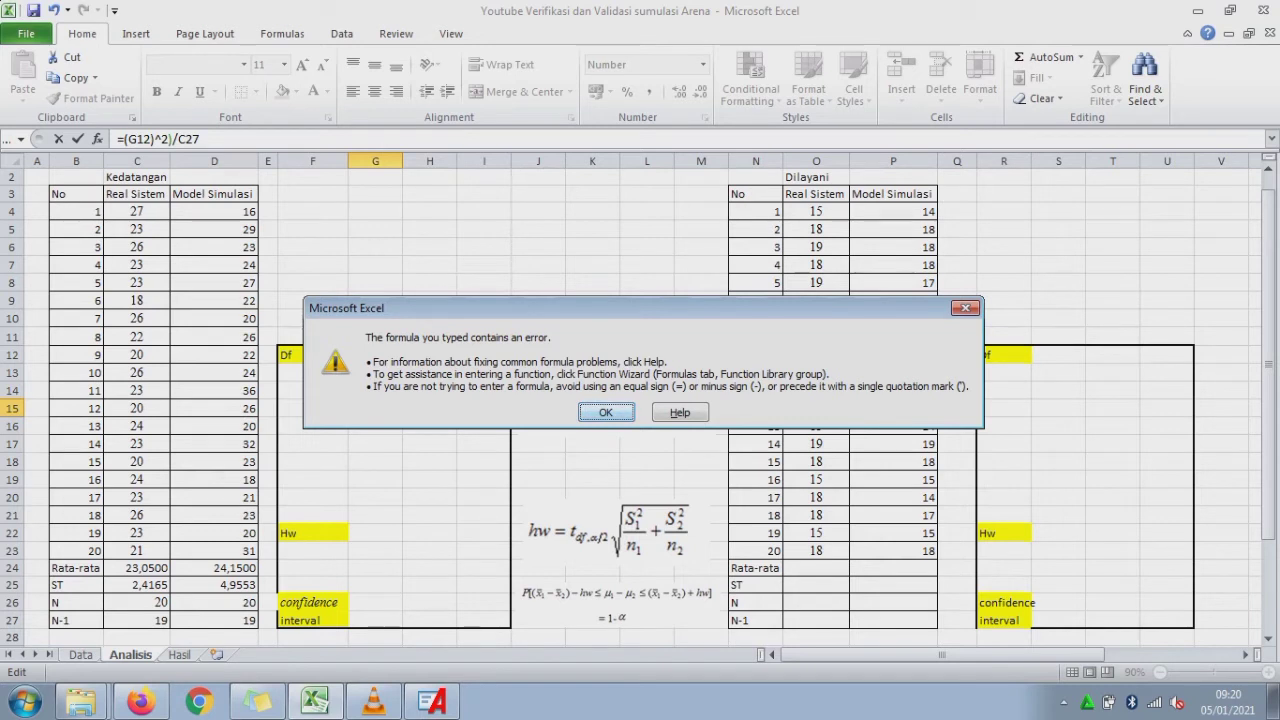
pyautogui.press('Return')
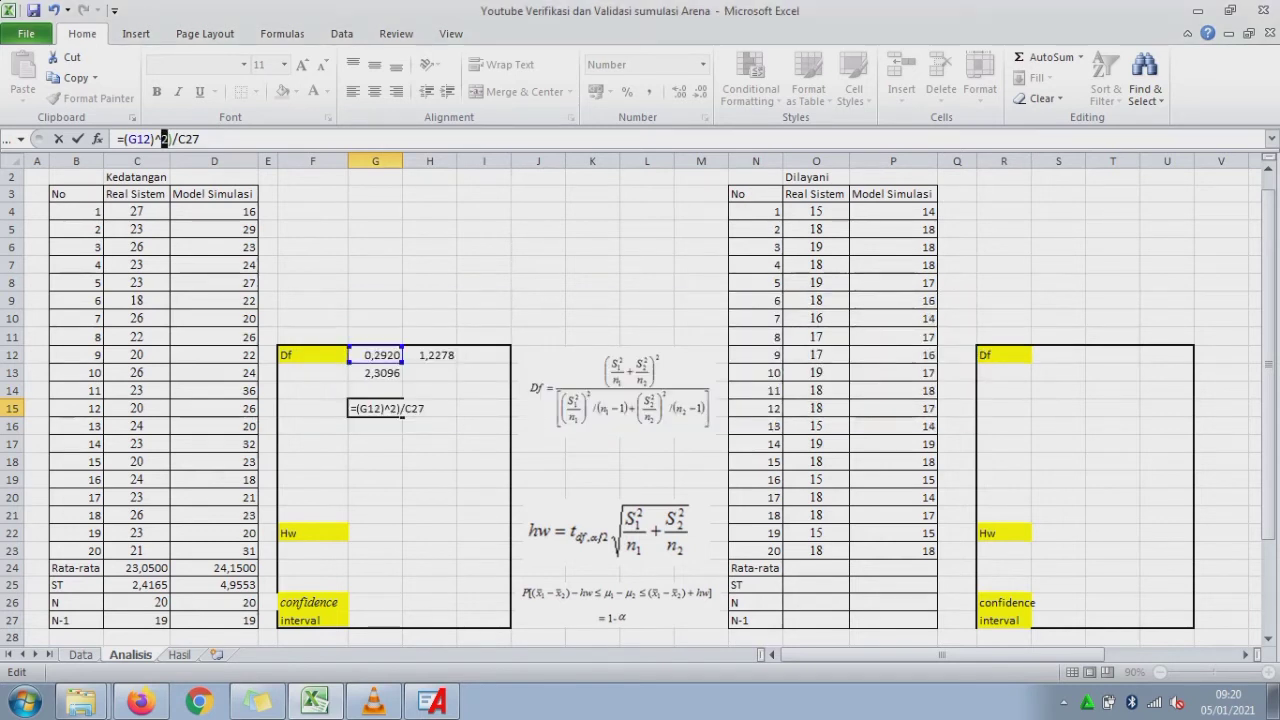
pyautogui.press('Left')
pyautogui.press('Return')
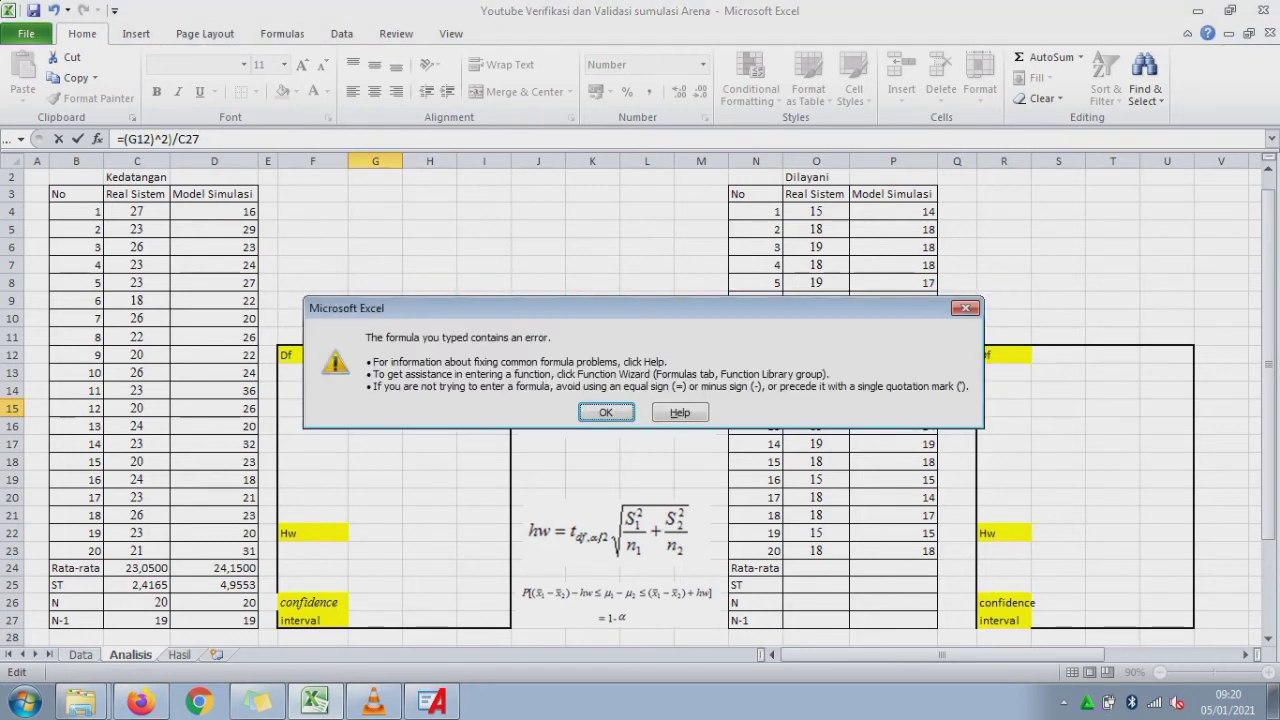
pyautogui.press('Return')
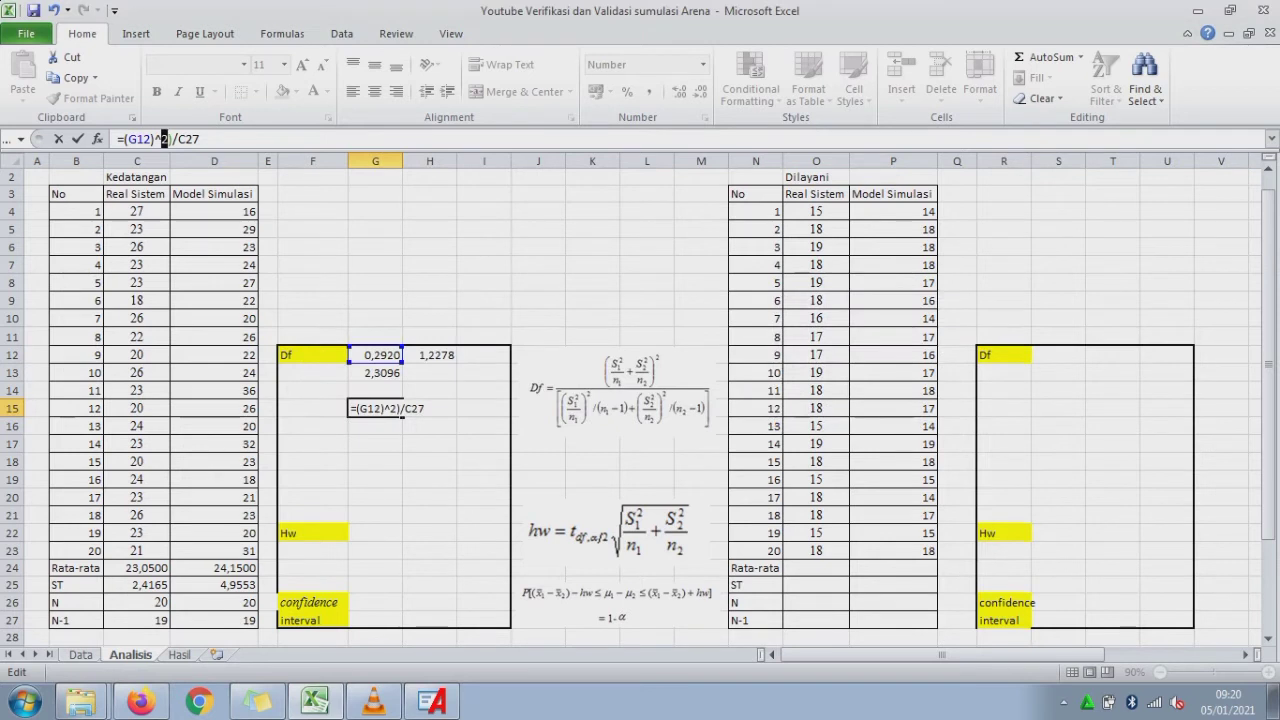
pyautogui.click(430, 426)
pyautogui.press('Escape')
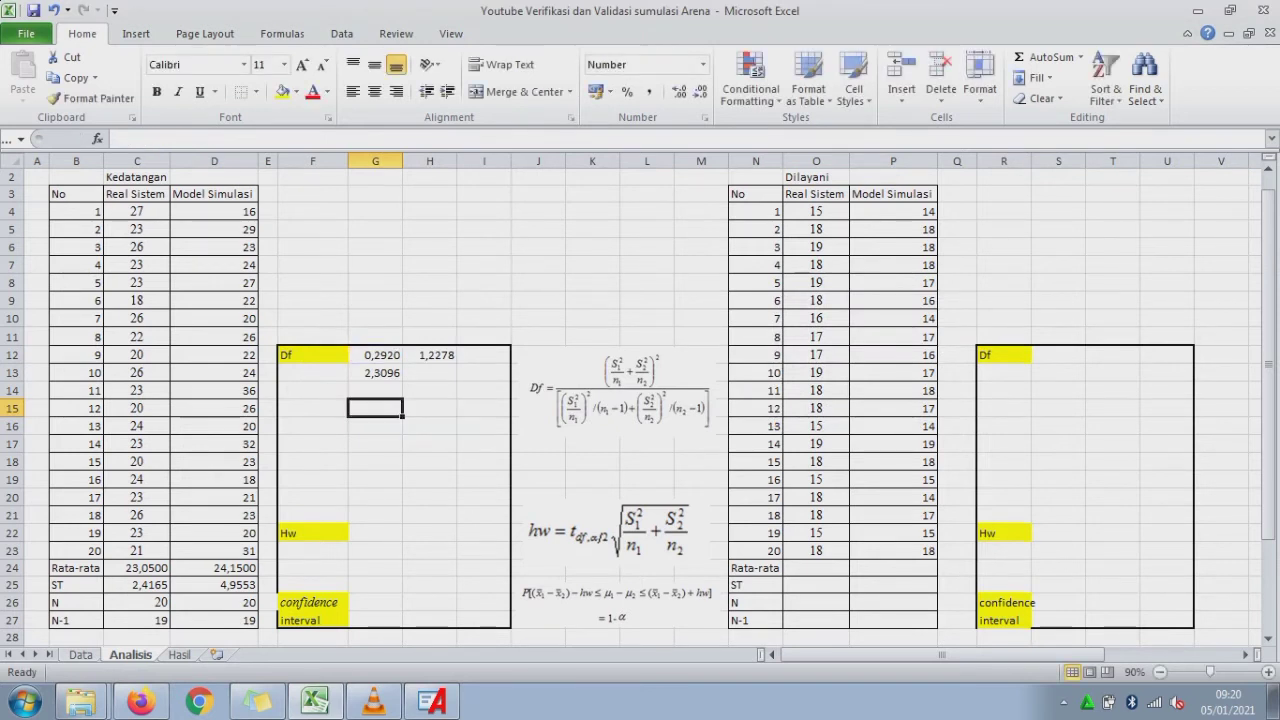
# - Enter the first denominator term of Df in G15 as =(G12^2)/C27
pyautogui.write('=')
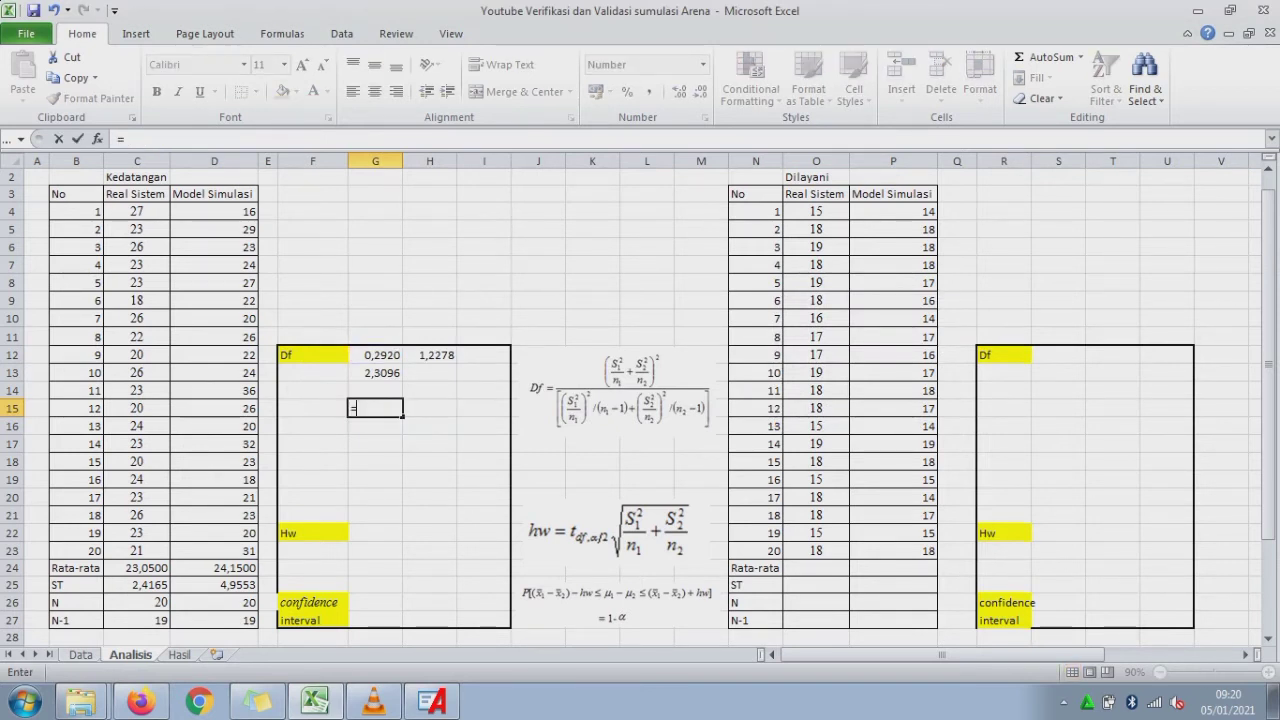
pyautogui.click(375, 355)
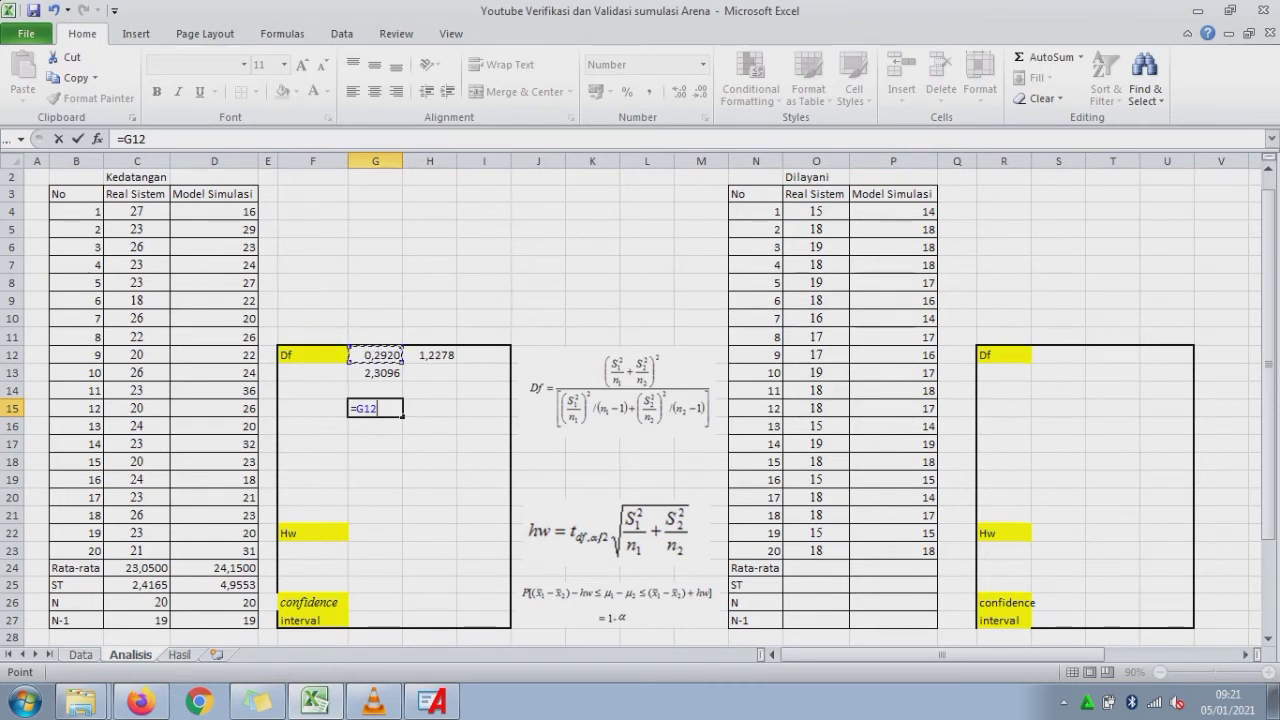
pyautogui.write('^2)/')
pyautogui.click(165, 620)
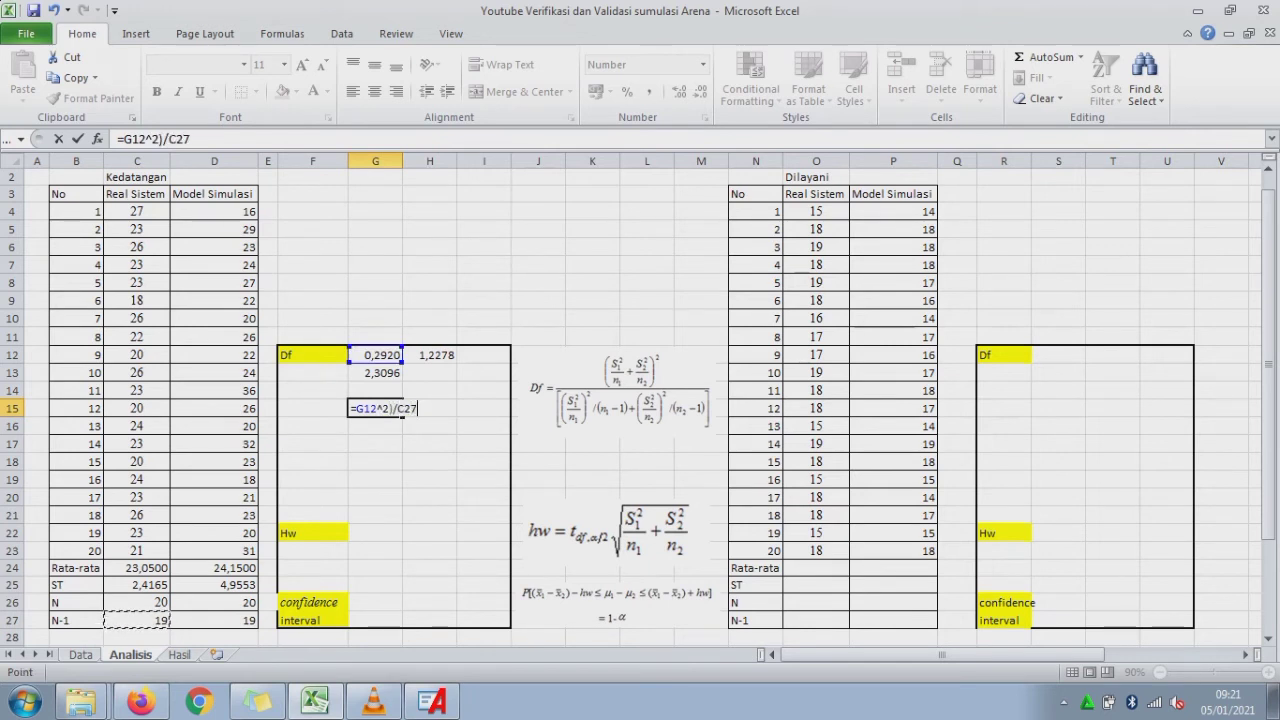
pyautogui.click(123, 139)
pyautogui.write('(')
pyautogui.press('Return')
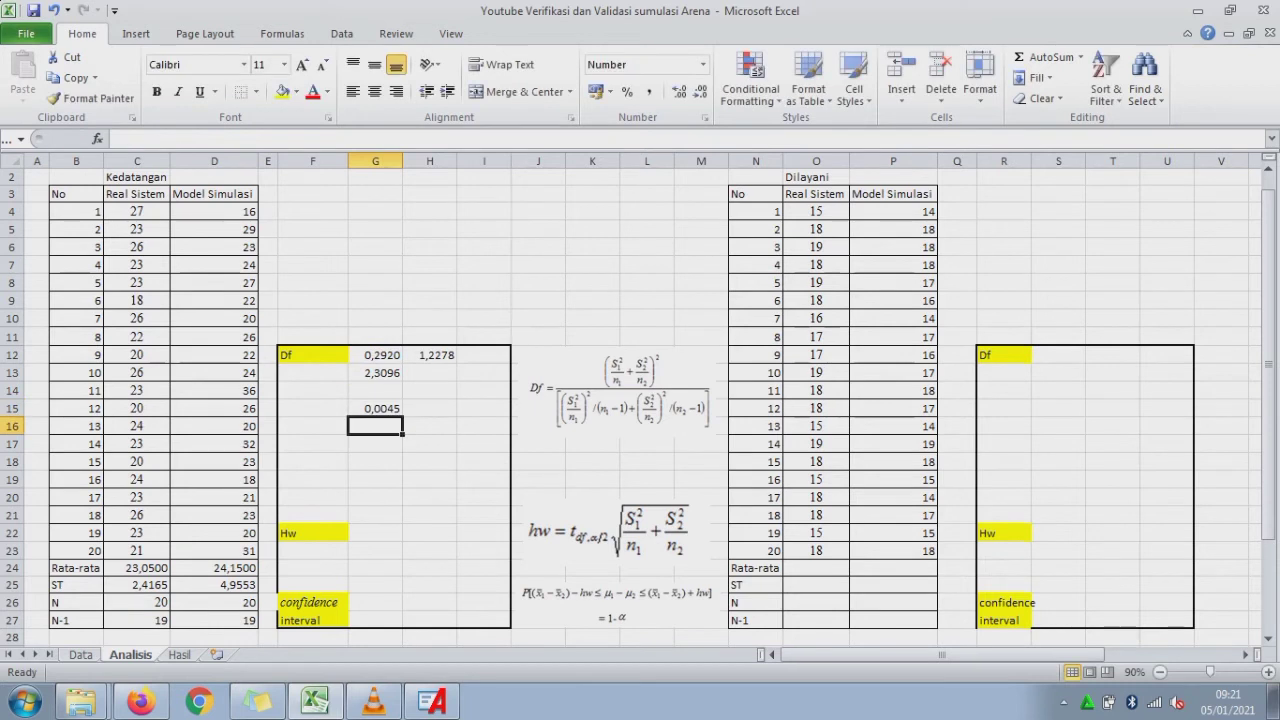
# - Copy the denominator term formula from G15 to H15 for the Model Simulasi data
pyautogui.press('Up')
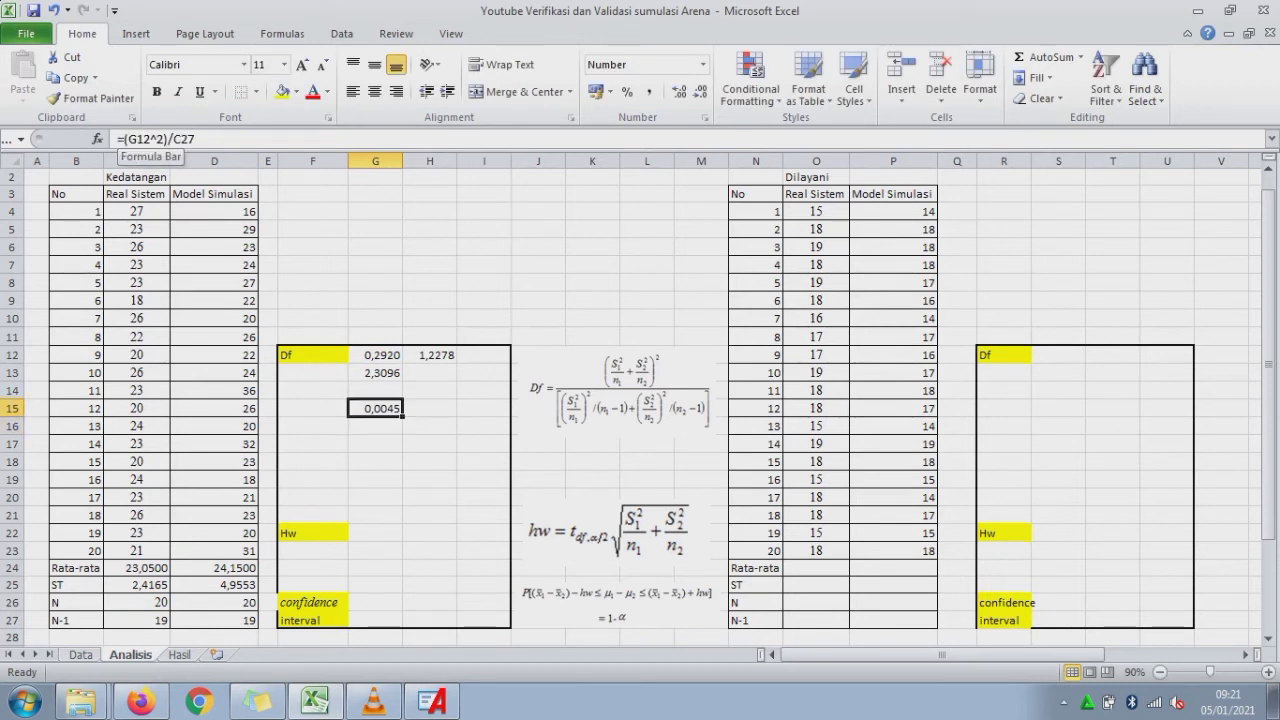
pyautogui.hotkey('ctrl', 'c')
pyautogui.press('Right')
pyautogui.hotkey('ctrl', 'v')
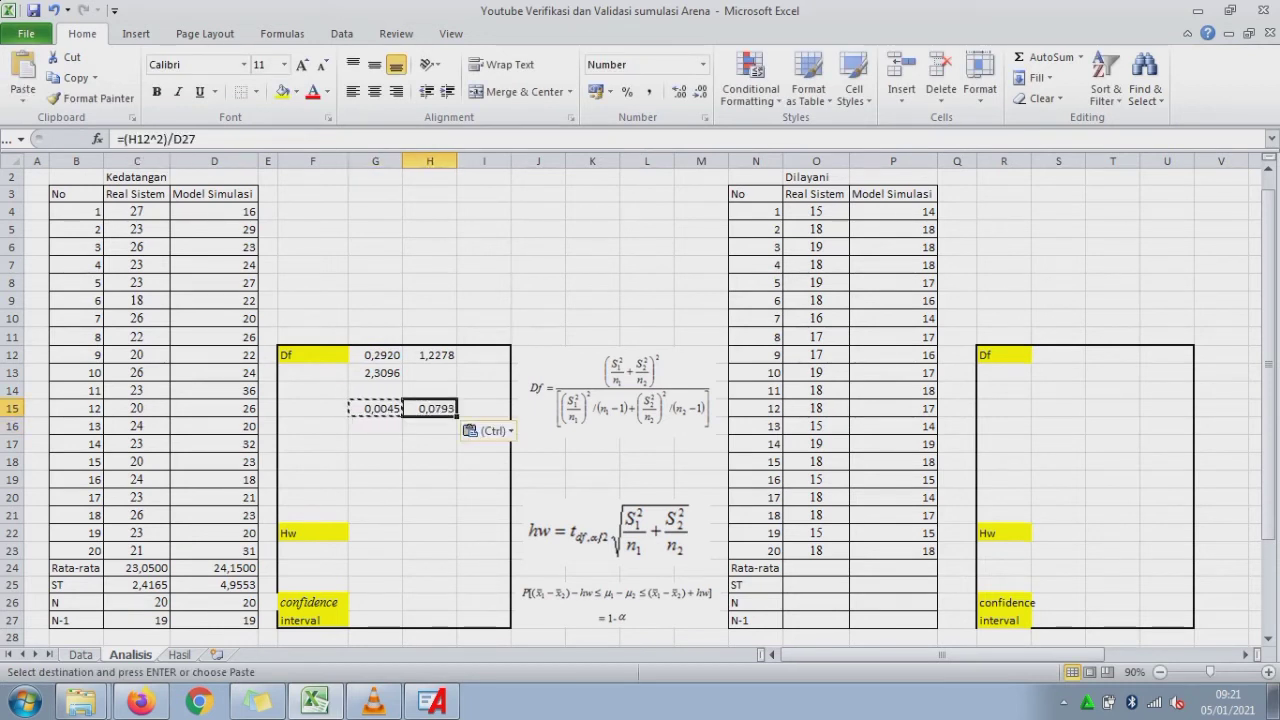
# - Add the two denominator terms in G16 with the formula =G15+H15
pyautogui.press('Down')
pyautogui.press('Left')
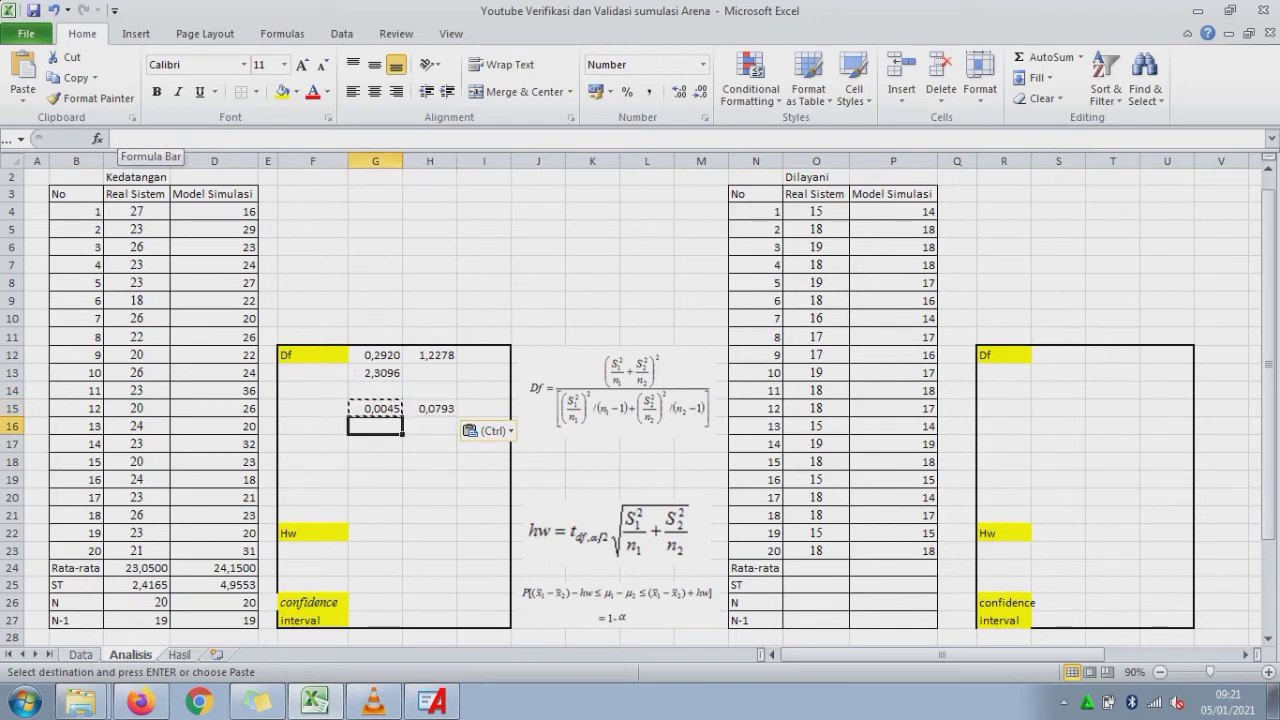
pyautogui.write('=')
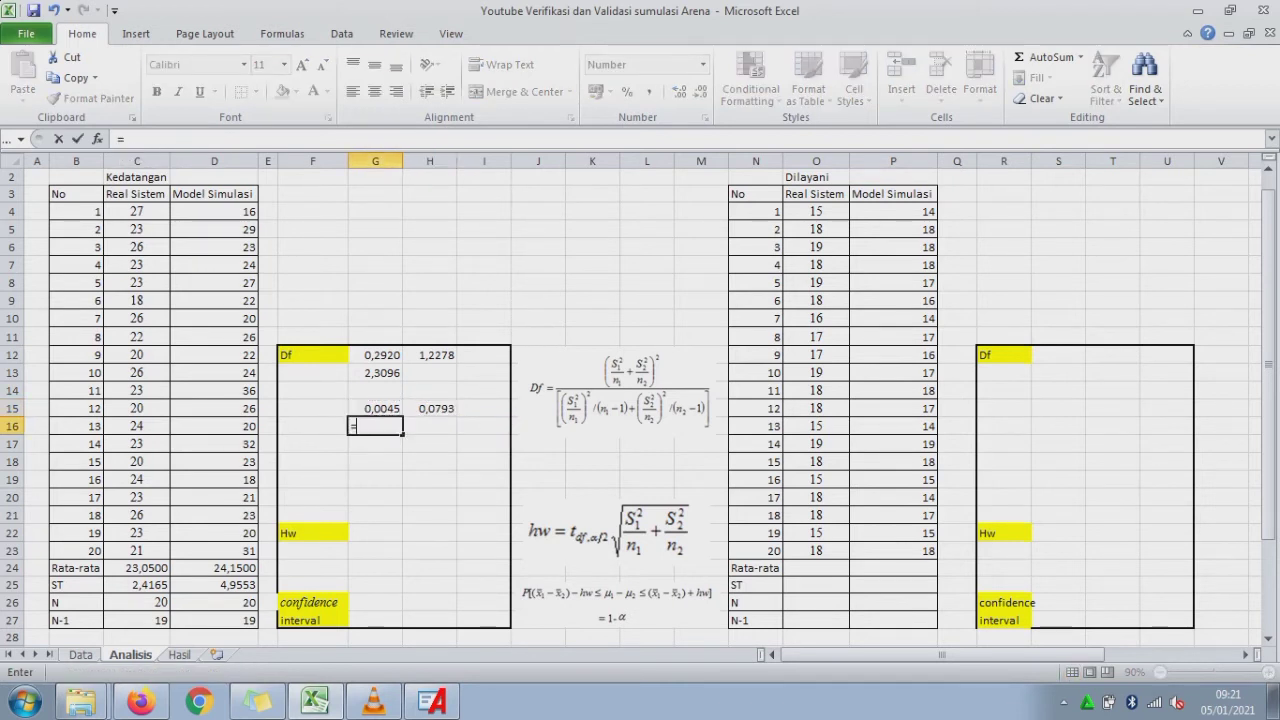
pyautogui.click(375, 408)
pyautogui.write('+')
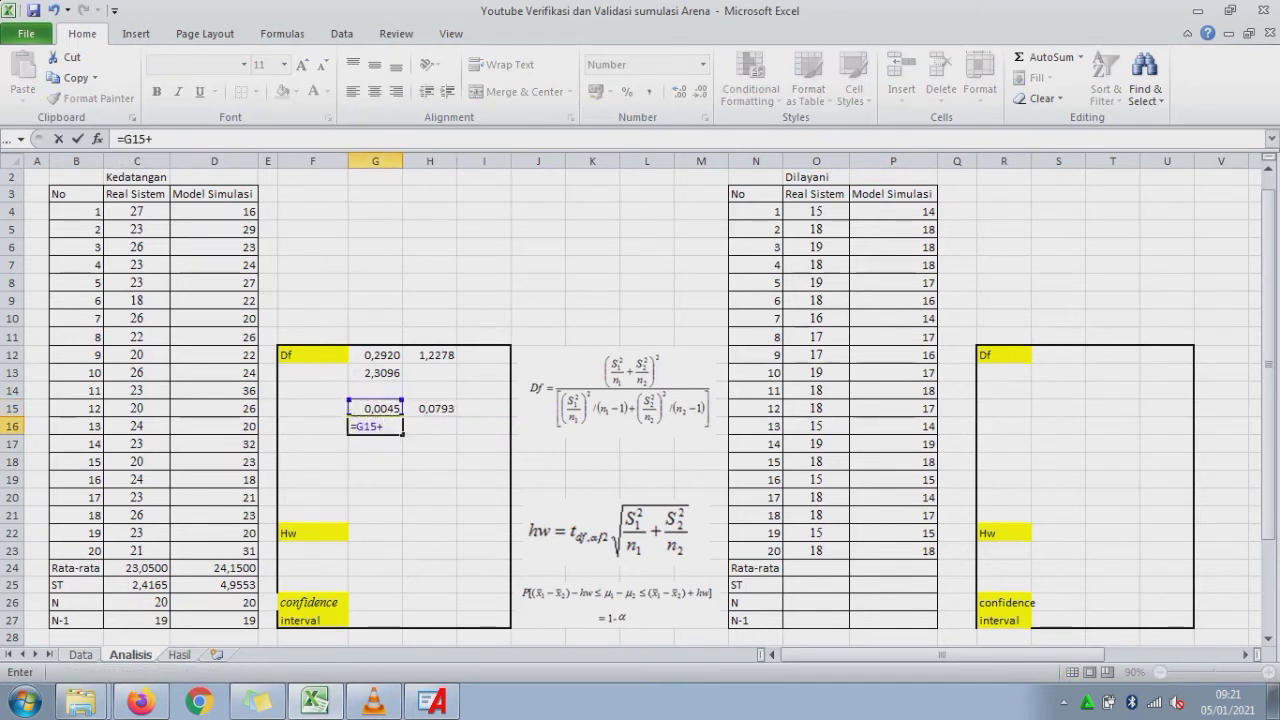
pyautogui.click(430, 408)
pyautogui.press('Return')
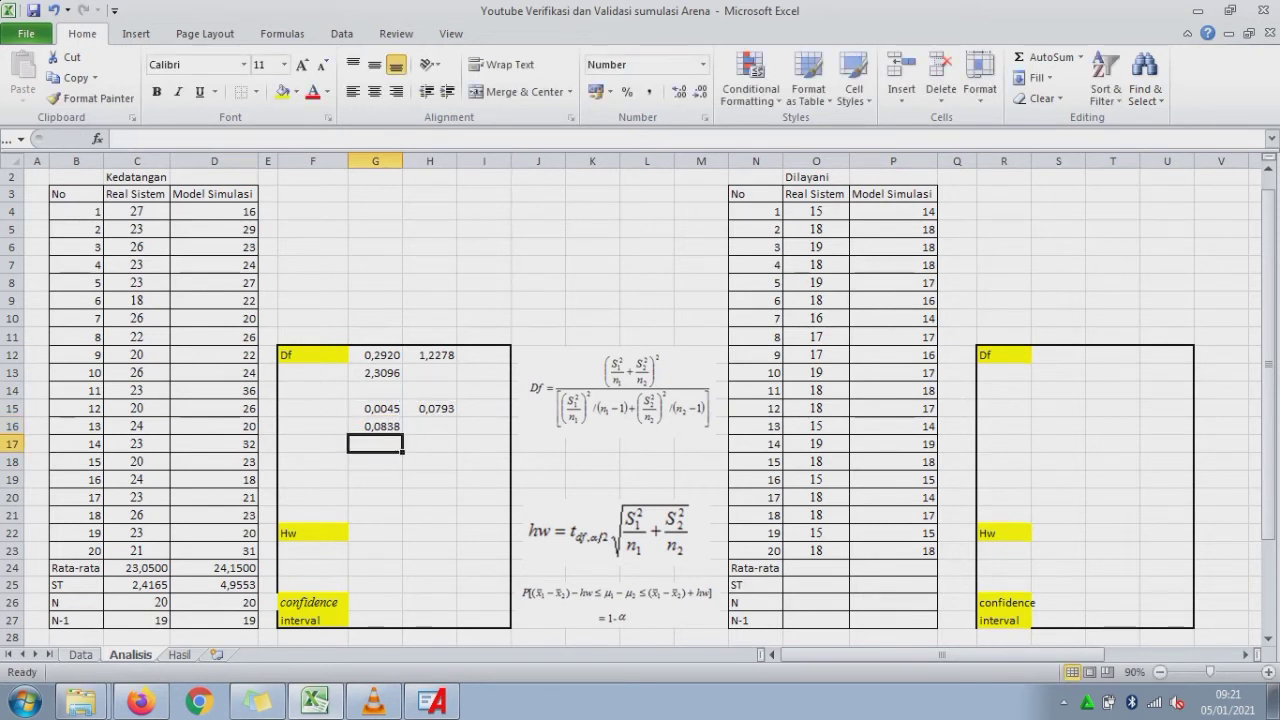
# - Calculate Df in G18 by dividing the numerator by the denominator with the formula =G13/G16
pyautogui.click(375, 462)
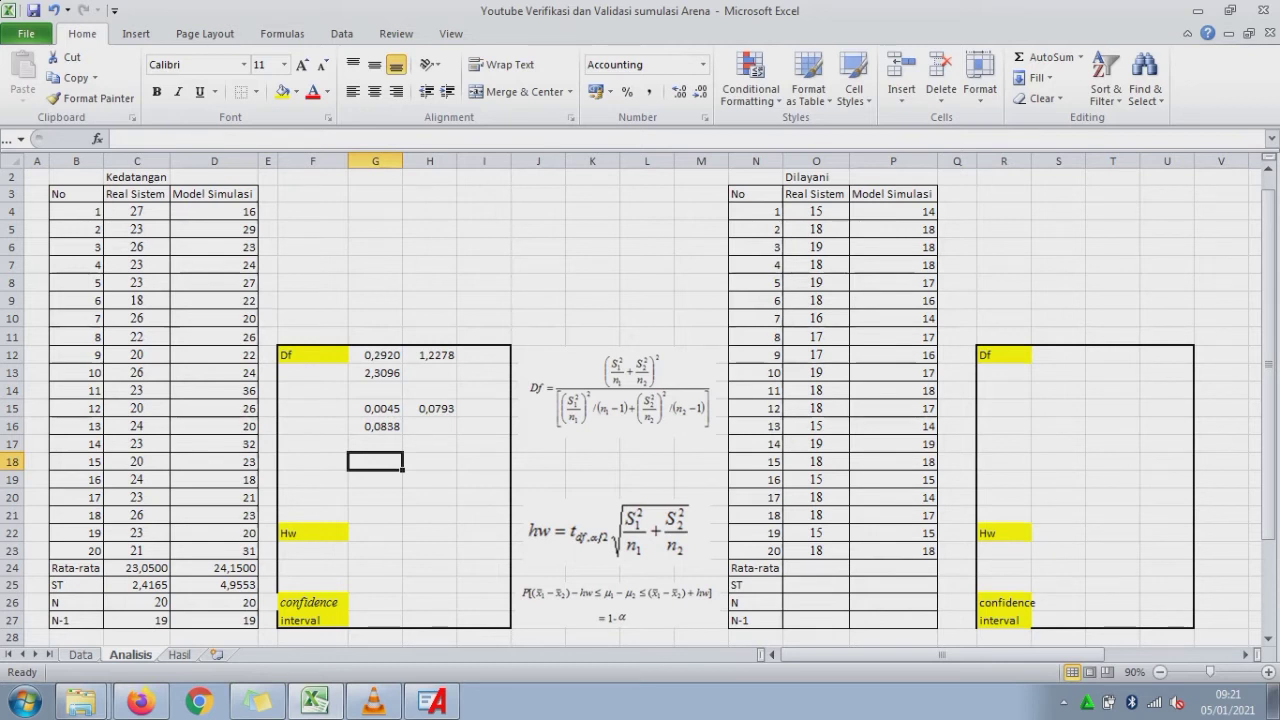
pyautogui.press('Up')
pyautogui.press('Up')
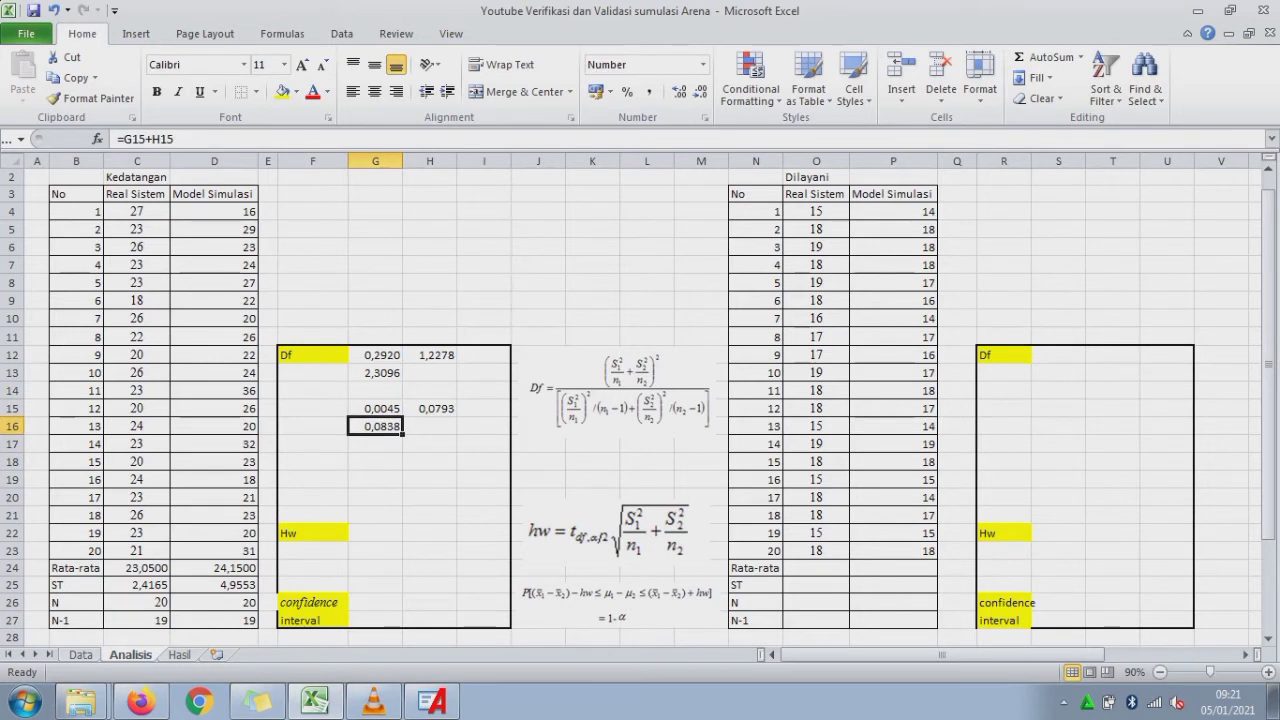
pyautogui.press('Down')
pyautogui.press('Down')
pyautogui.write('=')
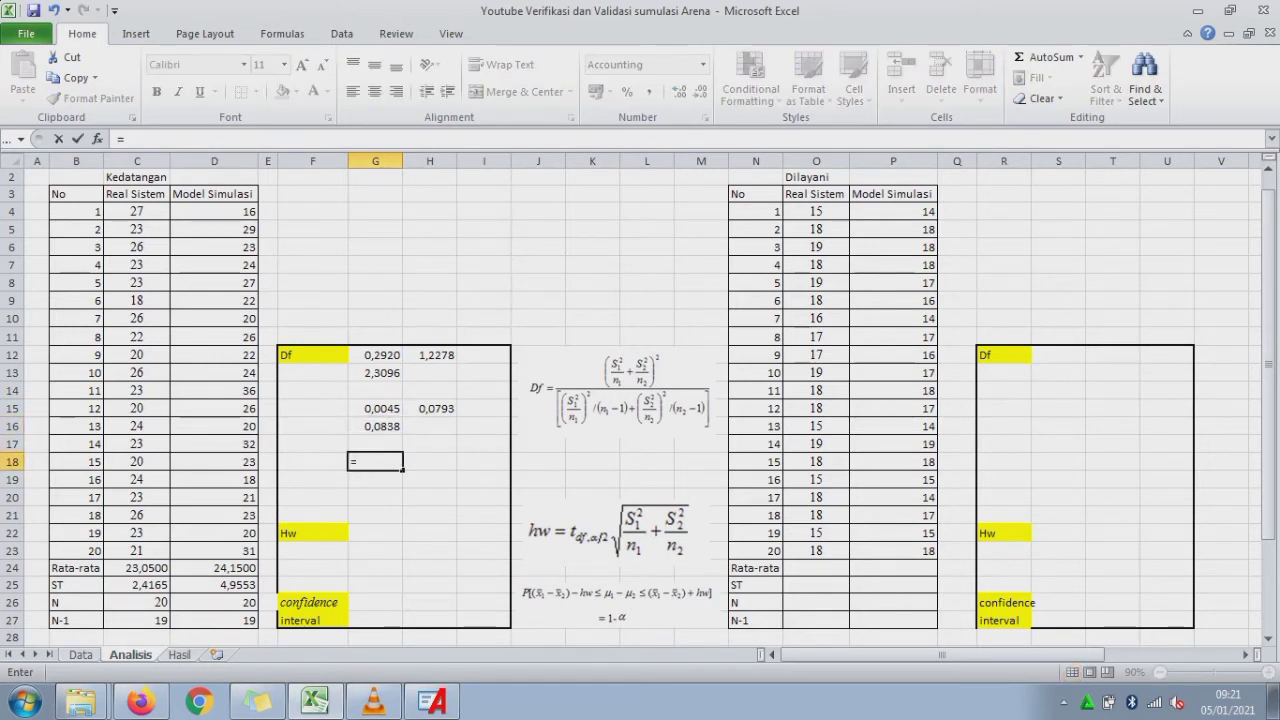
pyautogui.click(375, 373)
pyautogui.write('/')
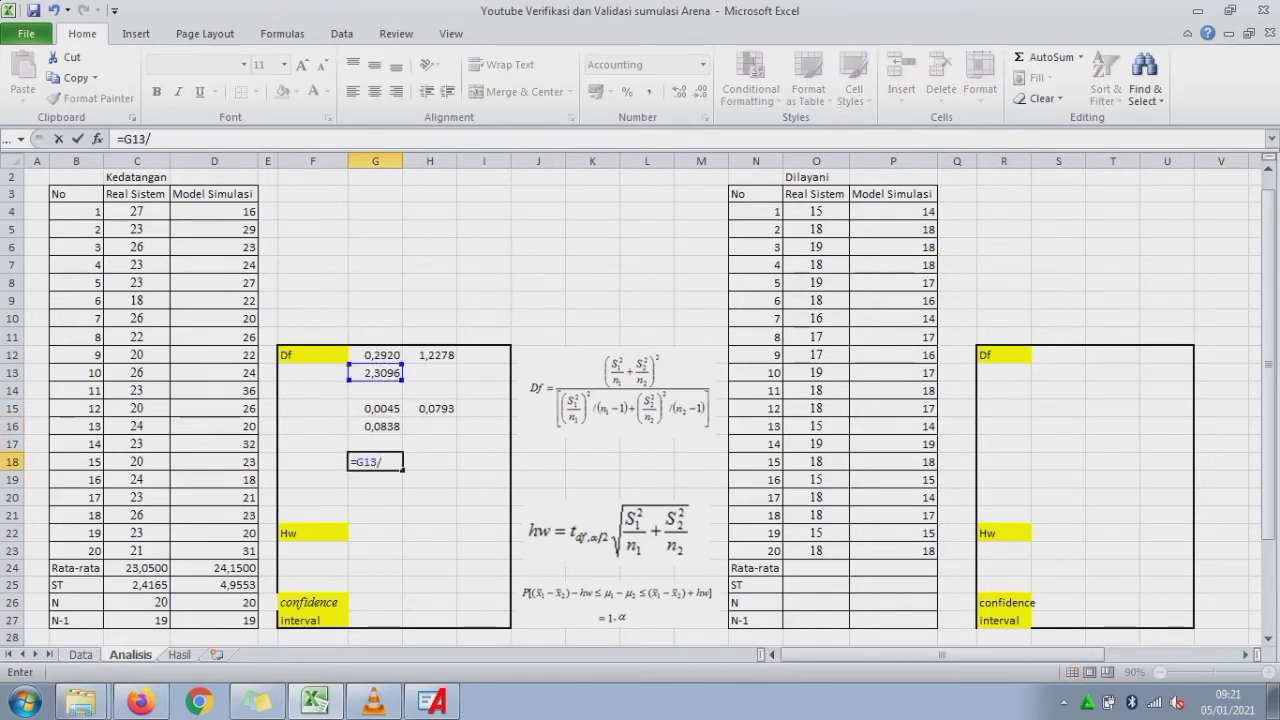
pyautogui.click(375, 426)
pyautogui.press('Return')
pyautogui.press('Up')
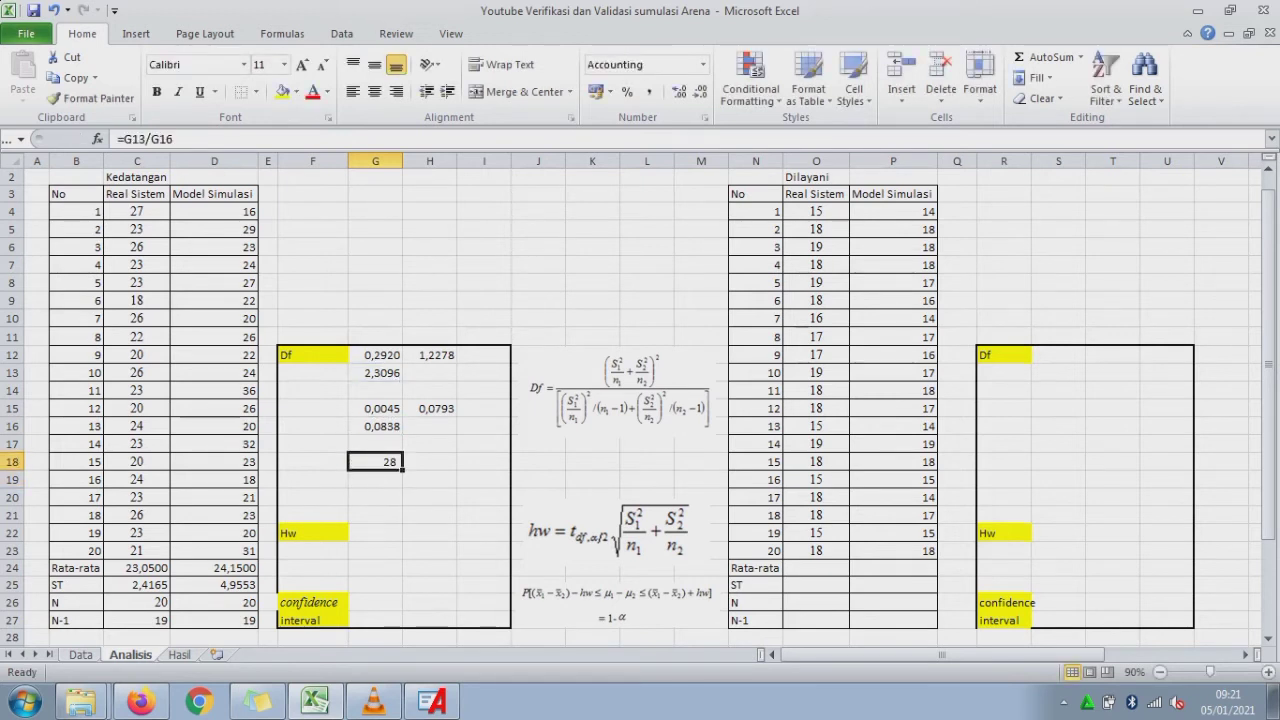
# - Calculate half of the significance level in G19 with the formula =0,05/2
pyautogui.moveTo(140, 702)
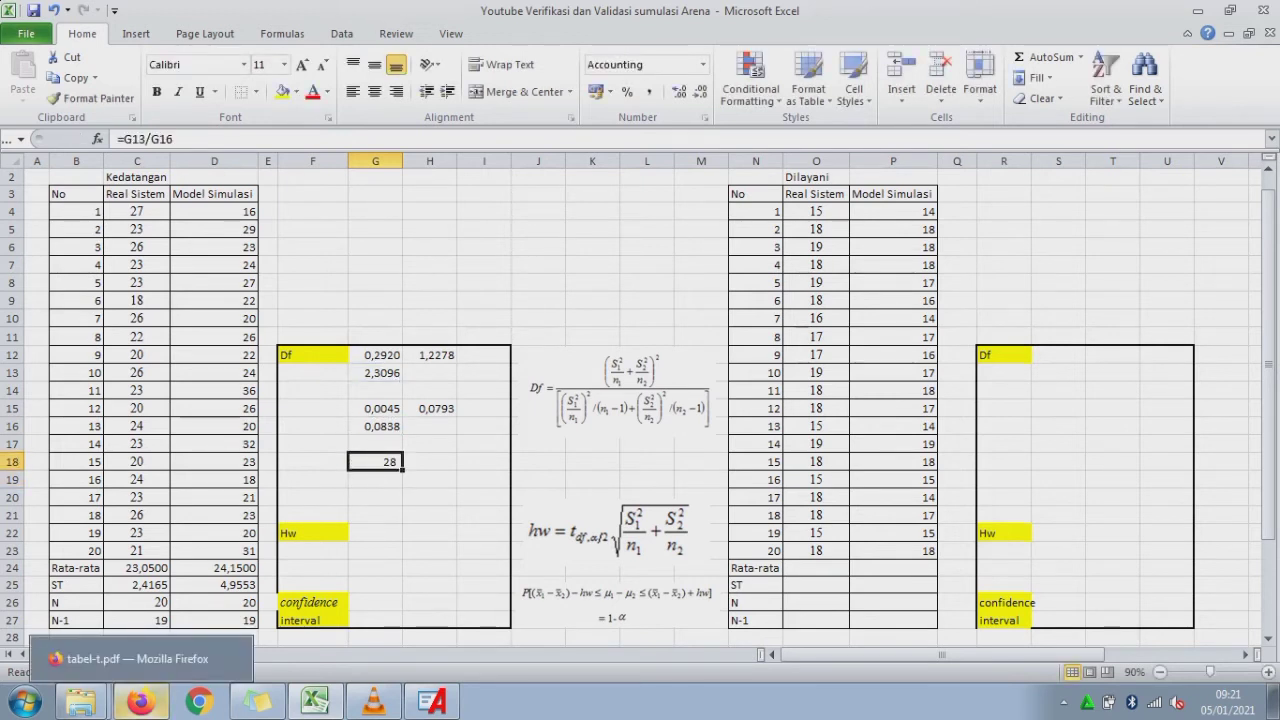
pyautogui.click(375, 480)
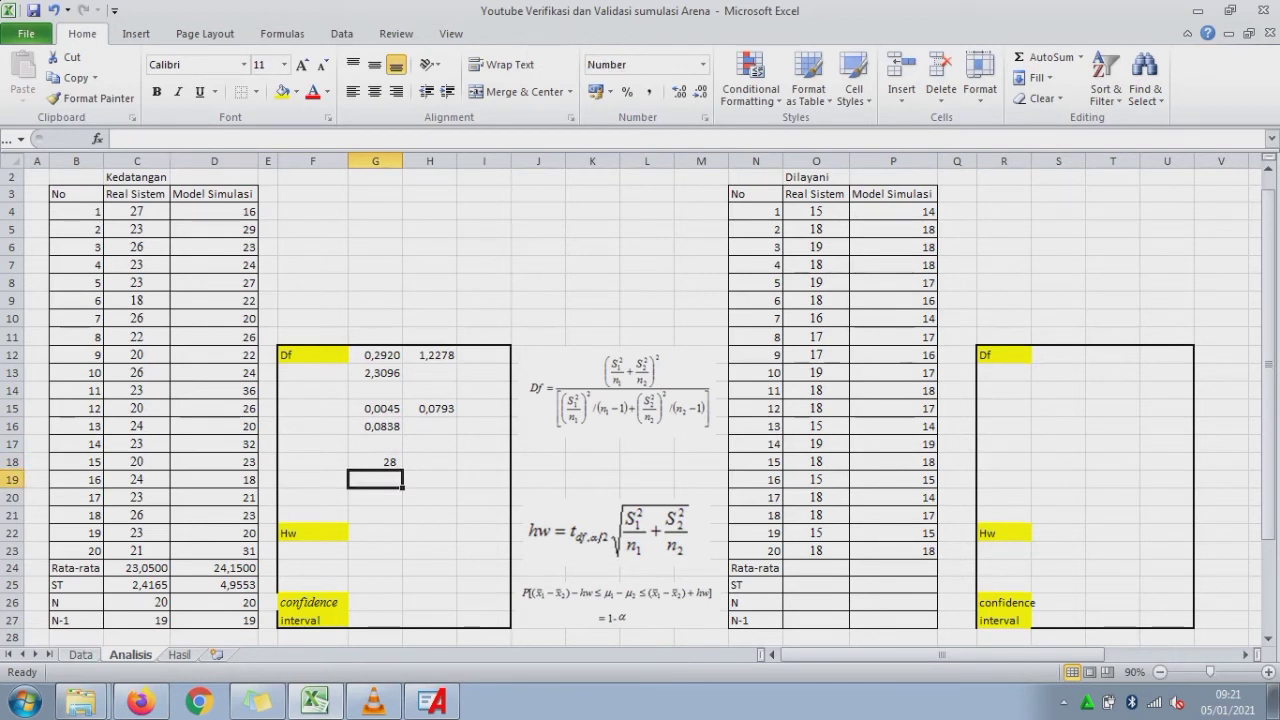
pyautogui.write('0,')
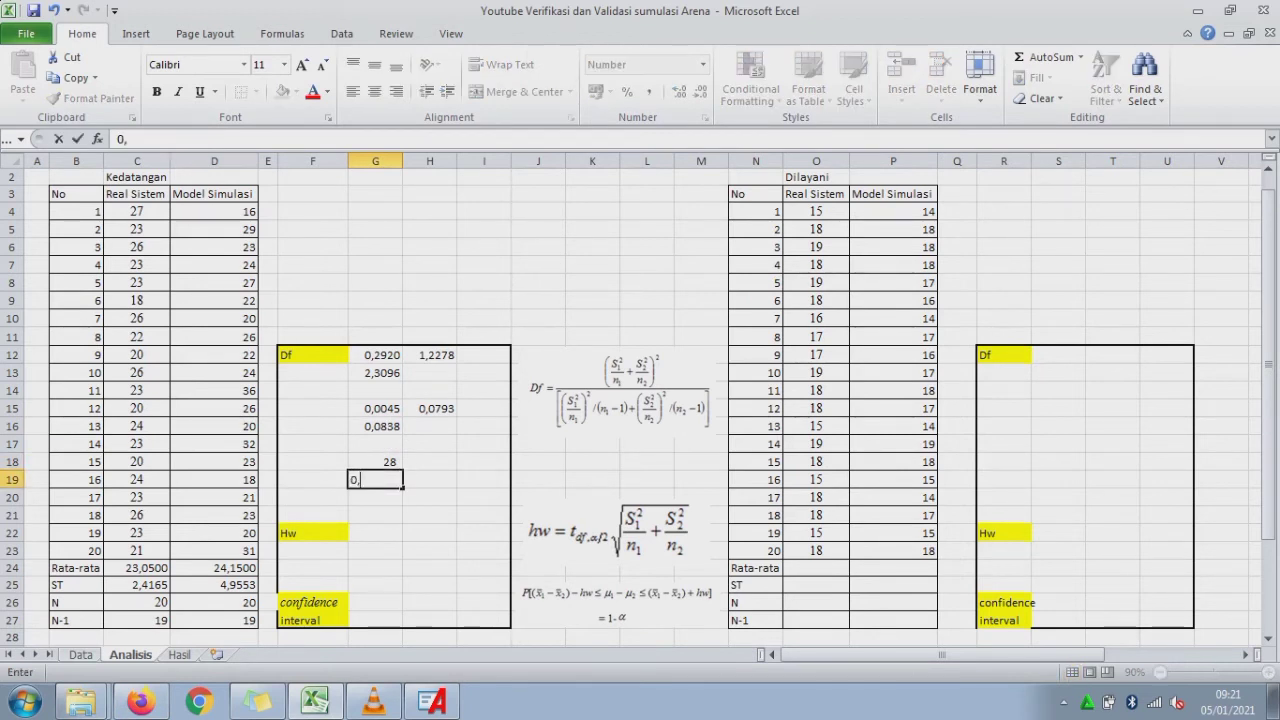
pyautogui.write('05/2')
pyautogui.click(118, 139)
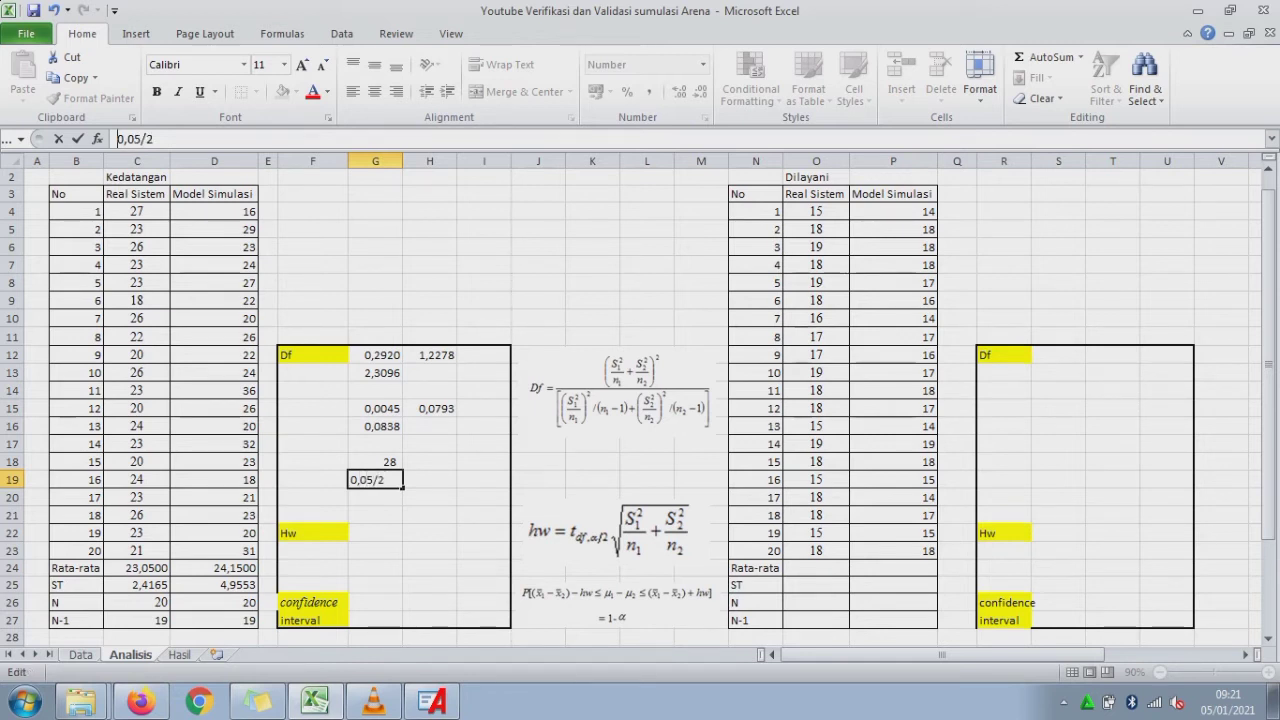
pyautogui.write('=')
pyautogui.press('Return')
# - Label the half significance level by entering alfa in F19
pyautogui.press('Up')
pyautogui.press('Up')
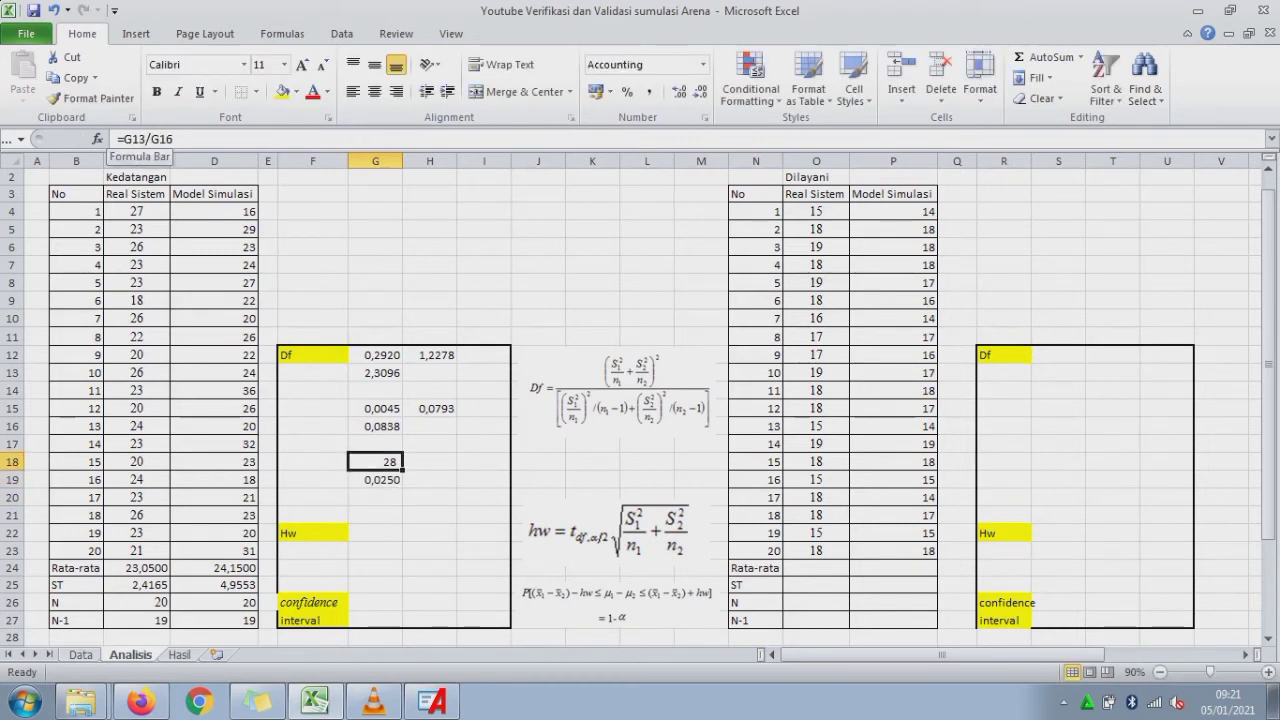
pyautogui.press('Down')
pyautogui.press('Left')
pyautogui.write('a')
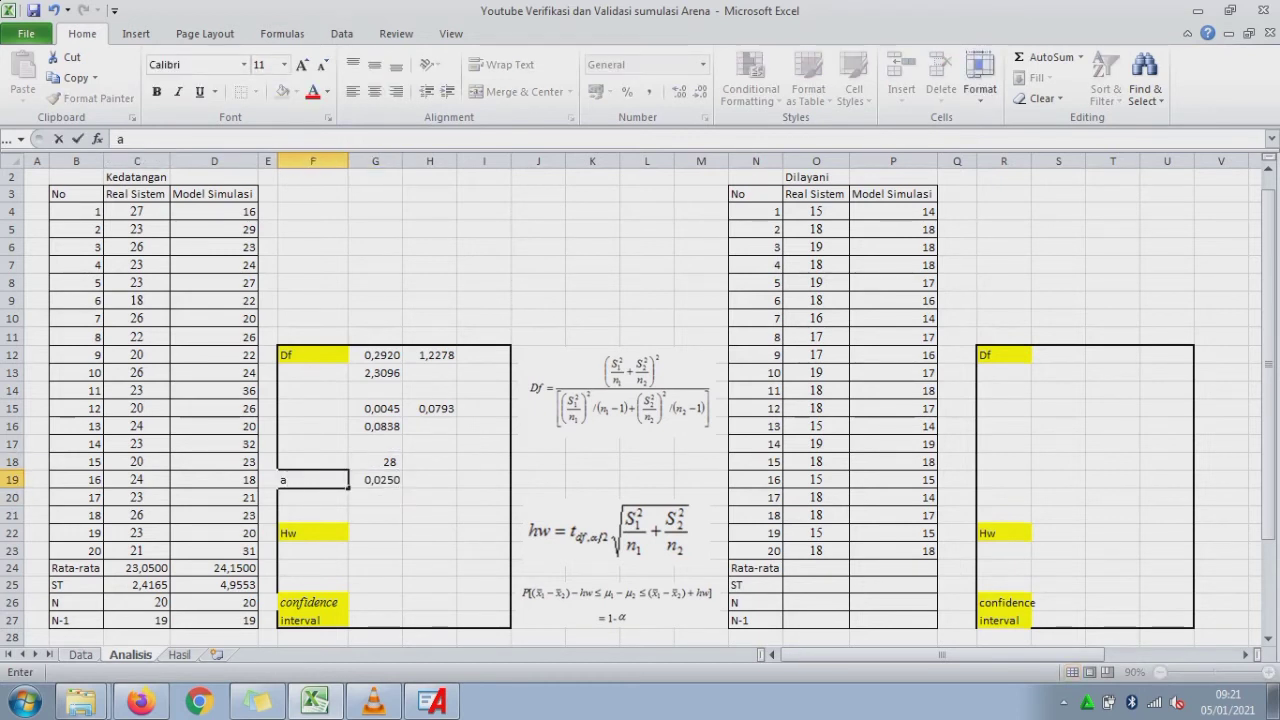
pyautogui.write('lfa')
pyautogui.press('Return')
pyautogui.press('Up')
pyautogui.press('Up')
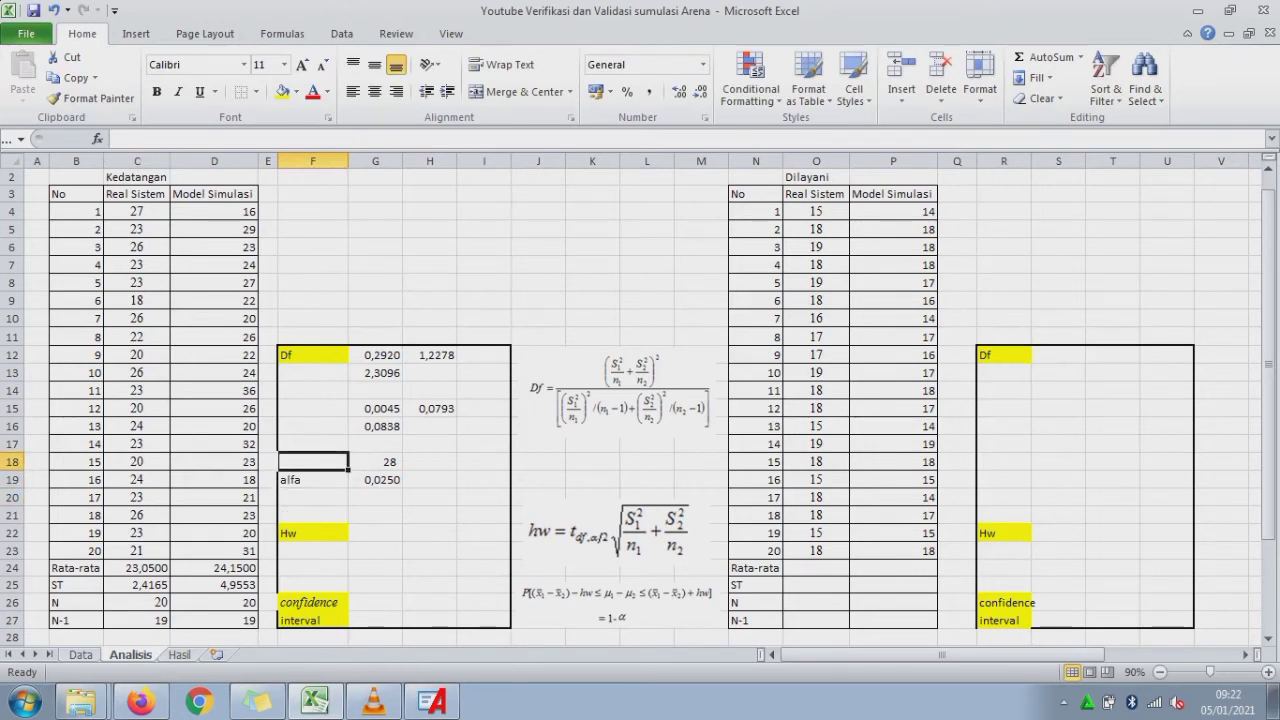
# - Label the degrees-of-freedom result by entering Df in F18
pyautogui.click(140, 702)
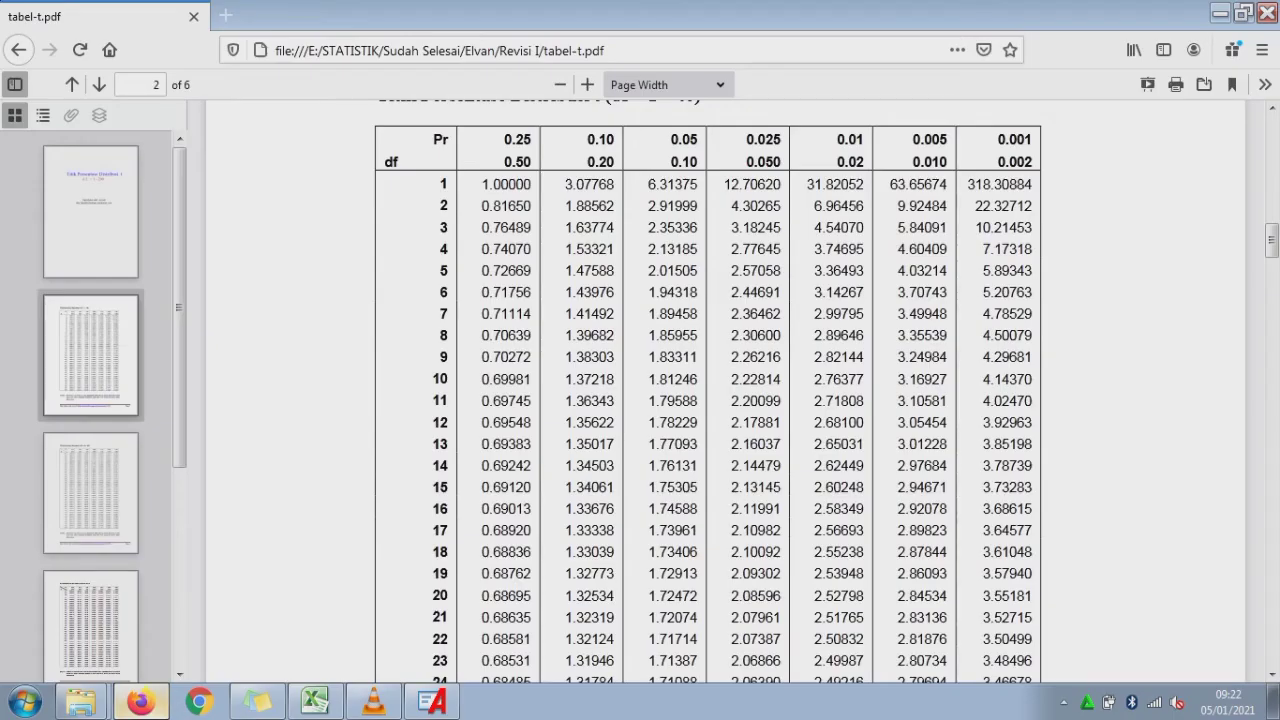
pyautogui.click(315, 702)
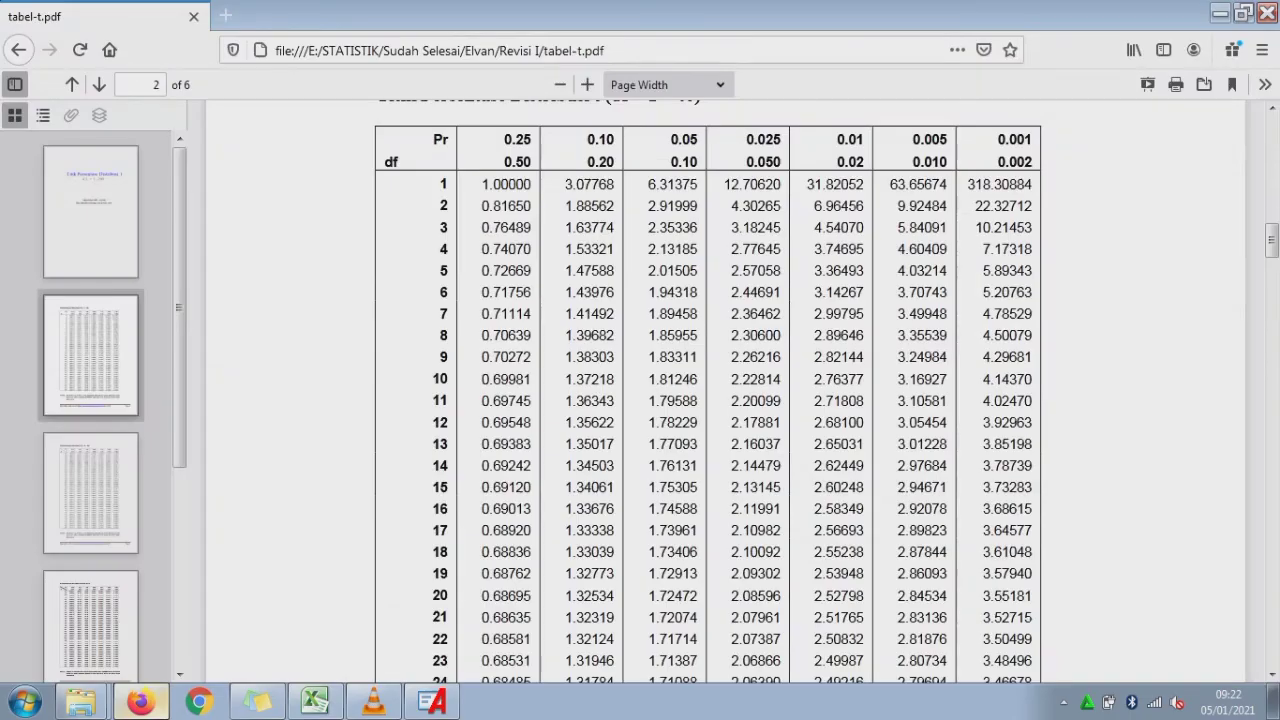
pyautogui.click(140, 702)
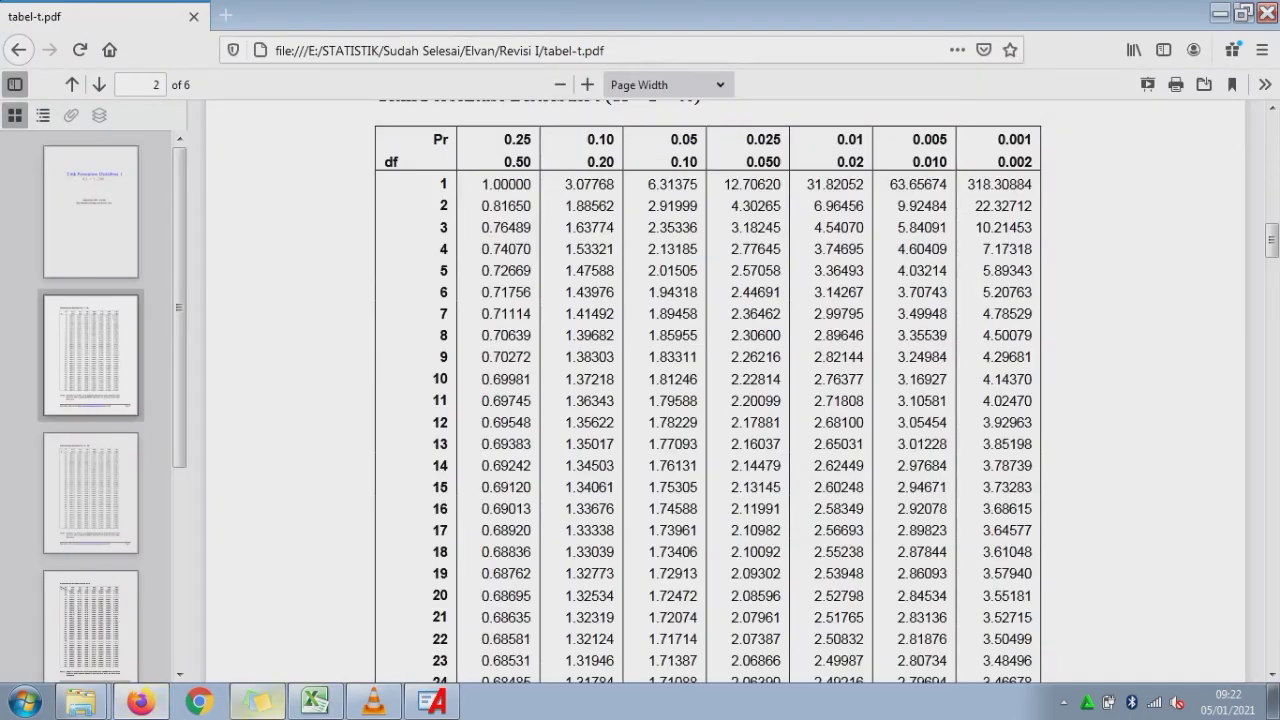
pyautogui.click(315, 702)
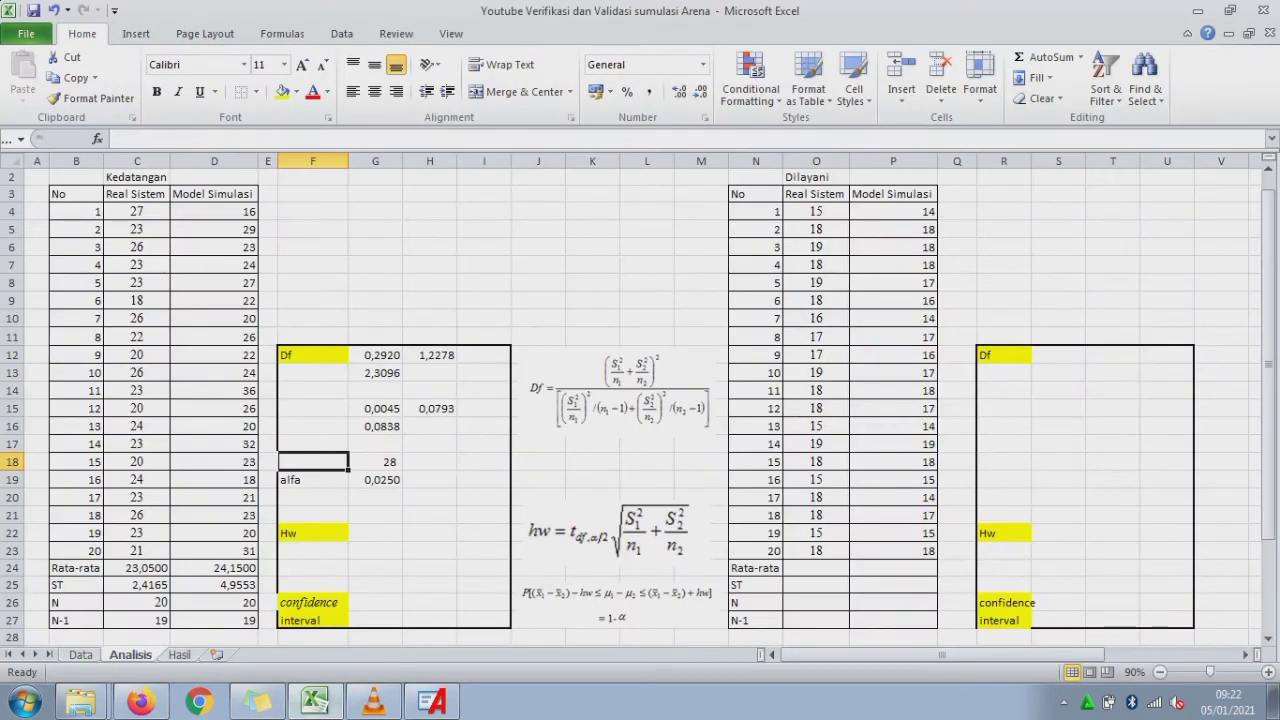
pyautogui.write('Df')
pyautogui.press('Return')
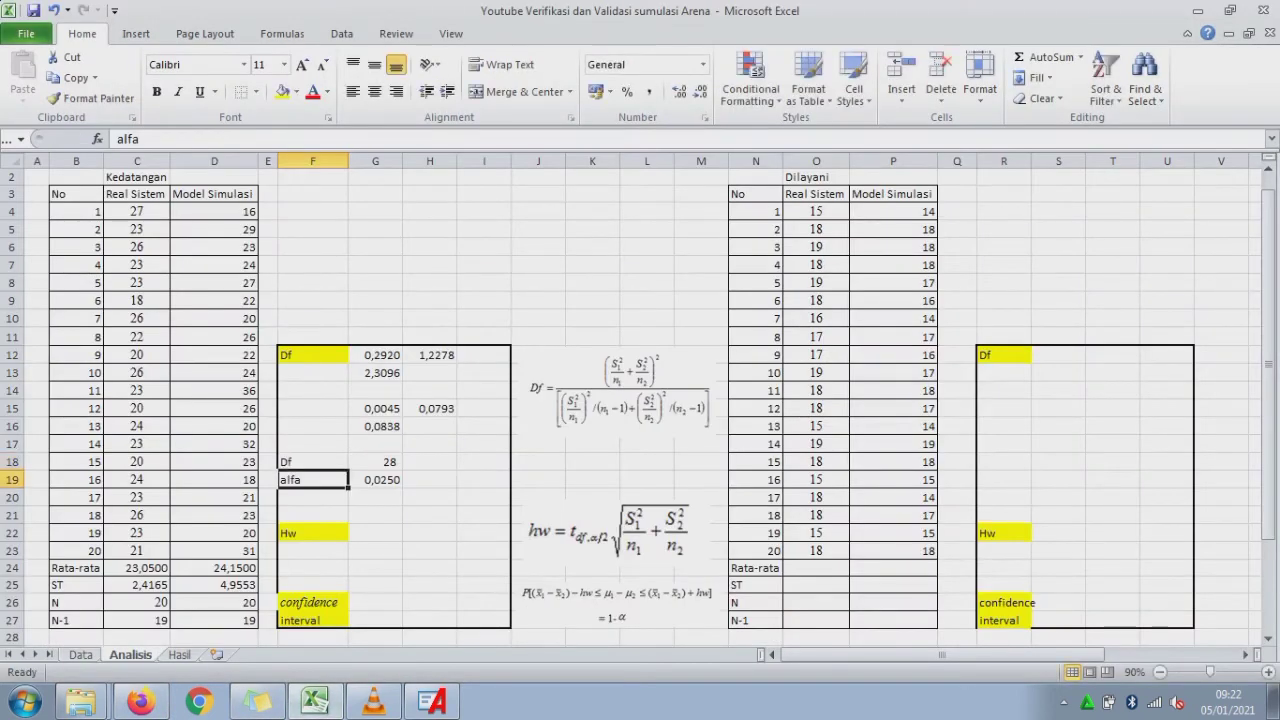
# - Switch to tabel-t.pdf in Firefox and copy the t-value 2.04841 for df 28 in the 0.025 column
pyautogui.press('Up')
pyautogui.press('Down')
pyautogui.press('Down')
pyautogui.press('Right')
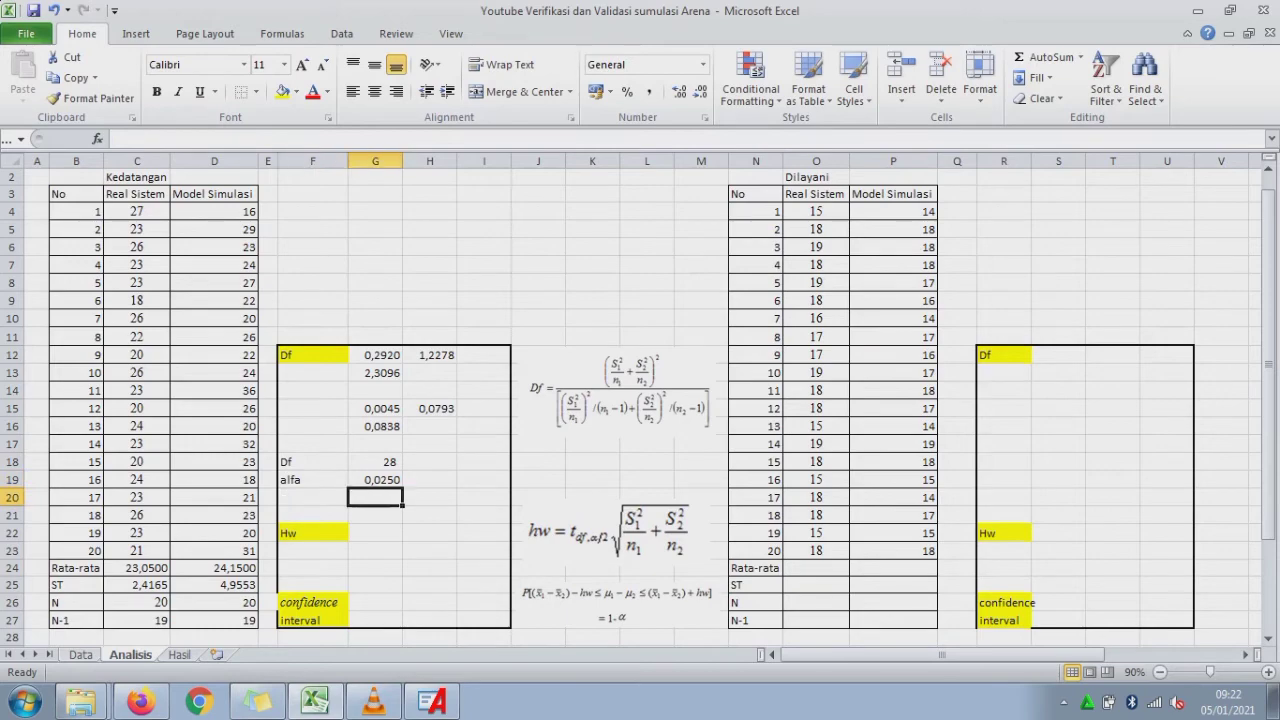
pyautogui.click(140, 702)
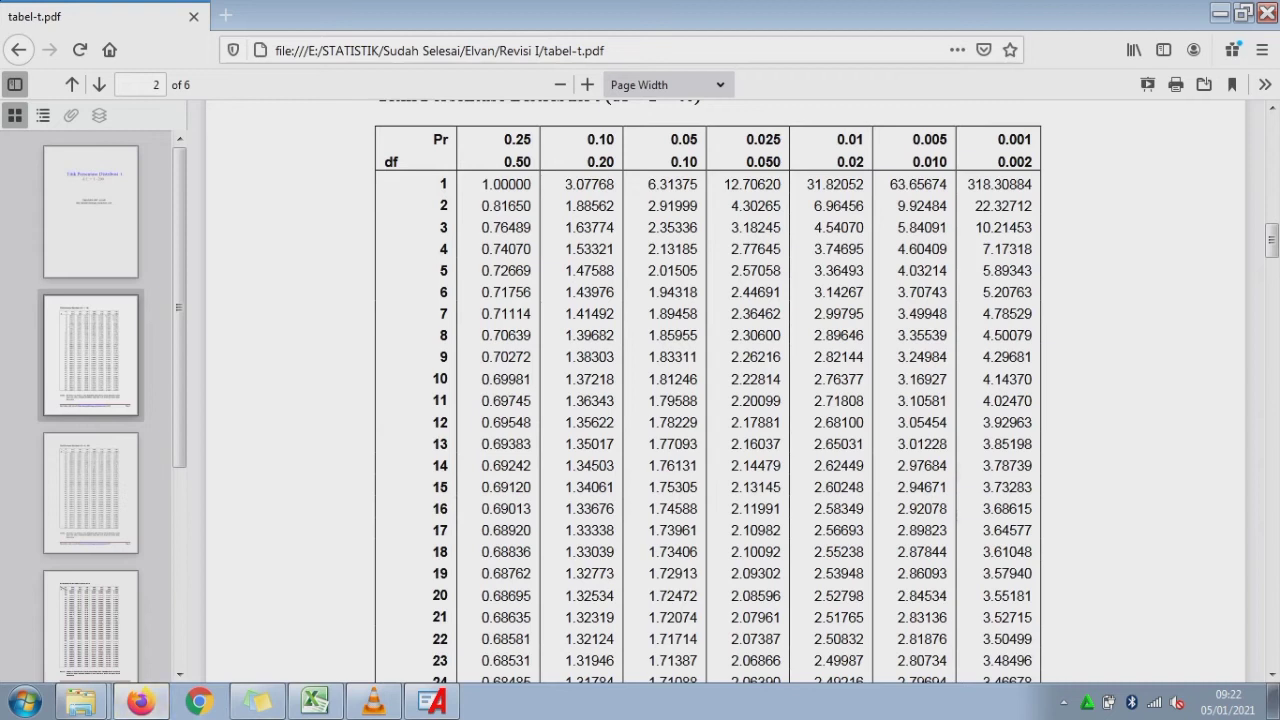
pyautogui.moveTo(746, 140); pyautogui.dragTo(781, 140)
pyautogui.scroll(-2, 1271, 240)
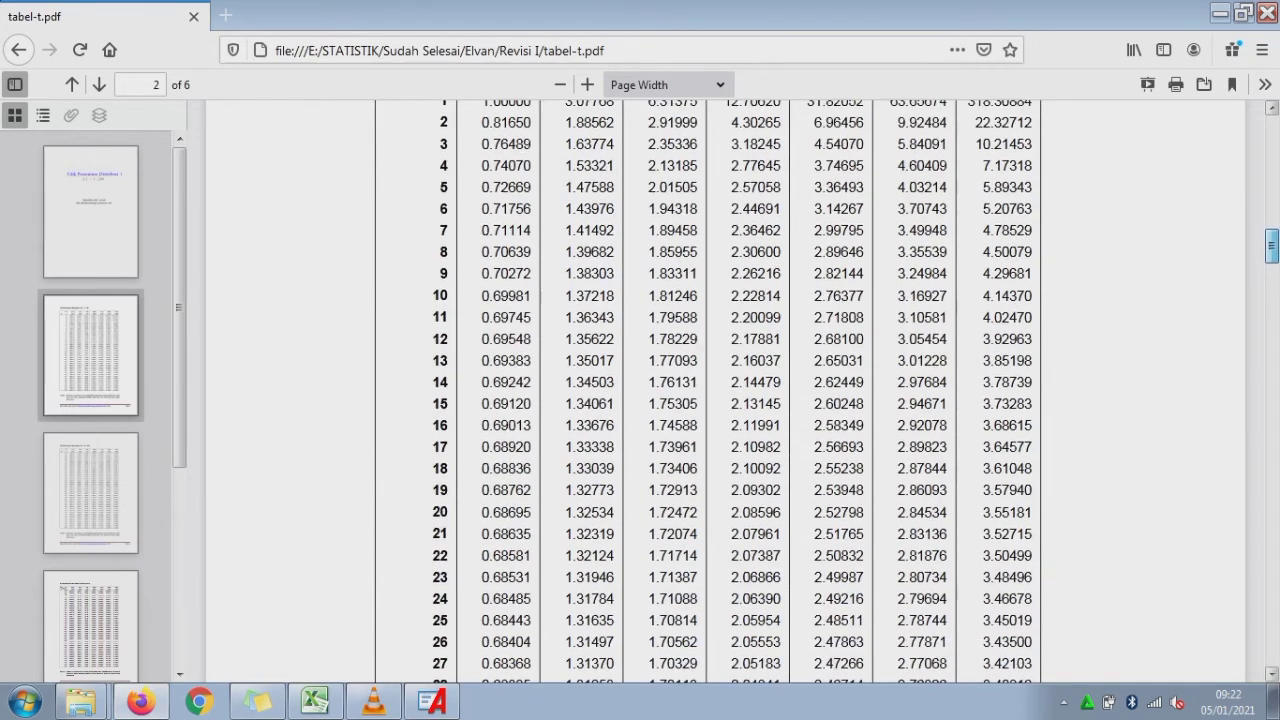
pyautogui.scroll(-1, 1271, 245)
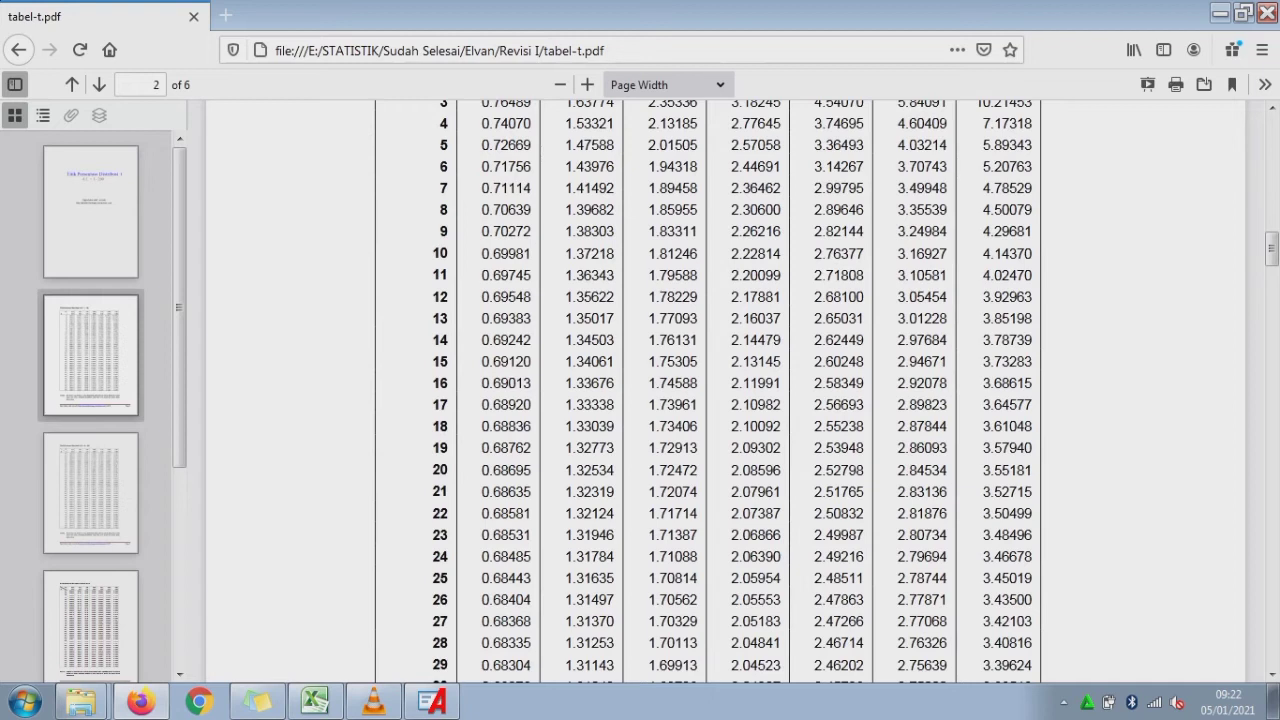
pyautogui.moveTo(731, 622); pyautogui.dragTo(780, 622)
pyautogui.moveTo(731, 643); pyautogui.dragTo(780, 643)
# - Return to Excel, paste the t-value into G20, correct it to 2,04841 and display it with four decimals
pyautogui.click(315, 701)
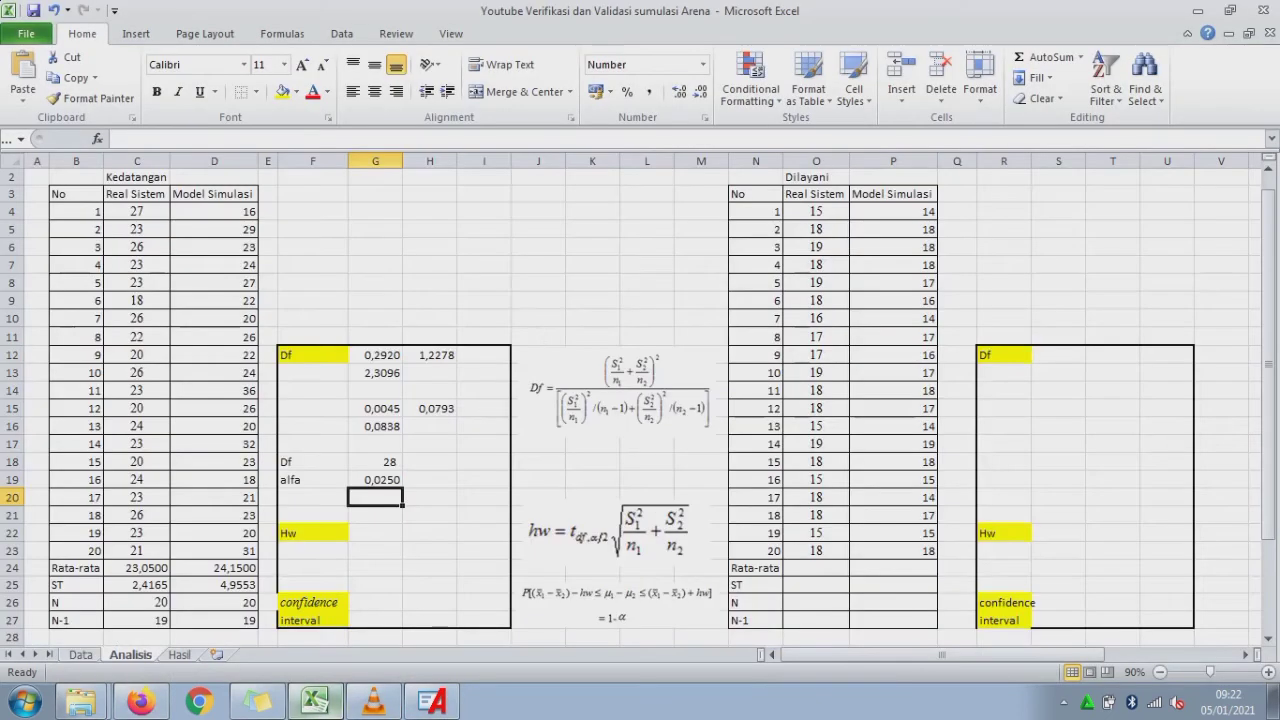
pyautogui.write('204841')
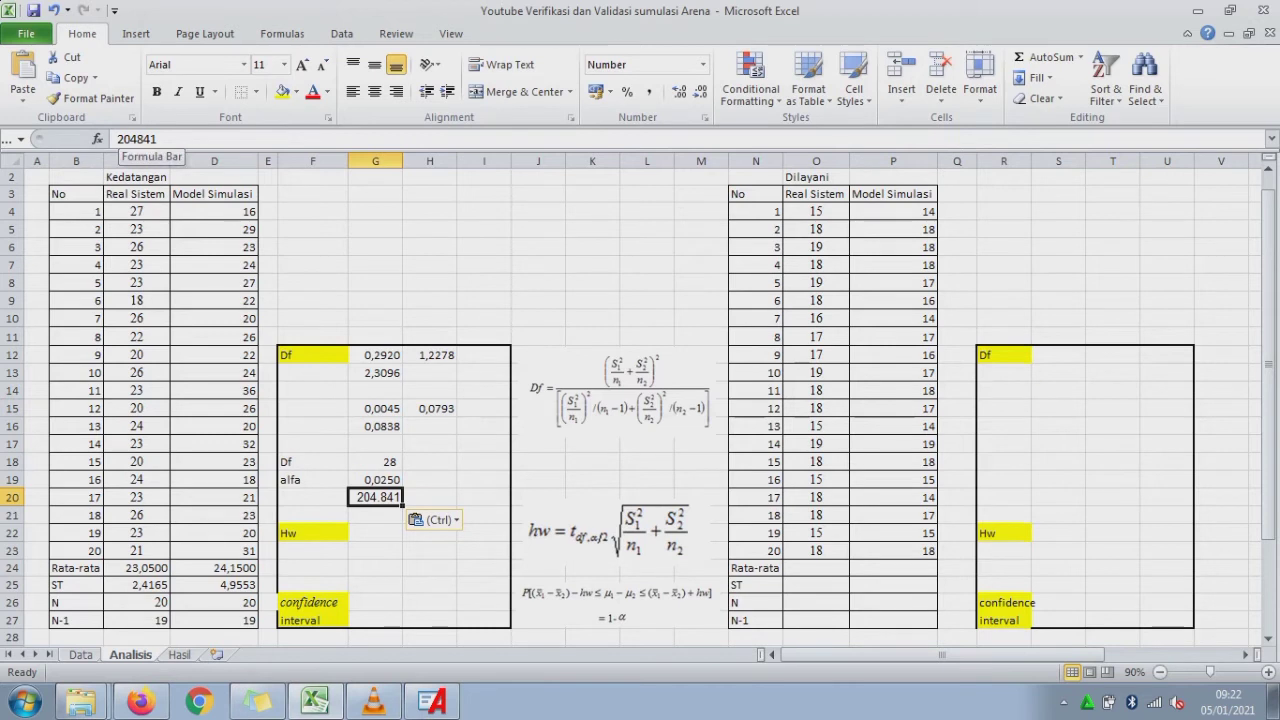
pyautogui.click(122, 139)
pyautogui.write(',')
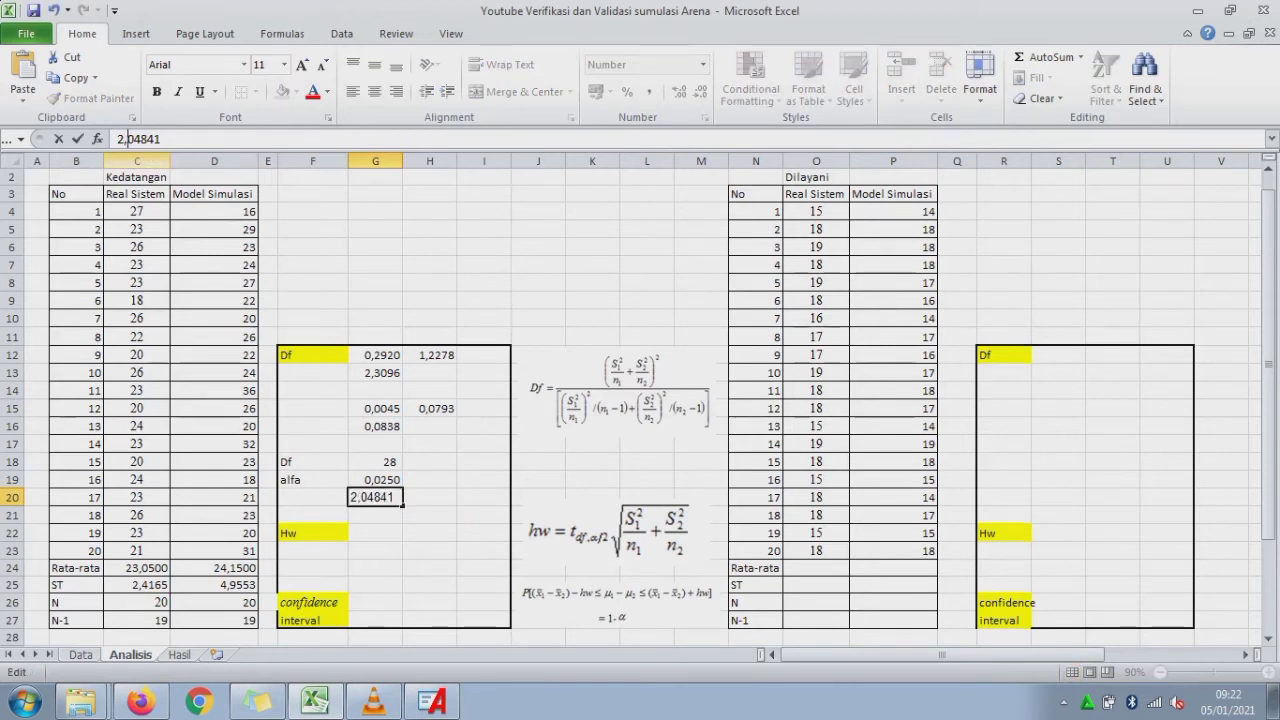
pyautogui.press('Return')
pyautogui.press('Up')
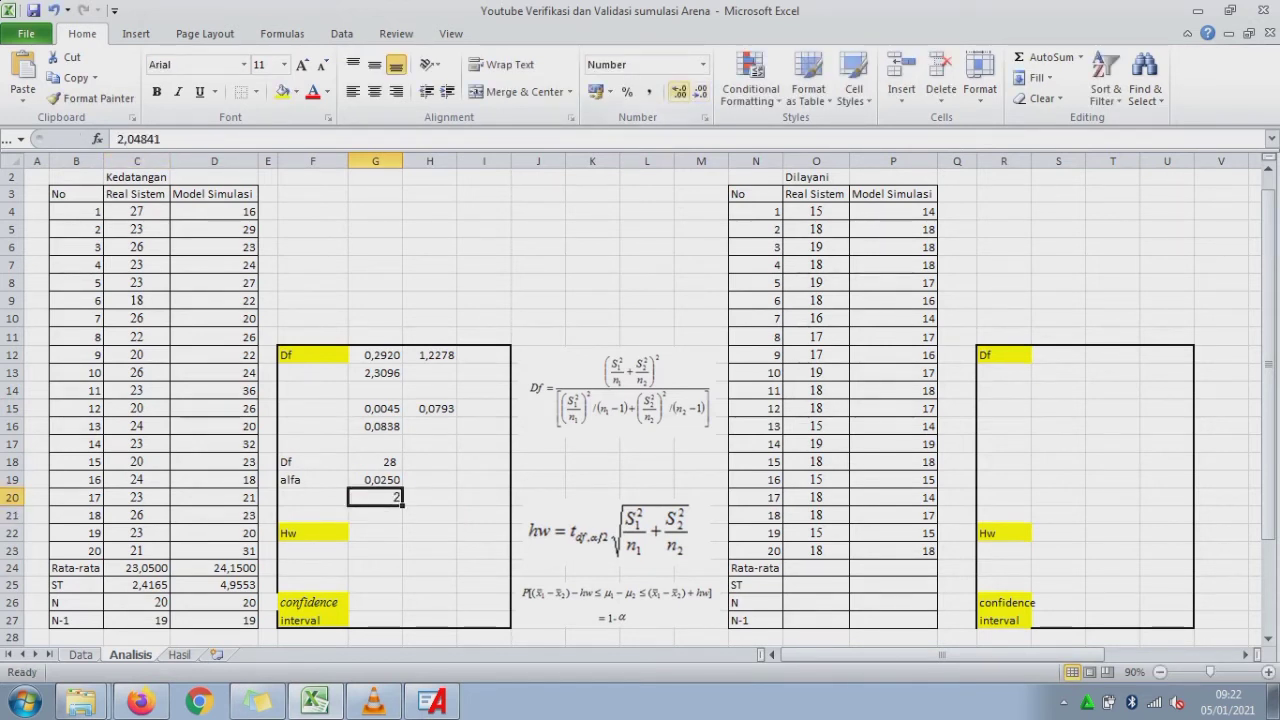
pyautogui.click(679, 91)
pyautogui.click(679, 91)
pyautogui.click(679, 91)
pyautogui.click(679, 91)
# - Bring the t-value into the Hw section in G22 with the formula =G20
pyautogui.click(376, 533)
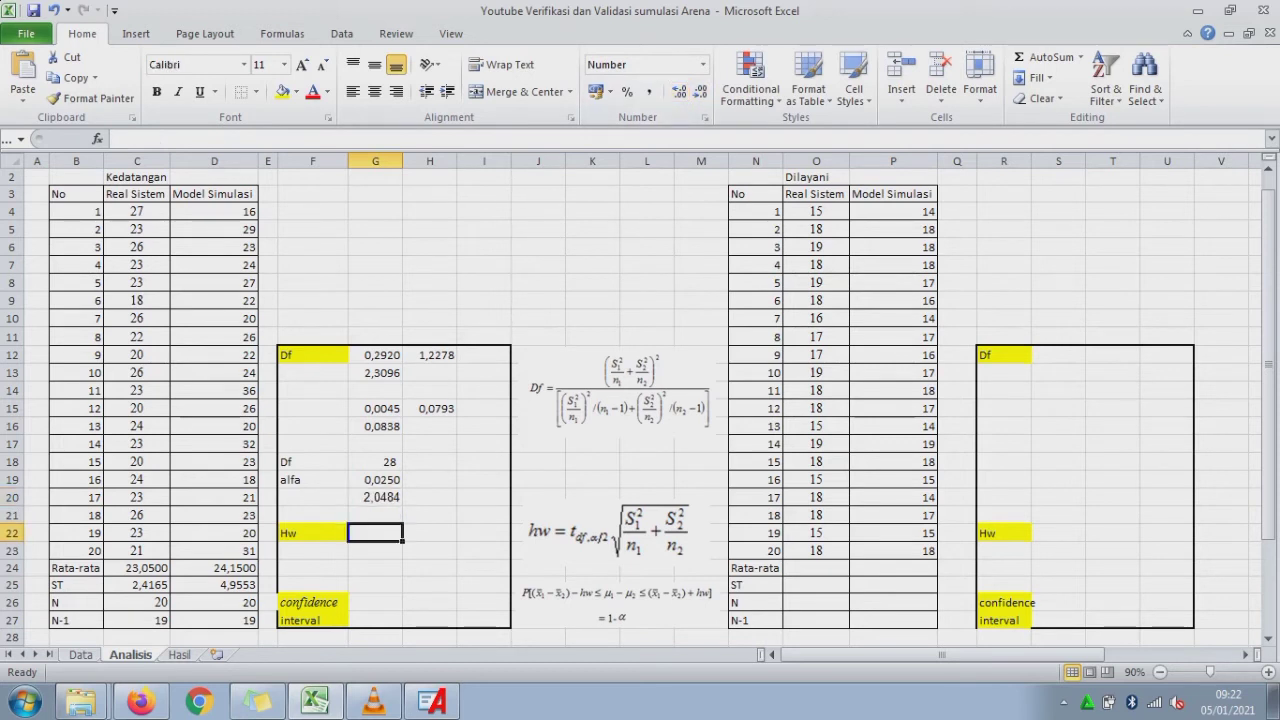
pyautogui.write('=')
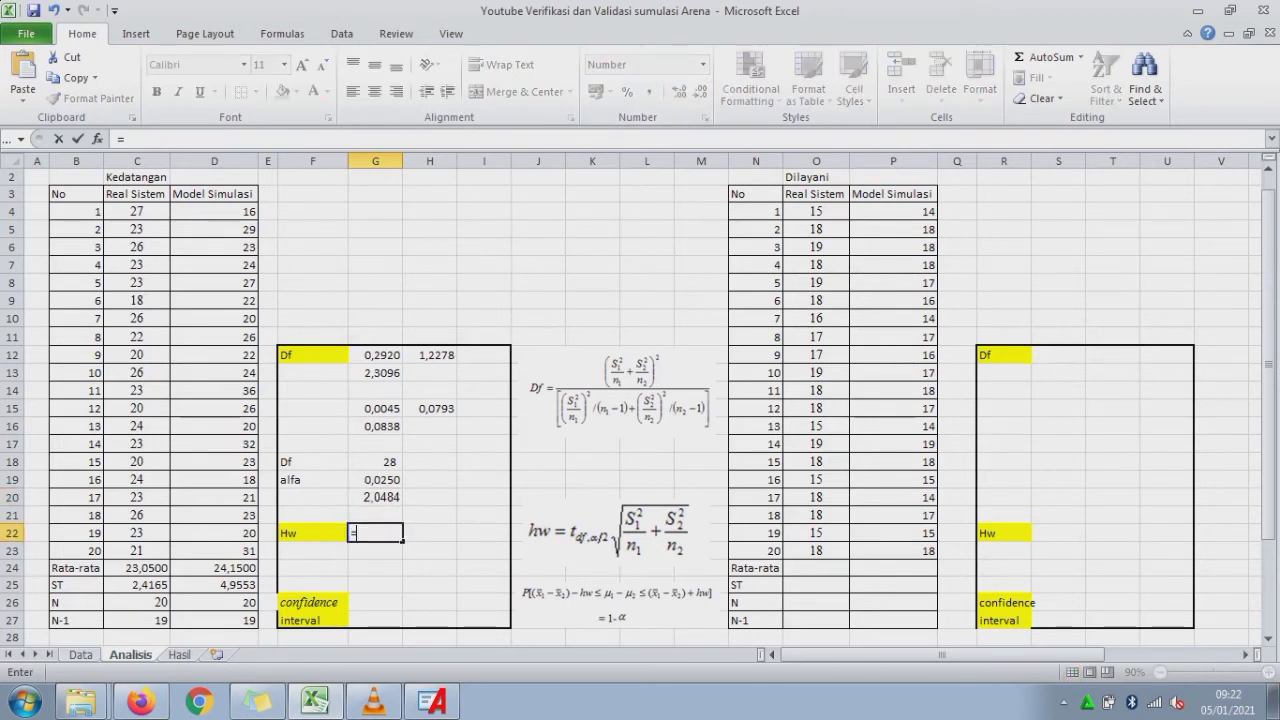
pyautogui.click(376, 497)
pyautogui.press('Return')
pyautogui.click(376, 533)
# - Reference the two variance terms in the Hw row with =G12 in H22 and =H12 in I22
pyautogui.click(430, 533)
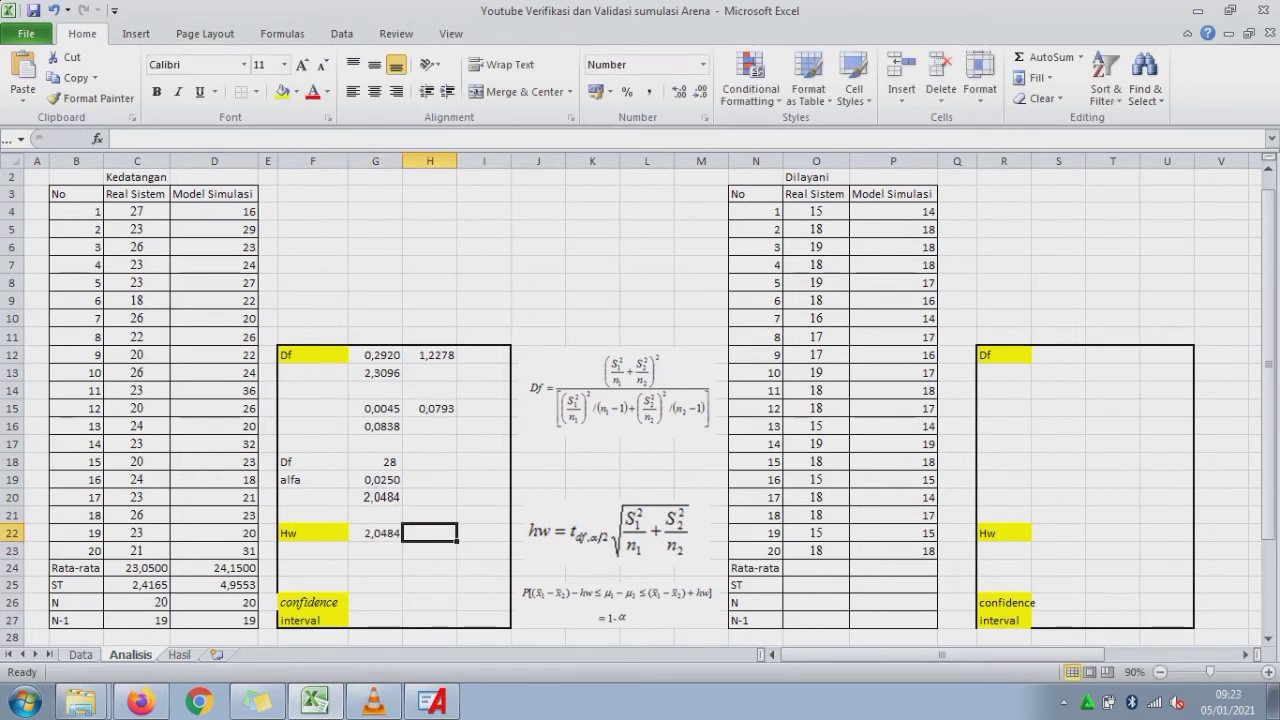
pyautogui.write('=')
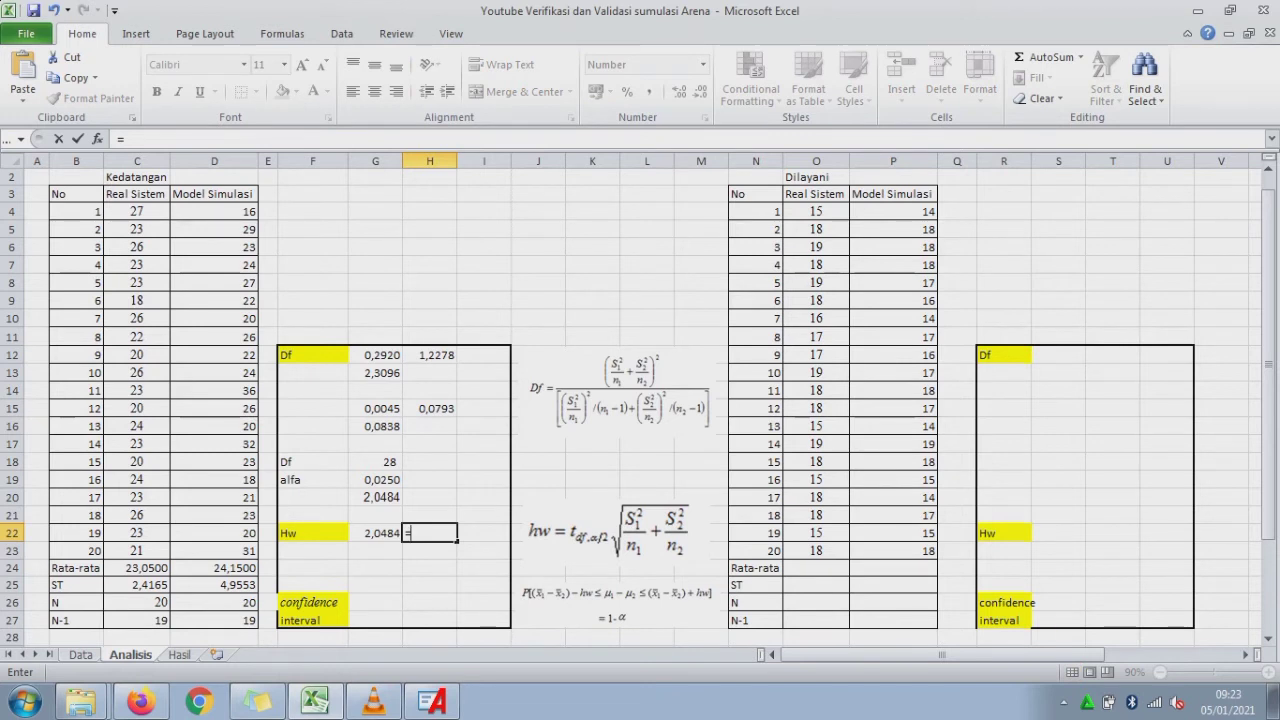
pyautogui.click(375, 355)
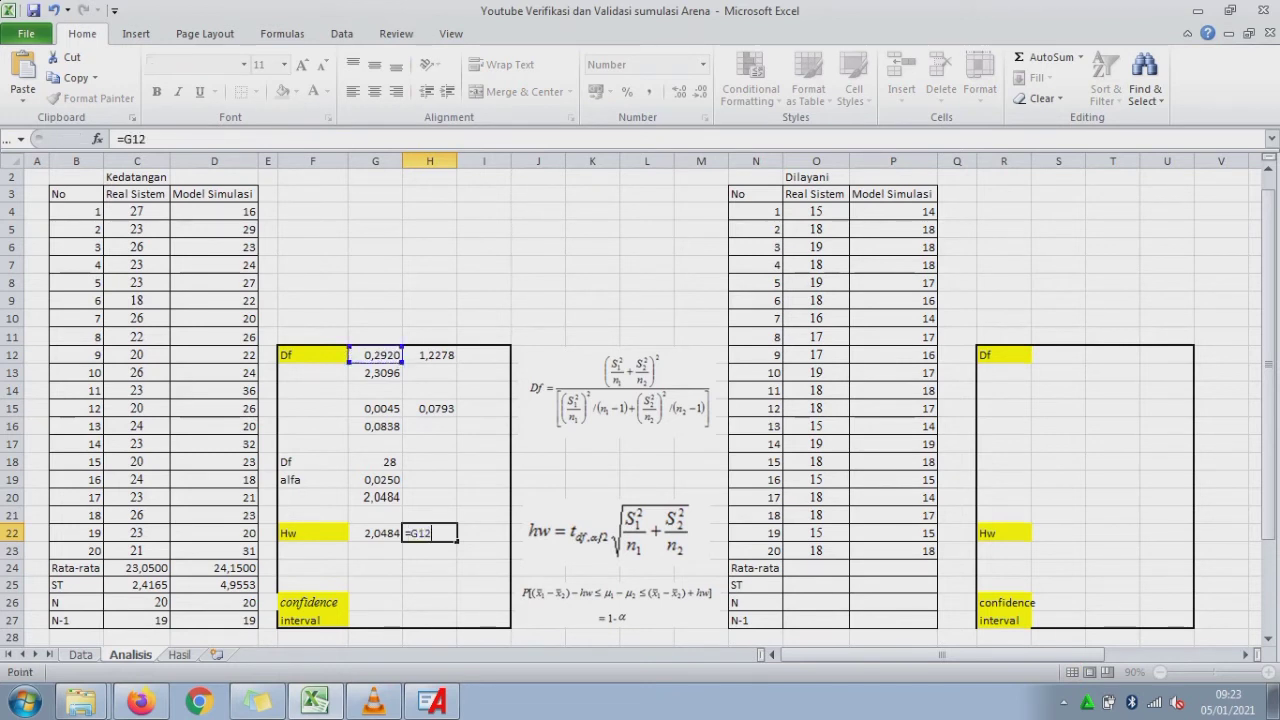
pyautogui.press('Return')
pyautogui.write('=')
pyautogui.click(430, 355)
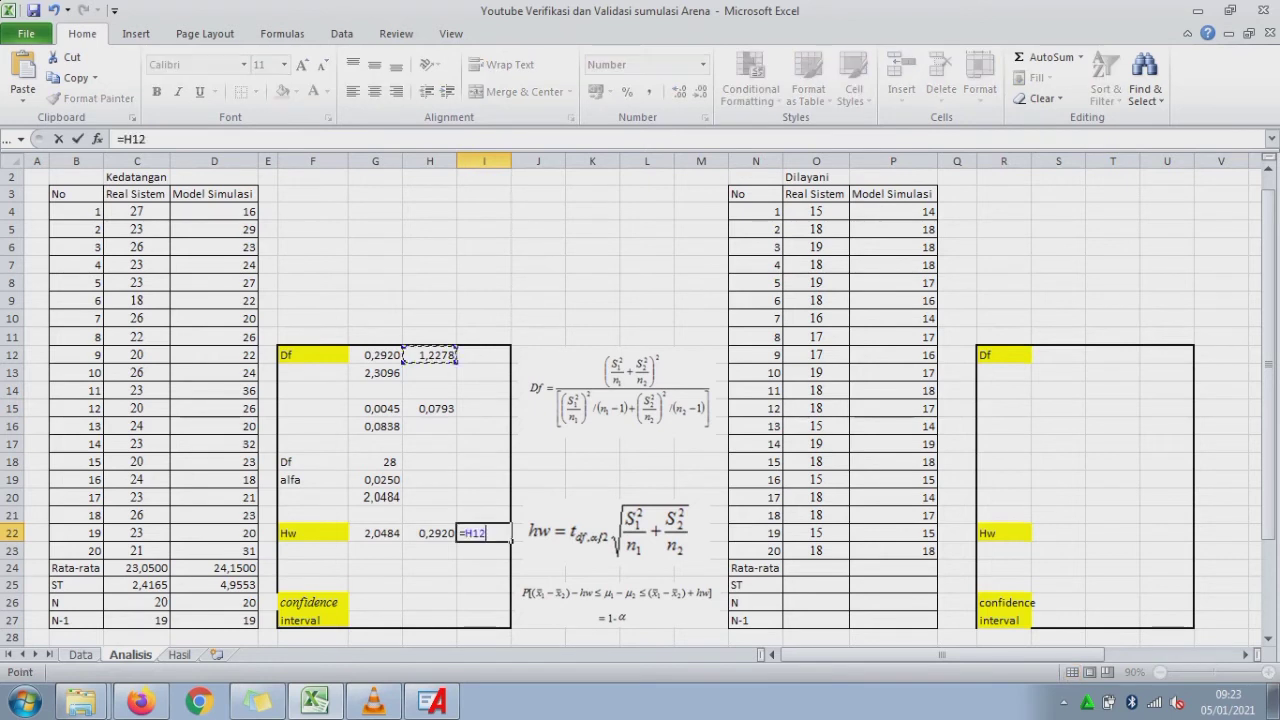
pyautogui.press('Return')
# - Repeat the t-value in G23 with the formula =G22
pyautogui.press('Left')
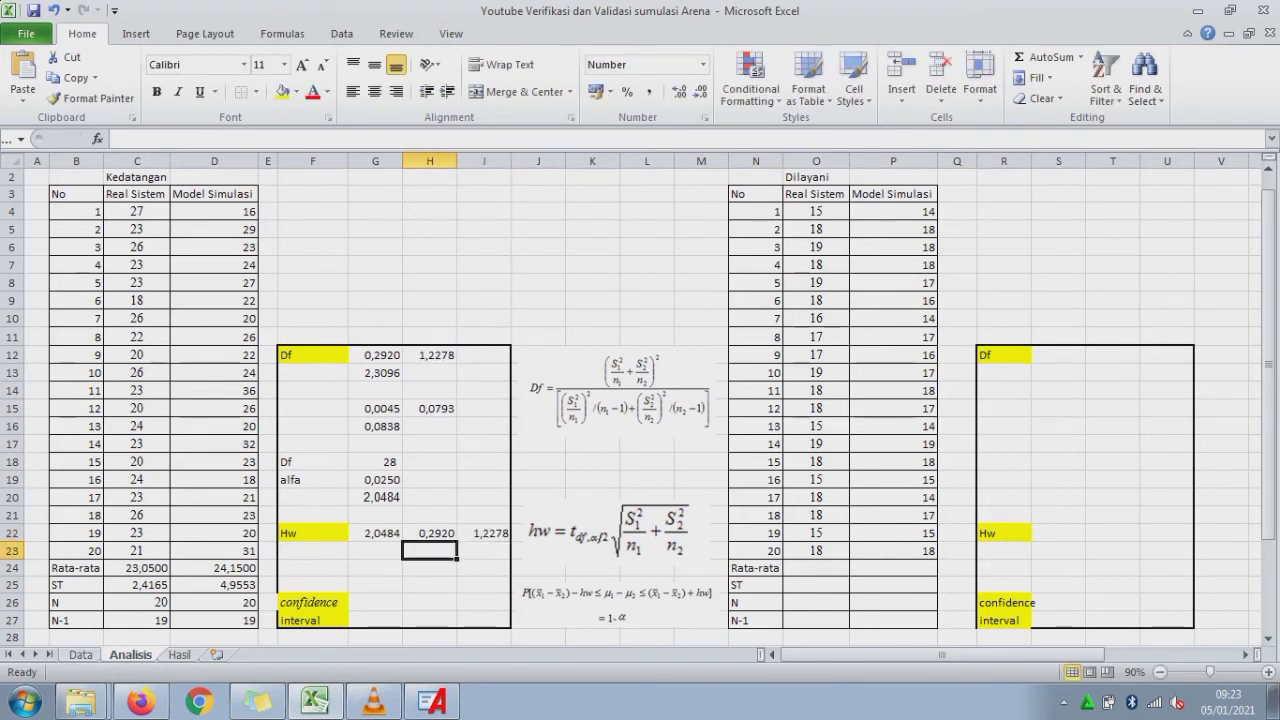
pyautogui.press('Left')
pyautogui.write('=')
pyautogui.press('Up')
pyautogui.press('Return')
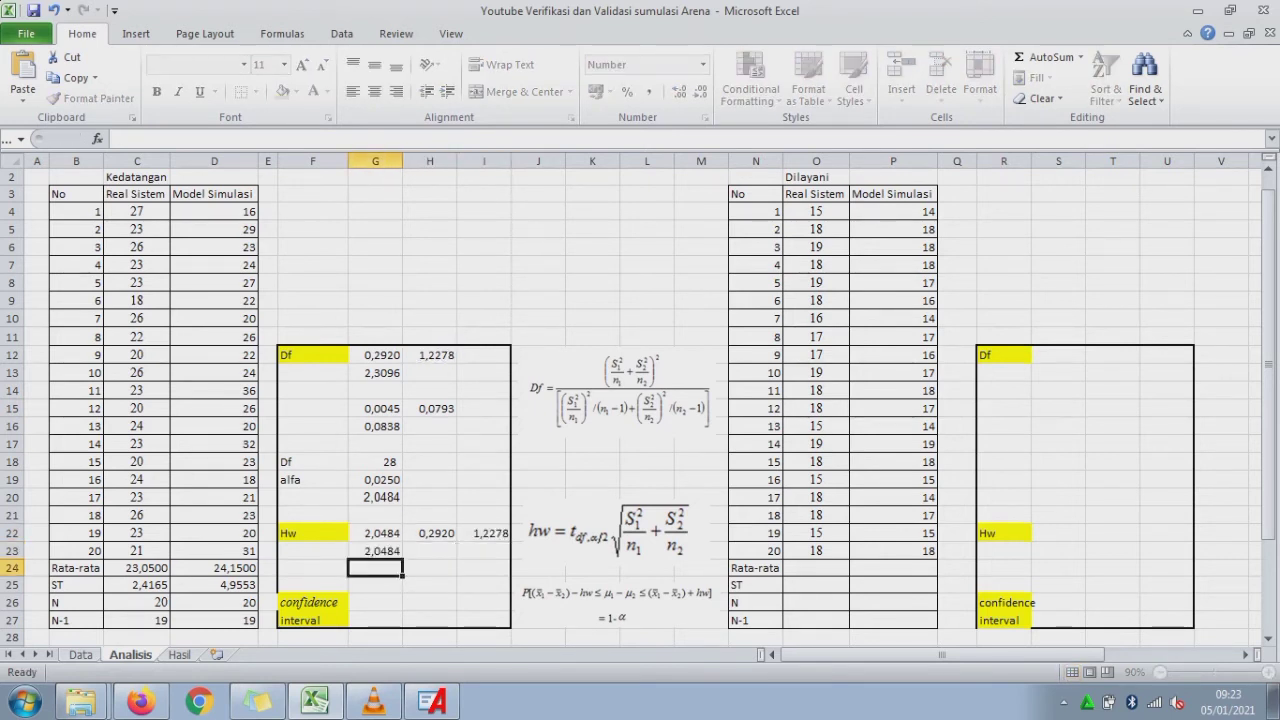
# - Calculate the square root of the summed variance terms in H23 with the formula =(H22+I22)^(1/2)
pyautogui.press('Up')
pyautogui.press('Right')
pyautogui.write('=')
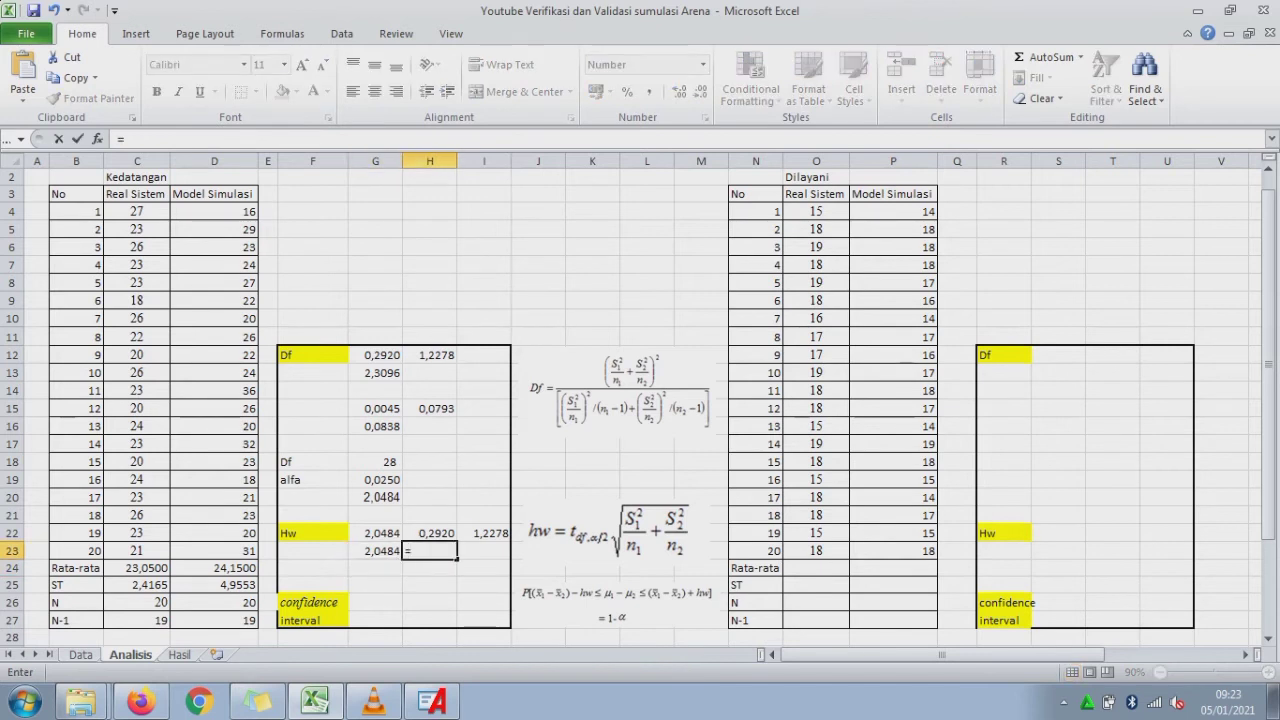
pyautogui.press('Up')
pyautogui.write('+')
pyautogui.press('Right')
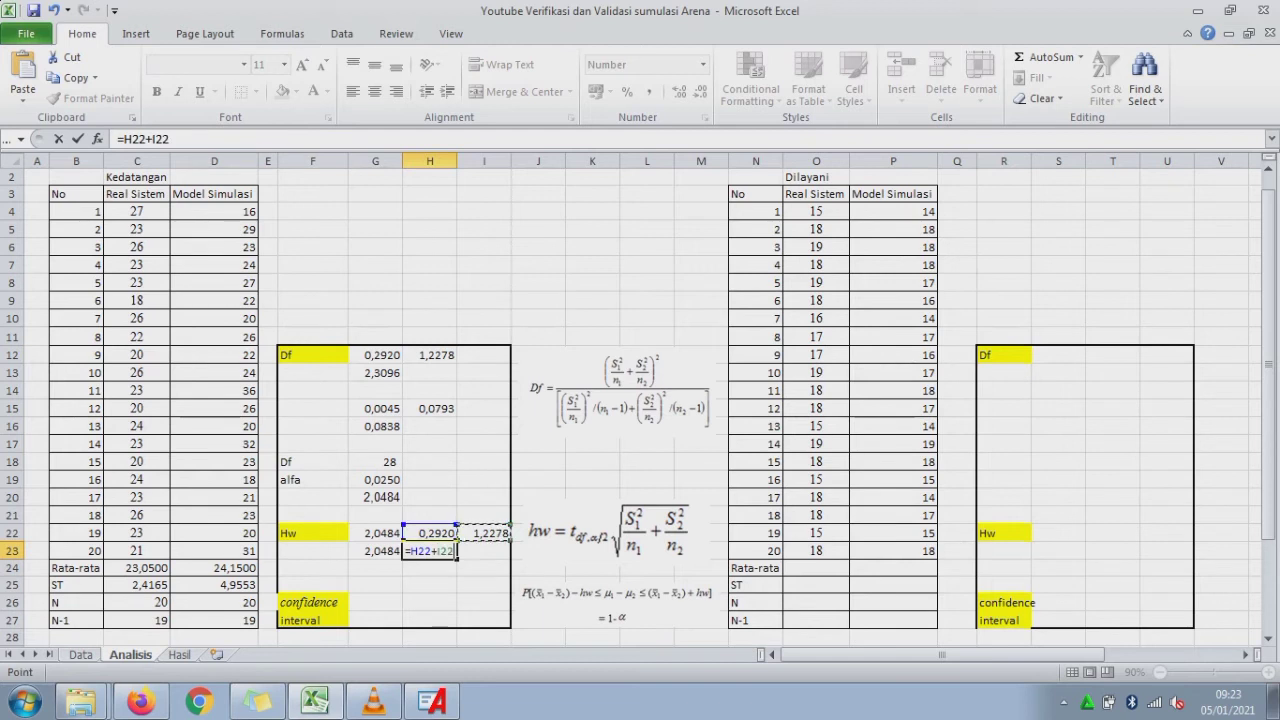
pyautogui.write(')^(1/2')
pyautogui.press('F2')
pyautogui.write(')')
pyautogui.press('Home')
pyautogui.press('Right')
pyautogui.write('(')
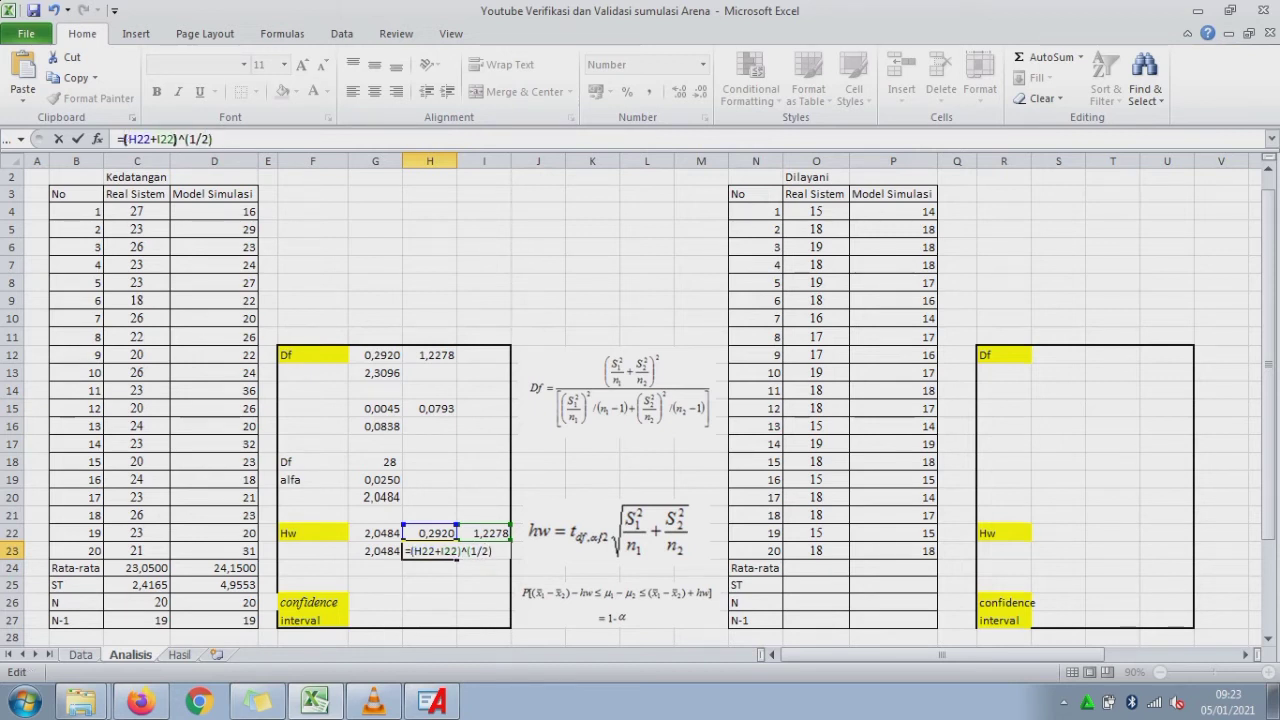
pyautogui.press('Return')
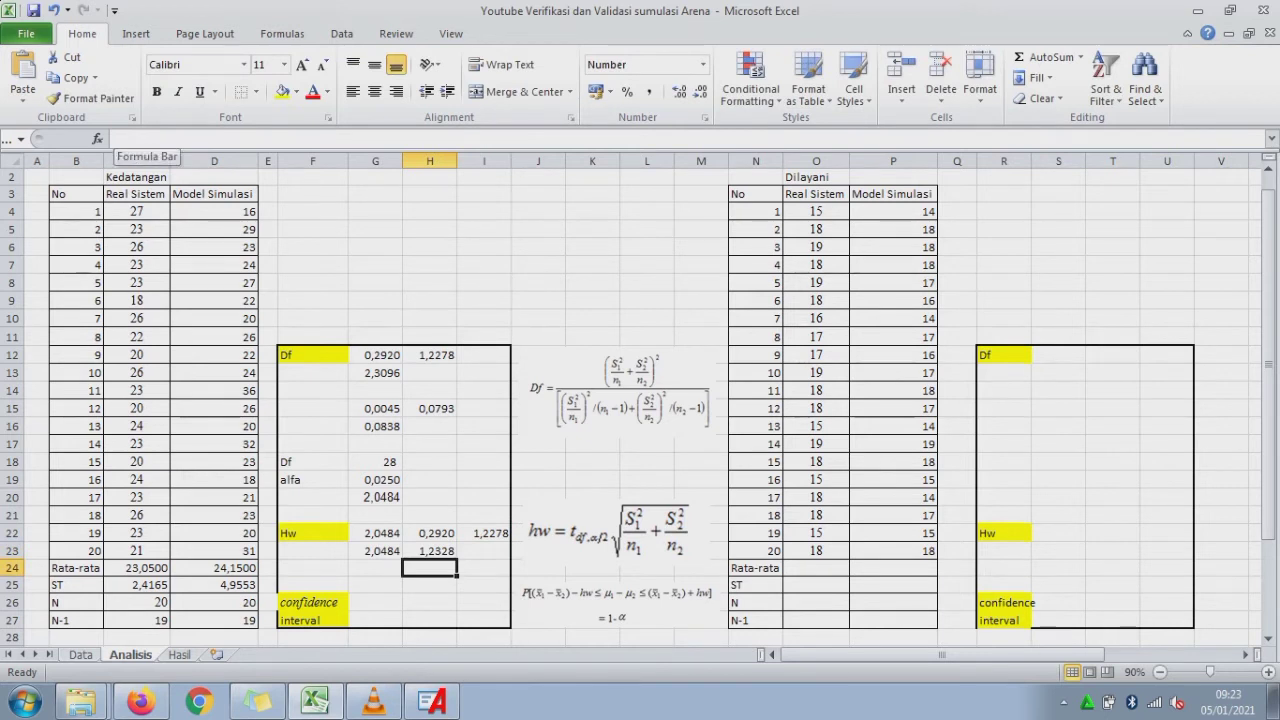
# - Calculate the difference between the real-system and simulation means in G26 with the formula =C24-D24
pyautogui.press('Down')
pyautogui.press('Down')
pyautogui.press('Left')
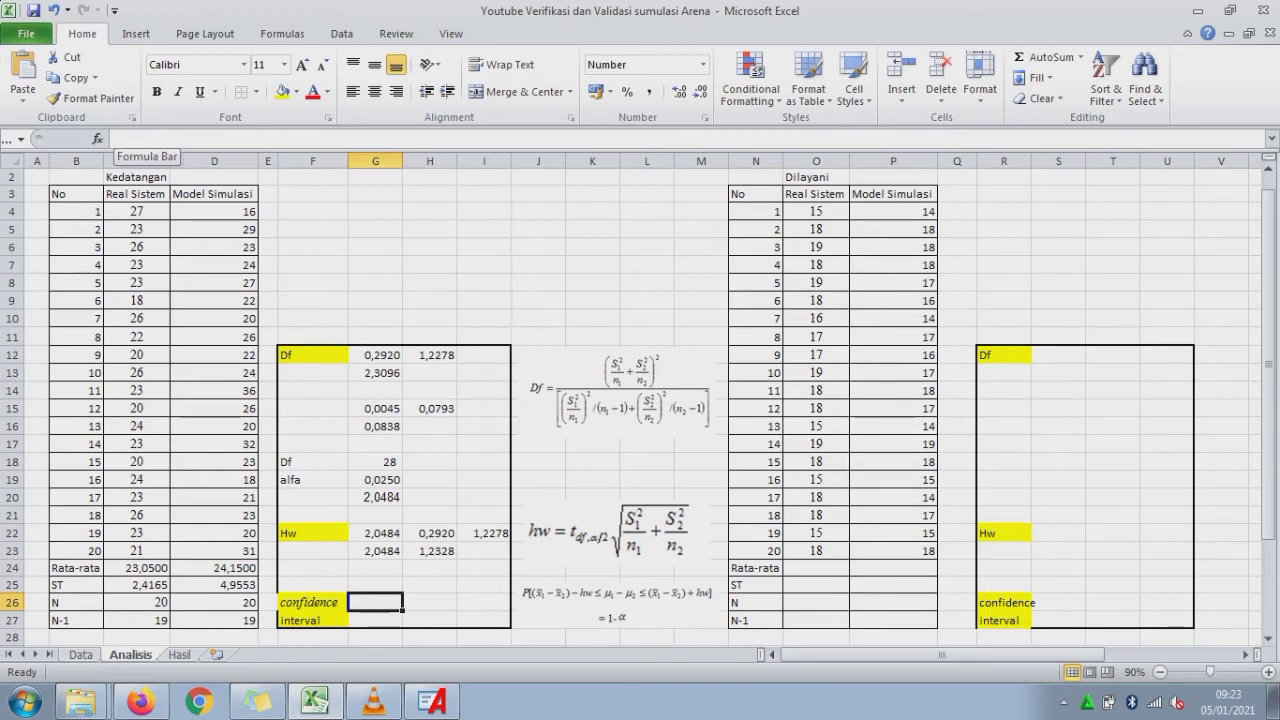
pyautogui.write('=')
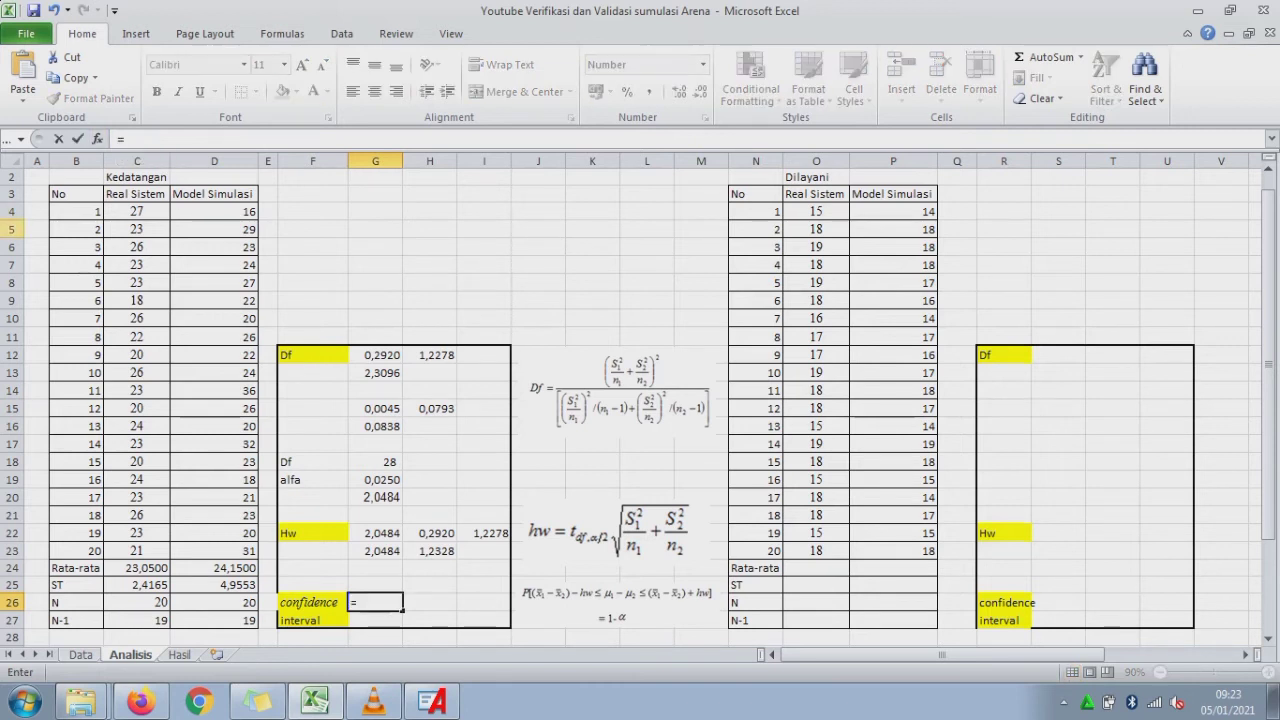
pyautogui.click(137, 568)
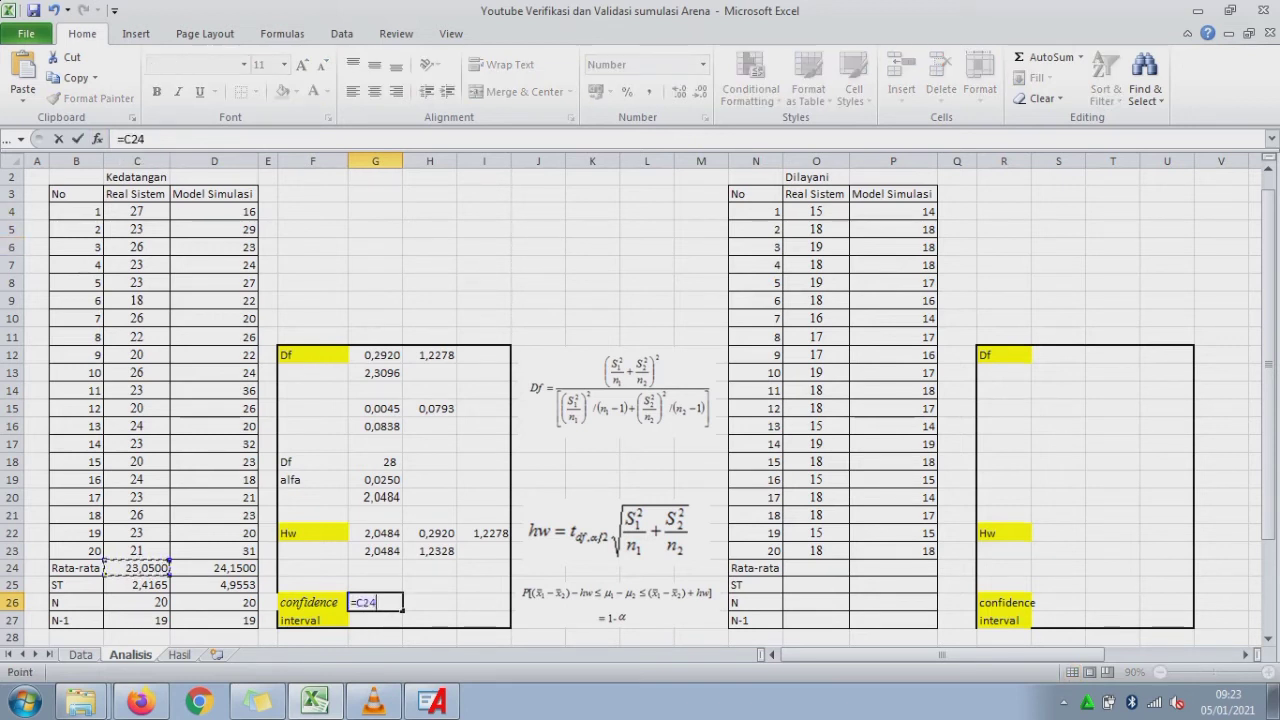
pyautogui.write('-')
pyautogui.click(214, 568)
pyautogui.press('Return')
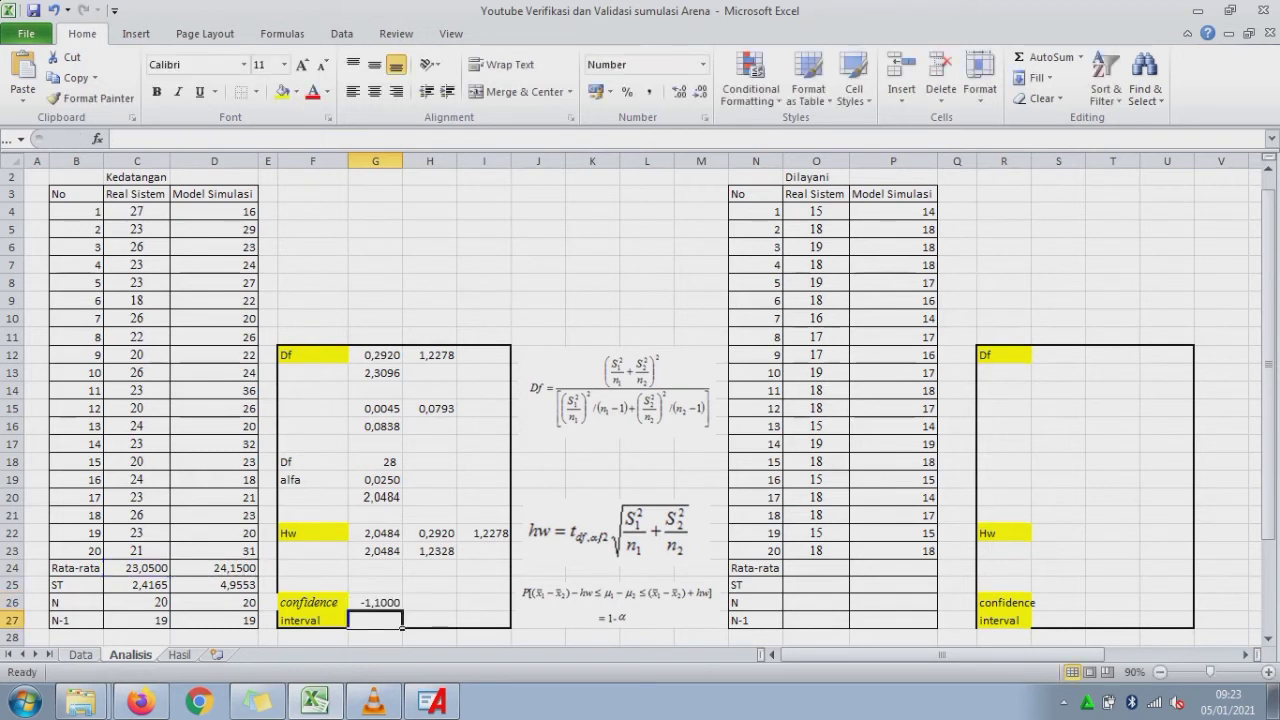
# - Enter the same mean difference in G27 for the second interval bound with the formula =C24-D24
pyautogui.write('=')
pyautogui.click(137, 568)
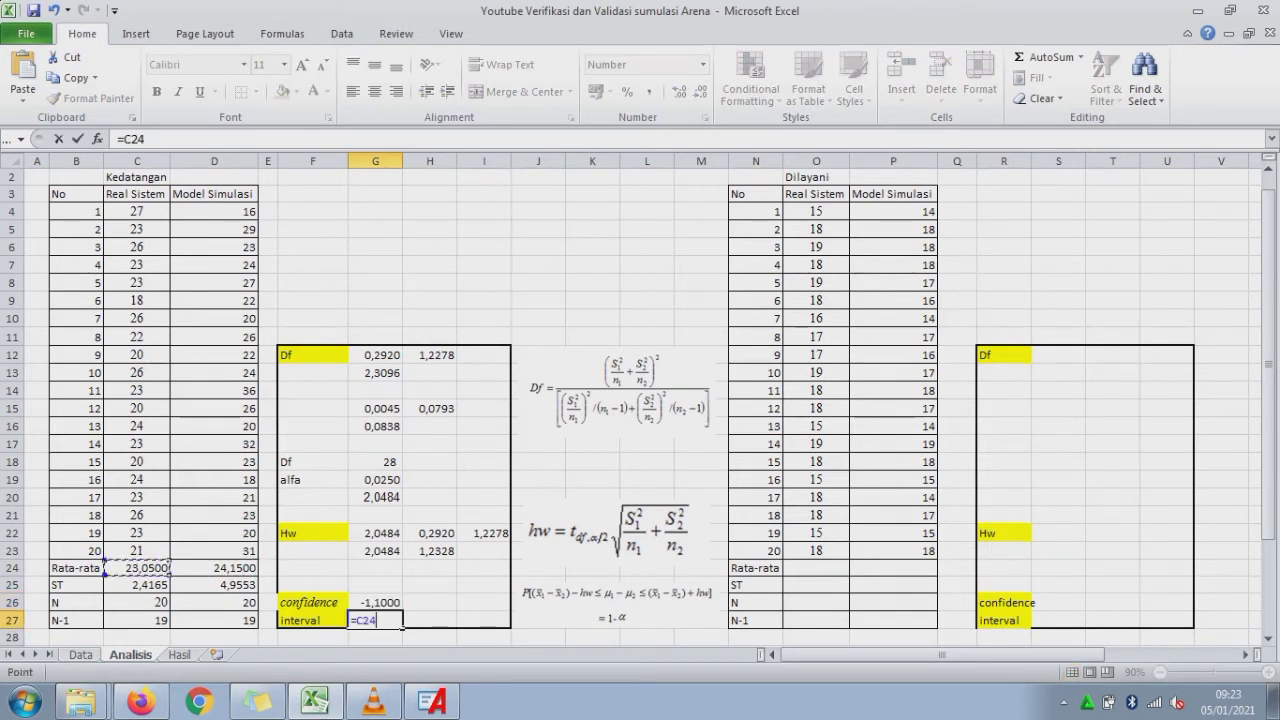
pyautogui.write('-')
pyautogui.click(214, 568)
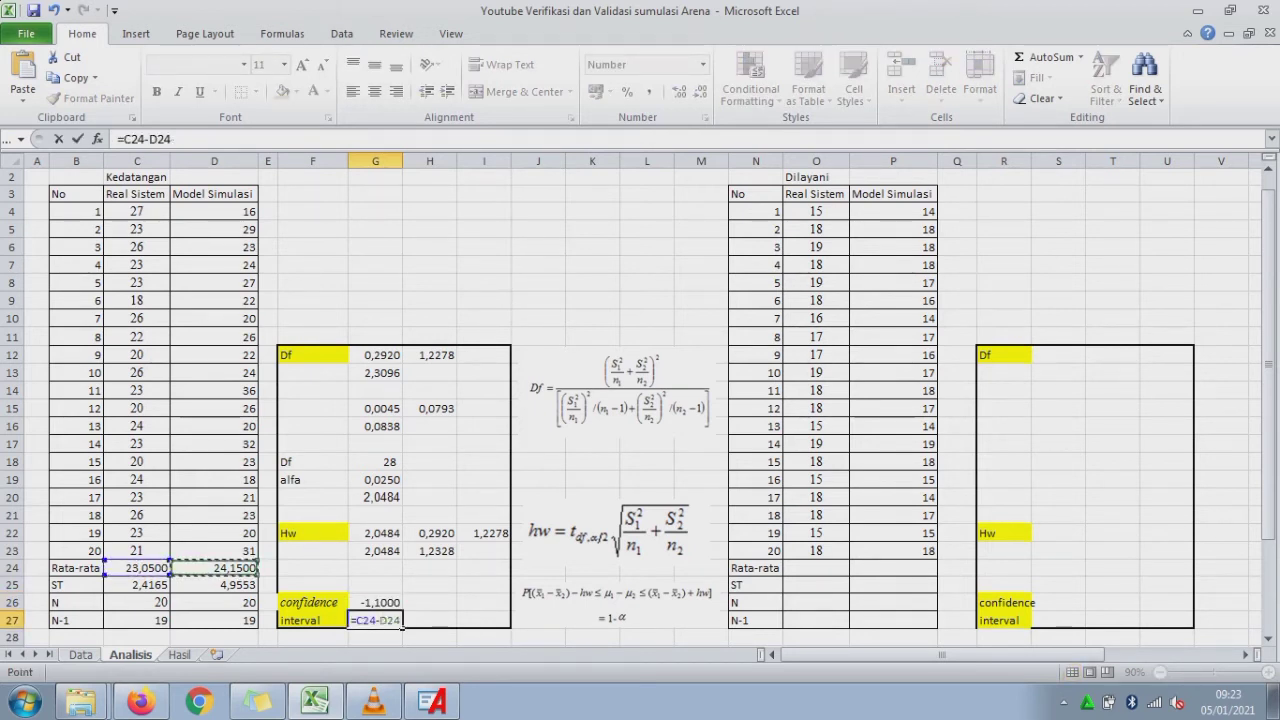
pyautogui.hotkey('ctrl', 'Return')
pyautogui.press('Right')
pyautogui.press('Up')
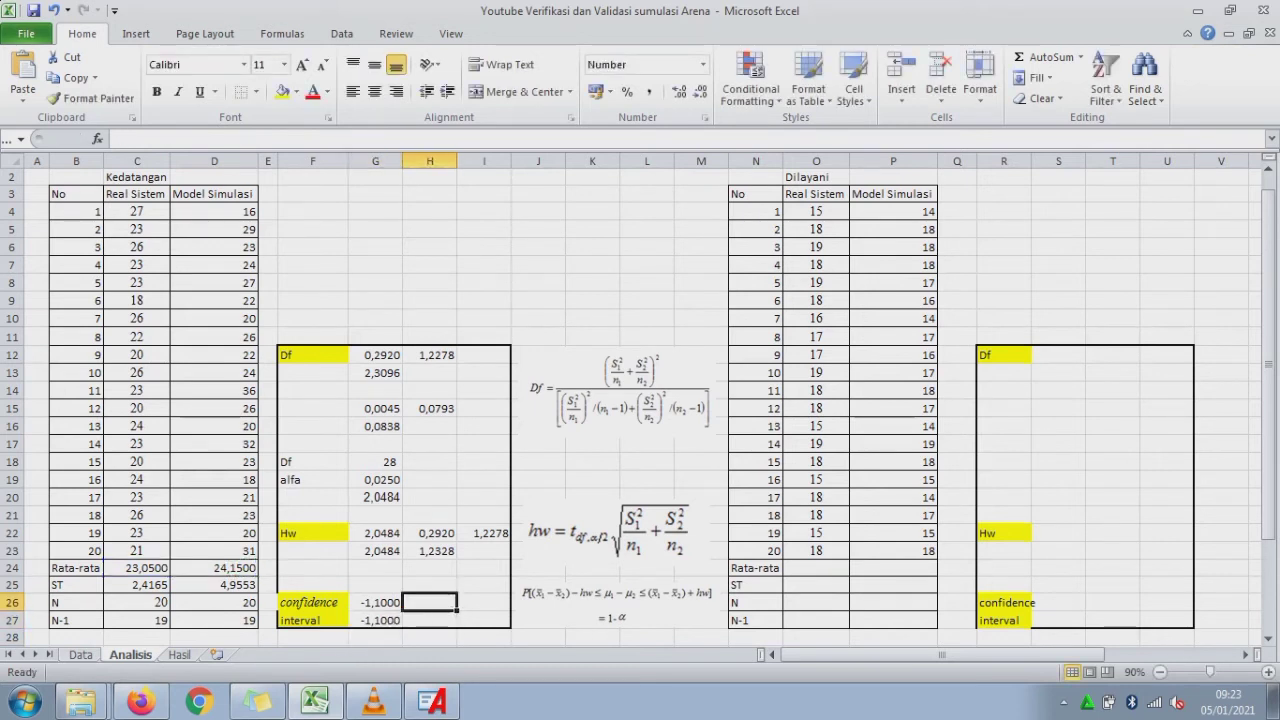
pyautogui.write('=')
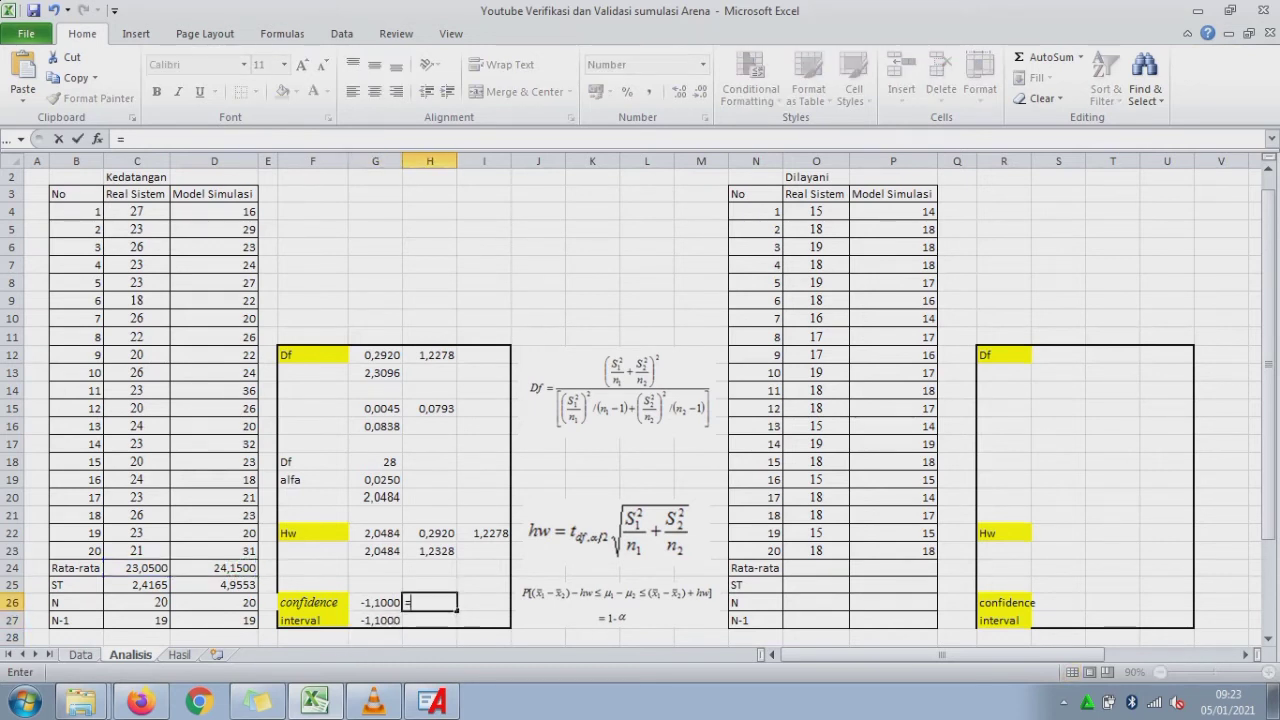
pyautogui.press('Left')
pyautogui.write('+')
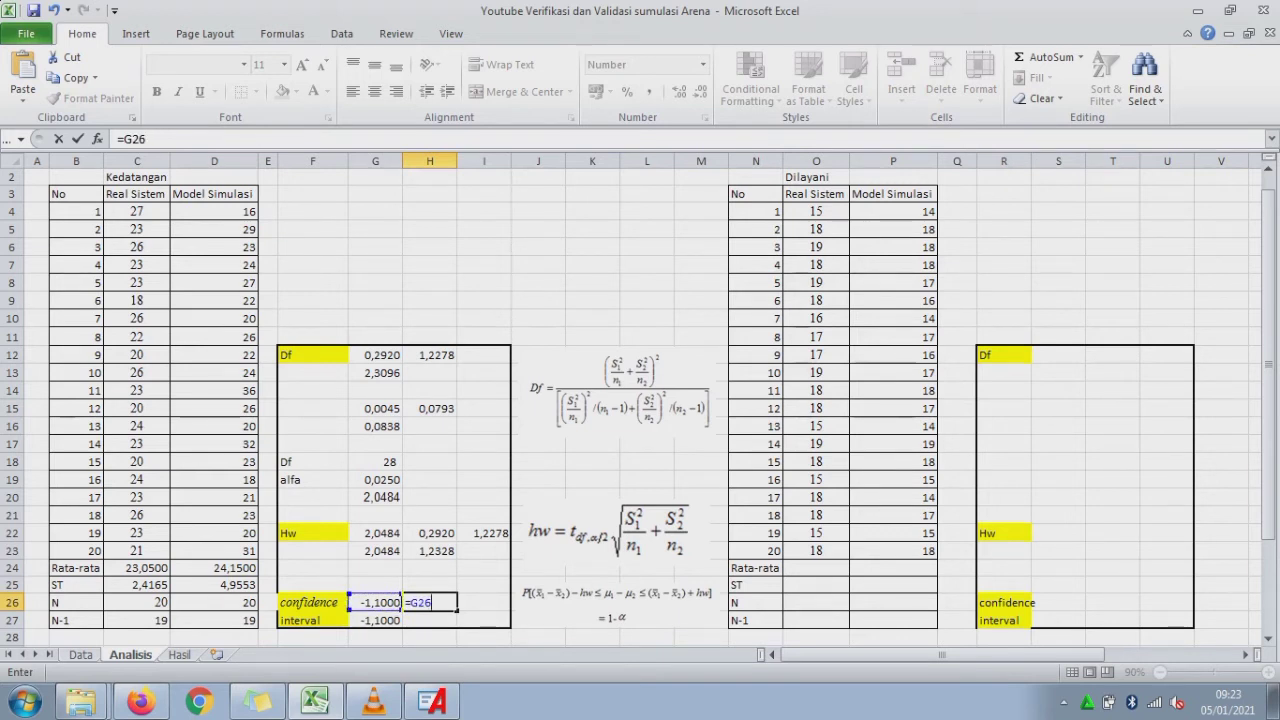
pyautogui.press('BackSpace')
pyautogui.press('BackSpace')
pyautogui.press('BackSpace')
pyautogui.press('BackSpace')
pyautogui.press('BackSpace')
pyautogui.press('Return')
pyautogui.press('Up')
pyautogui.press('Up')
pyautogui.press('Up')
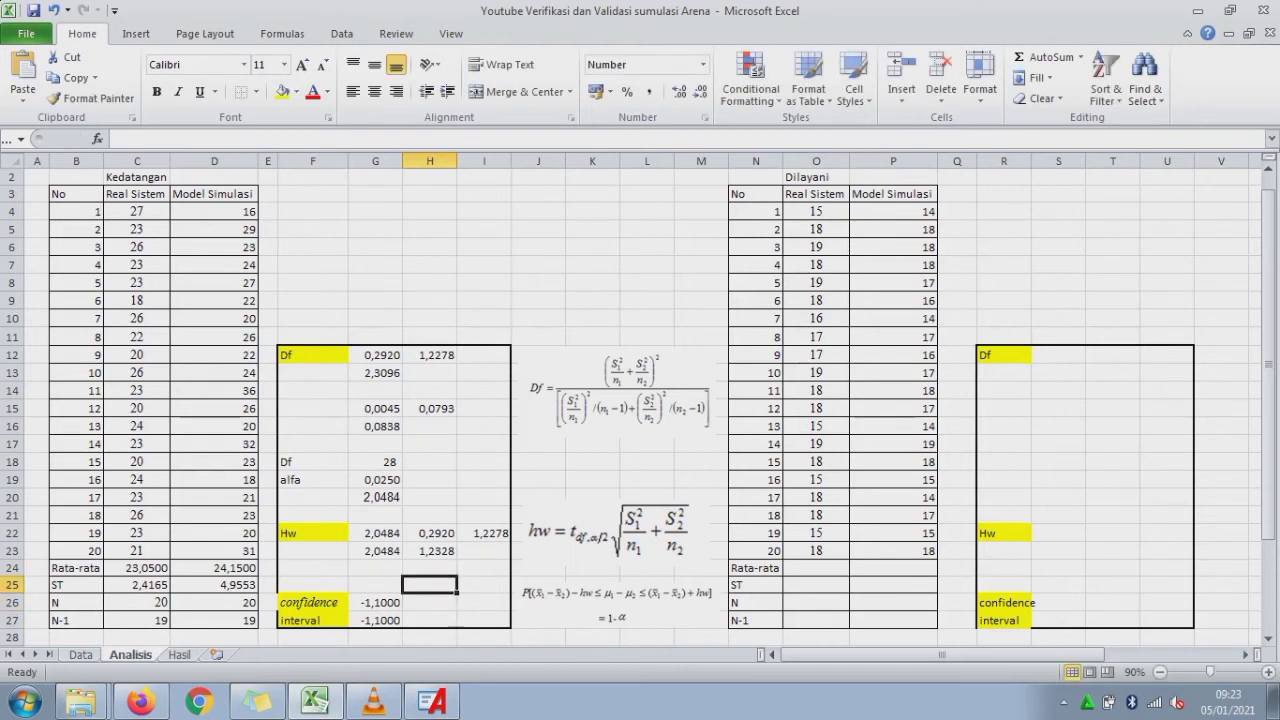
# - Calculate the Hw value in G24 with the formula =G23*H23
pyautogui.press('Left')
pyautogui.write('=')
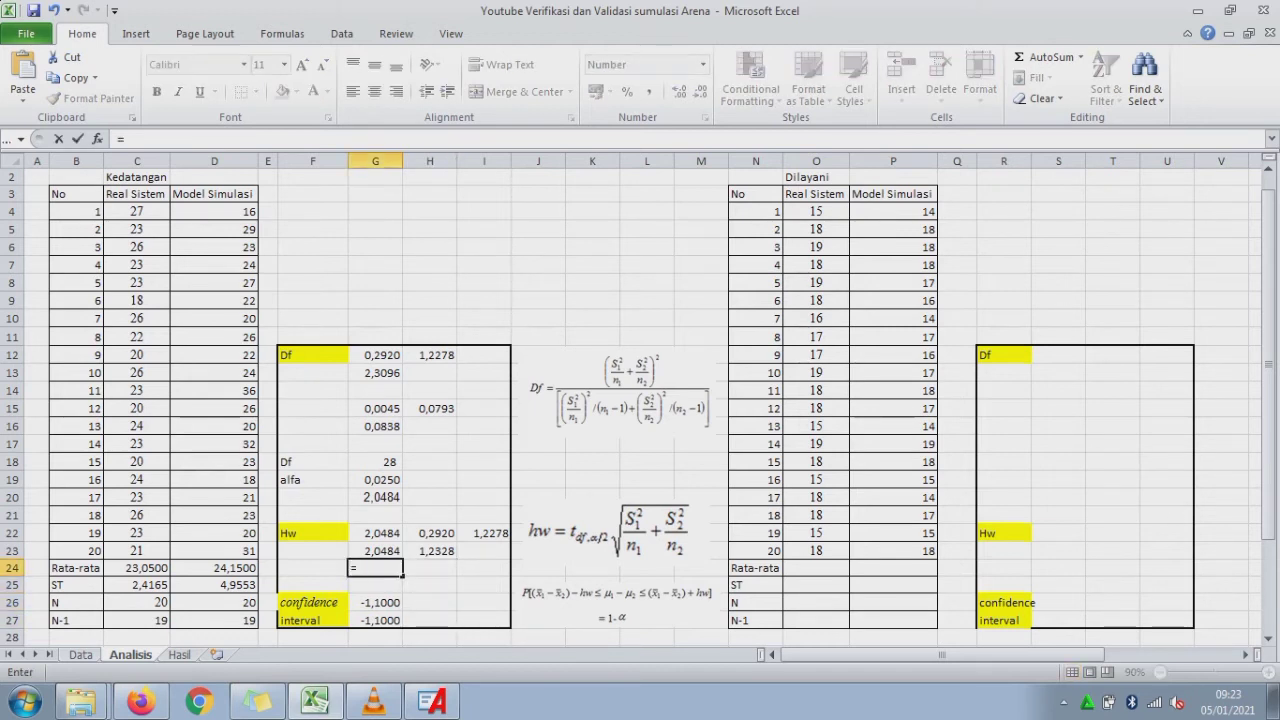
pyautogui.press('Up')
pyautogui.write('*')
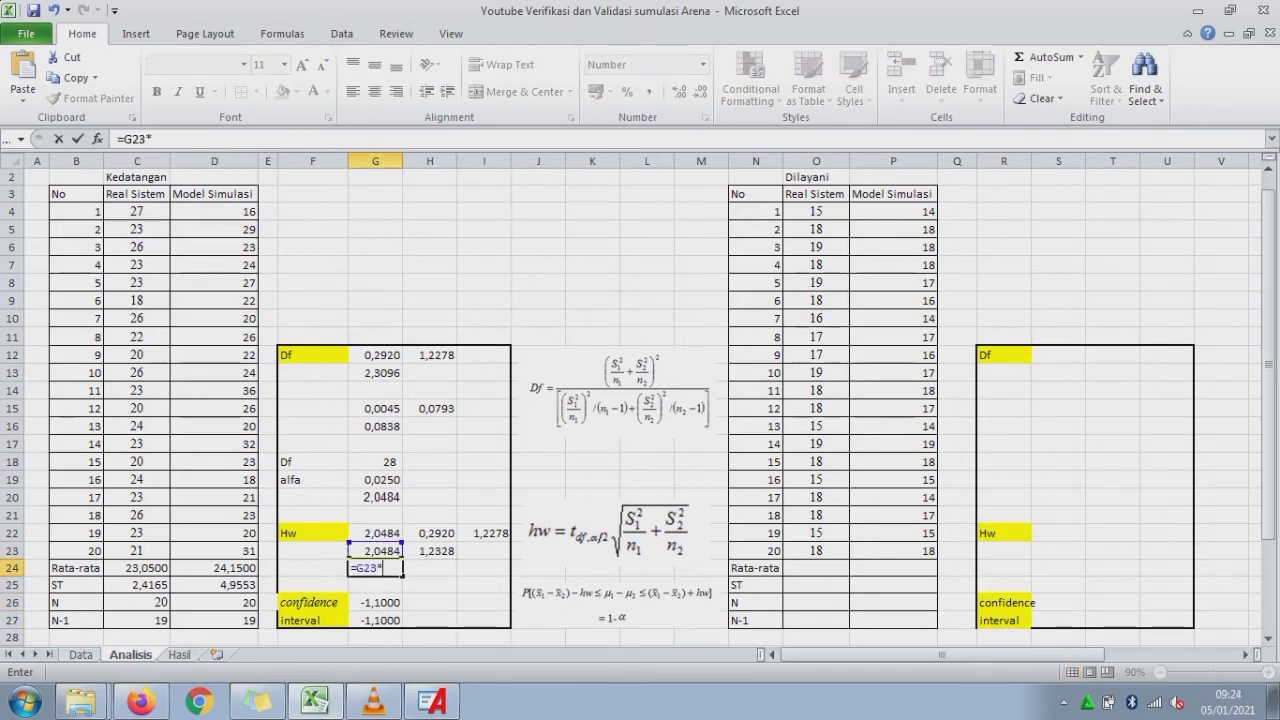
pyautogui.press('Up')
pyautogui.press('Right')
pyautogui.press('Return')
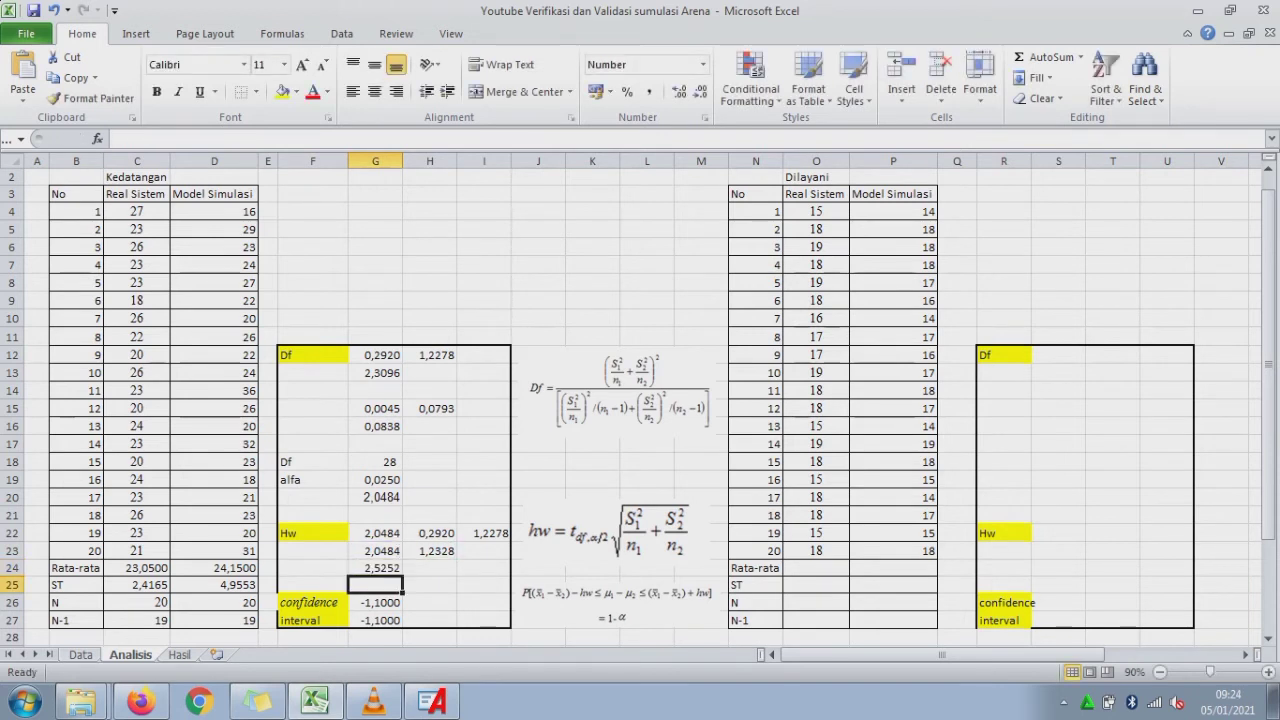
# - Highlight the Hw result in G24 and the t-table value in G20 with yellow fill
pyautogui.press('Up')
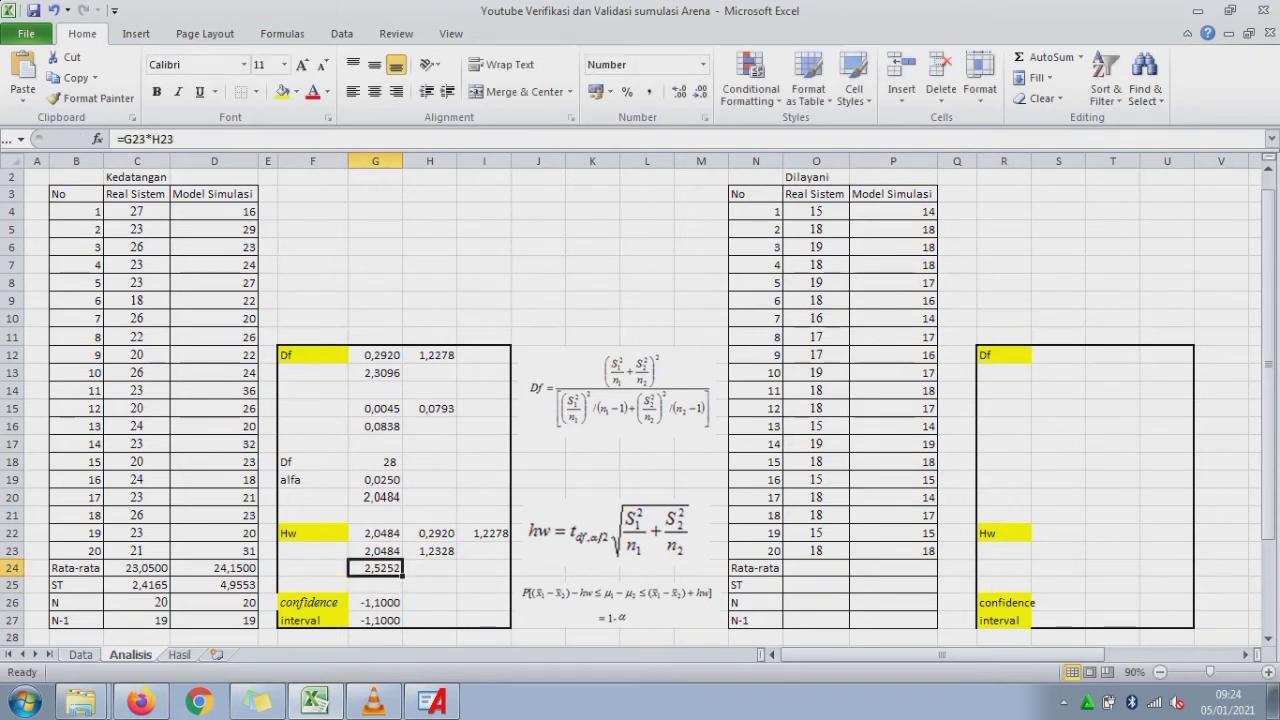
pyautogui.click(282, 92)
pyautogui.moveTo(375, 497); pyautogui.dragTo(267, 150)
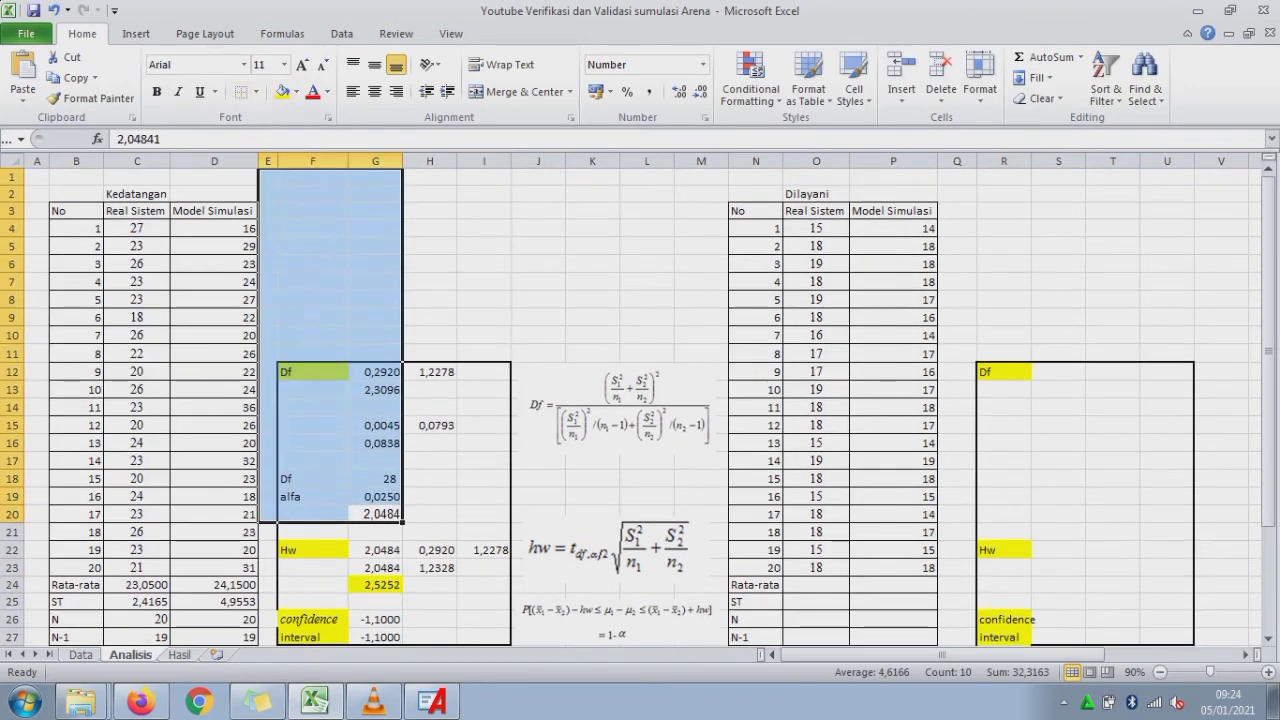
pyautogui.click(375, 514)
pyautogui.click(282, 91)
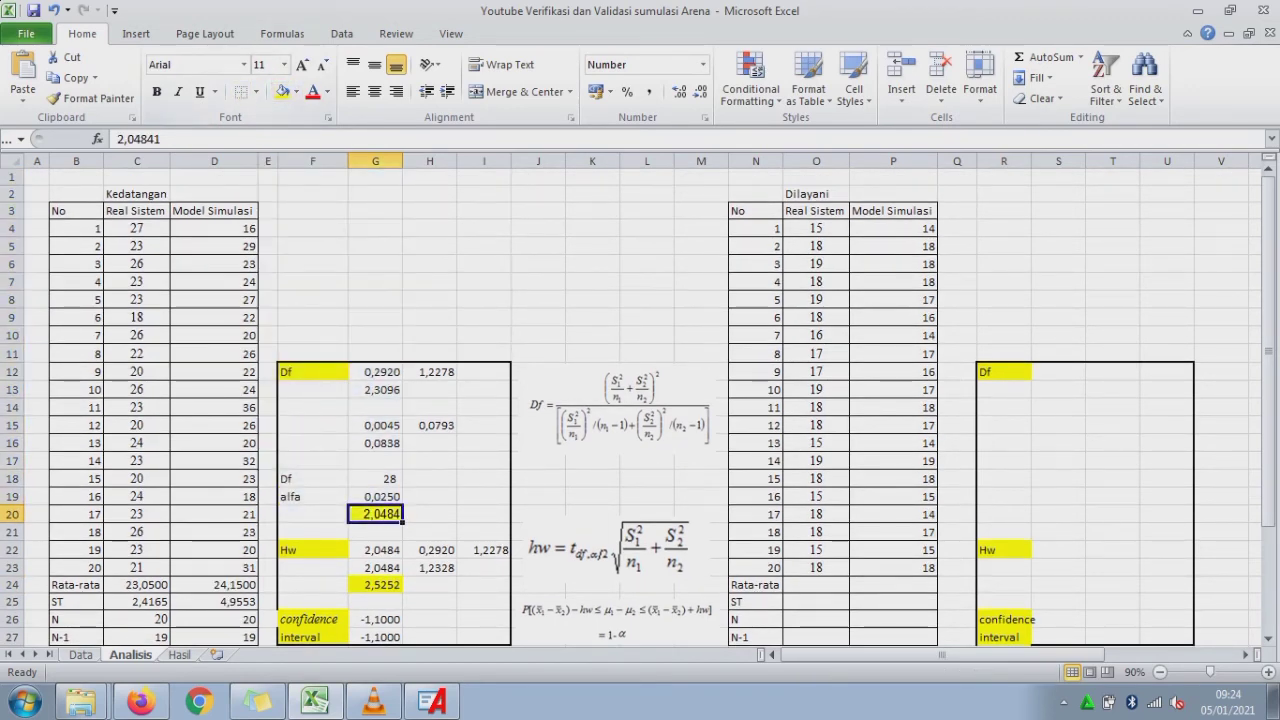
# - Calculate the upper confidence interval bound in H26 with the formula =G26+G24
pyautogui.scroll(-1, 640, 400)
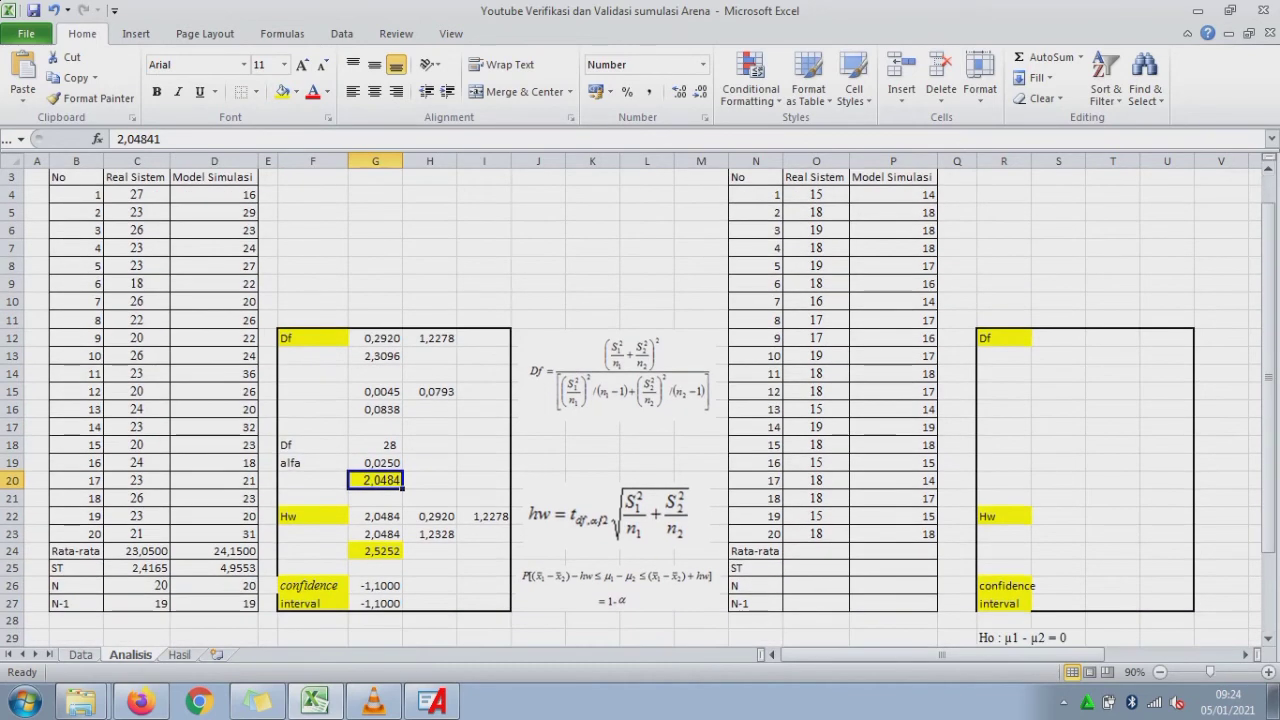
pyautogui.click(430, 586)
pyautogui.write('=')
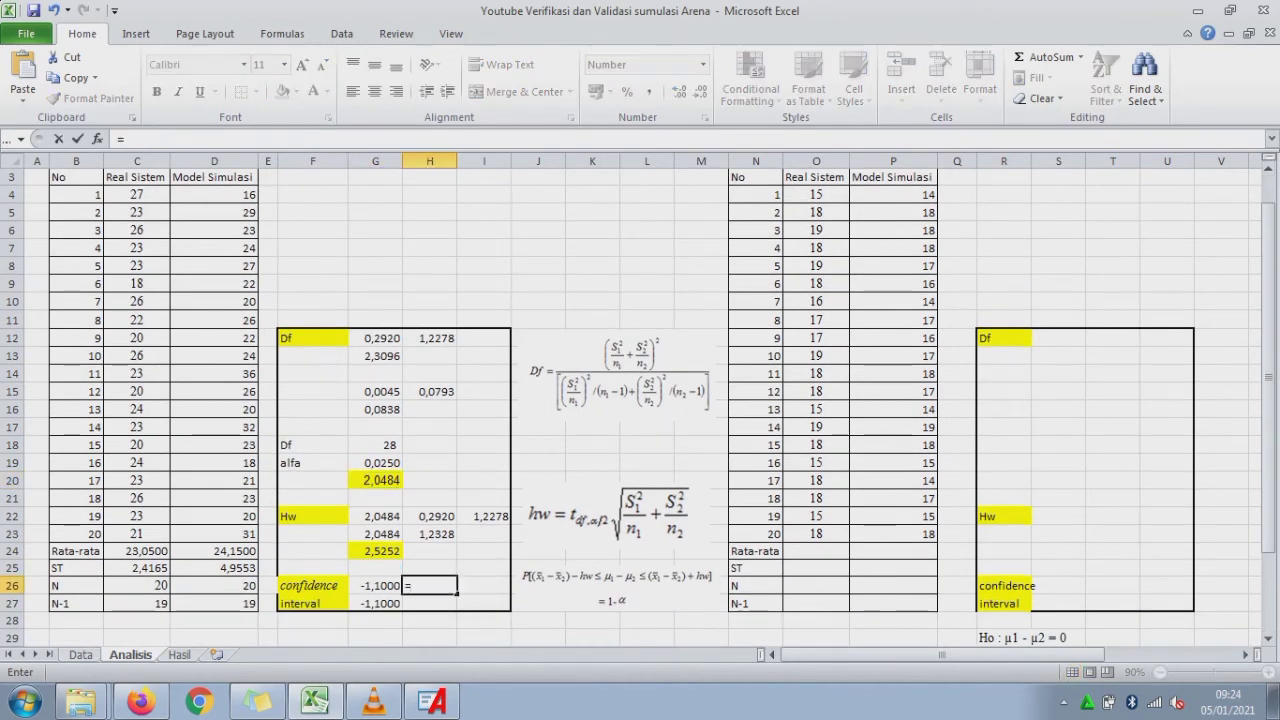
pyautogui.click(376, 551)
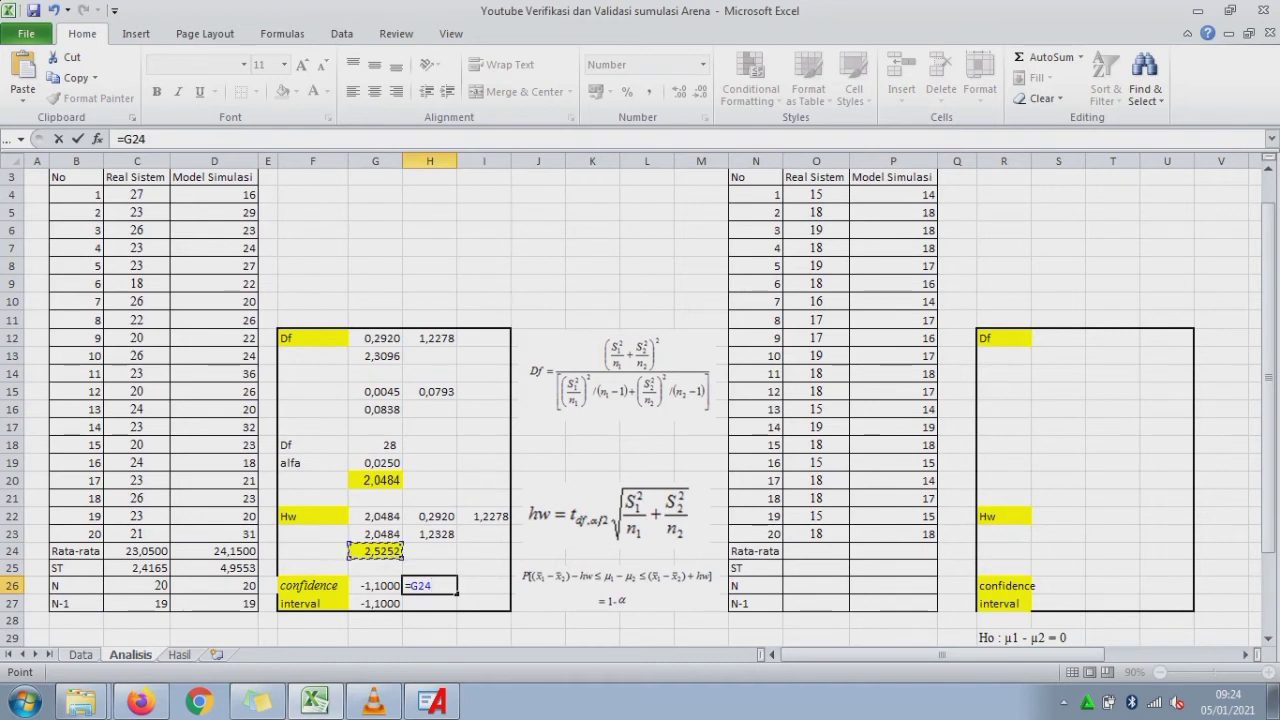
pyautogui.write('+')
pyautogui.click(376, 551)
pyautogui.press('BackSpace')
pyautogui.press('BackSpace')
pyautogui.press('BackSpace')
pyautogui.press('BackSpace')
pyautogui.press('BackSpace')
pyautogui.press('BackSpace')
pyautogui.press('BackSpace')
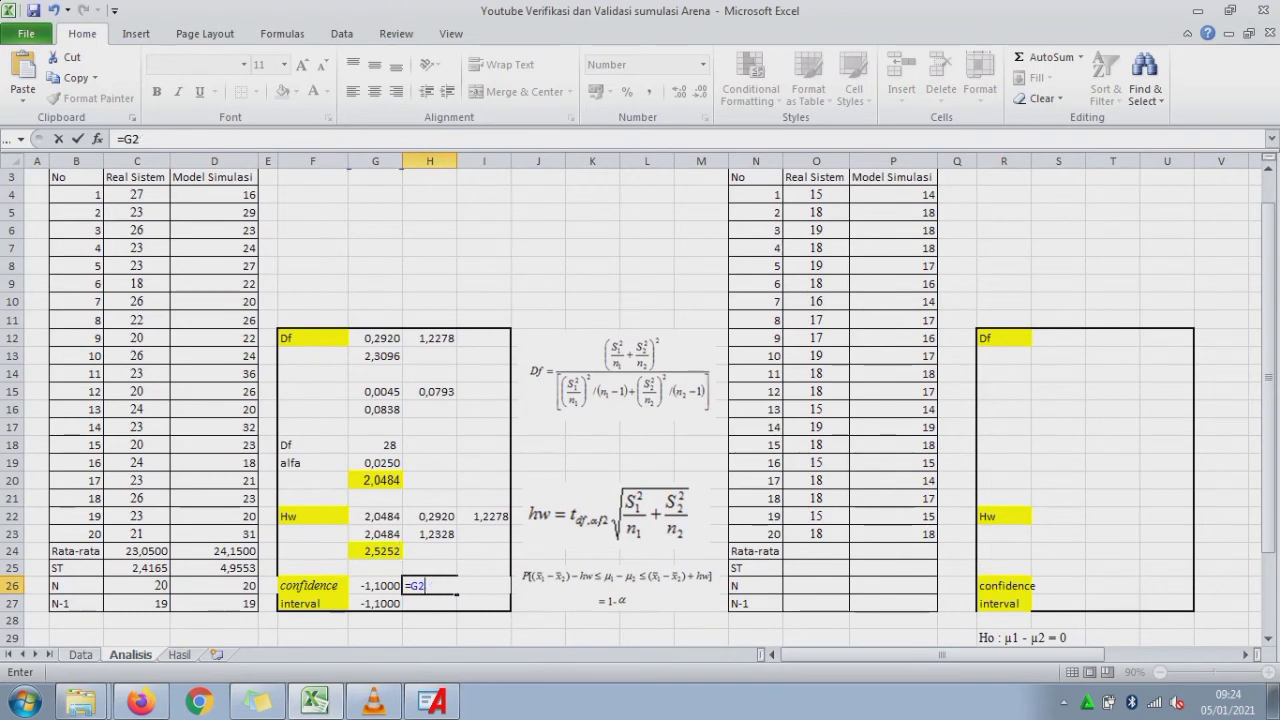
pyautogui.click(375, 585)
pyautogui.write('+')
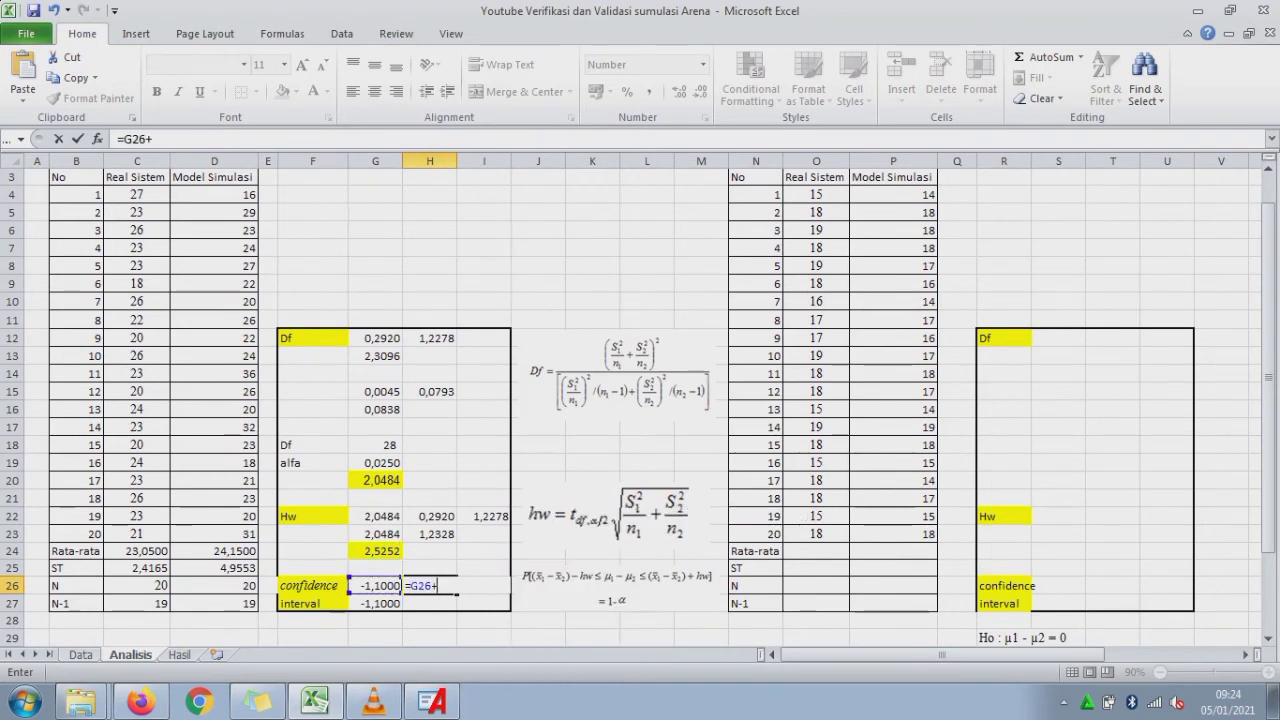
pyautogui.click(376, 551)
pyautogui.press('Return')
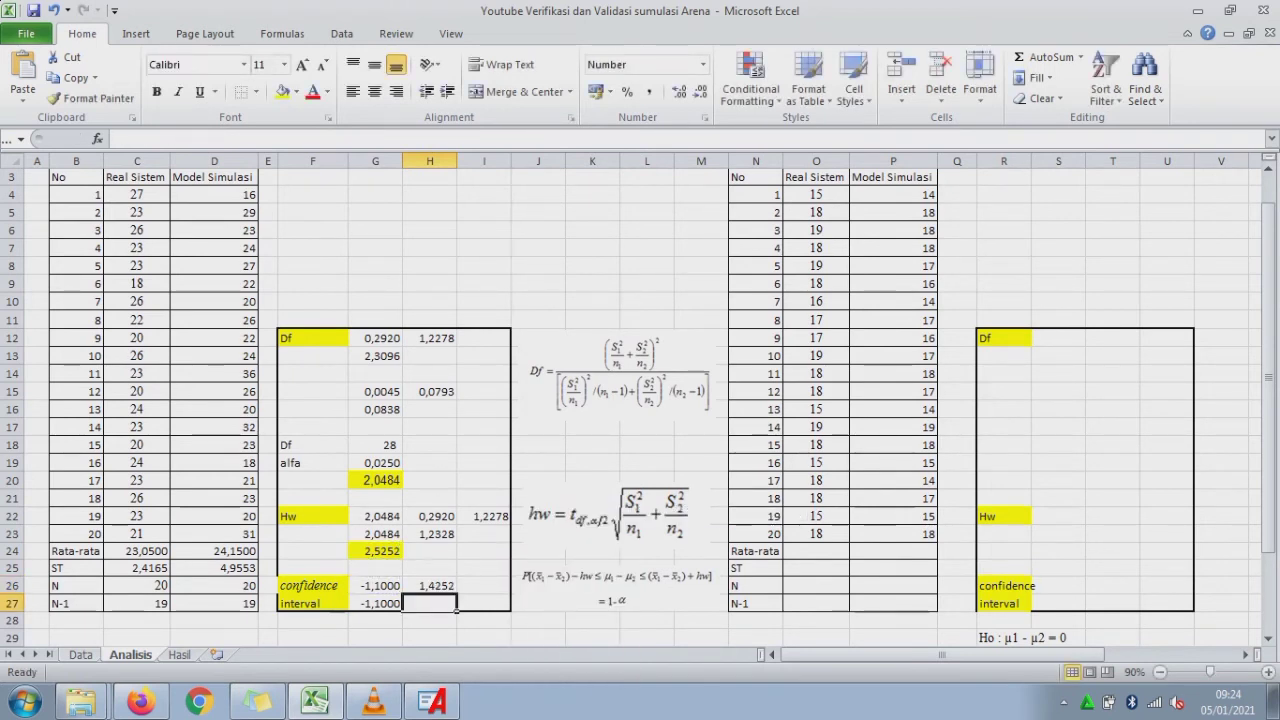
# - Calculate the lower confidence interval bound in H27 with the formula =G27-G24
pyautogui.write('=')
pyautogui.click(375, 604)
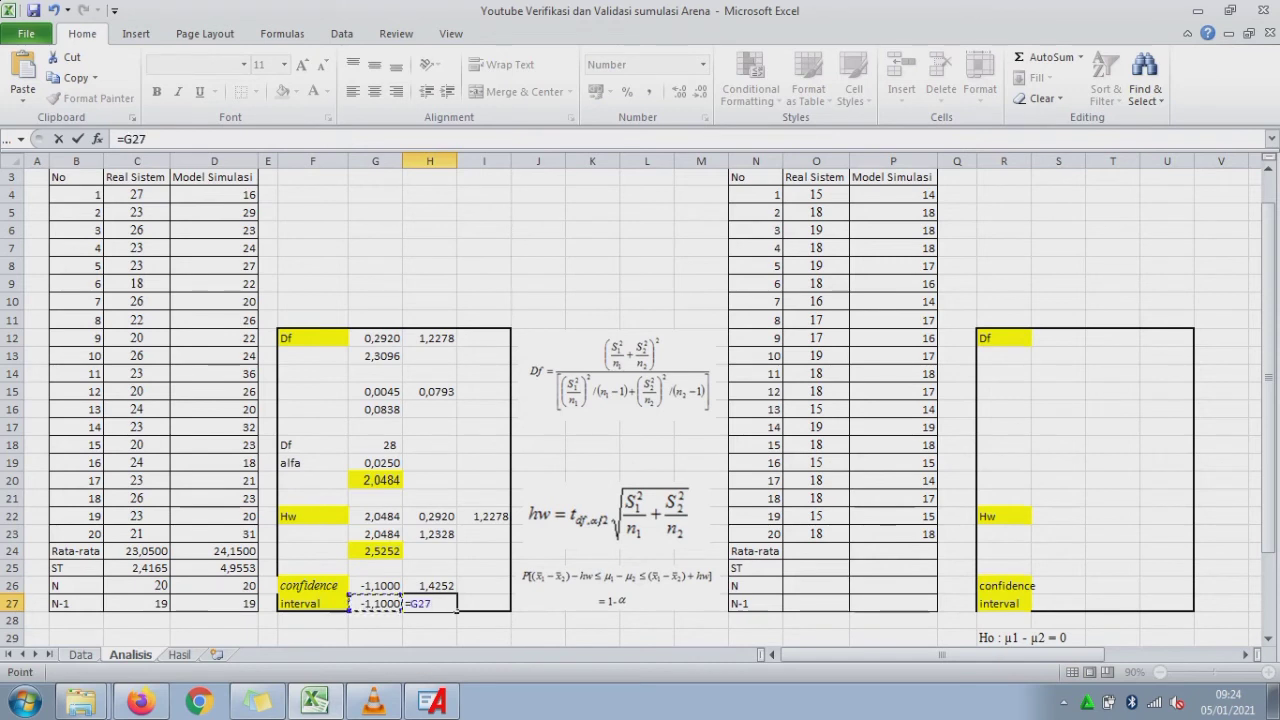
pyautogui.write('-')
pyautogui.click(375, 551)
pyautogui.press('Return')
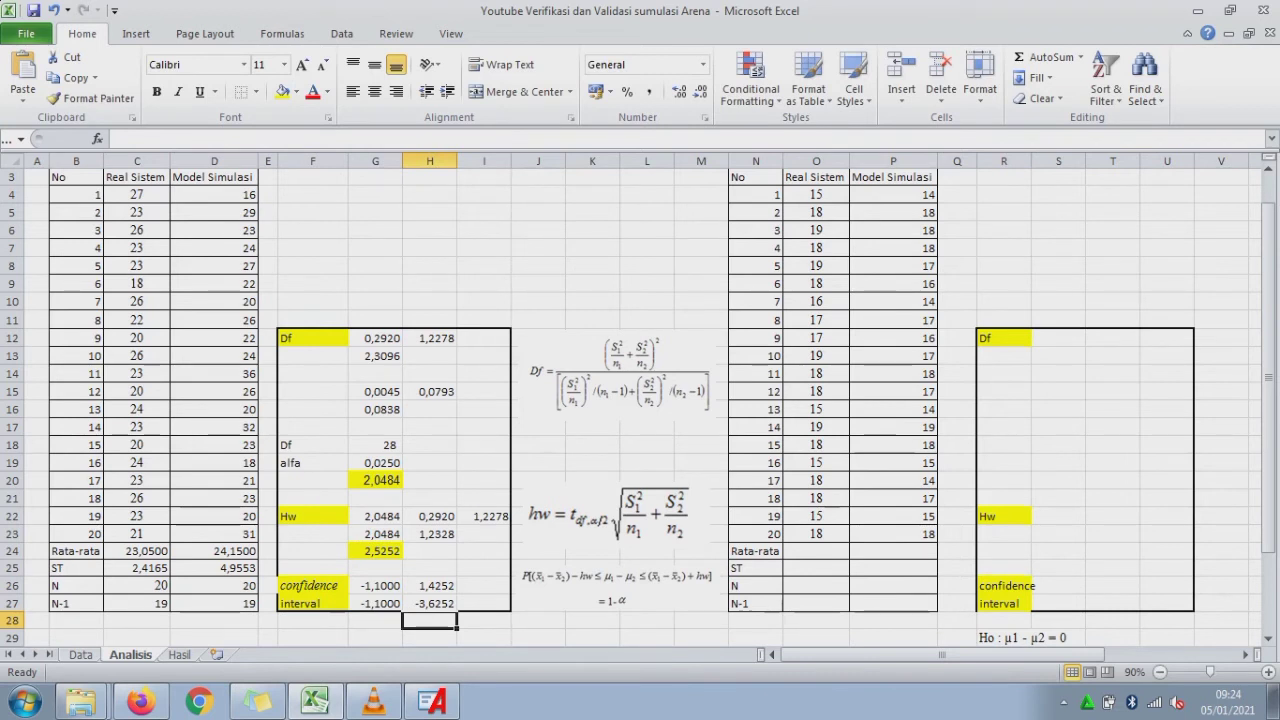
# - Review the Ho and H1 hypotheses and the Kesimpulan criteria for accepting or rejecting Ho below the Kedatangan calculations
pyautogui.press('Up')
pyautogui.press('Up')
pyautogui.press('Down')
pyautogui.press('Down')
pyautogui.press('Down')
pyautogui.press('Down')
pyautogui.press('Down')
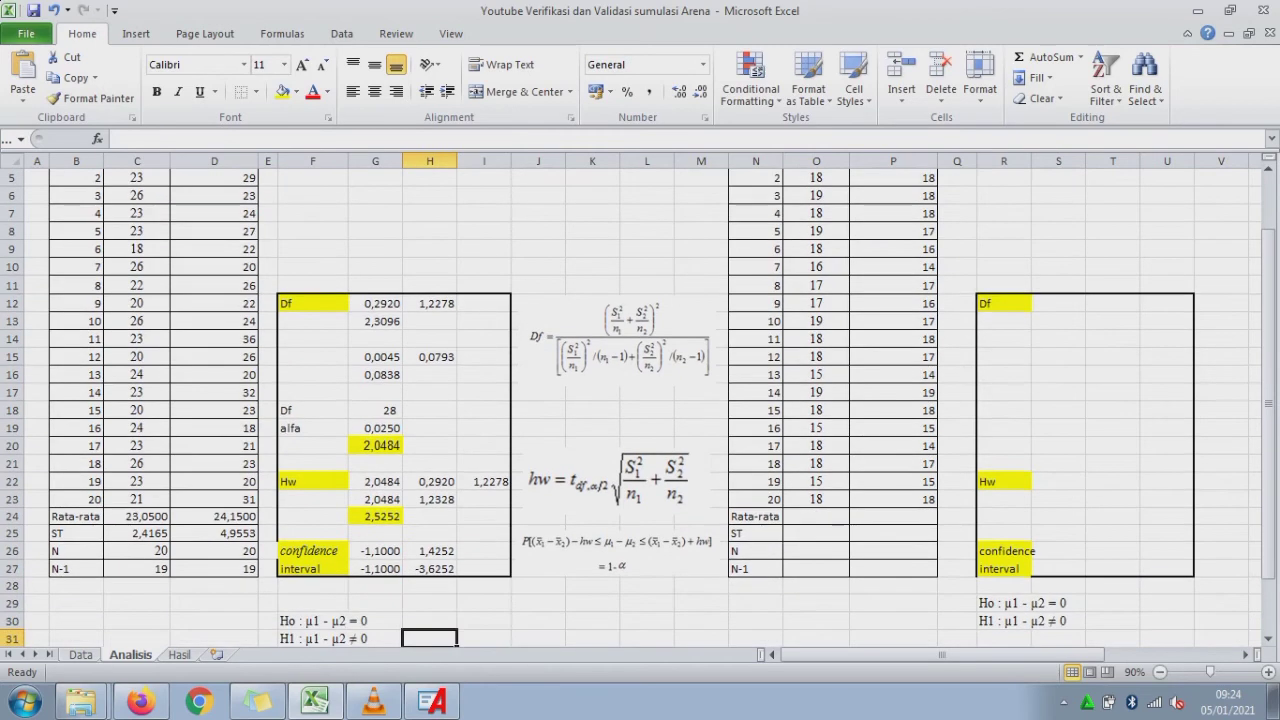
pyautogui.press('Up')
pyautogui.press('Up')
pyautogui.press('Up')
pyautogui.press('Down')
pyautogui.press('Down')
pyautogui.press('Down')
pyautogui.press('Down')
pyautogui.press('Down')
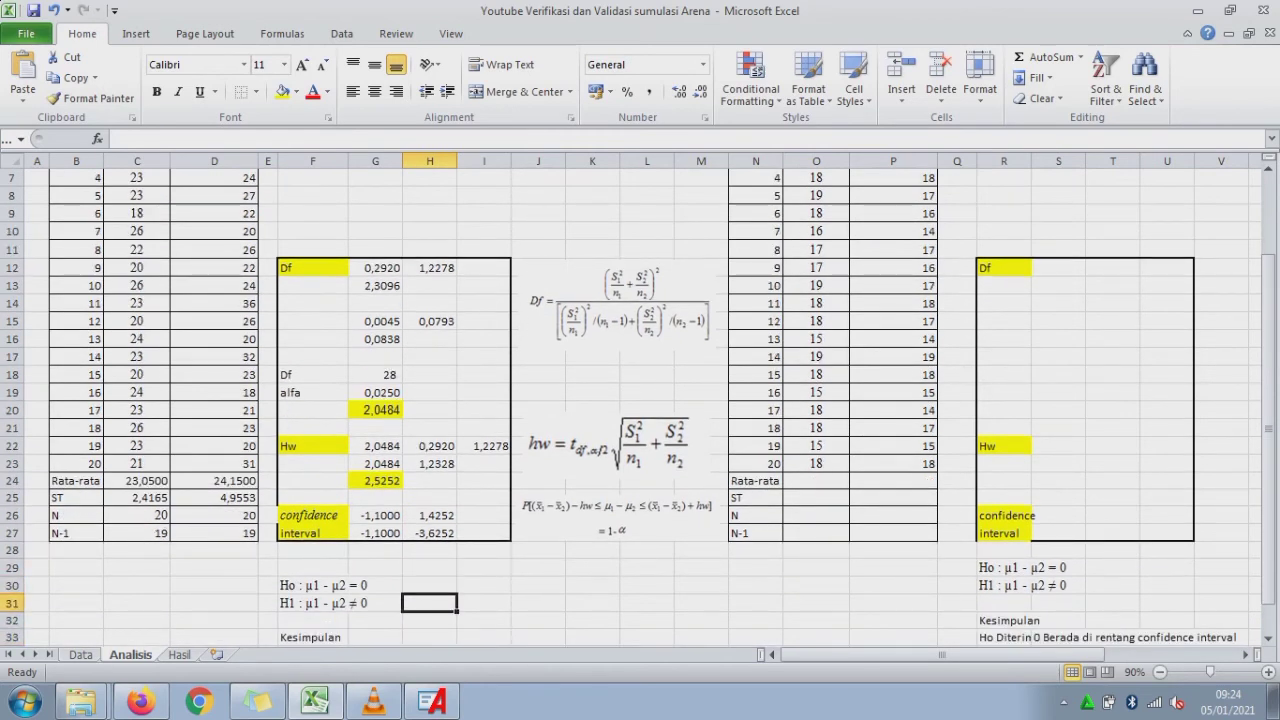
pyautogui.press('Up')
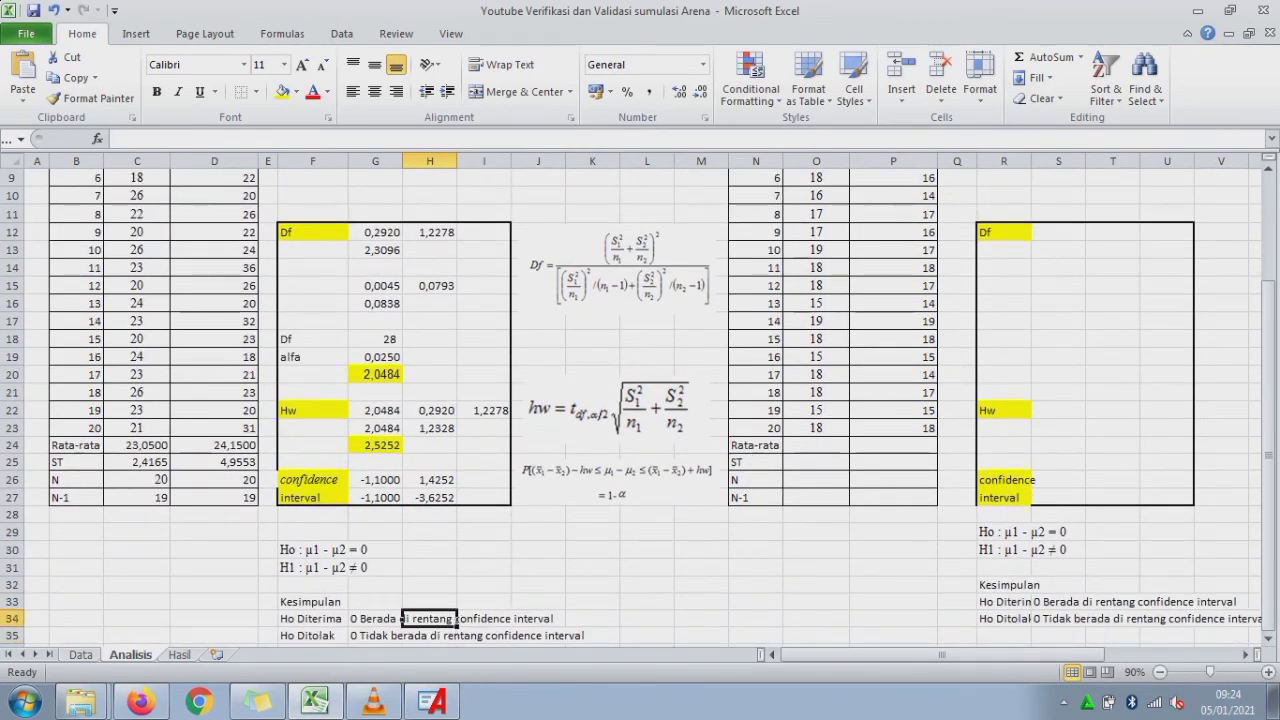
pyautogui.press('Left')
pyautogui.press('Left')
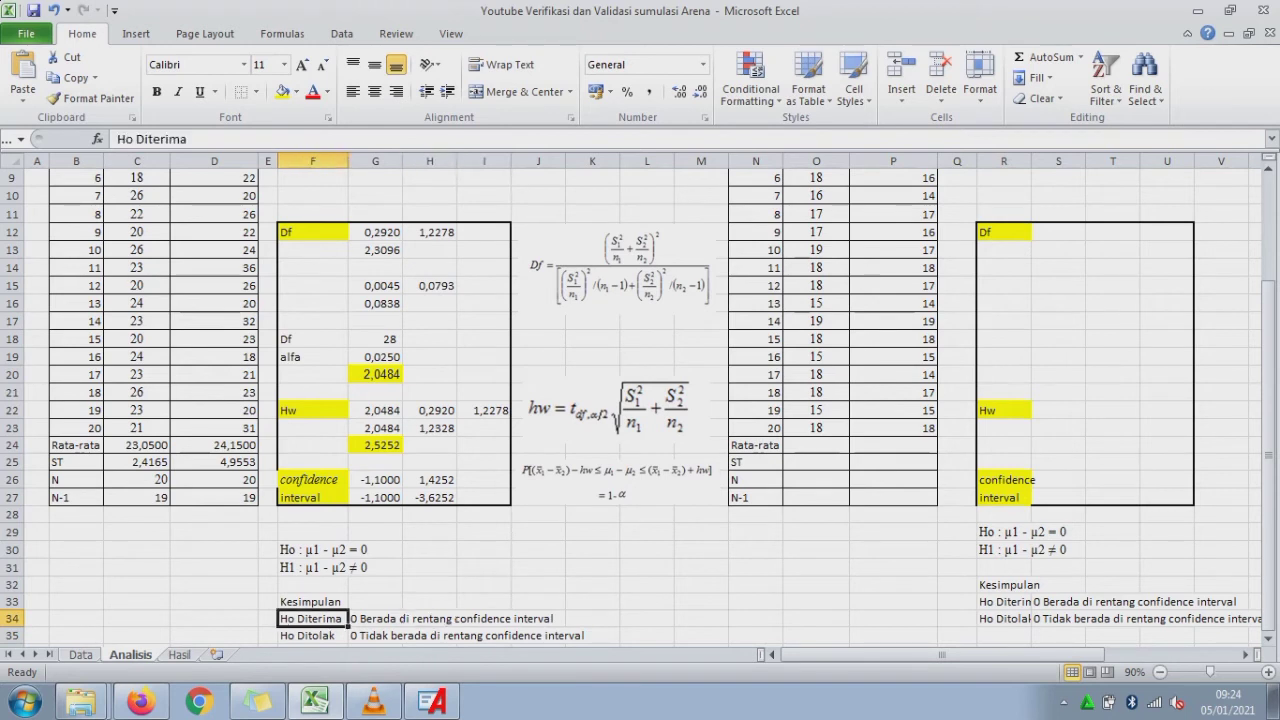
pyautogui.press('Right')
pyautogui.press('Right')
pyautogui.press('Right')
pyautogui.press('Right')
pyautogui.press('Right')
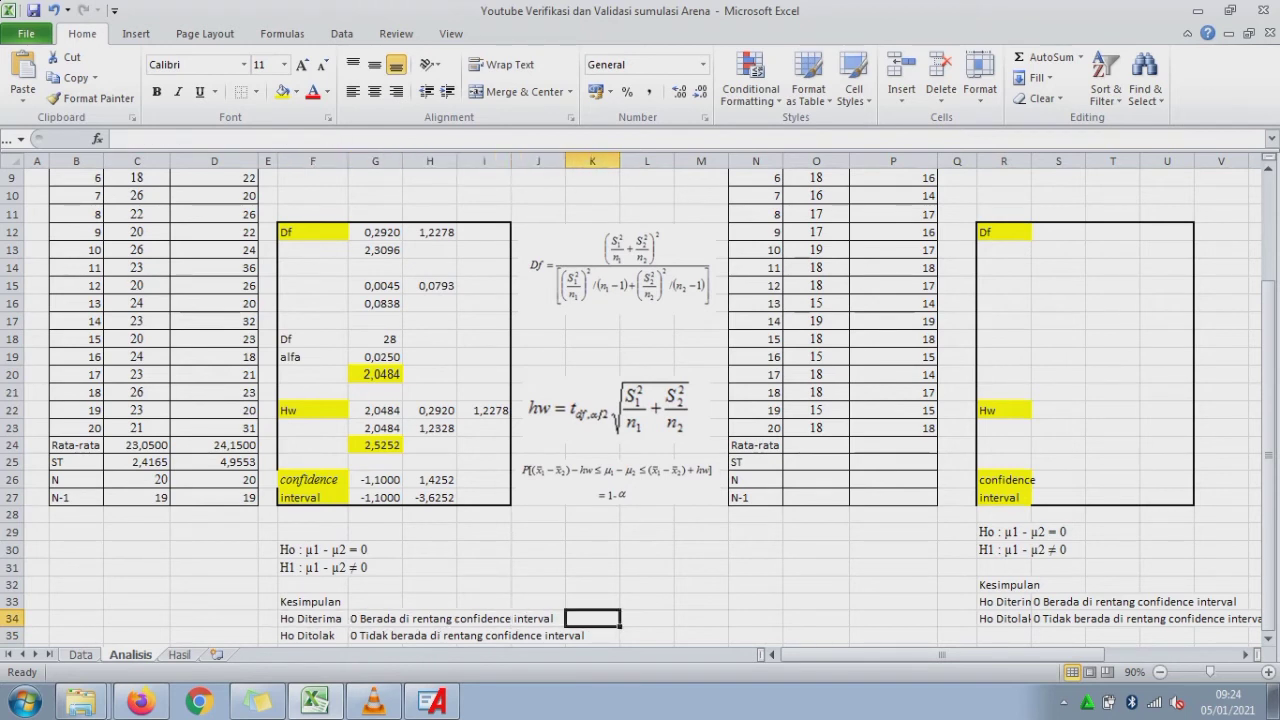
pyautogui.press('Left')
pyautogui.press('Left')
pyautogui.press('Left')
pyautogui.press('Left')
pyautogui.press('Left')
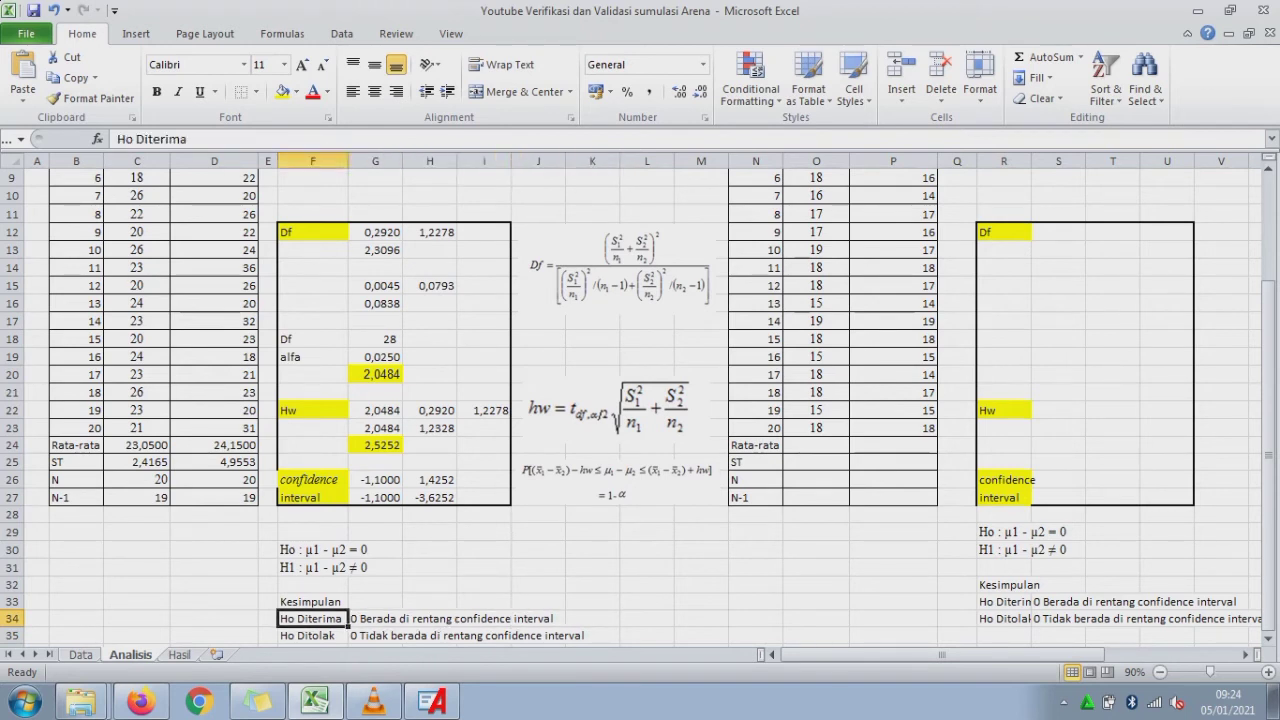
pyautogui.hotkey('shift', 'Right')
pyautogui.hotkey('shift', 'Right')
pyautogui.hotkey('shift', 'Right')
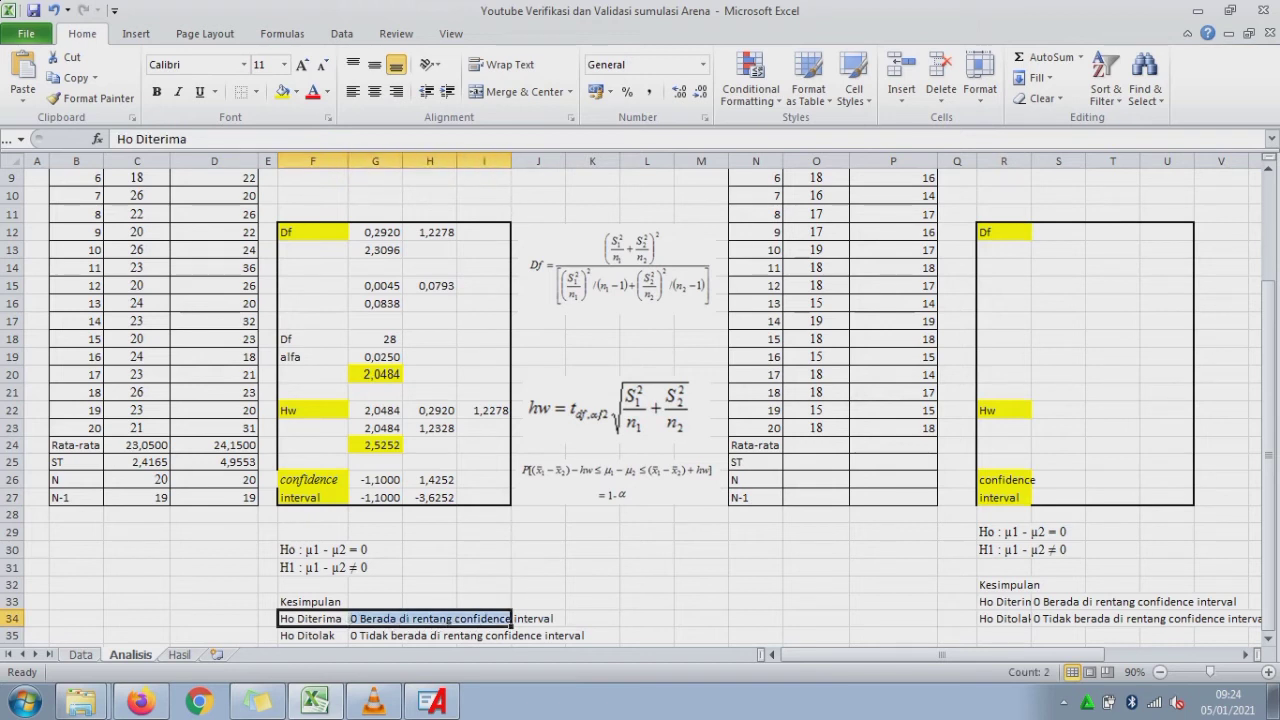
pyautogui.hotkey('shift', 'Right')
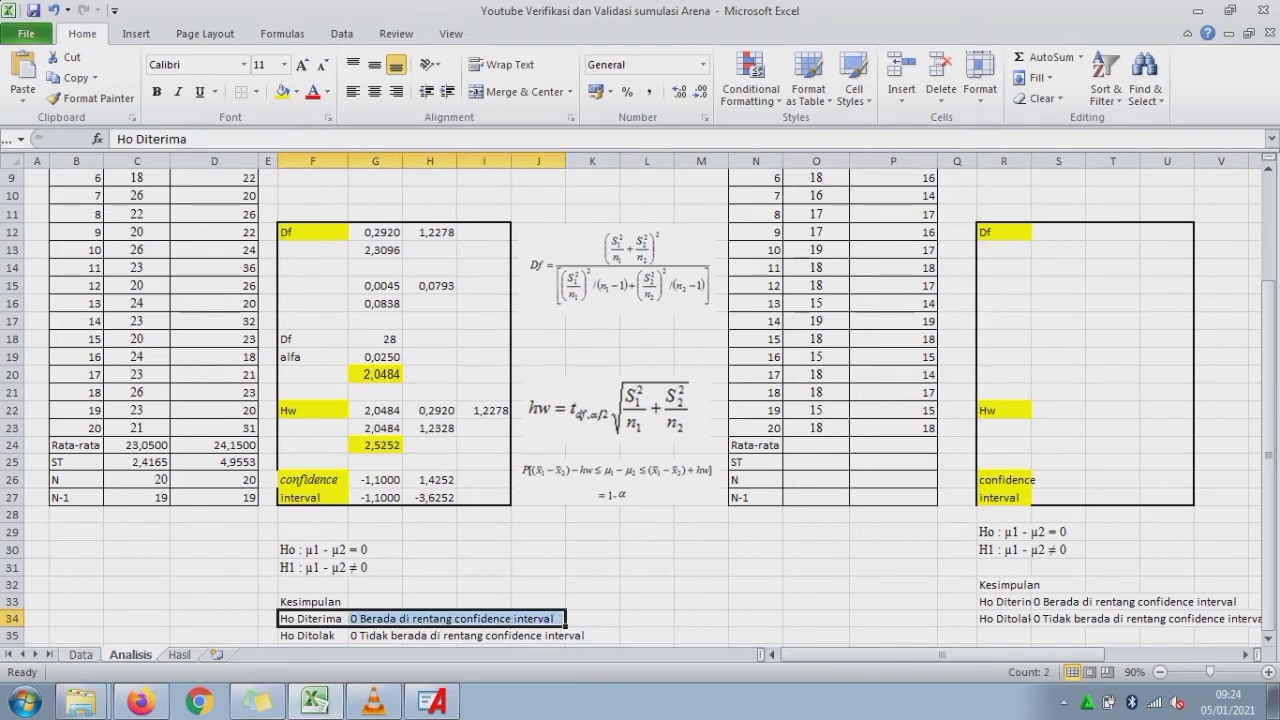
# - Highlight both confidence interval bounds in H26 and H27 with yellow fill
pyautogui.click(430, 480)
pyautogui.click(282, 92)
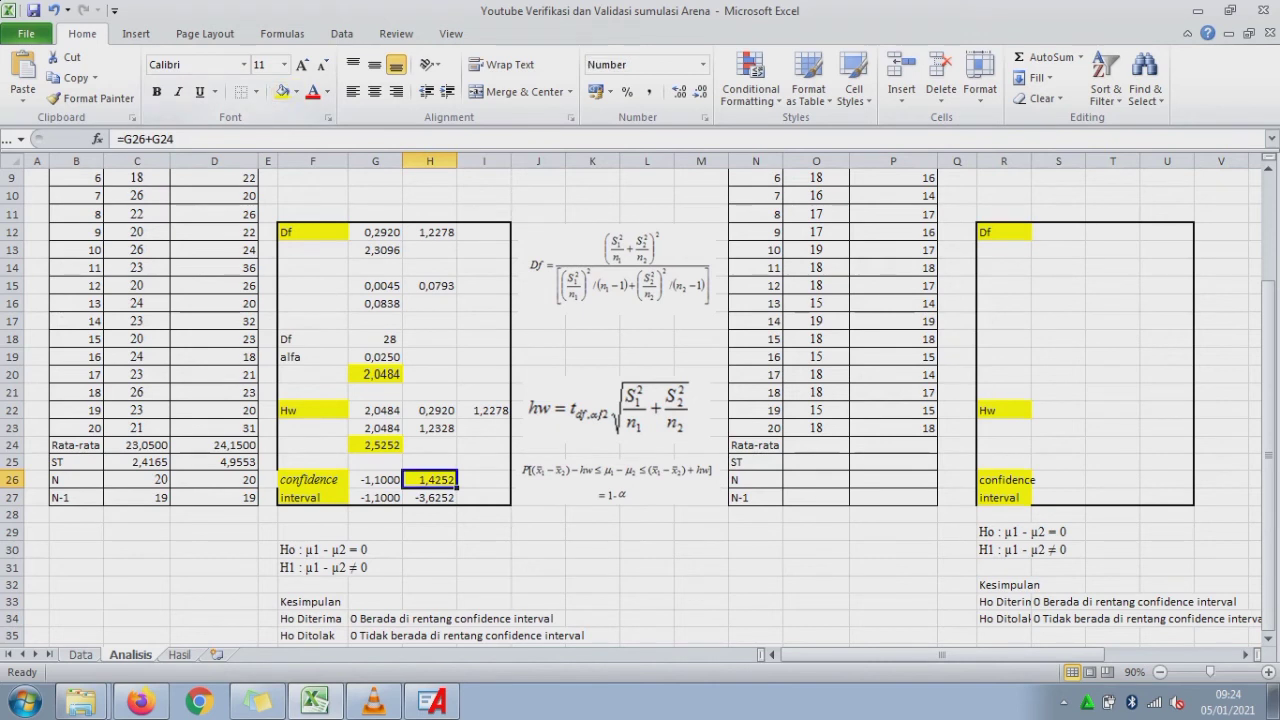
pyautogui.press('Down')
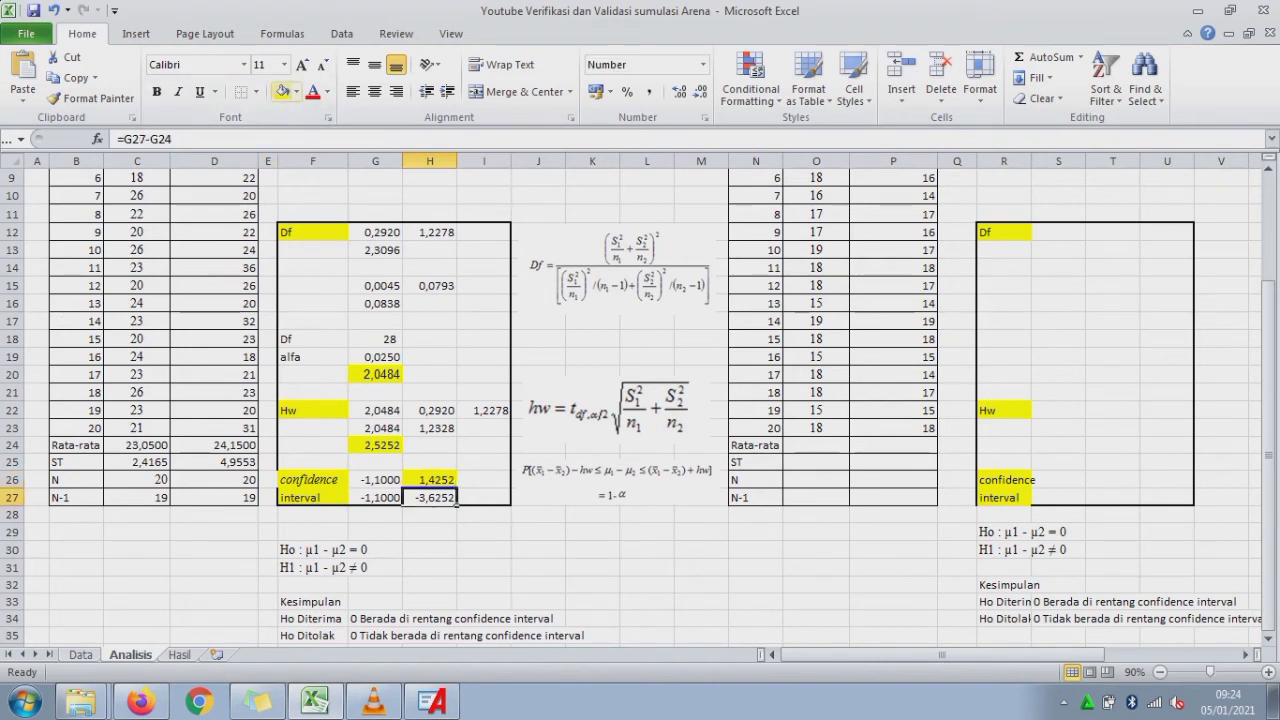
pyautogui.click(283, 92)
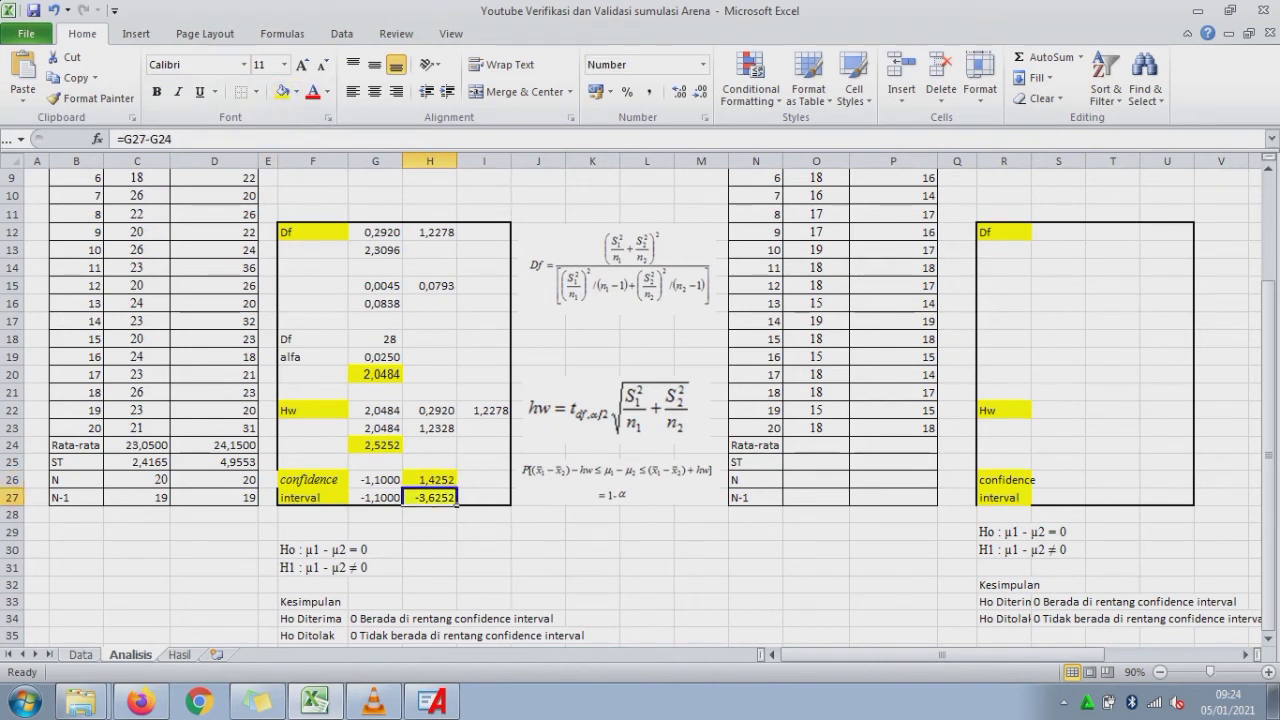
# - In the Ho Diterima row, enter 0 in L34 and reference the lower interval bound in K34 with =H27
pyautogui.click(647, 619)
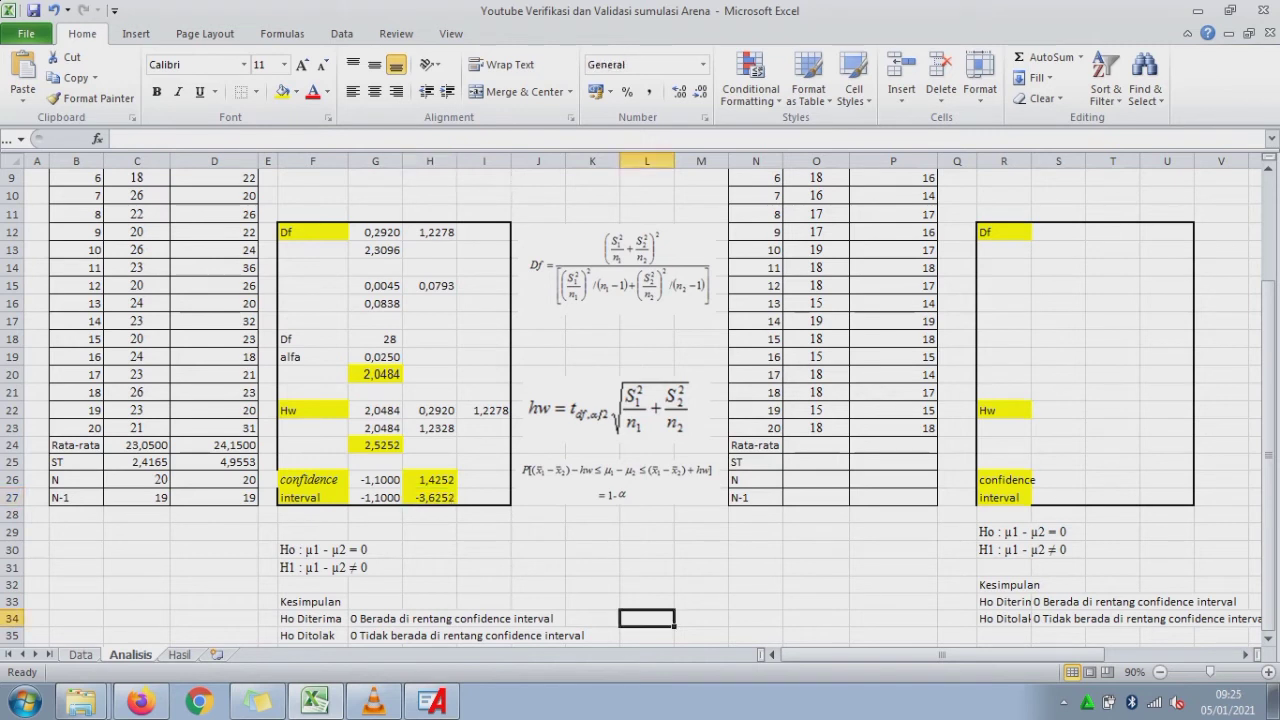
pyautogui.write('0')
pyautogui.press('Left')
pyautogui.write('=h27')
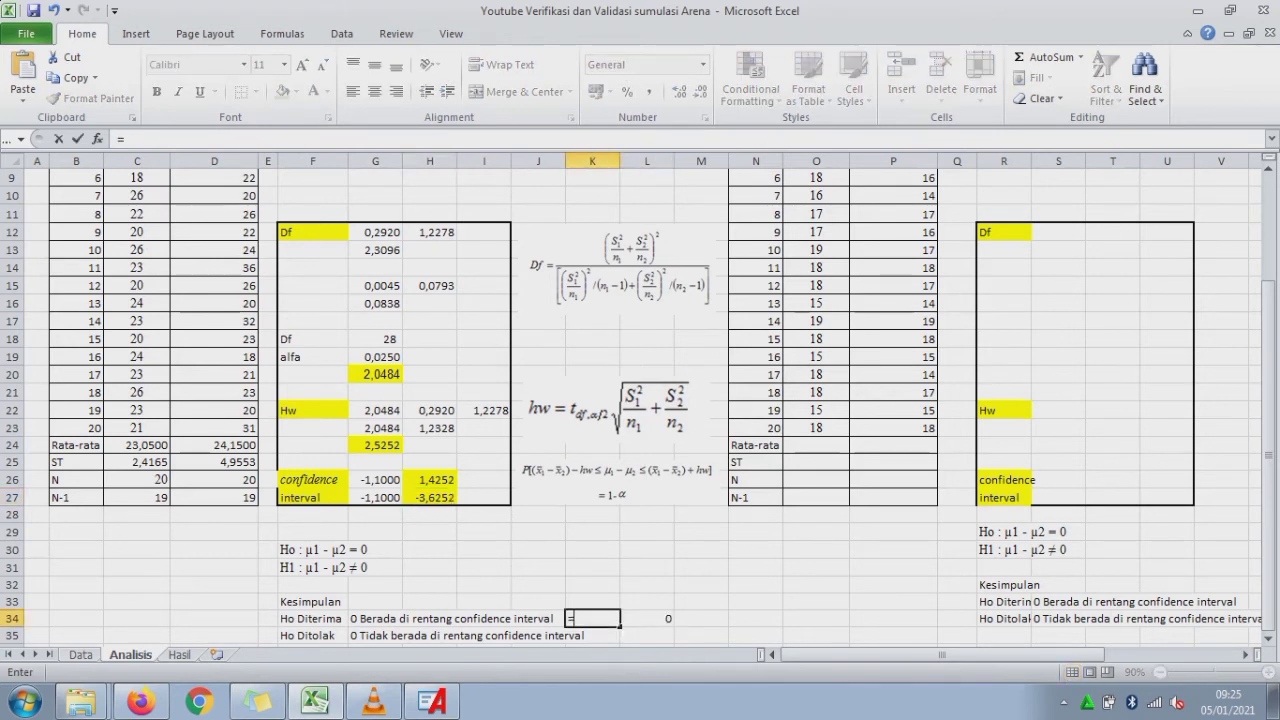
pyautogui.press('Return')
pyautogui.press('Up')
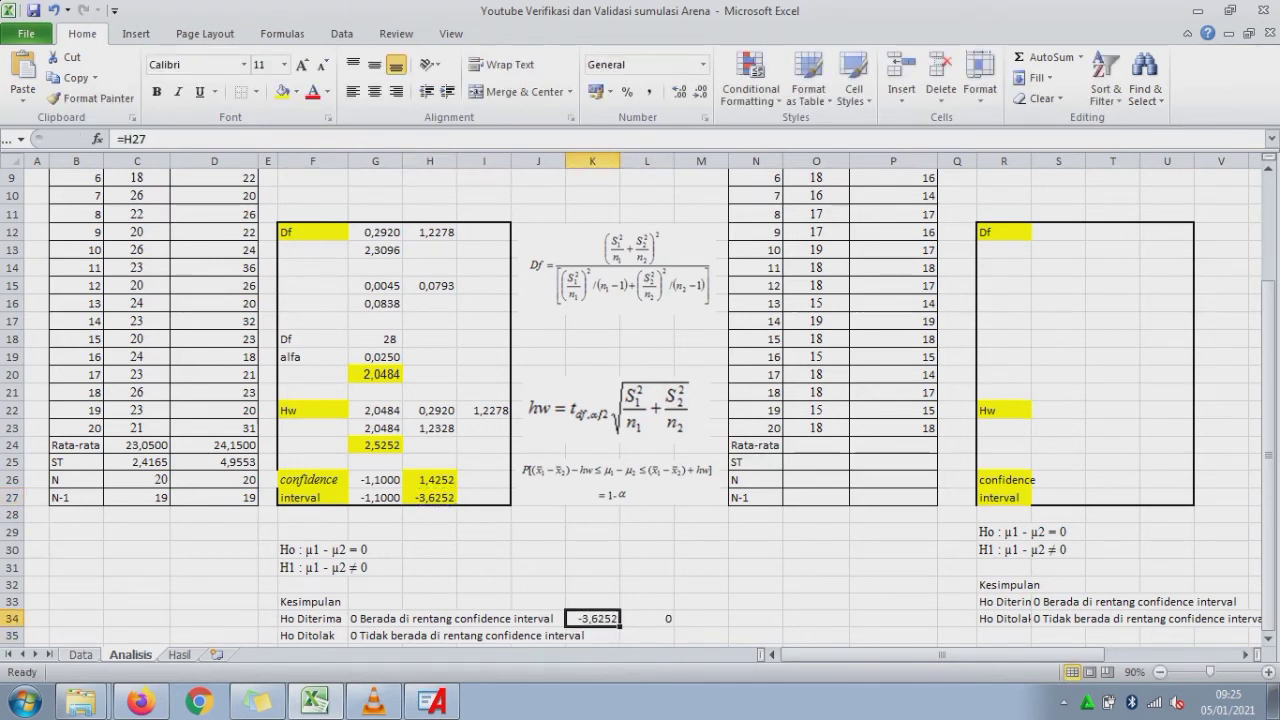
# - Reference the upper interval bound in M34 with the formula =H26
pyautogui.press('Right')
pyautogui.press('Right')
pyautogui.write('=')
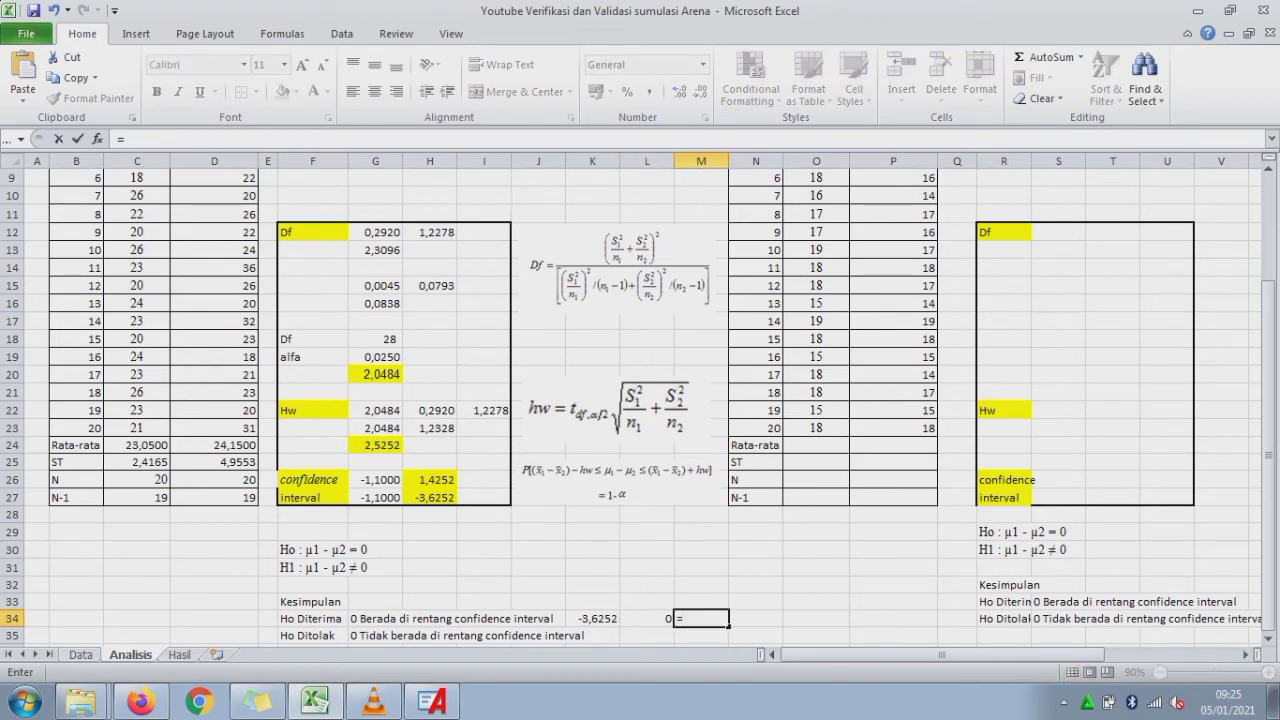
pyautogui.write('h26')
pyautogui.press('Return')
pyautogui.press('Up')
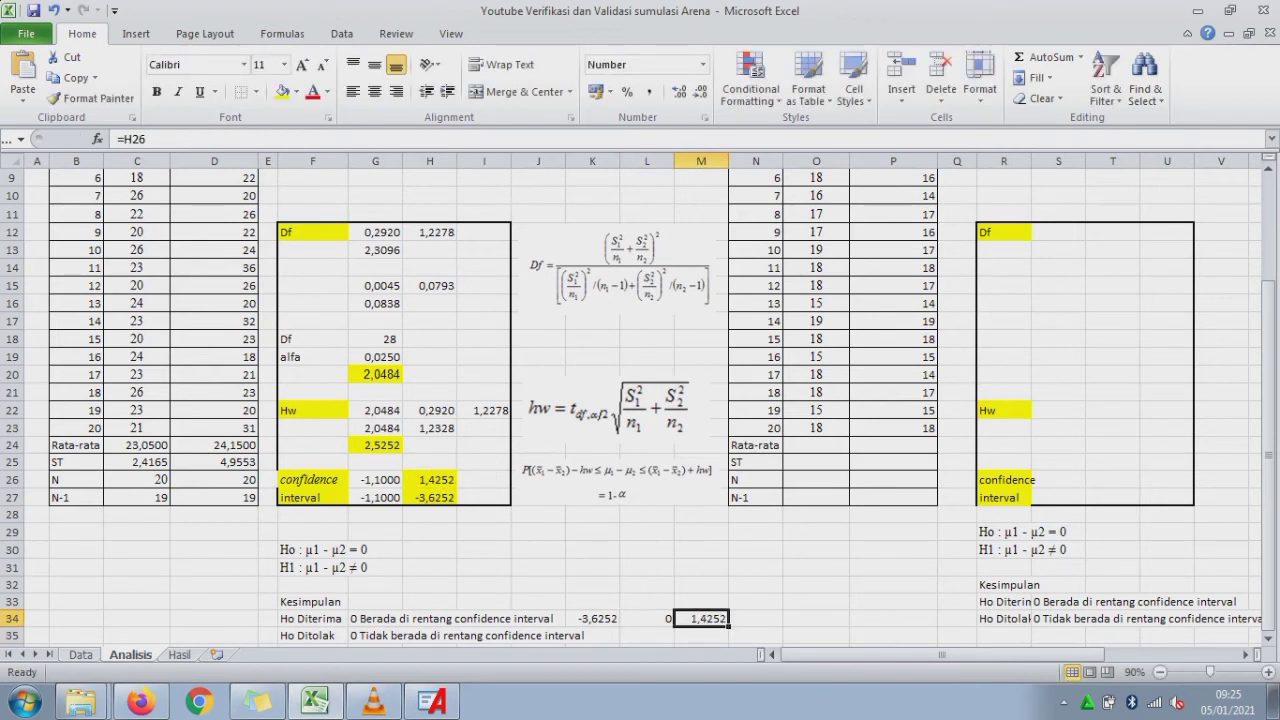
# - Highlight the Ho Diterima conclusion row from F34 to M34 with yellow fill
pyautogui.moveTo(300, 618); pyautogui.dragTo(700, 618)
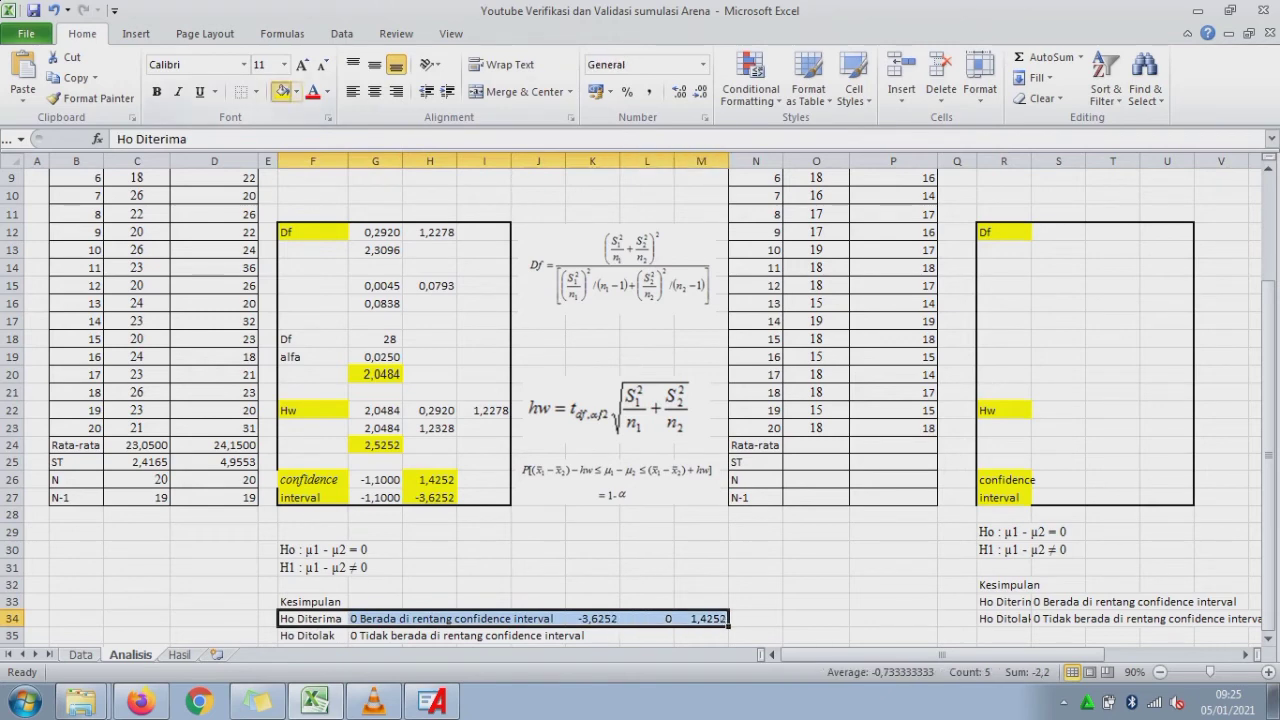
pyautogui.click(282, 91)
pyautogui.click(756, 618)
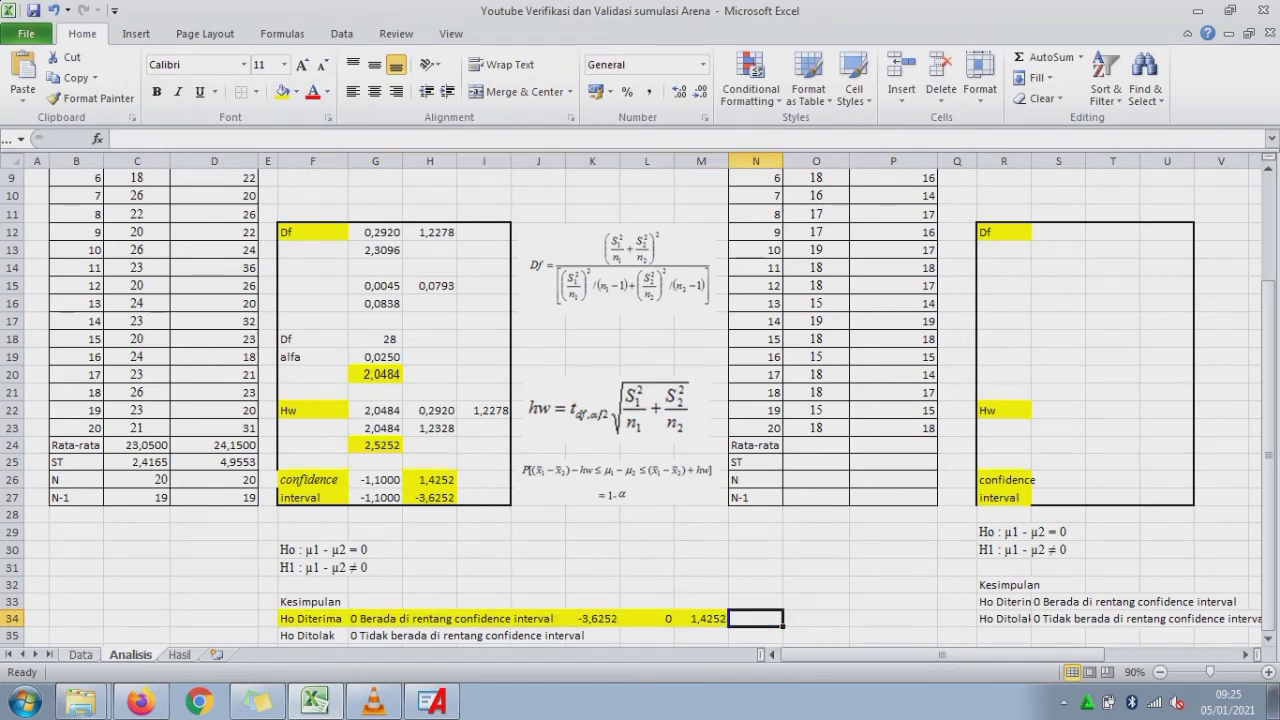
# - Enter the conclusion "Real sistem dan Simulasi Sama" in F37, below the Ho Ditolak row
pyautogui.press('Down')
pyautogui.press('Down')
pyautogui.press('Left')
pyautogui.press('Left')
pyautogui.press('Left')
pyautogui.press('Left')
pyautogui.press('Left')
pyautogui.press('Left')
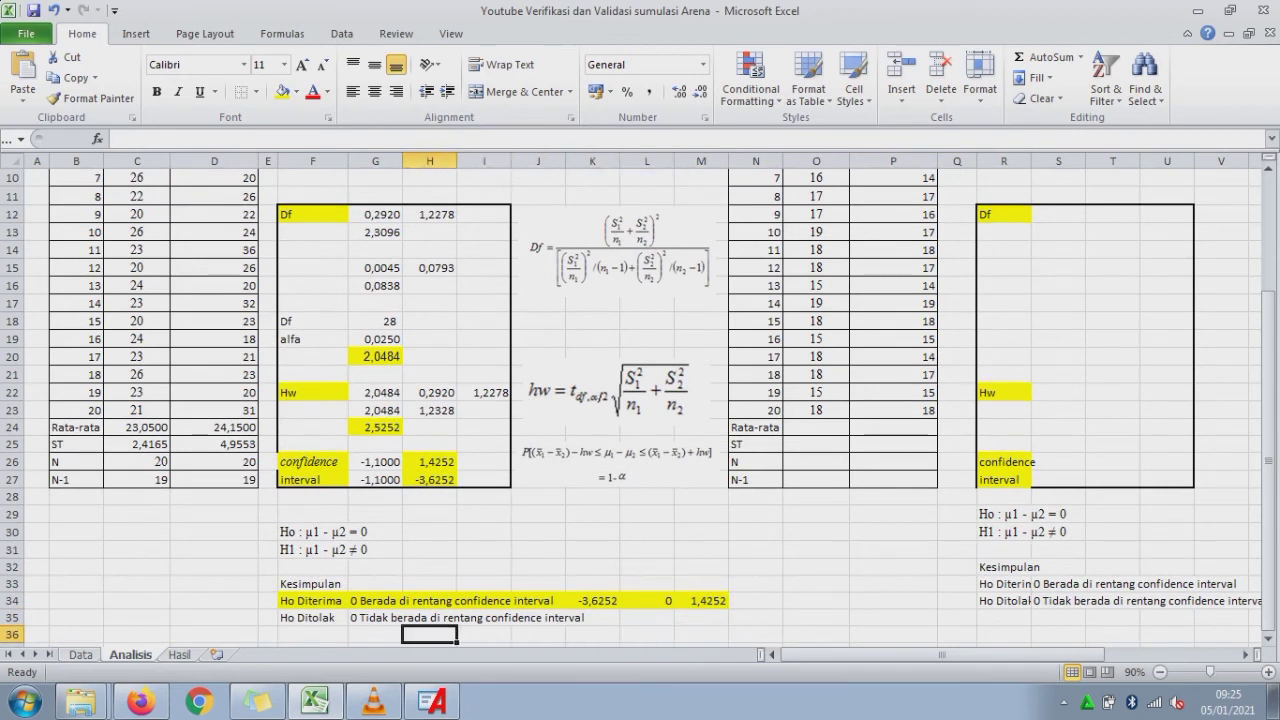
pyautogui.press('Left')
pyautogui.press('Left')
pyautogui.press('Down')
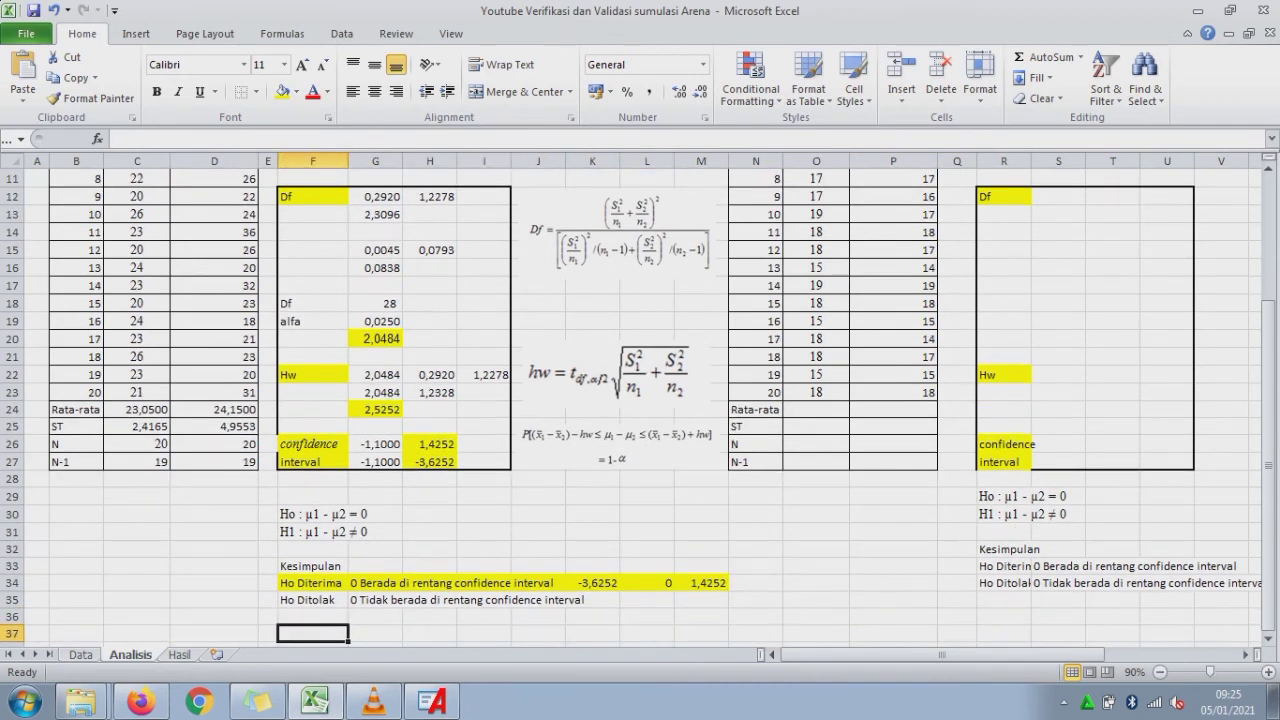
pyautogui.write('Real s')
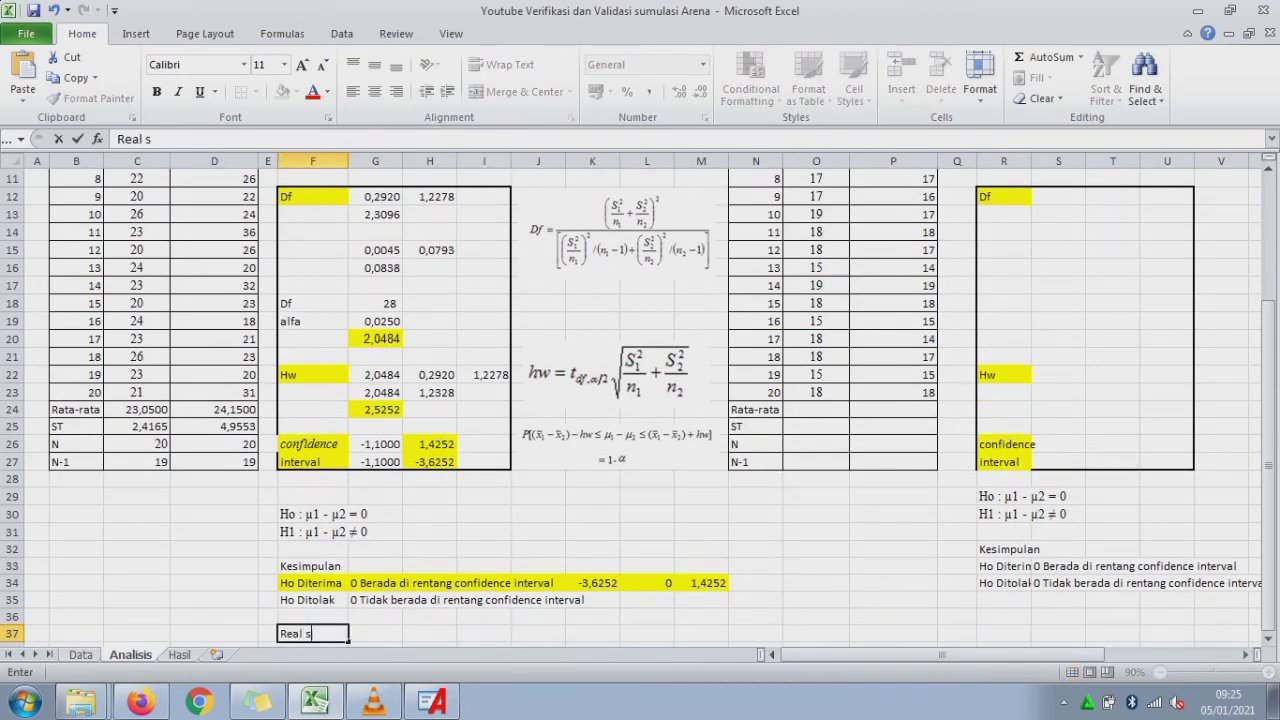
pyautogui.write('istem dan Simulasi Sma')
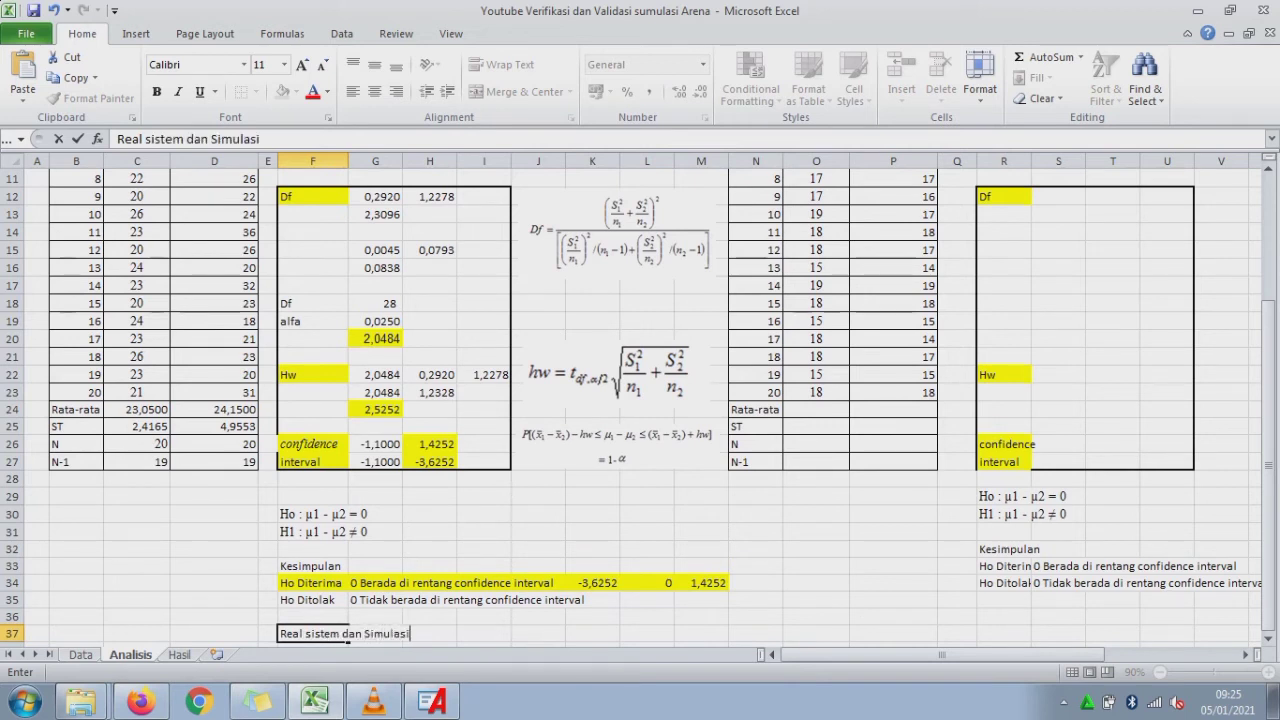
pyautogui.press('BackSpace')
pyautogui.press('BackSpace')
pyautogui.write('ama')
pyautogui.press('Up')
pyautogui.press('Up')
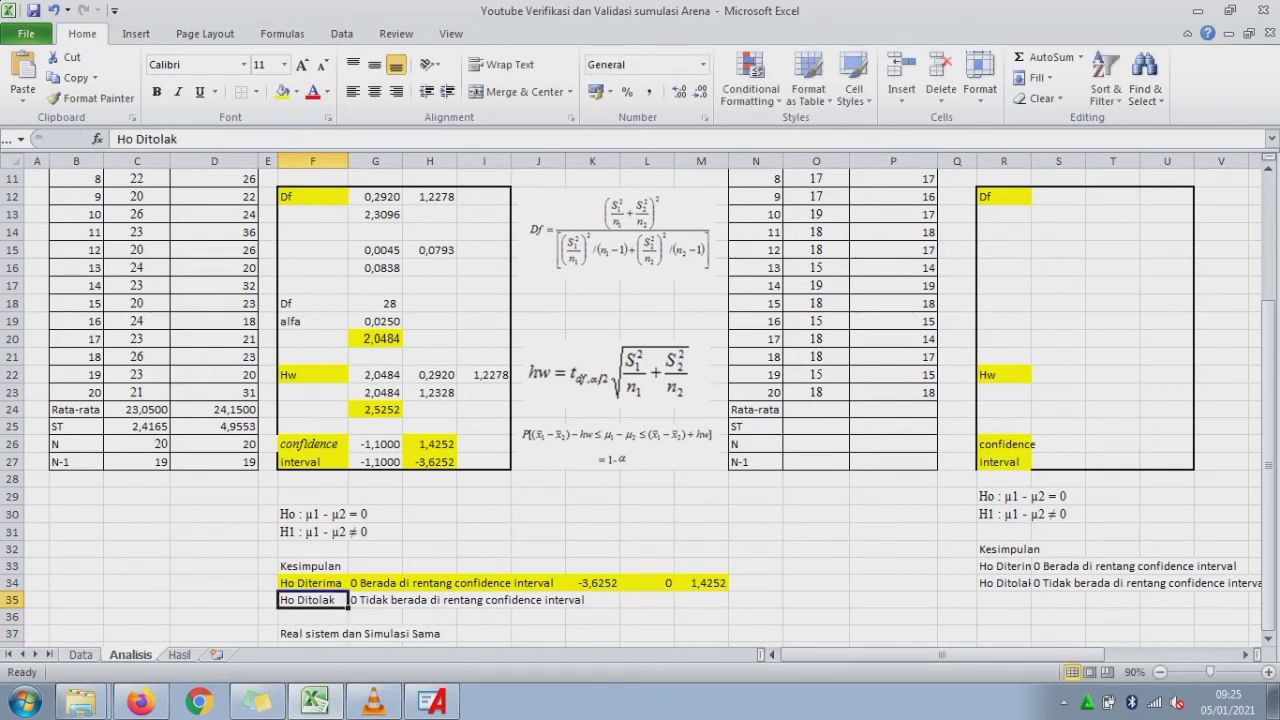
# - Highlight the conclusion text across F37:H37 with yellow fill
pyautogui.press('Down')
pyautogui.press('Down')
pyautogui.moveTo(345, 633); pyautogui.dragTo(453, 634)
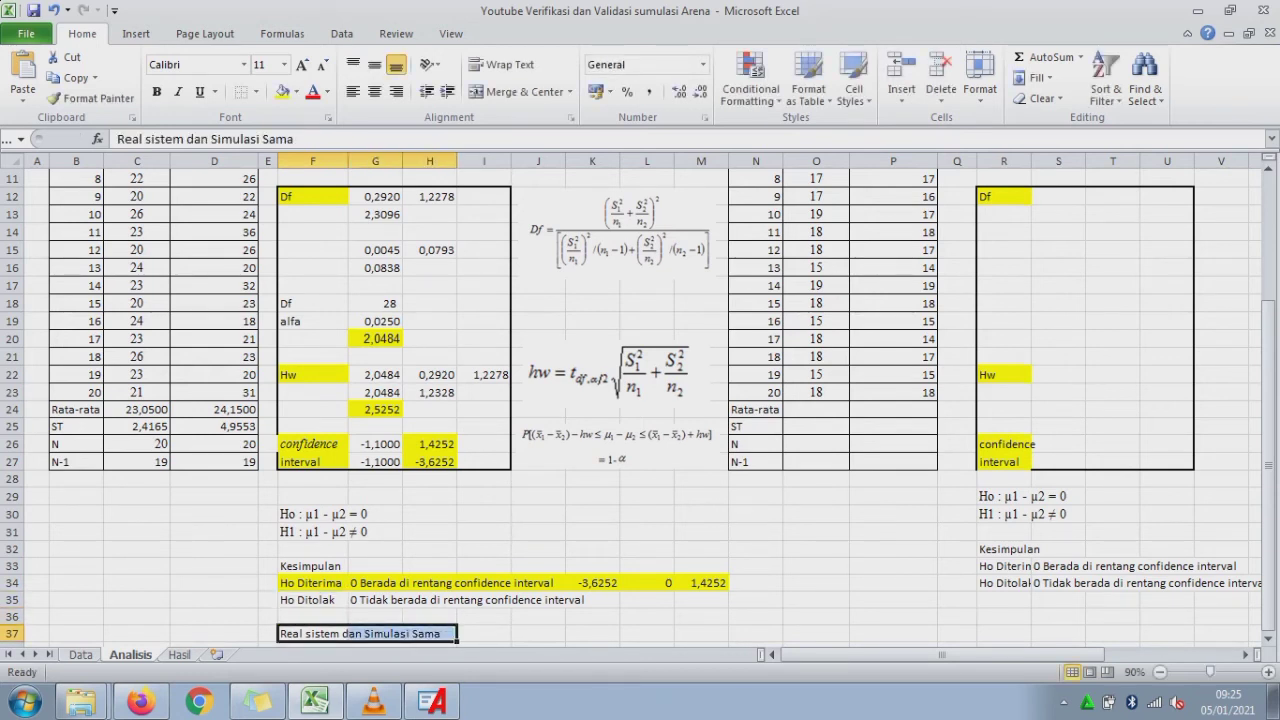
pyautogui.click(282, 91)
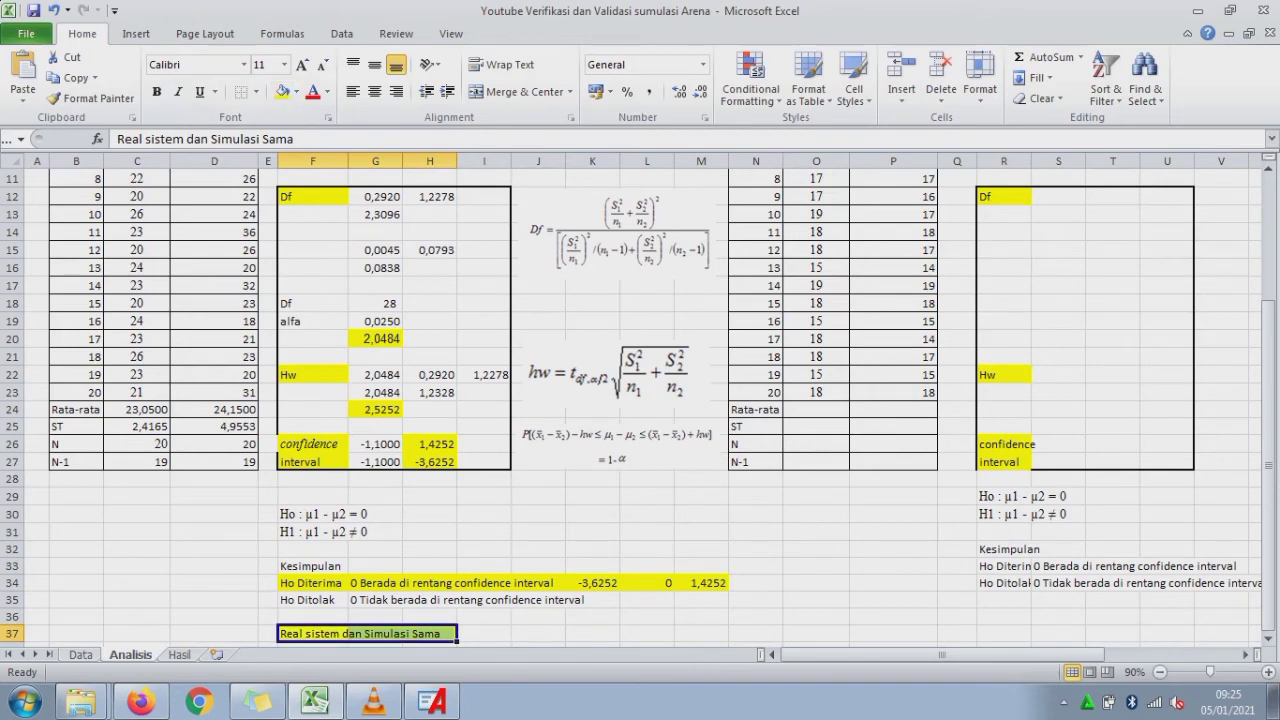
pyautogui.click(538, 532)
# - Calculate the second table's Rata-rata in O24 with =AVERAGE(O4:O23) and fill the formula across to P24
pyautogui.moveTo(1268, 320); pyautogui.dragTo(1268, 233)
pyautogui.click(845, 536)
pyautogui.write('=av')
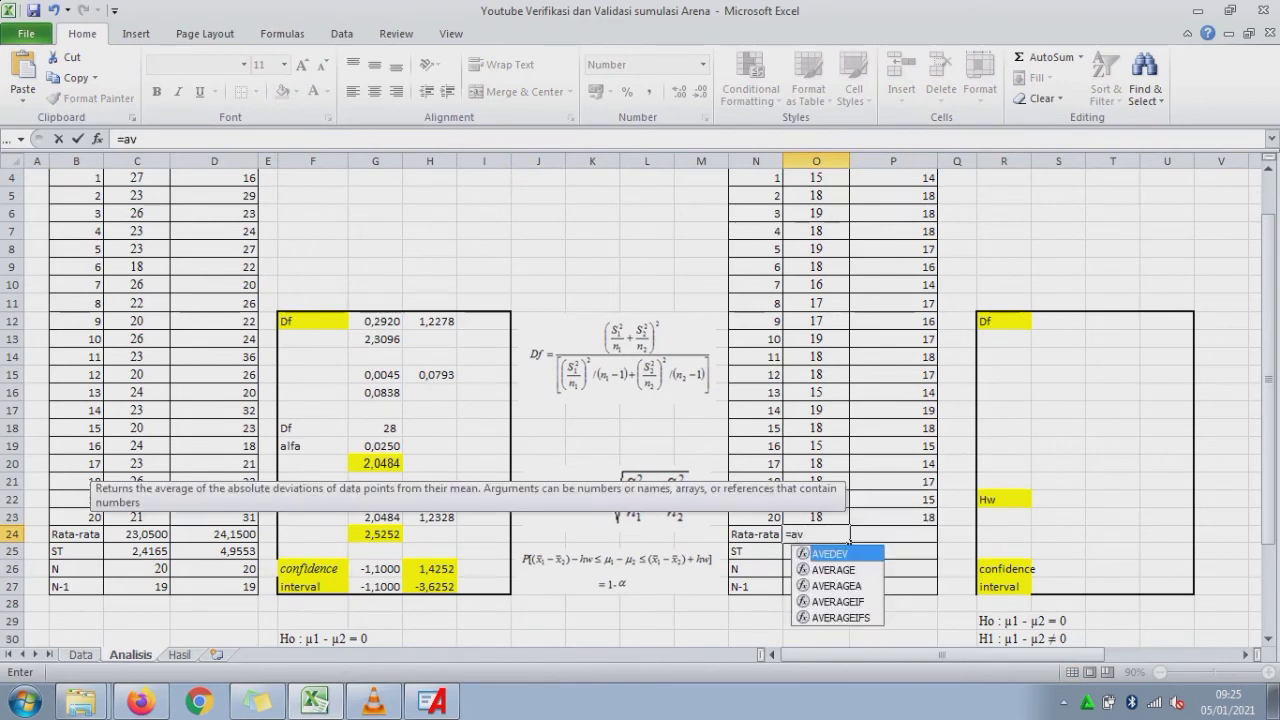
pyautogui.press('Down')
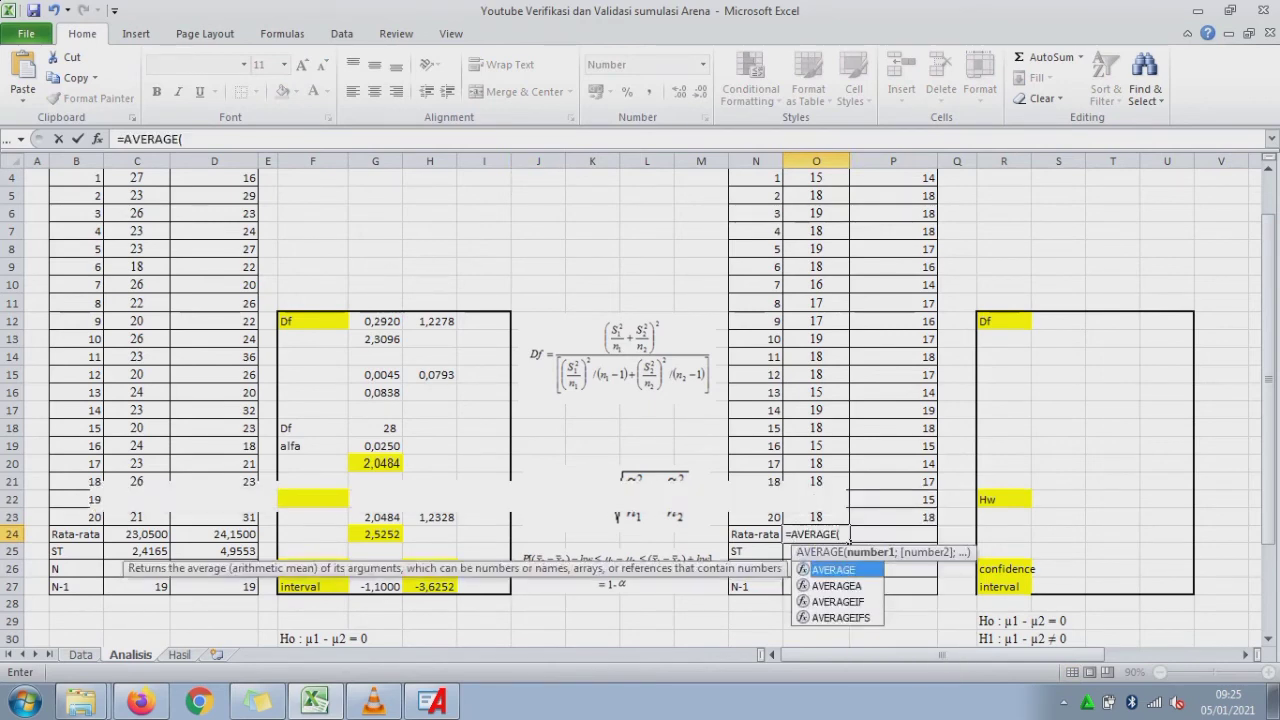
pyautogui.press('Tab')
pyautogui.moveTo(845, 518); pyautogui.dragTo(846, 185)
pyautogui.hotkey('ctrl', 'Return')
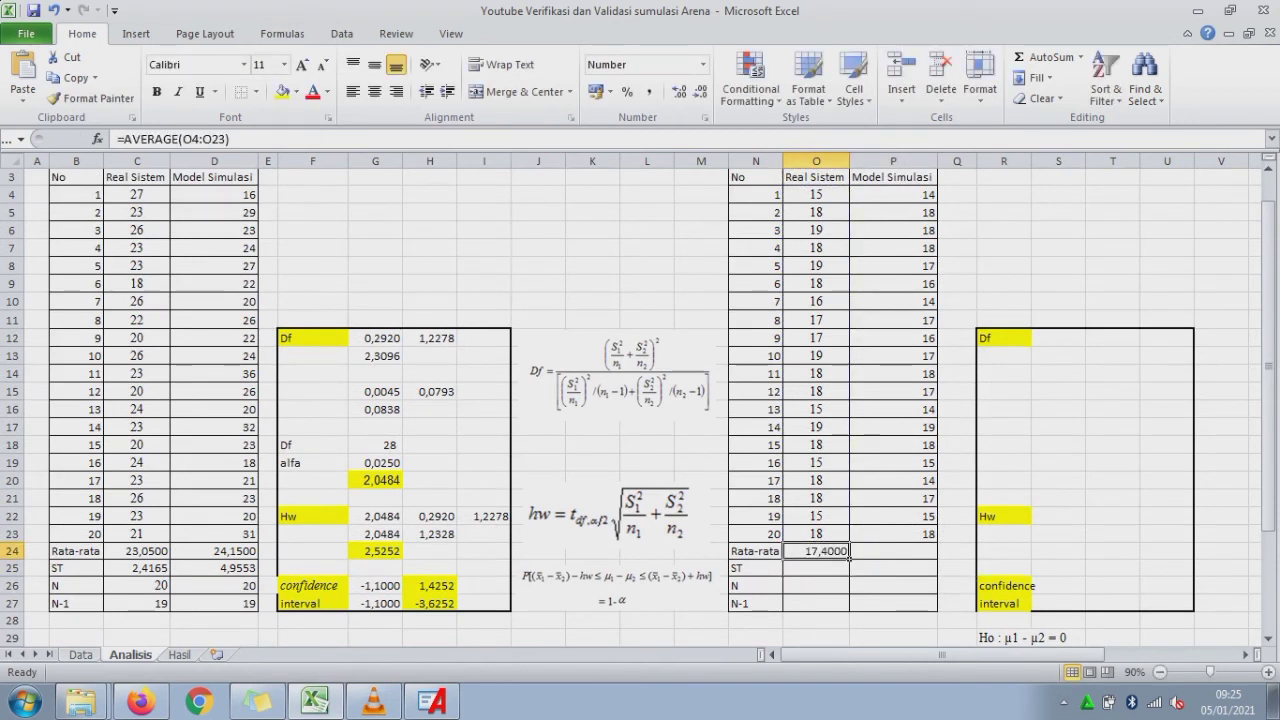
pyautogui.moveTo(849, 559); pyautogui.dragTo(893, 558)
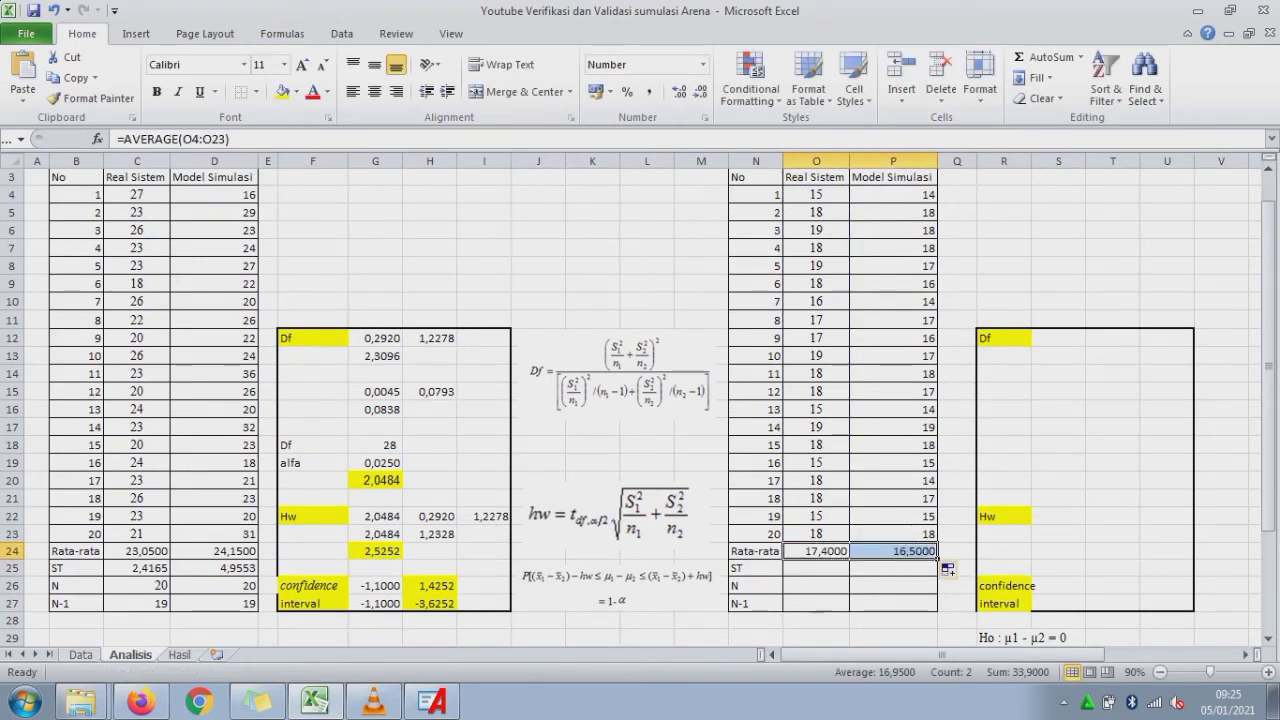
# - Calculate the second table's standard deviation in O25 with =STDEV.S(O4:O23) and fill the formula across to P25
pyautogui.click(846, 569)
pyautogui.write('=a')
pyautogui.press('BackSpace')
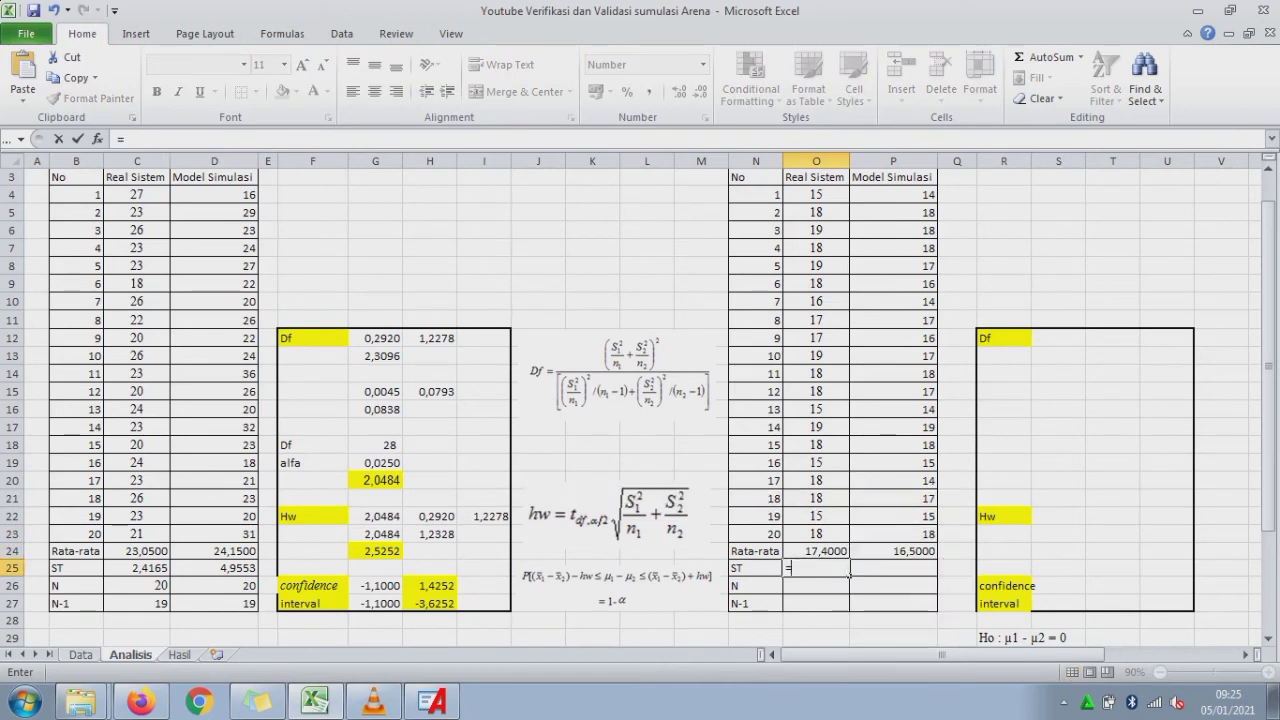
pyautogui.press('BackSpace')
pyautogui.write('s')
pyautogui.press('BackSpace')
pyautogui.write('=sy')
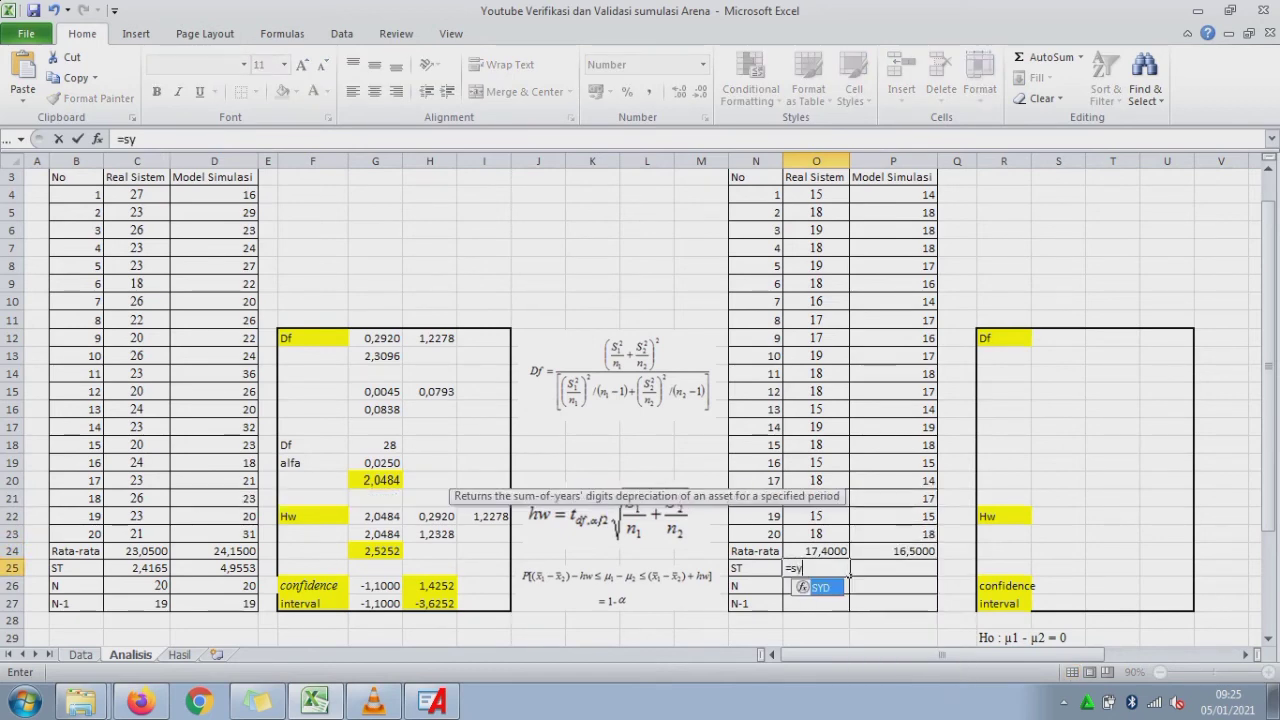
pyautogui.press('BackSpace')
pyautogui.write('t')
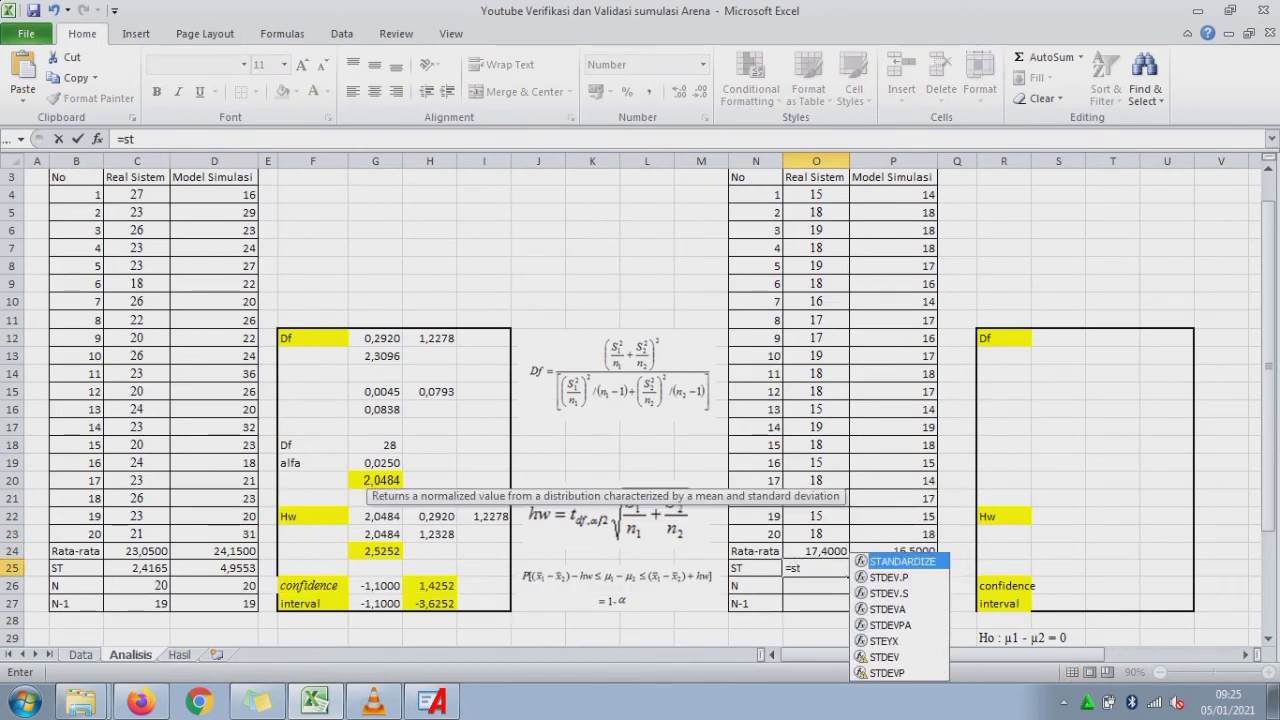
pyautogui.press('Down')
pyautogui.press('Down')
pyautogui.press('Tab')
pyautogui.moveTo(840, 194); pyautogui.dragTo(849, 533)
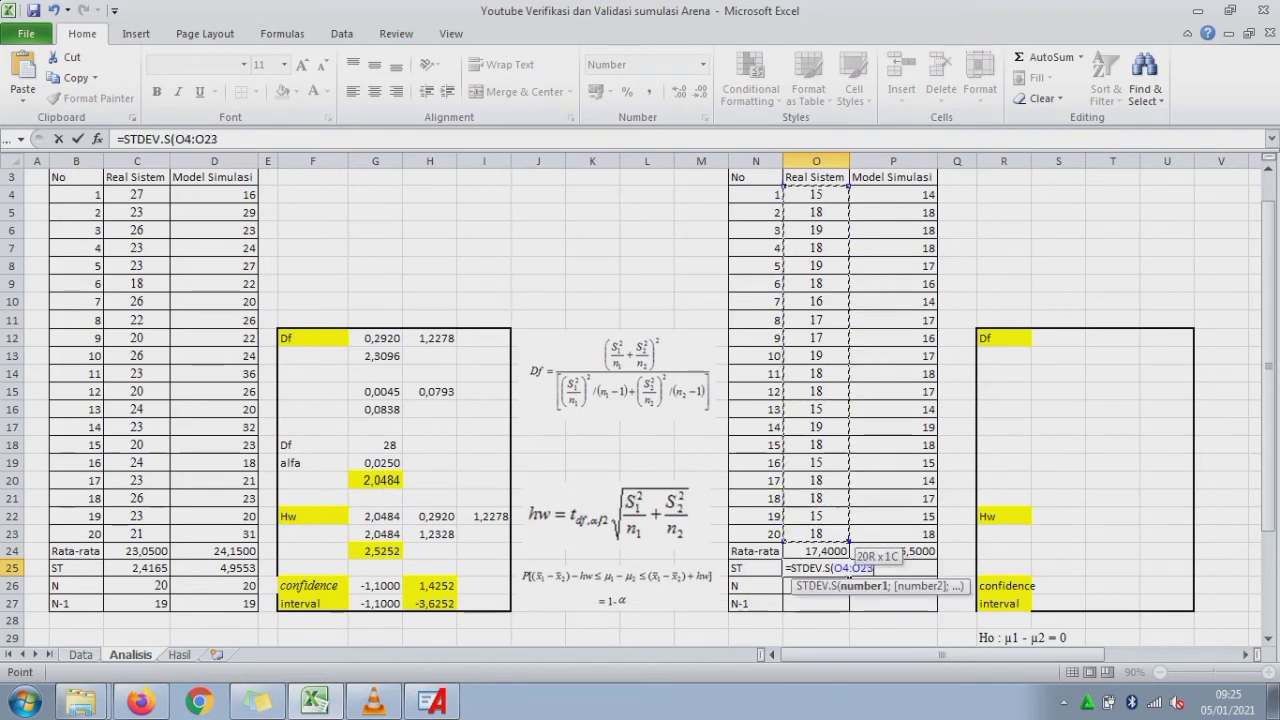
pyautogui.hotkey('ctrl', 'Return')
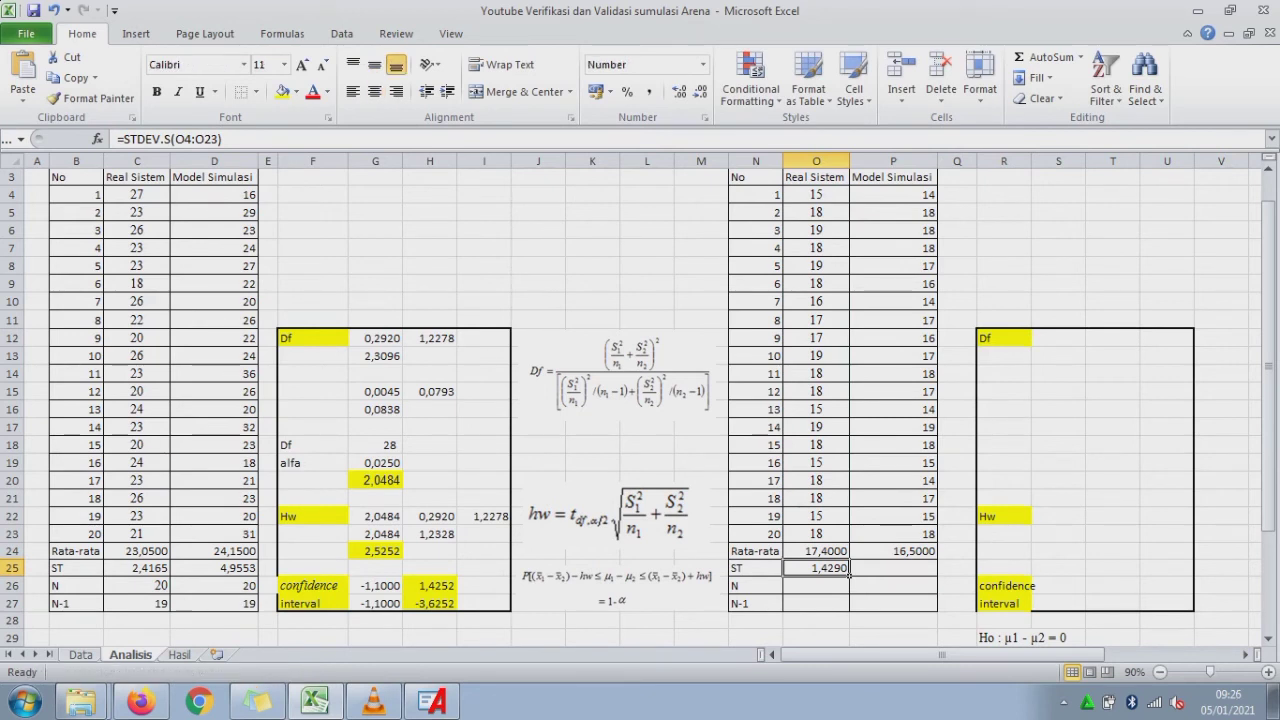
pyautogui.moveTo(849, 568); pyautogui.dragTo(935, 569)
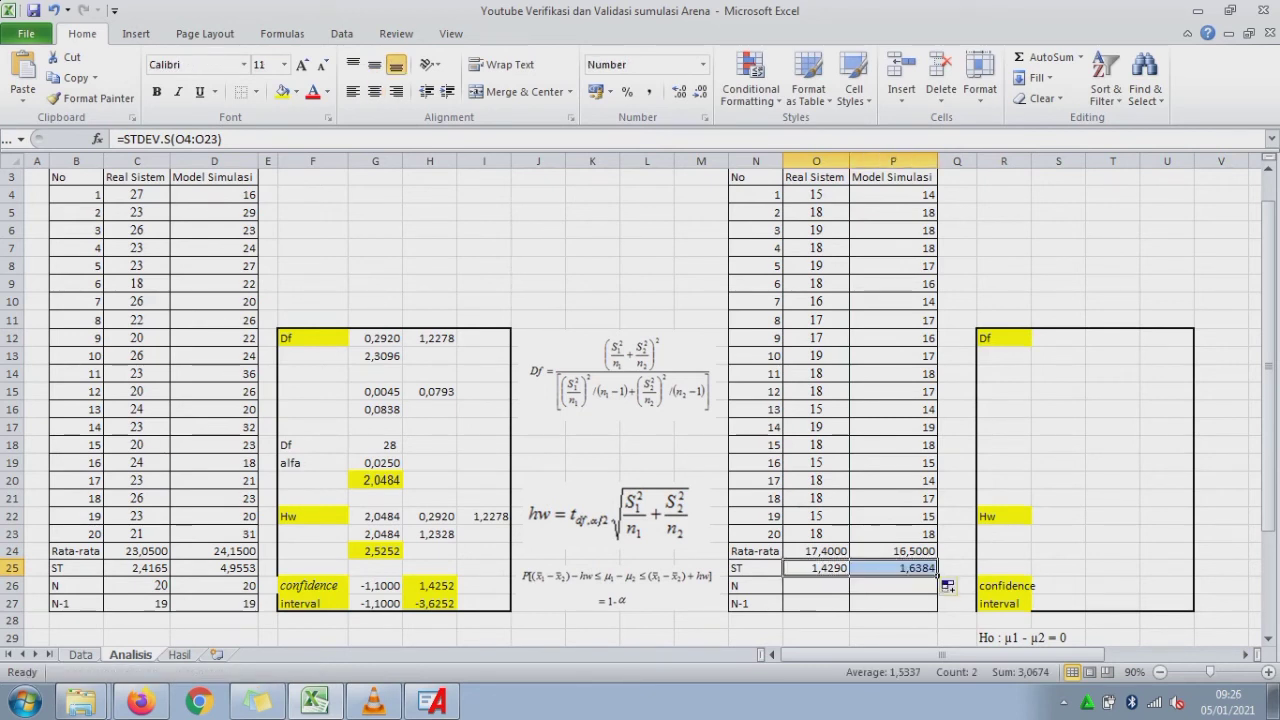
# - Set the N row in O26 and P26 to reference the last observation number with =N23
pyautogui.click(830, 586)
pyautogui.write('=')
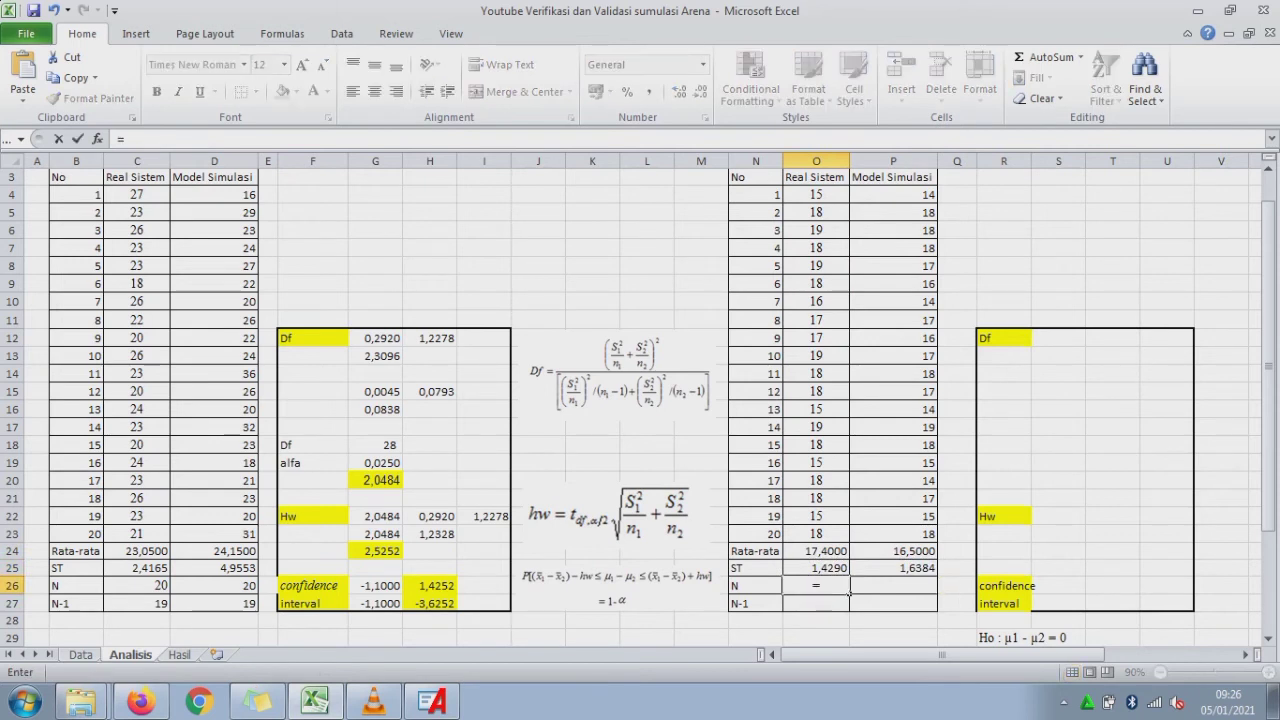
pyautogui.click(756, 534)
pyautogui.press('Return')
pyautogui.press('Up')
pyautogui.press('Right')
pyautogui.write('=')
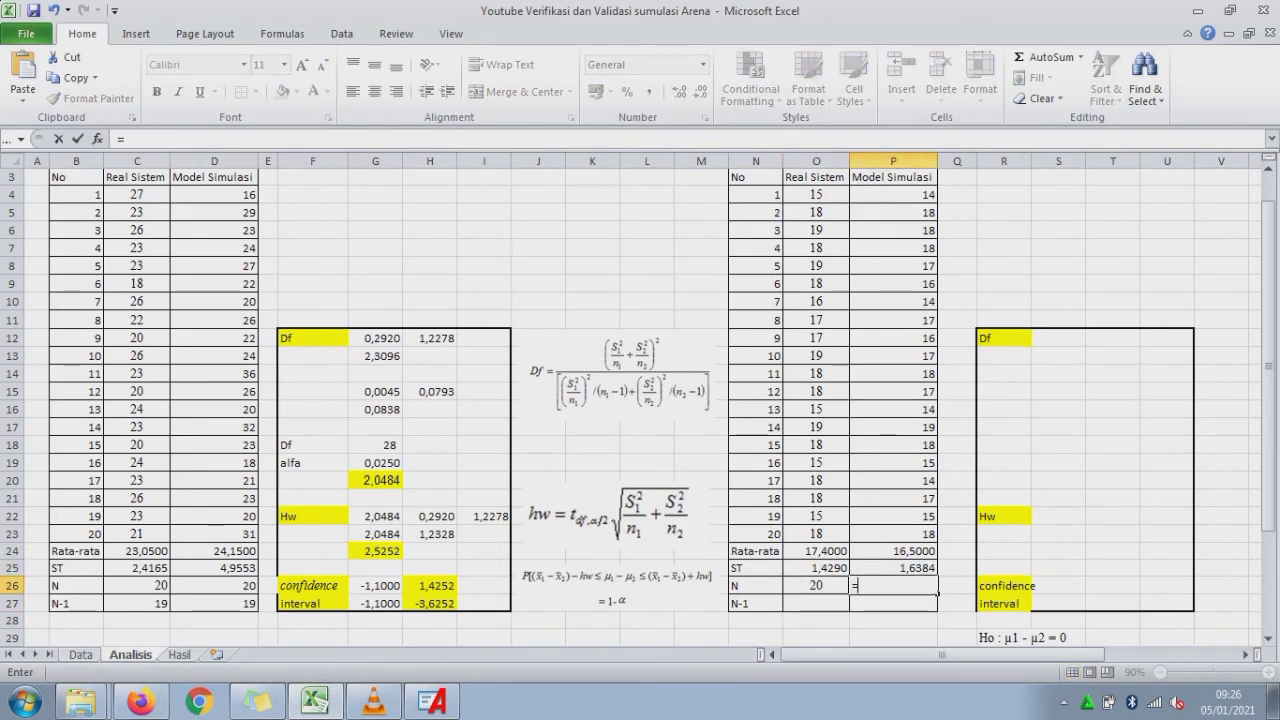
pyautogui.click(756, 534)
pyautogui.press('Return')
# - Calculate the N-1 row in O27 and P27 with =N23-1, and right-align O26:P27
pyautogui.press('Left')
pyautogui.write('=')
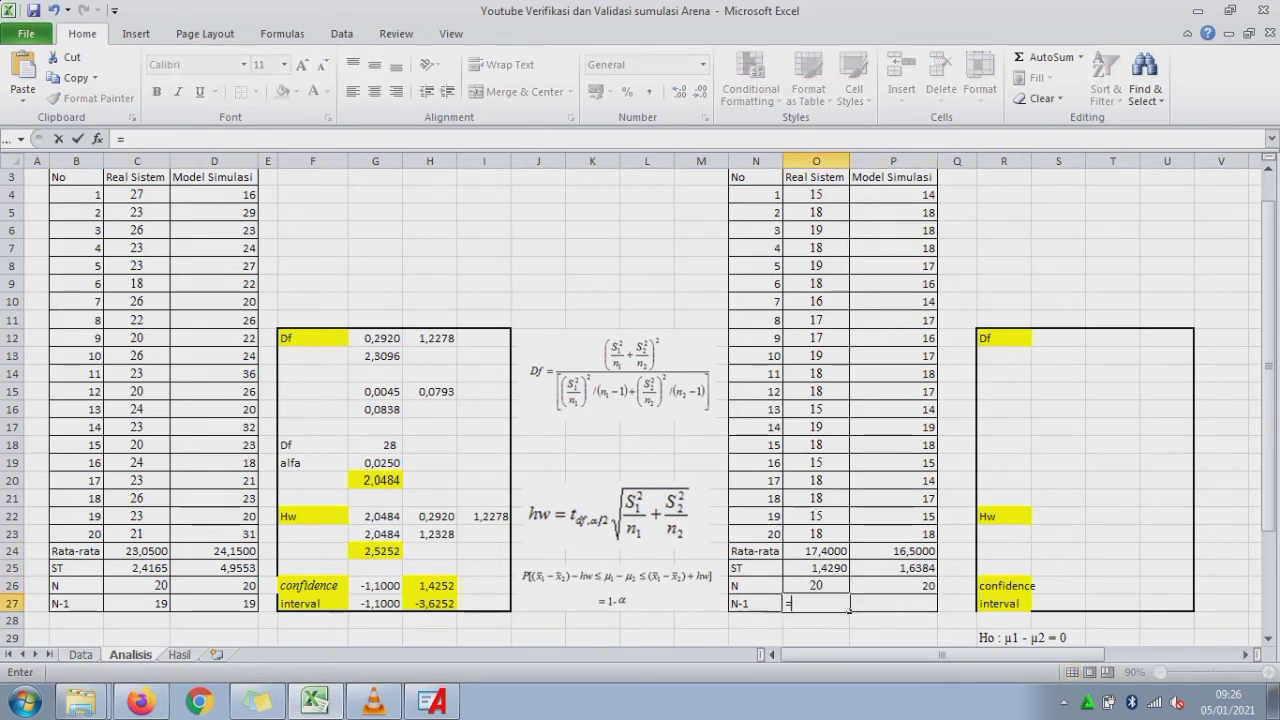
pyautogui.press('Left')
pyautogui.press('Up')
pyautogui.press('Up')
pyautogui.press('Up')
pyautogui.press('Up')
pyautogui.write('-1')
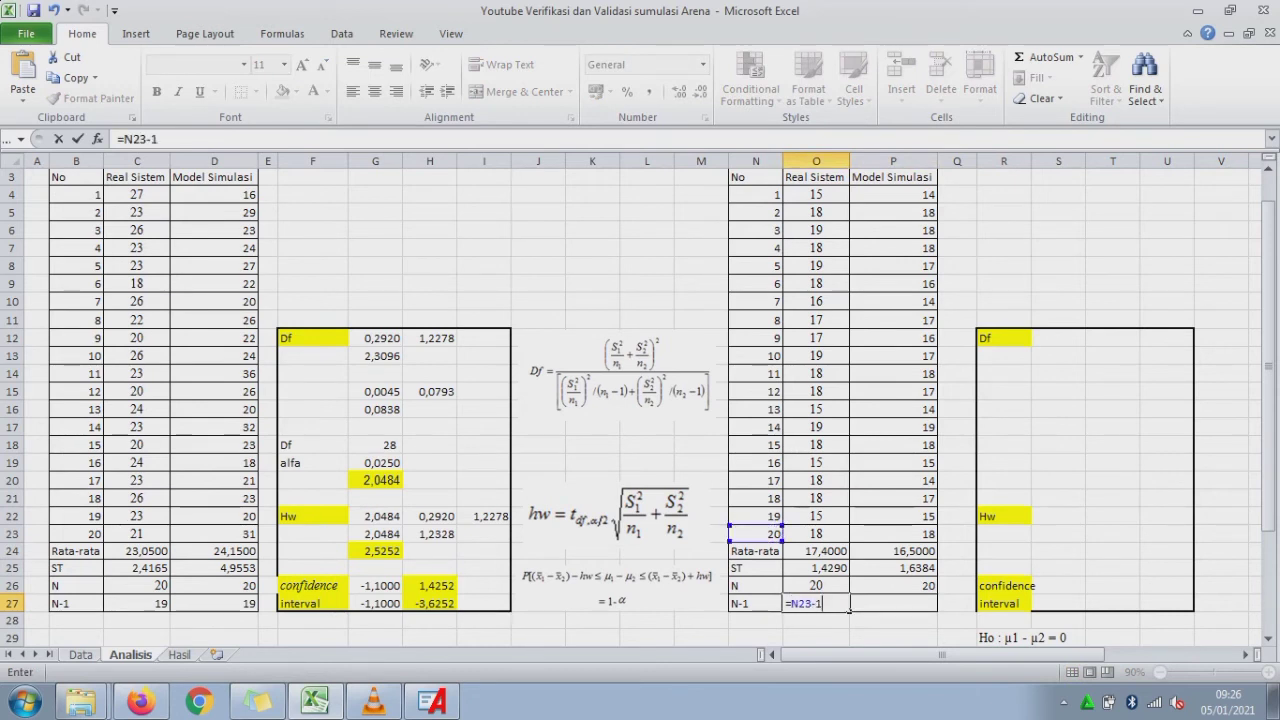
pyautogui.press('Return')
pyautogui.press('Up')
pyautogui.press('Right')
pyautogui.write('=')
pyautogui.press('Left')
pyautogui.press('Left')
pyautogui.press('Up')
pyautogui.press('Up')
pyautogui.press('Up')
pyautogui.press('Up')
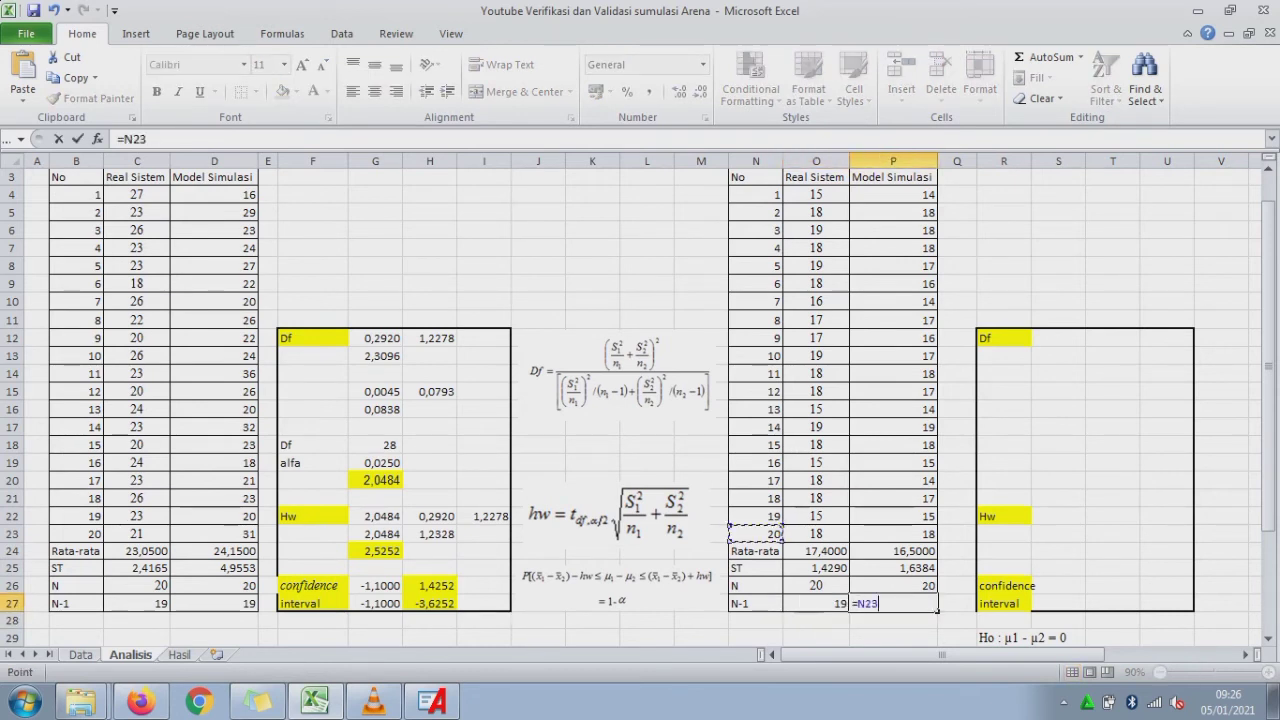
pyautogui.write('-1')
pyautogui.press('Return')
pyautogui.press('Up')
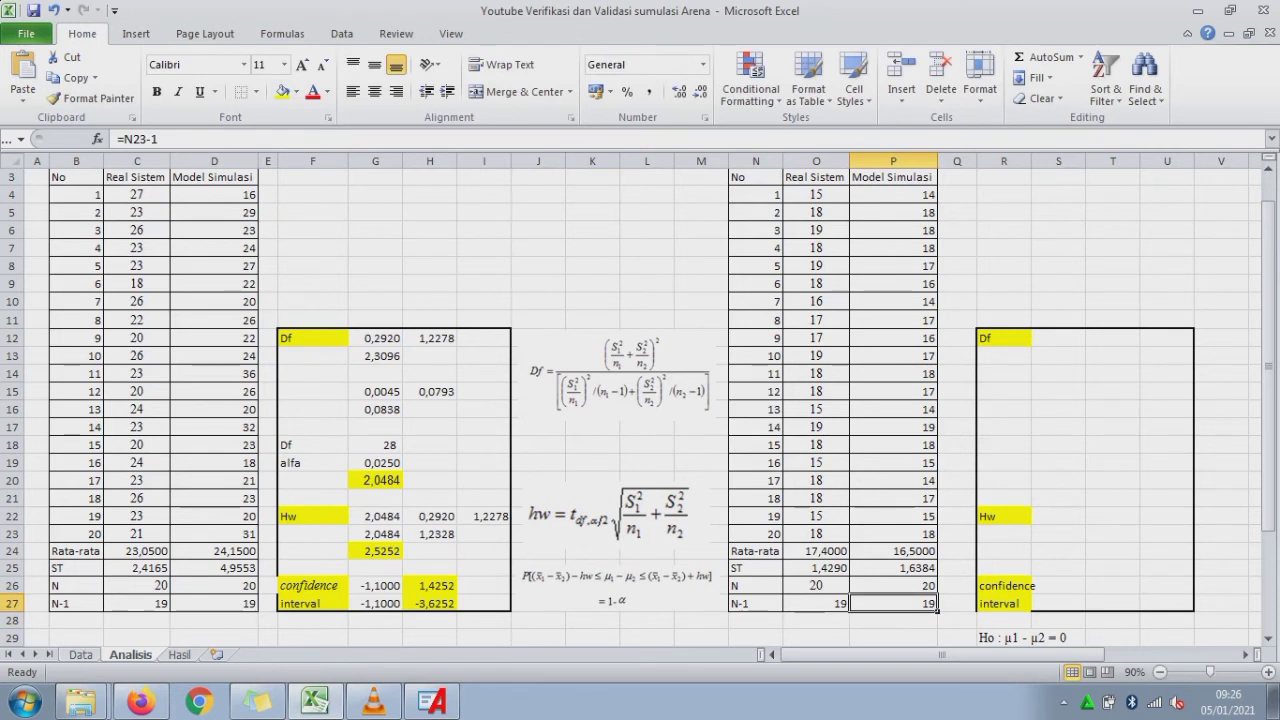
pyautogui.moveTo(816, 586); pyautogui.dragTo(893, 603)
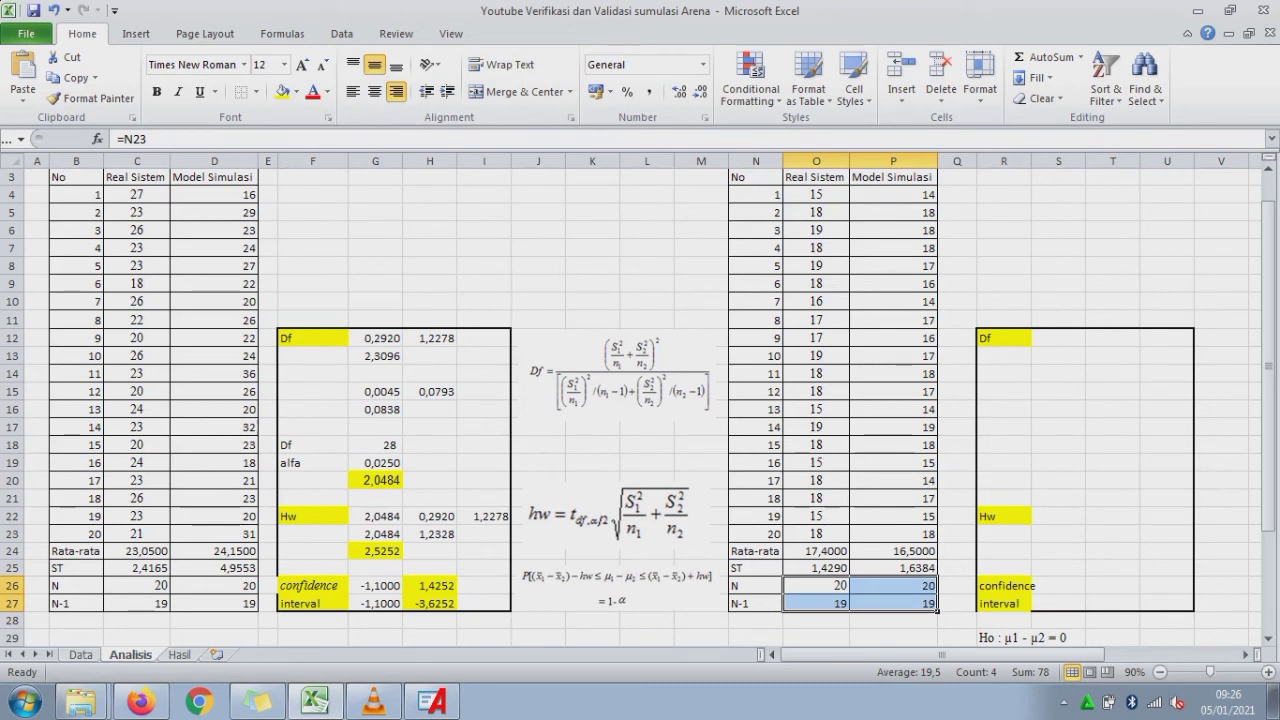
# - Copy the first table's Df, Hw and confidence interval calculations from G12:I27 into the second calculation box at S12
pyautogui.moveTo(376, 338); pyautogui.dragTo(486, 603)
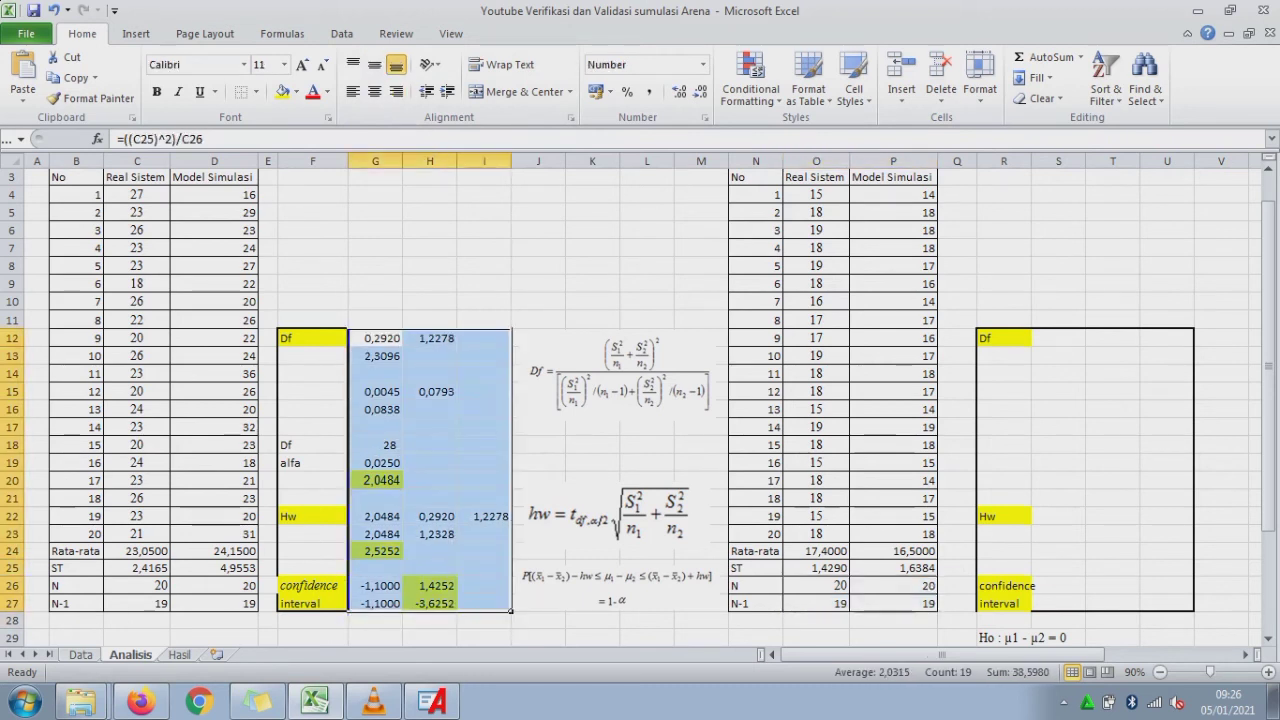
pyautogui.hotkey('ctrl', 'c')
pyautogui.click(1058, 338)
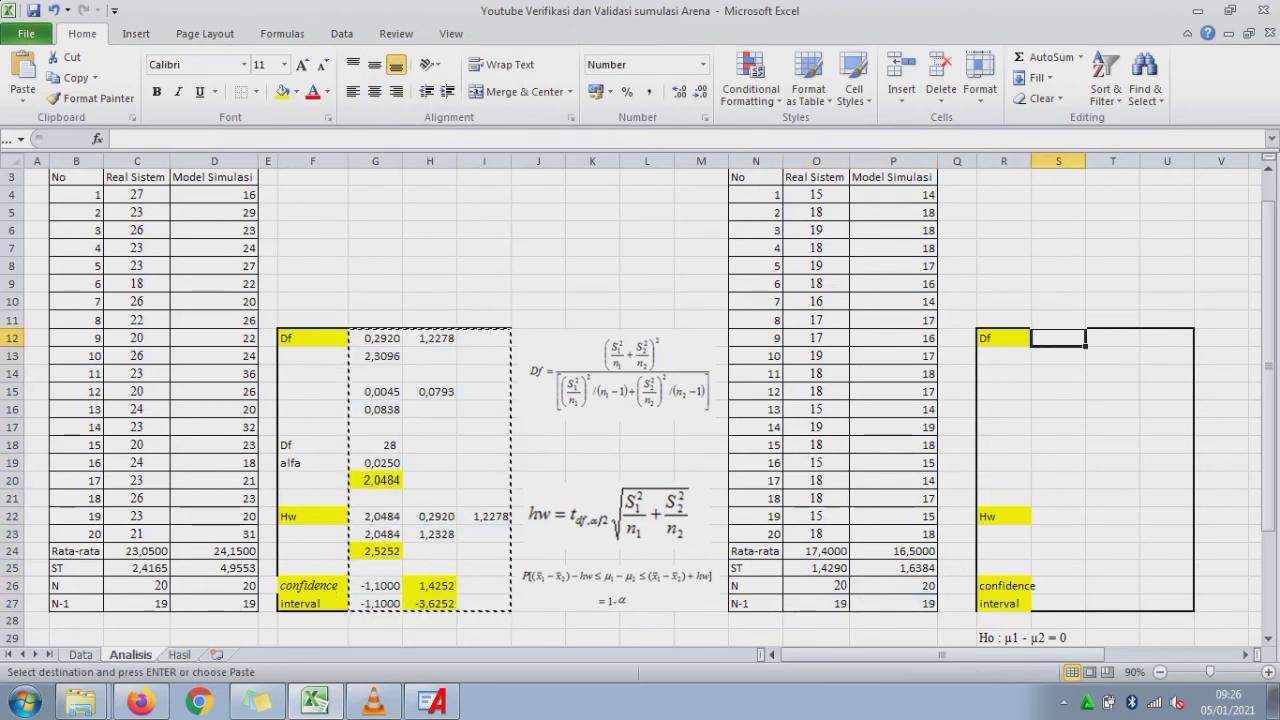
pyautogui.hotkey('ctrl', 'v')
# - Paste the copied calculations at S12 and check the cell references of the formulas in S12, T12 and S13
pyautogui.click(1058, 338)
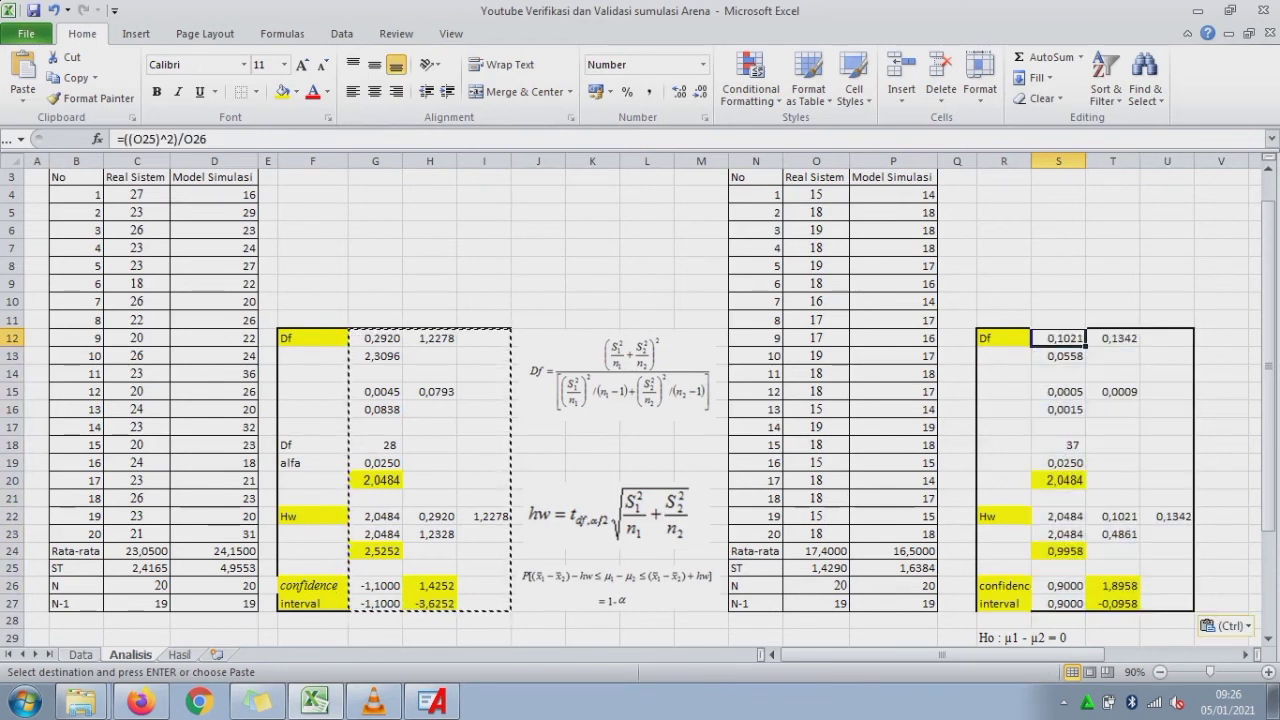
pyautogui.press('F2')
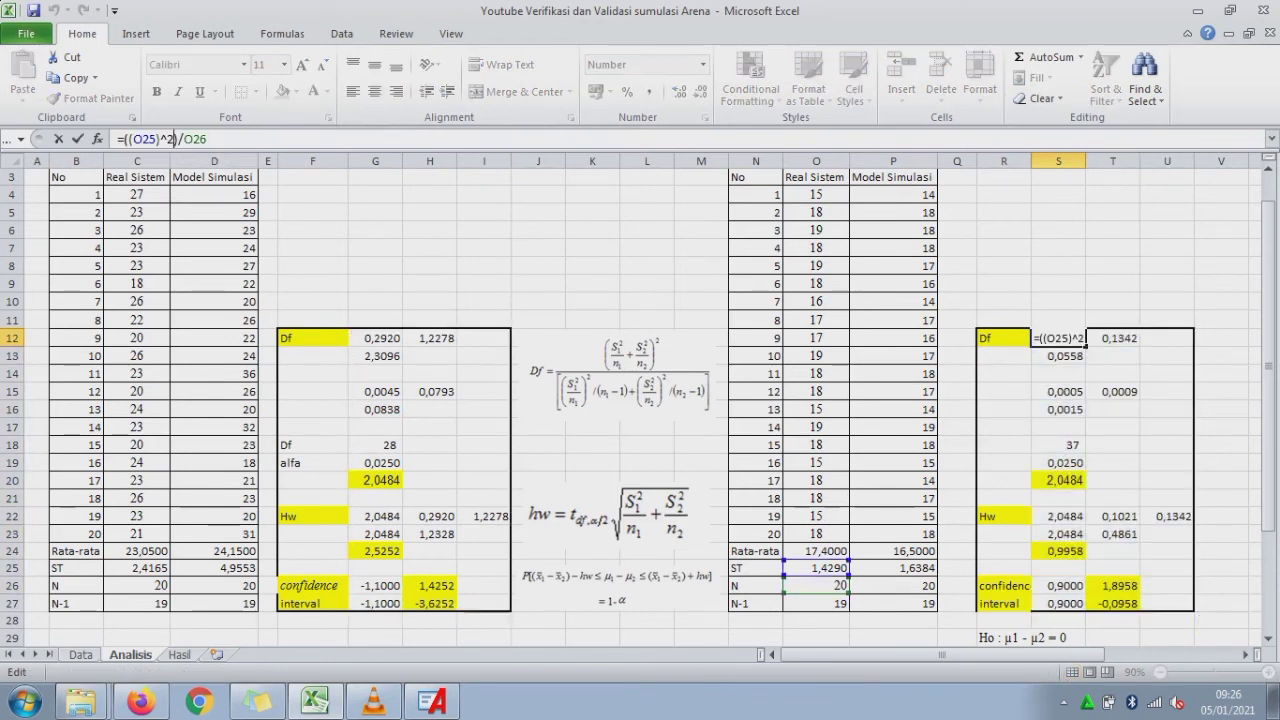
pyautogui.press('Escape')
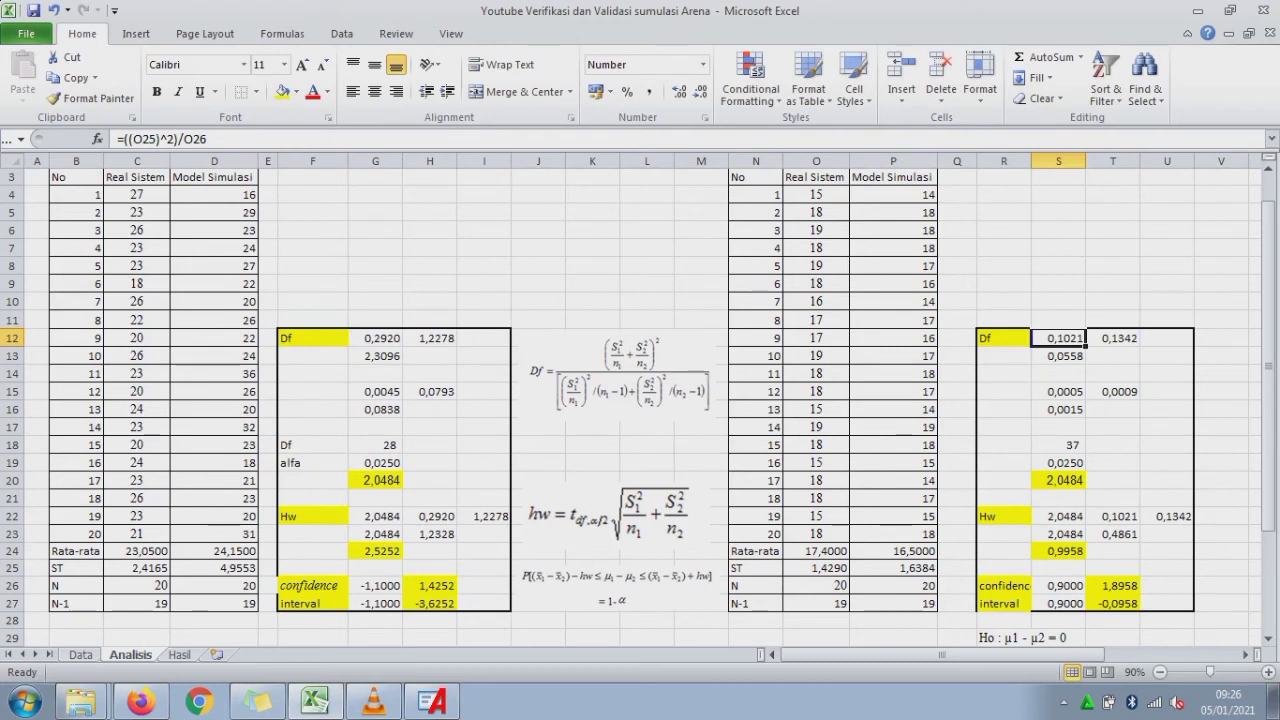
pyautogui.press('Right')
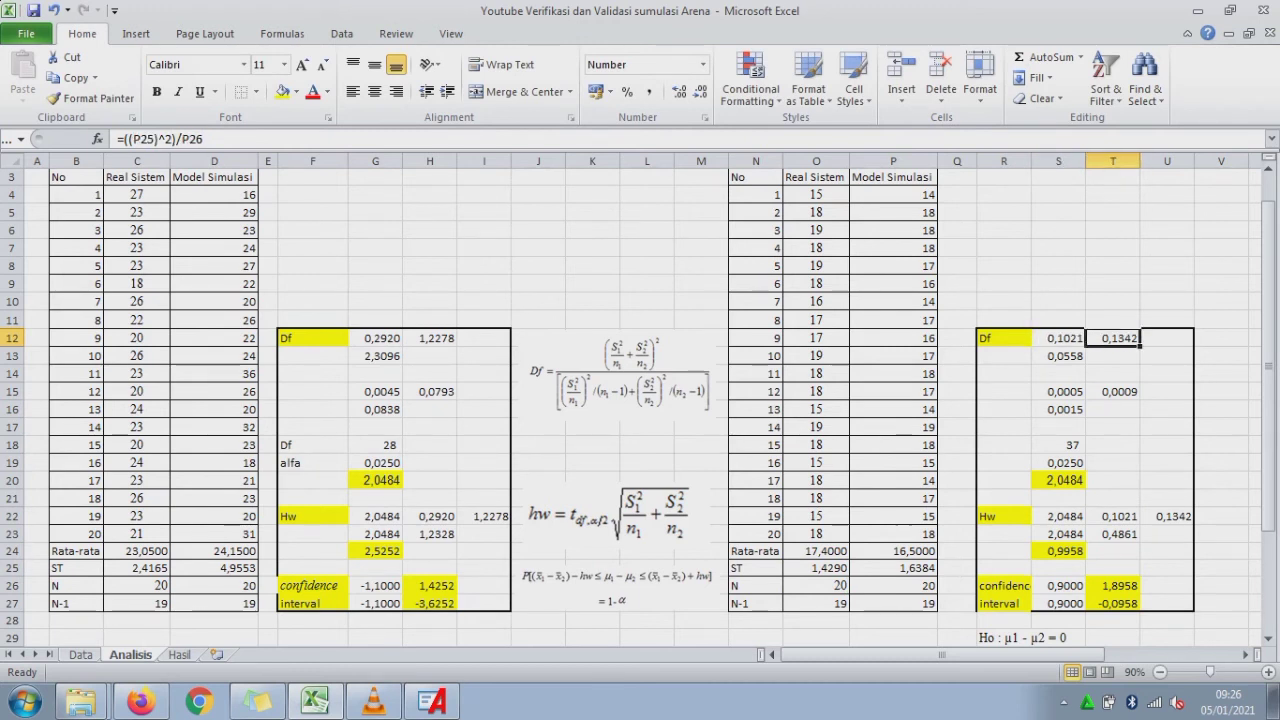
pyautogui.press('F2')
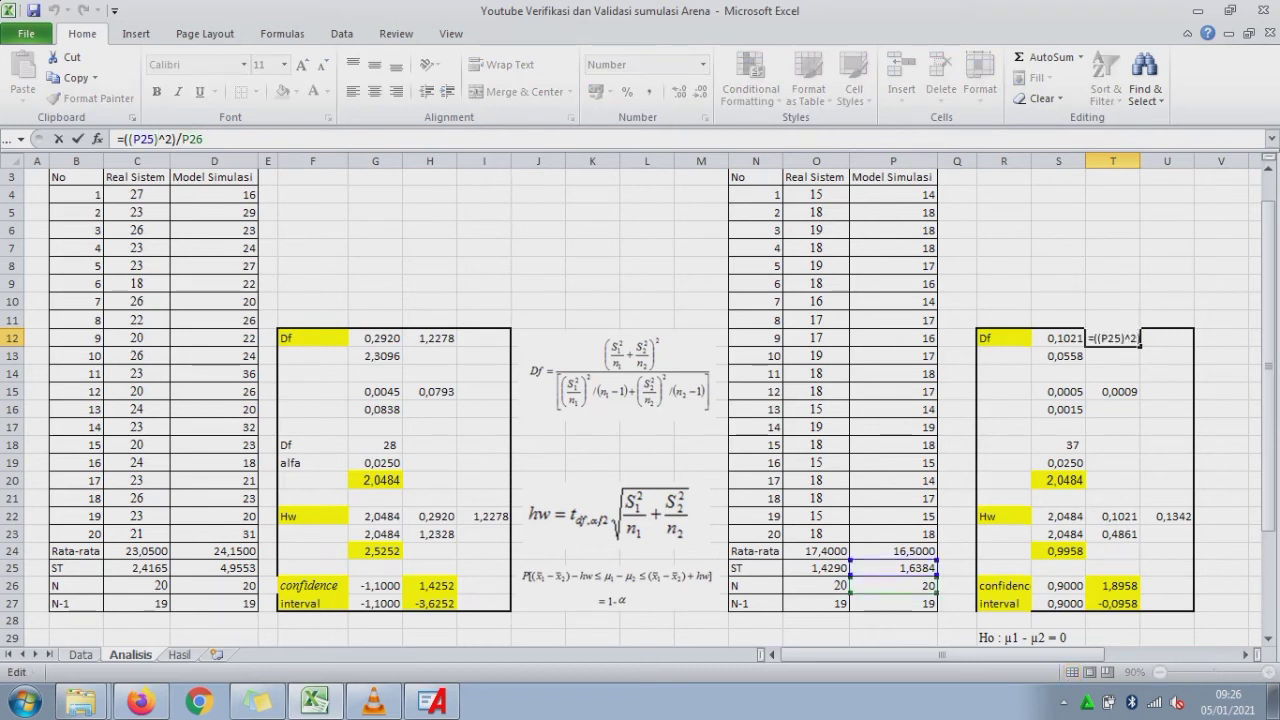
pyautogui.press('Return')
pyautogui.press('Left')
pyautogui.click(160, 139)
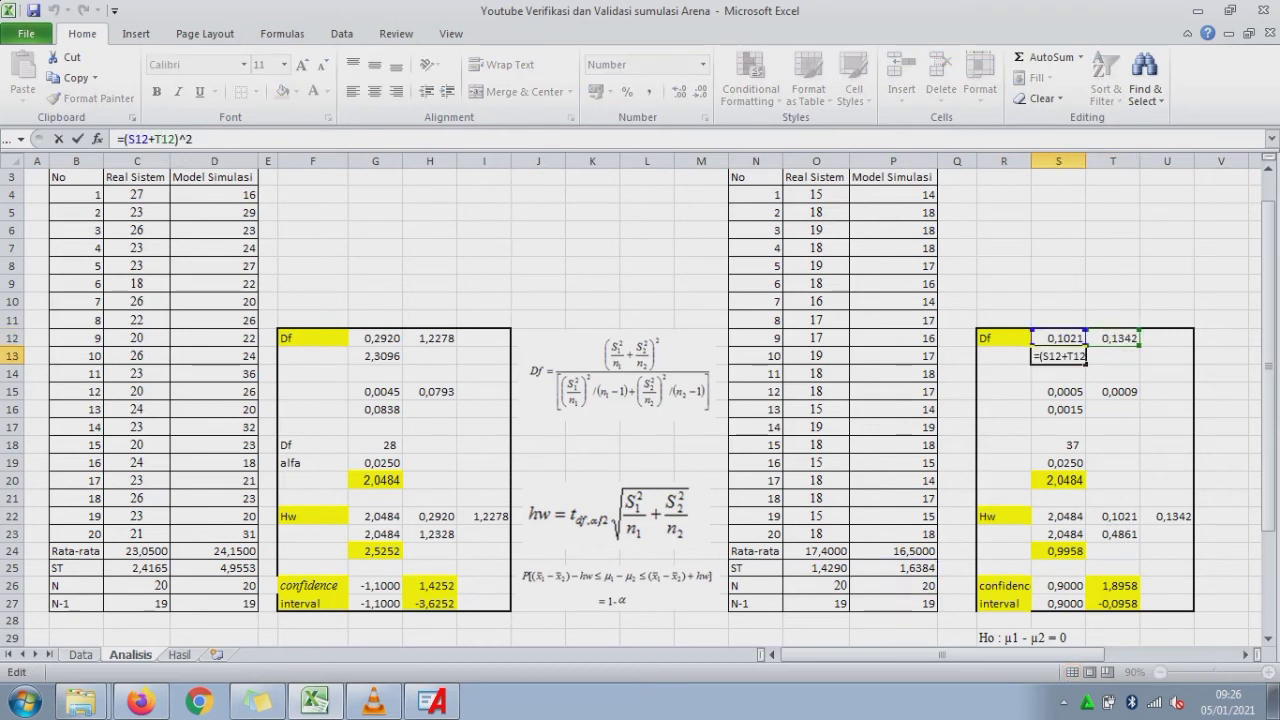
pyautogui.press('Return')
# - Check the remaining Df formulas of the second calculation box in S15, T15, S16 and S18, plus alfa in S19
pyautogui.press('Down')
pyautogui.press('F2')
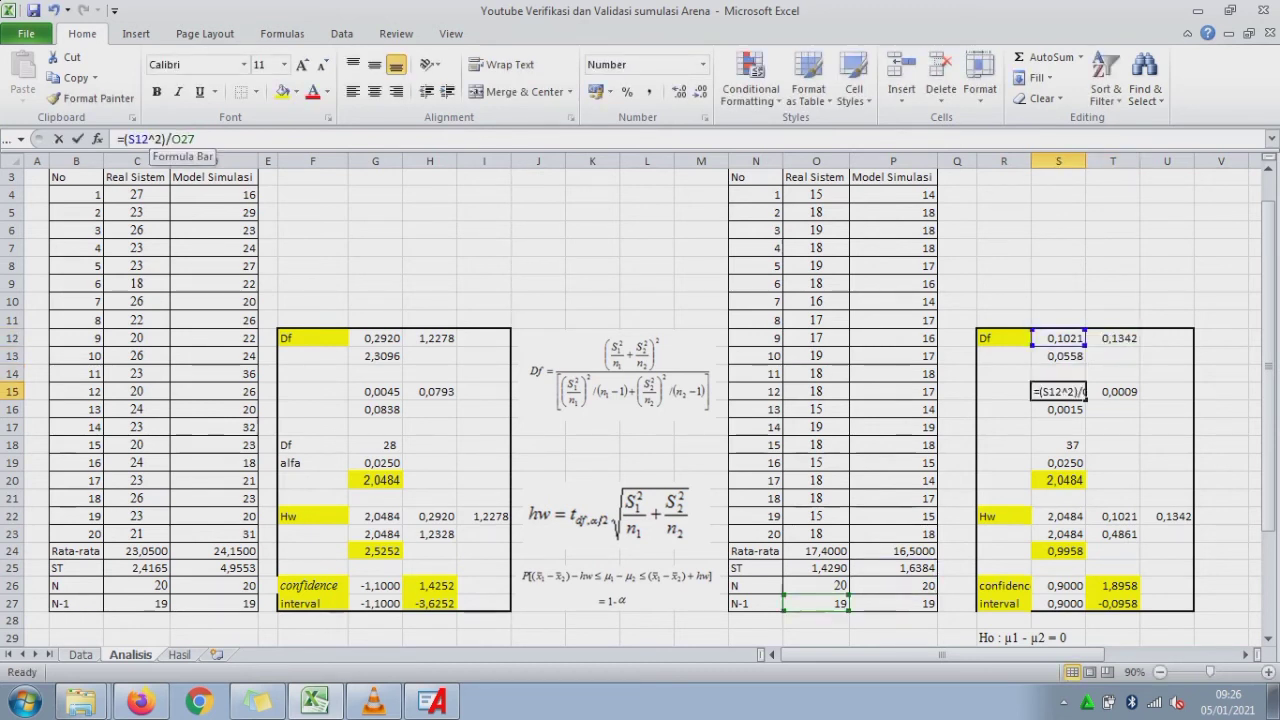
pyautogui.press('Return')
pyautogui.press('Up')
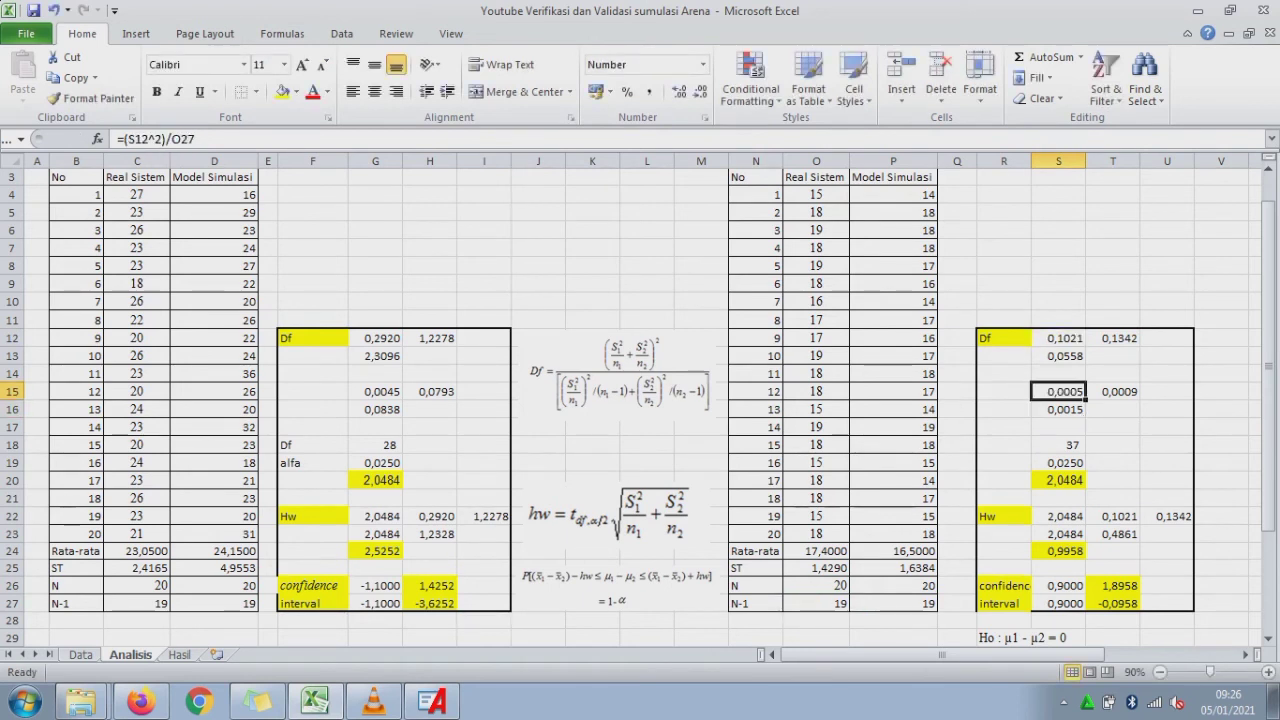
pyautogui.press('Right')
pyautogui.press('F2')
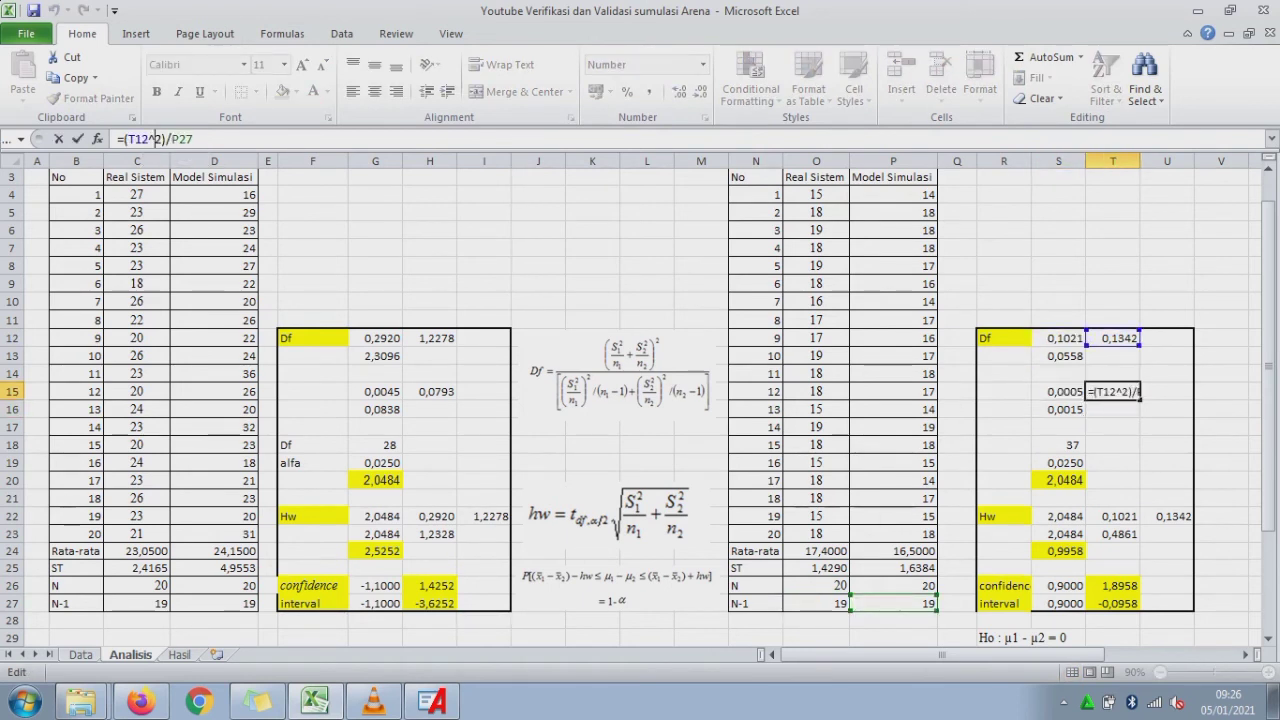
pyautogui.press('Return')
pyautogui.press('Left')
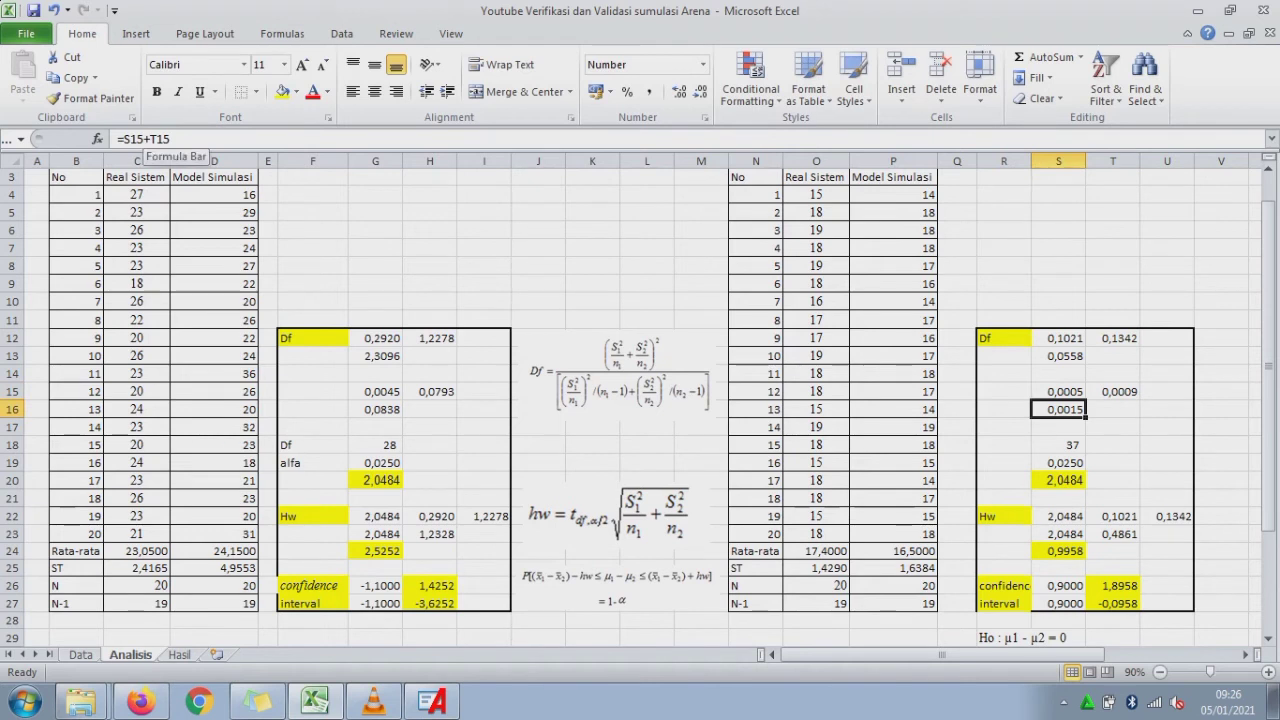
pyautogui.press('F2')
pyautogui.press('Return')
pyautogui.press('Down')
pyautogui.press('Down')
pyautogui.press('Up')
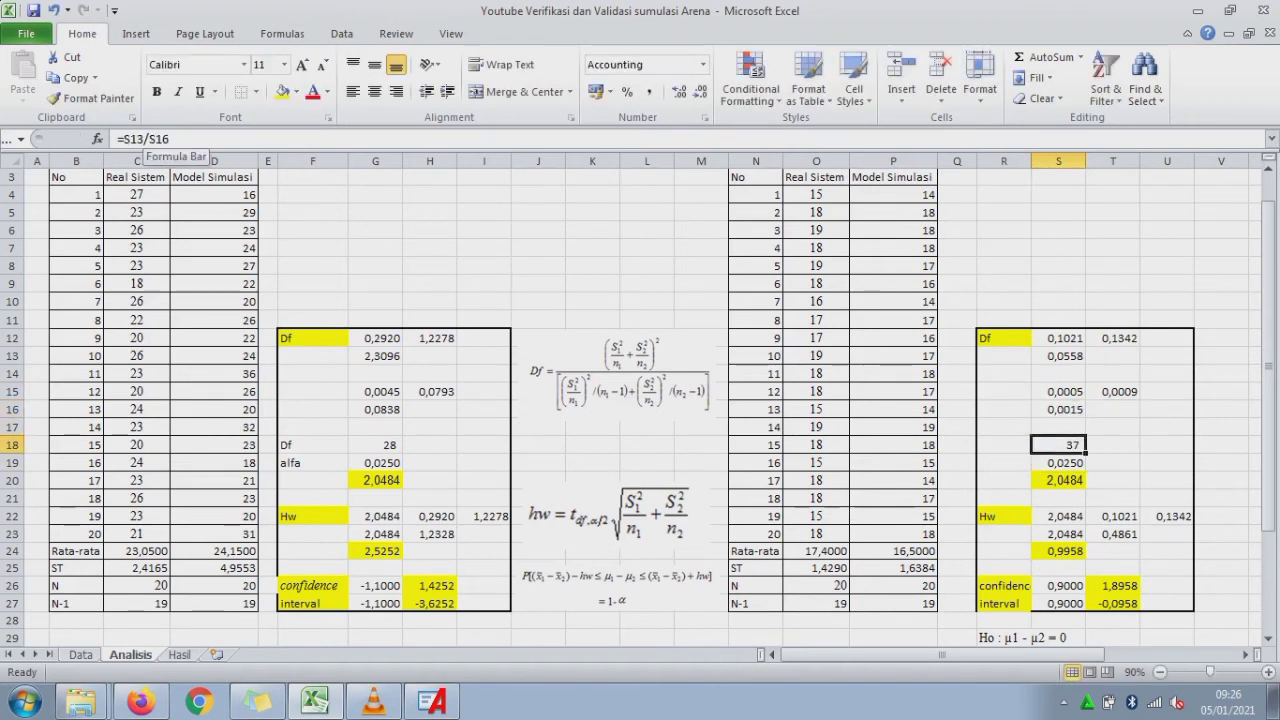
pyautogui.press('Down')
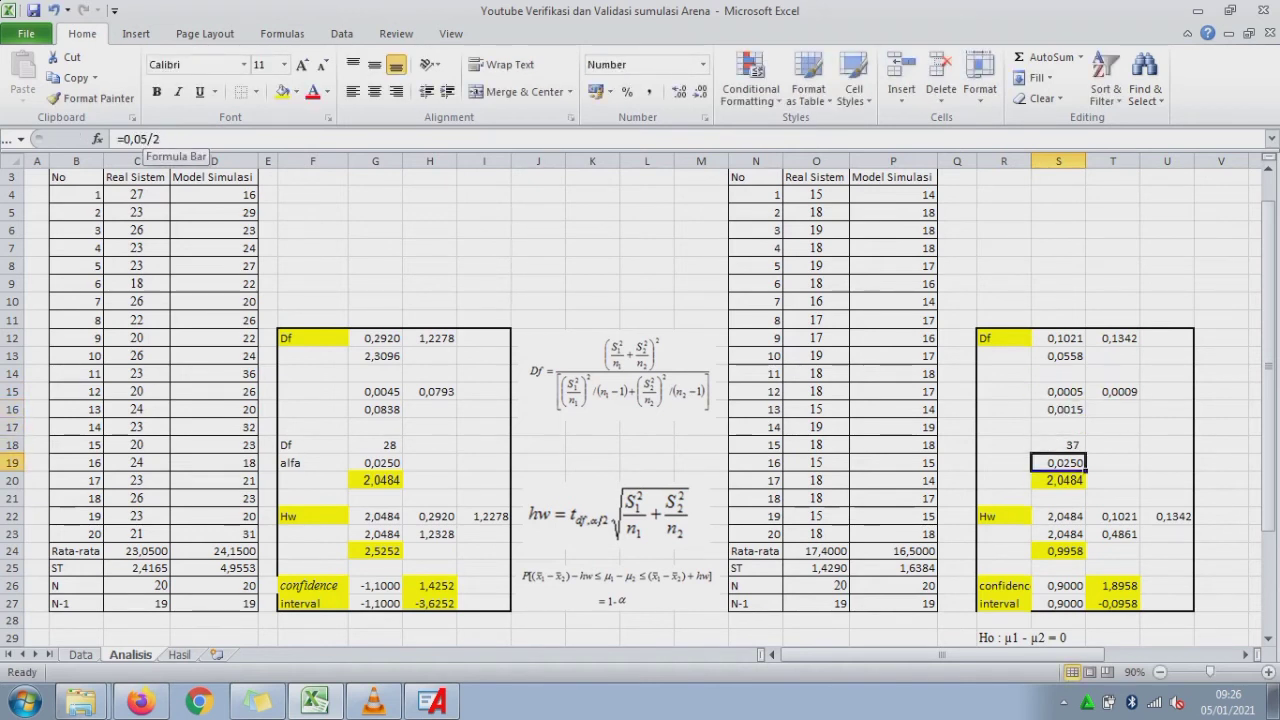
# - Copy the t-value for df 37 and alfa 0,025 from tabel-t.pdf in Firefox and enter it in Excel cell S20 as 2,02619
pyautogui.press('Down')
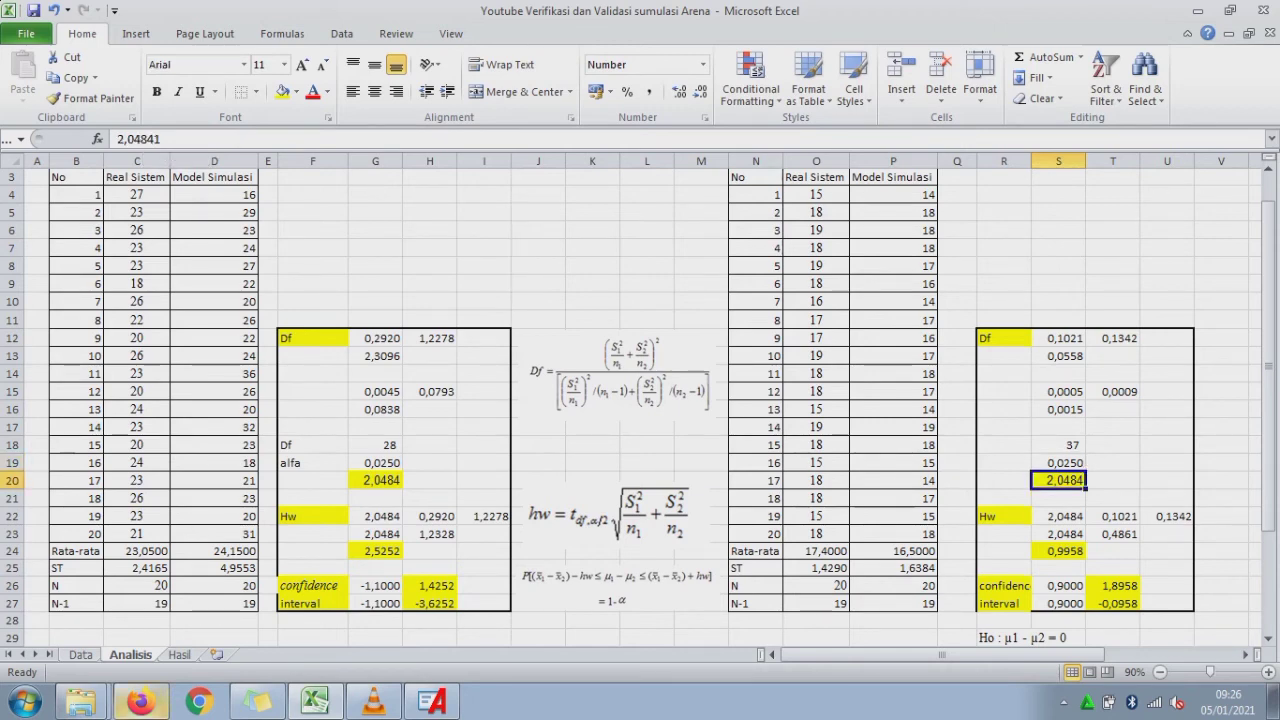
pyautogui.click(140, 702)
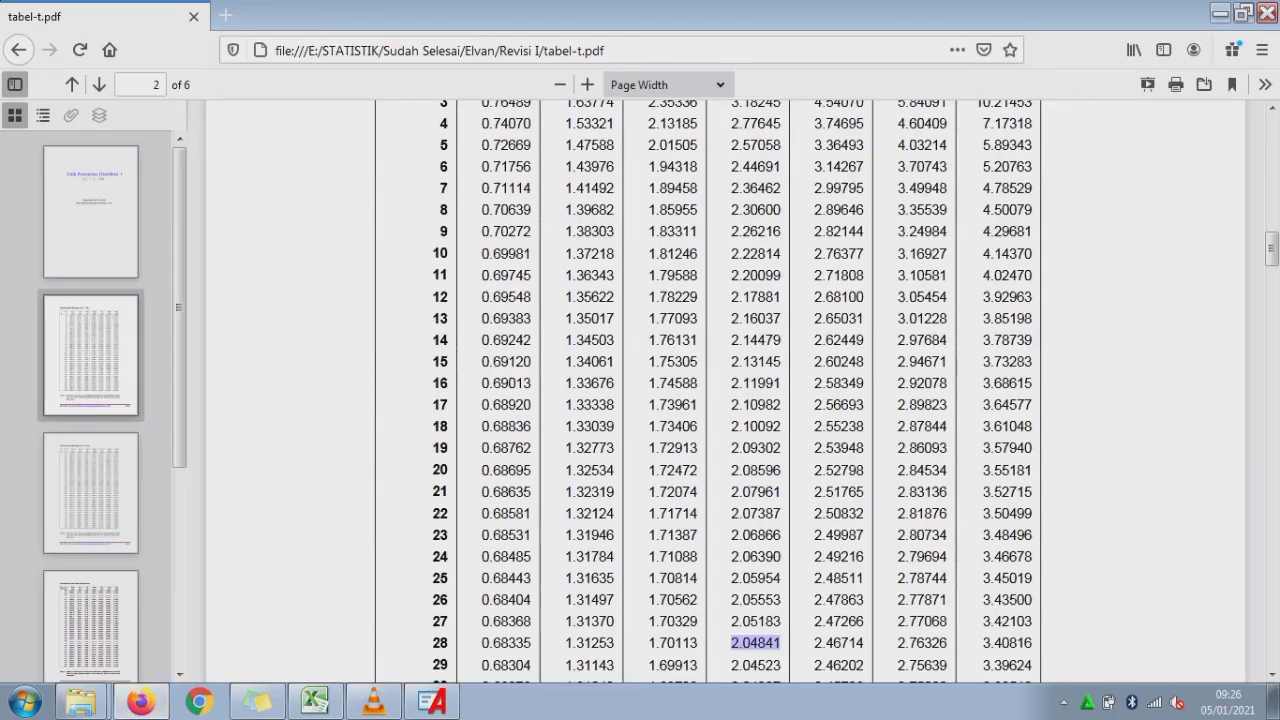
pyautogui.scroll(-3, 720, 390)
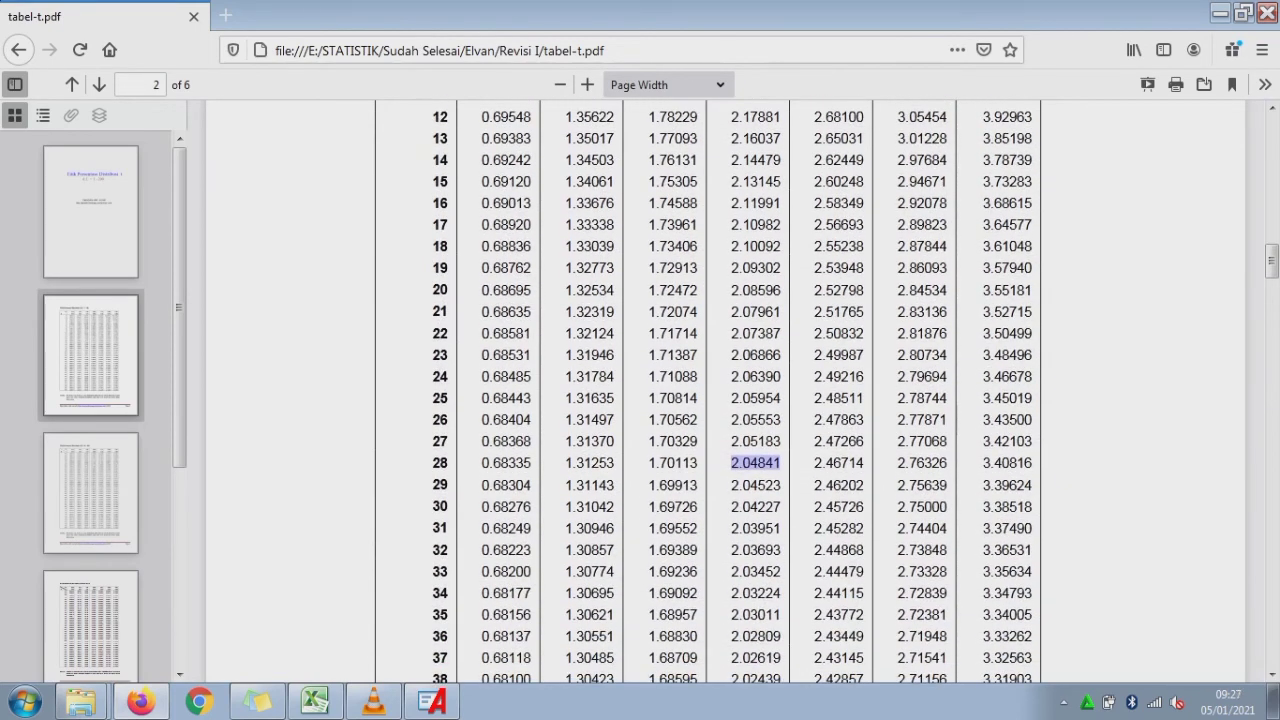
pyautogui.moveTo(731, 658); pyautogui.dragTo(743, 658)
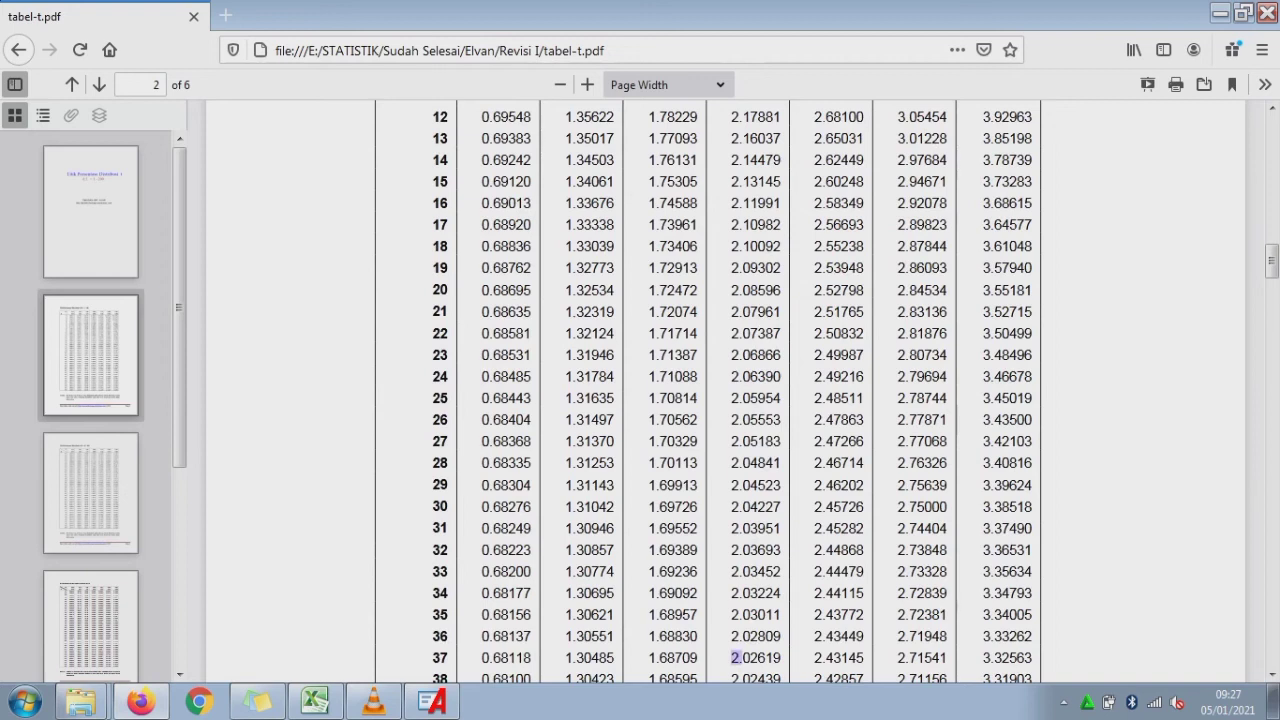
pyautogui.moveTo(741, 658); pyautogui.dragTo(781, 658)
pyautogui.click(316, 702)
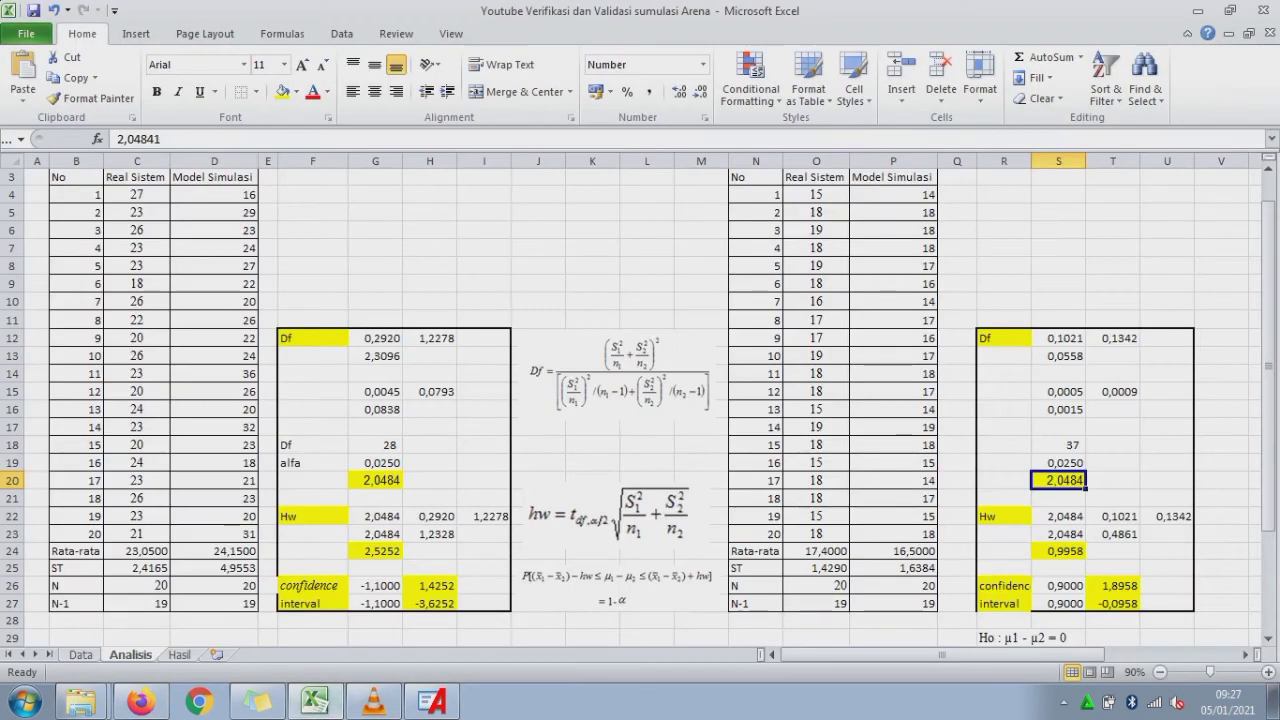
pyautogui.hotkey('ctrl', 'v')
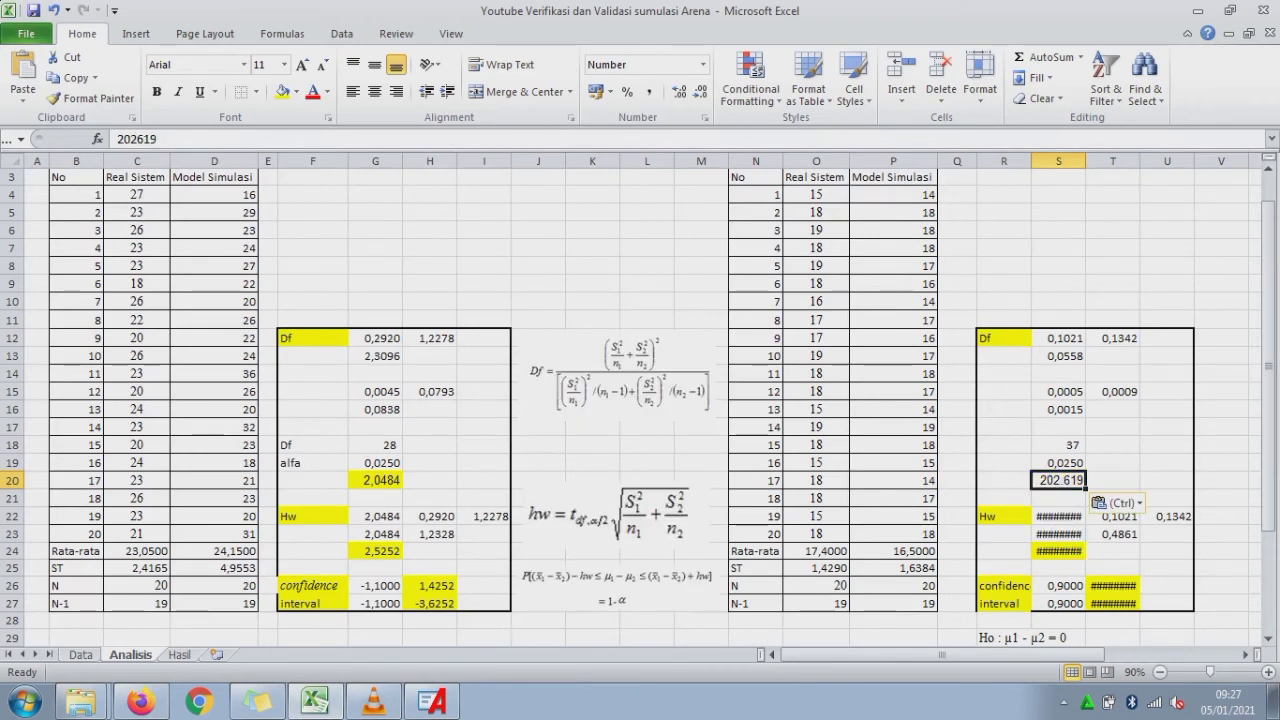
pyautogui.click(124, 139)
pyautogui.write(',')
pyautogui.press('Return')
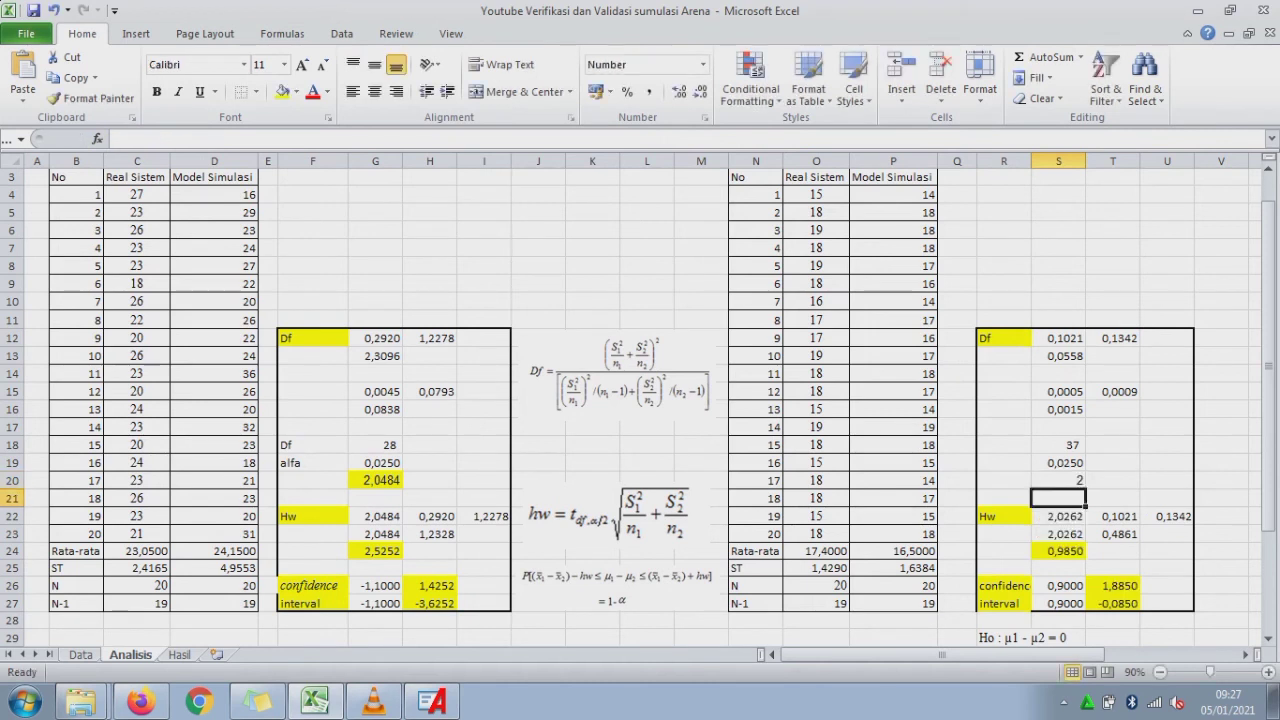
# - Show S20 with five decimal places and compare it with the df 37 entry in the Firefox t-table
pyautogui.press('Up')
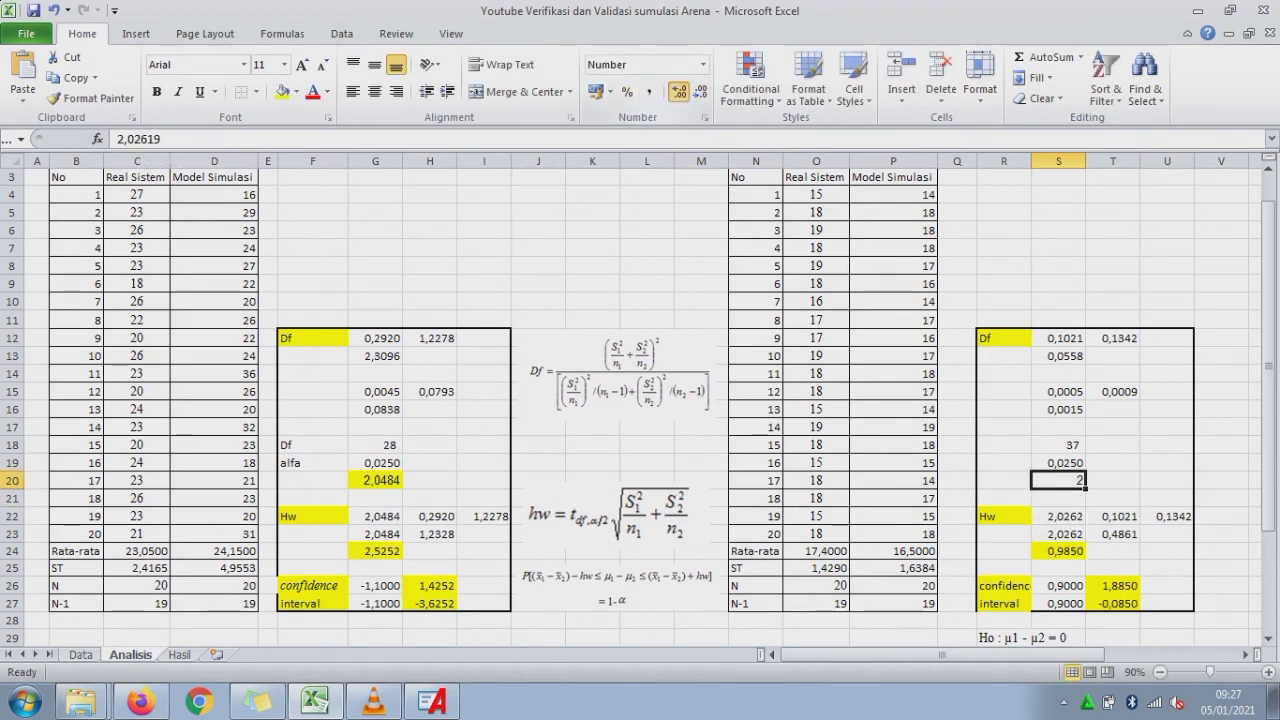
pyautogui.click(679, 91)
pyautogui.click(679, 91)
pyautogui.click(679, 91)
pyautogui.click(679, 91)
pyautogui.click(679, 91)
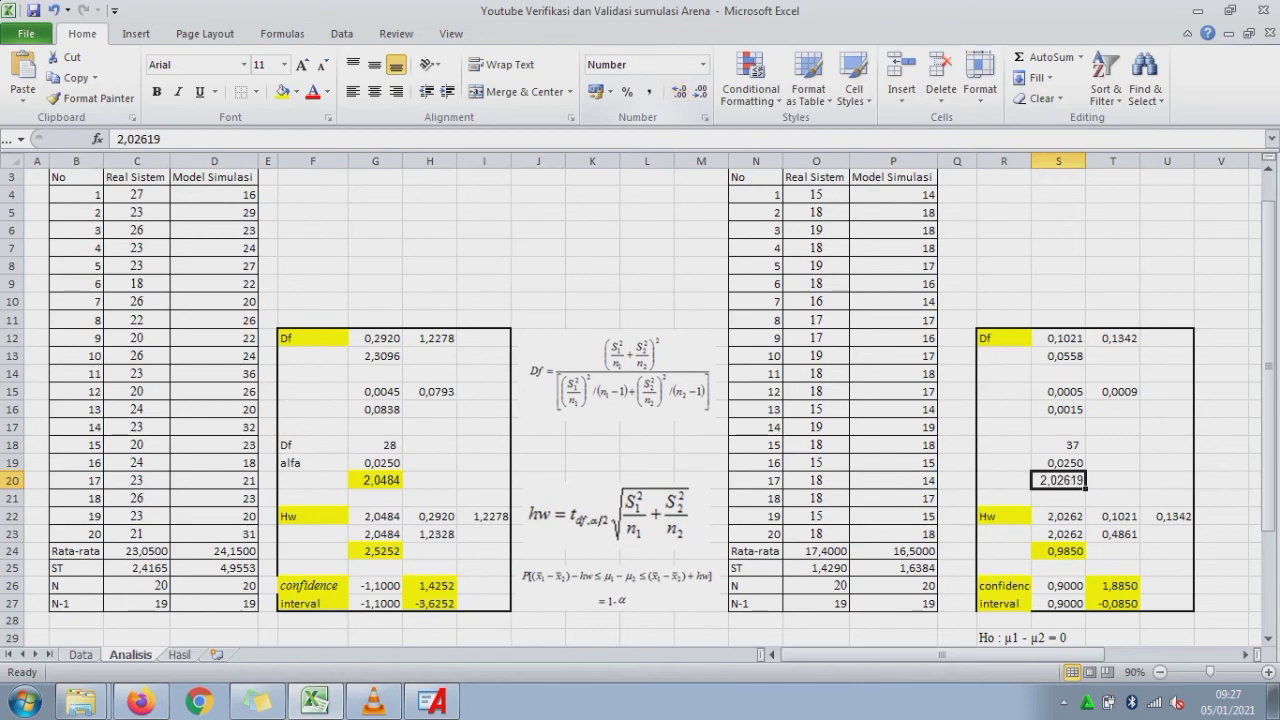
pyautogui.click(140, 702)
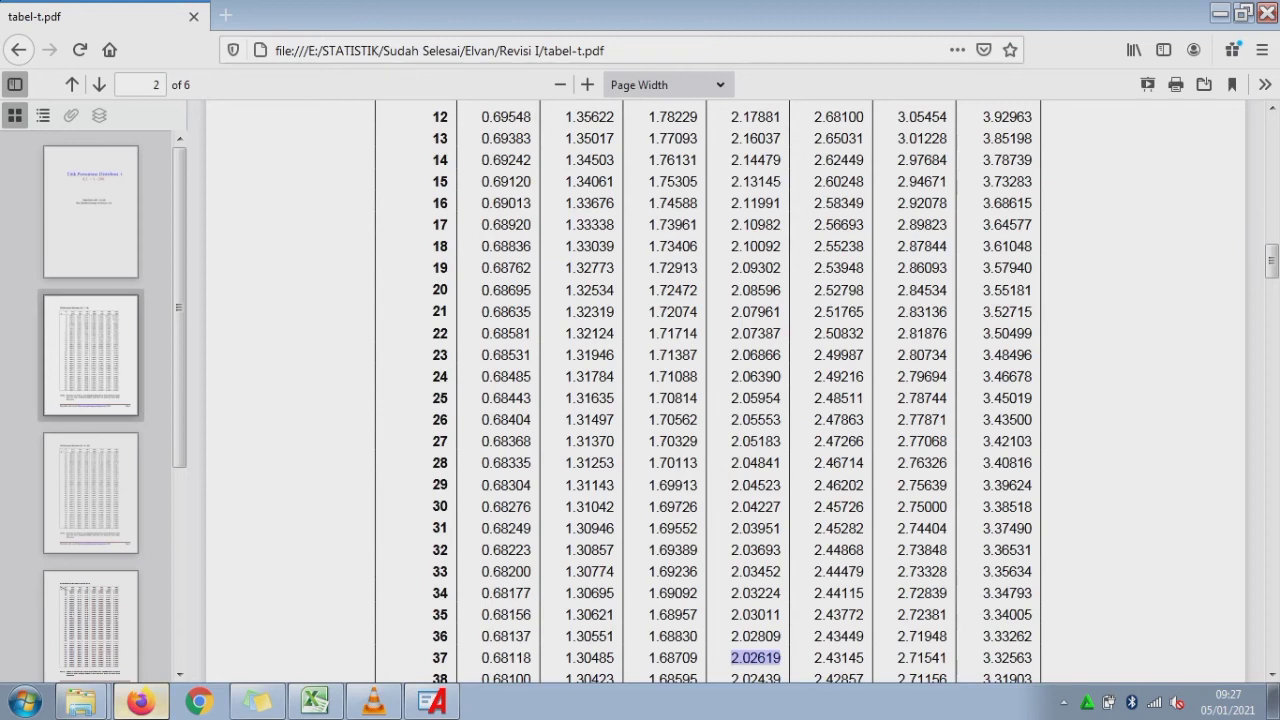
pyautogui.click(315, 702)
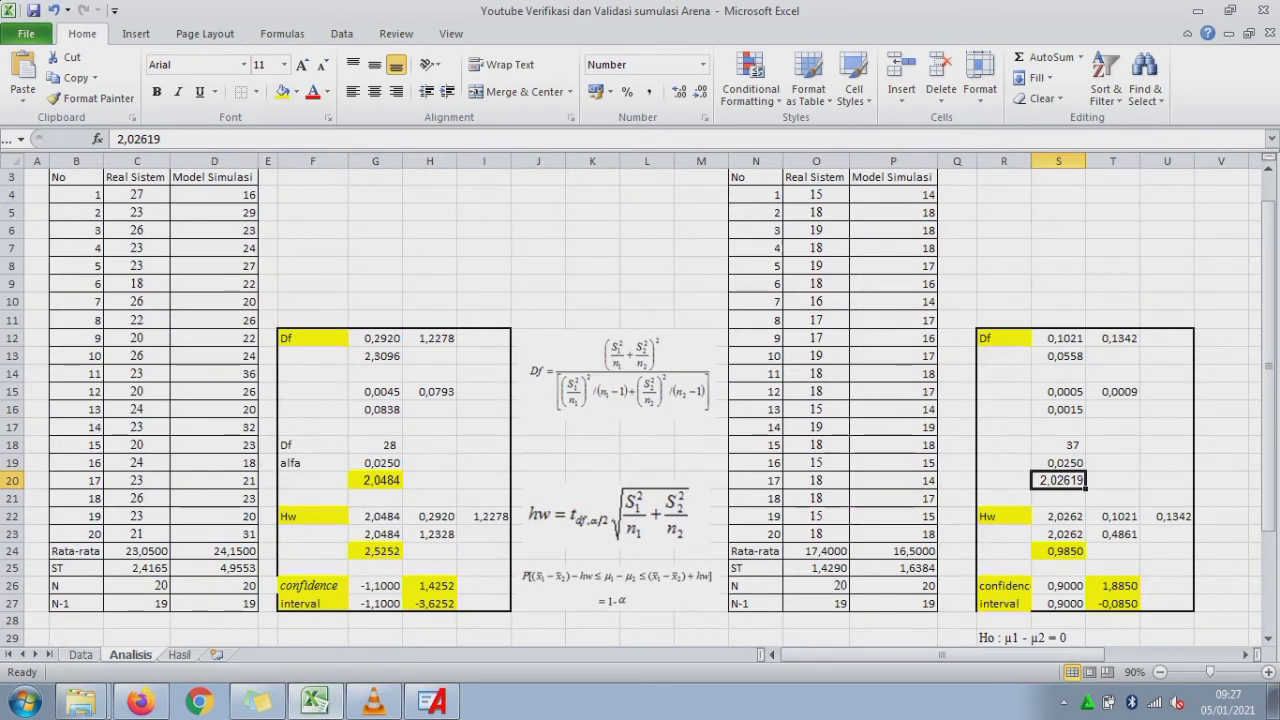
# - Check the second table's Hw formulas in S22:U22, T23 and S24, keeping =S23*T23 in S24
pyautogui.click(1004, 517)
pyautogui.click(1059, 517)
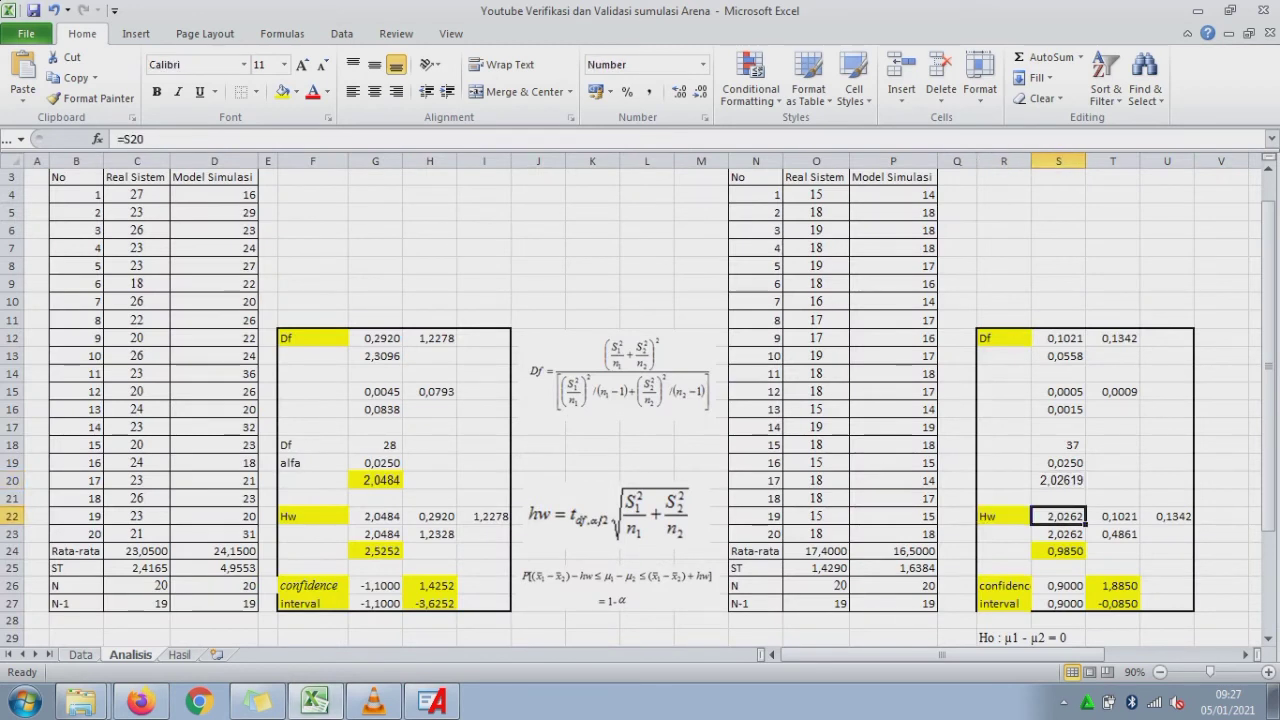
pyautogui.doubleClick(1059, 517)
pyautogui.press('Escape')
pyautogui.press('Right')
pyautogui.press('Right')
pyautogui.press('Down')
pyautogui.press('Left')
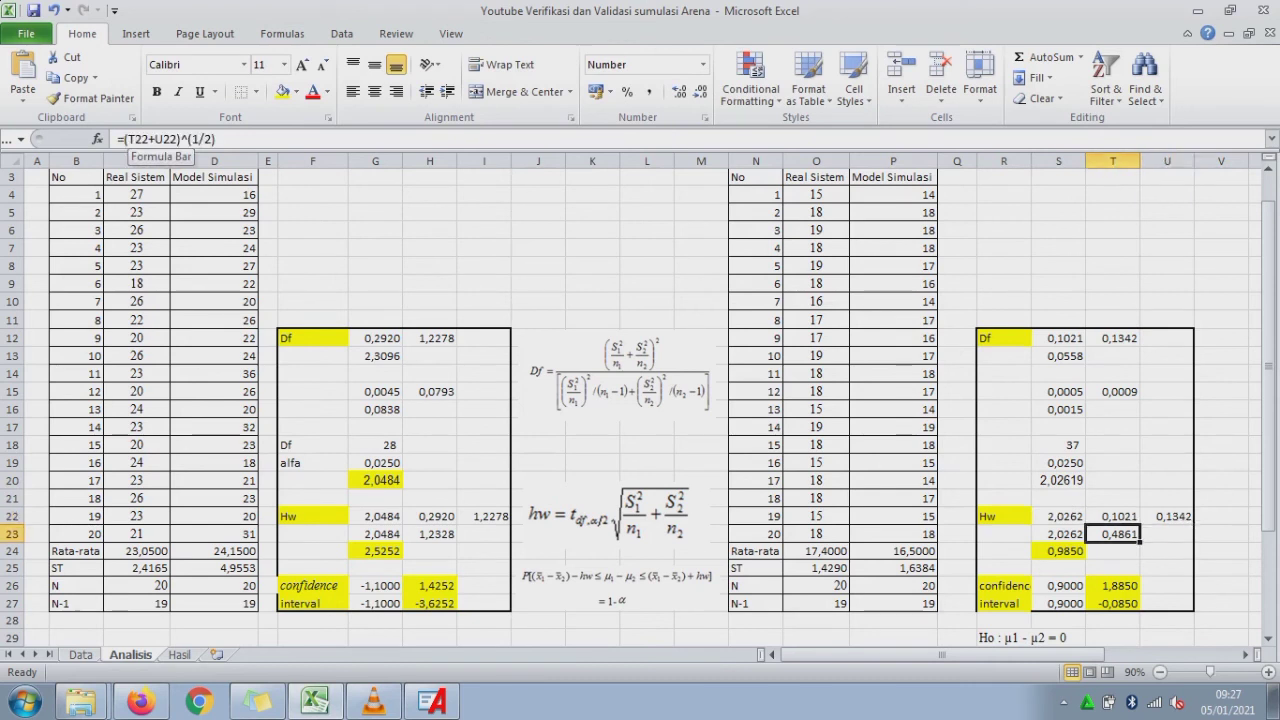
pyautogui.press('Up')
pyautogui.press('F2')
pyautogui.press('Return')
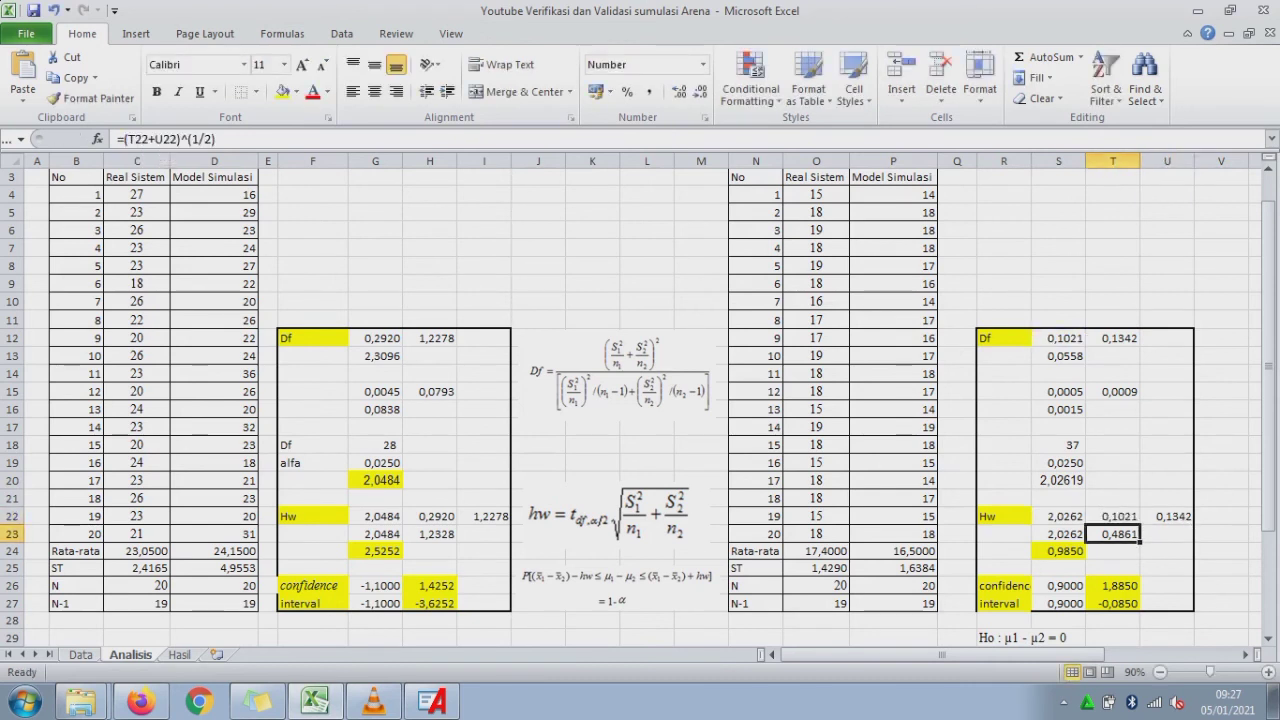
pyautogui.press('F2')
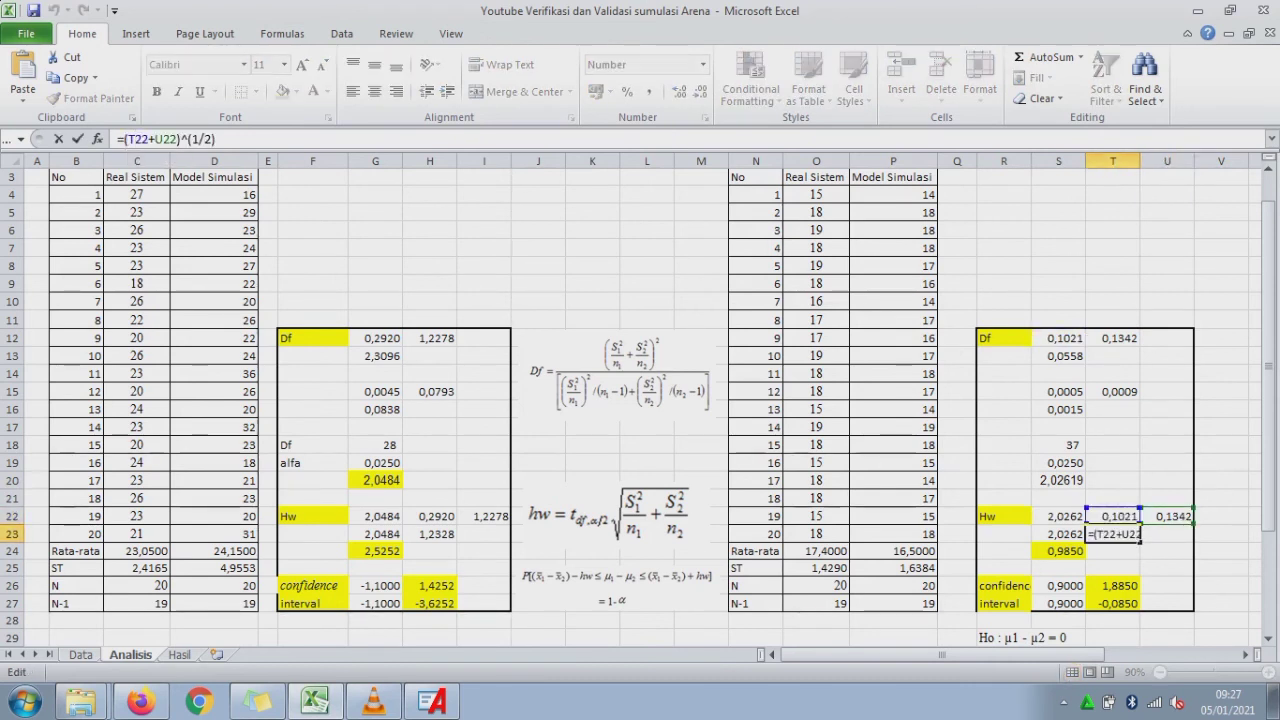
pyautogui.press('Return')
pyautogui.press('Up')
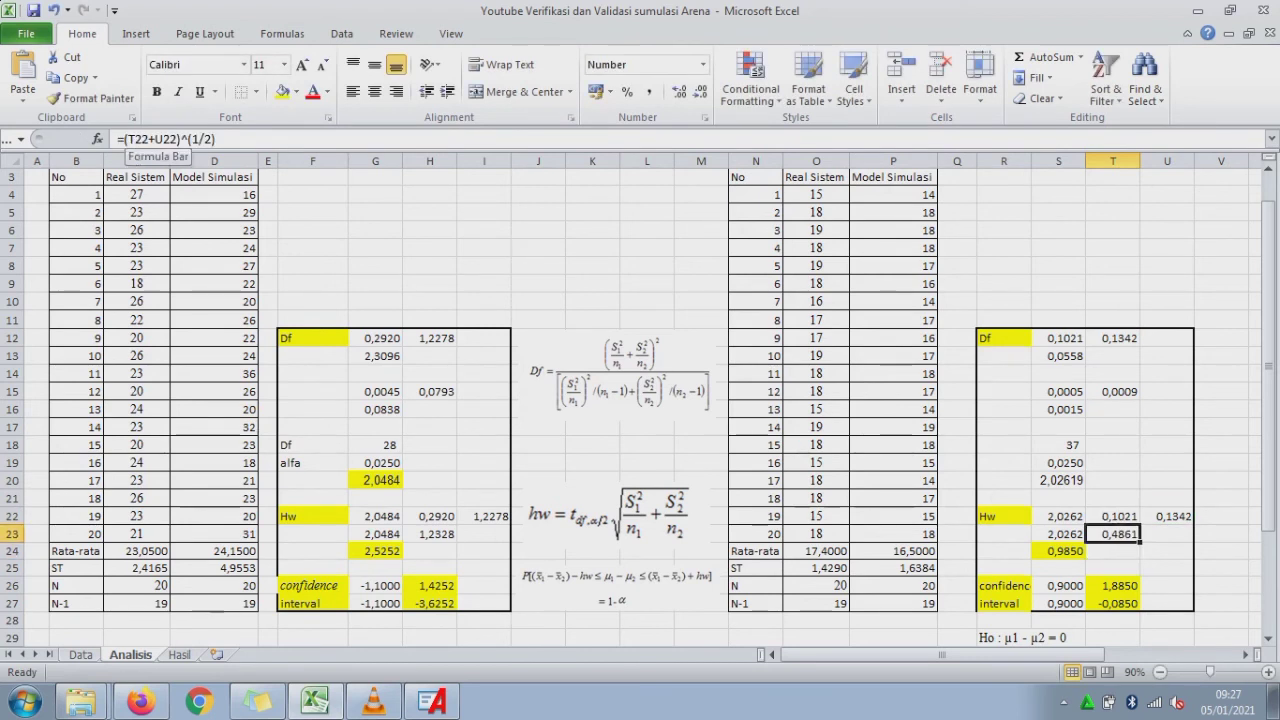
pyautogui.press('Down')
pyautogui.press('Left')
pyautogui.write('=S23*T23')
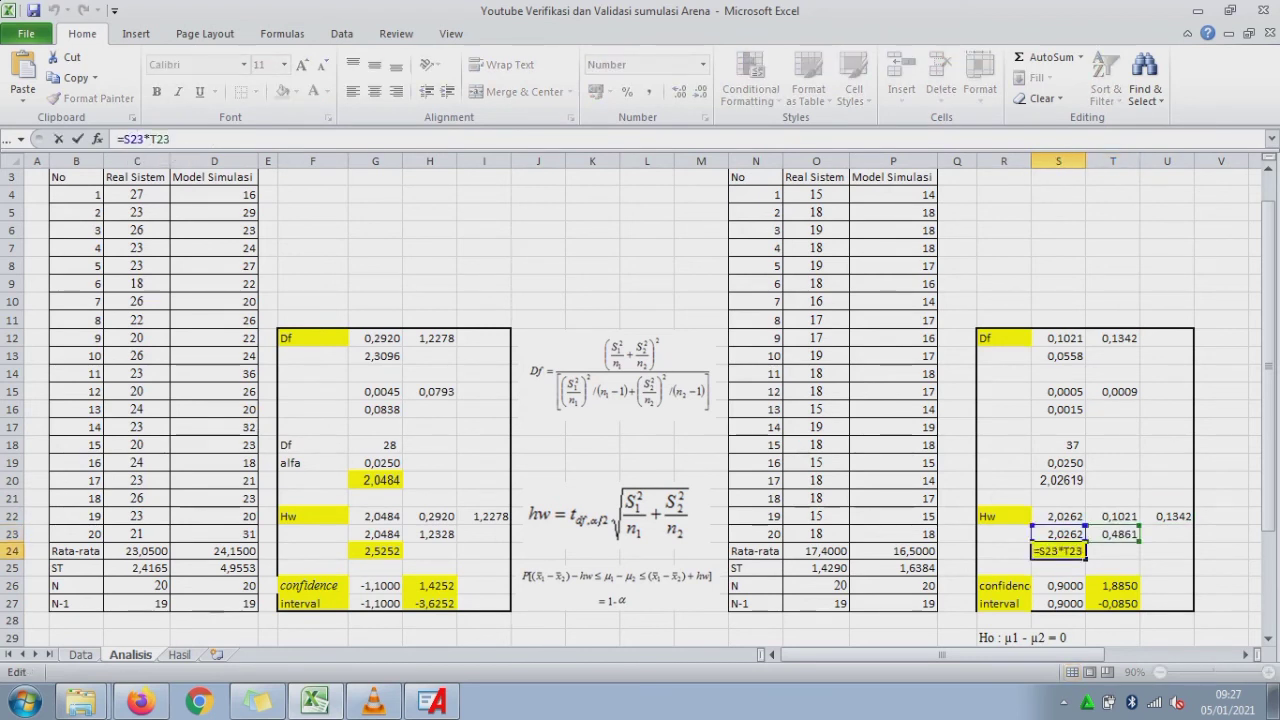
pyautogui.press('Return')
# - Check the mean difference formula in S26 of the second confidence interval and select the hw formula picture
pyautogui.press('Down')
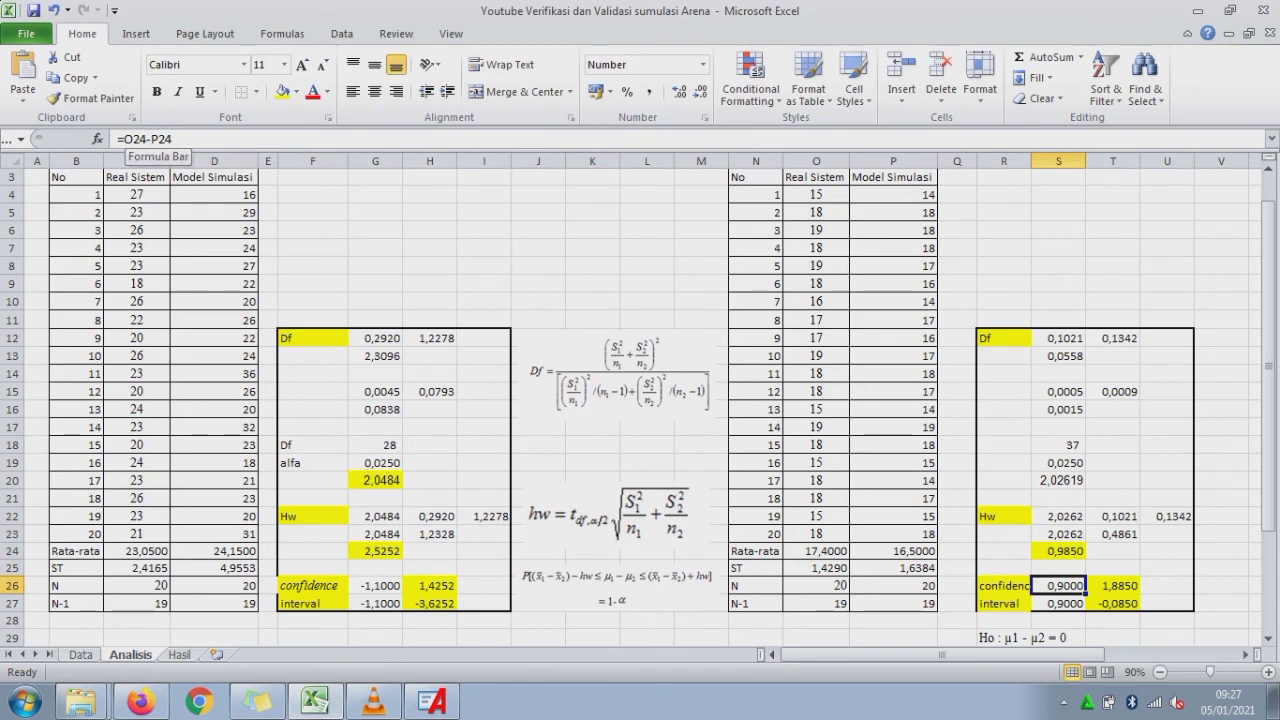
pyautogui.press('F2')
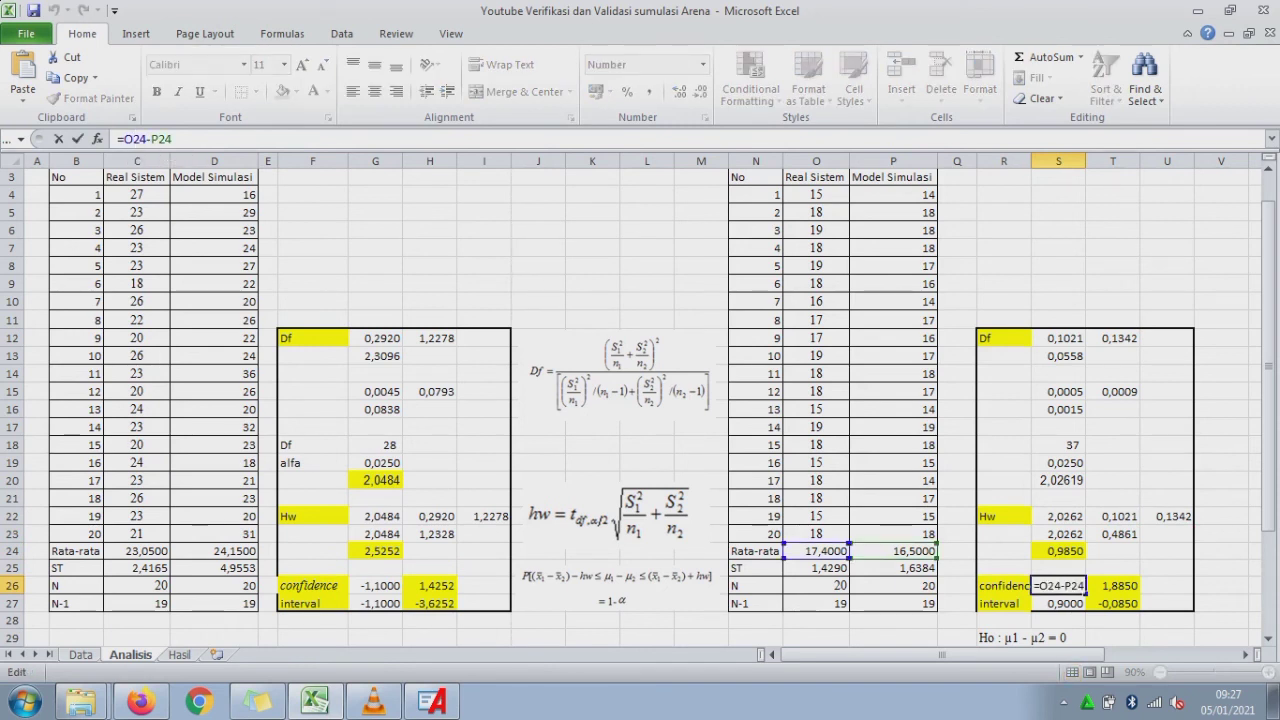
pyautogui.press('Return')
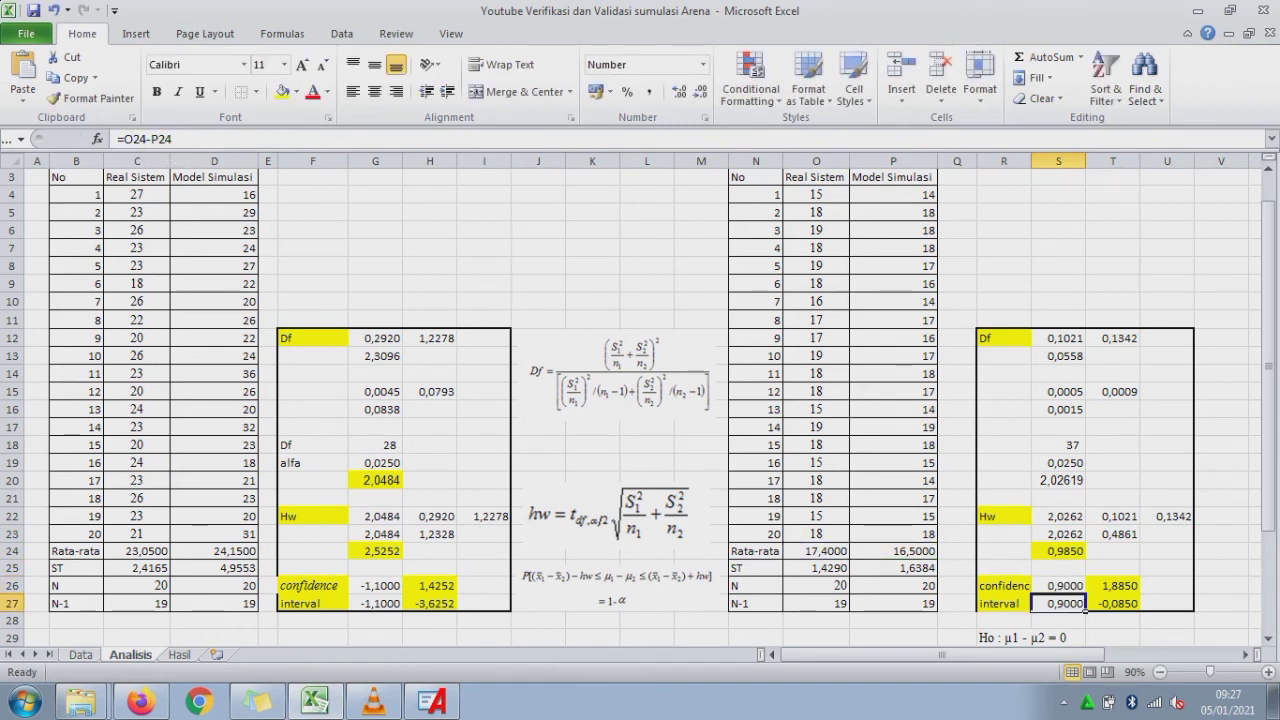
pyautogui.click(616, 515)
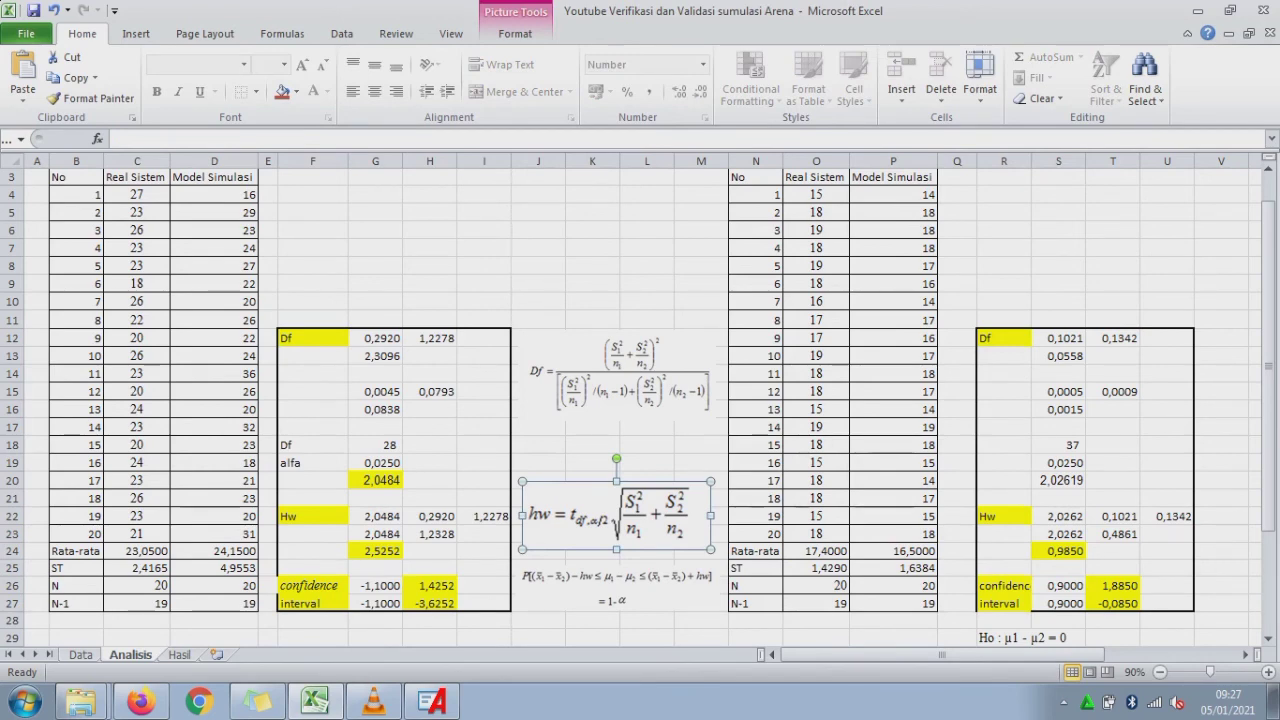
# - Highlight the second table's Ho Diterima conclusion, cells R33:V33, in yellow
pyautogui.click(1058, 621)
pyautogui.press('Down')
pyautogui.press('Down')
pyautogui.press('Down')
pyautogui.press('Down')
pyautogui.press('Down')
pyautogui.press('Down')
pyautogui.press('Down')
pyautogui.press('Down')
pyautogui.press('Down')
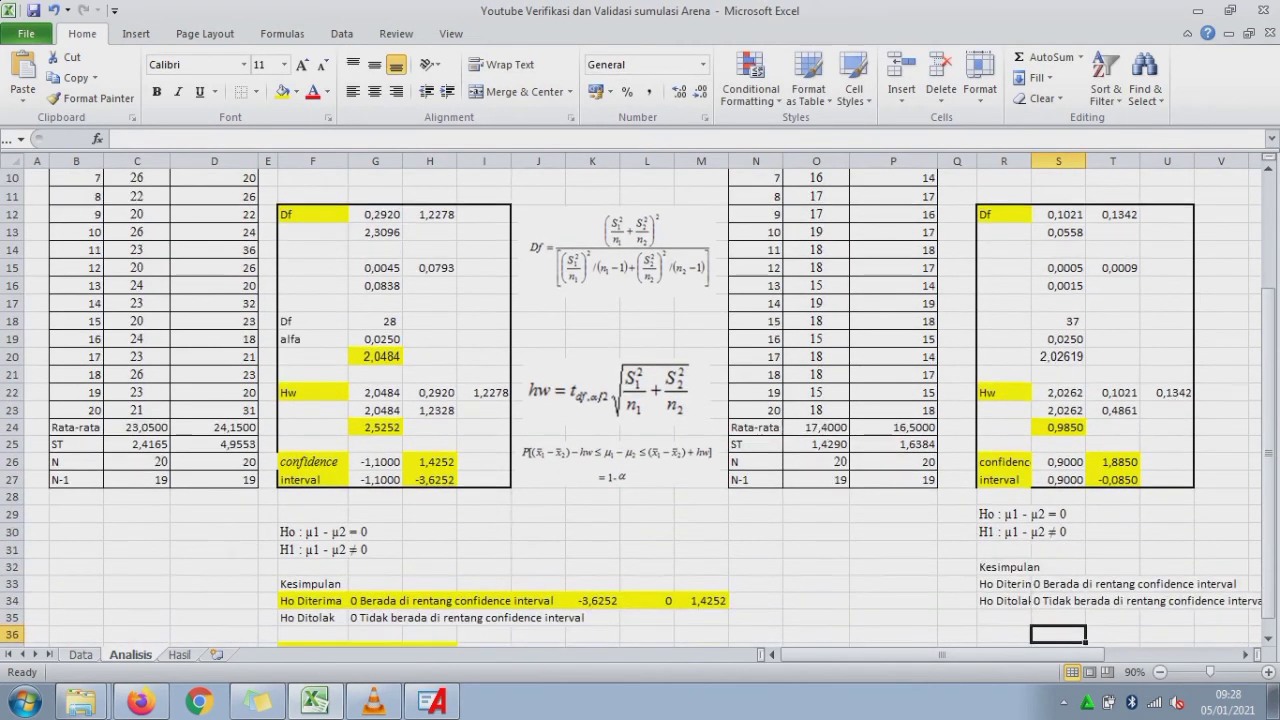
pyautogui.press('Up')
pyautogui.press('Up')
pyautogui.press('Up')
pyautogui.press('Up')
pyautogui.press('Left')
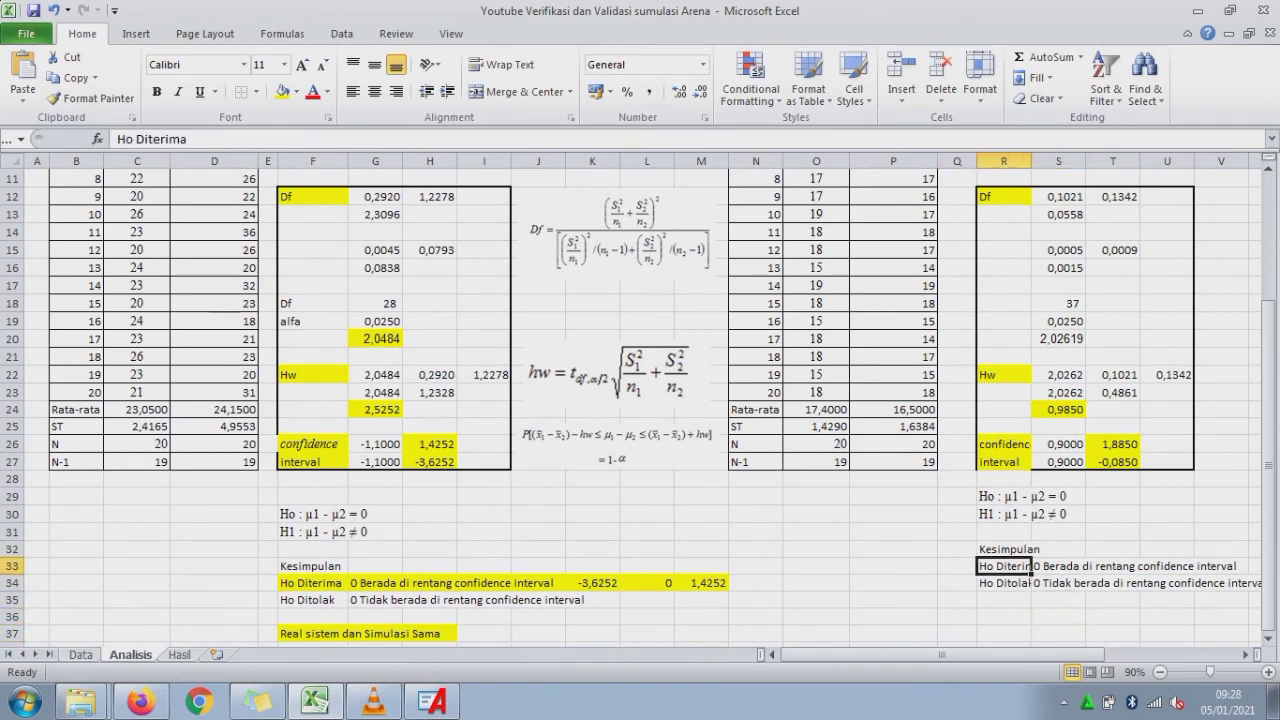
pyautogui.press('Right')
pyautogui.press('Right')
pyautogui.press('Right')
pyautogui.press('Right')
pyautogui.press('Right')
pyautogui.press('Right')
pyautogui.press('Right')
pyautogui.press('Right')
pyautogui.press('Right')
pyautogui.press('Right')
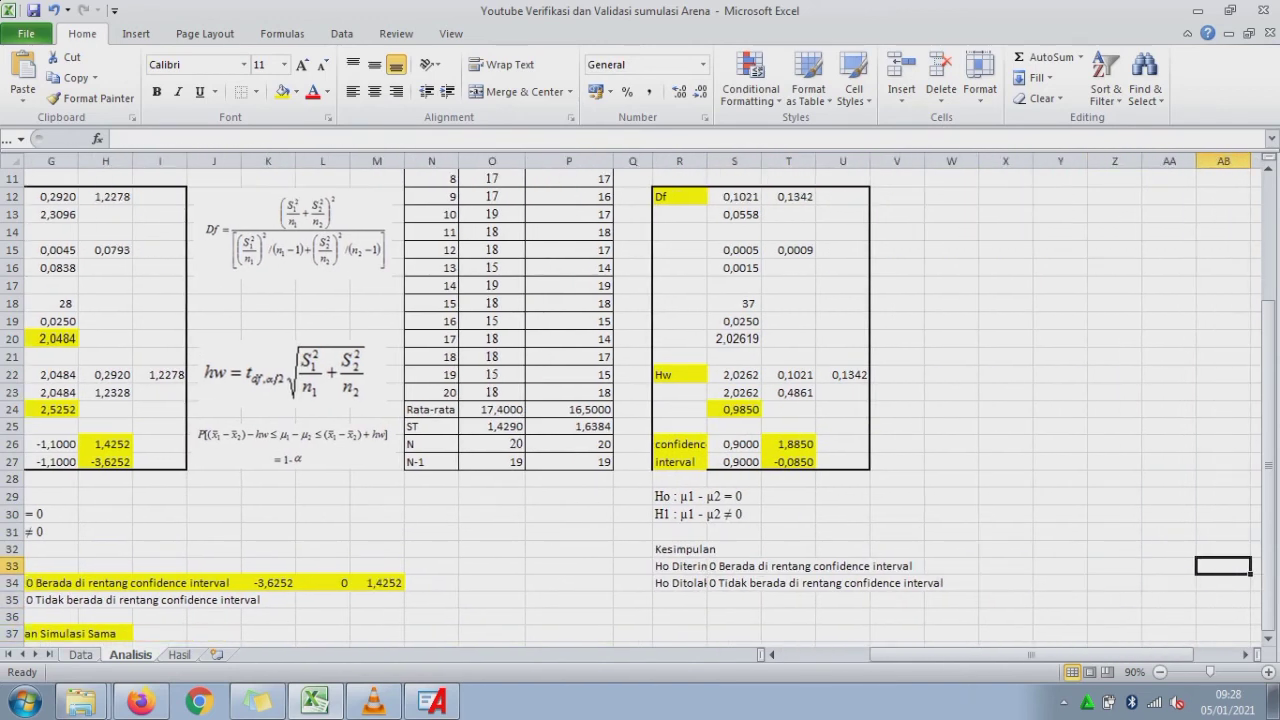
pyautogui.moveTo(680, 566); pyautogui.dragTo(905, 566)
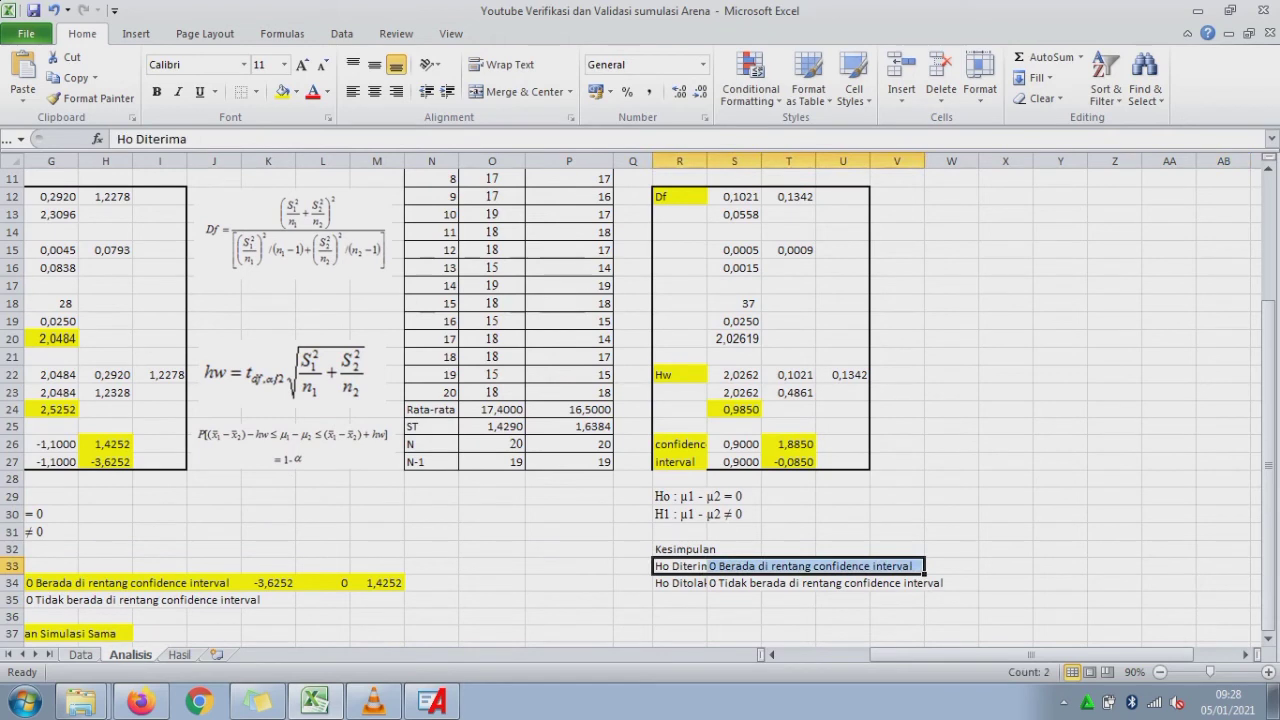
pyautogui.click(283, 91)
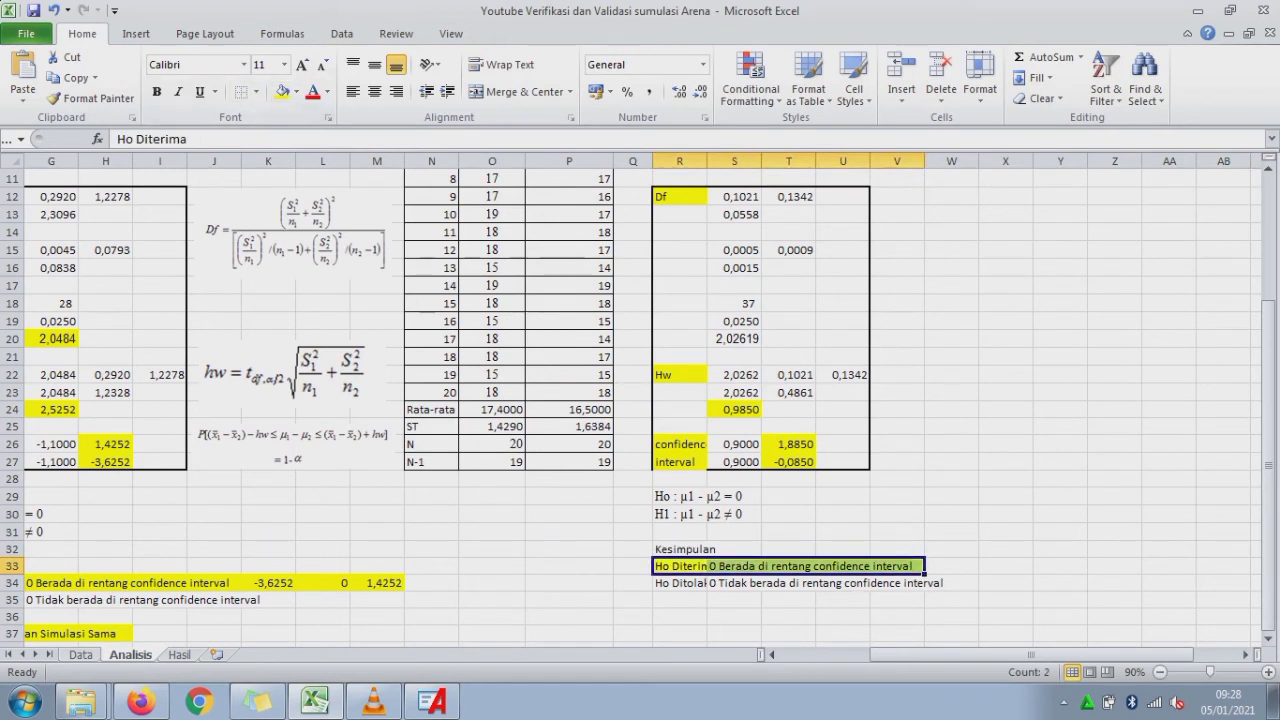
# - Beside the second Ho Diterima conclusion, enter 0 in X33 and link W33 to the lower confidence limit with =T27
pyautogui.click(1005, 566)
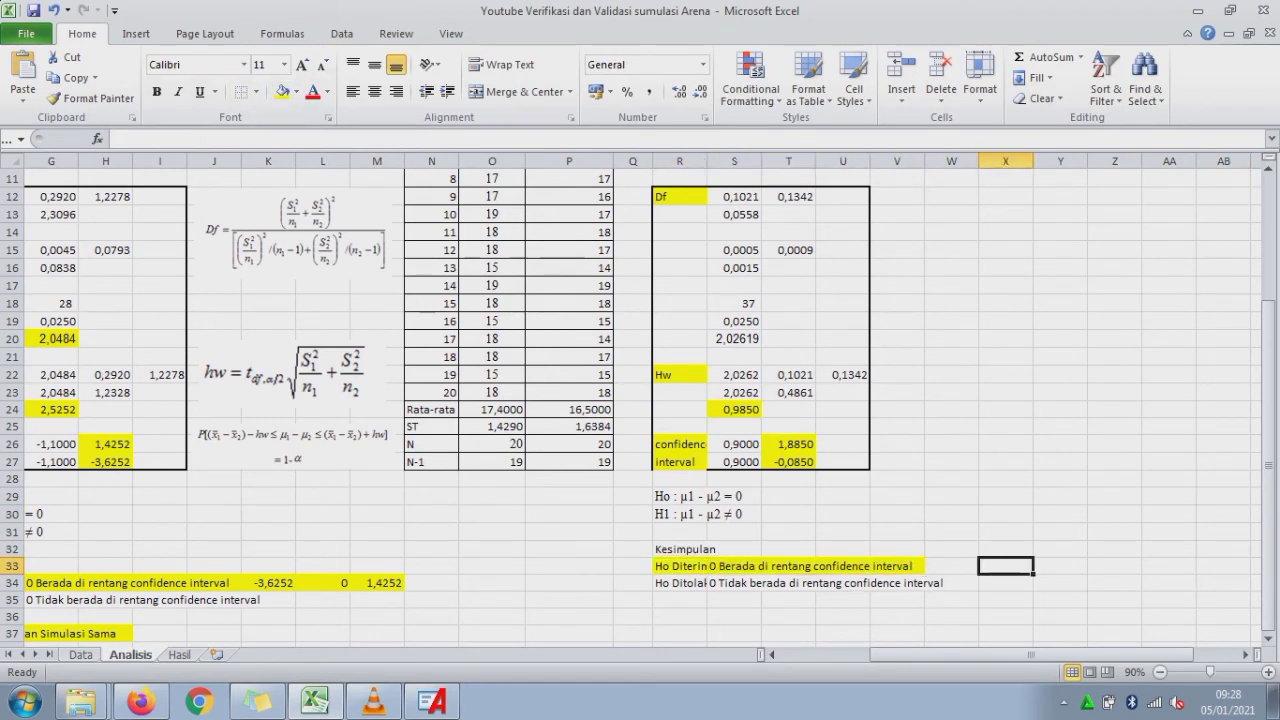
pyautogui.write('0')
pyautogui.press('Left')
pyautogui.write('=')
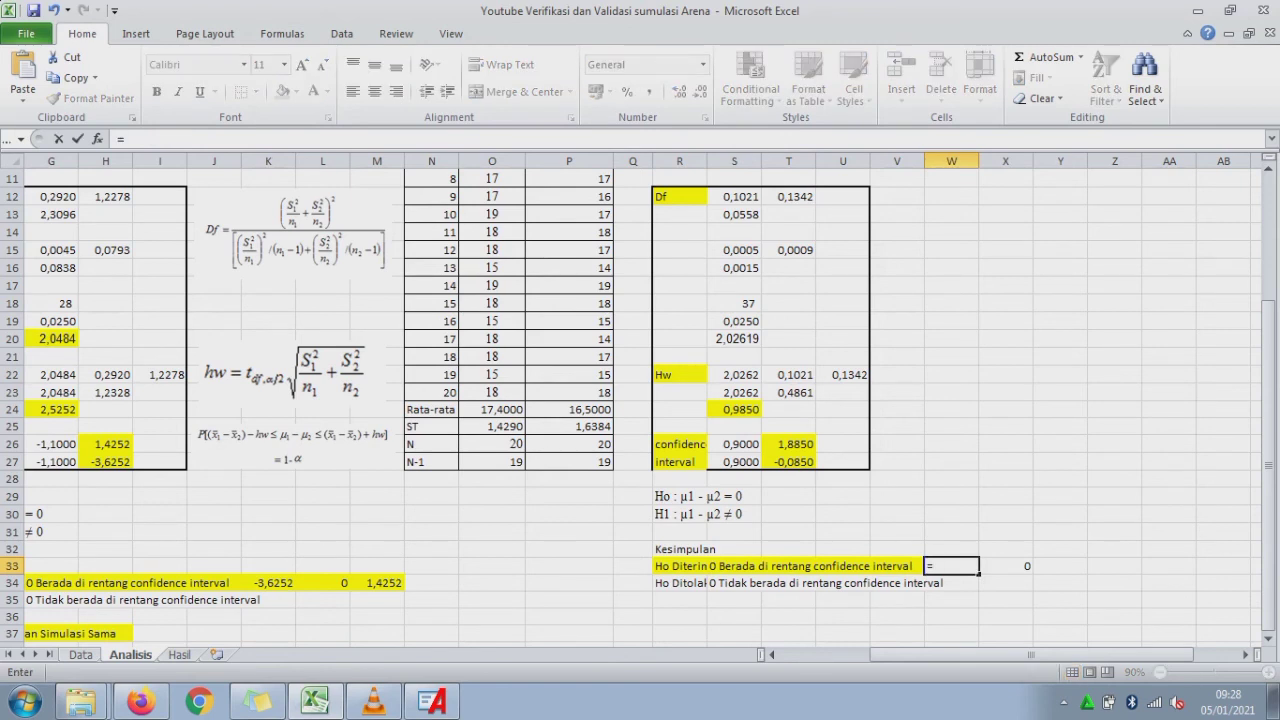
pyautogui.click(789, 462)
pyautogui.press('Return')
pyautogui.press('Up')
pyautogui.press('Right')
pyautogui.press('Right')
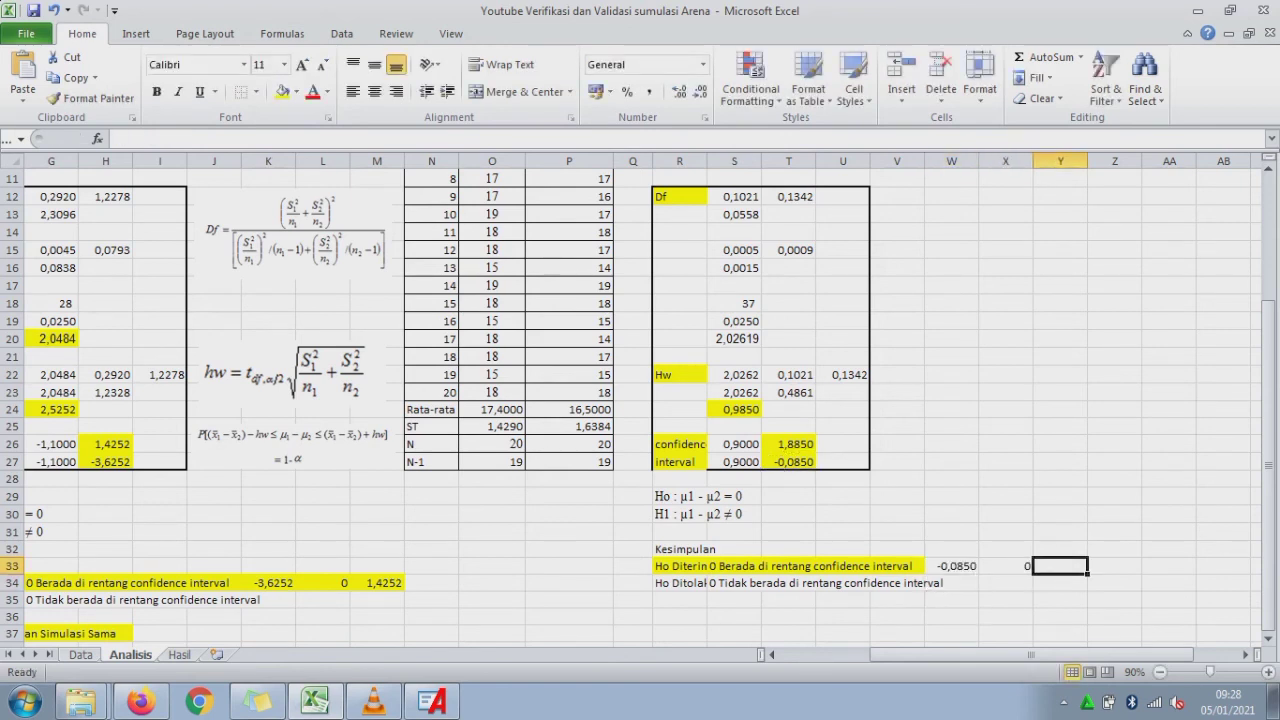
# - Link Y33 to the upper confidence limit with =T26 and fill W33:Y33 with yellow
pyautogui.write('=')
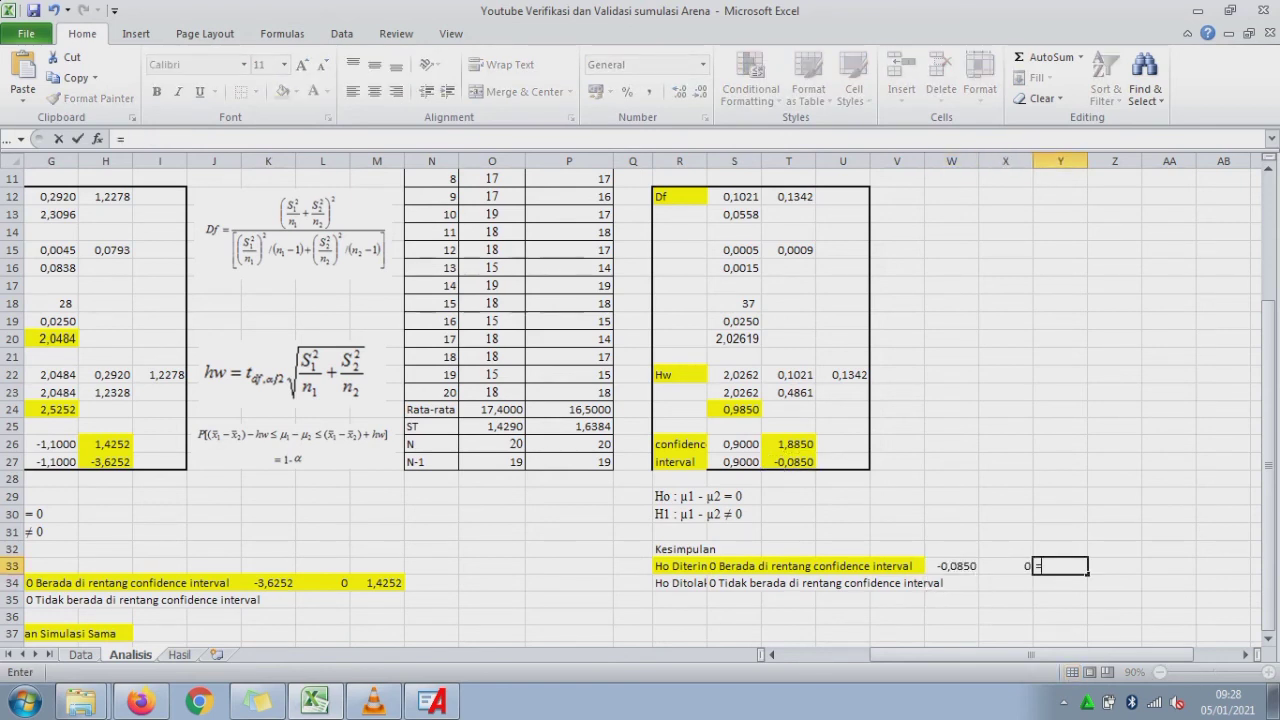
pyautogui.click(789, 444)
pyautogui.press('Return')
pyautogui.press('Up')
pyautogui.hotkey('shift', 'Left')
pyautogui.hotkey('shift', 'Left')
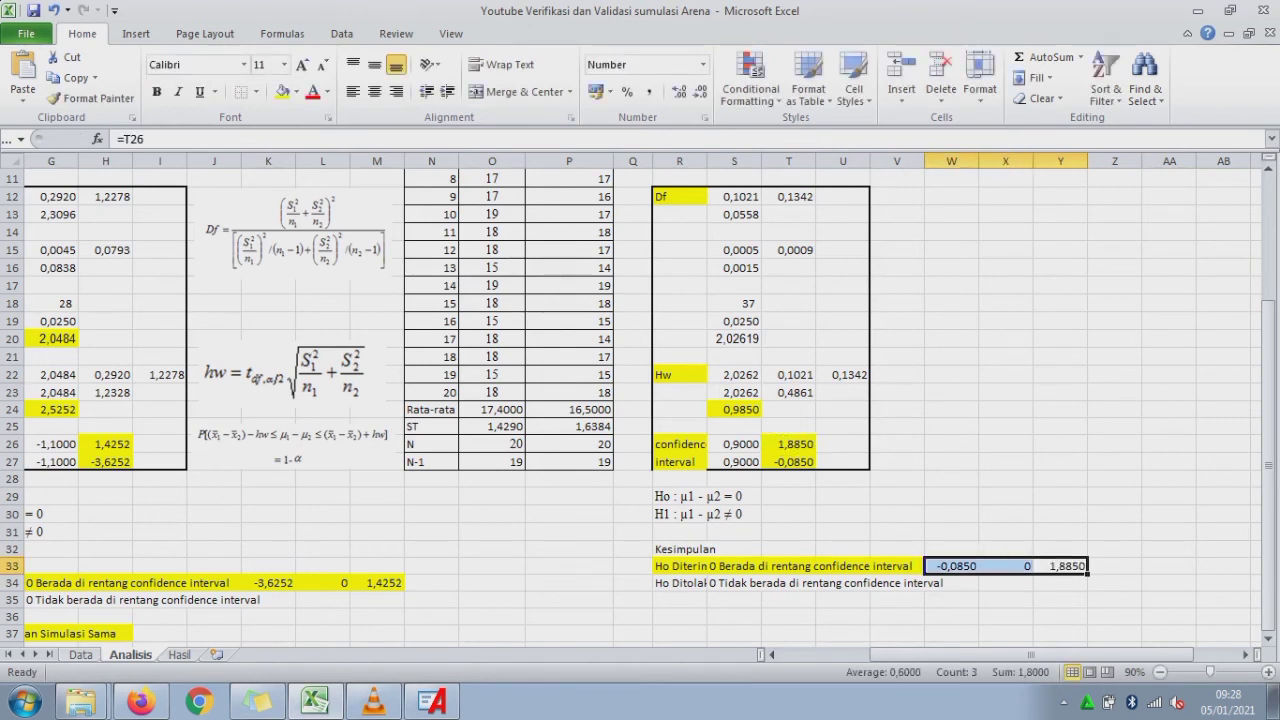
pyautogui.click(282, 92)
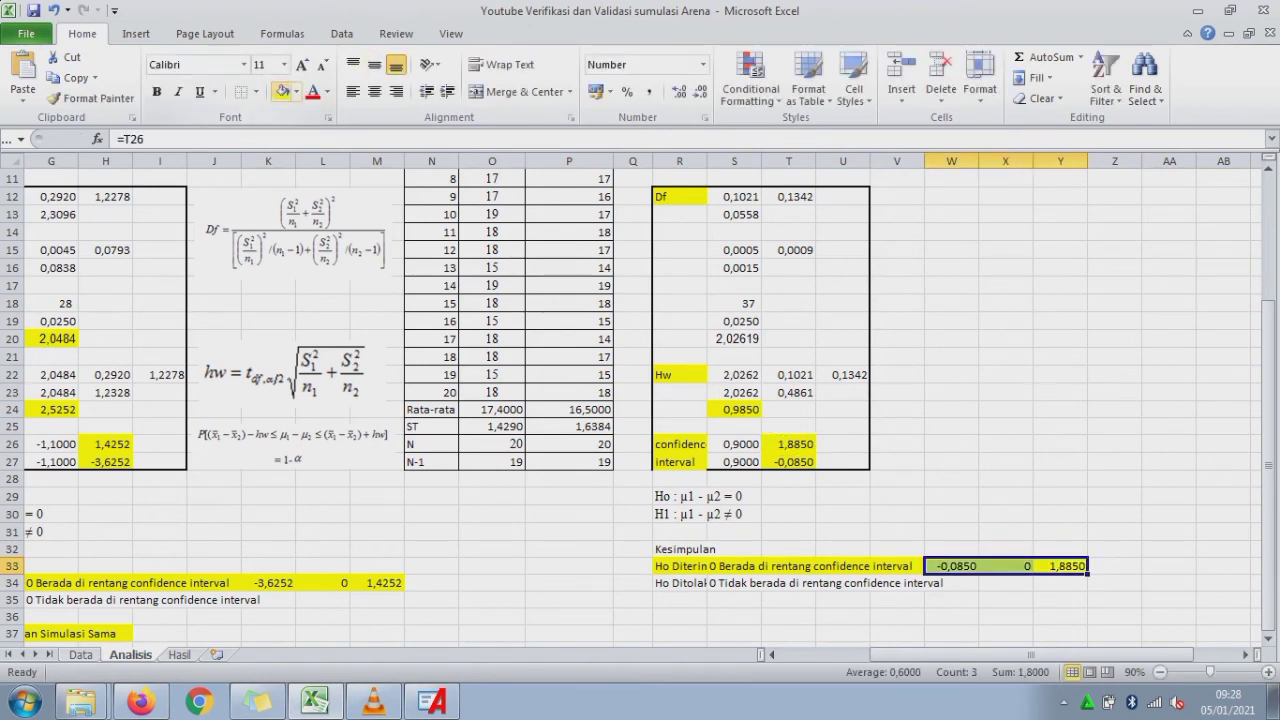
# - Reuse the first table's final statement, Real sistem dan Simulasi Sama, in cell R37 with the formula =F37
pyautogui.click(492, 583)
pyautogui.press('Left')
pyautogui.press('Left')
pyautogui.press('Left')
pyautogui.press('Left')
pyautogui.press('Left')
pyautogui.press('Left')
pyautogui.press('Left')
pyautogui.press('Left')
pyautogui.press('Left')
pyautogui.press('Left')
pyautogui.press('Left')
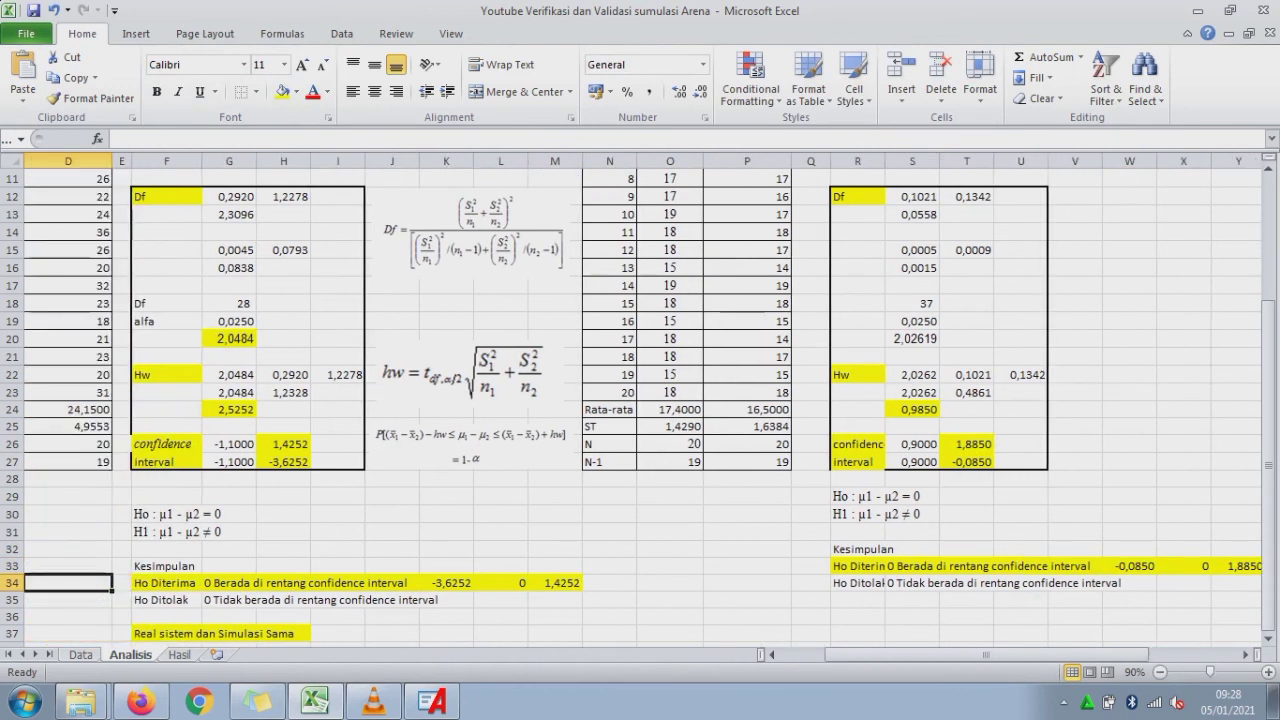
pyautogui.press('Down')
pyautogui.press('Down')
pyautogui.press('Down')
pyautogui.press('Right')
pyautogui.press('Right')
pyautogui.press('Right')
pyautogui.press('Right')
pyautogui.press('Right')
pyautogui.press('Right')
pyautogui.press('Right')
pyautogui.press('Right')
pyautogui.press('Right')
pyautogui.press('Right')
pyautogui.press('Right')
pyautogui.press('Right')
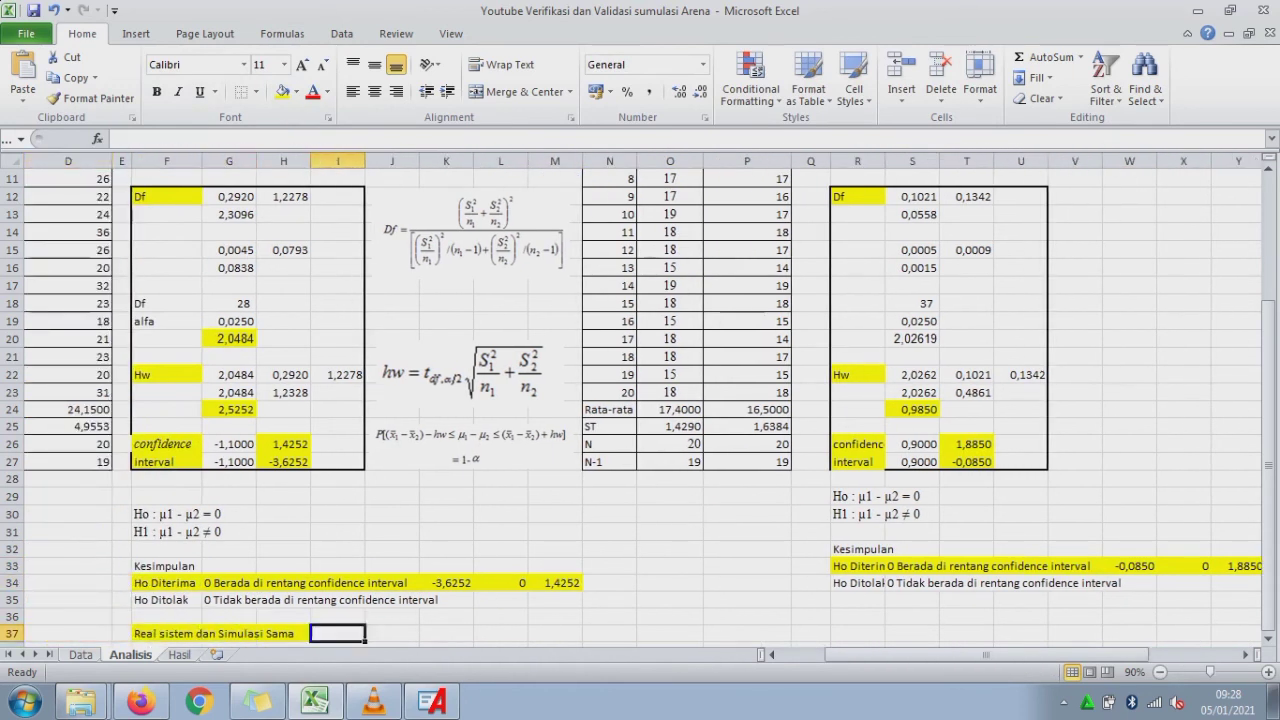
pyautogui.press('Right')
pyautogui.press('Right')
pyautogui.write('=')
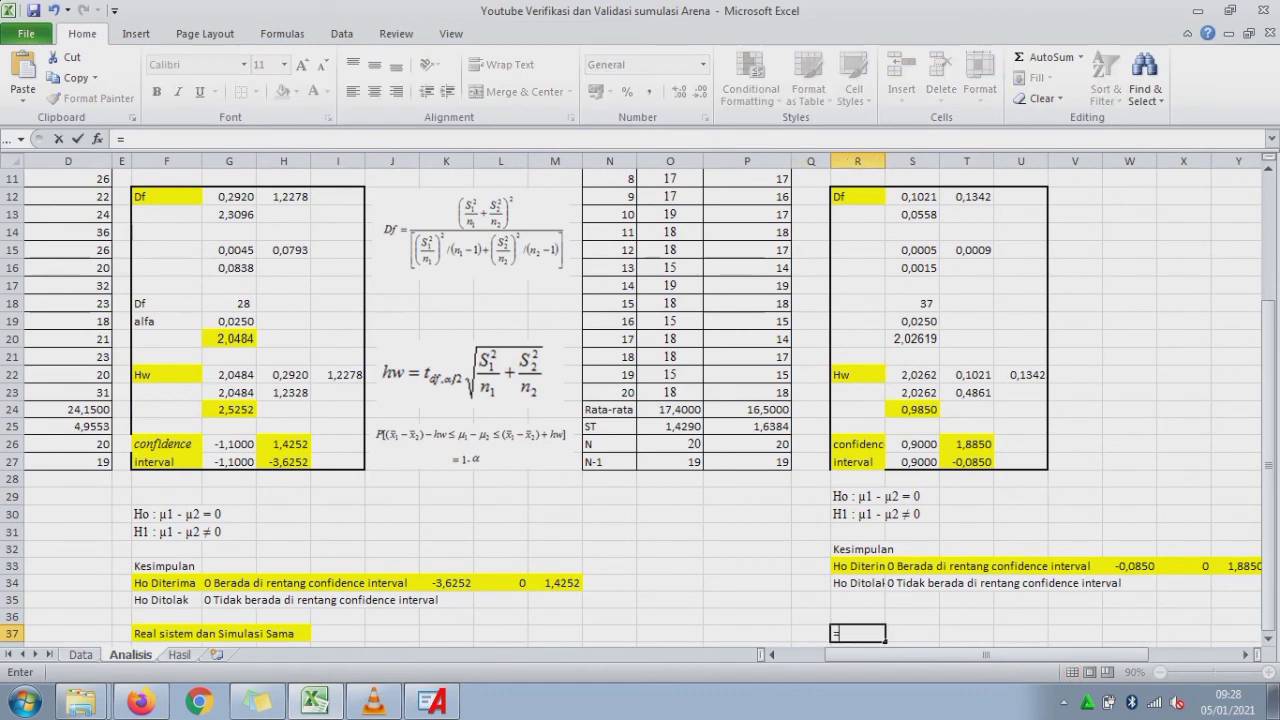
pyautogui.press('Left')
pyautogui.press('Left')
pyautogui.press('Left')
pyautogui.press('Left')
pyautogui.press('Left')
pyautogui.press('Left')
pyautogui.press('Left')
pyautogui.press('Left')
pyautogui.press('Left')
pyautogui.press('Left')
pyautogui.press('Left')
pyautogui.press('Left')
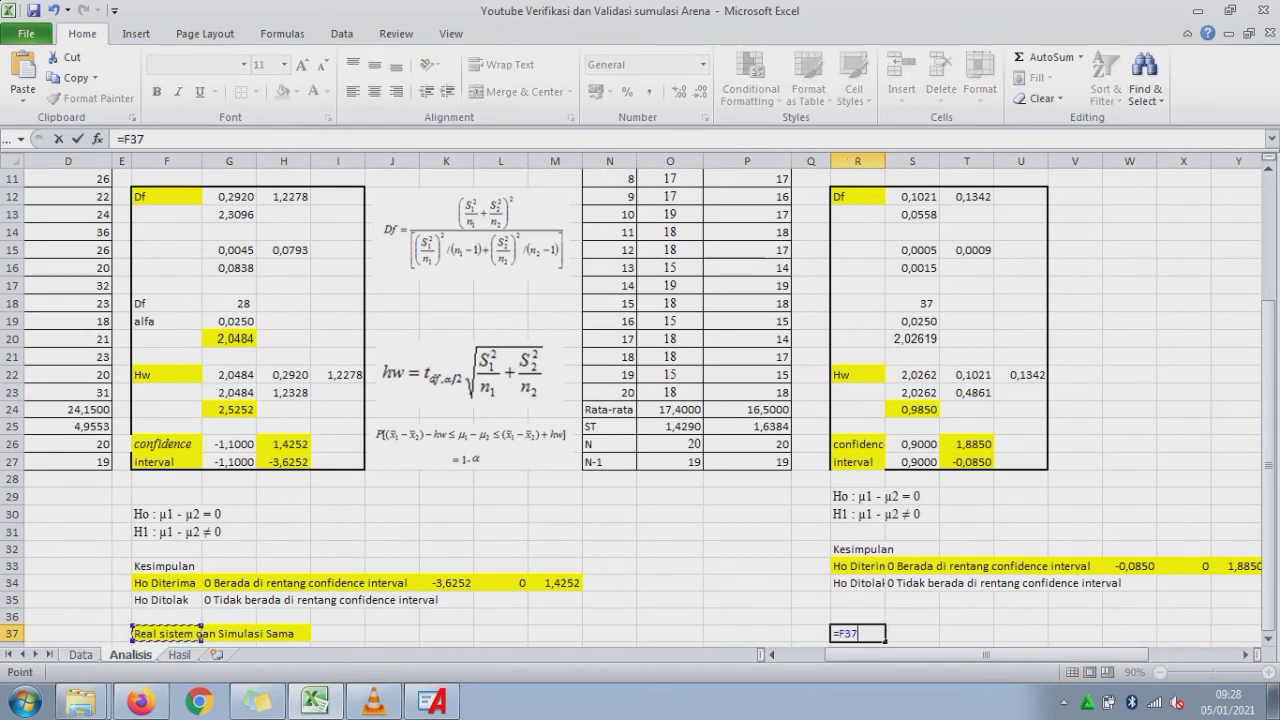
pyautogui.press('Return')
# - Highlight the second table's final statement across R37:T37 in yellow
pyautogui.press('Up')
pyautogui.hotkey('shift', 'Right')
pyautogui.hotkey('shift', 'Right')
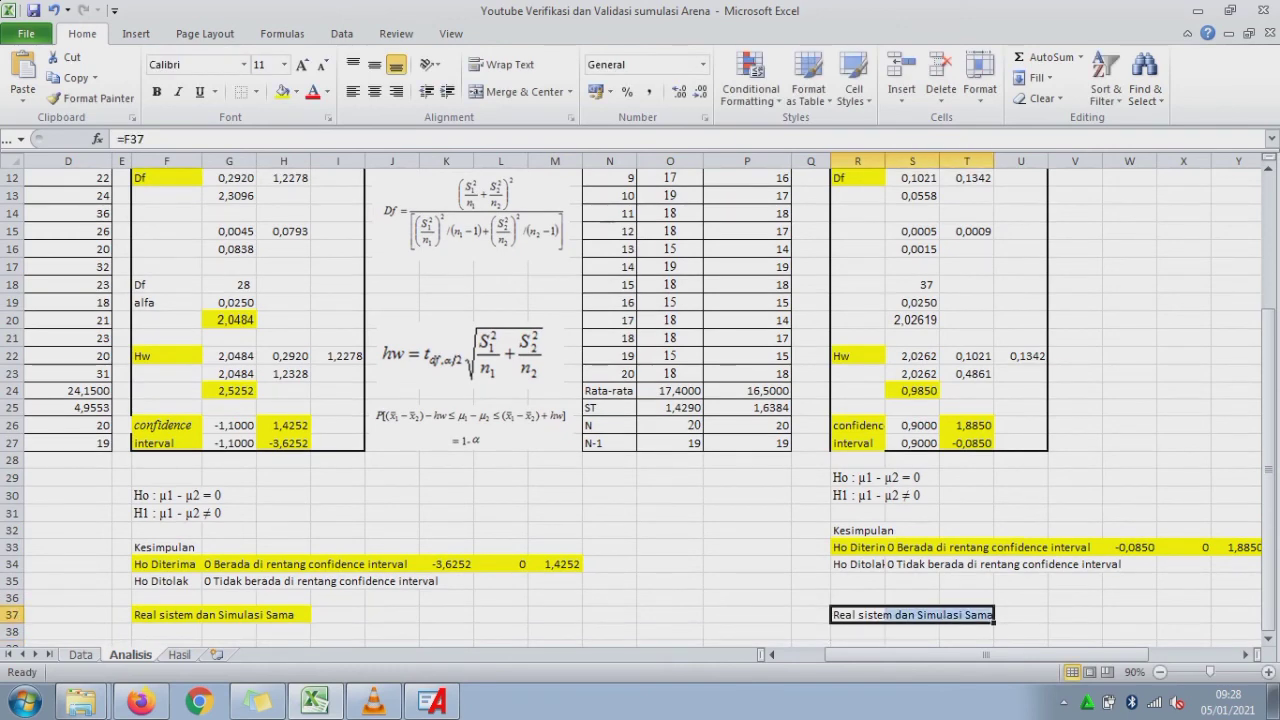
pyautogui.click(283, 91)
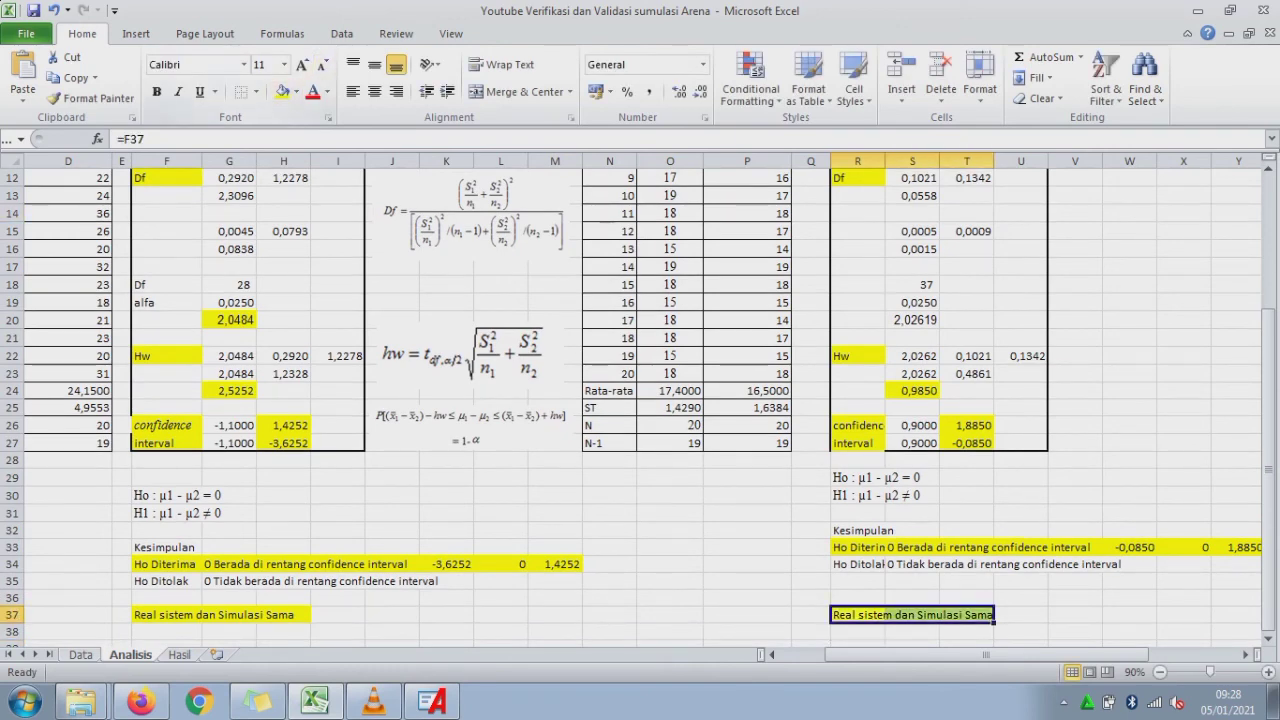
pyautogui.moveTo(1268, 455)
pyautogui.mouseDown()
pyautogui.moveTo(1268, 432)
pyautogui.moveTo(1268, 468)
pyautogui.mouseUp()
# - Close Arena's Category by Replication report to check the Kedatangan Truk module type, and enter Create in C5 of Excel's Hasil sheet
pyautogui.click(179, 655)
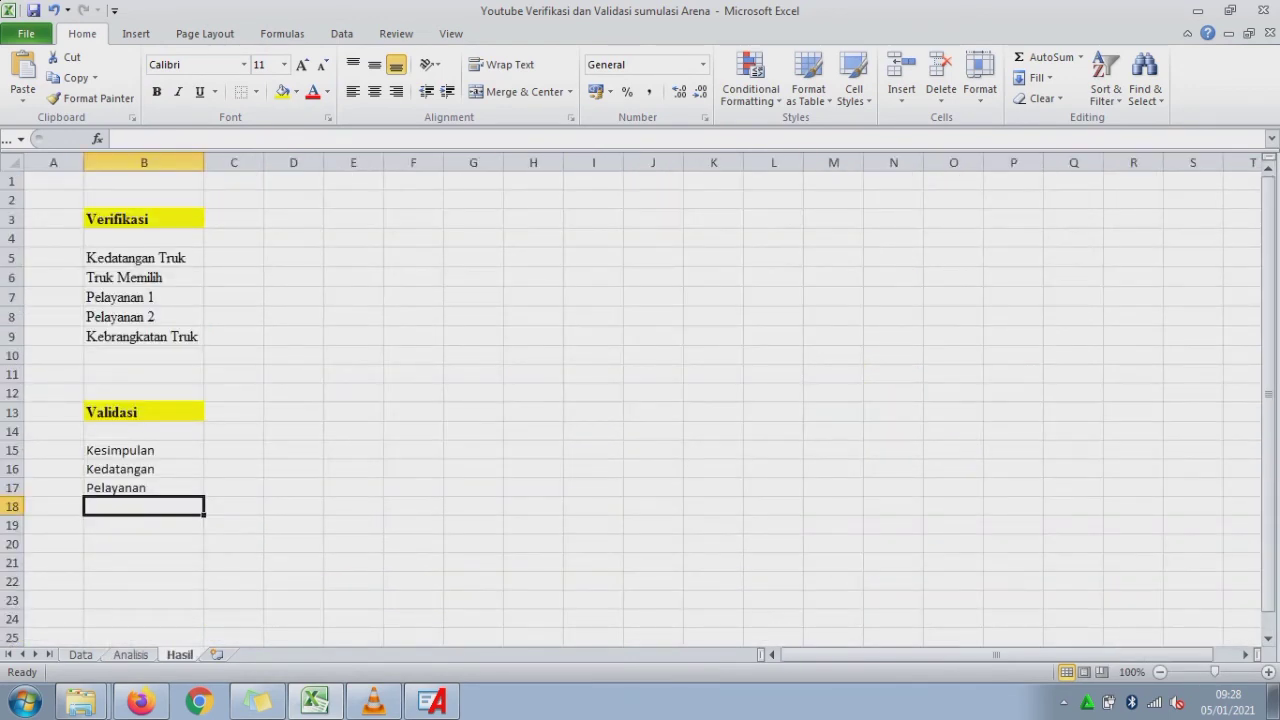
pyautogui.click(234, 258)
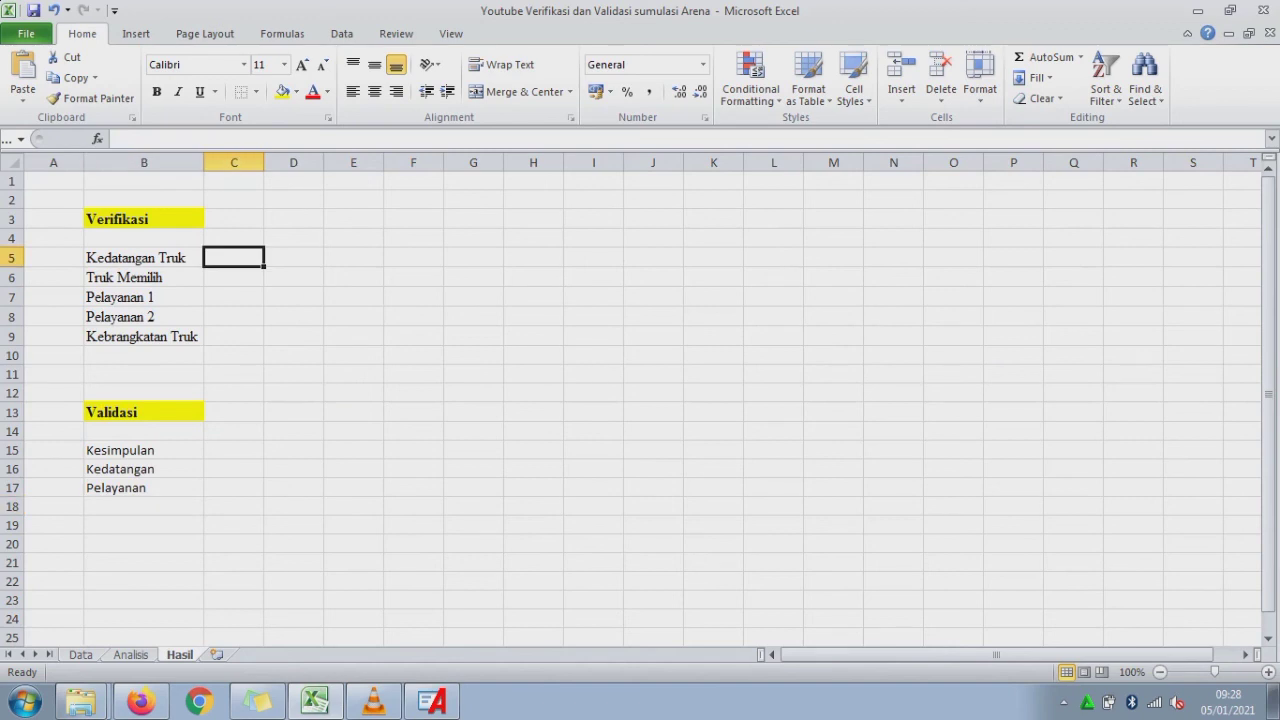
pyautogui.click(432, 702)
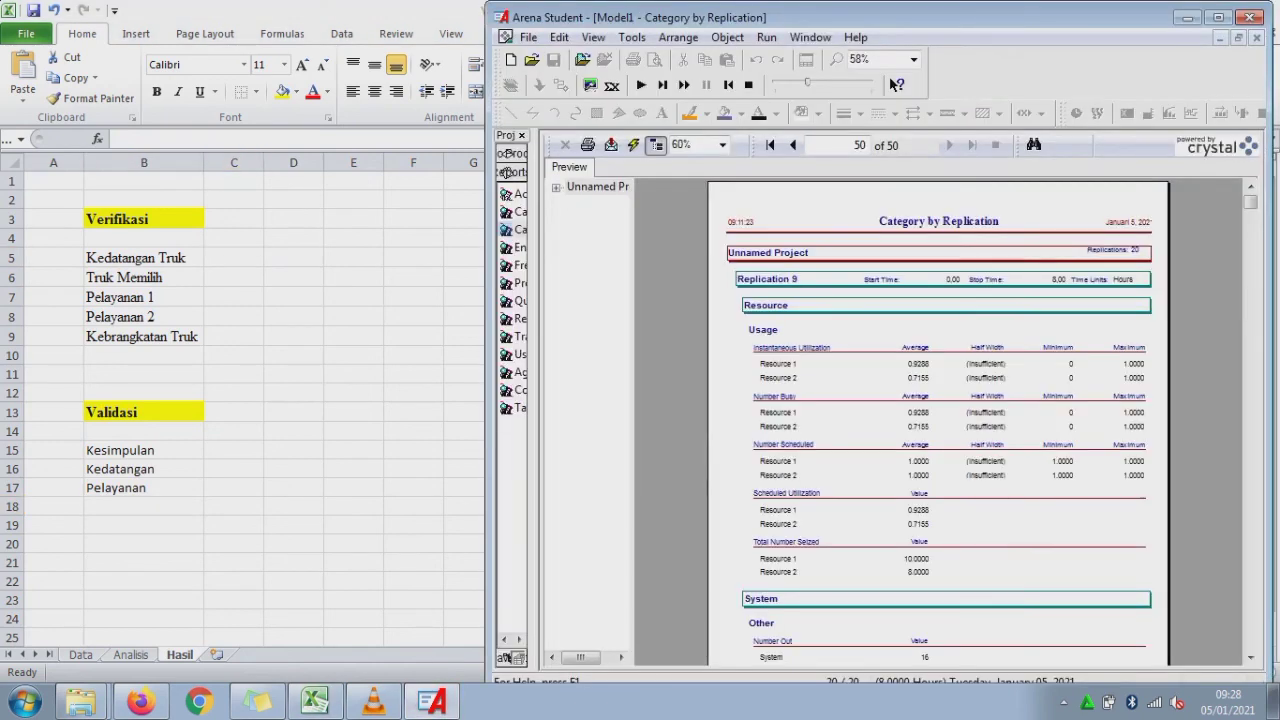
pyautogui.click(1257, 38)
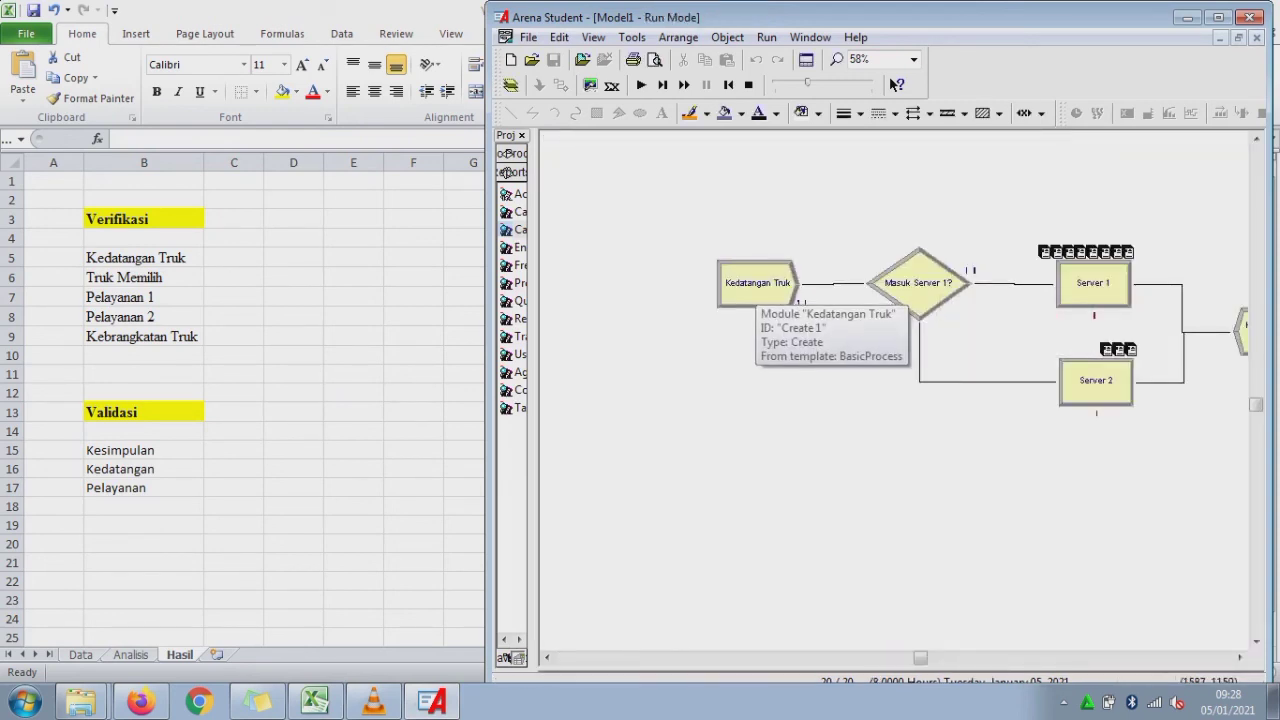
pyautogui.click(234, 258)
pyautogui.write('C')
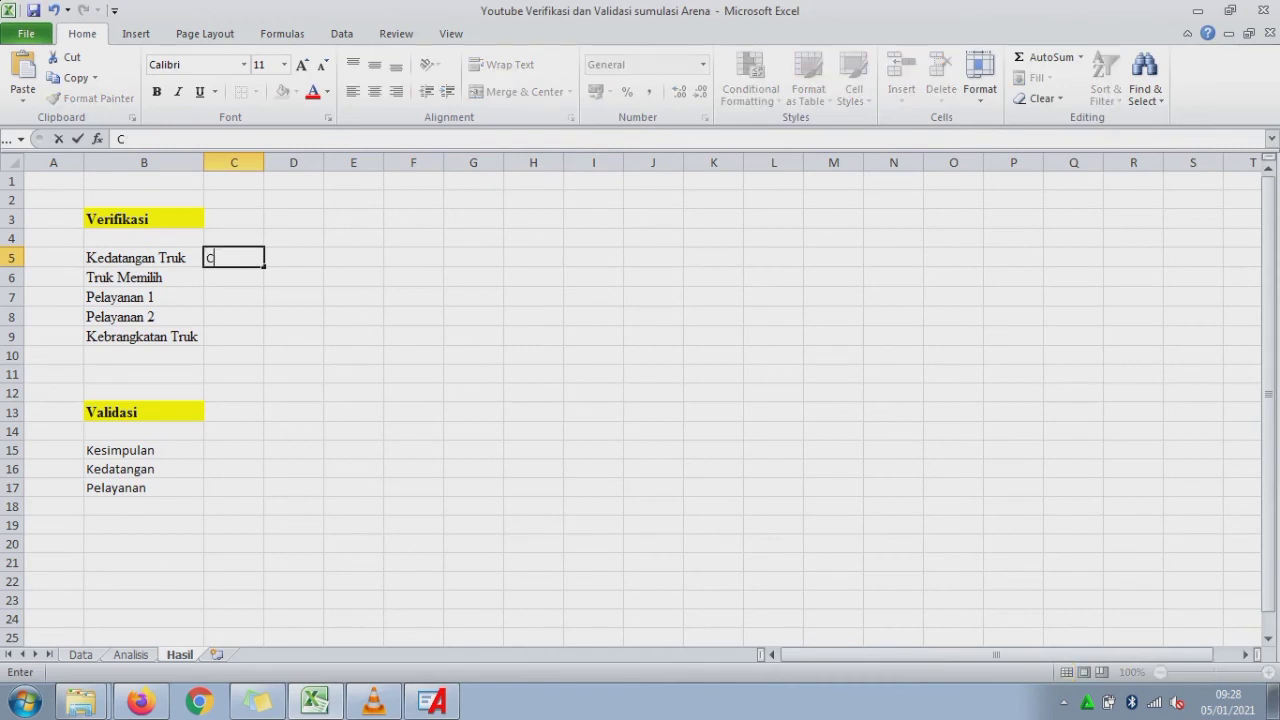
pyautogui.write('reate')
pyautogui.press('Return')
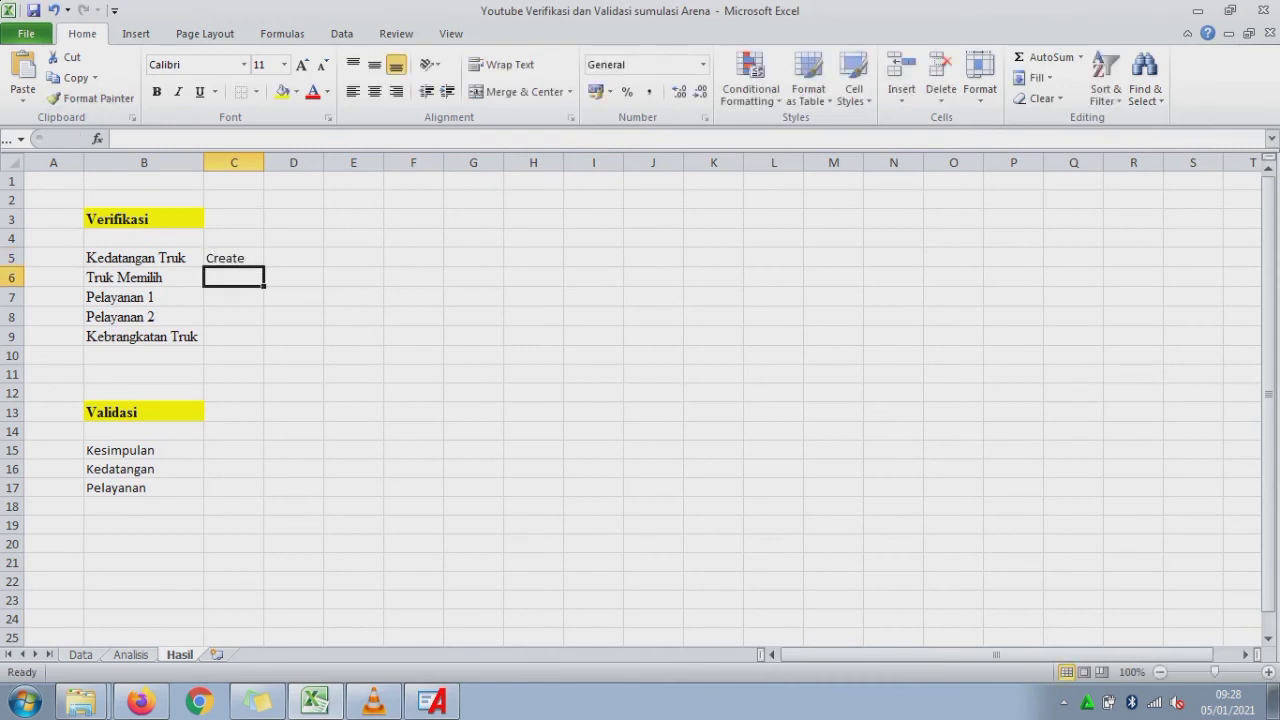
# - Check the type of the Masuk Server 1? module in Arena and enter Decide for Truk Memilih in Excel cell C6
pyautogui.click(432, 701)
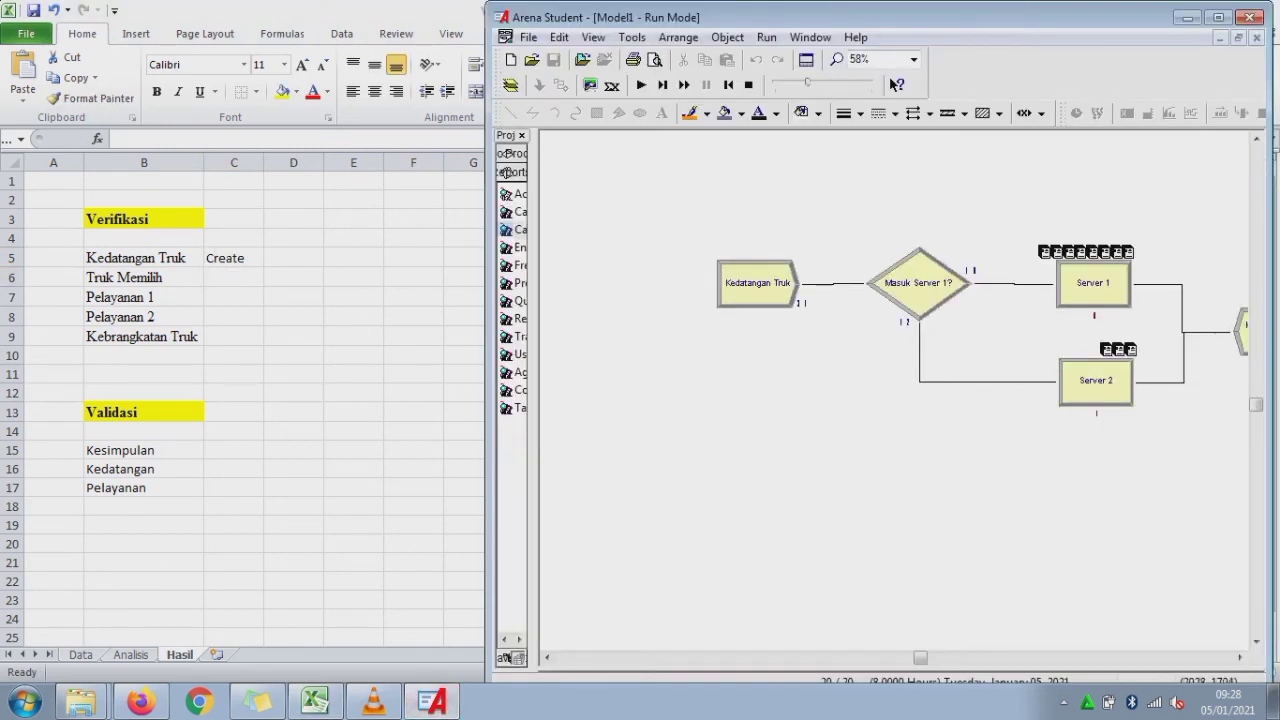
pyautogui.click(912, 290)
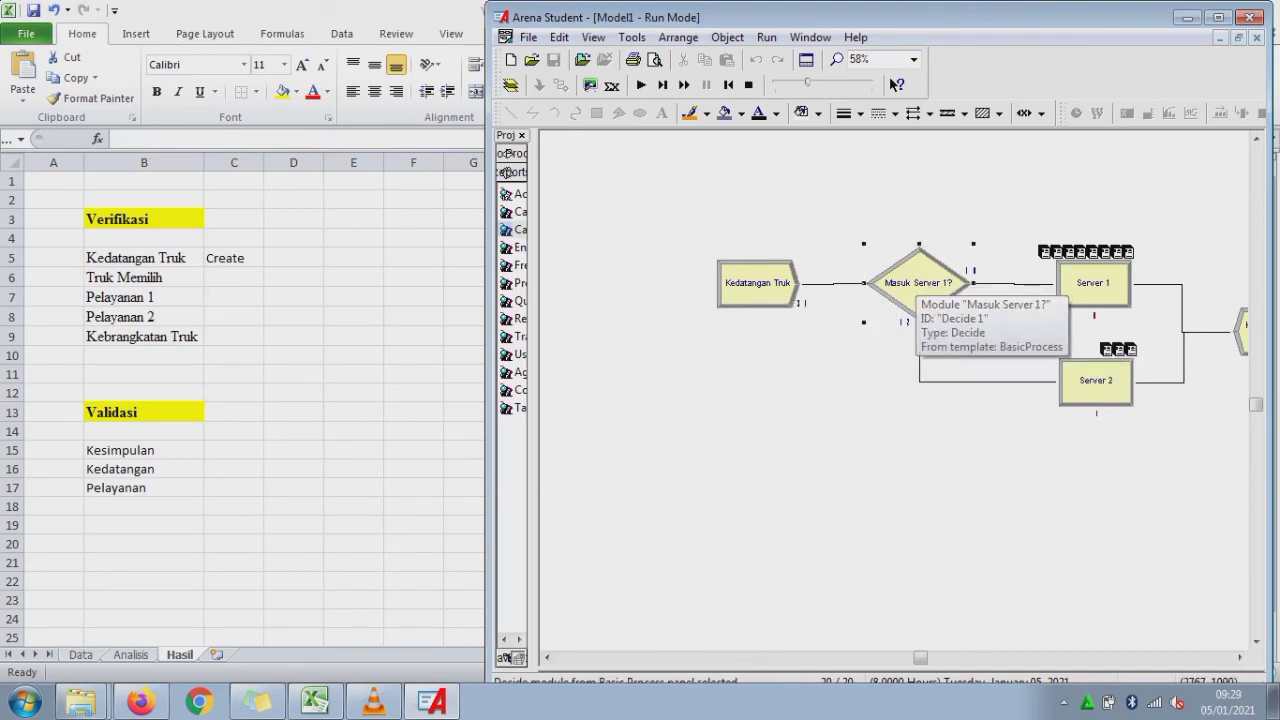
pyautogui.click(234, 277)
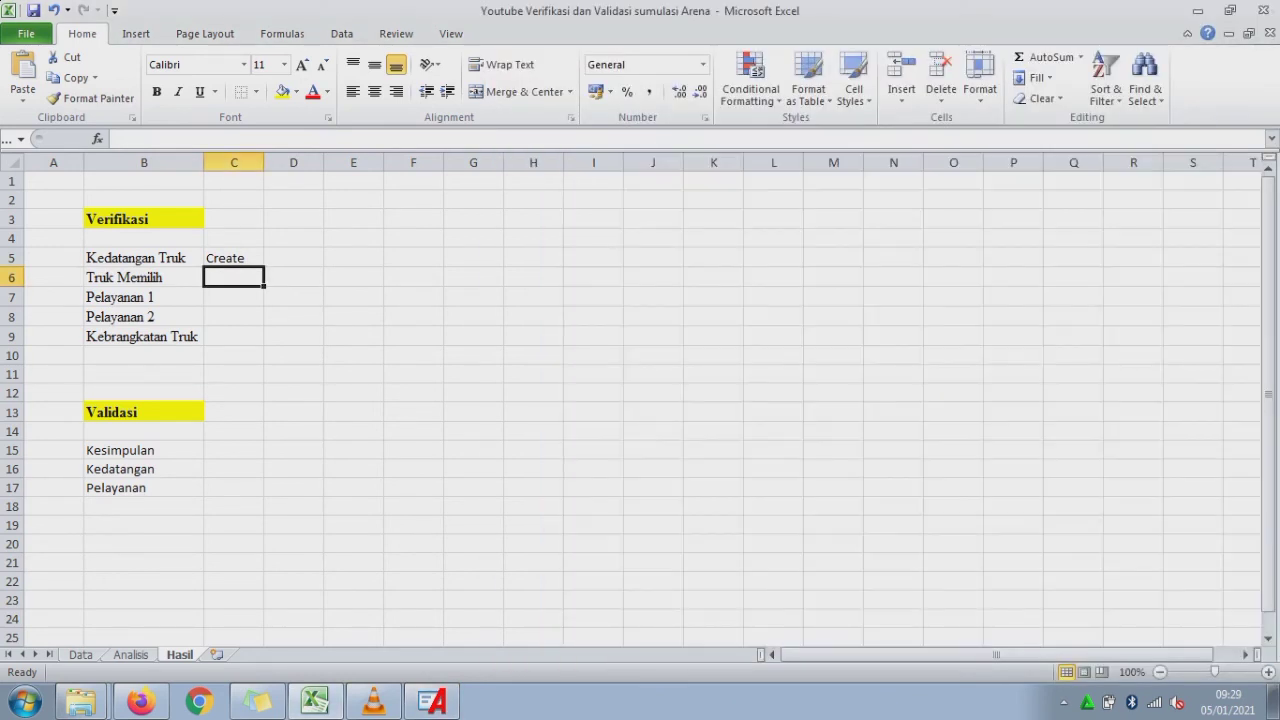
pyautogui.write('Decide')
pyautogui.press('Return')
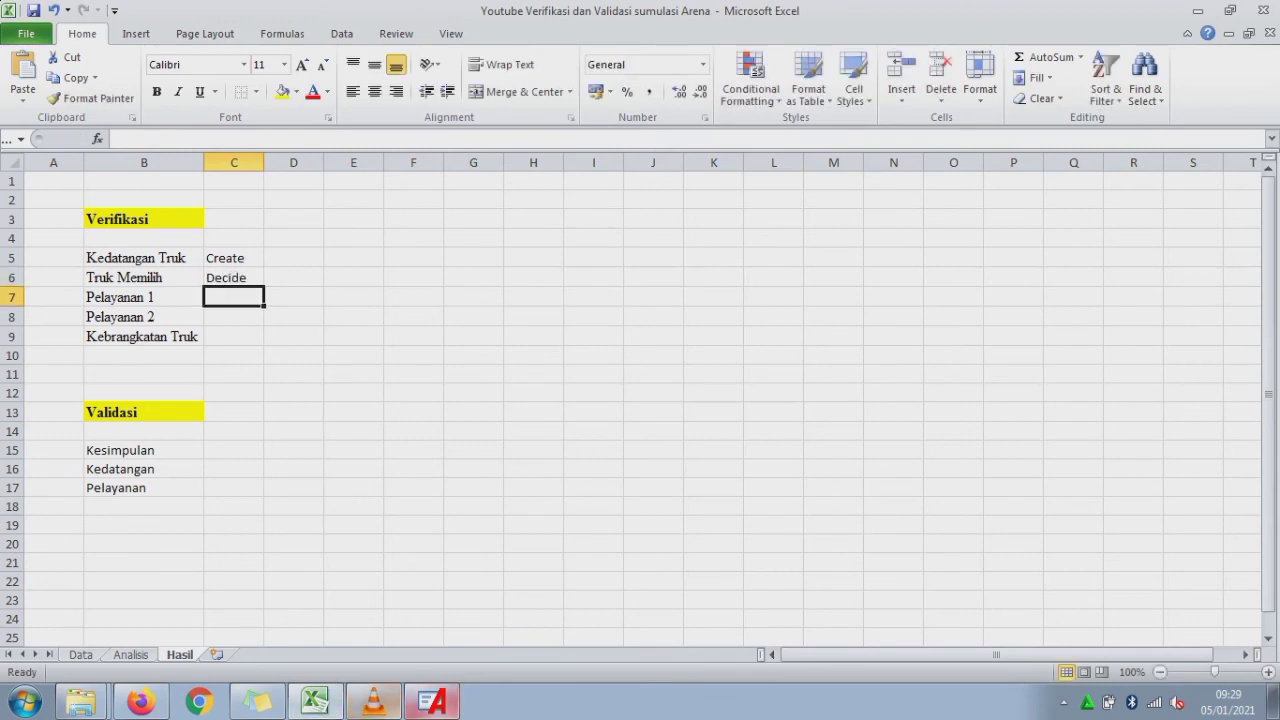
# - Check the server modules in Arena and enter Process 1 in C7 and Process 2 in C8 of Excel for the two Pelayanan rows
pyautogui.click(432, 701)
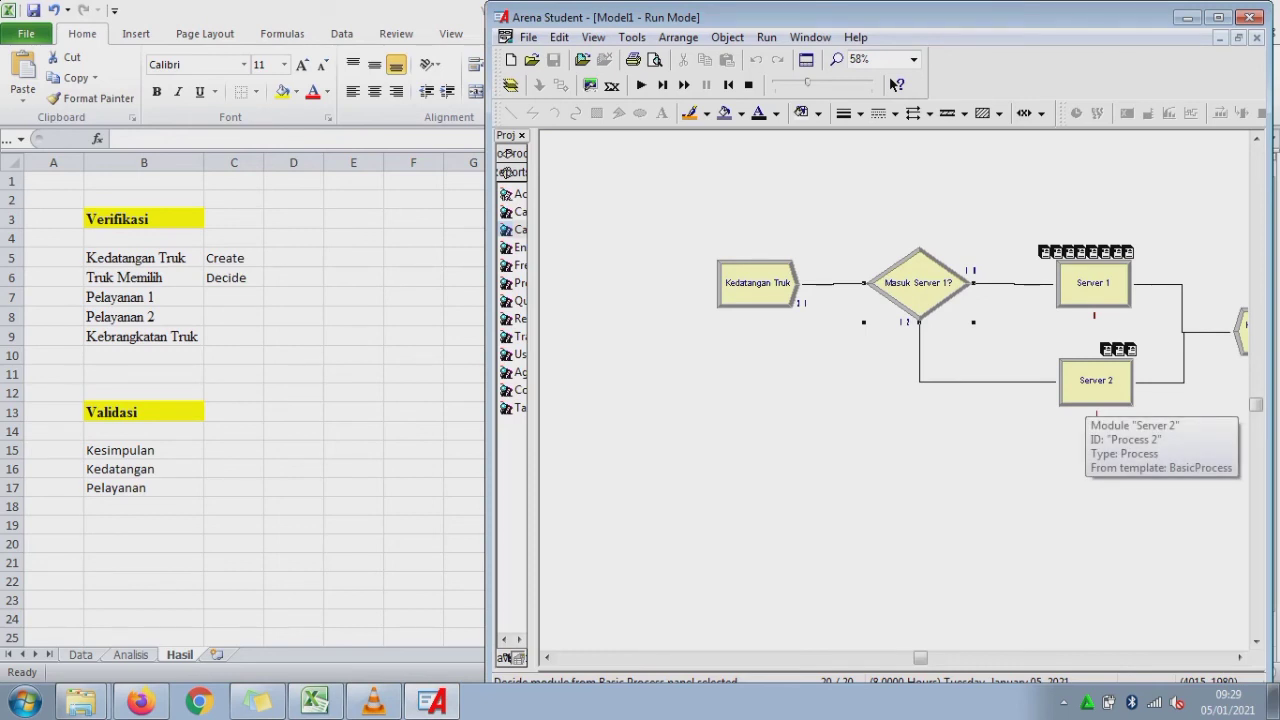
pyautogui.click(315, 701)
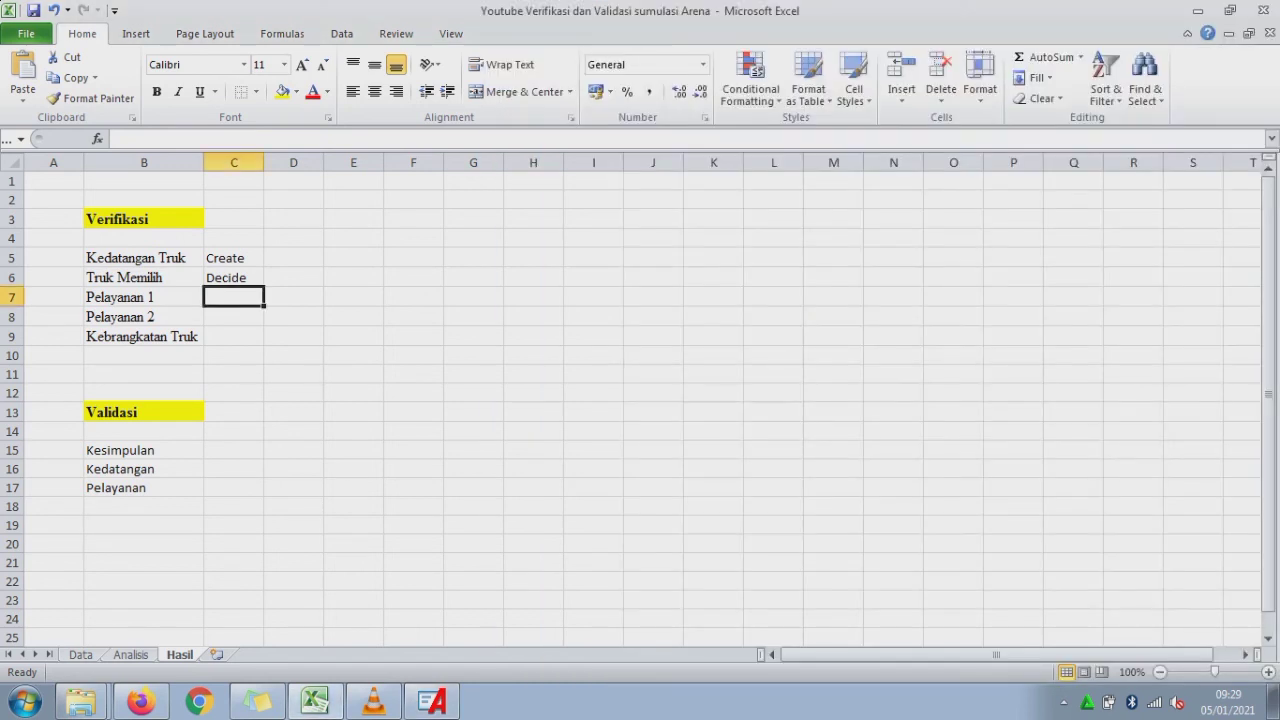
pyautogui.write('Proces')
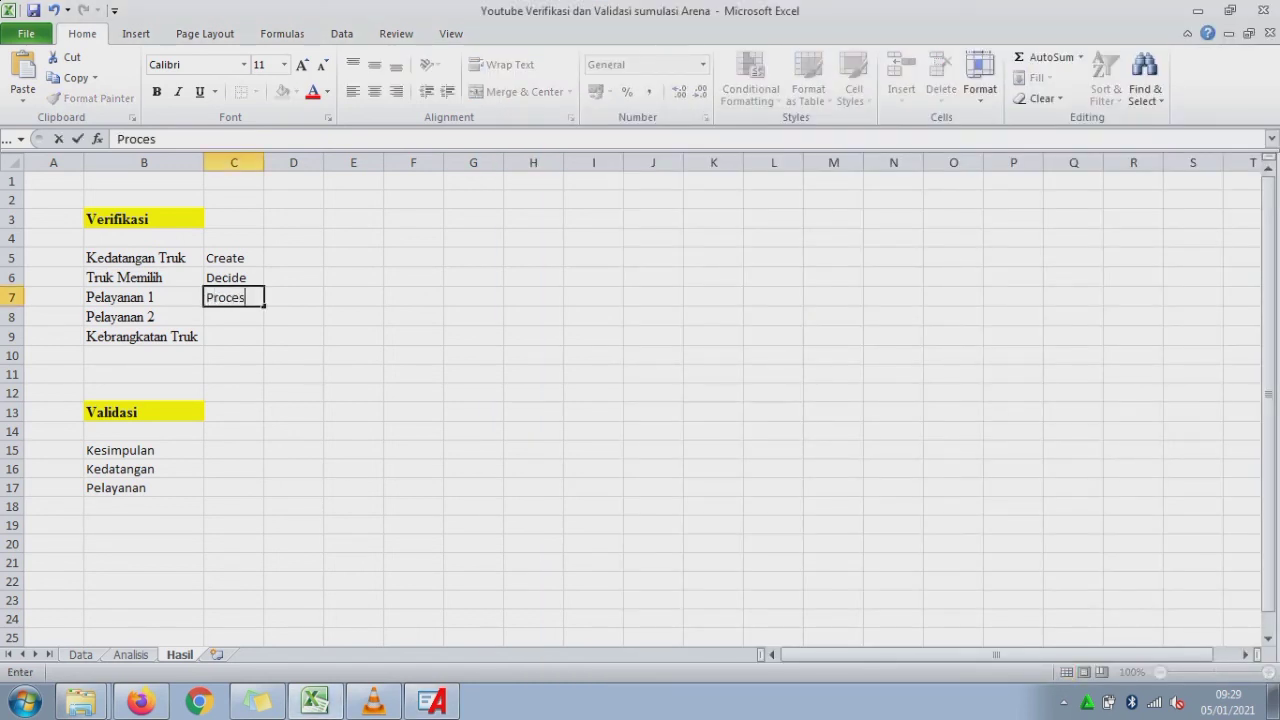
pyautogui.write('s 1')
pyautogui.press('Return')
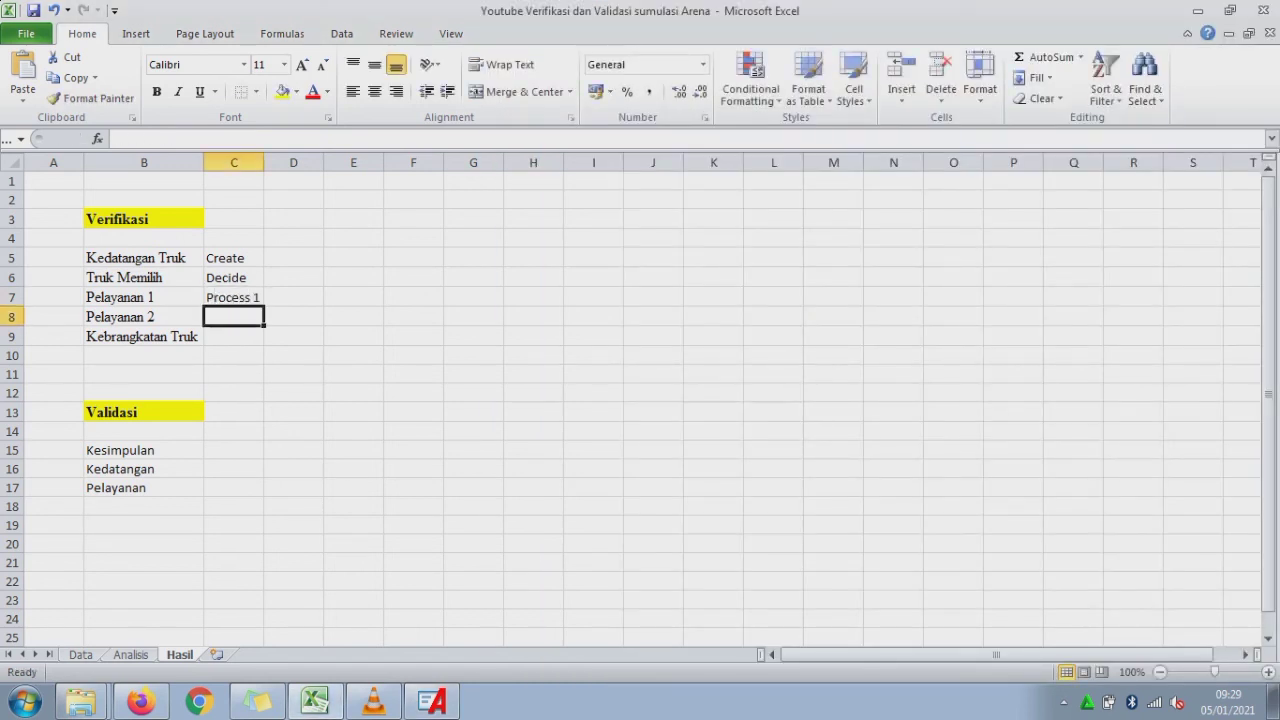
pyautogui.write('Pro')
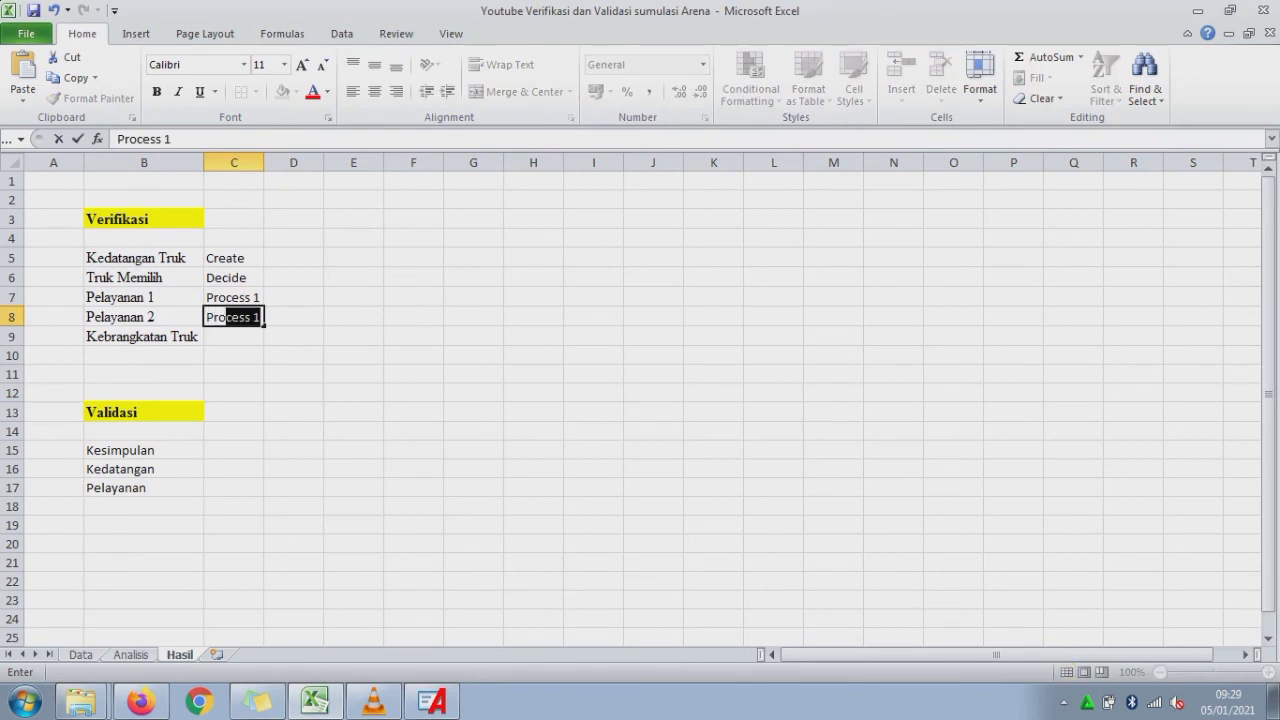
pyautogui.write('cess 2')
pyautogui.press('Return')
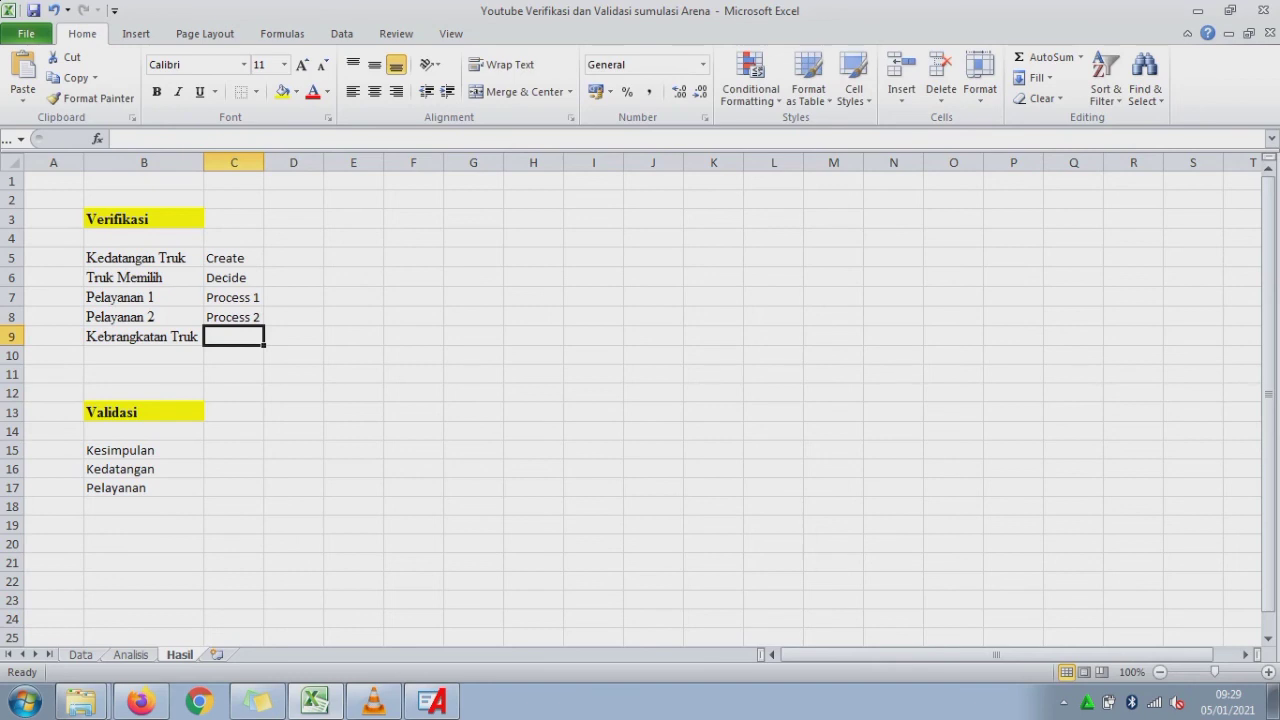
# - Check the type of Arena's Keberangkatan Truk module and enter Dispose for Kebrangkatan Truk in cell C9 of Excel's Hasil sheet
pyautogui.click(432, 702)
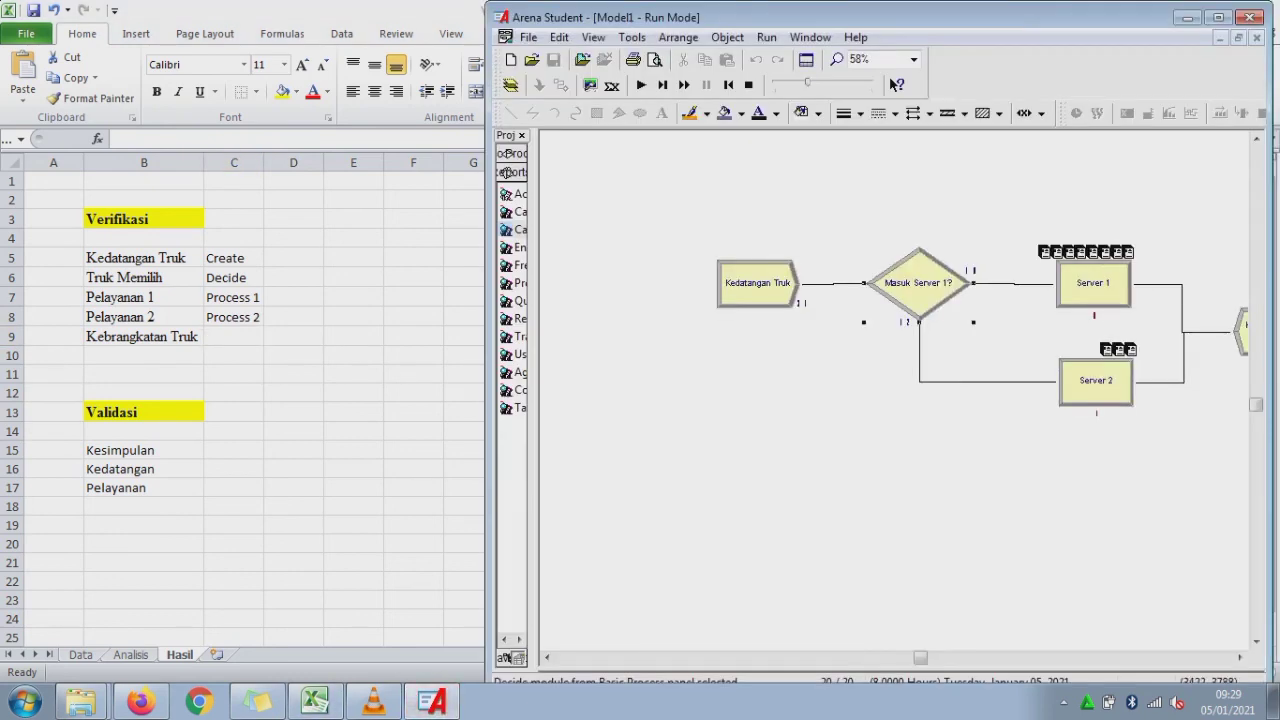
pyautogui.click(1240, 657)
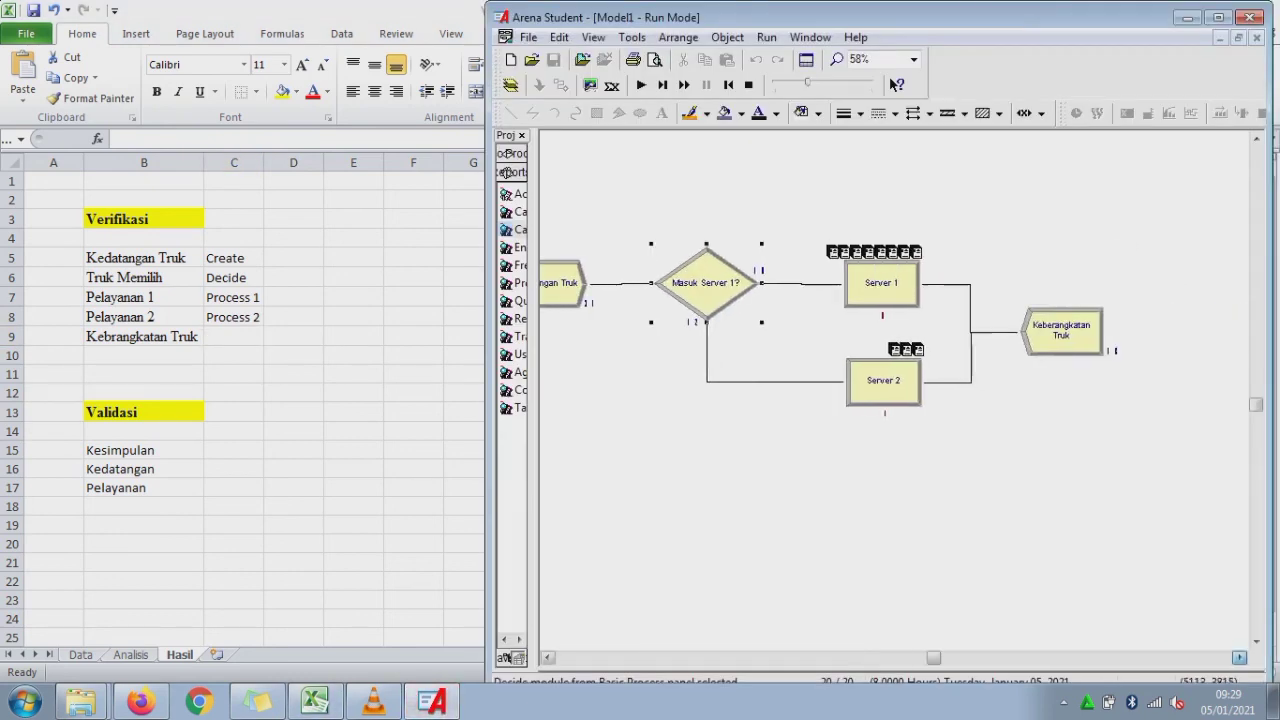
pyautogui.click(1058, 336)
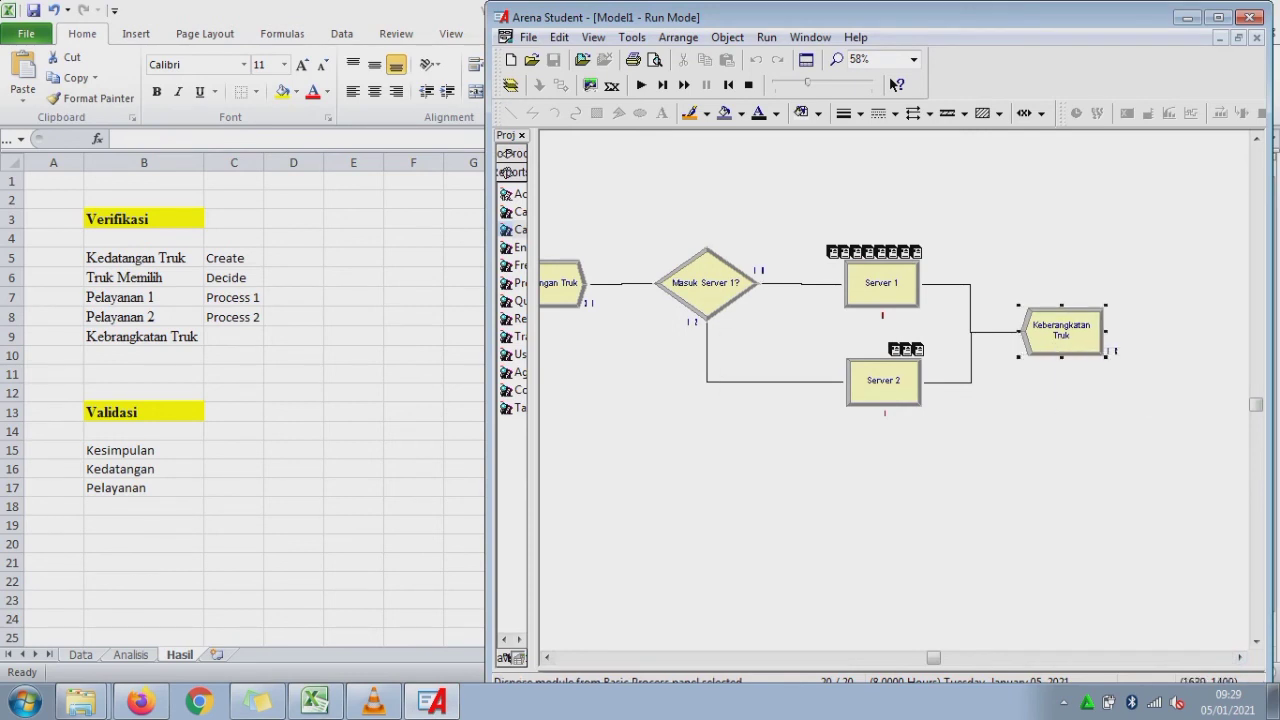
pyautogui.click(233, 336)
pyautogui.write('Dispose')
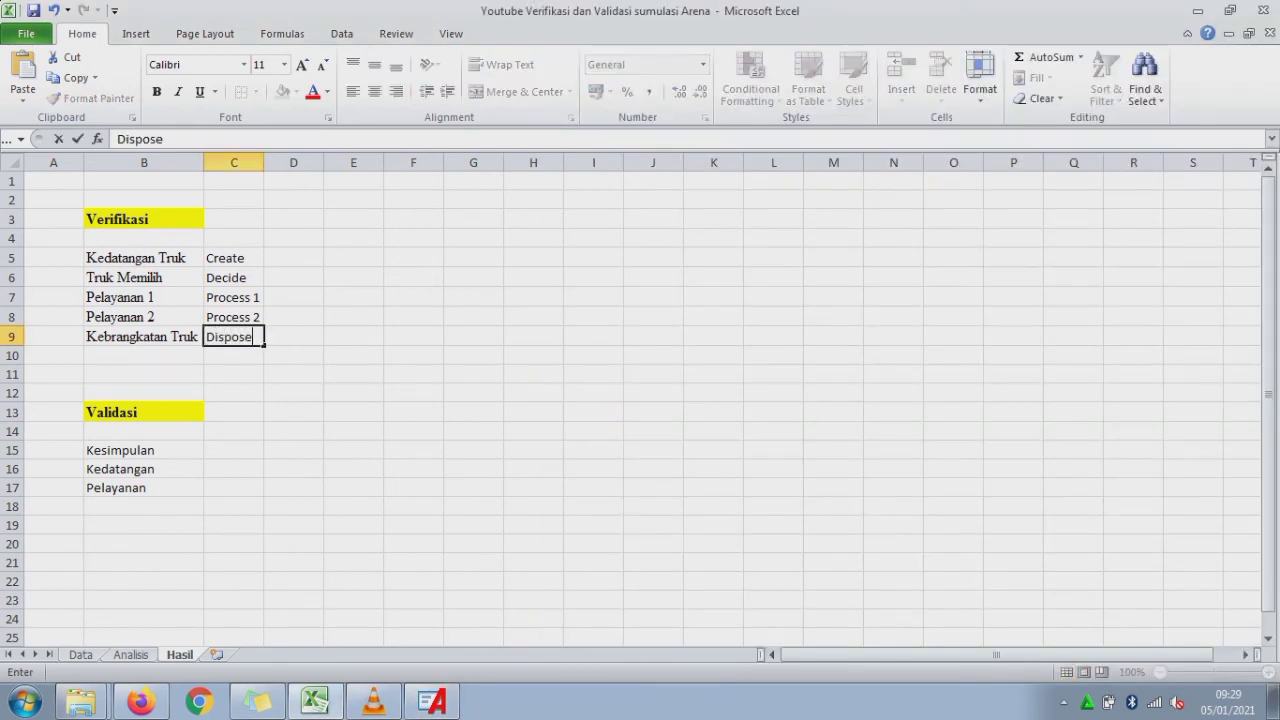
pyautogui.press('Return')
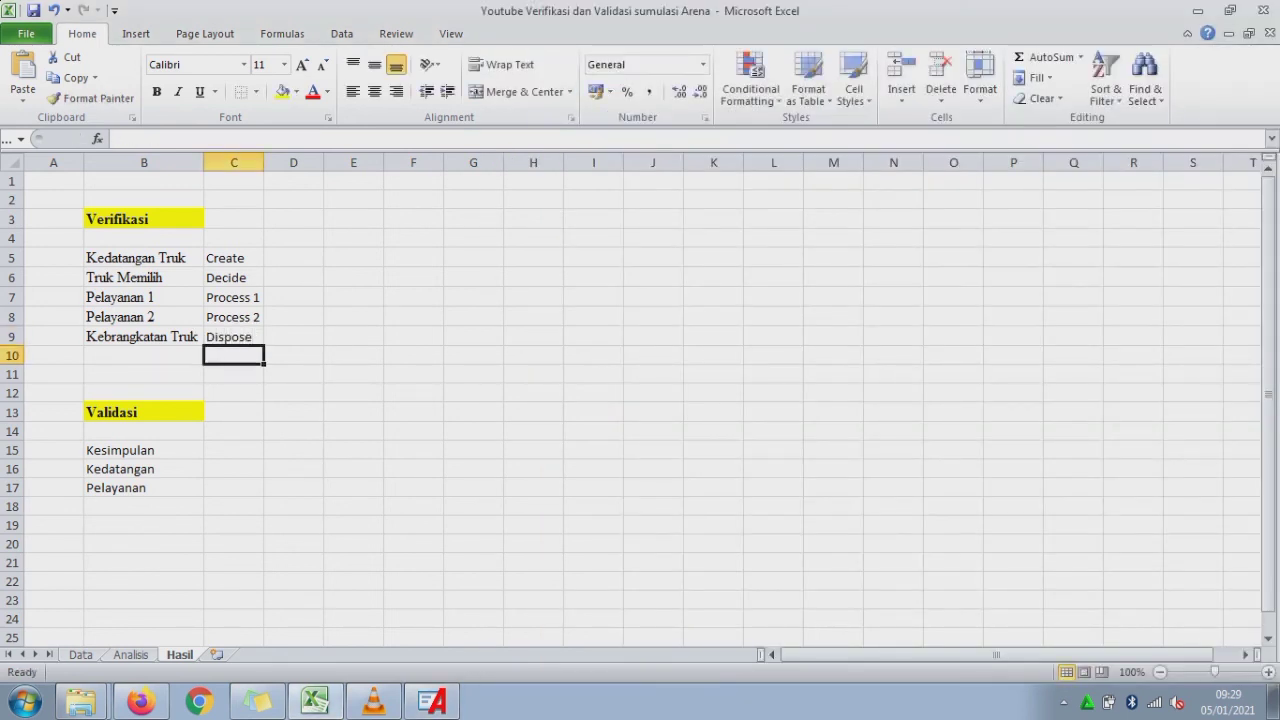
pyautogui.press('Up')
pyautogui.press('Up')
pyautogui.press('Up')
pyautogui.press('Up')
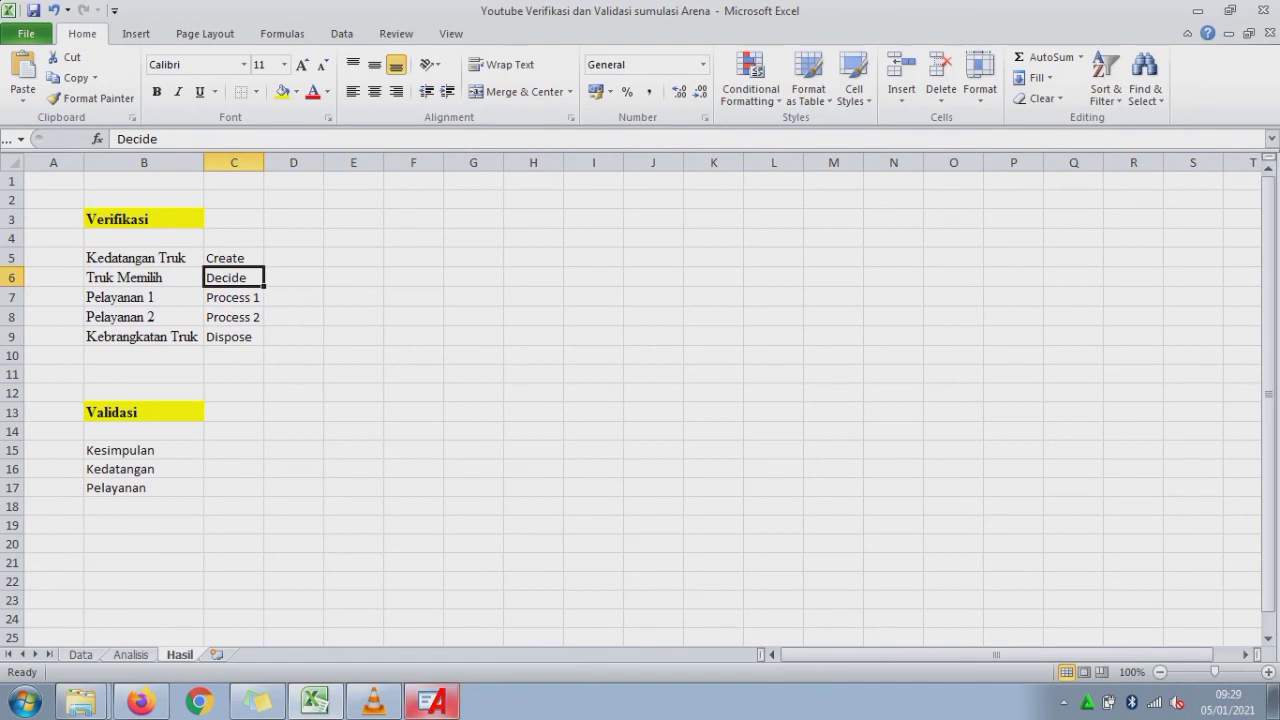
# - Maximize Arena with the whole truck model in view, capture its screen, and paste the screenshot into Excel's Hasil sheet
pyautogui.click(432, 702)
pyautogui.click(1218, 17)
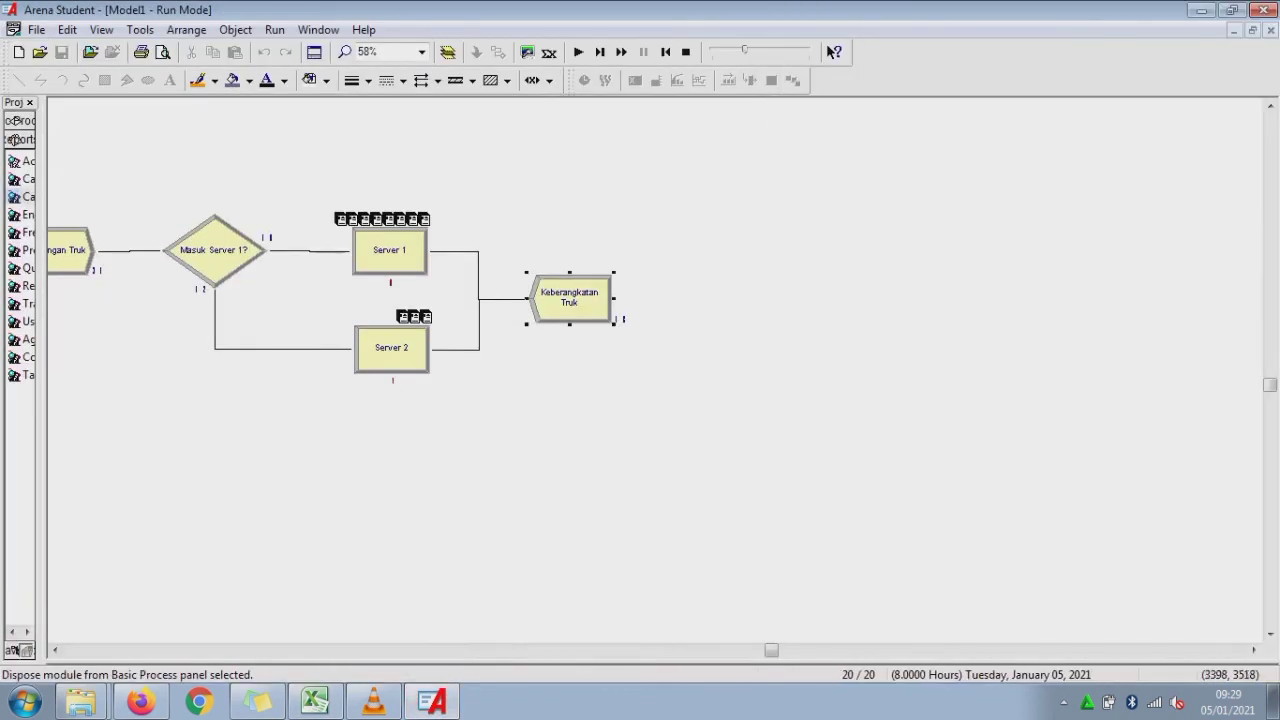
pyautogui.click(55, 650)
pyautogui.click(55, 650)
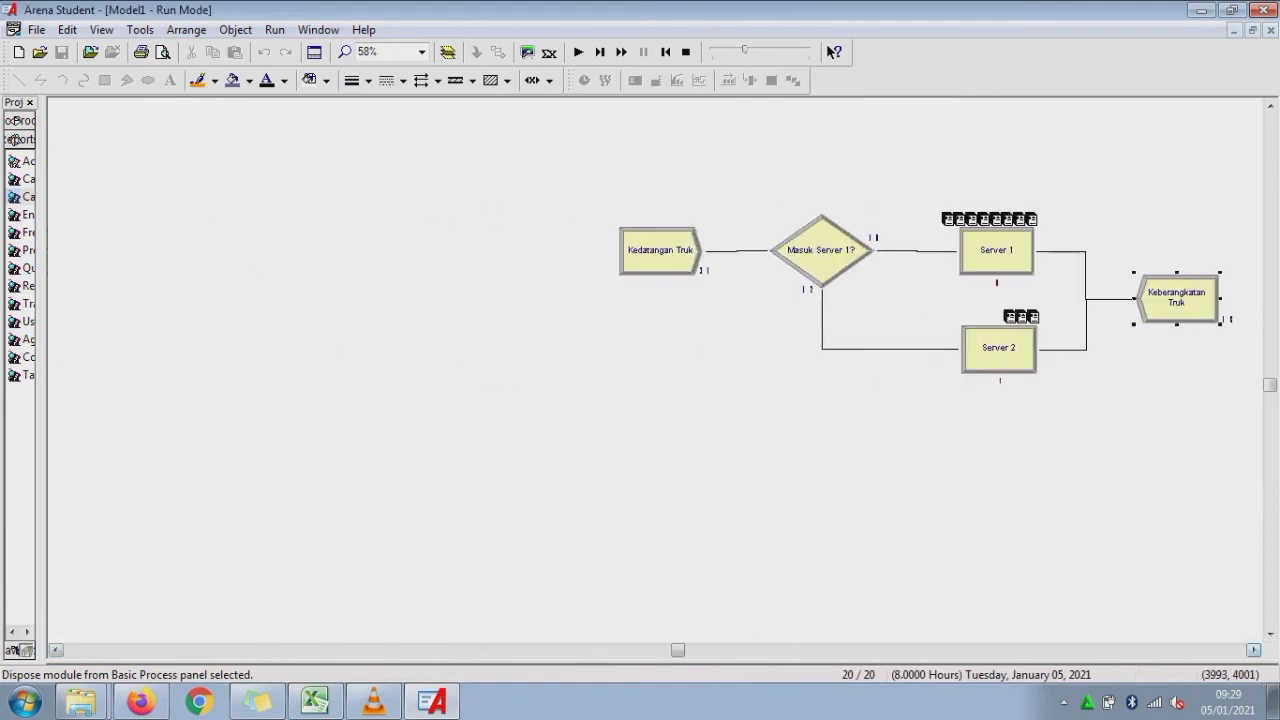
pyautogui.click(1254, 650)
pyautogui.click(1254, 650)
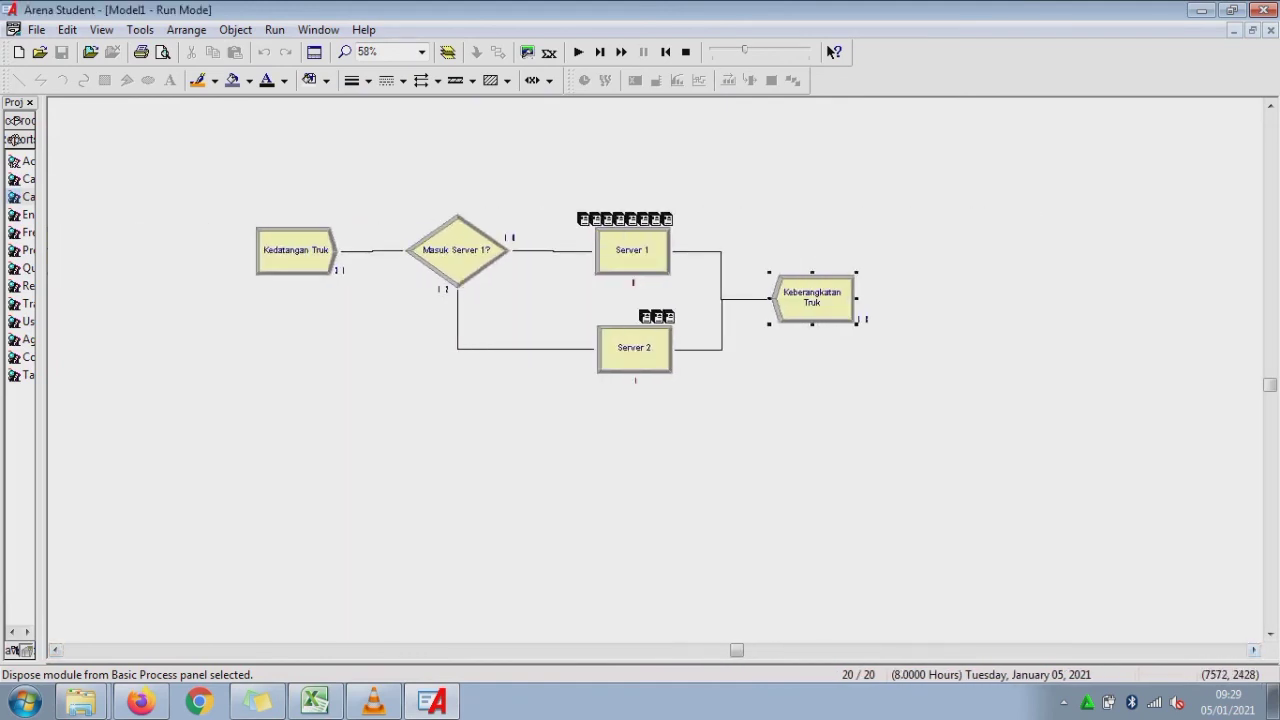
pyautogui.click(315, 702)
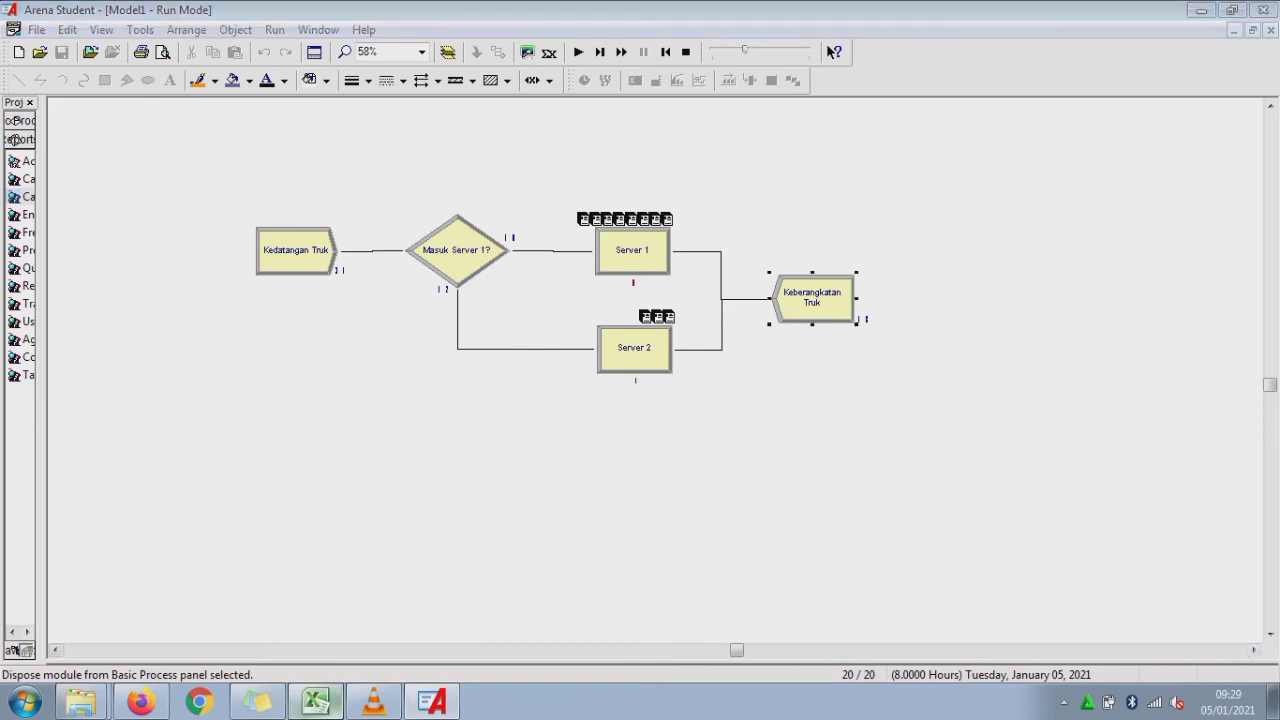
pyautogui.click(713, 297)
pyautogui.hotkey('ctrl', 'v')
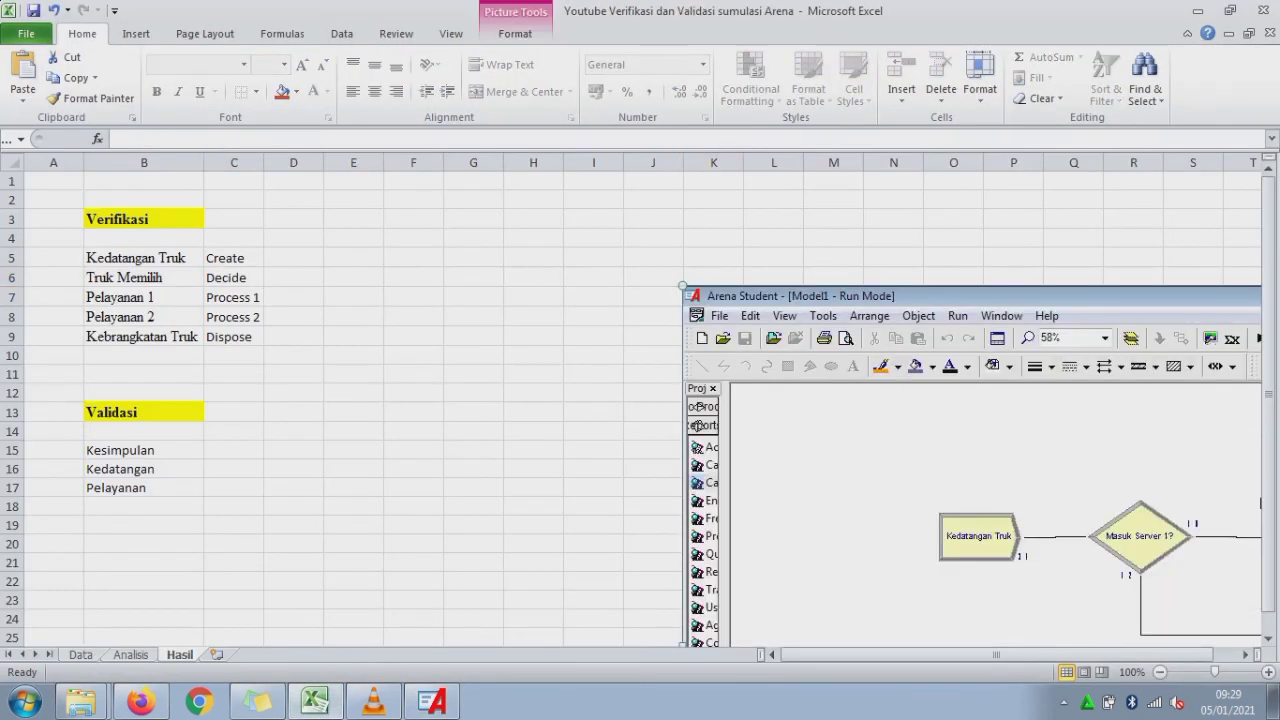
# - Shrink the pasted model screenshot and place it beside the Verifikasi list, spanning about columns G to M and rows 3 to 14
pyautogui.moveTo(683, 286); pyautogui.dragTo(891, 403)
pyautogui.moveTo(1000, 500); pyautogui.dragTo(643, 321)
pyautogui.moveTo(534, 224); pyautogui.dragTo(908, 433)
pyautogui.moveTo(1030, 525); pyautogui.dragTo(611, 300)
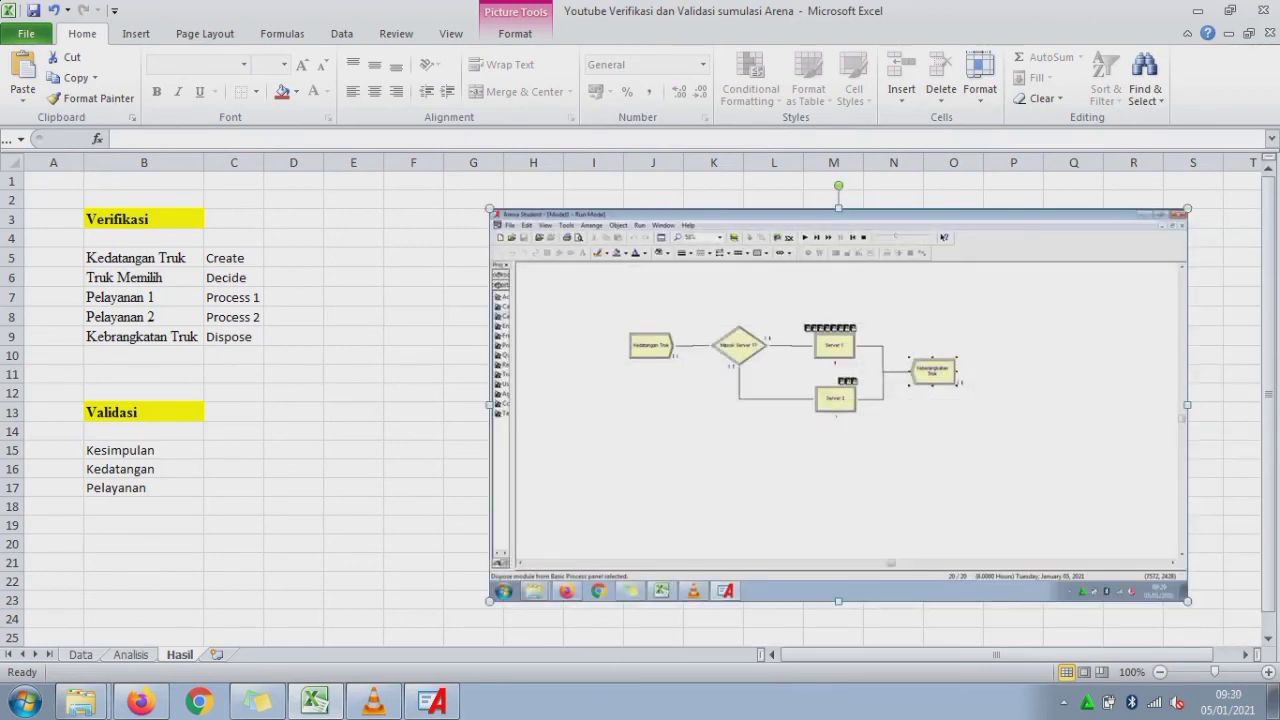
pyautogui.moveTo(489, 208); pyautogui.dragTo(771, 367)
pyautogui.moveTo(979, 484); pyautogui.dragTo(739, 316)
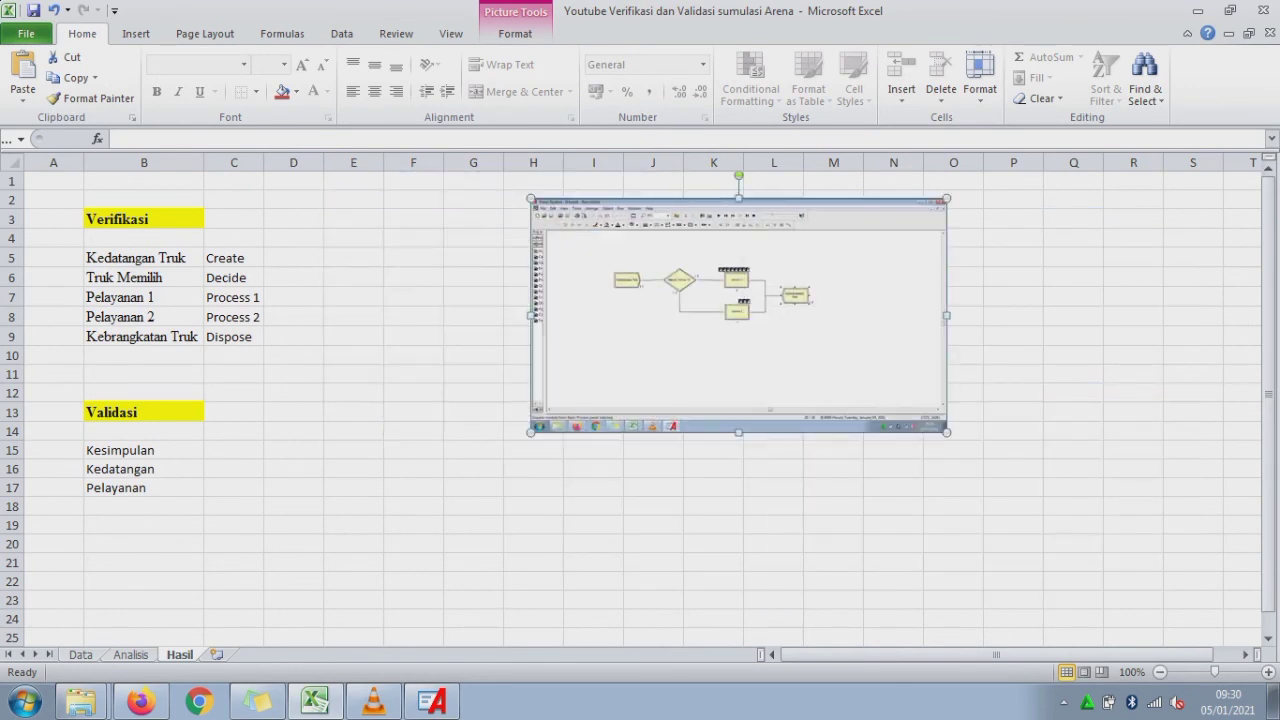
pyautogui.moveTo(739, 316); pyautogui.dragTo(667, 328)
# - Enter "Simulasi dapat berjalan" in D3 and highlight D3:F3 in yellow
pyautogui.click(293, 218)
pyautogui.write('Si')
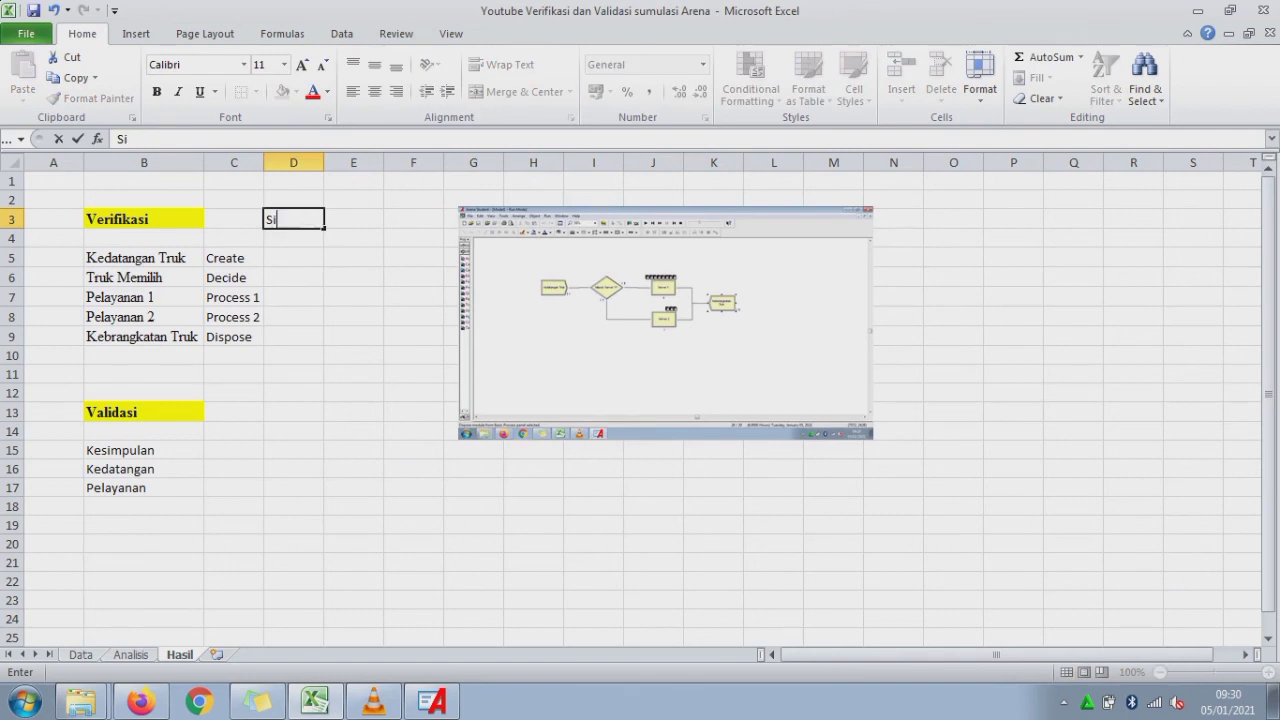
pyautogui.write('mulasi dapat berjalan')
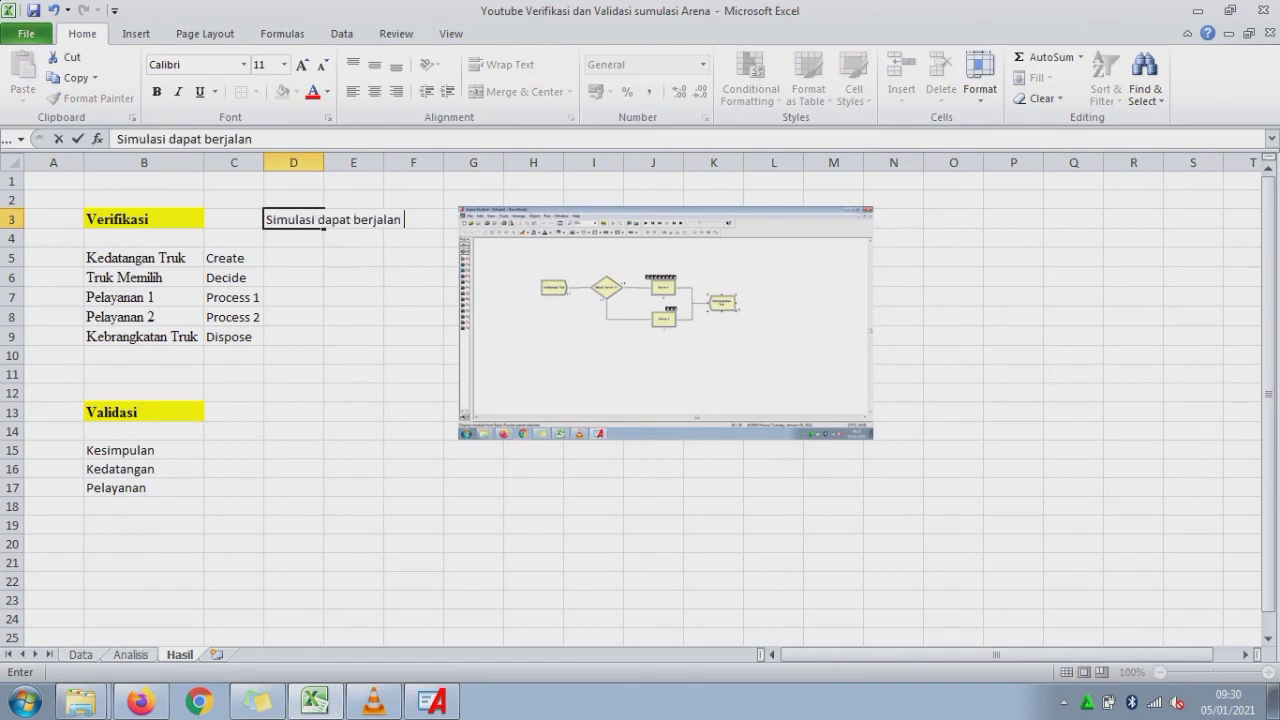
pyautogui.moveTo(300, 219); pyautogui.dragTo(415, 219)
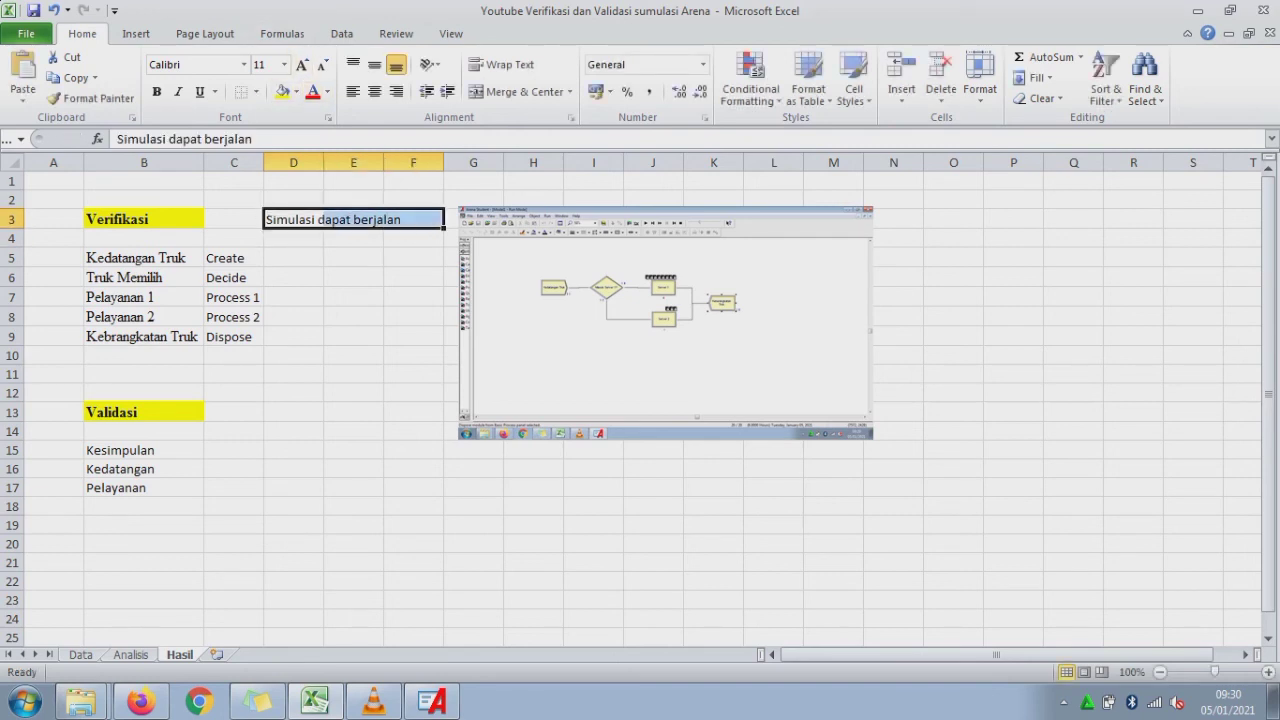
pyautogui.click(282, 91)
# - Link the Kedatangan conclusion in C16 to the first table's final statement in cell F37 of the Analisis sheet
pyautogui.click(234, 450)
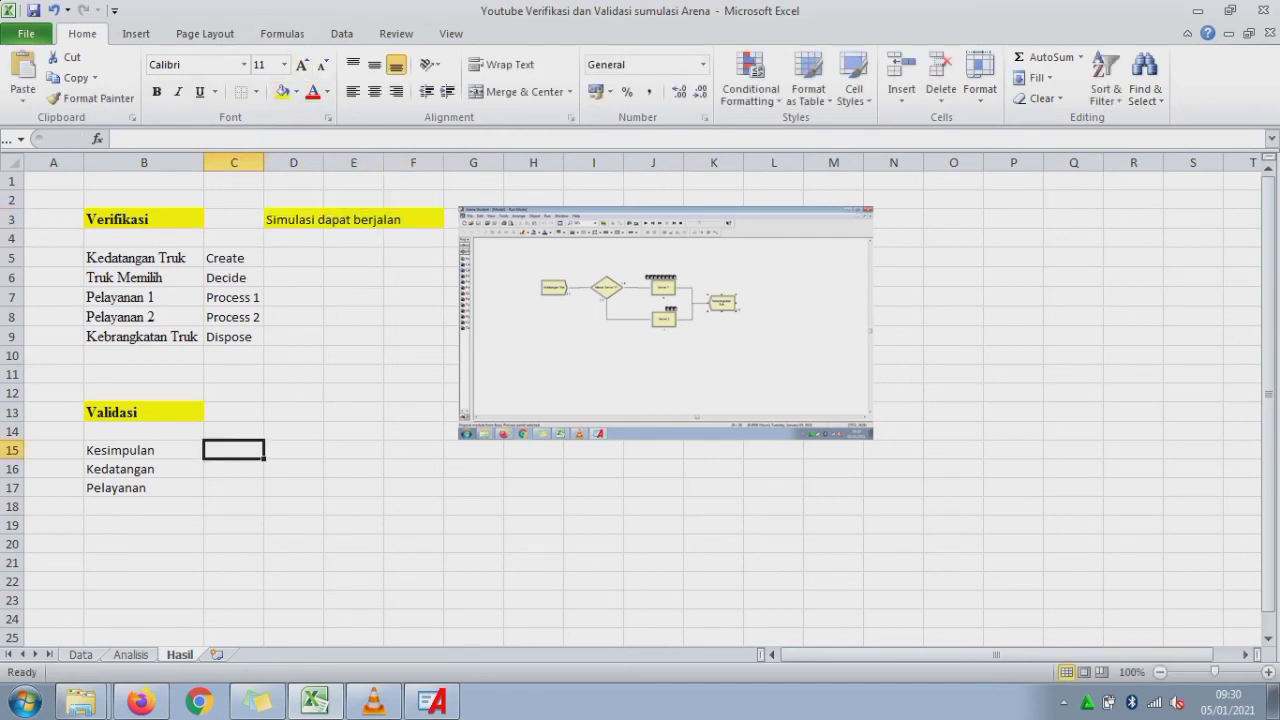
pyautogui.click(234, 469)
pyautogui.write('=')
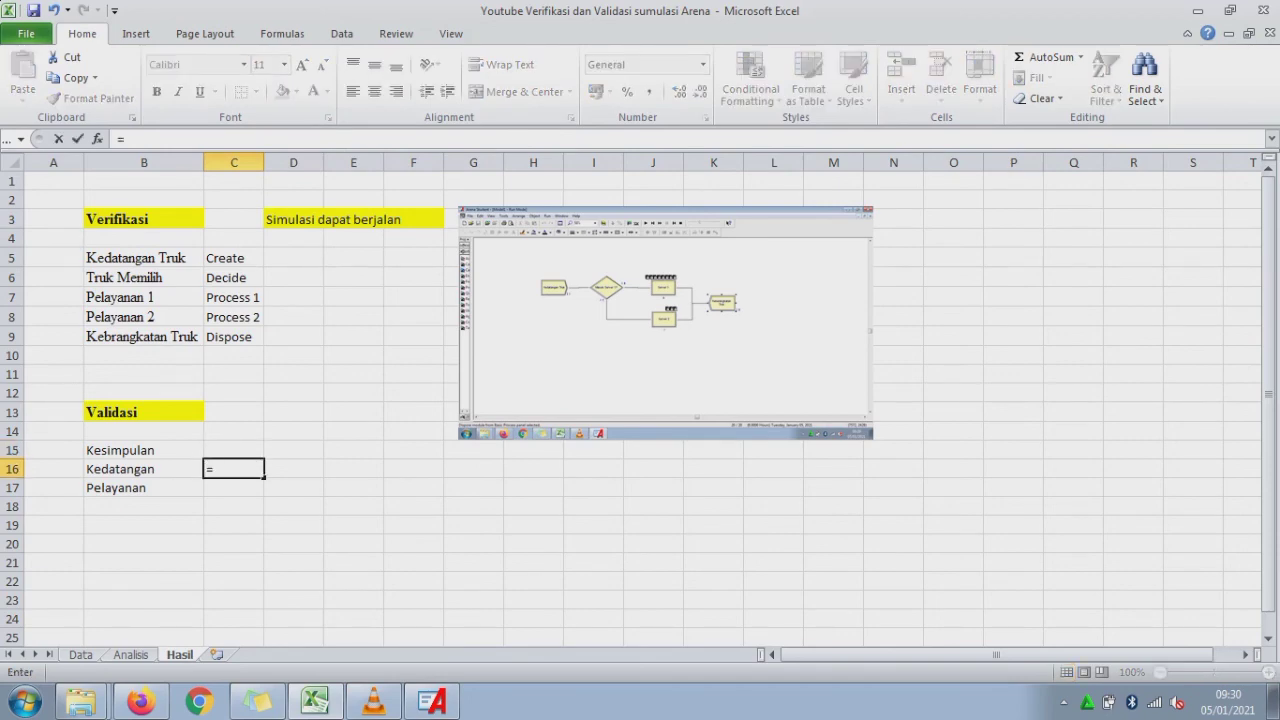
pyautogui.click(131, 655)
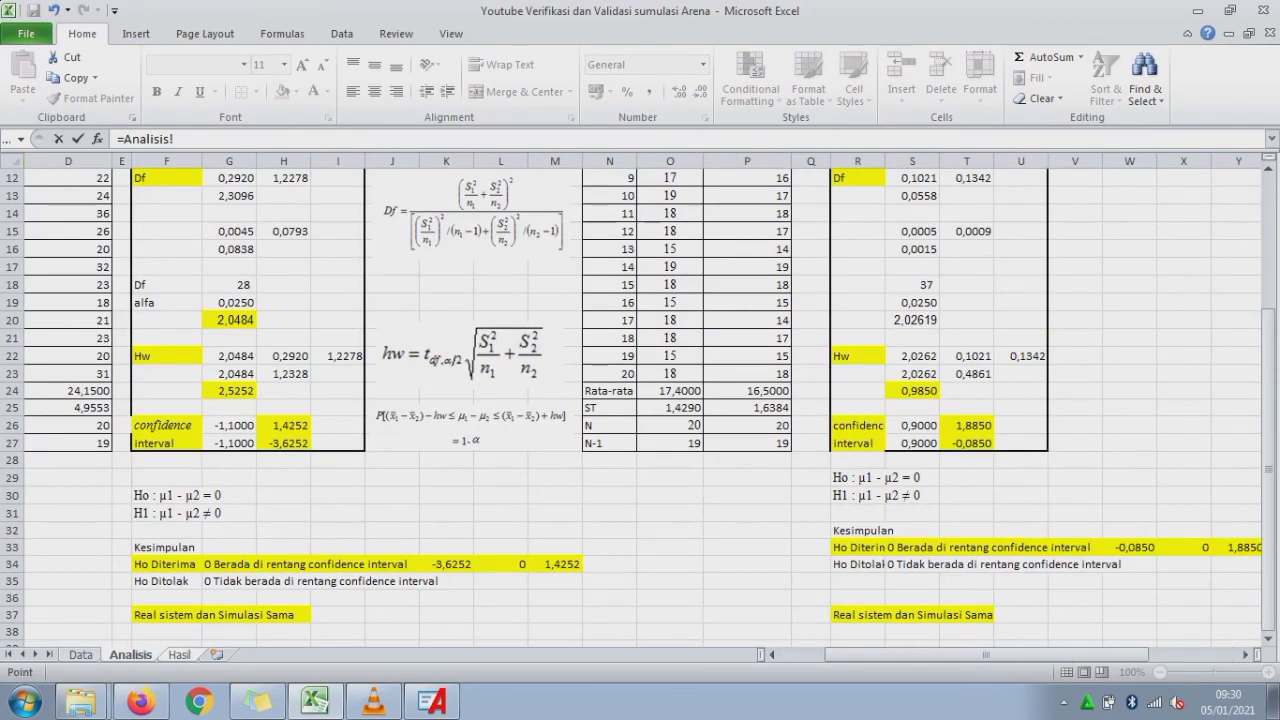
pyautogui.click(188, 612)
pyautogui.press('Return')
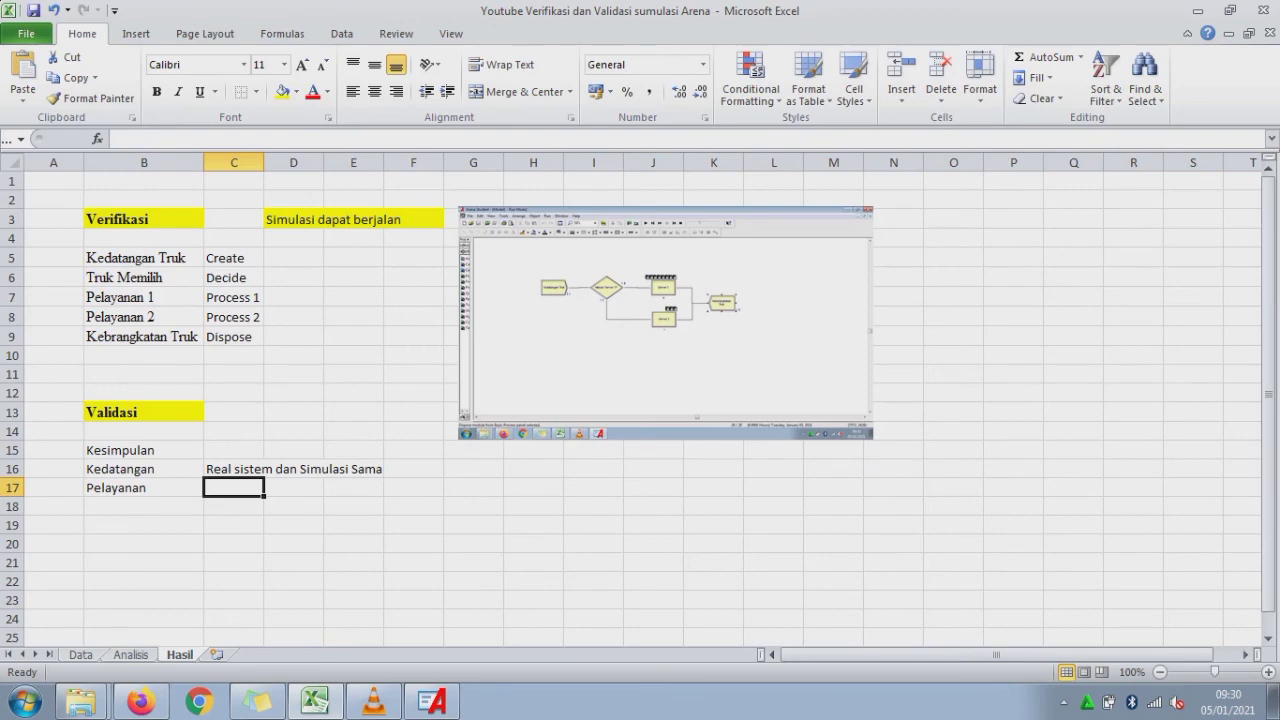
# - Link the Pelayanan conclusion in C17 to the second table's final statement in cell R37 of the Analisis sheet
pyautogui.write('=')
pyautogui.click(131, 655)
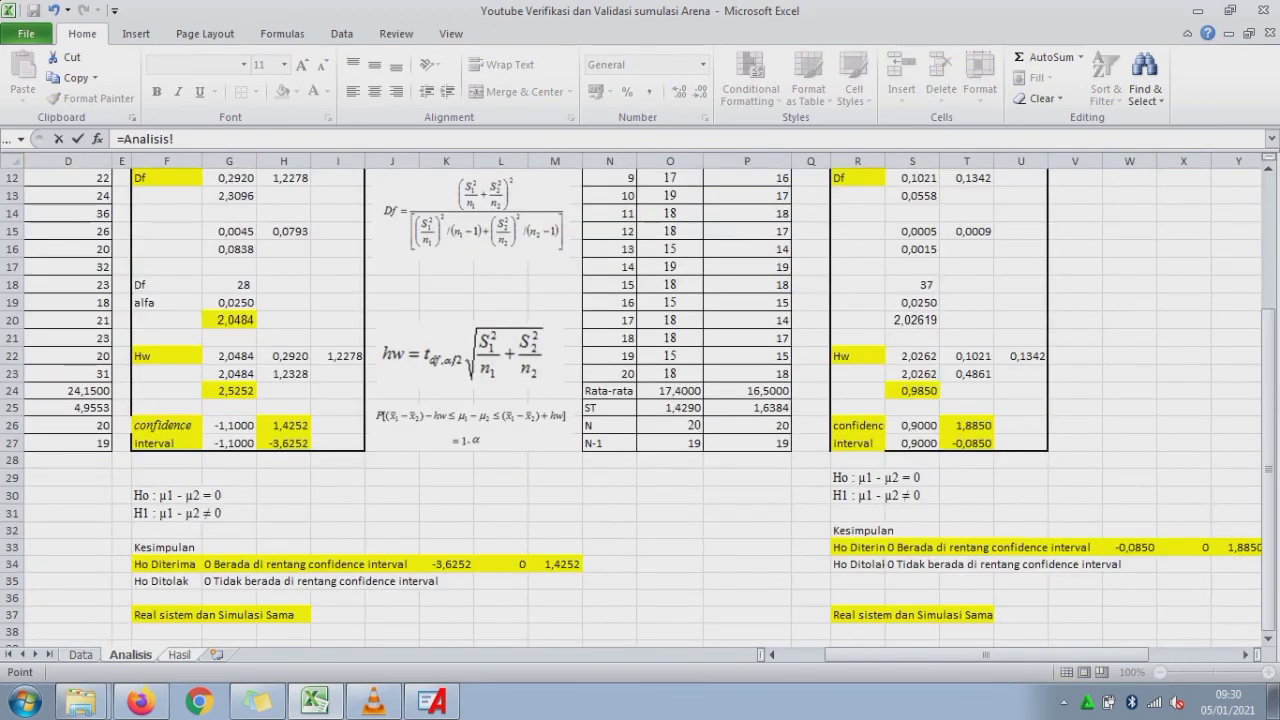
pyautogui.click(870, 615)
pyautogui.press('Return')
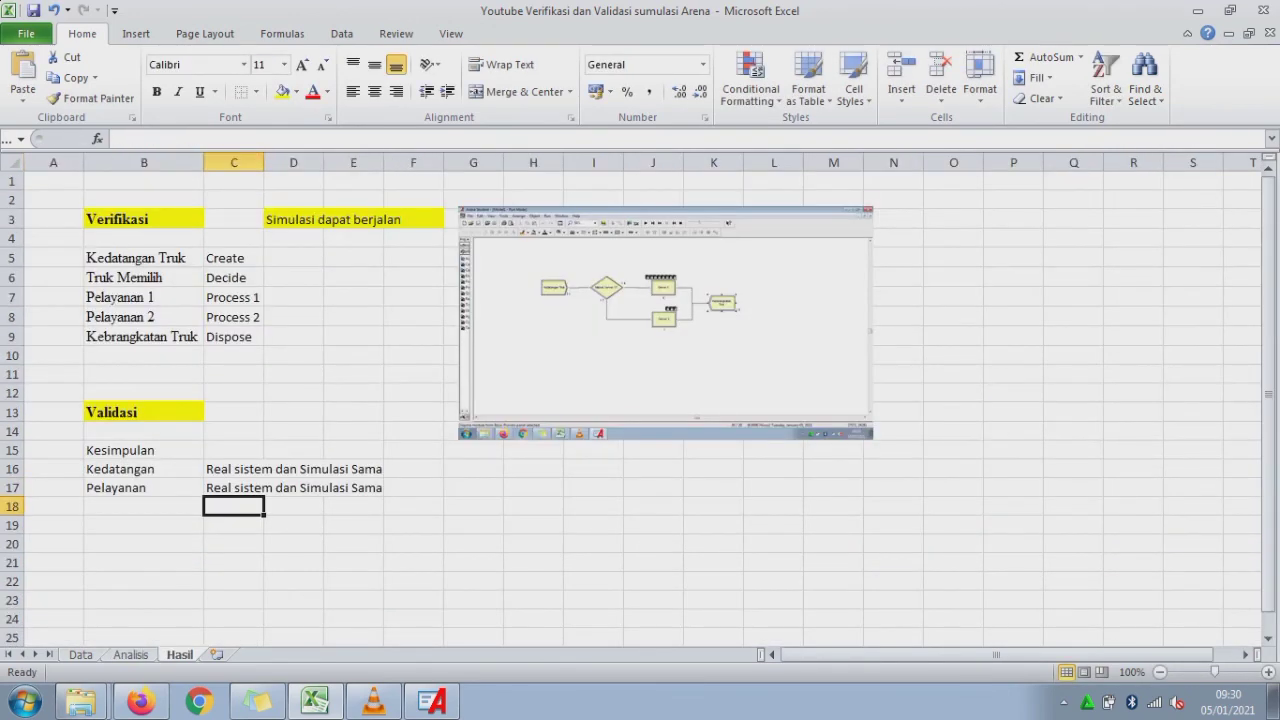
# - Highlight the Kedatangan and Pelayanan conclusions across B16:E17 in yellow
pyautogui.moveTo(130, 488); pyautogui.dragTo(264, 468)
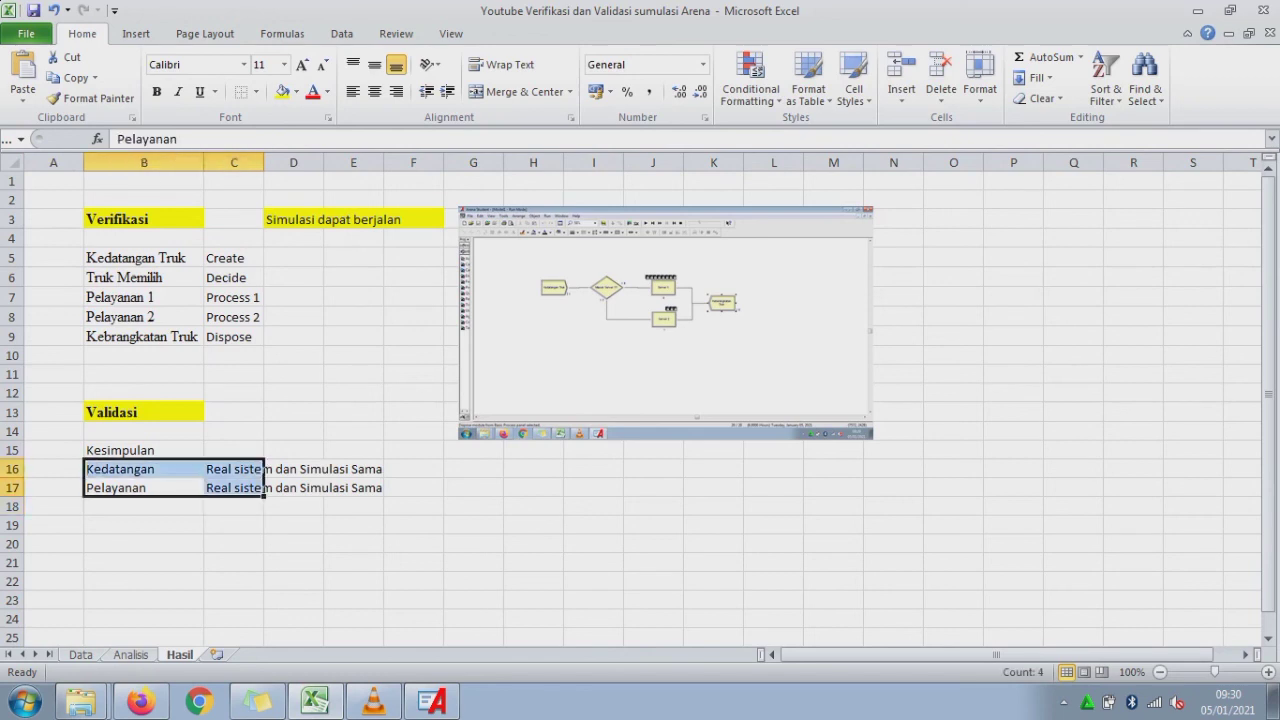
pyautogui.moveTo(130, 469); pyautogui.dragTo(382, 478)
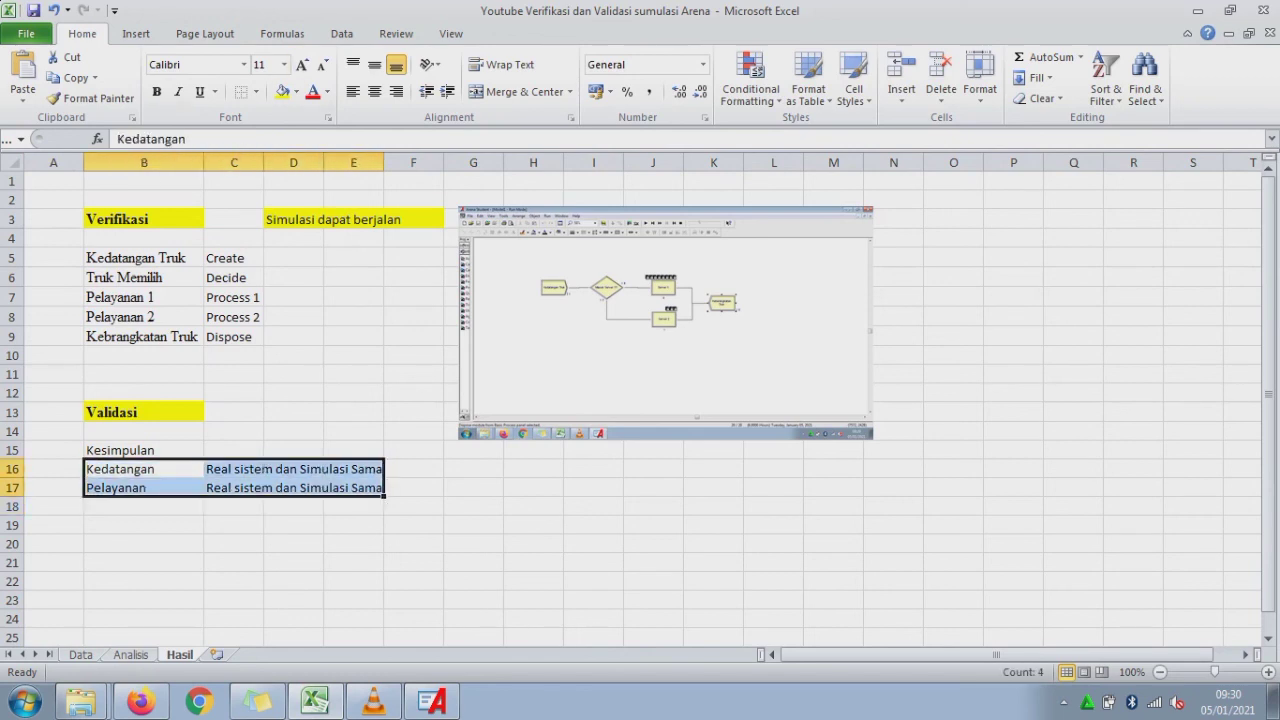
pyautogui.click(282, 92)
pyautogui.click(353, 488)
pyautogui.click(533, 525)
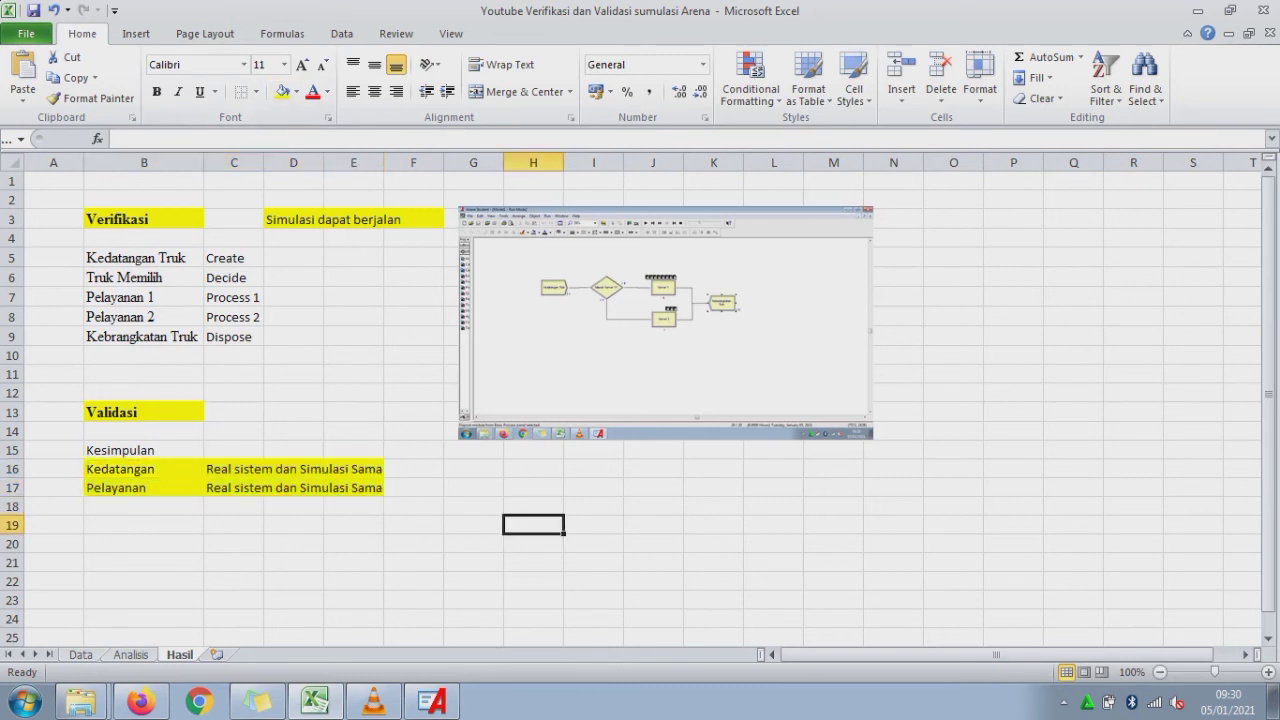